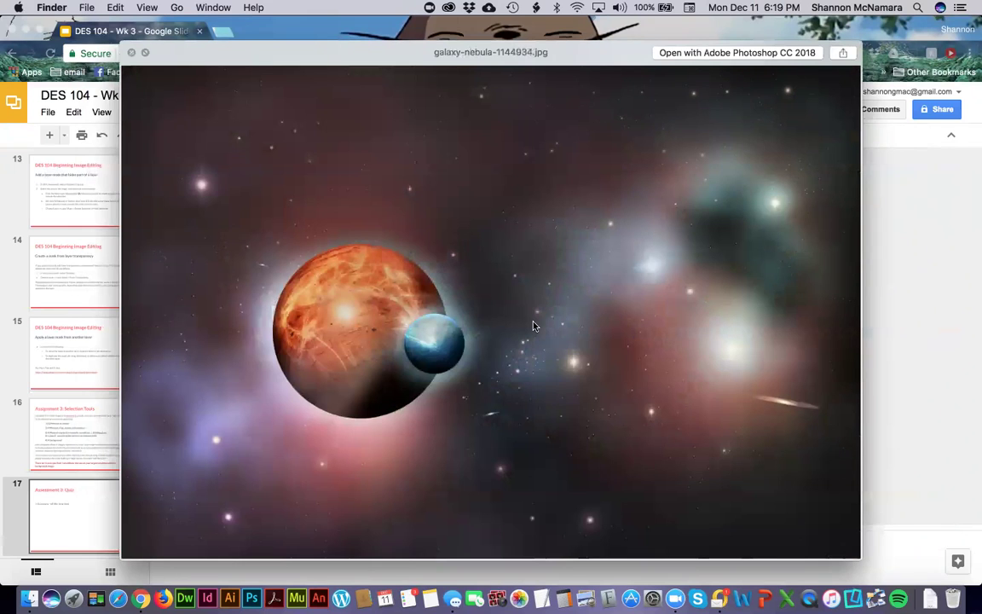
Close the galaxy nebula Quick Look preview and launch Photoshop CC 2018 from the Dock.
{"action": "key", "text": "space"}
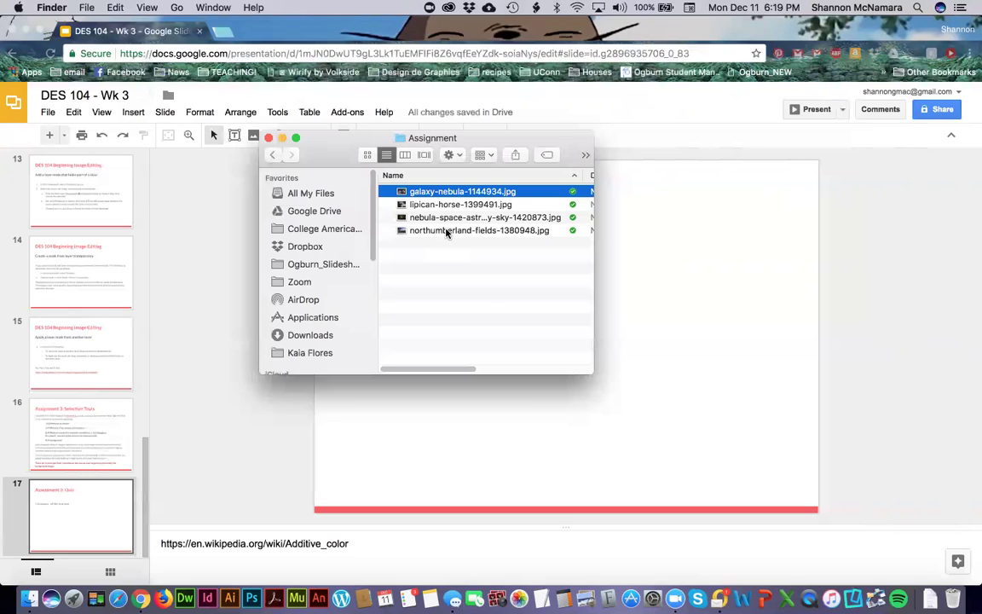
{"action": "left_click", "coordinate": [246, 599]}
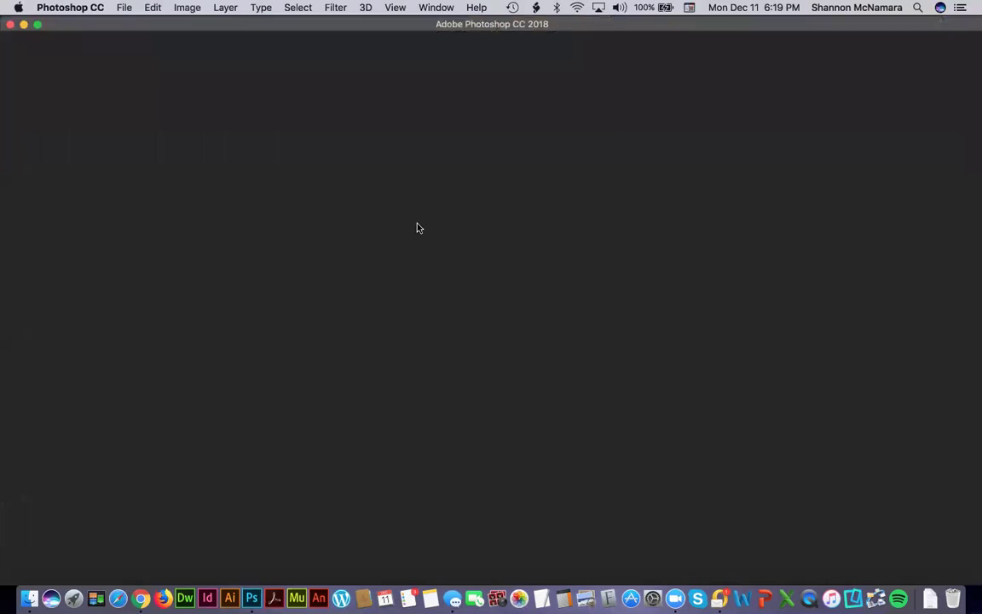
Open northumberland-fields-1380948.jpg from the Assignment folder in Photoshop and select the Move tool.
{"action": "key", "text": "super+Tab"}
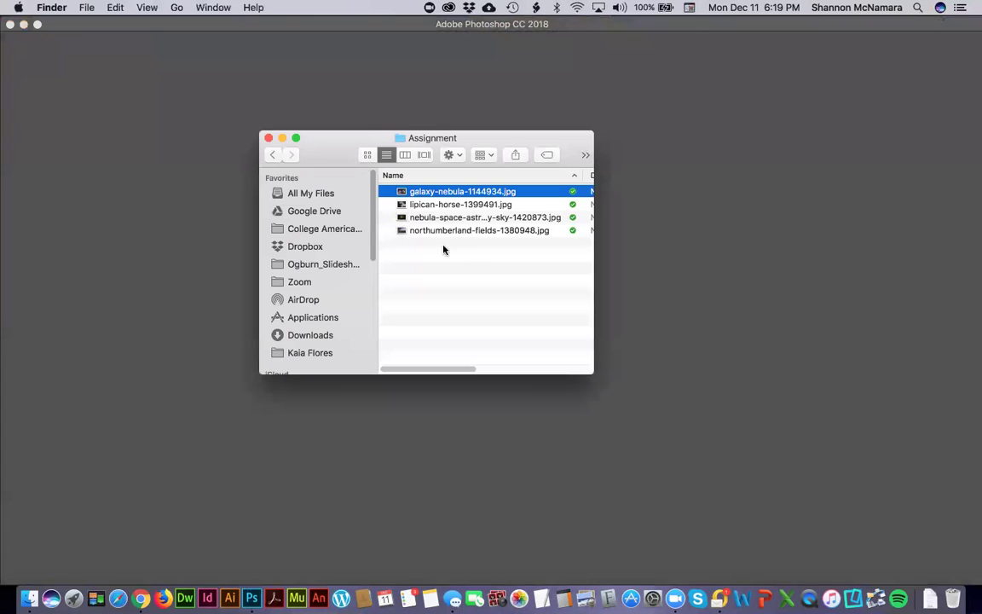
{"action": "left_click", "coordinate": [434, 231]}
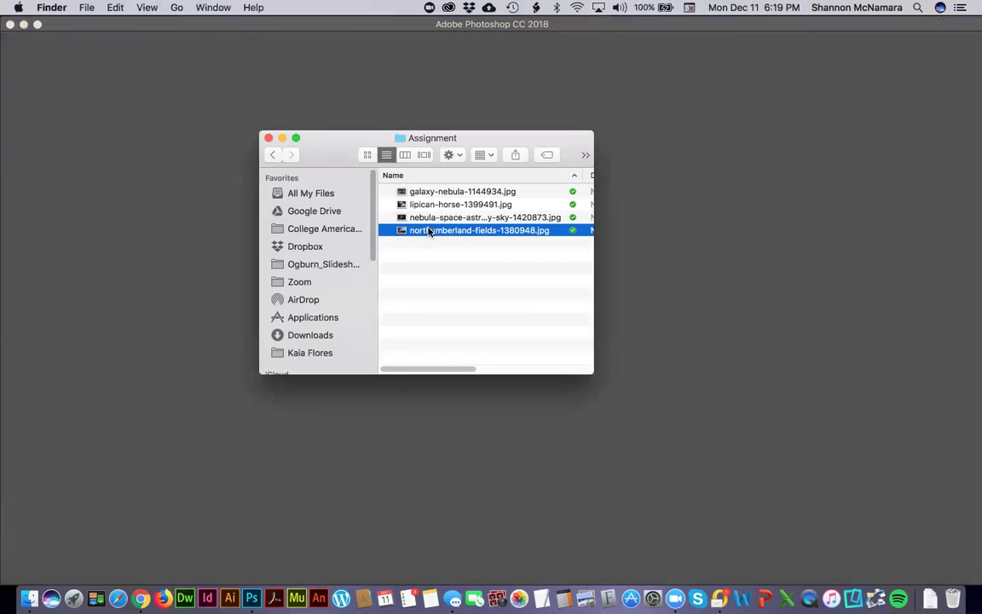
{"action": "double_click", "coordinate": [432, 232]}
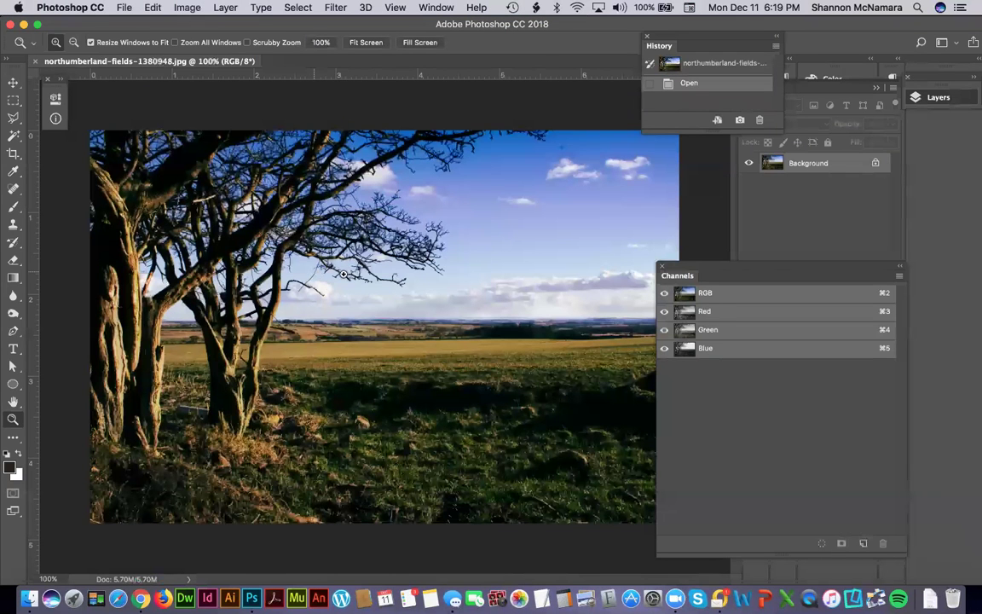
{"action": "key", "text": "v"}
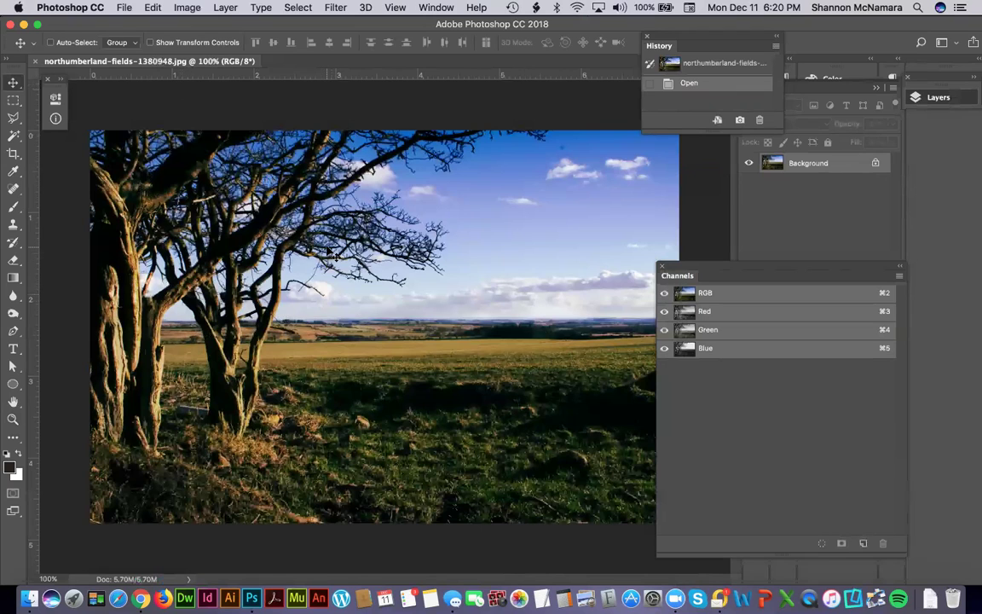
Save the document in Photoshop format, named DES104_, the author's name, and wk3Assignment.
{"action": "left_click", "coordinate": [123, 8]}
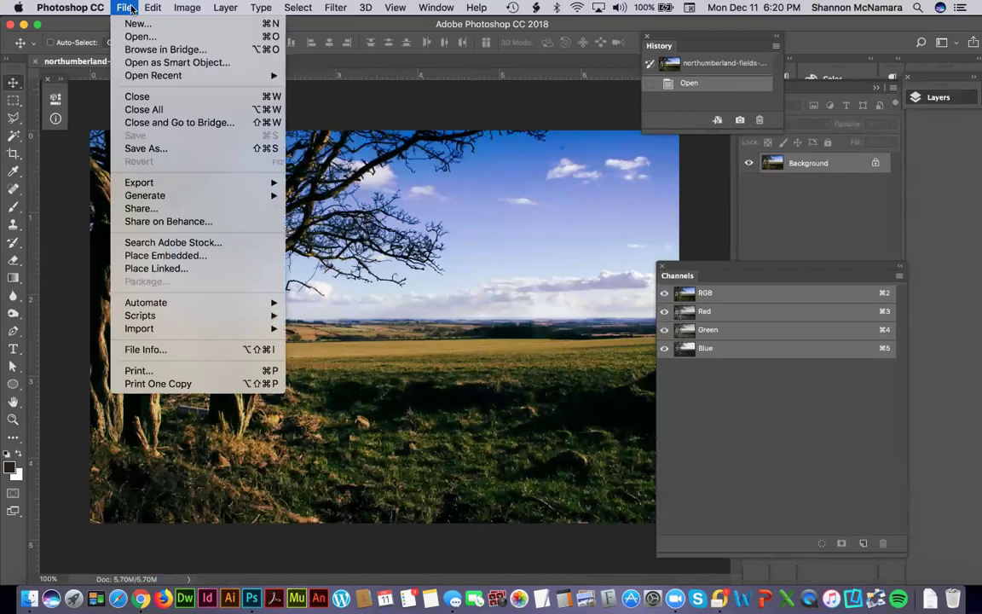
{"action": "left_click", "coordinate": [183, 152]}
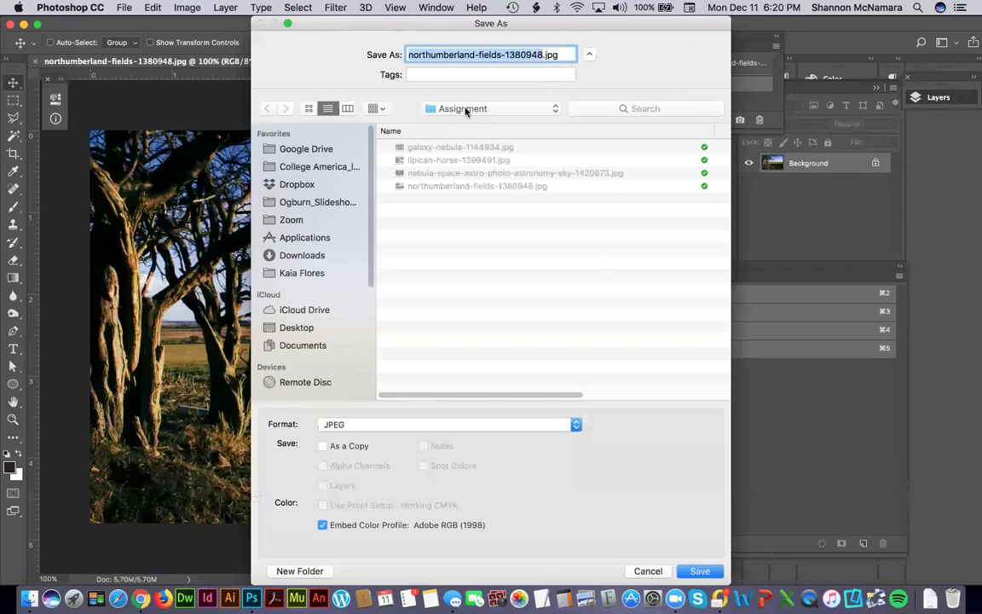
{"action": "type", "text": "DES104_"}
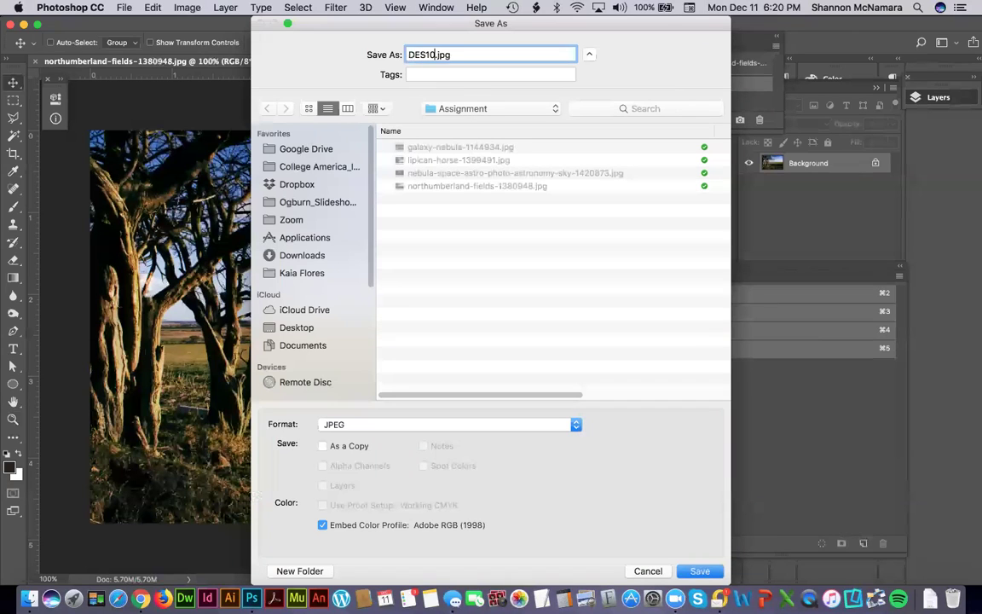
{"action": "type", "text": "SMca"}
{"action": "key", "text": "BackSpace"}
{"action": "type", "text": "Namarawk3Assignment"}
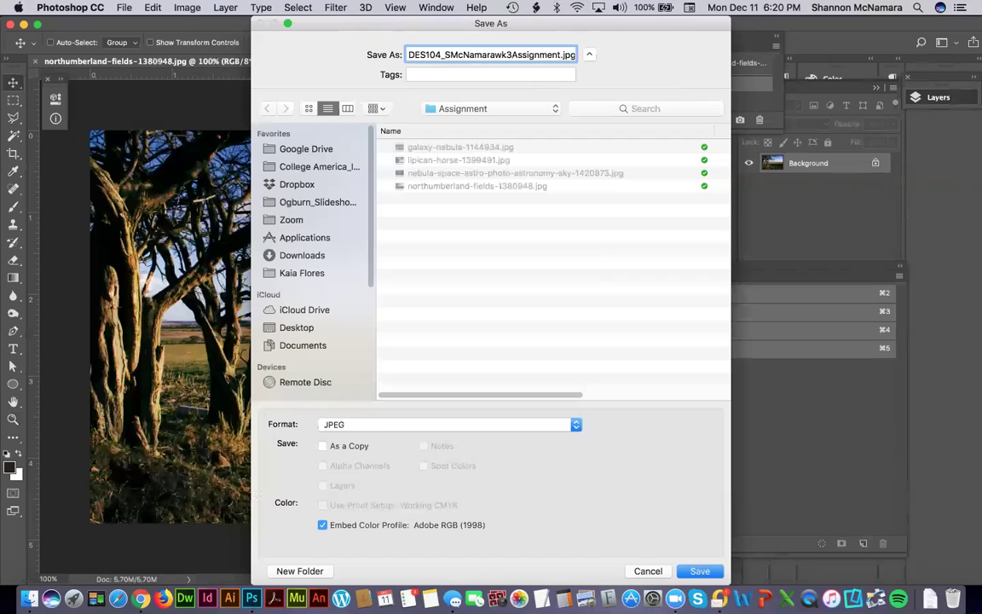
{"action": "left_click", "coordinate": [380, 424]}
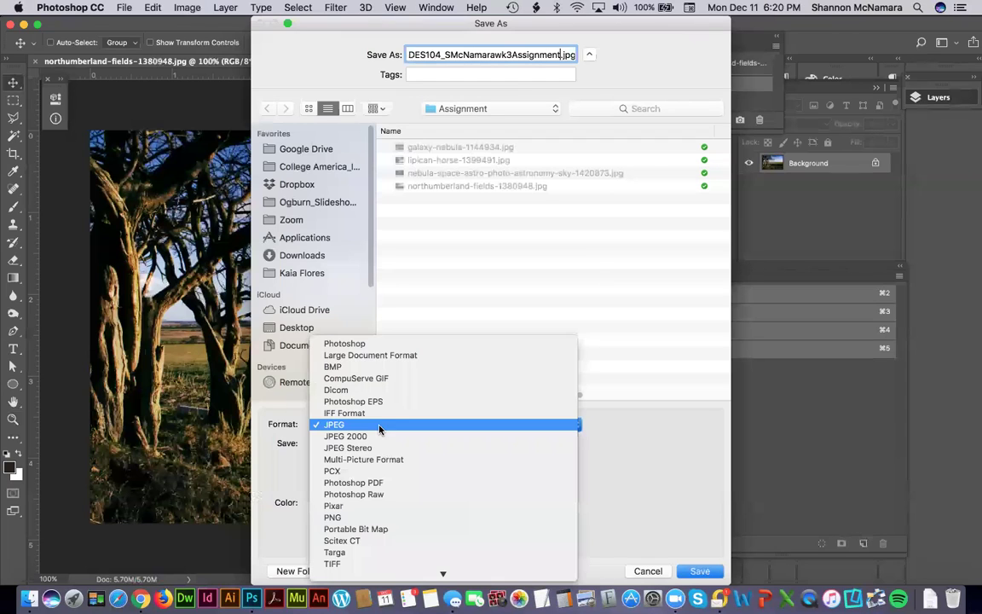
{"action": "left_click", "coordinate": [387, 350]}
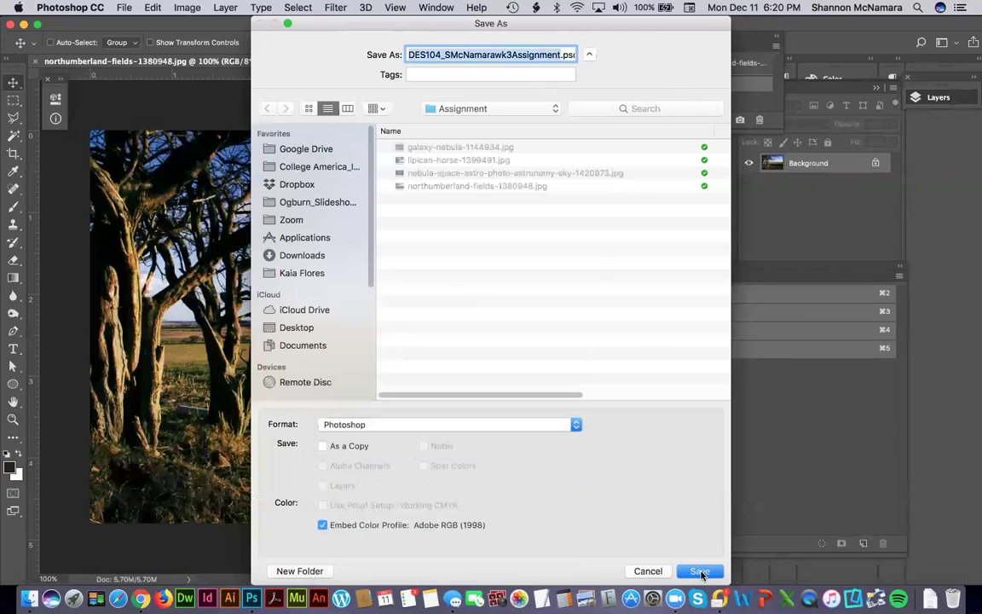
{"action": "left_click", "coordinate": [699, 571]}
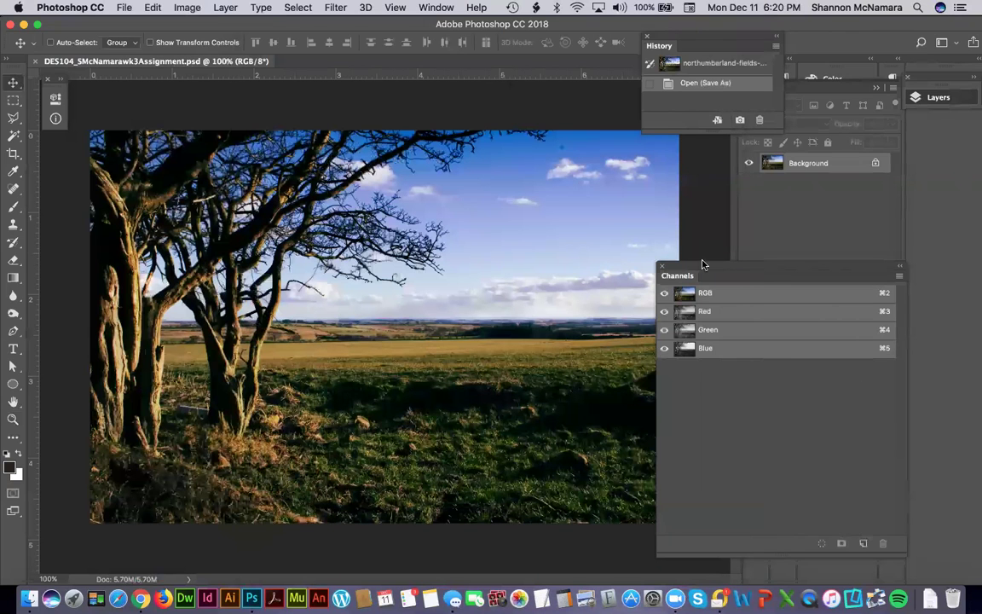
Dock the Channels panel with Layers, close it, and move History off the Layers panel.
{"action": "left_click_drag", "start_coordinate": [734, 272], "coordinate": [917, 274]}
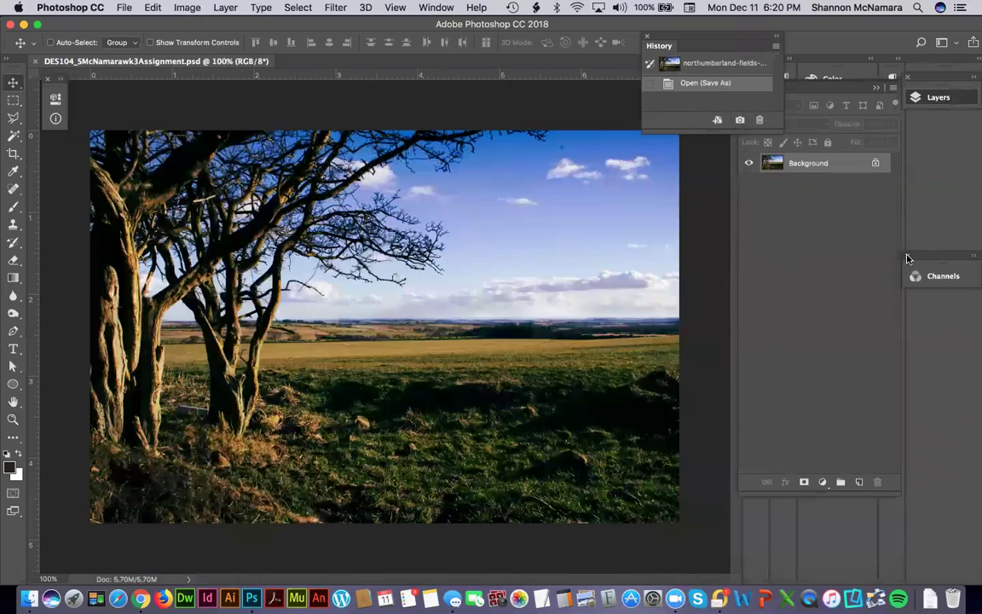
{"action": "left_click", "coordinate": [907, 256]}
{"action": "left_click_drag", "start_coordinate": [692, 42], "coordinate": [638, 43]}
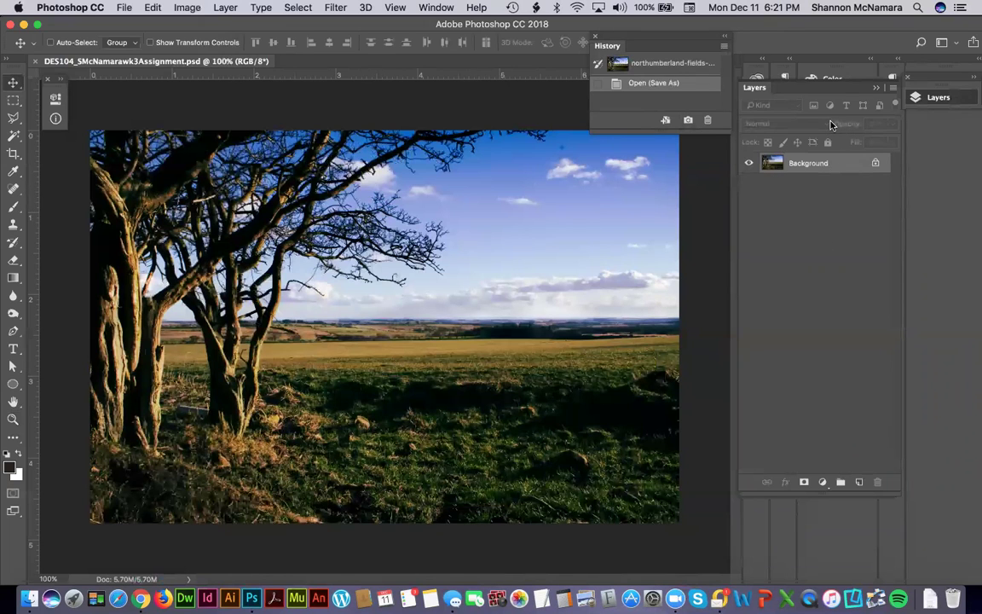
{"action": "key", "text": "super+Tab"}
{"action": "key", "text": "super+Tab"}
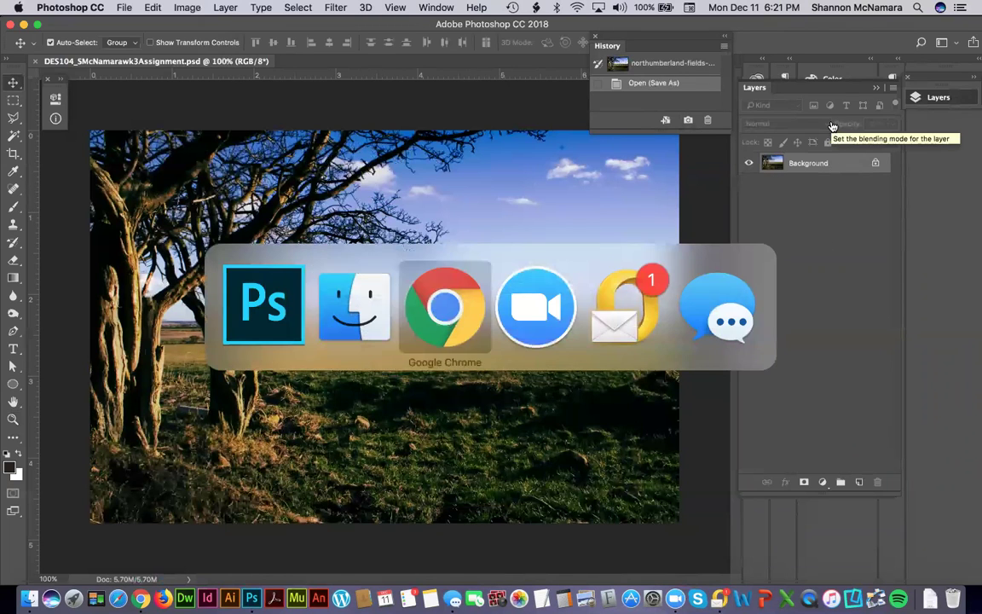
Review the Assignment 3: Selection Tools brief and rubric in Canvas, then return to Photoshop.
{"action": "key", "text": "super+grave"}
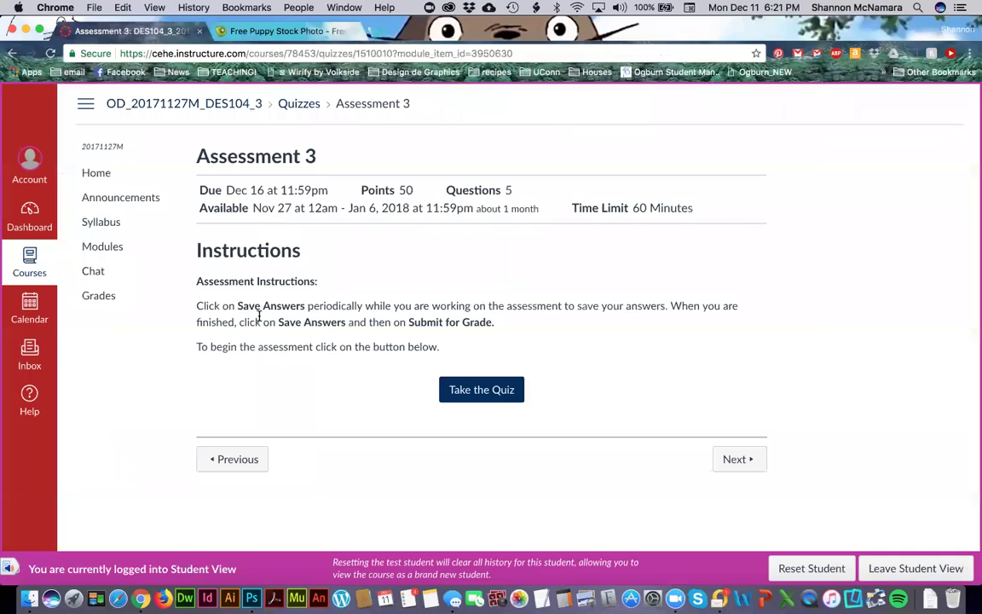
{"action": "left_click", "coordinate": [240, 459]}
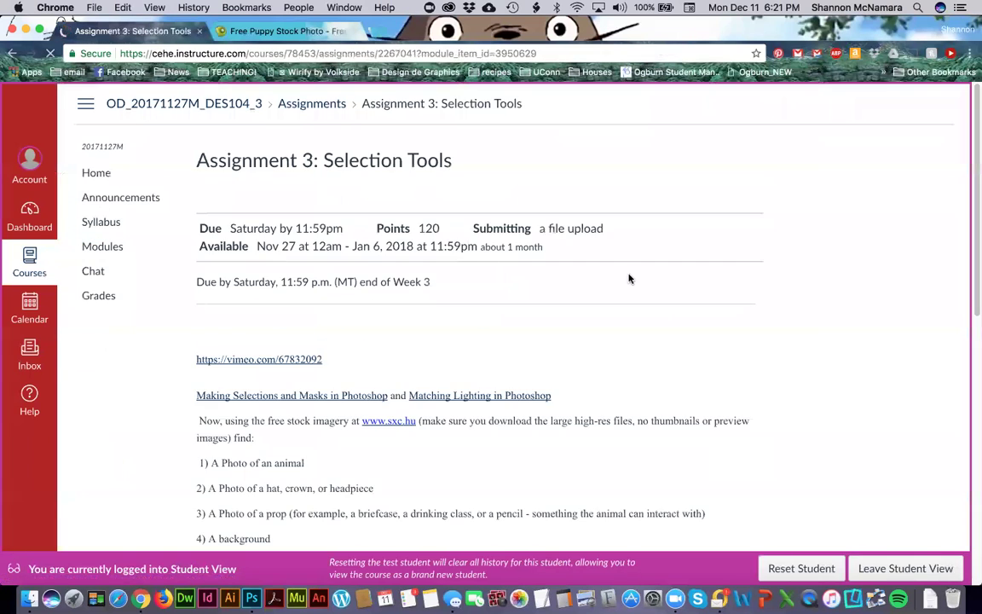
{"action": "scroll", "coordinate": [623, 321], "scroll_direction": "down", "scroll_amount": 10}
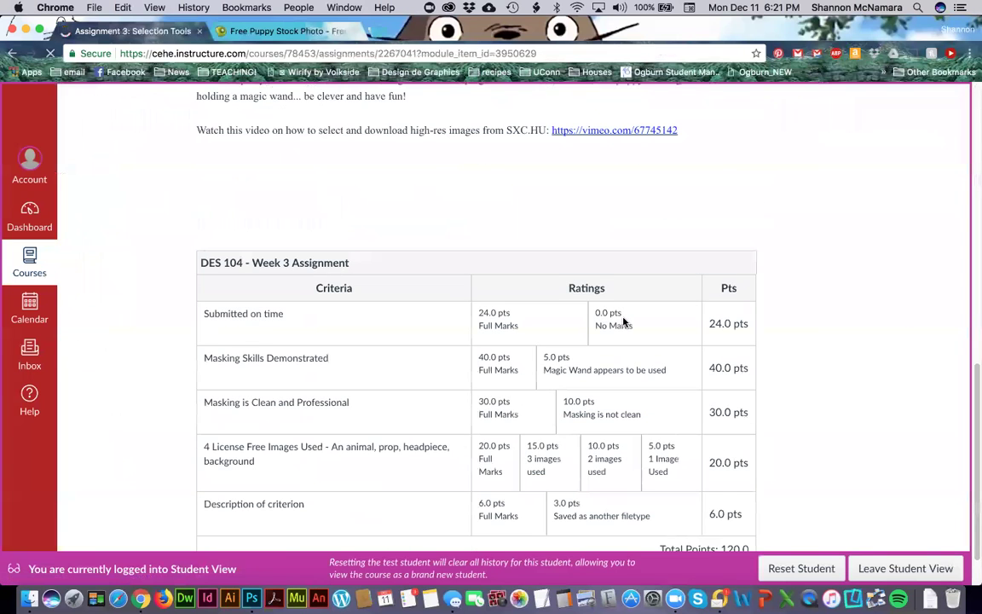
{"action": "scroll", "coordinate": [248, 352], "scroll_direction": "down", "scroll_amount": 2}
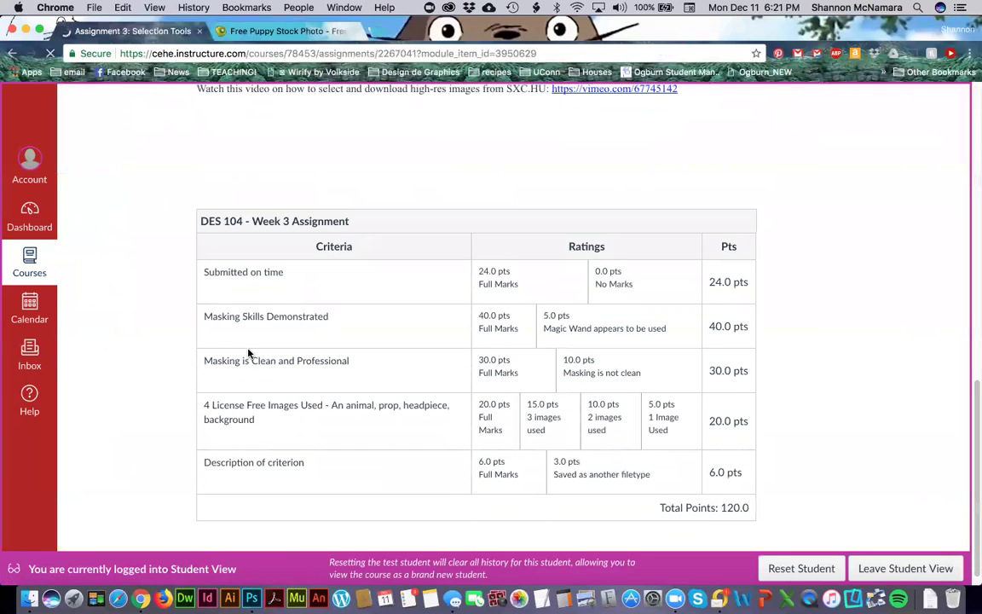
{"action": "scroll", "coordinate": [298, 367], "scroll_direction": "up", "scroll_amount": 8}
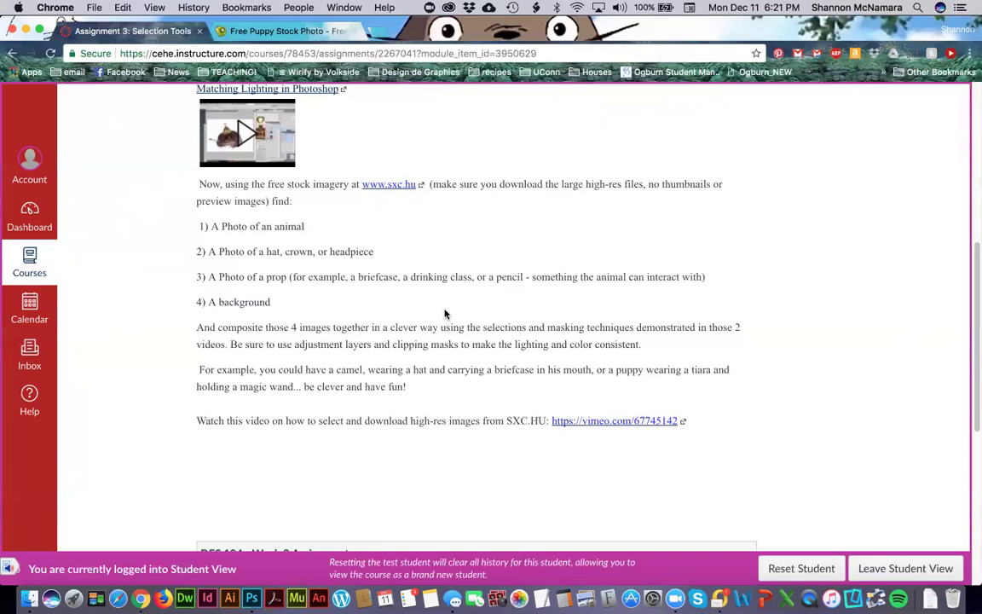
{"action": "key", "text": "super+Tab"}
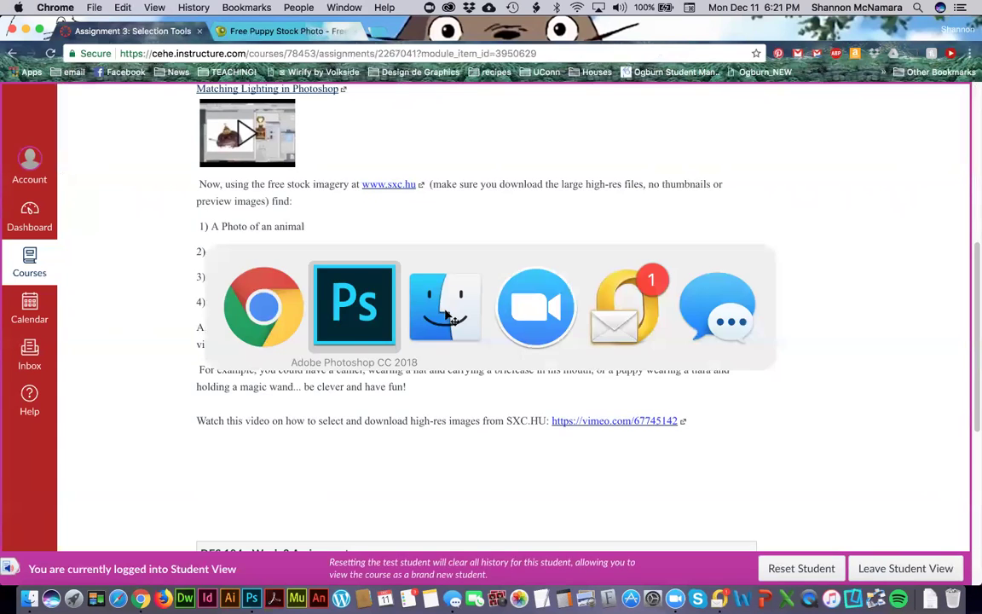
Open nebula-space-astro-photo-astronomy-sky-1420873.jpg from Finder, after briefly opening and closing galaxy-nebula-1144934.jpg.
{"action": "left_click", "coordinate": [29, 599]}
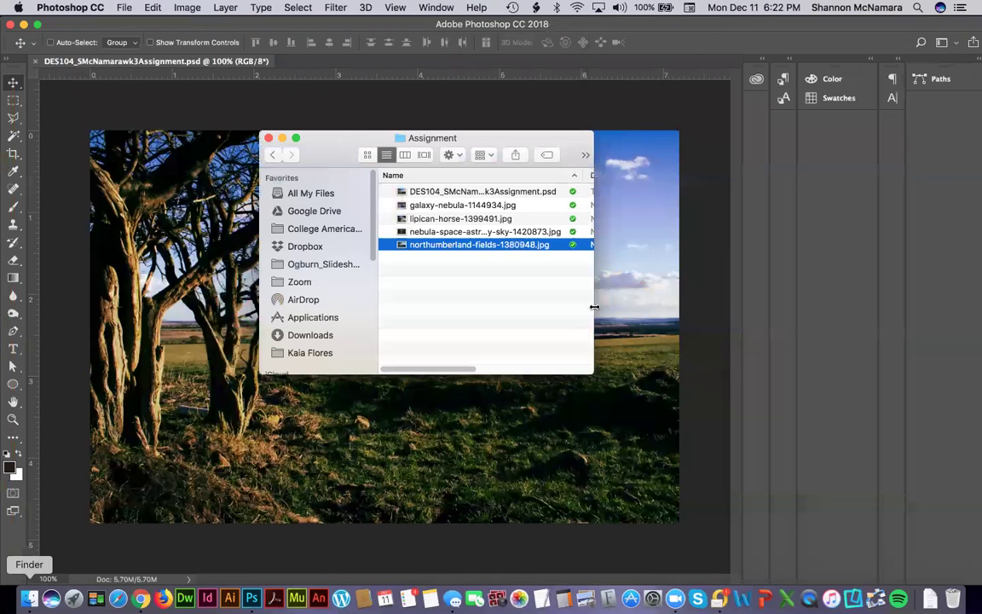
{"action": "left_click", "coordinate": [457, 220]}
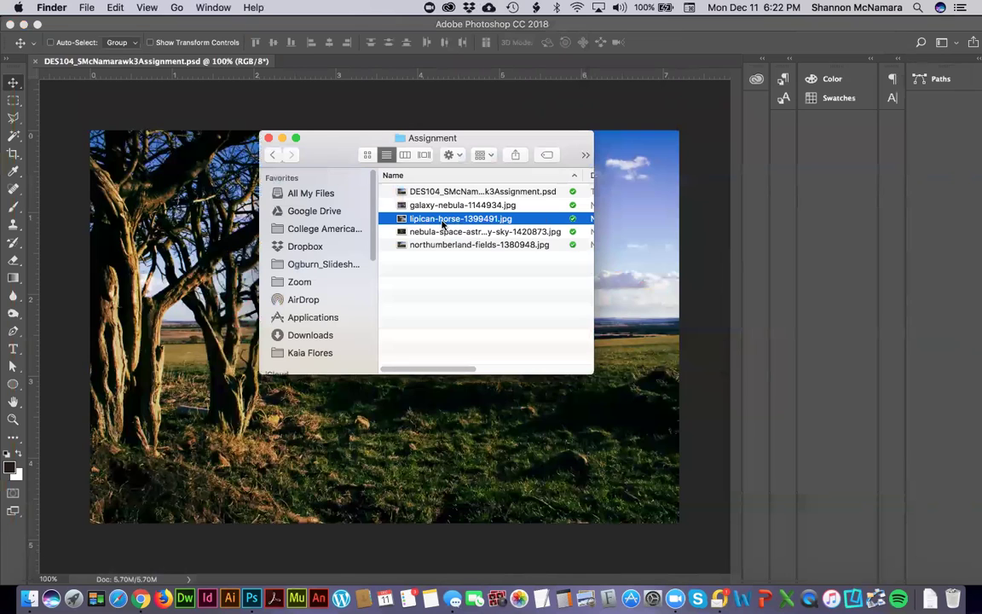
{"action": "left_click", "coordinate": [442, 206]}
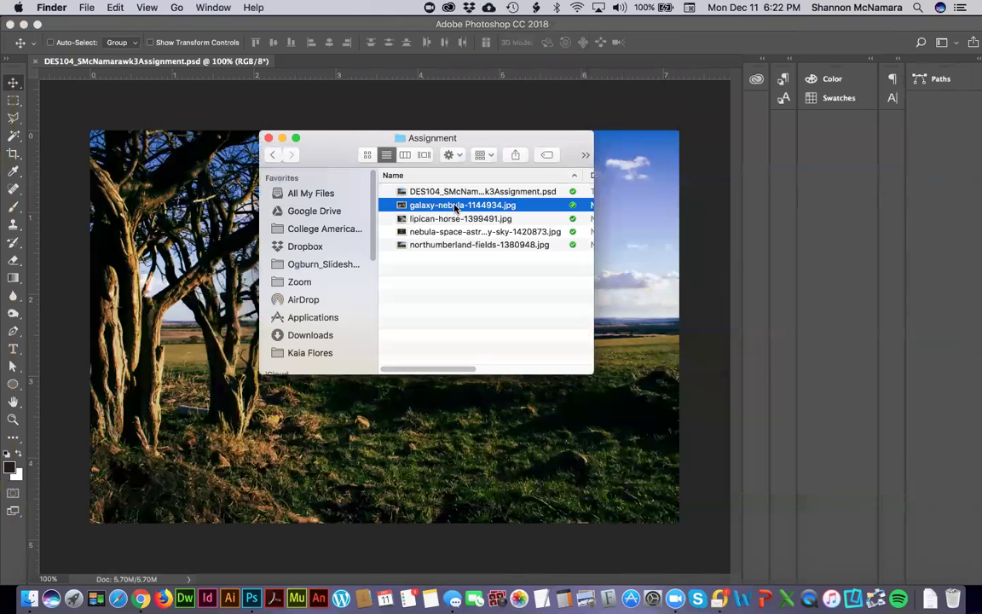
{"action": "double_click", "coordinate": [454, 206]}
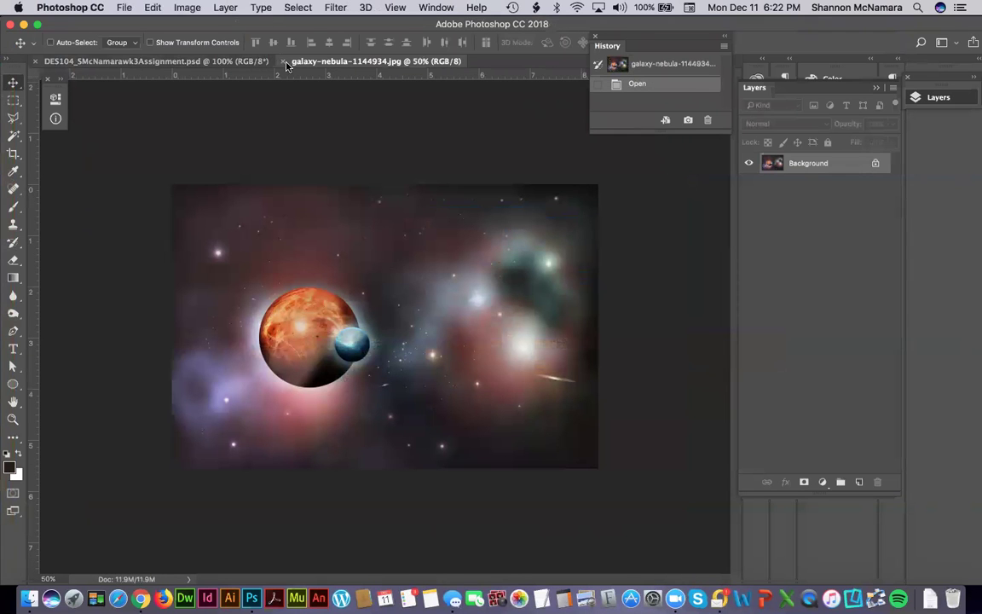
{"action": "key", "text": "super+w"}
{"action": "left_click", "coordinate": [29, 599]}
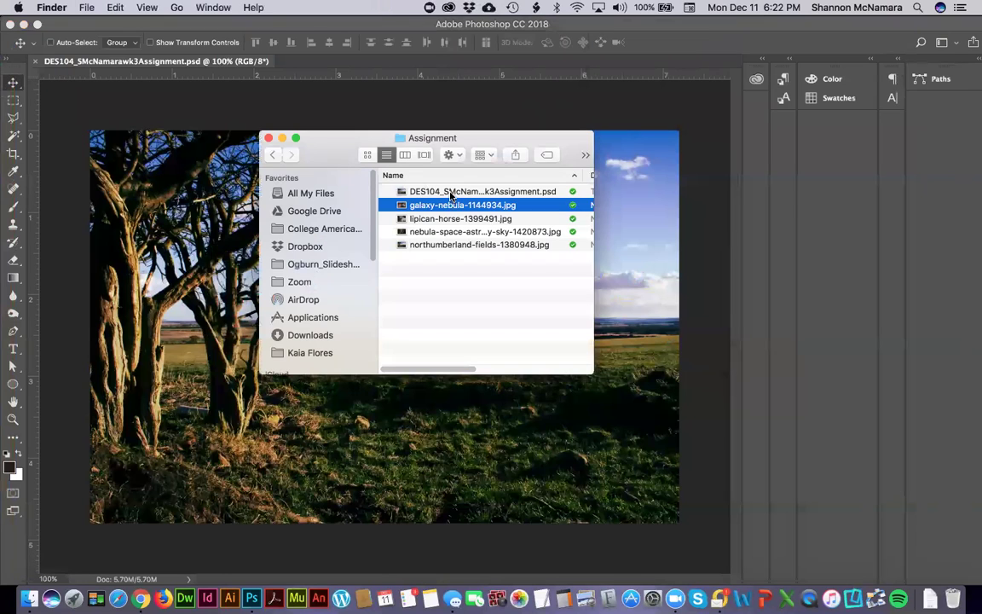
{"action": "double_click", "coordinate": [451, 233]}
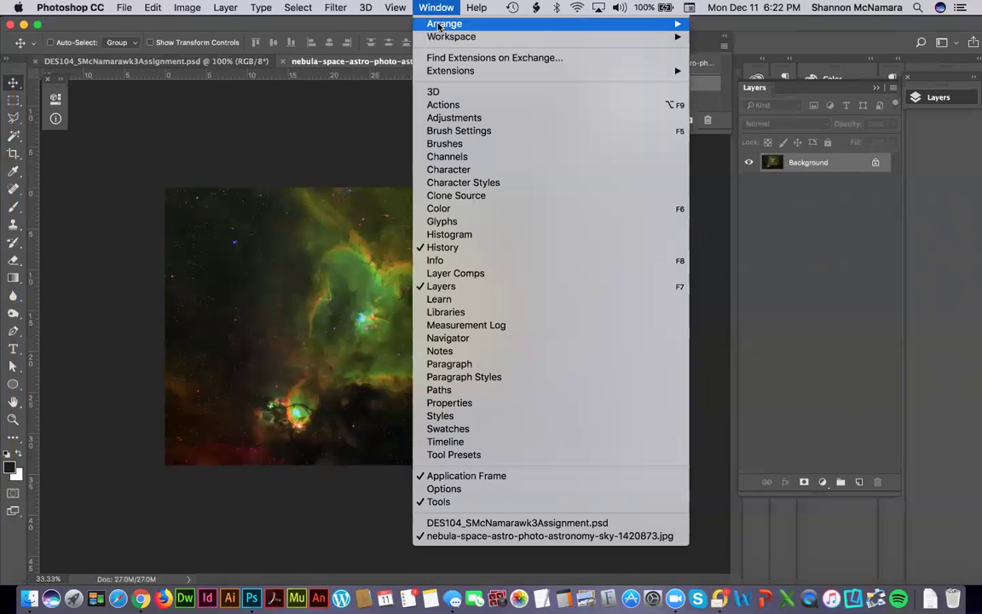
Tile the two open documents vertically with Window > Arrange > Tile All Vertically.
{"action": "mouse_move", "coordinate": [461, 23]}
{"action": "left_click", "coordinate": [128, 27]}
{"action": "left_click", "coordinate": [256, 7]}
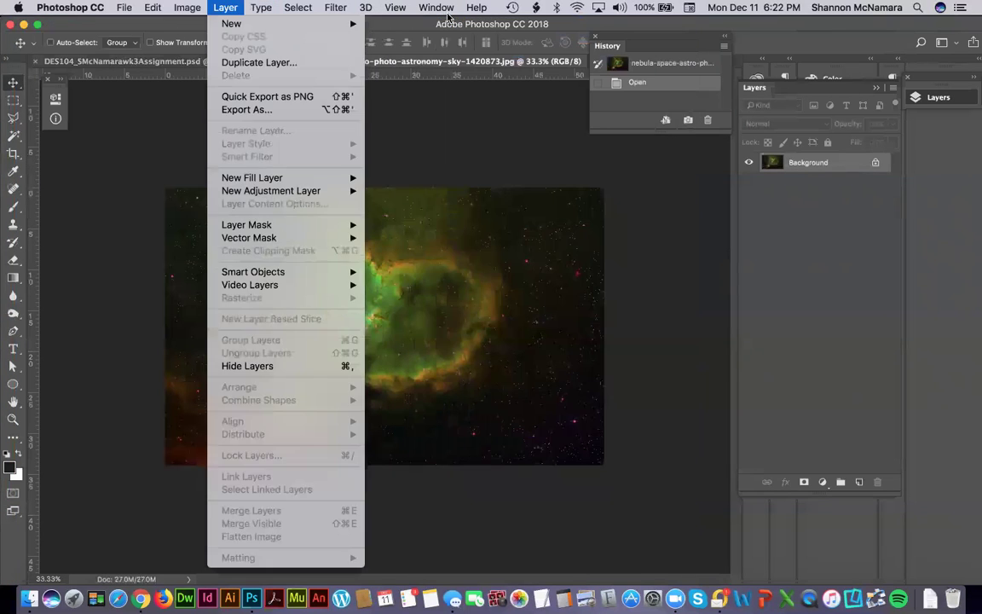
{"action": "mouse_move", "coordinate": [436, 8]}
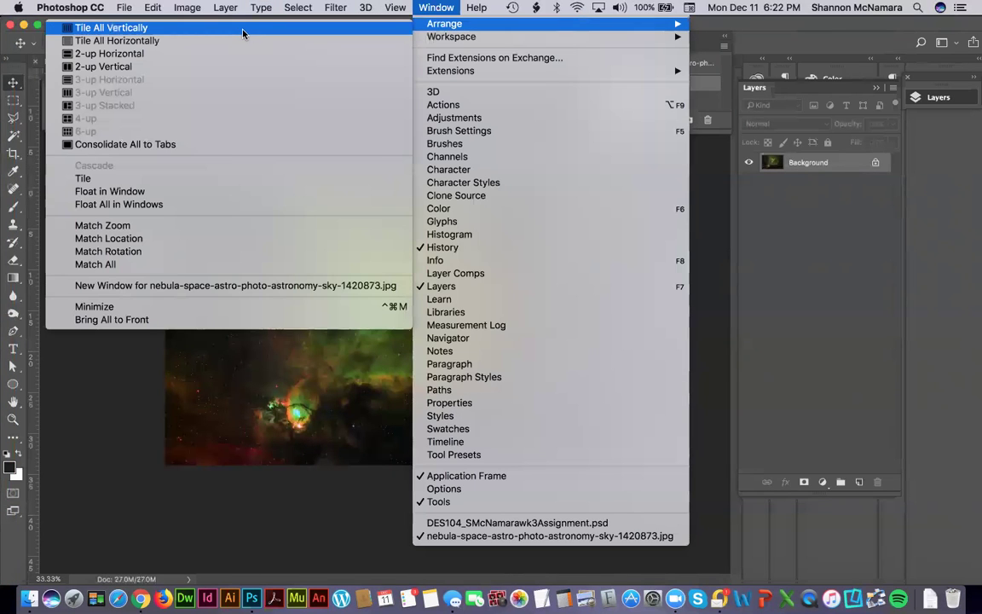
{"action": "left_click", "coordinate": [242, 32]}
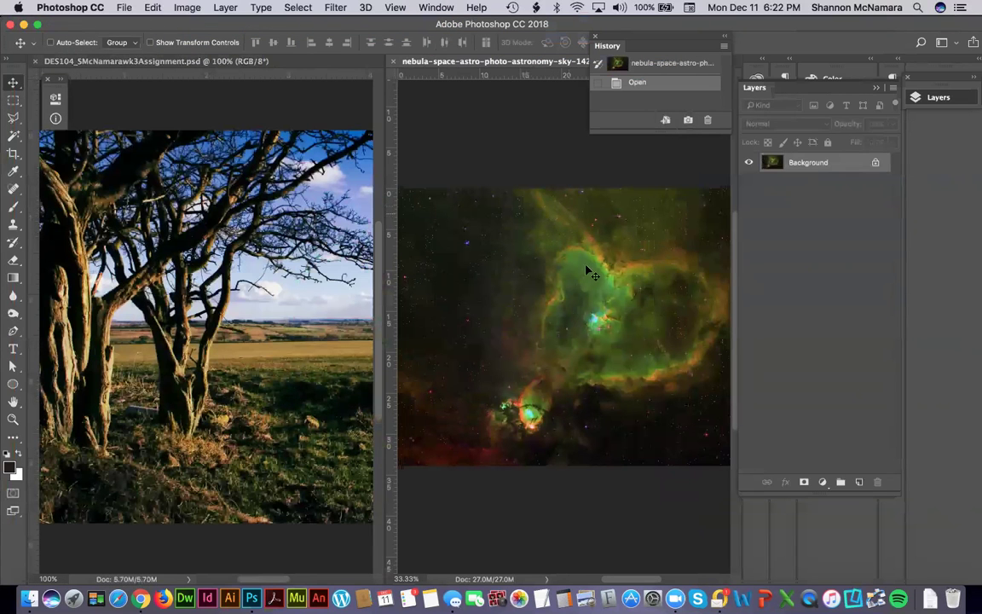
Drag the nebula into the fields document as Layer 1 and close the nebula file.
{"action": "left_click_drag", "start_coordinate": [584, 253], "coordinate": [321, 271]}
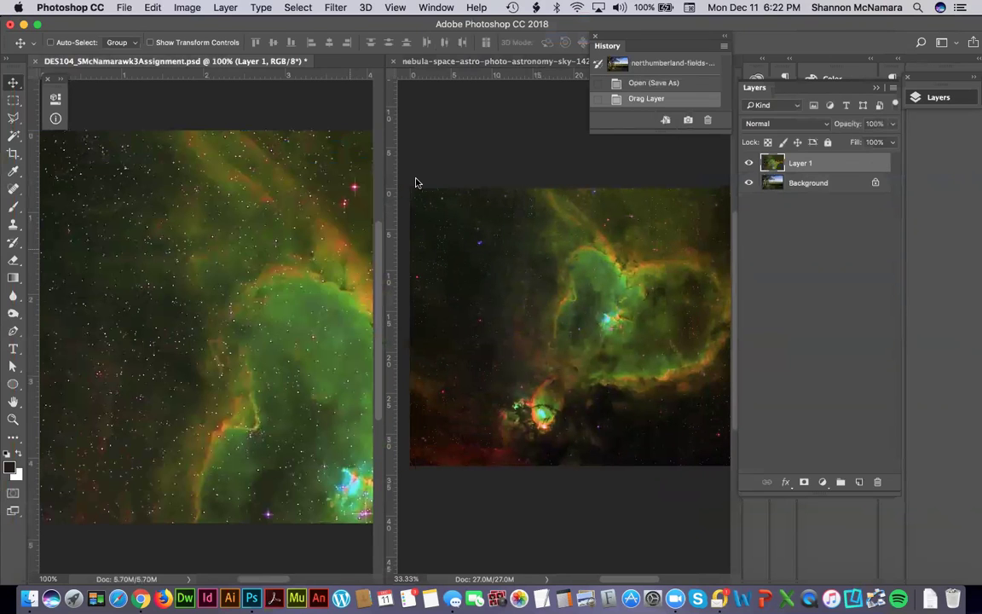
{"action": "left_click", "coordinate": [418, 92]}
{"action": "left_click", "coordinate": [394, 62]}
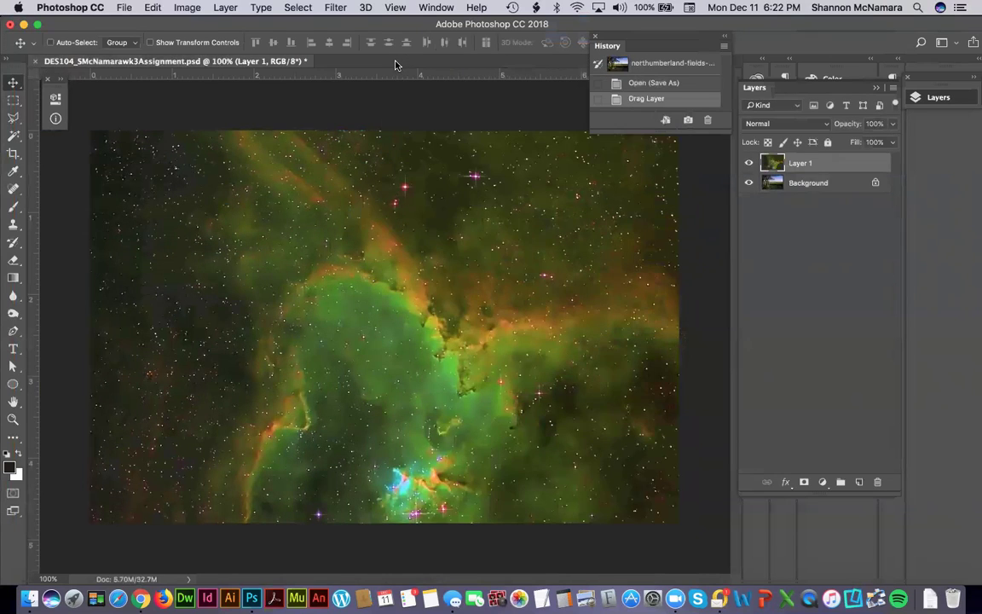
Try scaling the nebula layer with Free Transform, then cancel to restore its original size.
{"action": "key", "text": "super+t"}
{"action": "key", "text": "super+minus"}
{"action": "key", "text": "super+minus"}
{"action": "key", "text": "super+minus"}
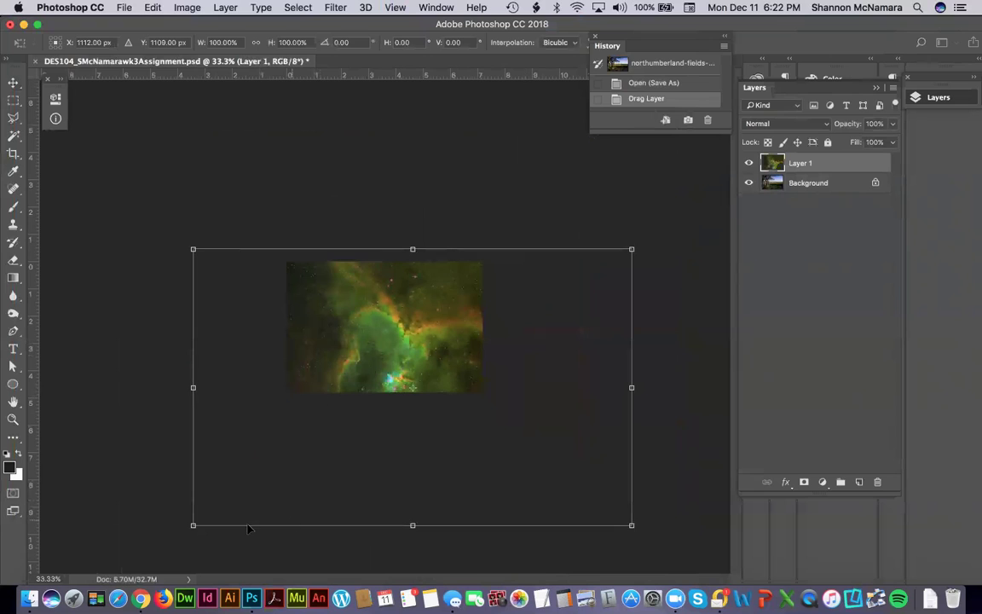
{"action": "left_click_drag", "start_coordinate": [193, 525], "coordinate": [288, 467]}
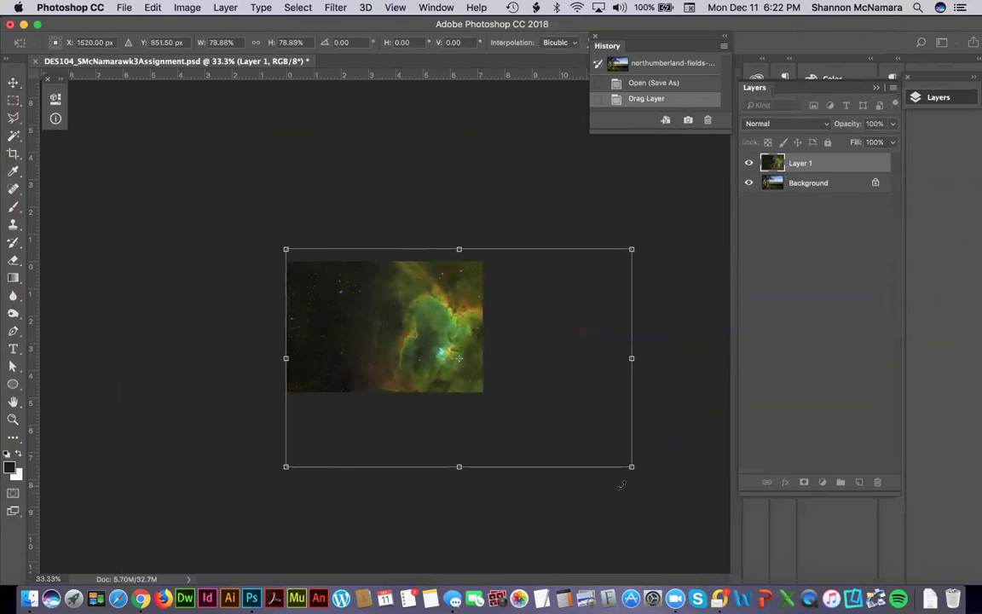
{"action": "left_click_drag", "start_coordinate": [631, 467], "coordinate": [526, 415]}
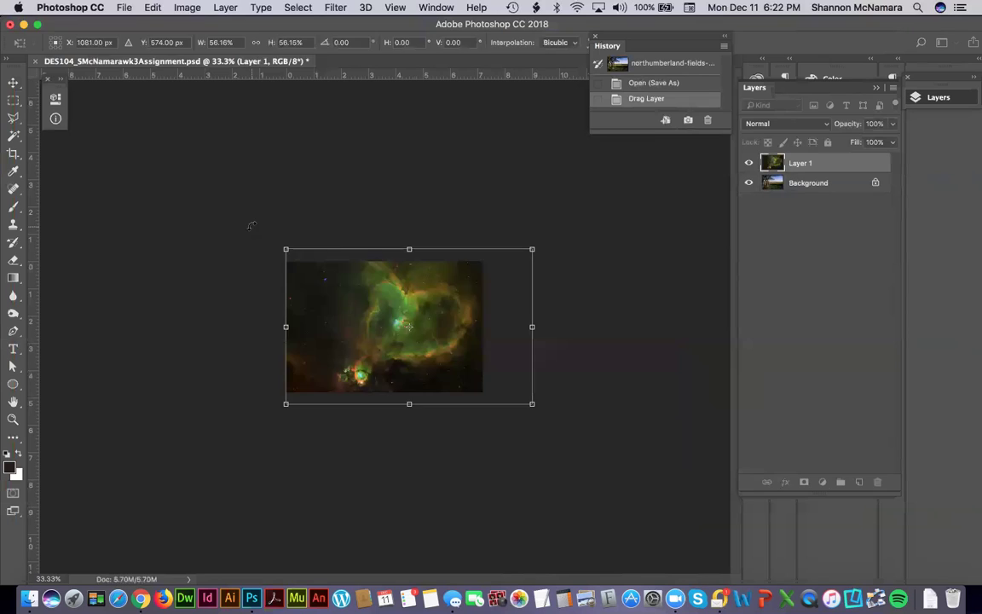
{"action": "key", "text": "Escape"}
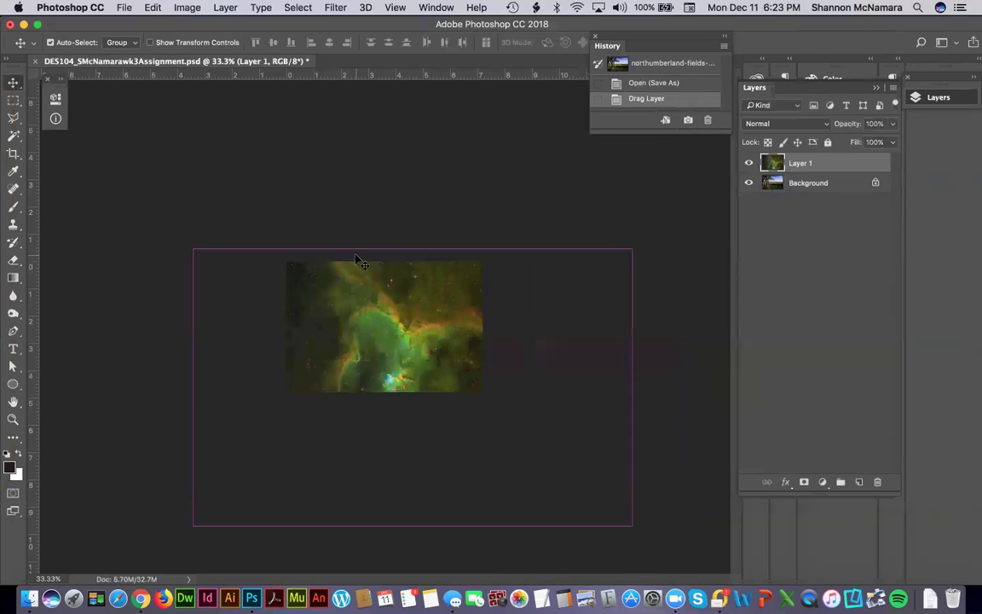
{"action": "key", "text": "super+t"}
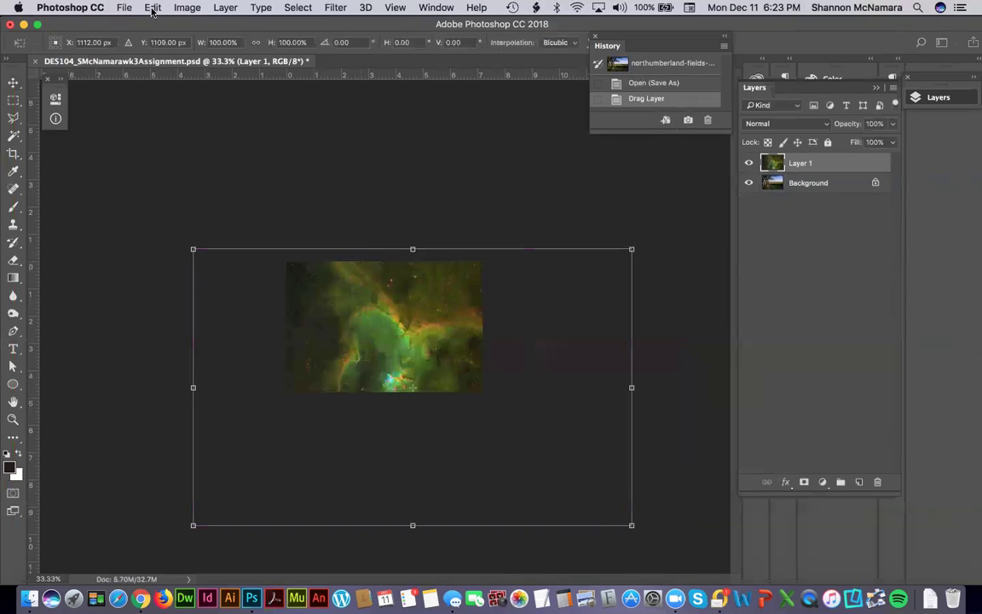
{"action": "key", "text": "Escape"}
Free-transform the nebula with width and height linked, shrinking it to about 45%.
{"action": "left_click", "coordinate": [153, 9]}
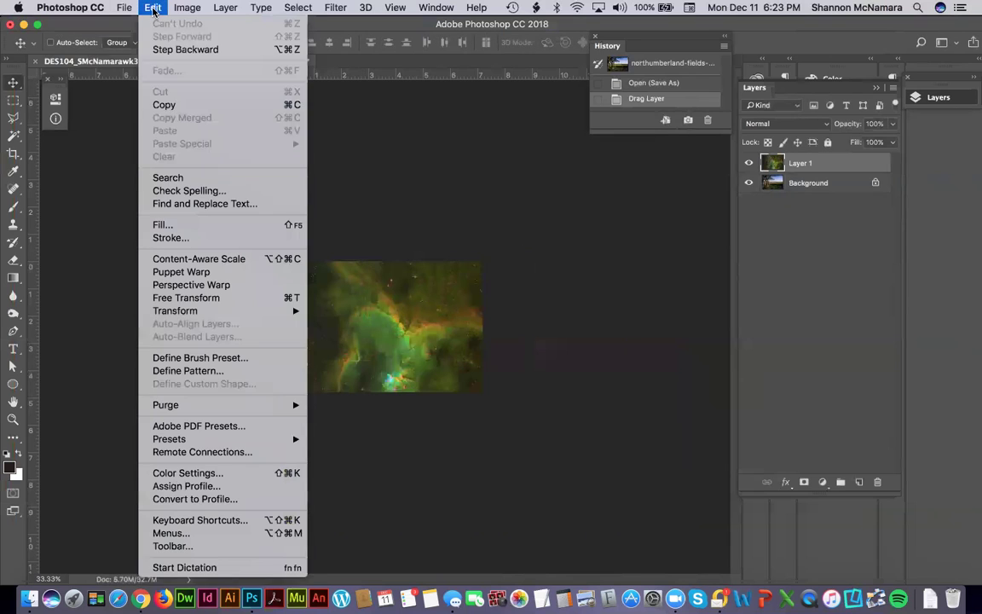
{"action": "mouse_move", "coordinate": [196, 312]}
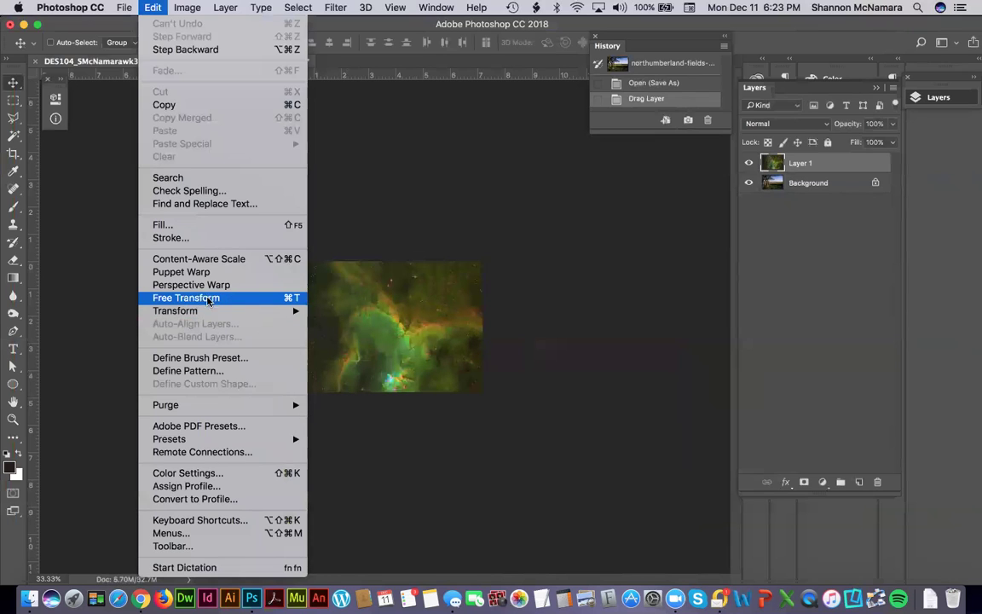
{"action": "left_click", "coordinate": [231, 298]}
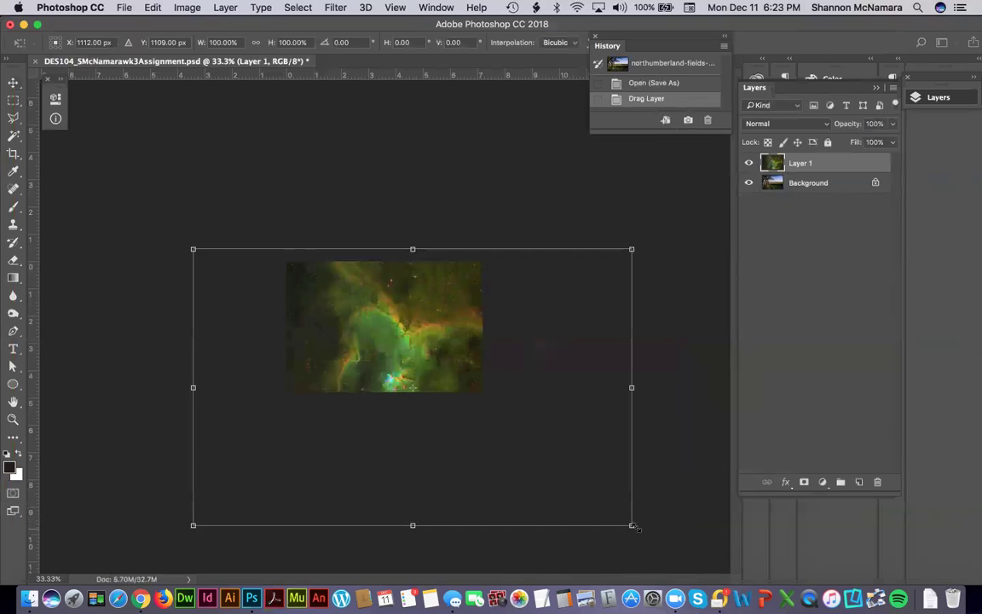
{"action": "left_click_drag", "start_coordinate": [632, 525], "coordinate": [607, 510]}
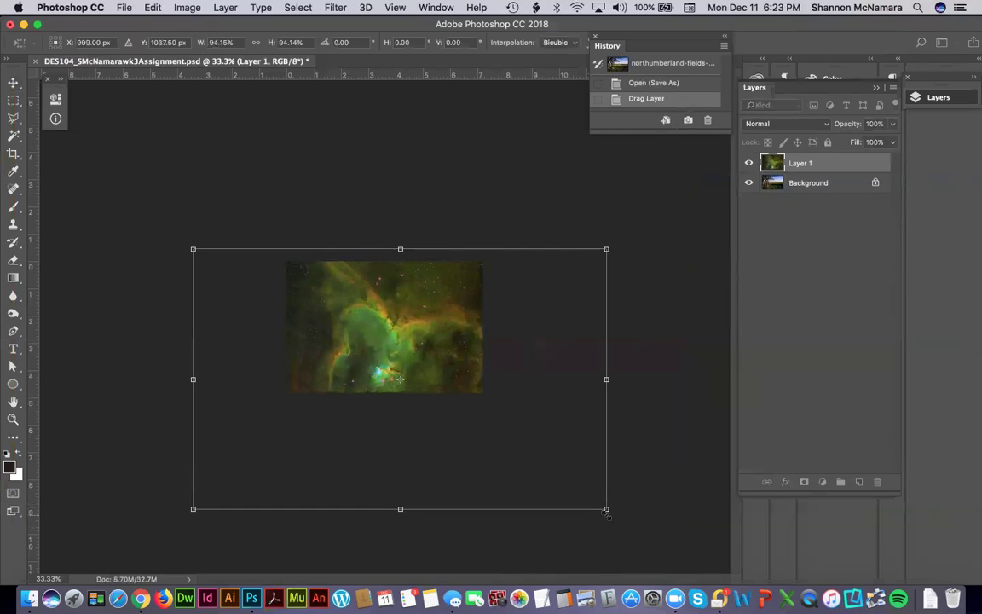
{"action": "left_click", "coordinate": [253, 43]}
{"action": "left_click", "coordinate": [253, 44]}
{"action": "left_click_drag", "start_coordinate": [193, 510], "coordinate": [277, 441]}
{"action": "left_click_drag", "start_coordinate": [606, 451], "coordinate": [483, 375]}
{"action": "left_click_drag", "start_coordinate": [284, 248], "coordinate": [284, 248]}
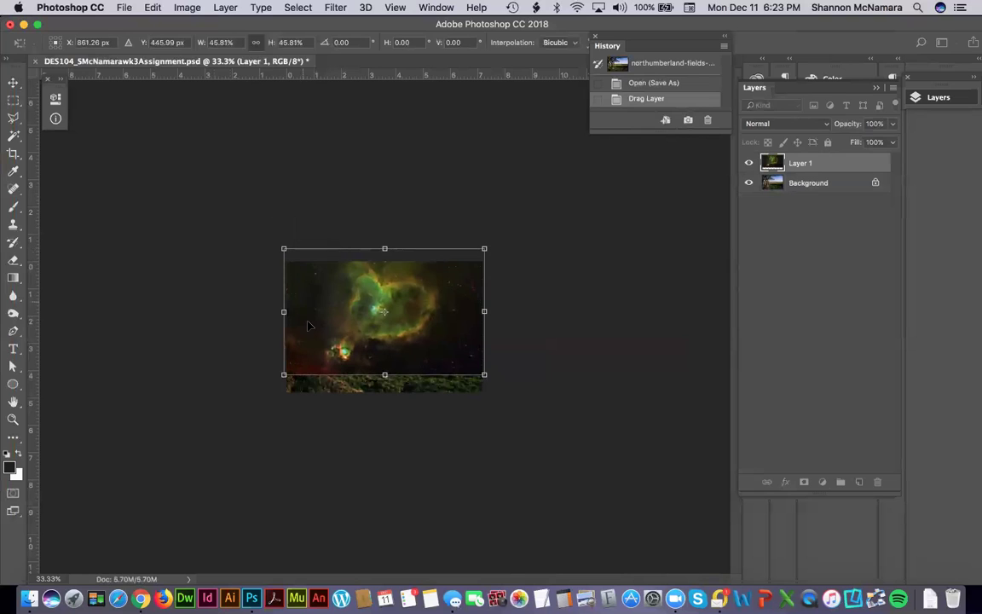
Fine-tune the nebula to 44.75%, move it down, apply, and nudge it down one step.
{"action": "key", "text": "super+0"}
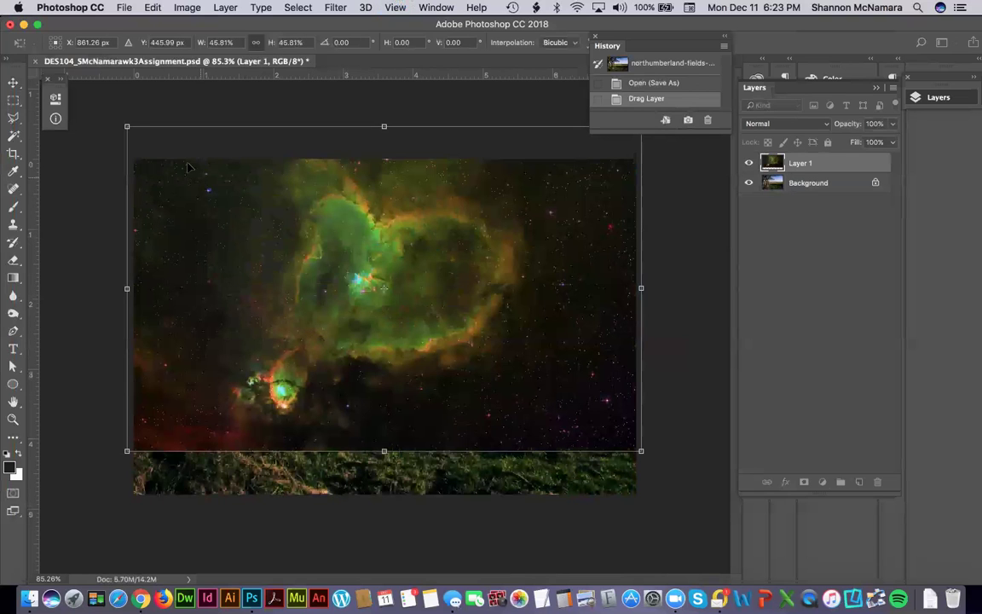
{"action": "left_click_drag", "start_coordinate": [127, 126], "coordinate": [131, 129]}
{"action": "left_click_drag", "start_coordinate": [641, 452], "coordinate": [635, 446]}
{"action": "left_click_drag", "start_coordinate": [522, 317], "coordinate": [513, 298]}
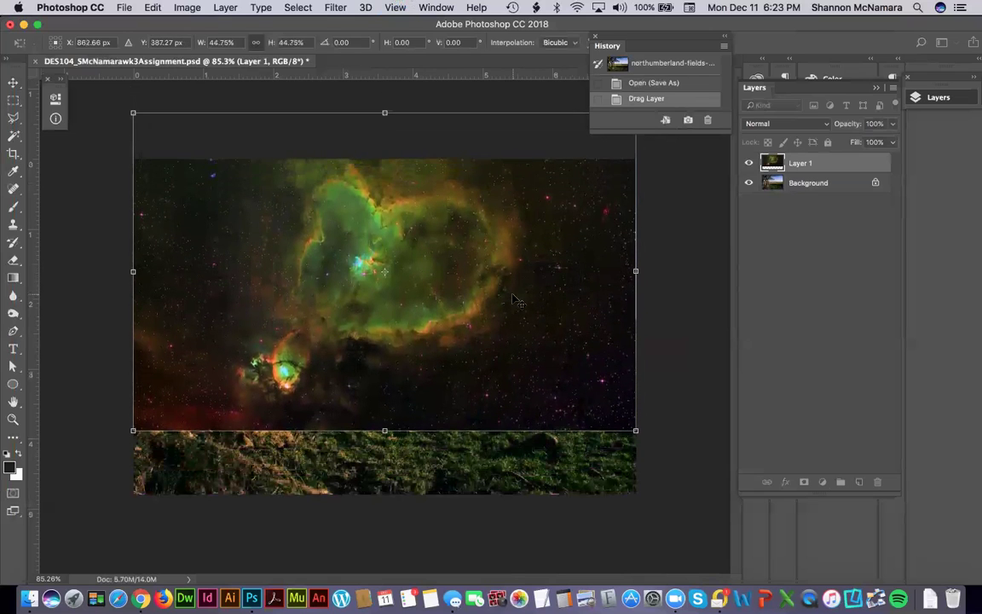
{"action": "key", "text": "Return"}
{"action": "key", "text": "Down"}
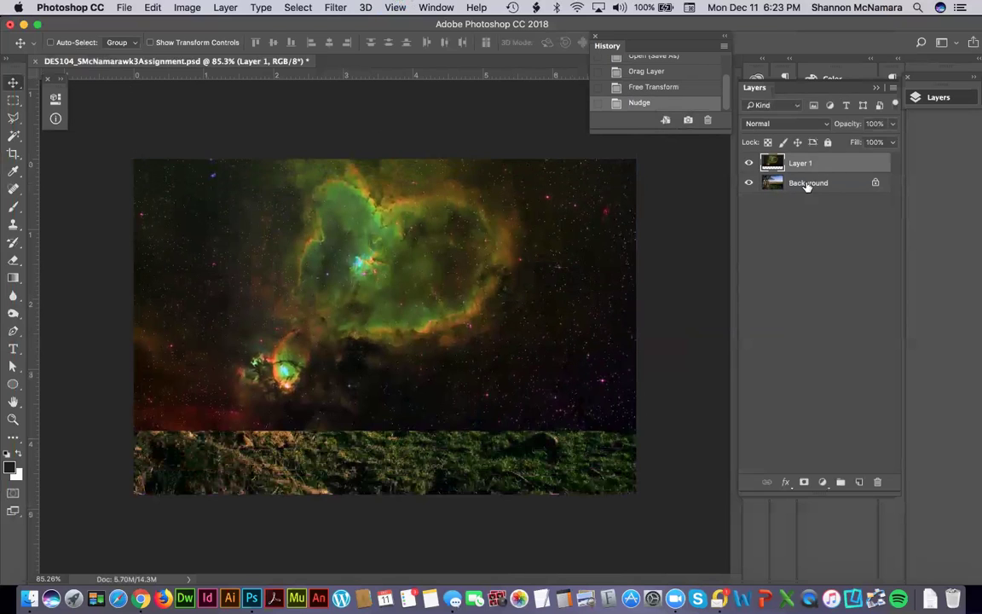
Convert the locked landscape Background into a regular layer named Background.
{"action": "double_click", "coordinate": [773, 182]}
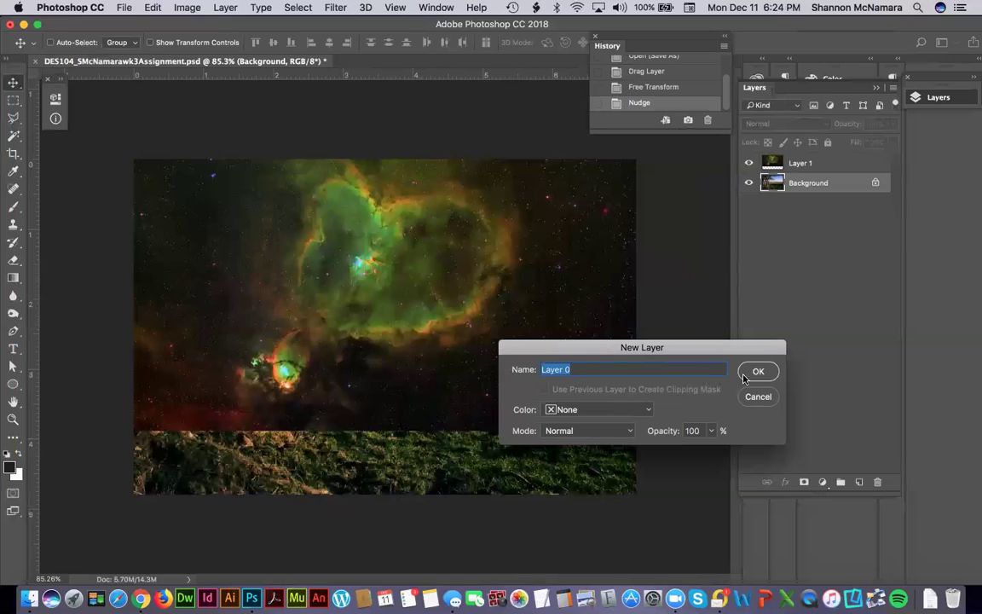
{"action": "type", "text": "Background"}
{"action": "key", "text": "Return"}
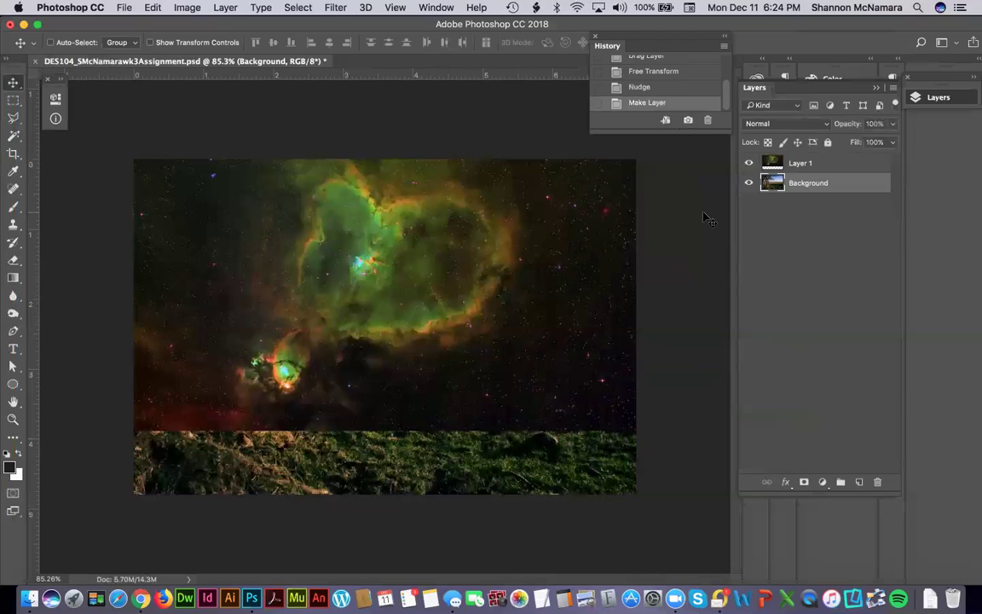
Rename Layer 1 to Celestial and drag it beneath the Background layer.
{"action": "double_click", "coordinate": [801, 162]}
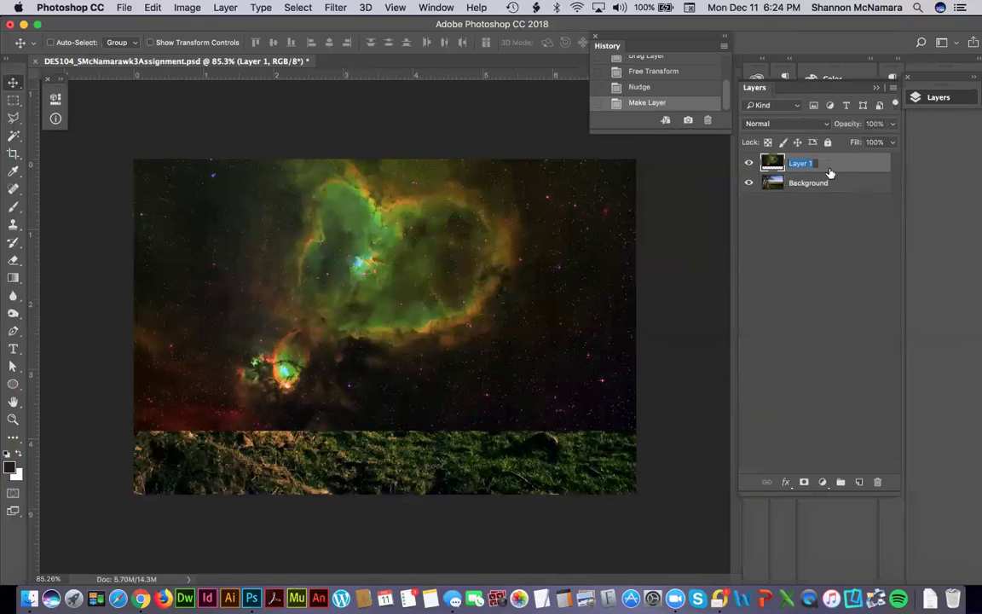
{"action": "type", "text": "Celestial"}
{"action": "key", "text": "Return"}
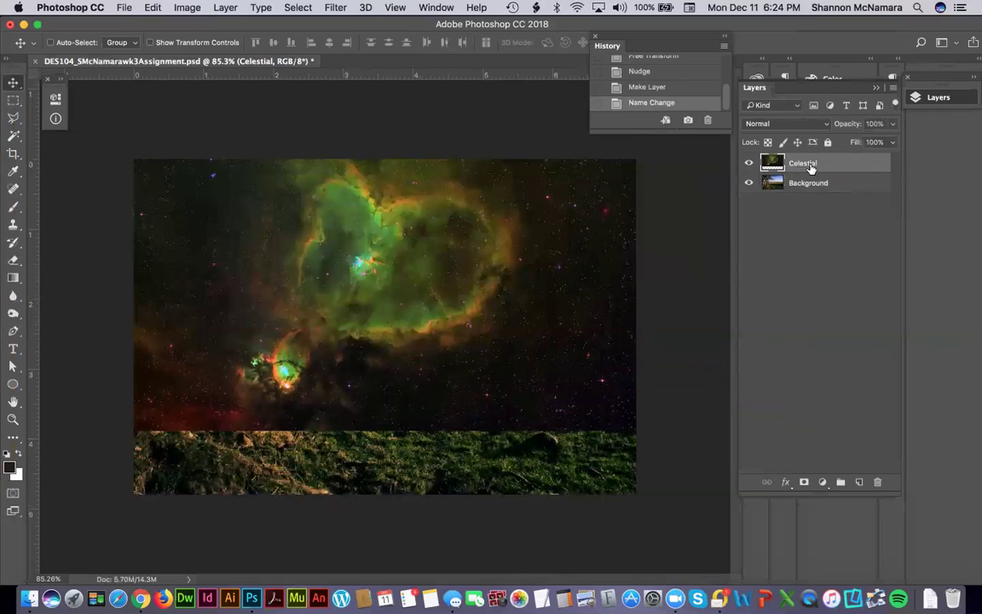
{"action": "left_click_drag", "start_coordinate": [808, 164], "coordinate": [809, 189]}
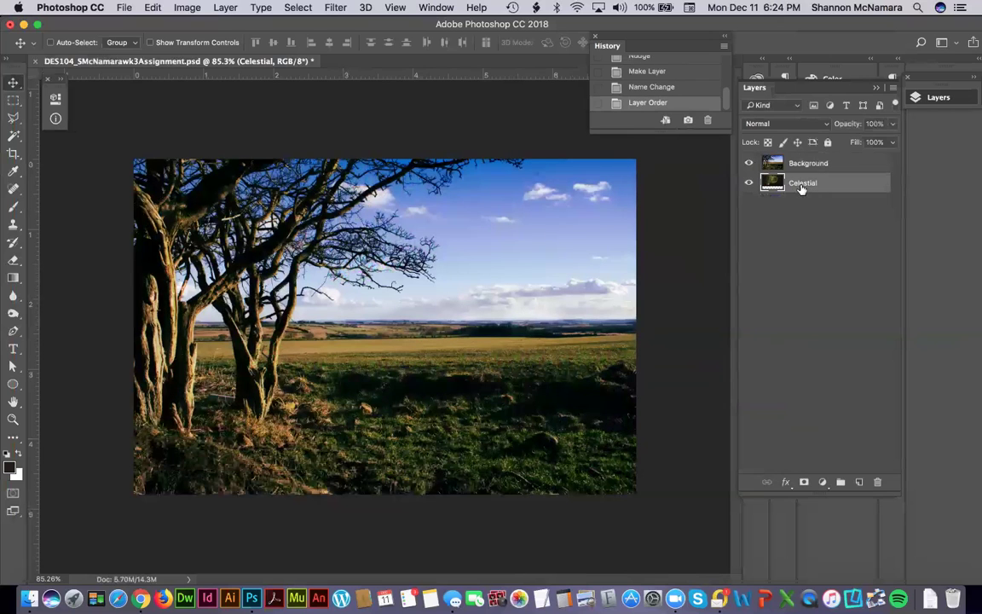
{"action": "left_click", "coordinate": [13, 419]}
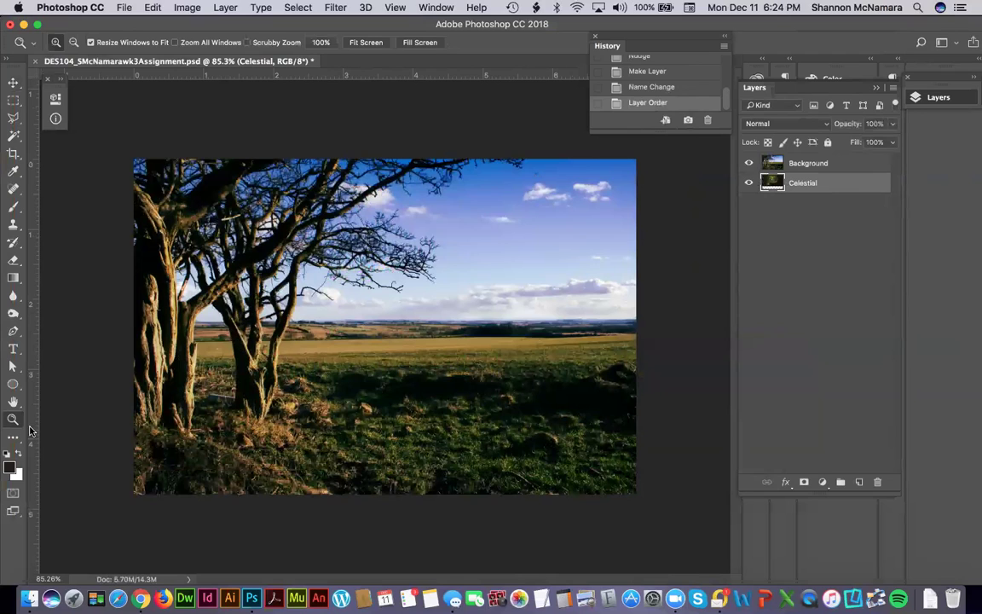
{"action": "left_click", "coordinate": [12, 83]}
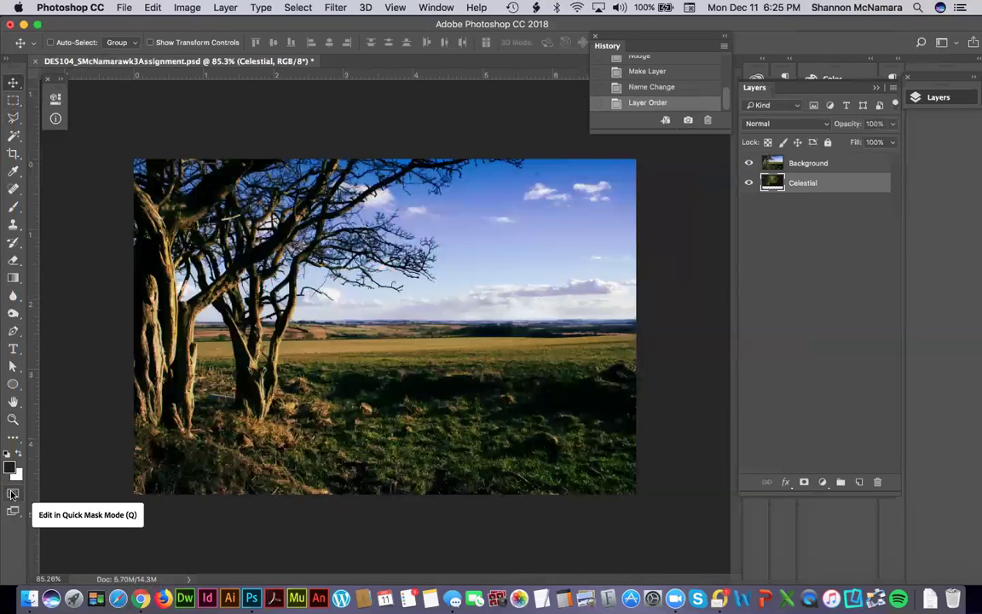
Enter Quick Mask mode and make the Background landscape layer the active layer.
{"action": "left_click", "coordinate": [12, 493]}
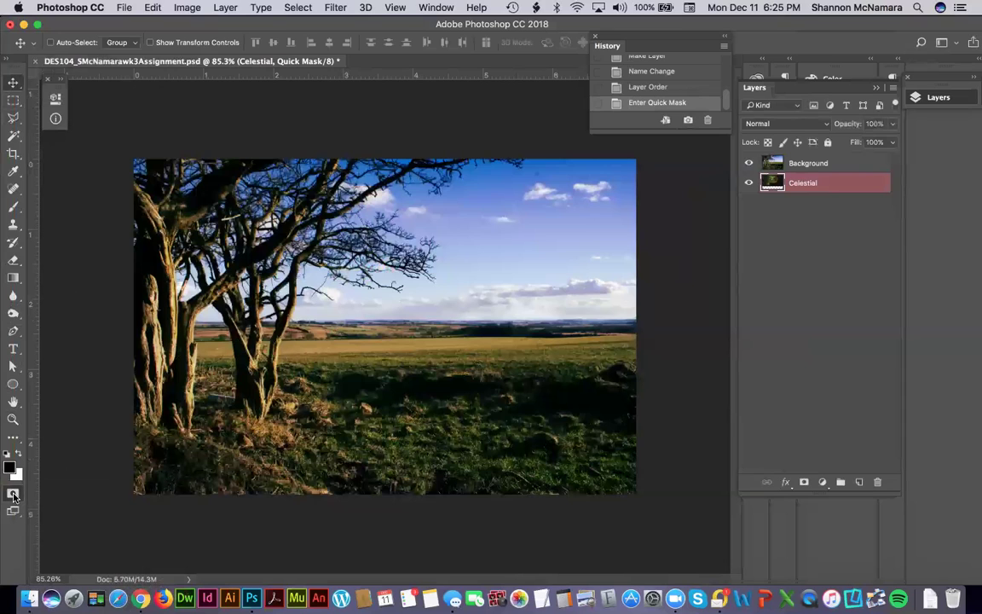
{"action": "left_click", "coordinate": [13, 495]}
{"action": "left_click", "coordinate": [14, 495]}
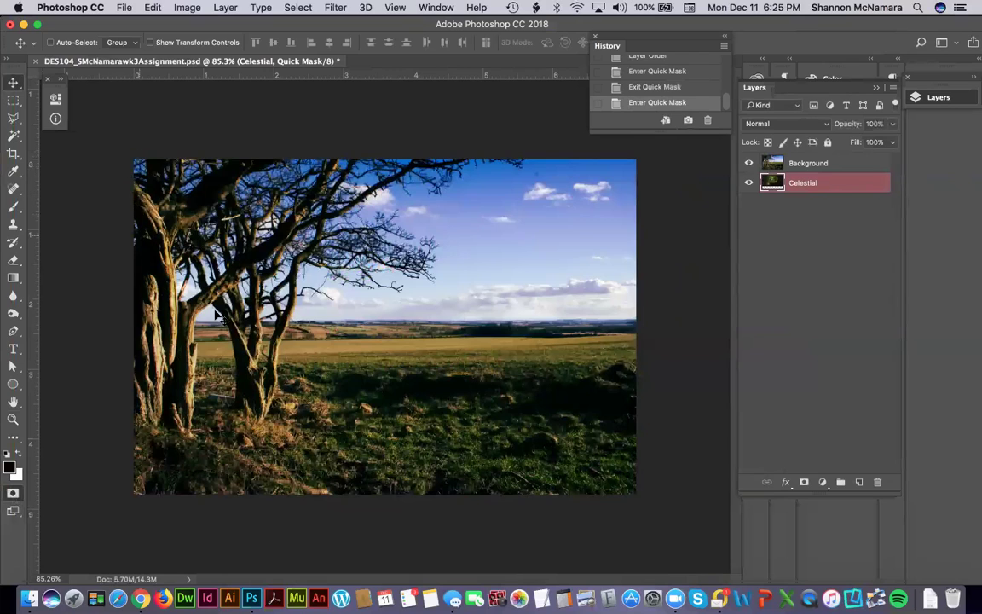
{"action": "left_click", "coordinate": [801, 166]}
{"action": "left_click", "coordinate": [814, 183]}
{"action": "left_click", "coordinate": [815, 164]}
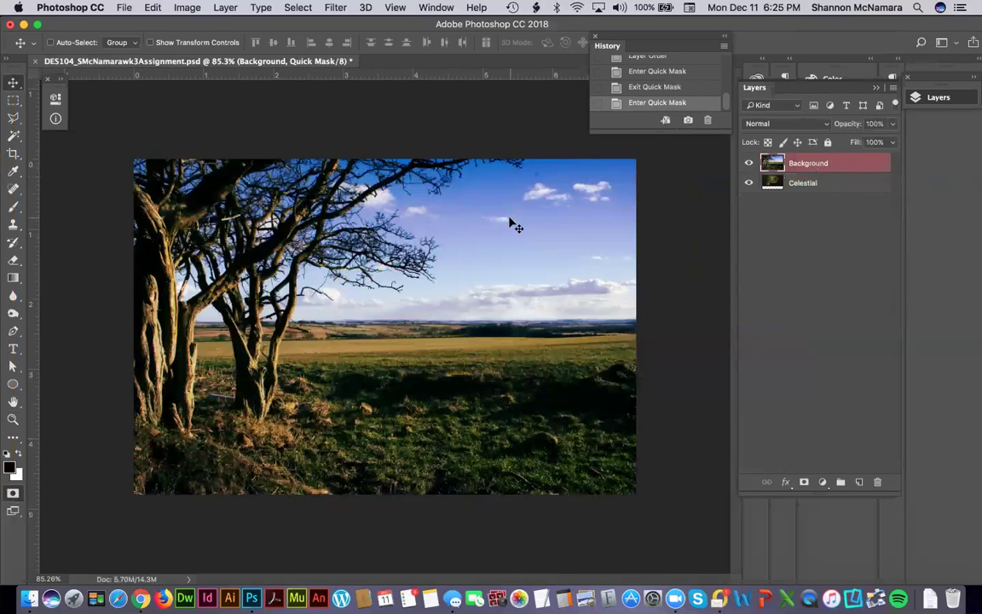
Zoom in on the upper-left tree branches and uncheck View > Extras to hide the pixel grid.
{"action": "key", "text": "z"}
{"action": "left_click_drag", "start_coordinate": [109, 134], "coordinate": [155, 187]}
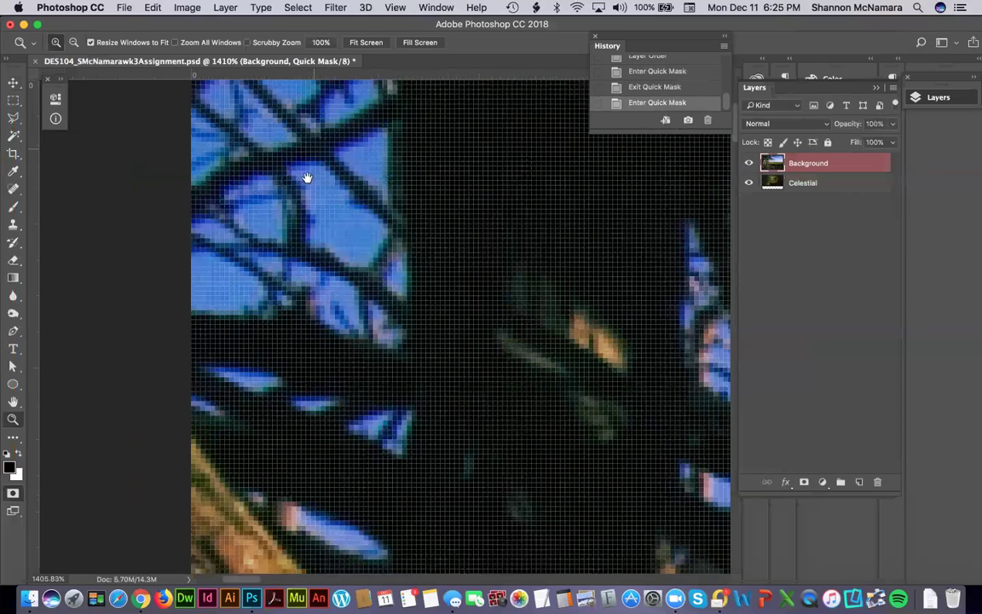
{"action": "scroll", "coordinate": [307, 175], "scroll_direction": "up", "scroll_amount": 3}
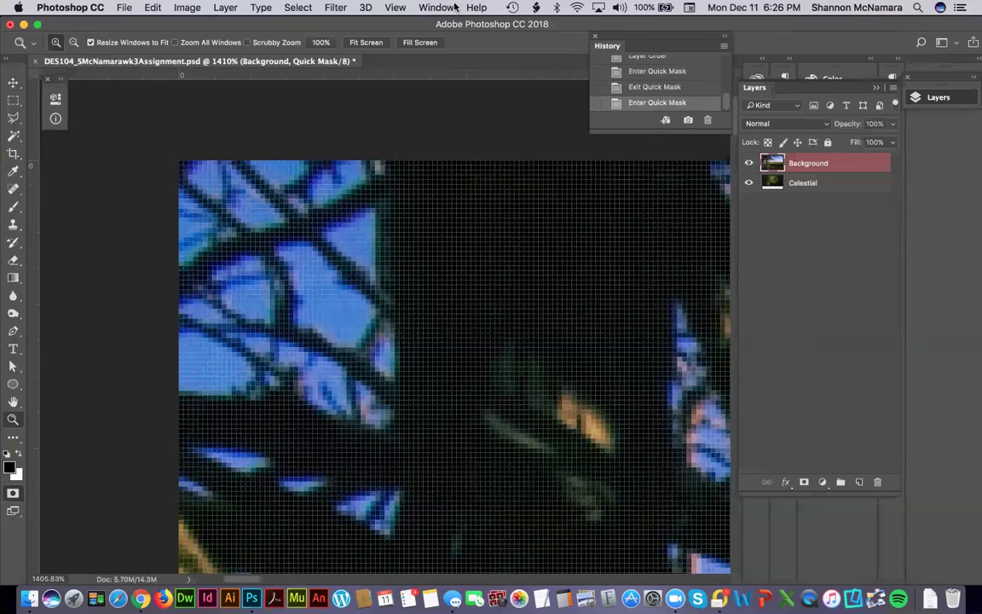
{"action": "left_click", "coordinate": [436, 8]}
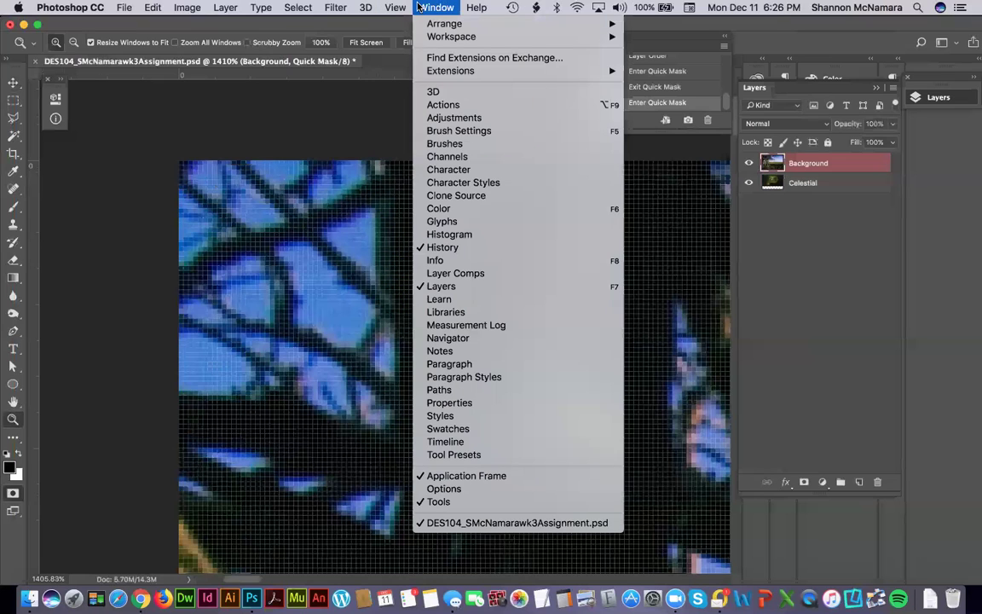
{"action": "mouse_move", "coordinate": [396, 8]}
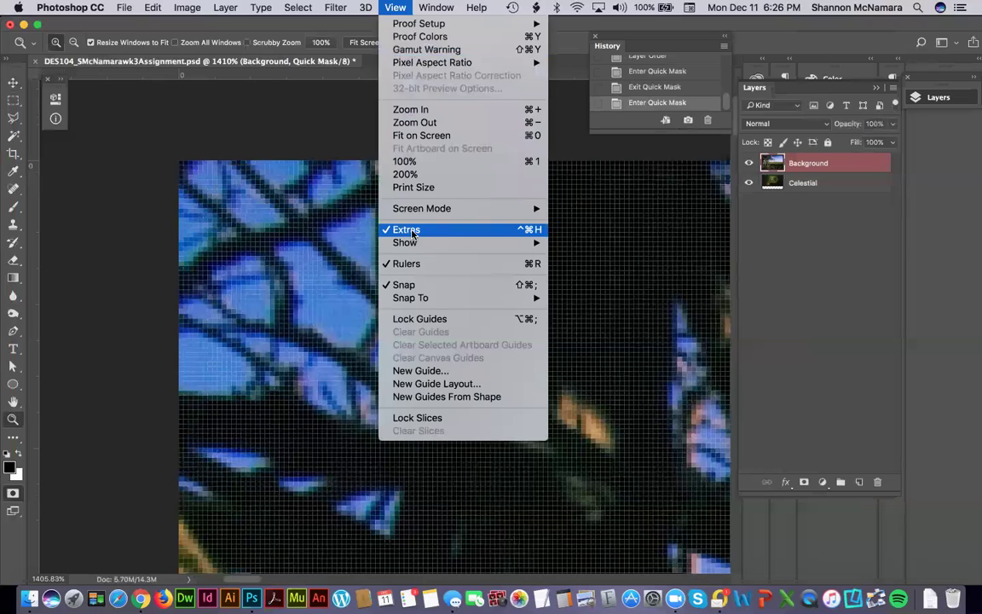
{"action": "left_click", "coordinate": [412, 232]}
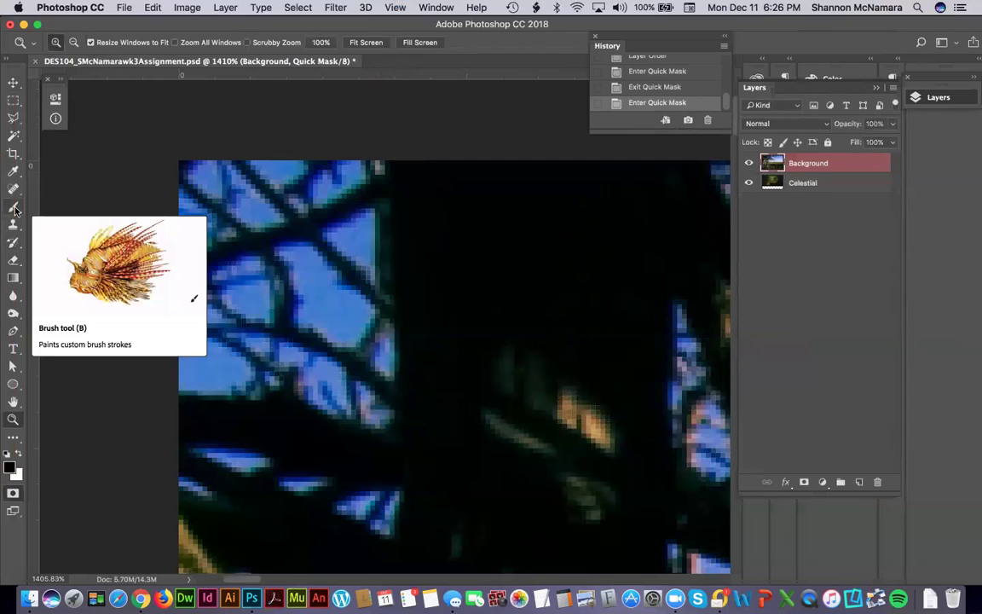
Set up a small 7 px Brush with 78% hardness and reset colours to black foreground, white background.
{"action": "left_click", "coordinate": [14, 209]}
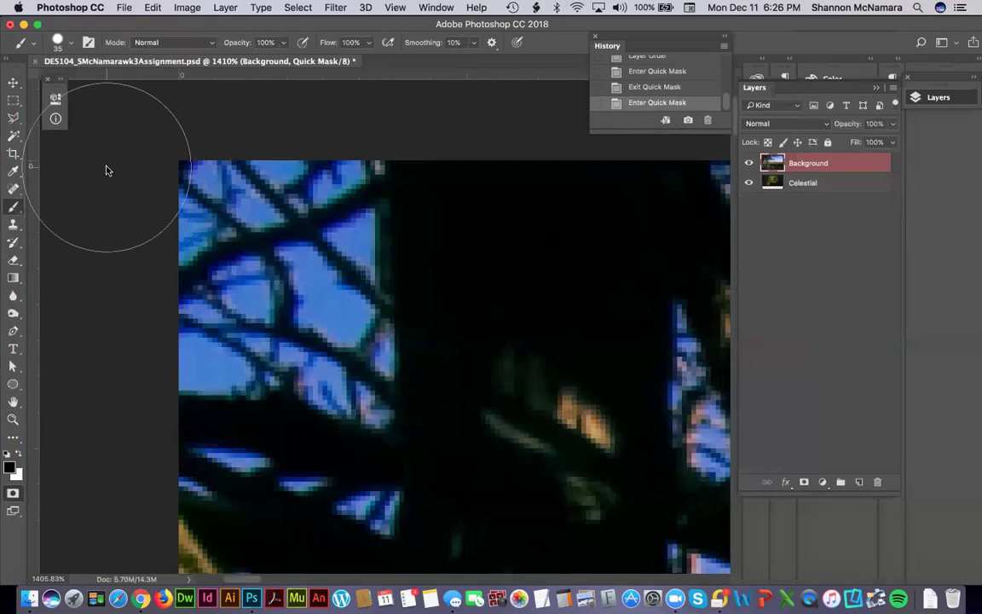
{"action": "key", "text": "bracketleft"}
{"action": "key", "text": "bracketleft"}
{"action": "key", "text": "bracketleft"}
{"action": "key", "text": "bracketleft"}
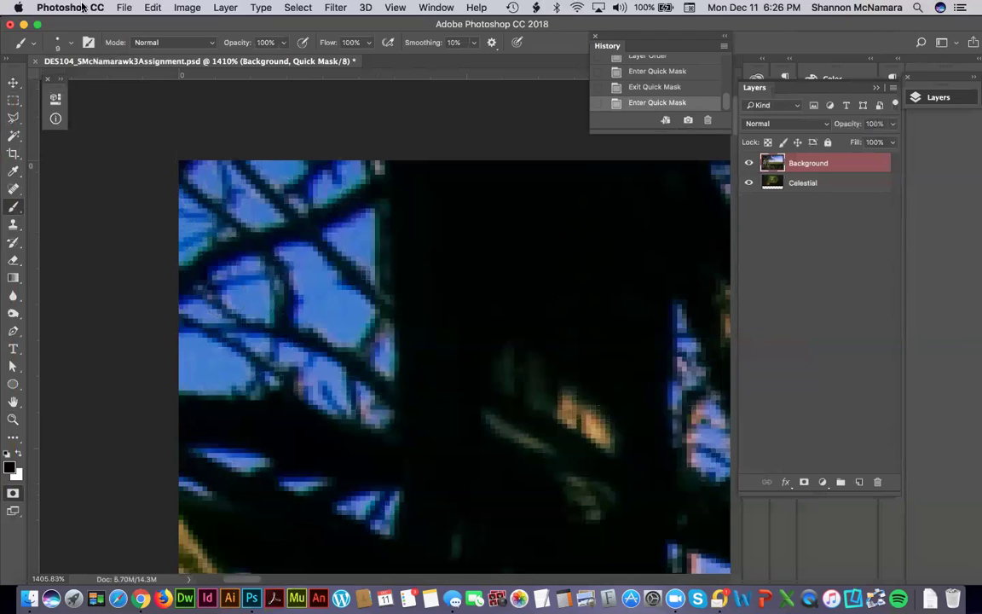
{"action": "left_click", "coordinate": [69, 42]}
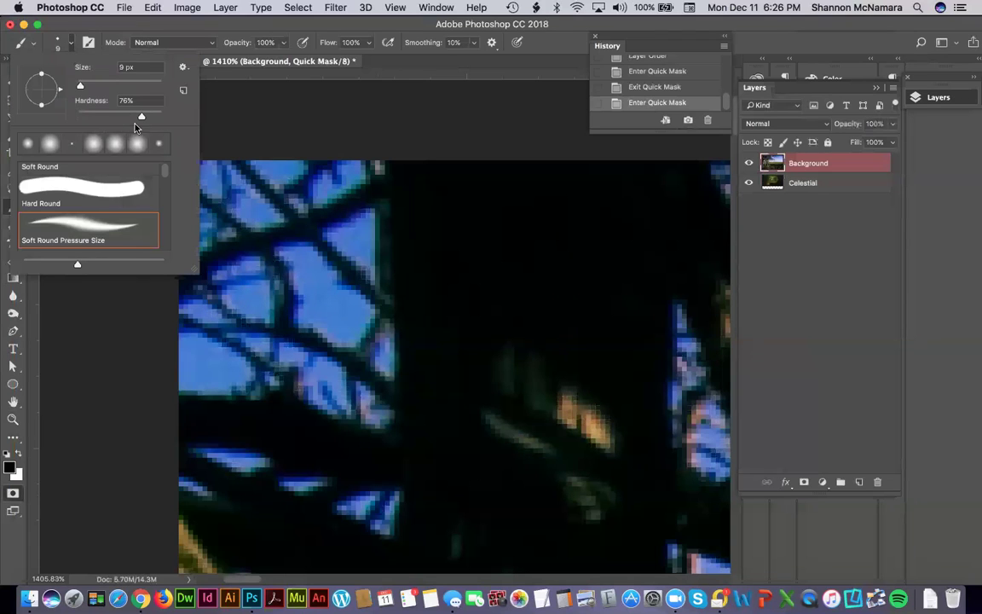
{"action": "left_click_drag", "start_coordinate": [140, 118], "coordinate": [142, 120]}
{"action": "left_click_drag", "start_coordinate": [81, 86], "coordinate": [78, 86]}
{"action": "left_click", "coordinate": [268, 115]}
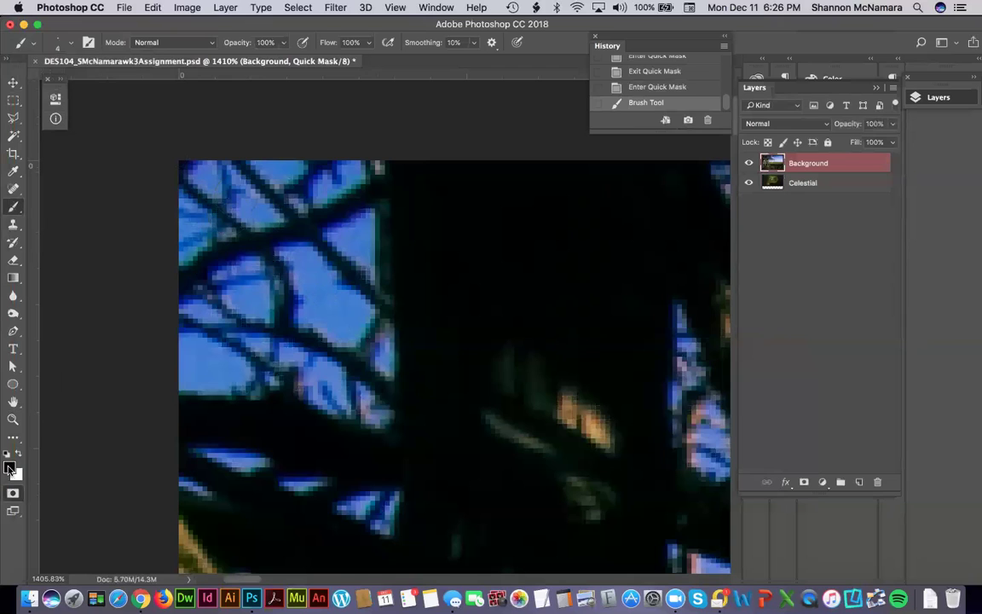
{"action": "left_click", "coordinate": [17, 451]}
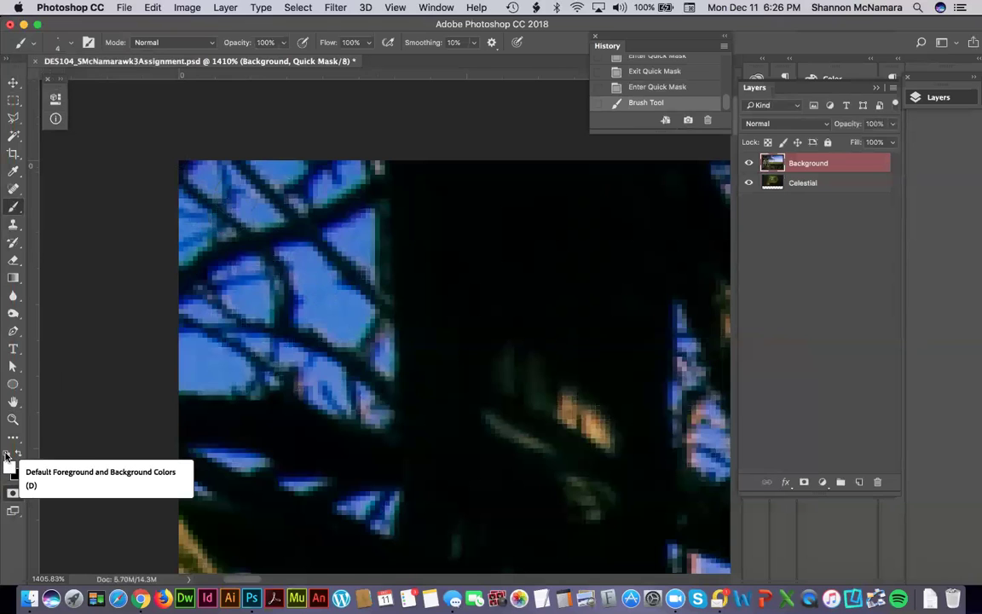
{"action": "left_click", "coordinate": [6, 457]}
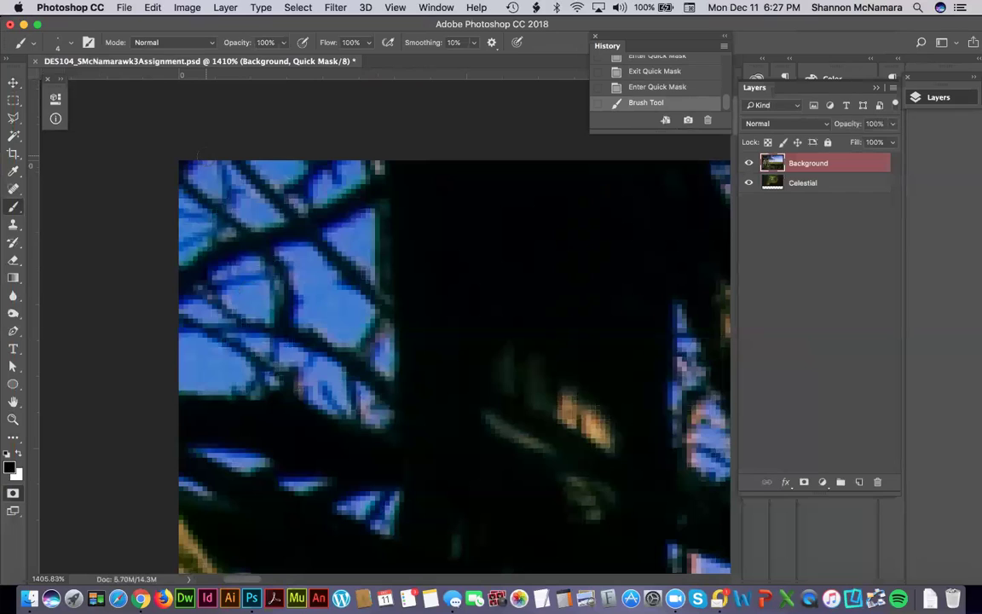
Mask the sky at the image's top-left corner and along the top edge.
{"action": "left_click_drag", "start_coordinate": [201, 162], "coordinate": [217, 192]}
{"action": "left_click_drag", "start_coordinate": [257, 167], "coordinate": [361, 170]}
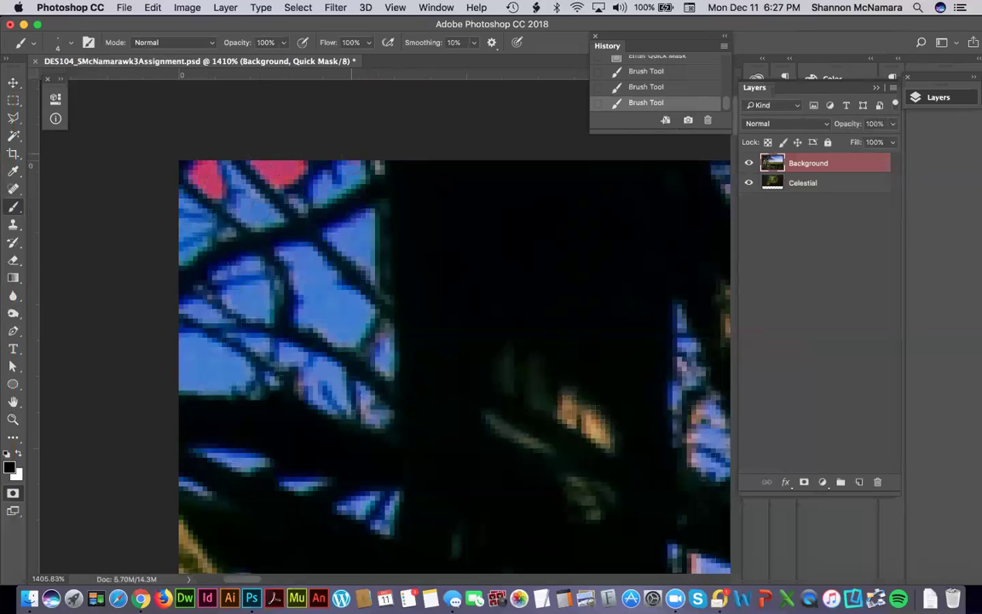
{"action": "left_click", "coordinate": [355, 169]}
{"action": "left_click_drag", "start_coordinate": [228, 179], "coordinate": [245, 207]}
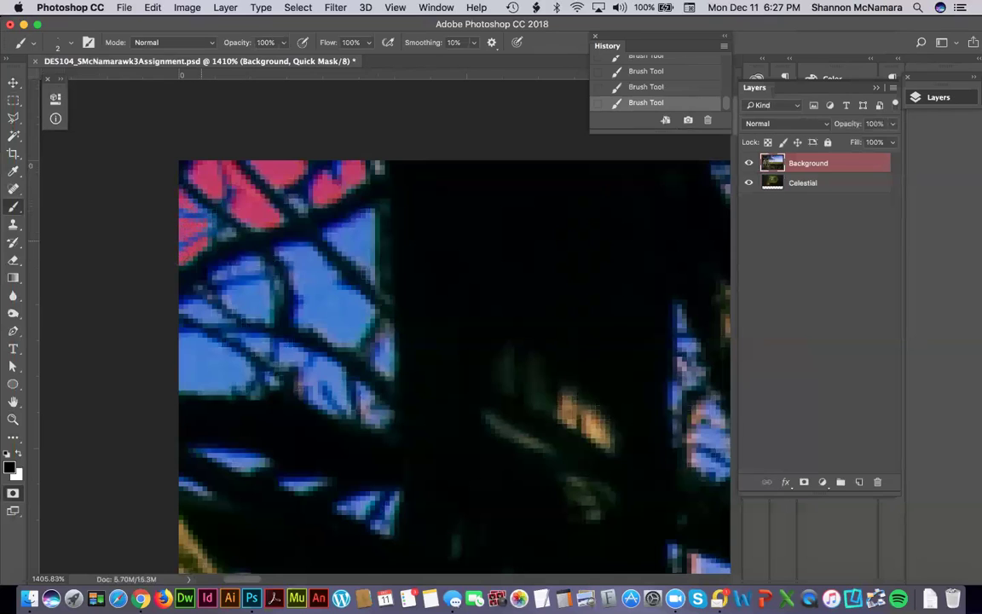
Paint mask over the small sky gaps between the branches just below.
{"action": "left_click_drag", "start_coordinate": [215, 276], "coordinate": [246, 266]}
{"action": "left_click_drag", "start_coordinate": [285, 277], "coordinate": [294, 250]}
{"action": "mouse_move", "coordinate": [295, 233]}
{"action": "left_mouse_down"}
{"action": "mouse_move", "coordinate": [310, 256]}
{"action": "mouse_move", "coordinate": [329, 260]}
{"action": "left_mouse_up"}
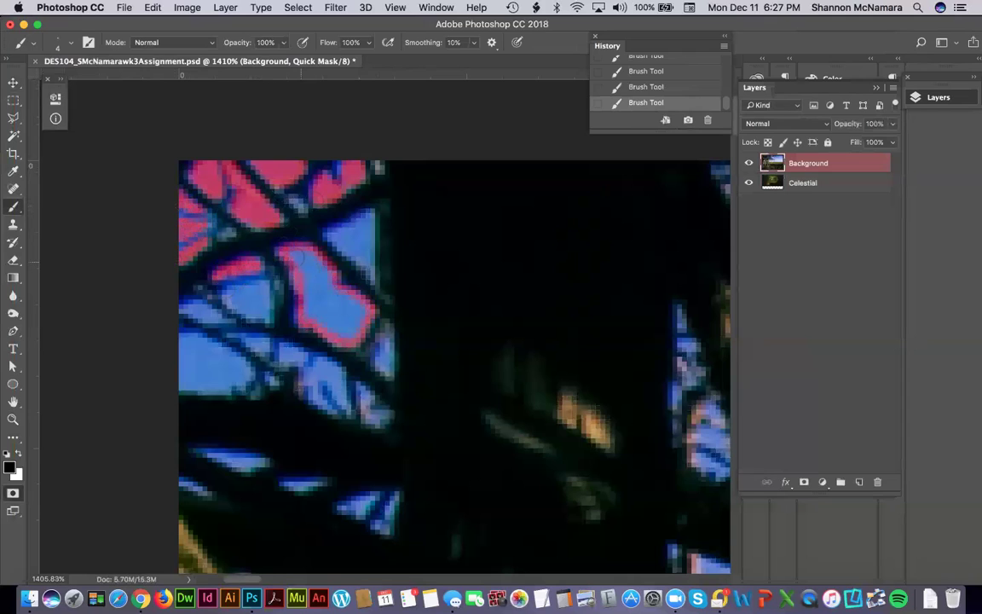
{"action": "mouse_move", "coordinate": [307, 262]}
{"action": "left_mouse_down"}
{"action": "mouse_move", "coordinate": [351, 327]}
{"action": "mouse_move", "coordinate": [298, 285]}
{"action": "mouse_move", "coordinate": [271, 240]}
{"action": "mouse_move", "coordinate": [314, 288]}
{"action": "mouse_move", "coordinate": [280, 271]}
{"action": "mouse_move", "coordinate": [297, 289]}
{"action": "mouse_move", "coordinate": [280, 249]}
{"action": "left_mouse_up"}
Mask the upper sky gap, the small gap below it, and the triangular gap lower left.
{"action": "mouse_move", "coordinate": [331, 191]}
{"action": "left_mouse_down"}
{"action": "mouse_move", "coordinate": [310, 200]}
{"action": "mouse_move", "coordinate": [313, 218]}
{"action": "mouse_move", "coordinate": [349, 240]}
{"action": "mouse_move", "coordinate": [326, 209]}
{"action": "mouse_move", "coordinate": [354, 235]}
{"action": "left_mouse_up"}
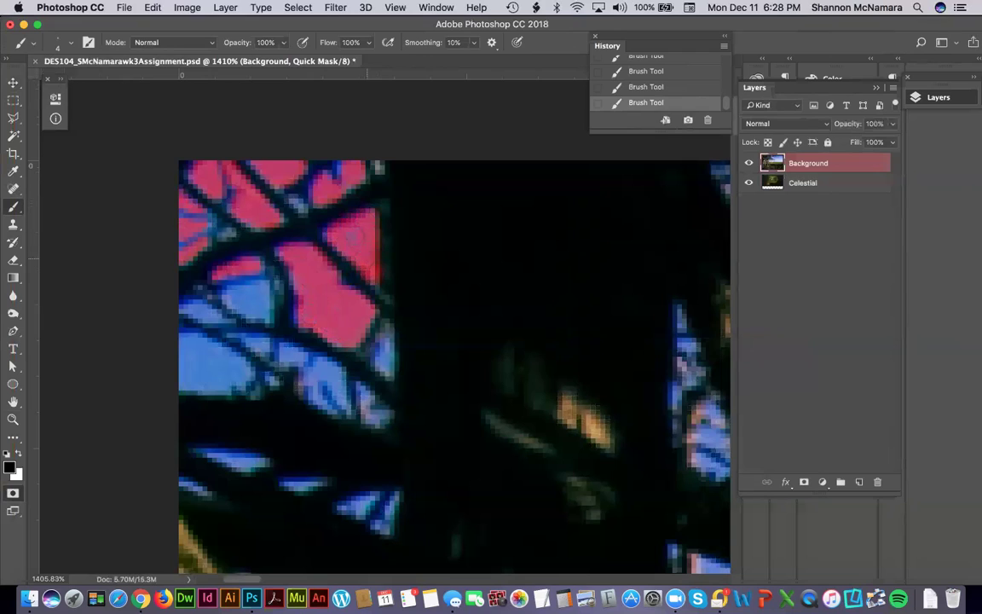
{"action": "mouse_move", "coordinate": [234, 265]}
{"action": "left_mouse_down"}
{"action": "mouse_move", "coordinate": [214, 271]}
{"action": "mouse_move", "coordinate": [223, 261]}
{"action": "mouse_move", "coordinate": [260, 299]}
{"action": "mouse_move", "coordinate": [217, 269]}
{"action": "mouse_move", "coordinate": [237, 271]}
{"action": "mouse_move", "coordinate": [253, 300]}
{"action": "left_mouse_up"}
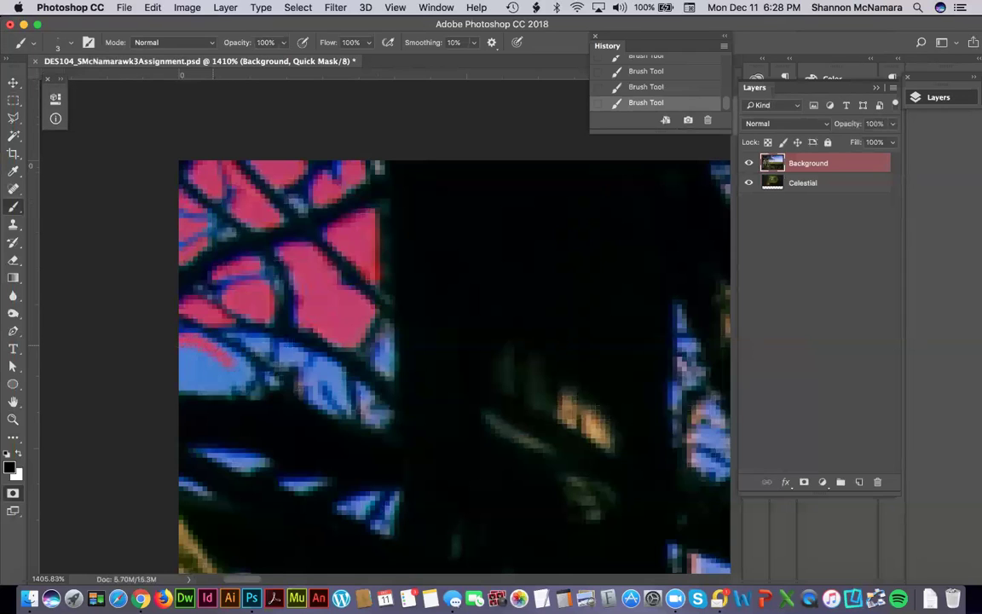
{"action": "mouse_move", "coordinate": [243, 375]}
{"action": "left_mouse_down"}
{"action": "mouse_move", "coordinate": [201, 383]}
{"action": "mouse_move", "coordinate": [175, 347]}
{"action": "left_mouse_up"}
{"action": "left_click_drag", "start_coordinate": [226, 368], "coordinate": [202, 369]}
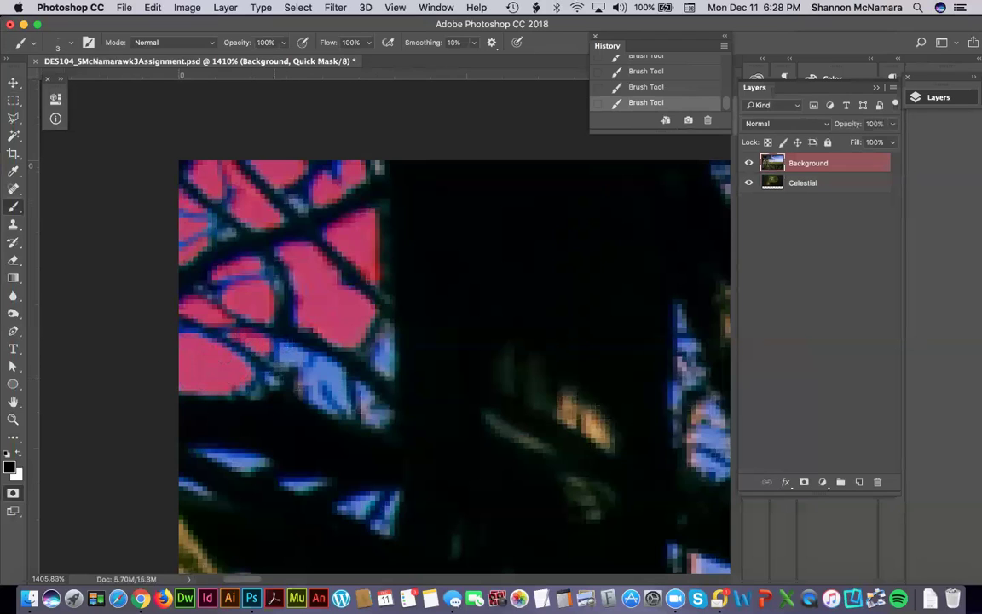
Fill small sky patches along the branch edge with mask.
{"action": "left_click", "coordinate": [291, 366]}
{"action": "left_click_drag", "start_coordinate": [300, 346], "coordinate": [324, 362]}
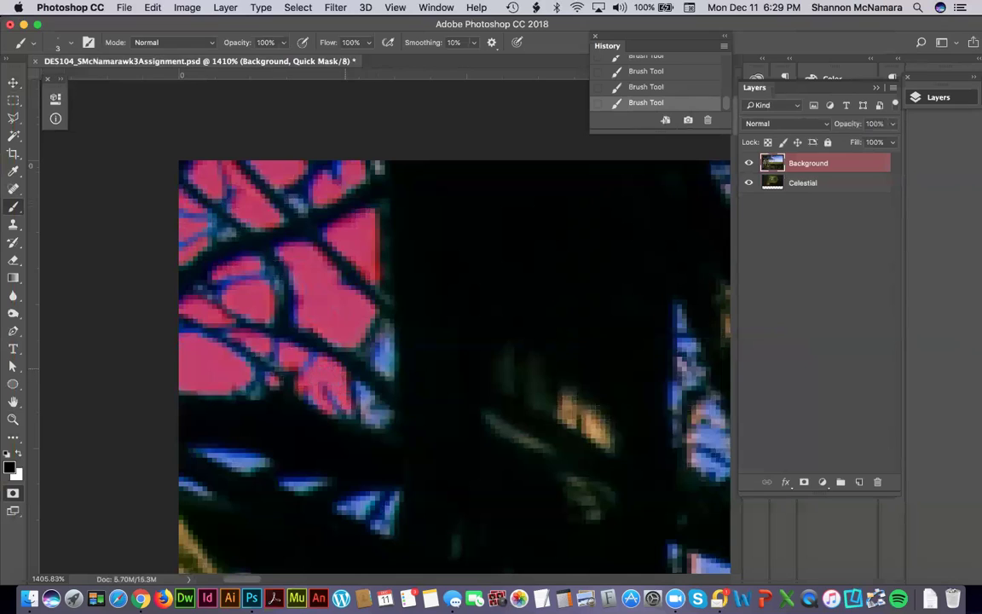
{"action": "left_click_drag", "start_coordinate": [385, 340], "coordinate": [392, 371]}
{"action": "left_click_drag", "start_coordinate": [372, 350], "coordinate": [380, 382]}
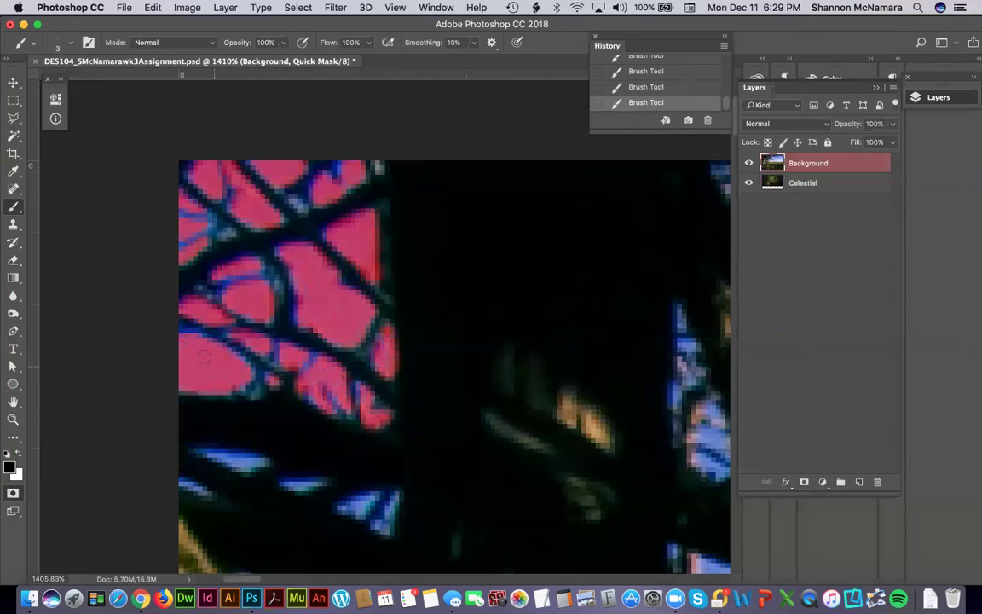
Mask the long sky streaks and the sky triangle at the bottom.
{"action": "left_click_drag", "start_coordinate": [200, 453], "coordinate": [260, 463]}
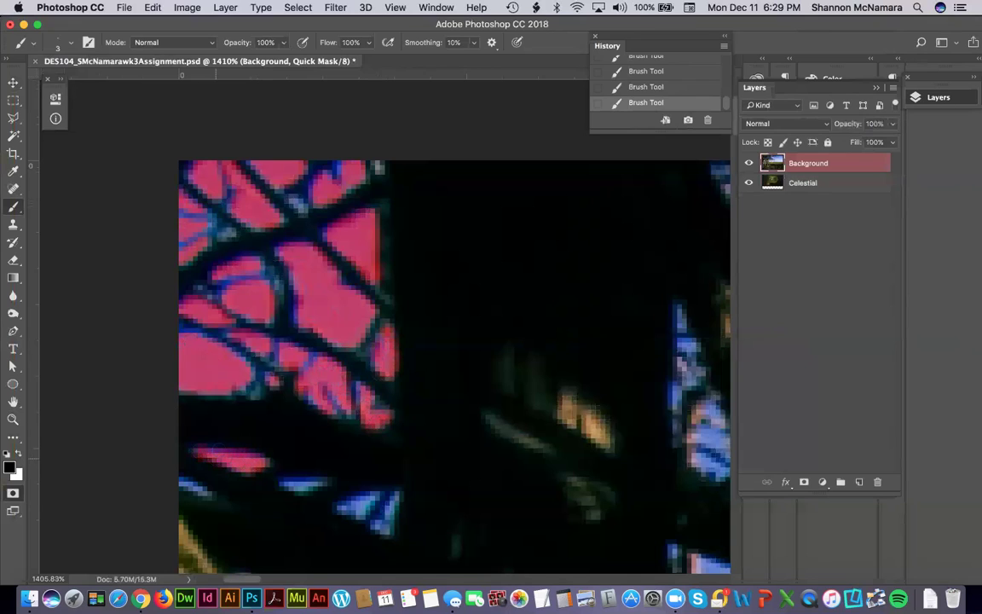
{"action": "left_click_drag", "start_coordinate": [338, 483], "coordinate": [281, 485]}
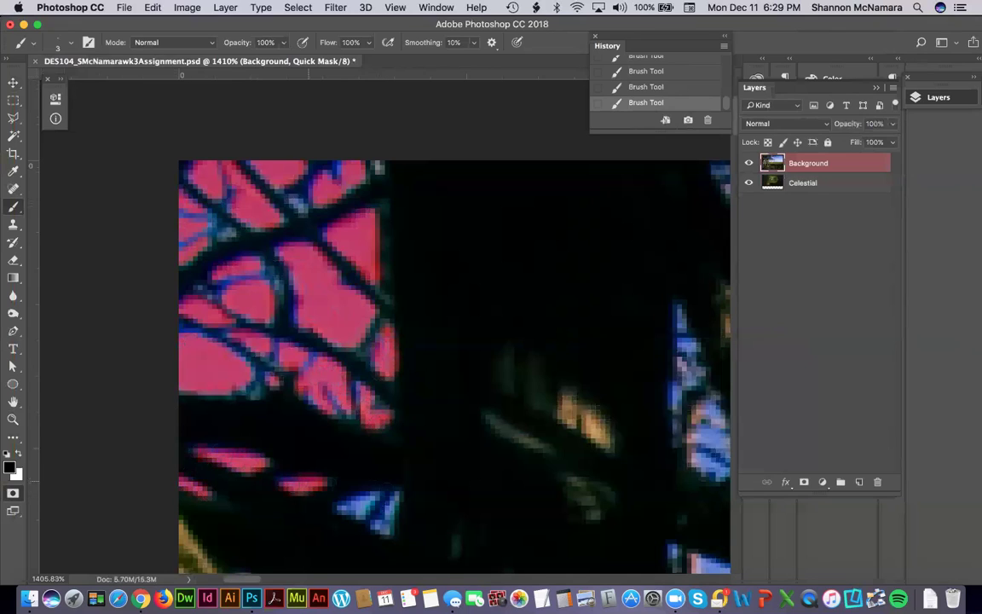
{"action": "left_click_drag", "start_coordinate": [358, 499], "coordinate": [345, 496]}
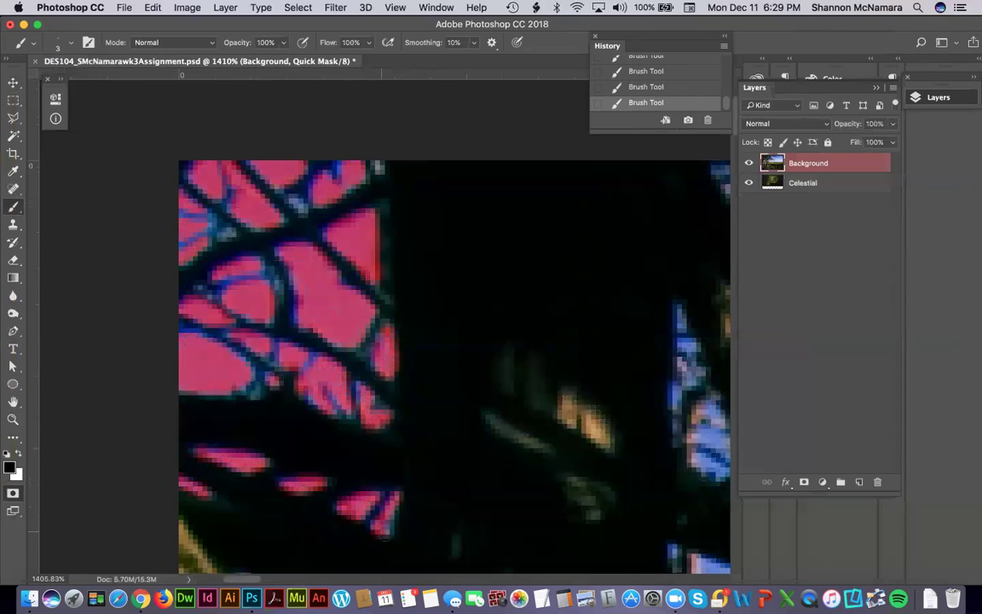
{"action": "left_click_drag", "start_coordinate": [397, 521], "coordinate": [393, 502]}
Mask the central sky patch, its diagonal strips, and two small sky spots at the top.
{"action": "scroll", "coordinate": [550, 322], "scroll_direction": "right", "scroll_amount": 5}
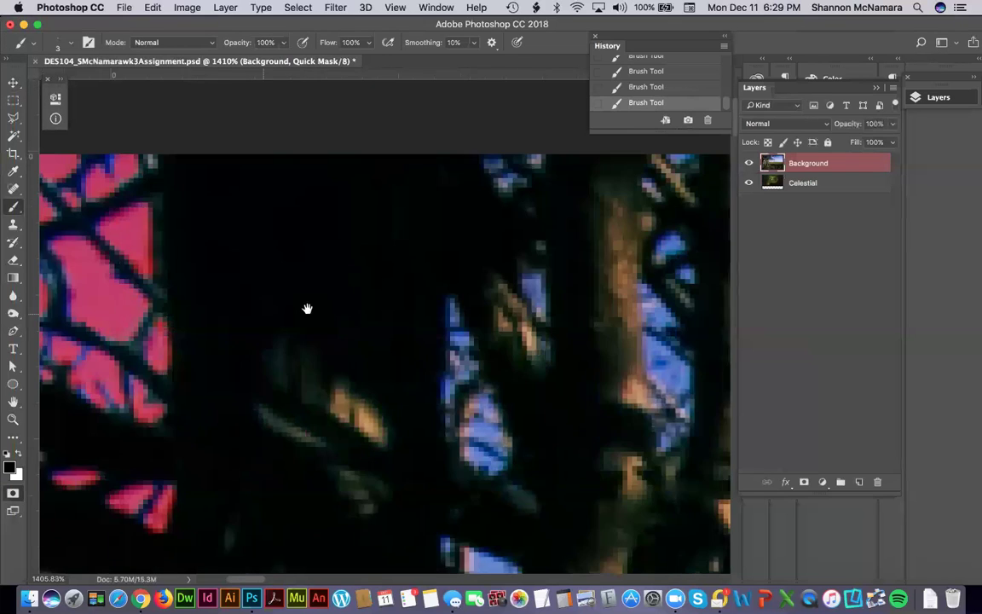
{"action": "left_click_drag", "start_coordinate": [430, 289], "coordinate": [437, 314]}
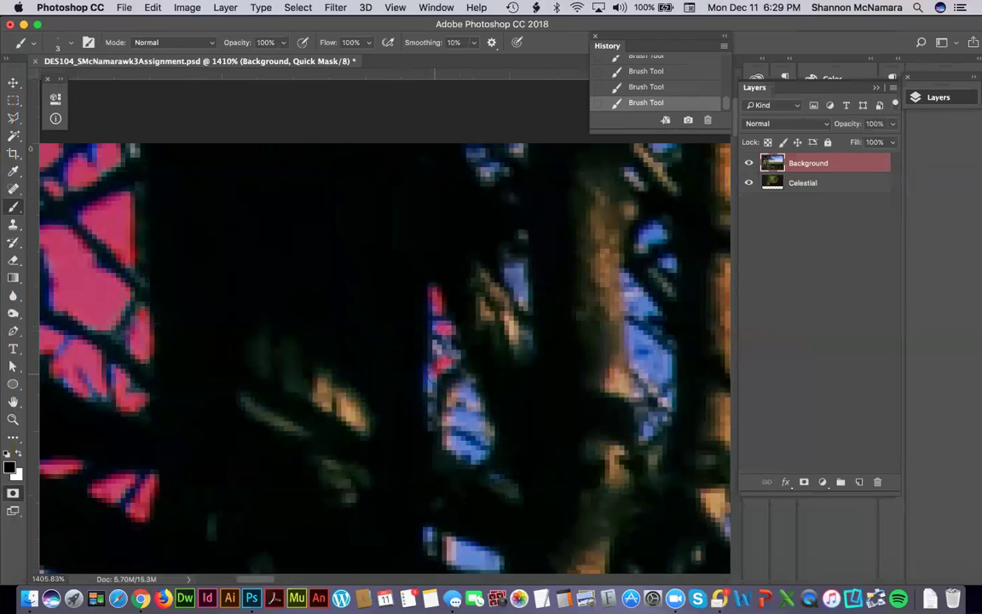
{"action": "mouse_move", "coordinate": [431, 353]}
{"action": "left_mouse_down"}
{"action": "mouse_move", "coordinate": [437, 385]}
{"action": "mouse_move", "coordinate": [461, 418]}
{"action": "left_mouse_up"}
{"action": "left_click_drag", "start_coordinate": [484, 421], "coordinate": [456, 441]}
{"action": "left_click_drag", "start_coordinate": [456, 441], "coordinate": [484, 431]}
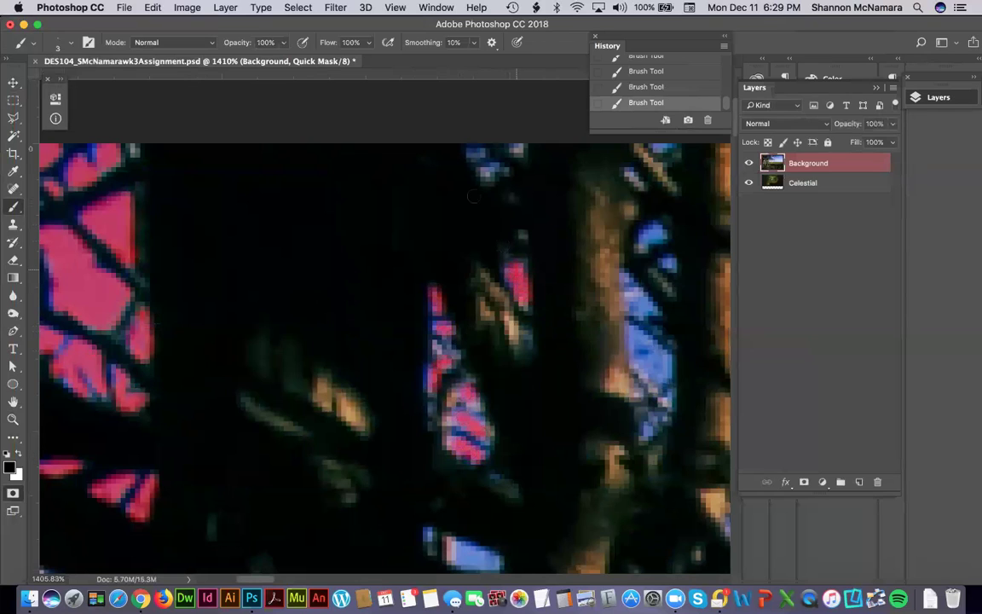
{"action": "left_click_drag", "start_coordinate": [473, 150], "coordinate": [485, 151]}
{"action": "left_click", "coordinate": [671, 148]}
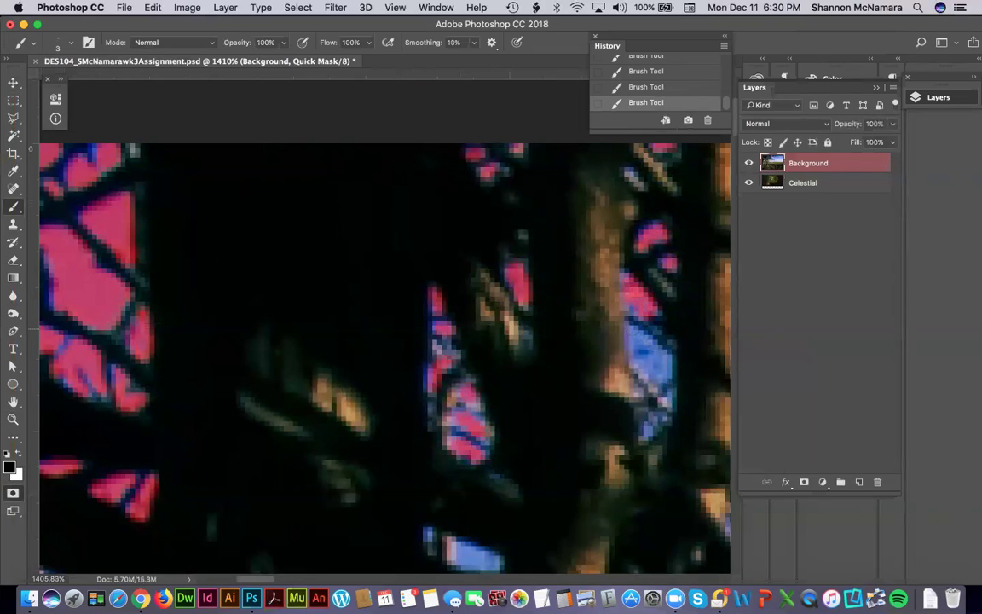
Mask the sky between the right-hand branches and small pieces near the middle.
{"action": "left_click_drag", "start_coordinate": [571, 337], "coordinate": [468, 264]}
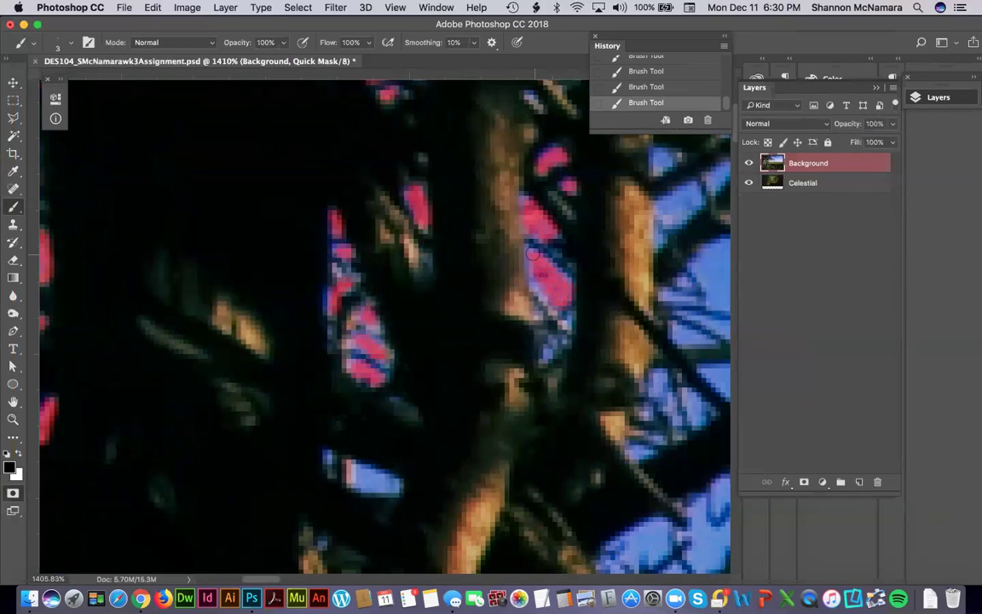
{"action": "left_click_drag", "start_coordinate": [552, 298], "coordinate": [479, 243]}
{"action": "left_click_drag", "start_coordinate": [445, 427], "coordinate": [472, 300]}
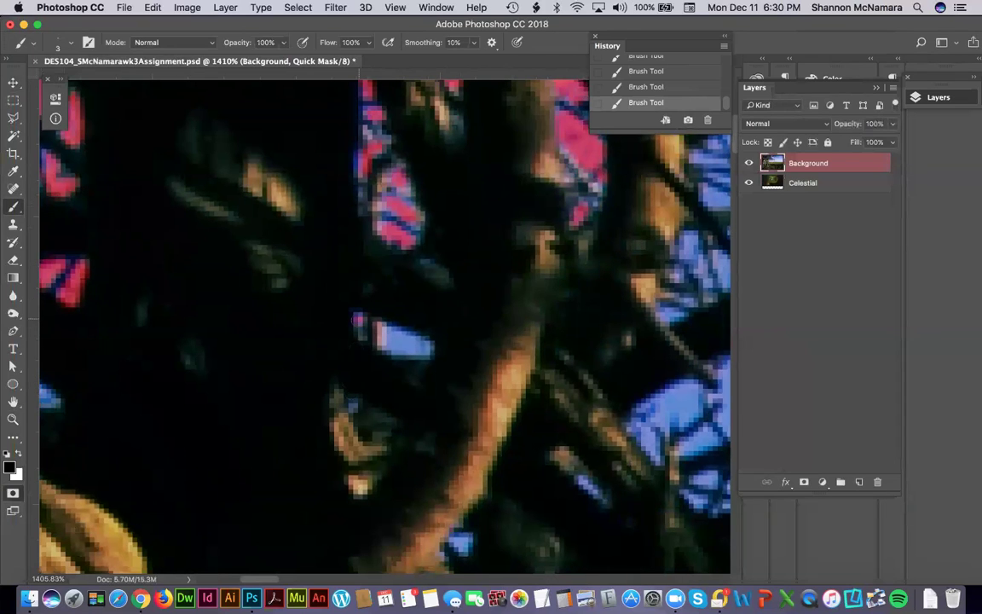
{"action": "left_click_drag", "start_coordinate": [382, 333], "coordinate": [422, 350]}
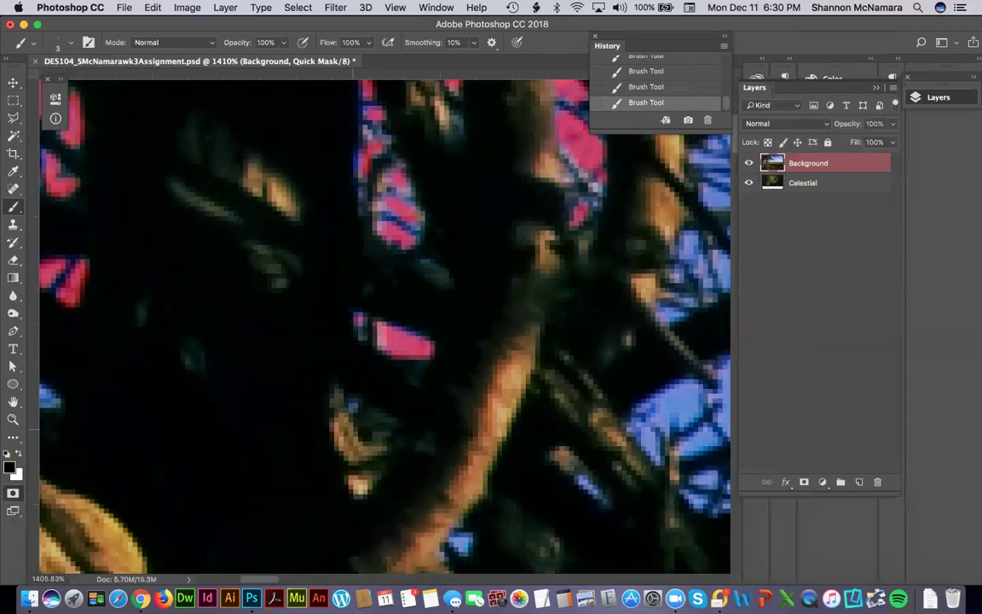
{"action": "left_click", "coordinate": [352, 407]}
Mask the sky piece on the left side.
{"action": "scroll", "coordinate": [319, 334], "scroll_direction": "left", "scroll_amount": 5}
{"action": "scroll", "coordinate": [319, 335], "scroll_direction": "down", "scroll_amount": 2}
{"action": "mouse_move", "coordinate": [145, 290]}
{"action": "left_mouse_down"}
{"action": "mouse_move", "coordinate": [225, 316]}
{"action": "mouse_move", "coordinate": [199, 299]}
{"action": "mouse_move", "coordinate": [167, 289]}
{"action": "mouse_move", "coordinate": [190, 312]}
{"action": "mouse_move", "coordinate": [238, 325]}
{"action": "mouse_move", "coordinate": [186, 301]}
{"action": "mouse_move", "coordinate": [227, 325]}
{"action": "left_mouse_up"}
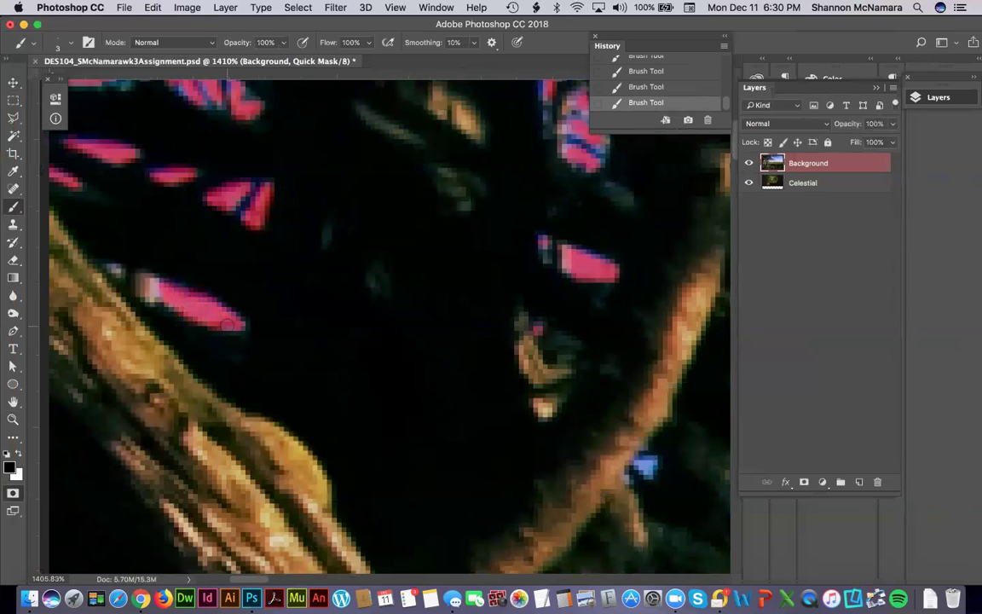
Pan up to the top edge and fully mask the partly covered sky gap by the trunk.
{"action": "left_click_drag", "start_coordinate": [340, 258], "coordinate": [401, 248]}
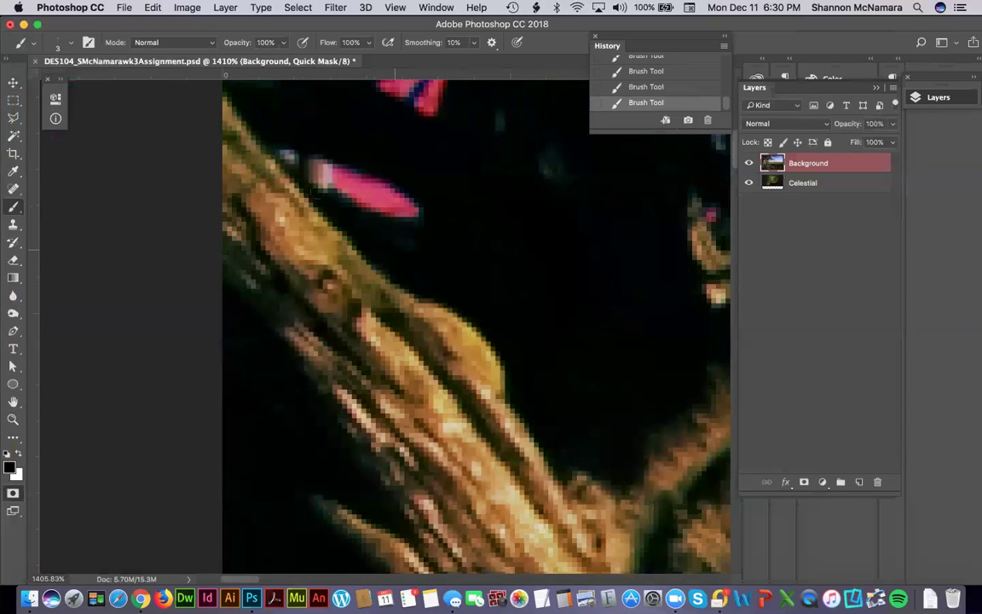
{"action": "left_click_drag", "start_coordinate": [509, 349], "coordinate": [300, 251]}
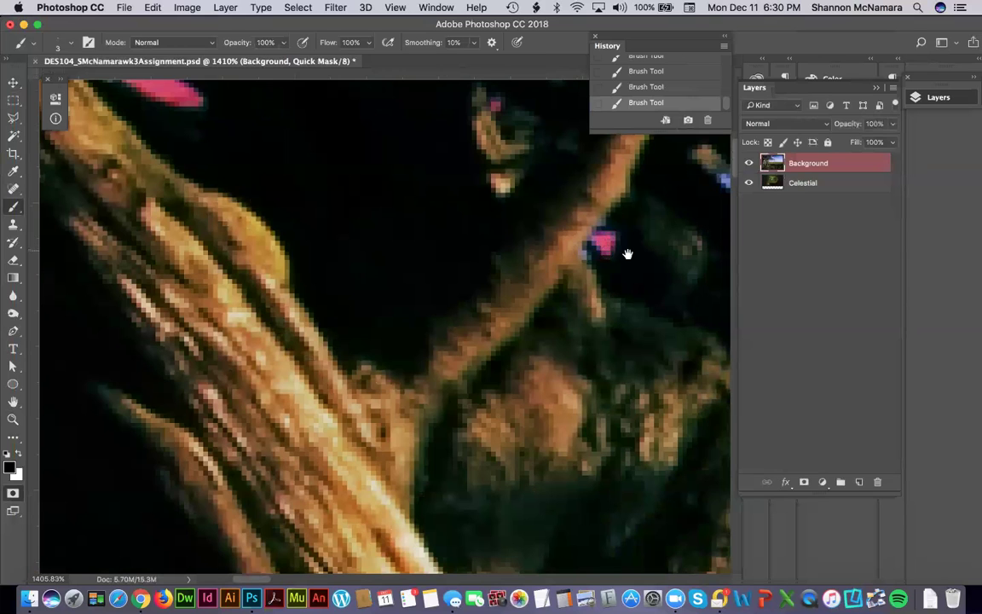
{"action": "left_click_drag", "start_coordinate": [401, 316], "coordinate": [155, 389]}
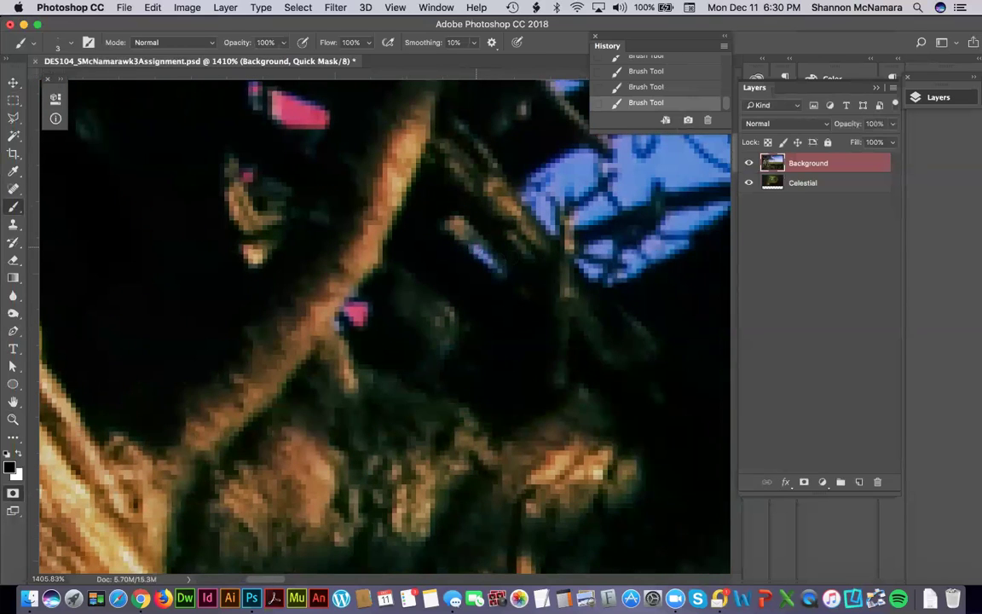
{"action": "left_click_drag", "start_coordinate": [533, 245], "coordinate": [474, 362]}
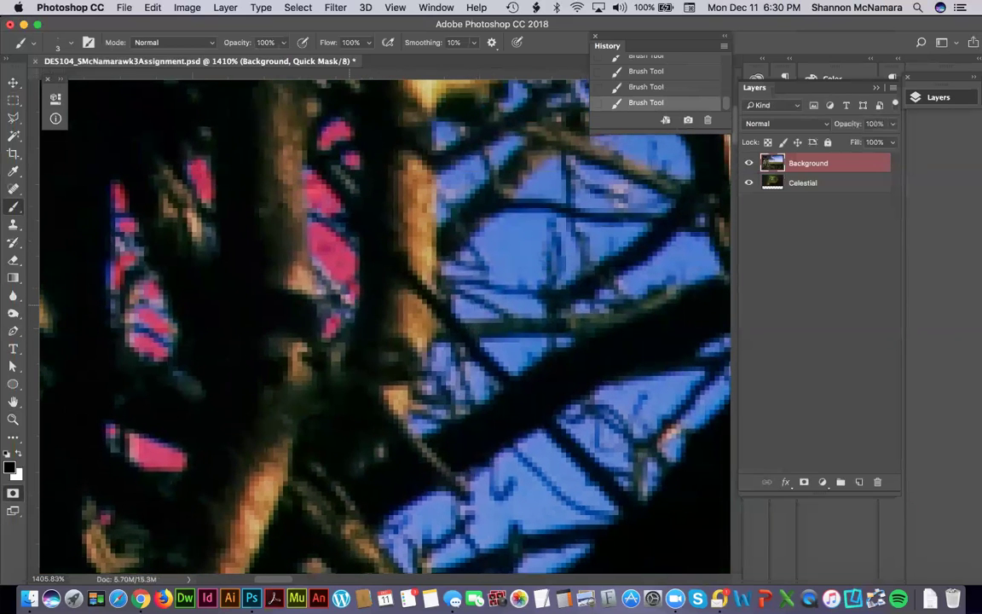
{"action": "left_click_drag", "start_coordinate": [405, 205], "coordinate": [416, 378]}
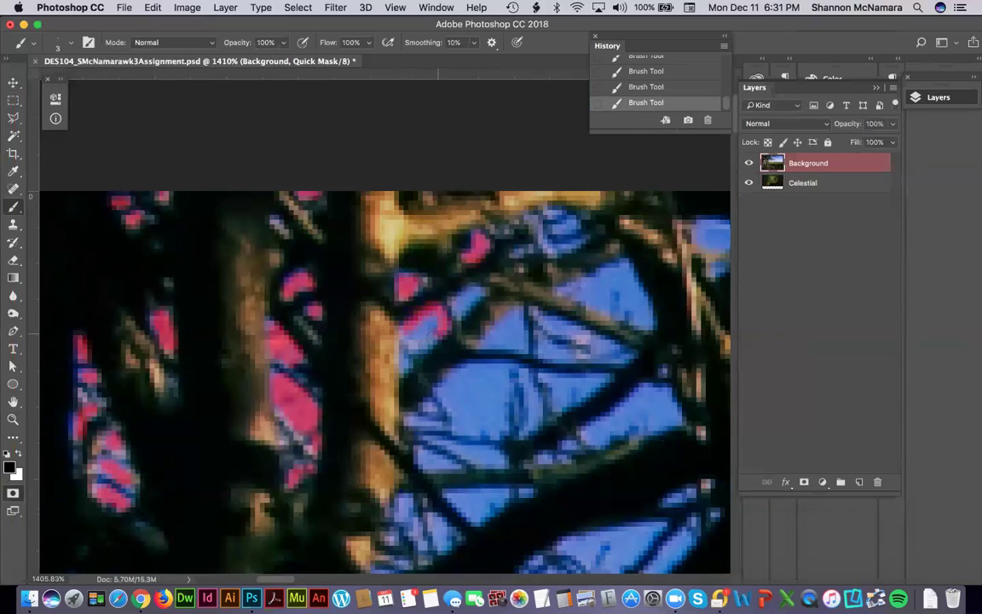
{"action": "left_click_drag", "start_coordinate": [435, 320], "coordinate": [421, 335]}
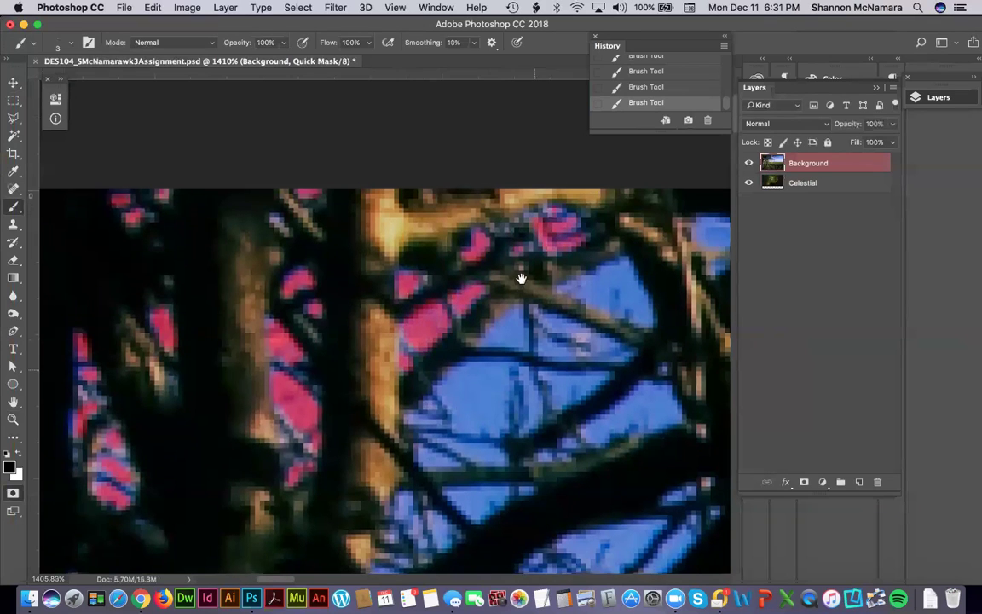
Mask the sky around the blue pane, the triangular gap, and the blue band to its right.
{"action": "scroll", "coordinate": [478, 247], "scroll_direction": "down", "scroll_amount": 5}
{"action": "left_click_drag", "start_coordinate": [454, 275], "coordinate": [493, 288]}
{"action": "mouse_move", "coordinate": [491, 327]}
{"action": "left_mouse_down"}
{"action": "mouse_move", "coordinate": [445, 337]}
{"action": "mouse_move", "coordinate": [433, 309]}
{"action": "mouse_move", "coordinate": [446, 279]}
{"action": "mouse_move", "coordinate": [455, 275]}
{"action": "mouse_move", "coordinate": [455, 325]}
{"action": "mouse_move", "coordinate": [443, 312]}
{"action": "mouse_move", "coordinate": [457, 328]}
{"action": "mouse_move", "coordinate": [479, 325]}
{"action": "mouse_move", "coordinate": [478, 285]}
{"action": "mouse_move", "coordinate": [461, 309]}
{"action": "mouse_move", "coordinate": [462, 324]}
{"action": "mouse_move", "coordinate": [465, 290]}
{"action": "mouse_move", "coordinate": [476, 325]}
{"action": "left_mouse_up"}
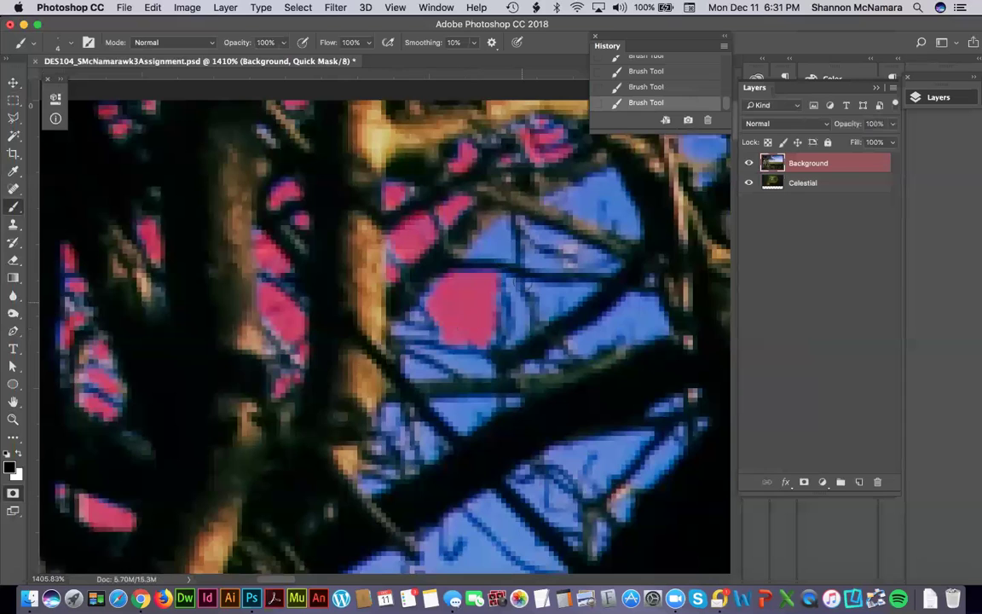
{"action": "mouse_move", "coordinate": [503, 223]}
{"action": "left_mouse_down"}
{"action": "mouse_move", "coordinate": [459, 209]}
{"action": "mouse_move", "coordinate": [431, 232]}
{"action": "left_mouse_up"}
{"action": "mouse_move", "coordinate": [494, 181]}
{"action": "left_mouse_down"}
{"action": "mouse_move", "coordinate": [551, 165]}
{"action": "mouse_move", "coordinate": [632, 228]}
{"action": "mouse_move", "coordinate": [610, 215]}
{"action": "left_mouse_up"}
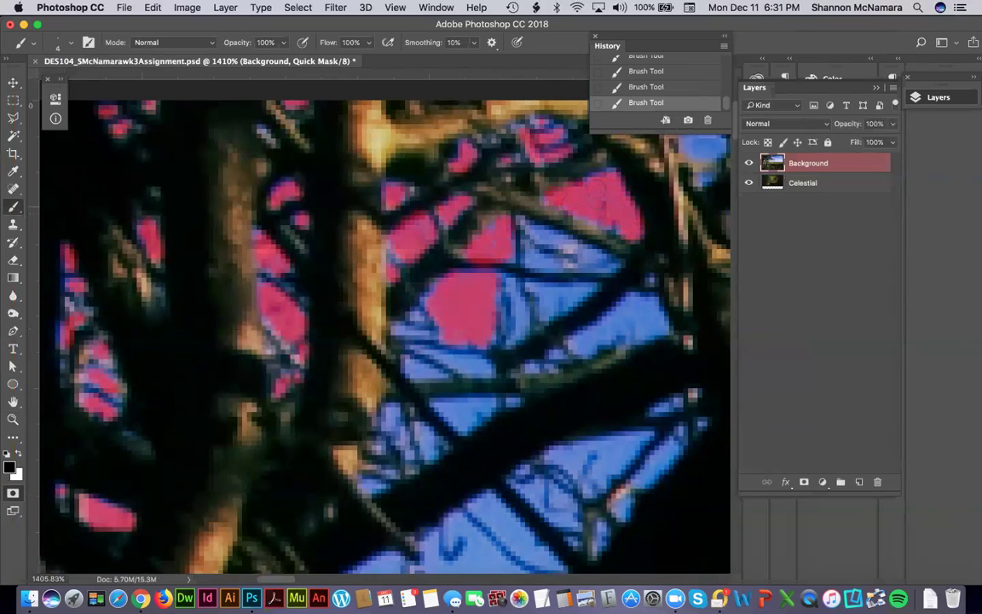
{"action": "scroll", "coordinate": [504, 233], "scroll_direction": "down", "scroll_amount": 2}
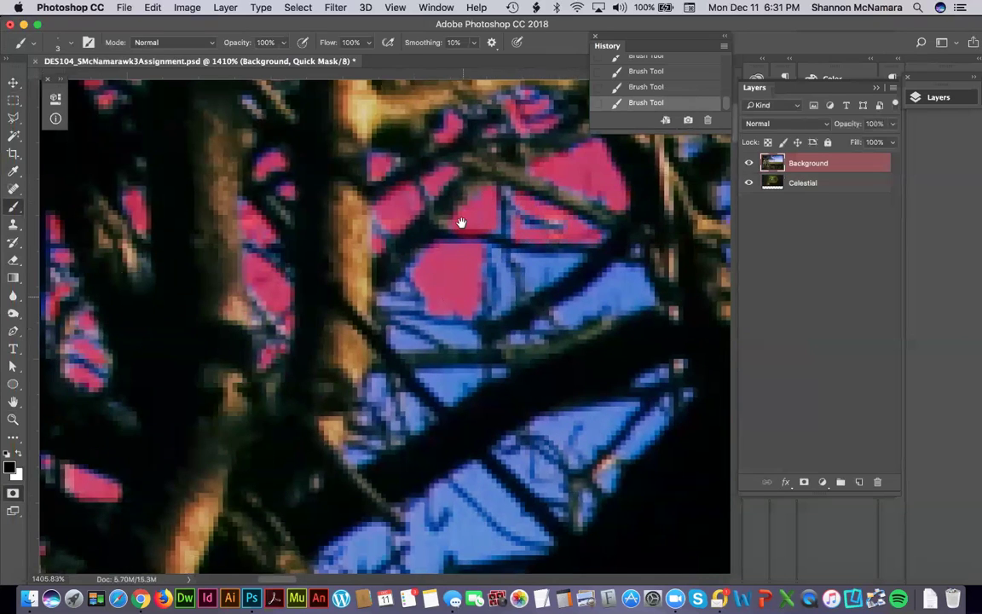
{"action": "scroll", "coordinate": [461, 219], "scroll_direction": "down", "scroll_amount": 5}
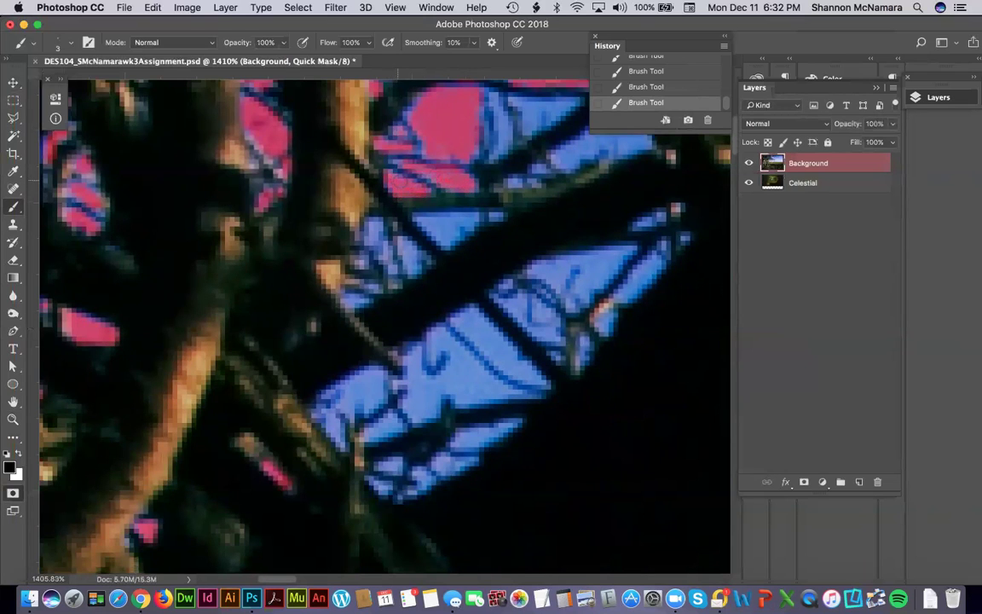
{"action": "left_click_drag", "start_coordinate": [452, 179], "coordinate": [426, 242]}
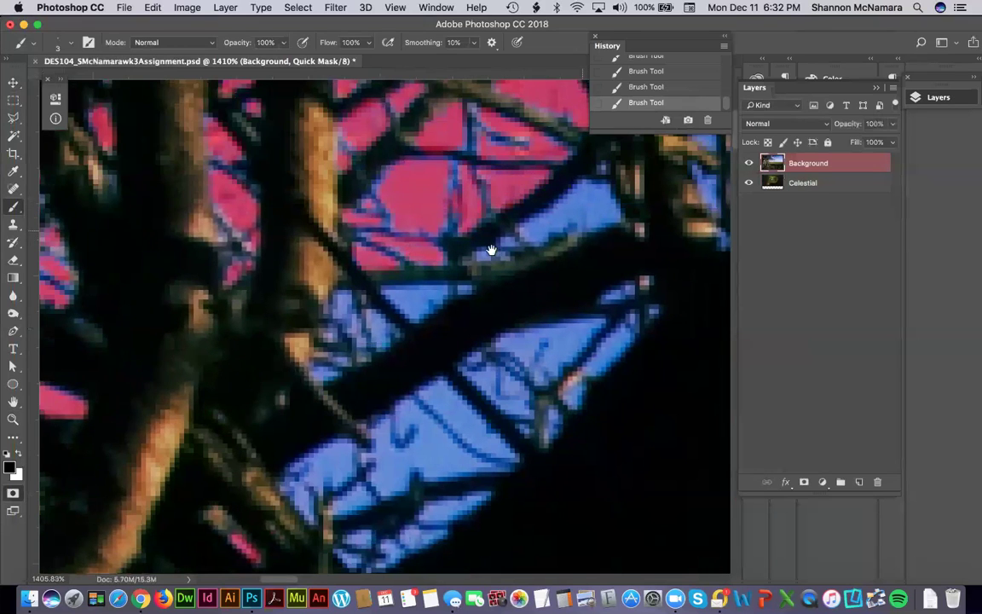
Mask the blue sky area and small patches below and beside the branch.
{"action": "left_click_drag", "start_coordinate": [442, 225], "coordinate": [354, 246]}
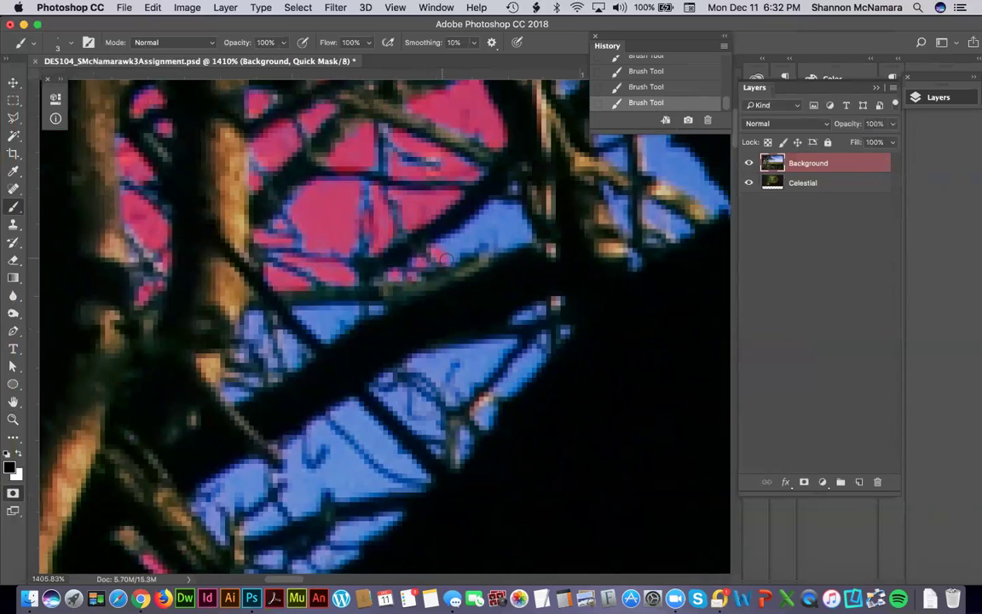
{"action": "left_click_drag", "start_coordinate": [430, 254], "coordinate": [522, 229]}
{"action": "left_click_drag", "start_coordinate": [502, 208], "coordinate": [448, 252]}
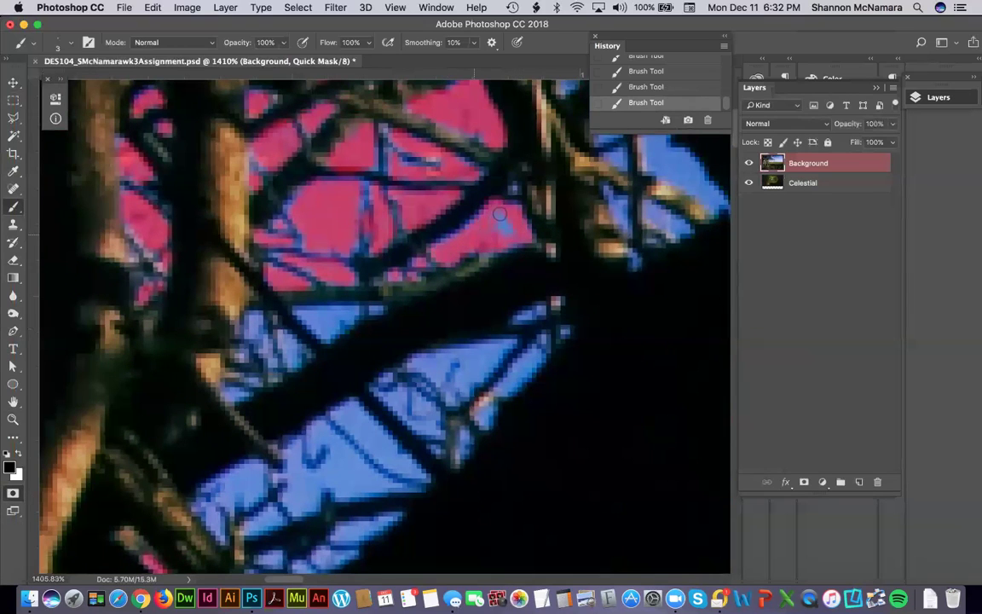
{"action": "left_click_drag", "start_coordinate": [482, 228], "coordinate": [506, 221]}
{"action": "scroll", "coordinate": [239, 307], "scroll_direction": "down", "scroll_amount": 3}
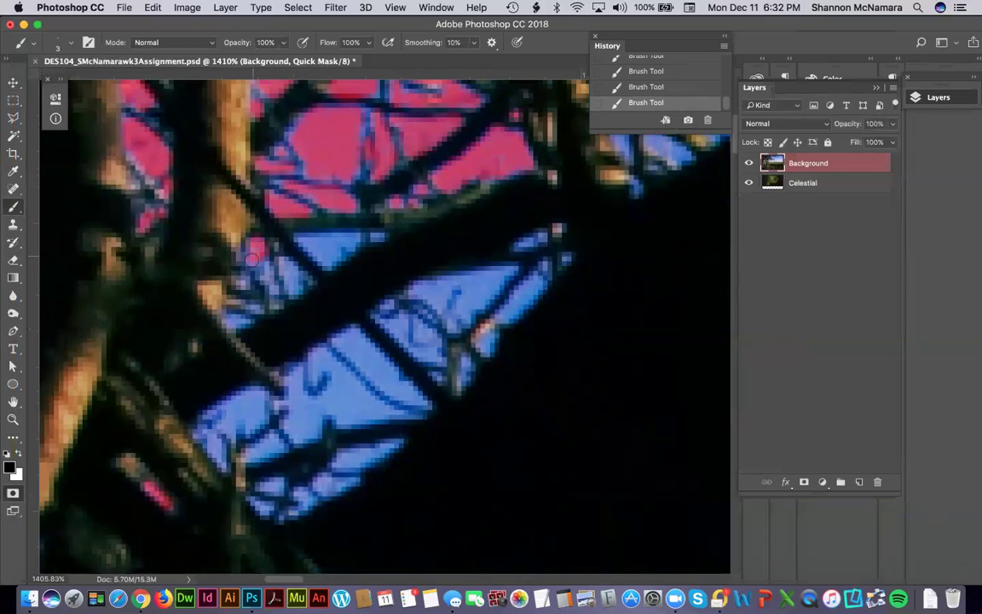
{"action": "left_click_drag", "start_coordinate": [242, 241], "coordinate": [261, 250]}
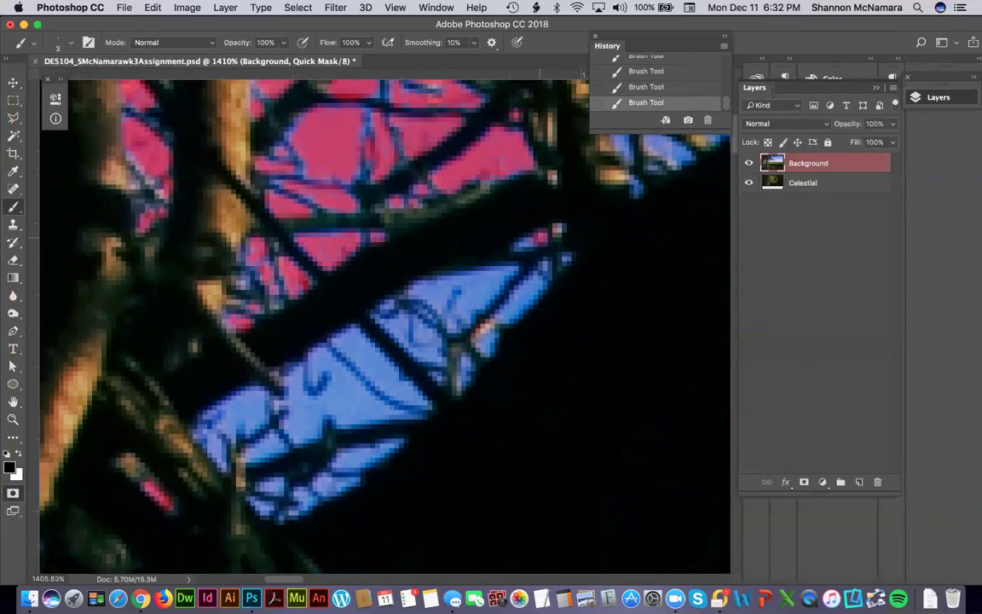
{"action": "left_click_drag", "start_coordinate": [450, 350], "coordinate": [471, 253]}
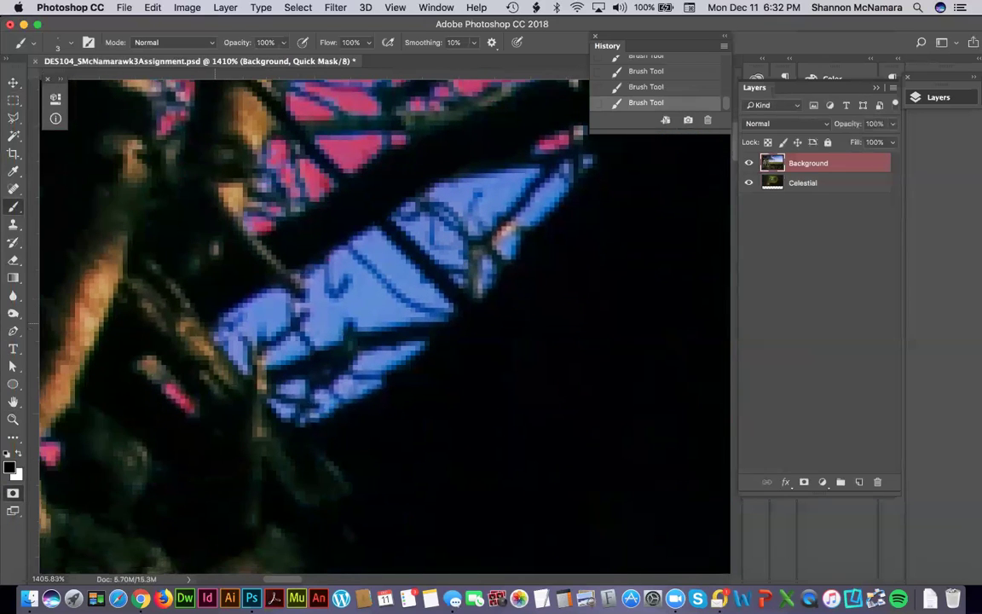
Mask the left edges and middle of the wing-shaped sky patch, trimming a strip at its edge.
{"action": "left_click_drag", "start_coordinate": [218, 329], "coordinate": [242, 363]}
{"action": "mouse_move", "coordinate": [224, 319]}
{"action": "left_mouse_down"}
{"action": "mouse_move", "coordinate": [269, 299]}
{"action": "mouse_move", "coordinate": [245, 295]}
{"action": "mouse_move", "coordinate": [247, 279]}
{"action": "mouse_move", "coordinate": [220, 296]}
{"action": "mouse_move", "coordinate": [268, 303]}
{"action": "left_mouse_up"}
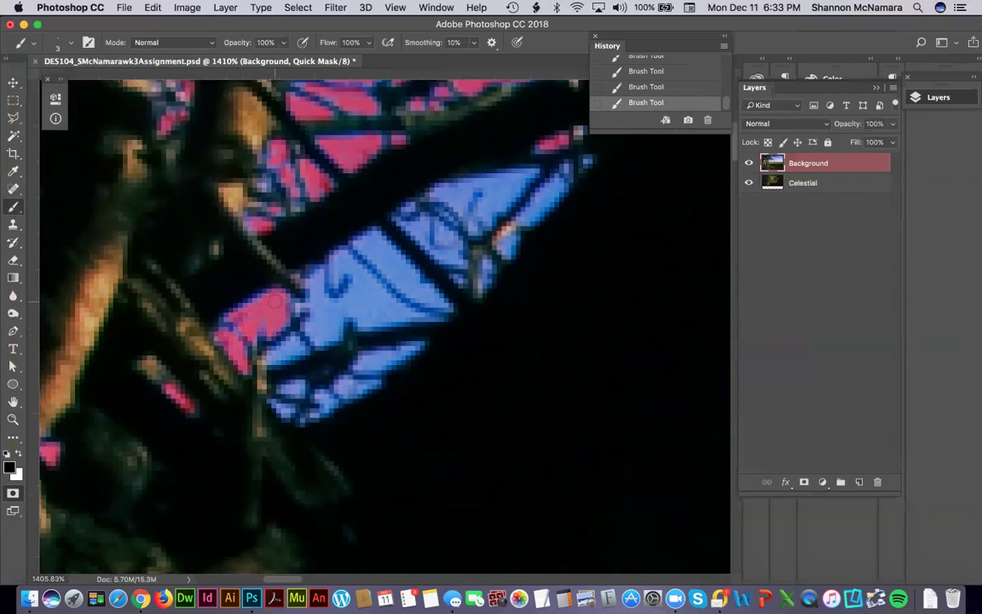
{"action": "mouse_move", "coordinate": [300, 305]}
{"action": "left_mouse_down"}
{"action": "mouse_move", "coordinate": [316, 275]}
{"action": "mouse_move", "coordinate": [329, 301]}
{"action": "mouse_move", "coordinate": [320, 282]}
{"action": "mouse_move", "coordinate": [341, 290]}
{"action": "mouse_move", "coordinate": [356, 274]}
{"action": "mouse_move", "coordinate": [336, 261]}
{"action": "mouse_move", "coordinate": [402, 312]}
{"action": "mouse_move", "coordinate": [440, 323]}
{"action": "left_mouse_up"}
{"action": "mouse_move", "coordinate": [358, 291]}
{"action": "left_mouse_down"}
{"action": "mouse_move", "coordinate": [341, 294]}
{"action": "mouse_move", "coordinate": [322, 275]}
{"action": "mouse_move", "coordinate": [362, 291]}
{"action": "left_mouse_up"}
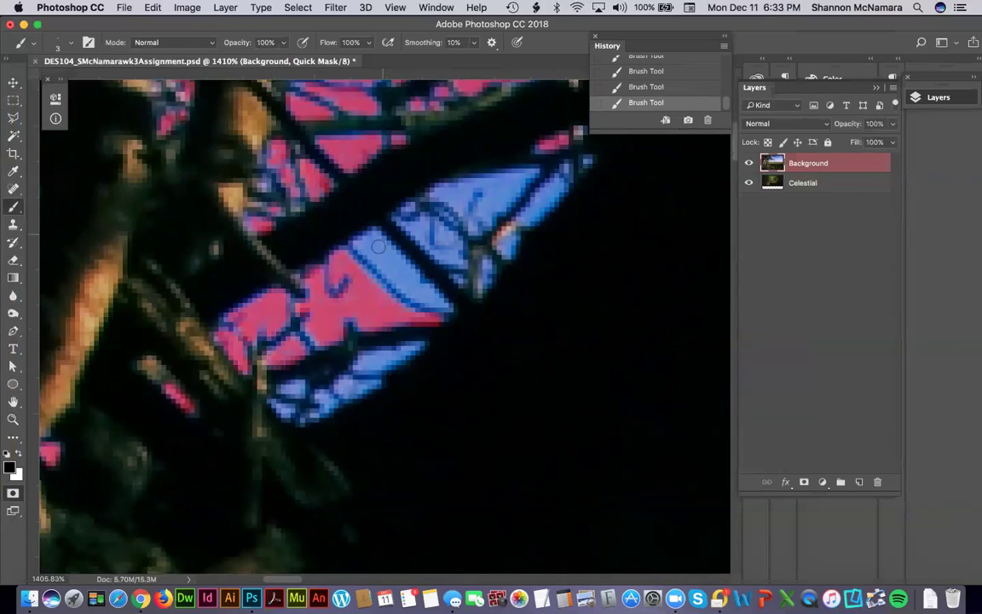
{"action": "left_click_drag", "start_coordinate": [360, 243], "coordinate": [431, 294]}
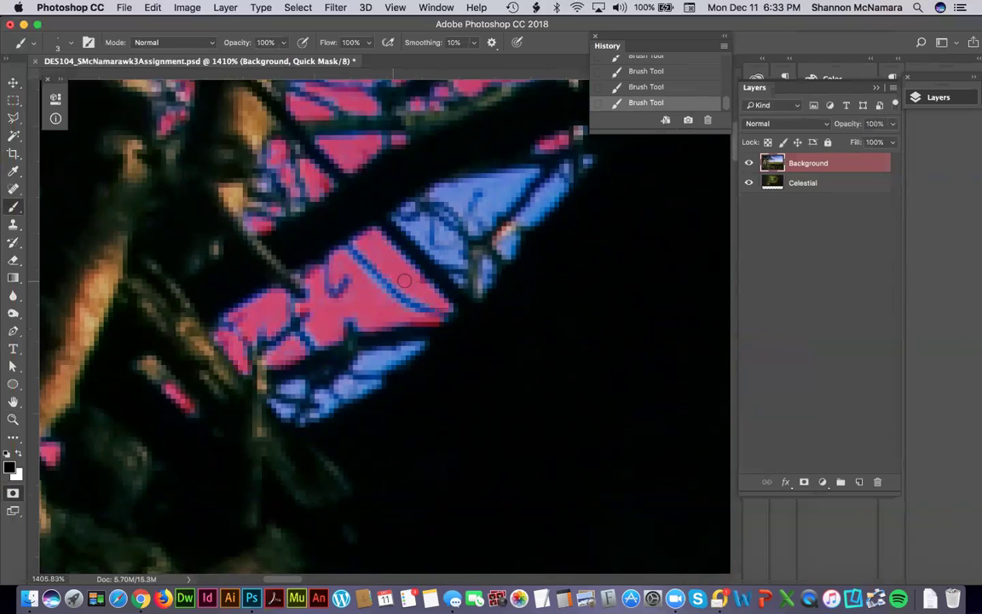
{"action": "left_click_drag", "start_coordinate": [361, 366], "coordinate": [390, 353]}
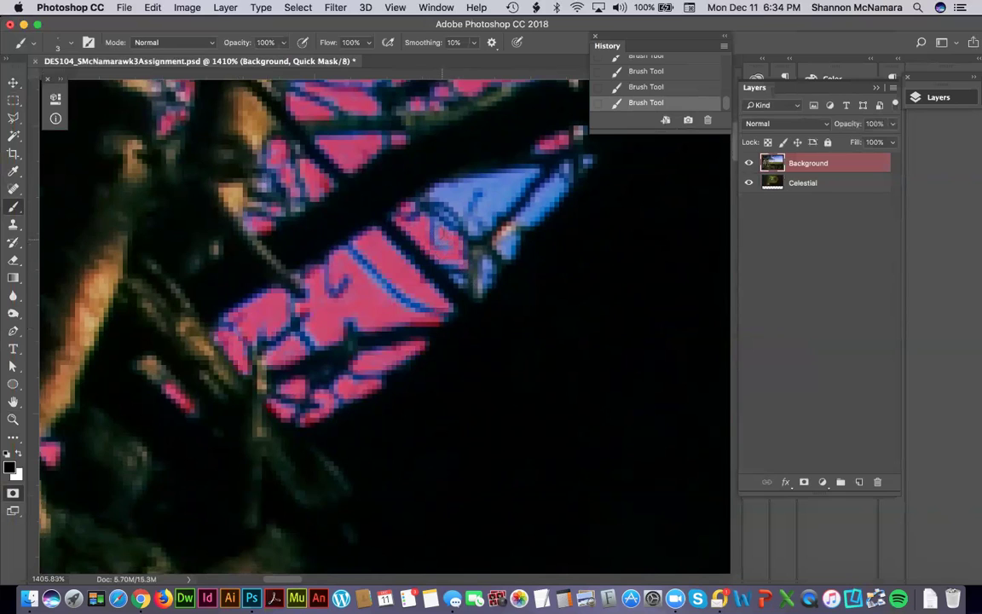
Mask the upper edge of the wing-shaped patch and the sky near its tip.
{"action": "mouse_move", "coordinate": [389, 176]}
{"action": "left_mouse_down"}
{"action": "mouse_move", "coordinate": [483, 154]}
{"action": "mouse_move", "coordinate": [533, 171]}
{"action": "left_mouse_up"}
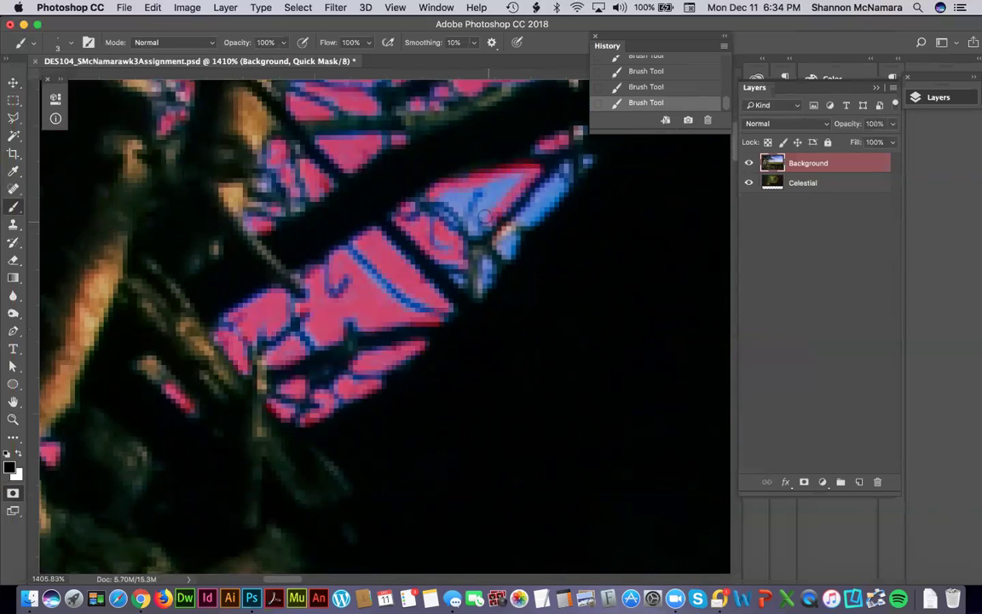
{"action": "left_click_drag", "start_coordinate": [500, 204], "coordinate": [459, 204]}
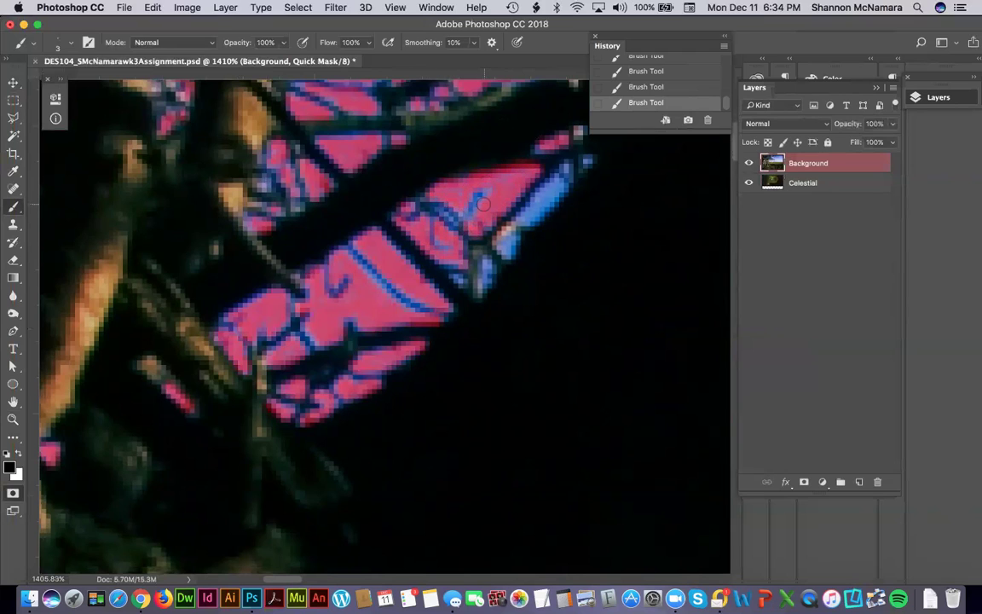
{"action": "scroll", "coordinate": [487, 307], "scroll_direction": "right", "scroll_amount": 3}
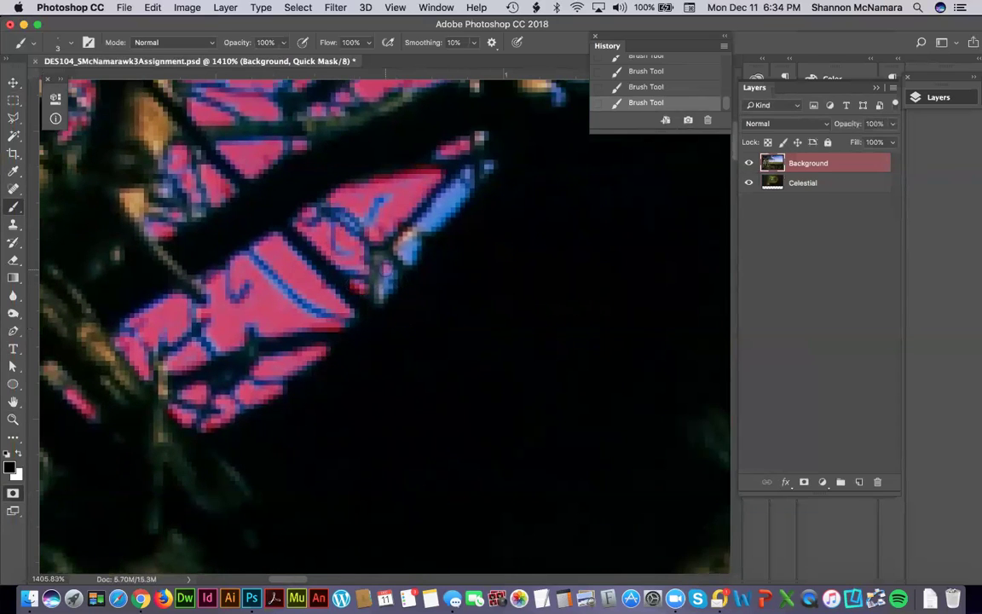
{"action": "left_click", "coordinate": [387, 274]}
Cover the remaining blue sky just below the wing tip.
{"action": "left_click", "coordinate": [406, 254]}
{"action": "left_click_drag", "start_coordinate": [431, 217], "coordinate": [456, 187]}
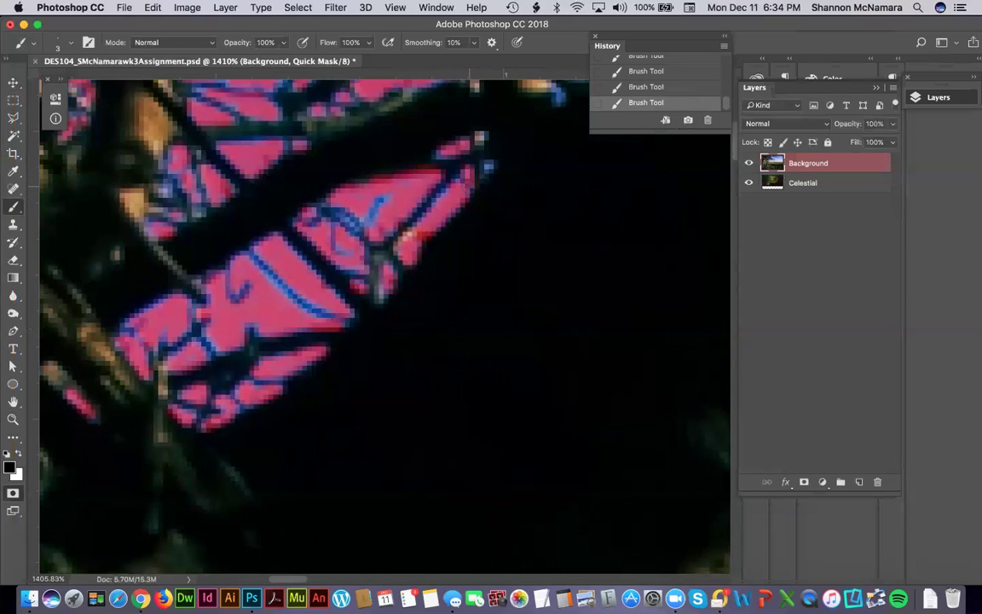
{"action": "left_click_drag", "start_coordinate": [490, 166], "coordinate": [417, 387]}
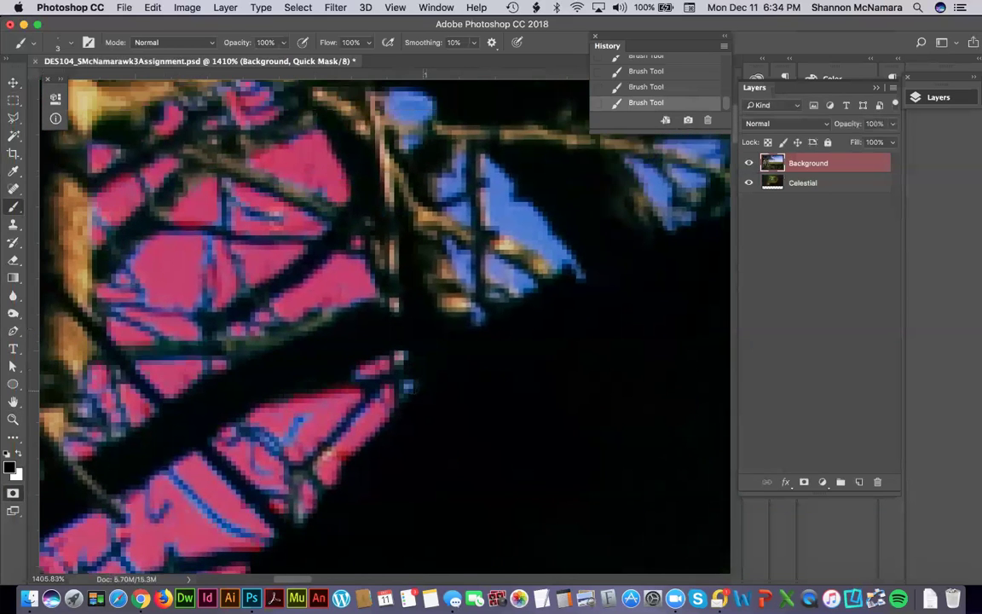
{"action": "left_click_drag", "start_coordinate": [465, 264], "coordinate": [442, 350]}
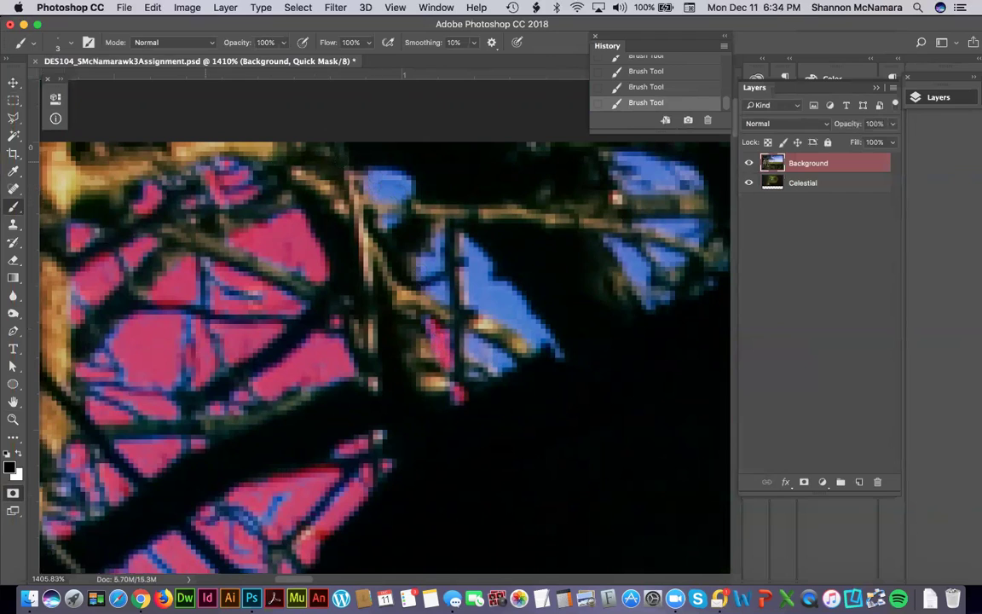
Mask the central sky patch near the top edge, working from its left part downward.
{"action": "mouse_move", "coordinate": [366, 181]}
{"action": "left_mouse_down"}
{"action": "mouse_move", "coordinate": [384, 193]}
{"action": "mouse_move", "coordinate": [402, 178]}
{"action": "left_mouse_up"}
{"action": "left_click_drag", "start_coordinate": [424, 236], "coordinate": [431, 274]}
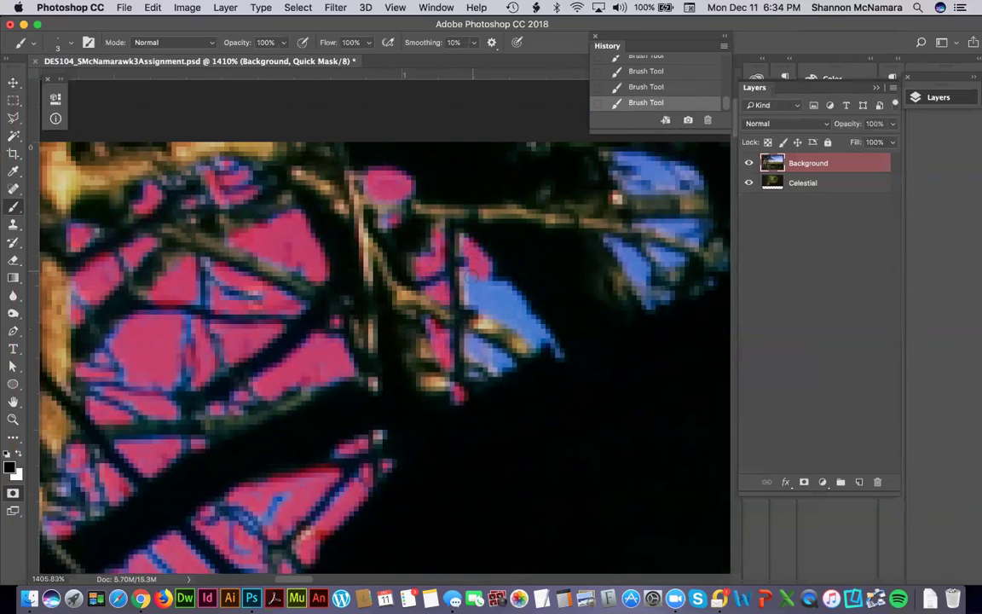
{"action": "left_click_drag", "start_coordinate": [439, 277], "coordinate": [486, 305]}
{"action": "mouse_move", "coordinate": [545, 337]}
{"action": "left_mouse_down"}
{"action": "mouse_move", "coordinate": [492, 296]}
{"action": "mouse_move", "coordinate": [501, 303]}
{"action": "left_mouse_up"}
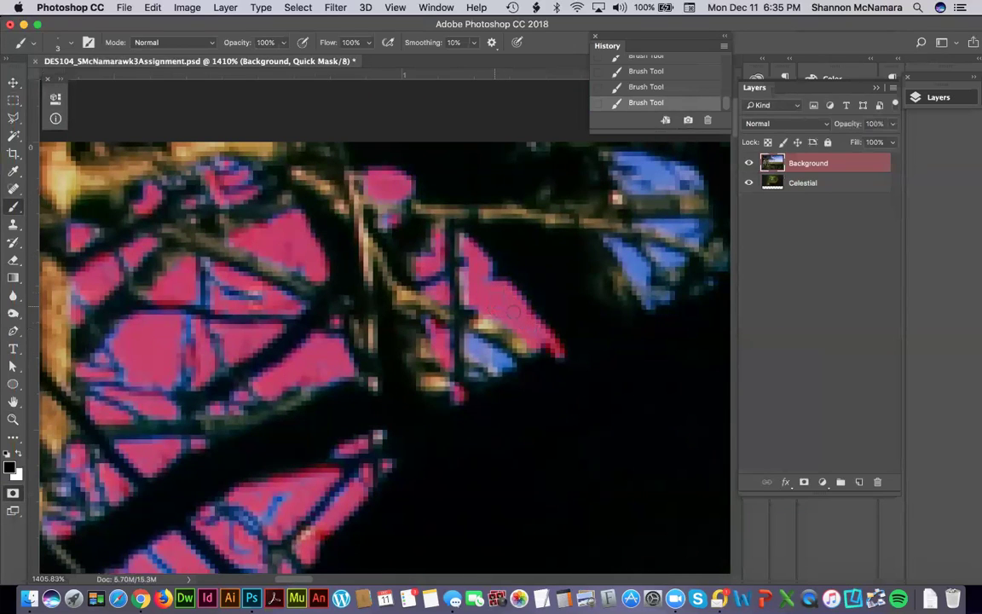
{"action": "mouse_move", "coordinate": [475, 342]}
{"action": "left_mouse_down"}
{"action": "mouse_move", "coordinate": [494, 367]}
{"action": "mouse_move", "coordinate": [506, 361]}
{"action": "left_mouse_up"}
Mask the blue patches beside the upper-right branch.
{"action": "left_click_drag", "start_coordinate": [574, 274], "coordinate": [433, 337]}
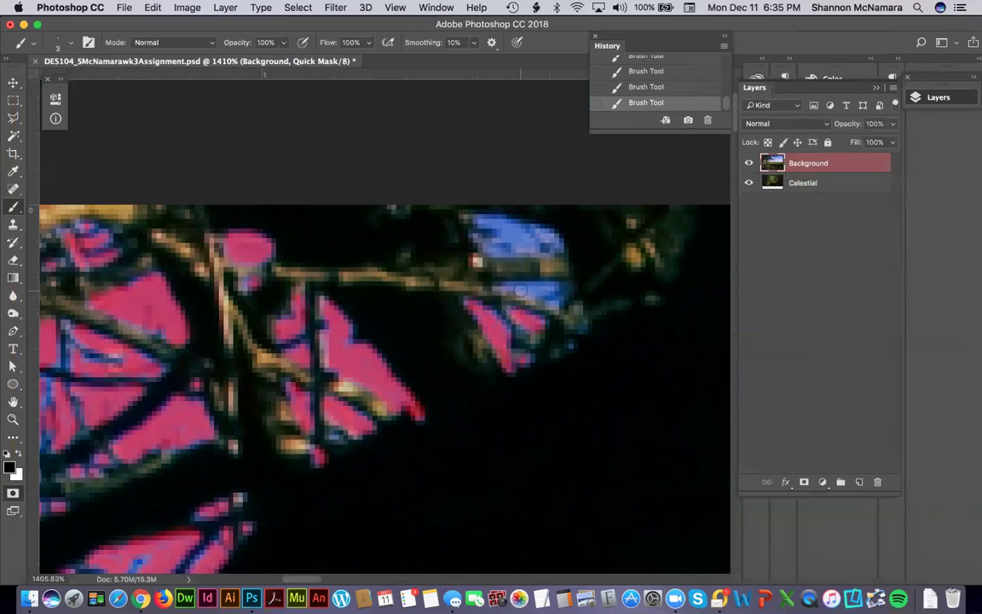
{"action": "left_click_drag", "start_coordinate": [520, 285], "coordinate": [562, 288]}
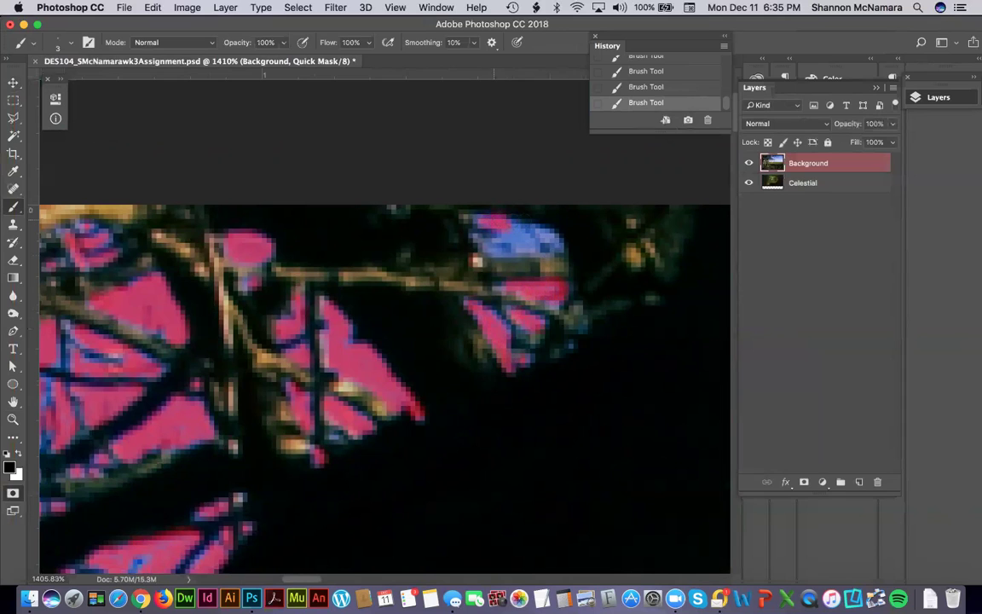
{"action": "mouse_move", "coordinate": [510, 220]}
{"action": "left_mouse_down"}
{"action": "mouse_move", "coordinate": [558, 246]}
{"action": "mouse_move", "coordinate": [521, 249]}
{"action": "left_mouse_up"}
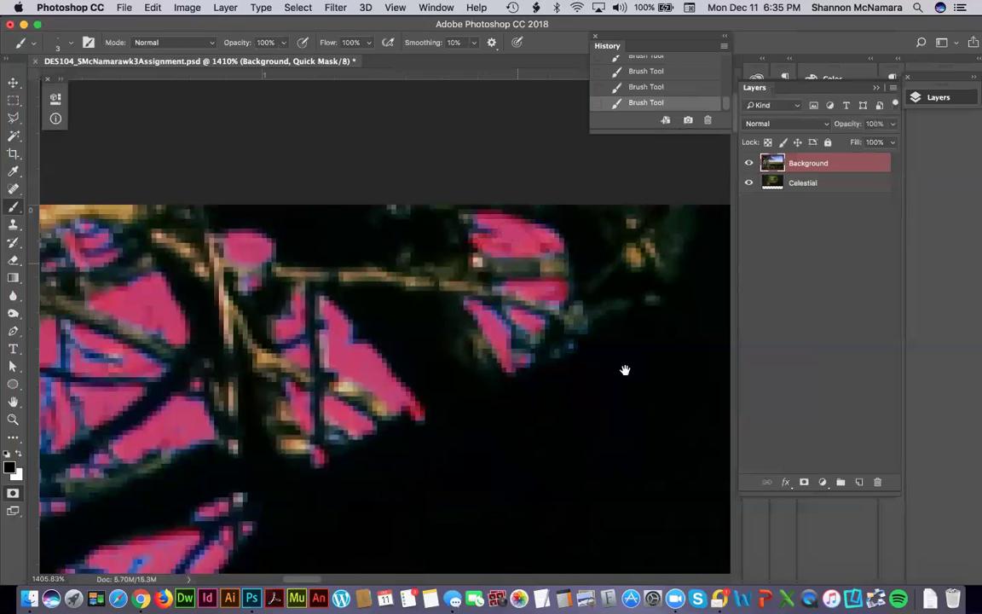
{"action": "left_click_drag", "start_coordinate": [625, 369], "coordinate": [401, 334]}
Mask a sky strip under the thick branch and a larger sky gap among the upper-right twigs.
{"action": "mouse_move", "coordinate": [570, 372]}
{"action": "left_mouse_down"}
{"action": "mouse_move", "coordinate": [316, 341]}
{"action": "mouse_move", "coordinate": [296, 325]}
{"action": "left_mouse_up"}
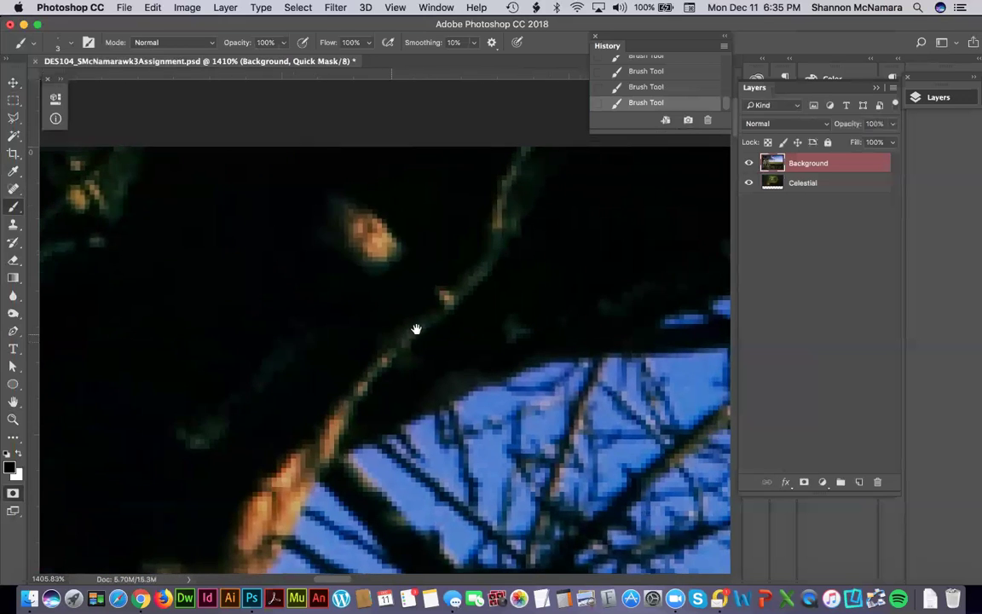
{"action": "left_click_drag", "start_coordinate": [417, 329], "coordinate": [264, 295]}
{"action": "mouse_move", "coordinate": [511, 290]}
{"action": "left_mouse_down"}
{"action": "mouse_move", "coordinate": [549, 292]}
{"action": "mouse_move", "coordinate": [641, 271]}
{"action": "left_mouse_up"}
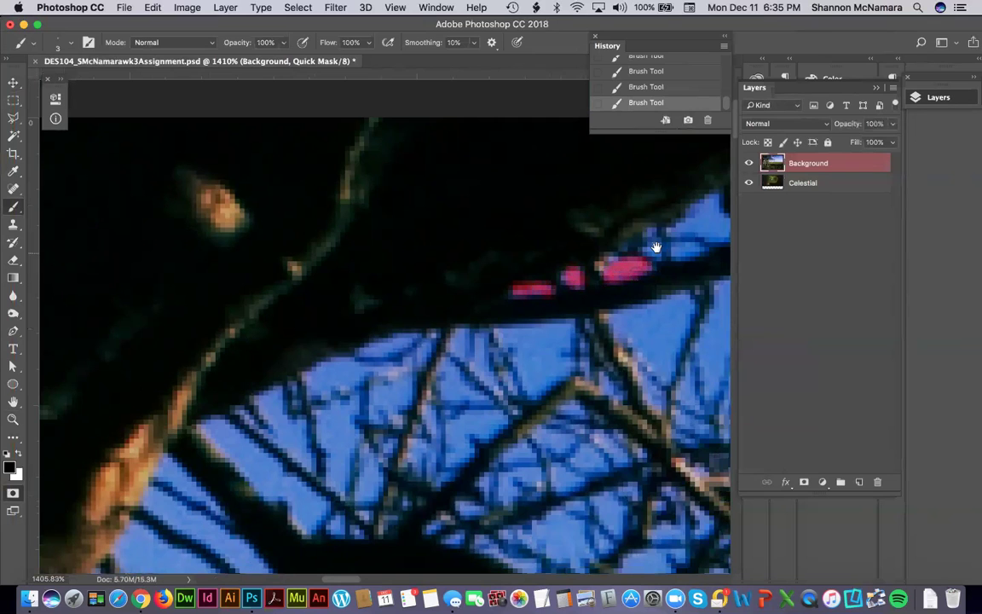
{"action": "scroll", "coordinate": [597, 255], "scroll_direction": "right", "scroll_amount": 5}
{"action": "scroll", "coordinate": [554, 282], "scroll_direction": "up", "scroll_amount": 2}
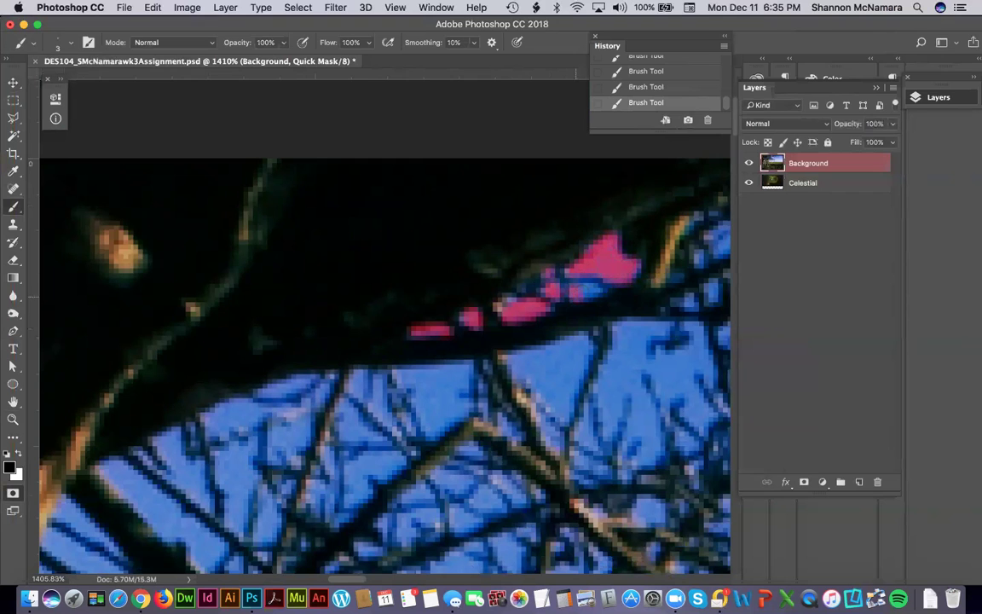
{"action": "left_click_drag", "start_coordinate": [318, 423], "coordinate": [301, 406]}
{"action": "left_click", "coordinate": [404, 316]}
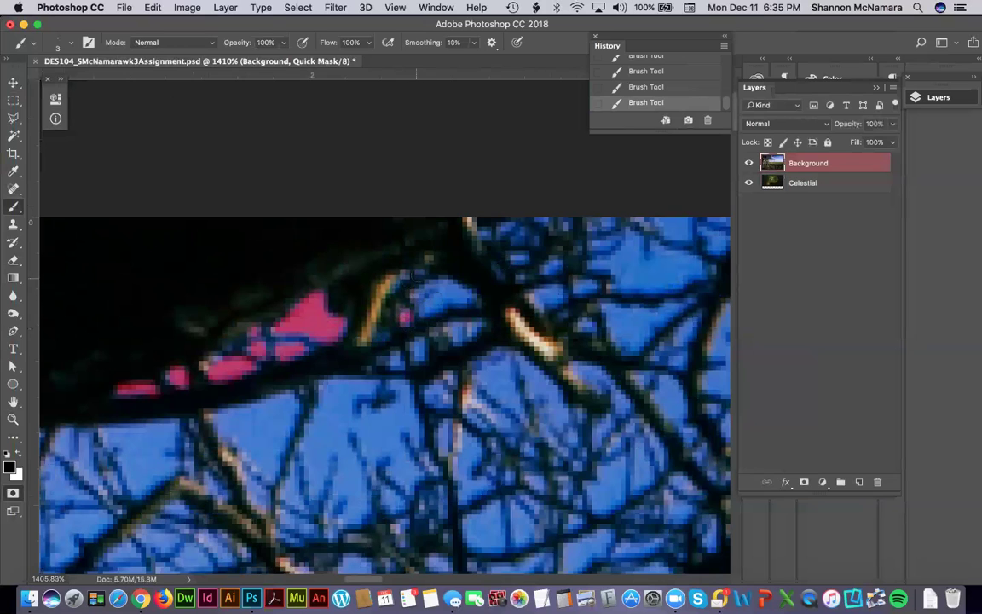
{"action": "mouse_move", "coordinate": [422, 273]}
{"action": "left_mouse_down"}
{"action": "mouse_move", "coordinate": [410, 288]}
{"action": "mouse_move", "coordinate": [469, 298]}
{"action": "left_mouse_up"}
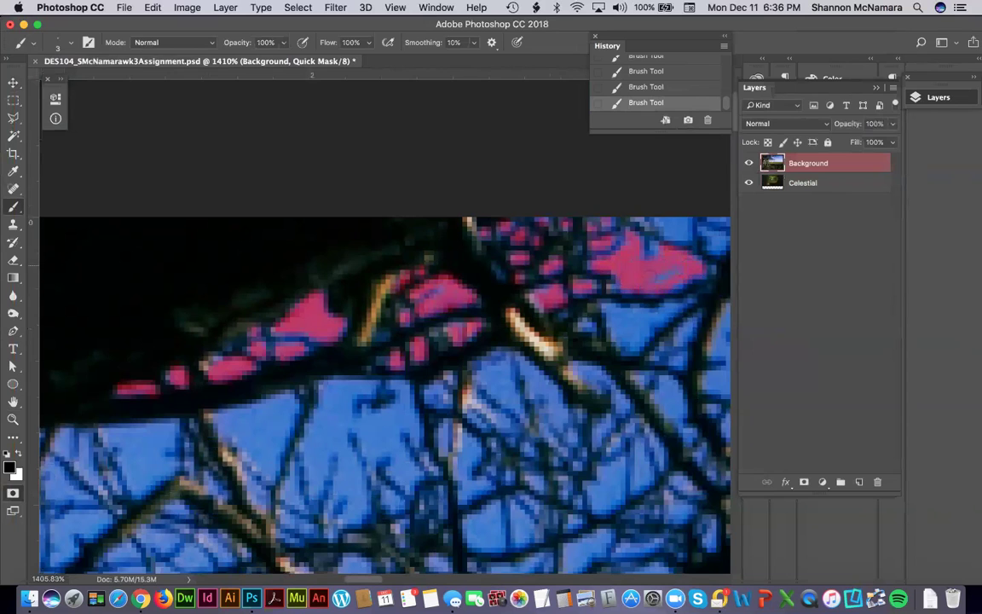
Mask a sky patch between the upper branches.
{"action": "left_click_drag", "start_coordinate": [679, 269], "coordinate": [530, 307]}
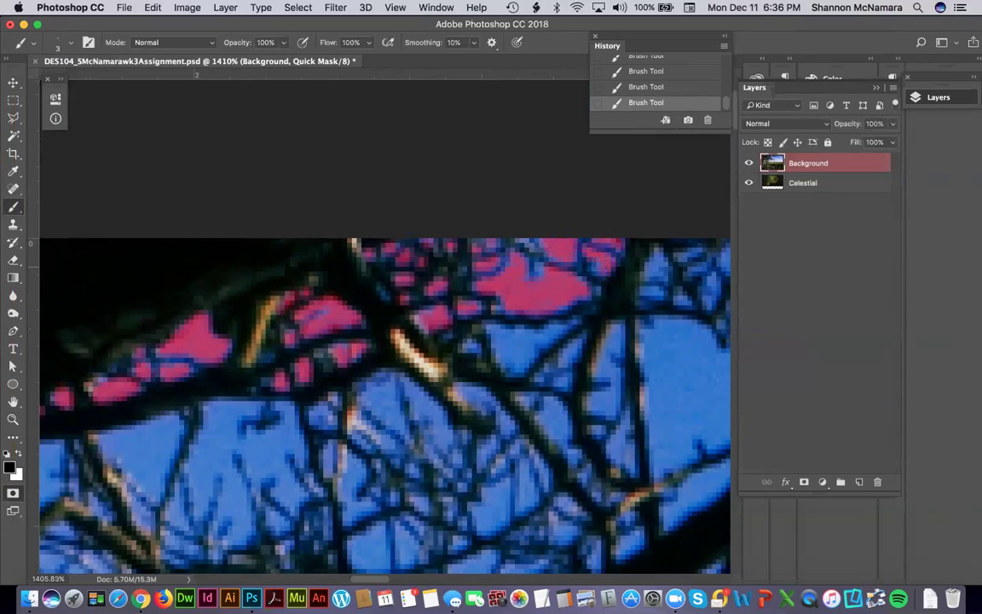
{"action": "left_click_drag", "start_coordinate": [662, 279], "coordinate": [544, 189]}
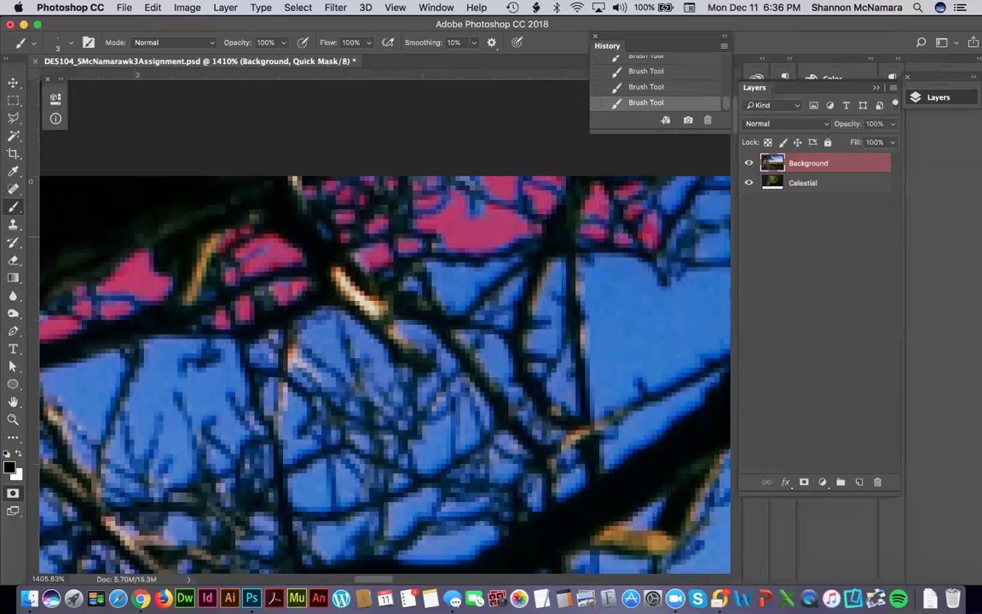
{"action": "left_click_drag", "start_coordinate": [635, 236], "coordinate": [578, 290]}
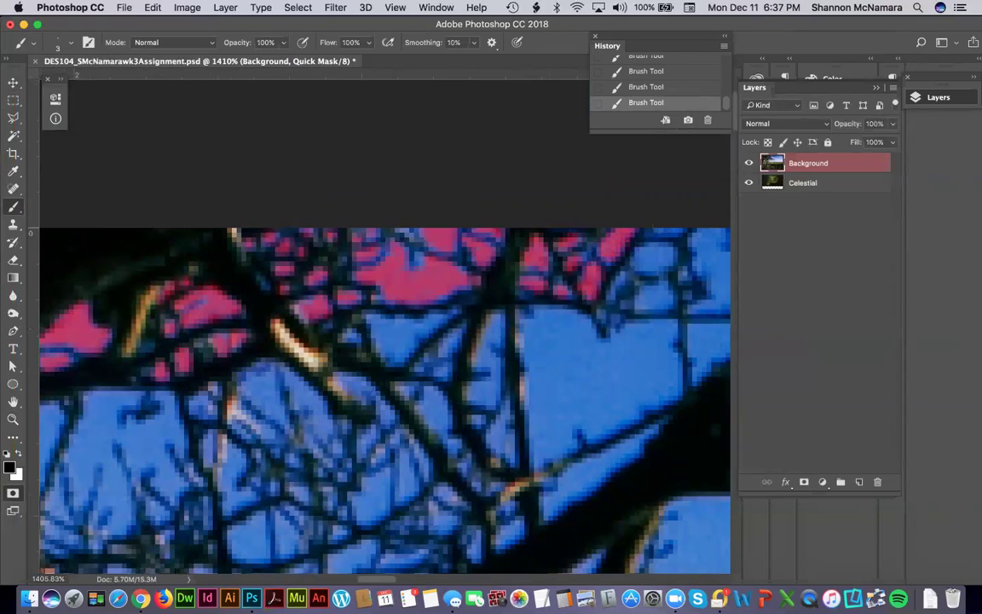
{"action": "mouse_move", "coordinate": [645, 259]}
{"action": "left_mouse_down"}
{"action": "mouse_move", "coordinate": [646, 271]}
{"action": "mouse_move", "coordinate": [656, 265]}
{"action": "mouse_move", "coordinate": [648, 249]}
{"action": "left_mouse_up"}
Mask the small sky gaps along the tree trunk's edge.
{"action": "left_click_drag", "start_coordinate": [421, 376], "coordinate": [541, 253]}
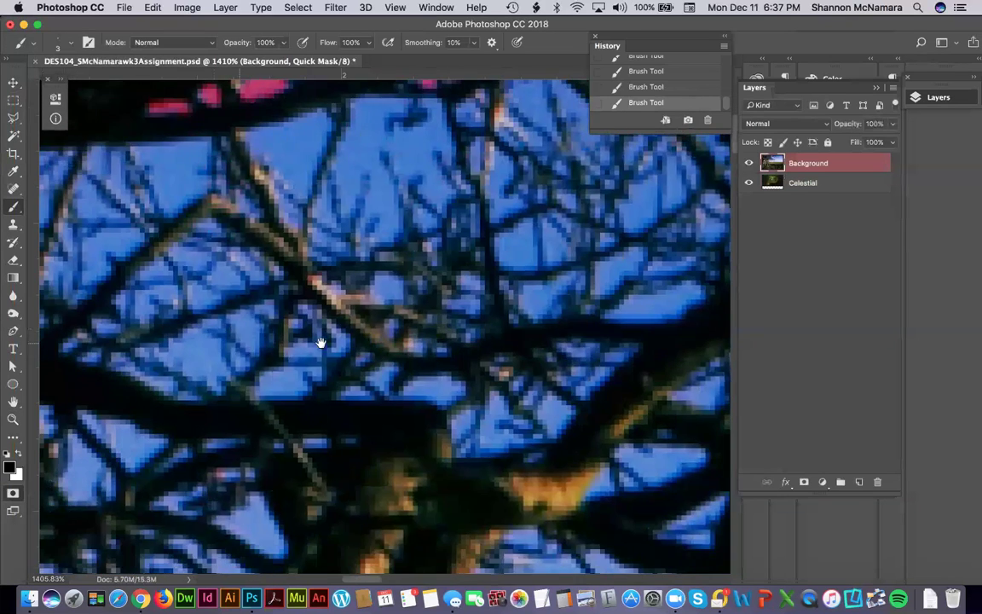
{"action": "left_click_drag", "start_coordinate": [433, 384], "coordinate": [434, 269]}
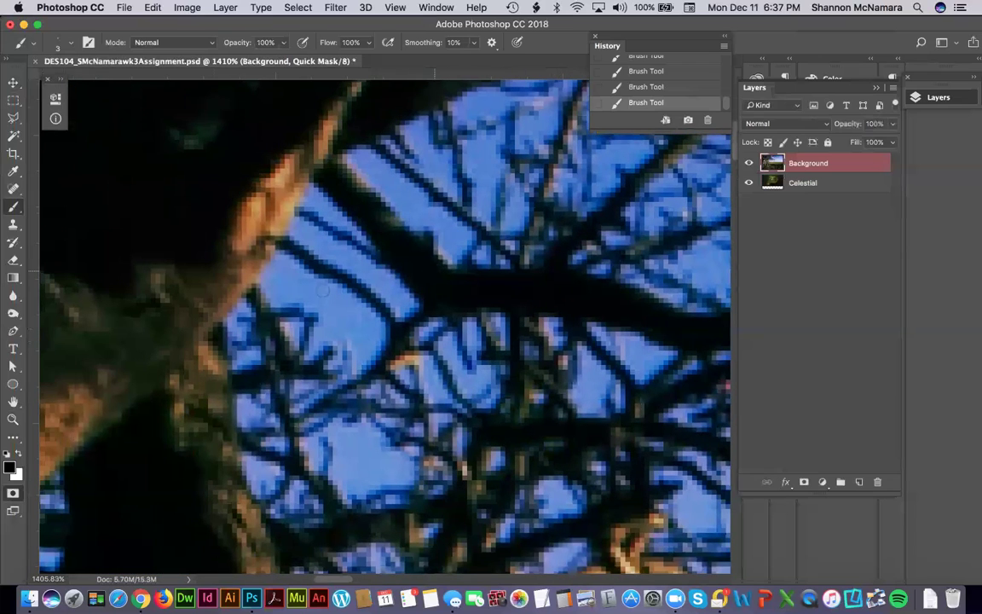
{"action": "left_click_drag", "start_coordinate": [236, 312], "coordinate": [230, 328]}
{"action": "left_click_drag", "start_coordinate": [234, 303], "coordinate": [247, 362]}
{"action": "left_click_drag", "start_coordinate": [286, 324], "coordinate": [296, 338]}
{"action": "mouse_move", "coordinate": [267, 279]}
{"action": "left_mouse_down"}
{"action": "mouse_move", "coordinate": [311, 301]}
{"action": "mouse_move", "coordinate": [314, 312]}
{"action": "mouse_move", "coordinate": [287, 284]}
{"action": "mouse_move", "coordinate": [279, 291]}
{"action": "mouse_move", "coordinate": [279, 257]}
{"action": "mouse_move", "coordinate": [308, 277]}
{"action": "mouse_move", "coordinate": [281, 288]}
{"action": "mouse_move", "coordinate": [286, 266]}
{"action": "mouse_move", "coordinate": [284, 293]}
{"action": "left_mouse_up"}
Zoom in on the thin treetop branch tips and paint Quick Mask around two dangling twigs.
{"action": "key", "text": "super+0"}
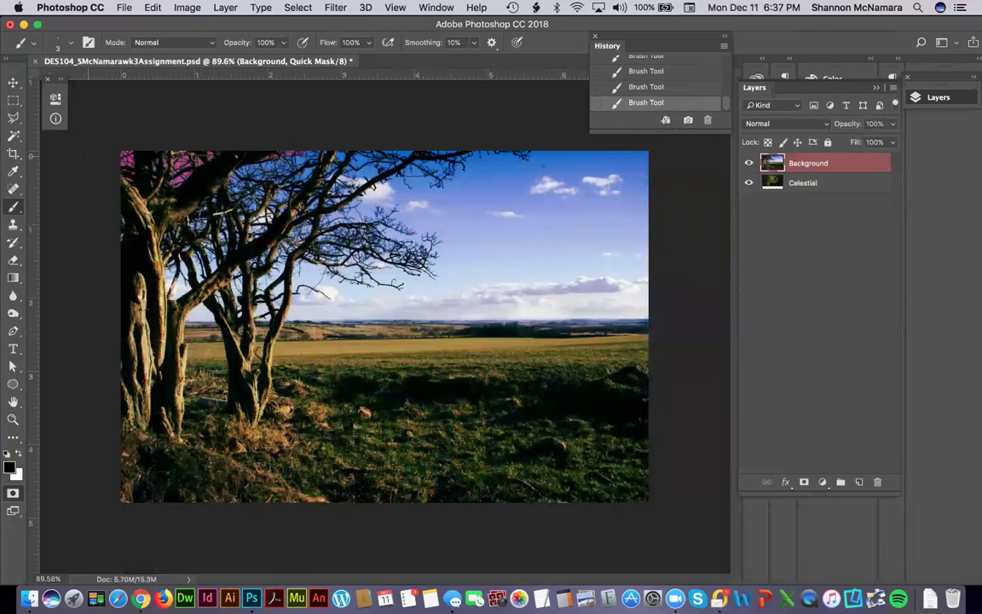
{"action": "key", "text": "z"}
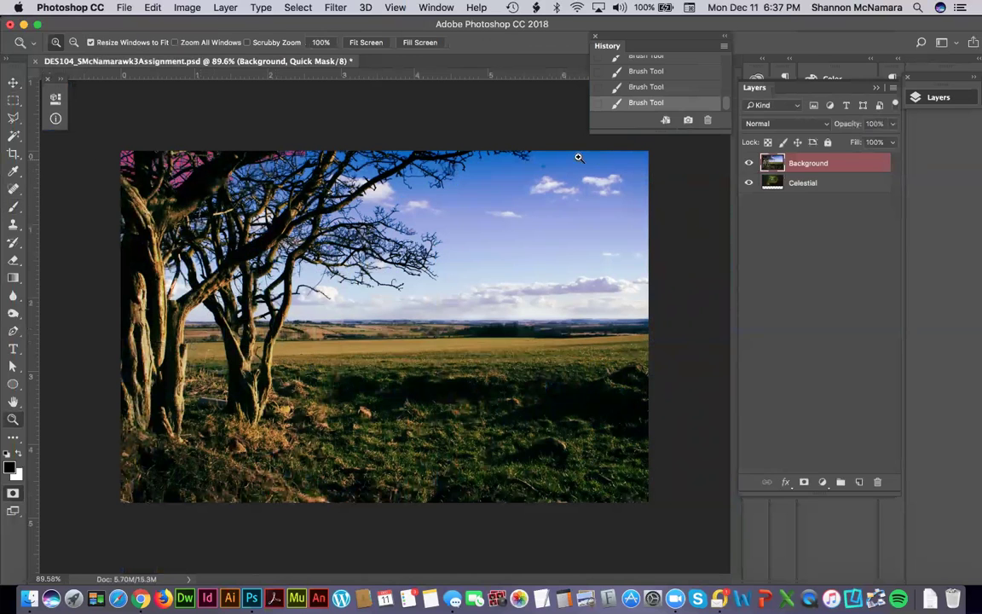
{"action": "mouse_move", "coordinate": [504, 135]}
{"action": "left_mouse_down"}
{"action": "mouse_move", "coordinate": [642, 193]}
{"action": "mouse_move", "coordinate": [649, 206]}
{"action": "left_mouse_up"}
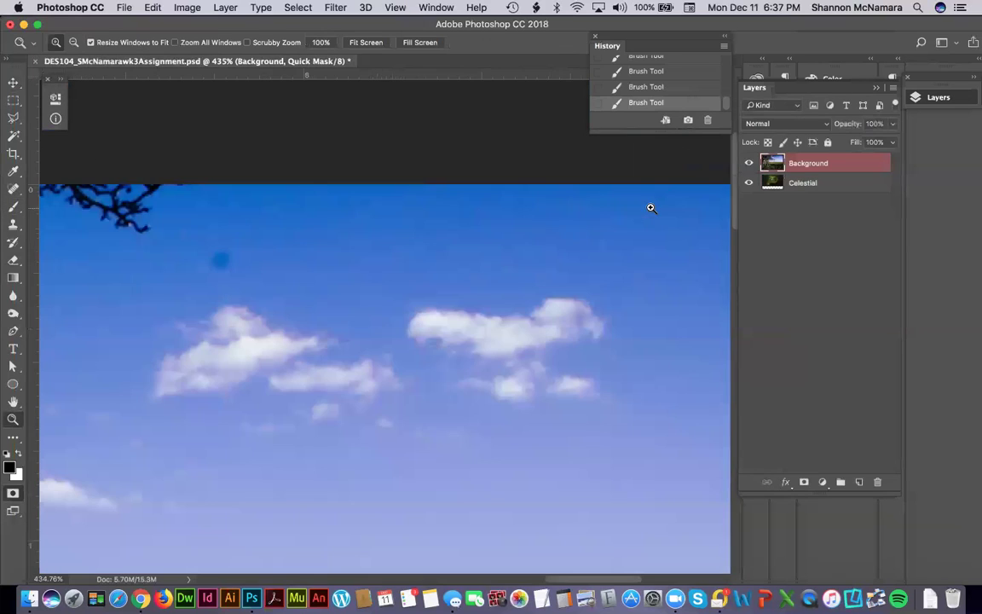
{"action": "left_click", "coordinate": [116, 158]}
{"action": "left_click_drag", "start_coordinate": [212, 219], "coordinate": [218, 218]}
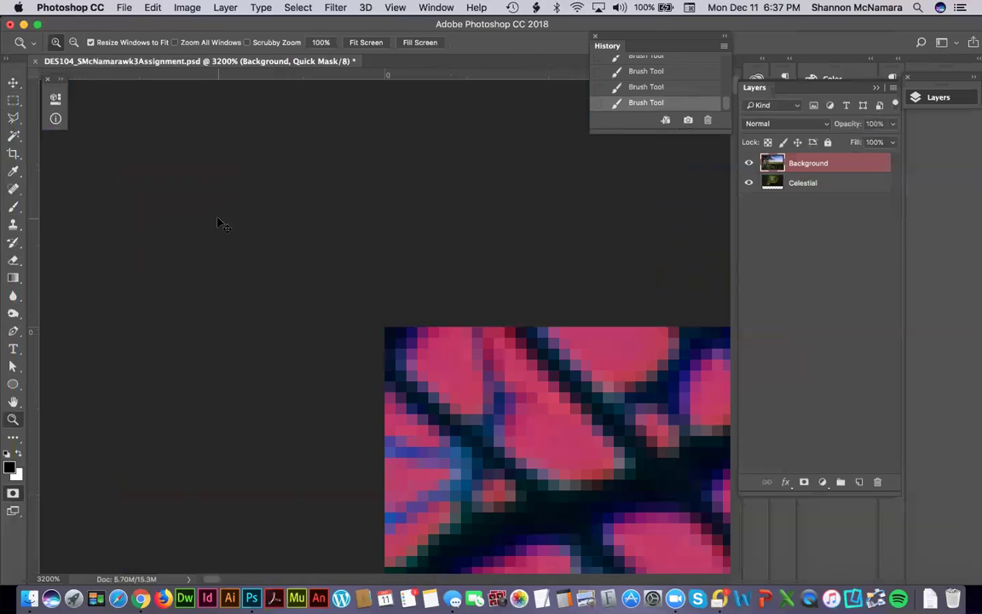
{"action": "key", "text": "super+0"}
{"action": "left_click_drag", "start_coordinate": [447, 132], "coordinate": [545, 180]}
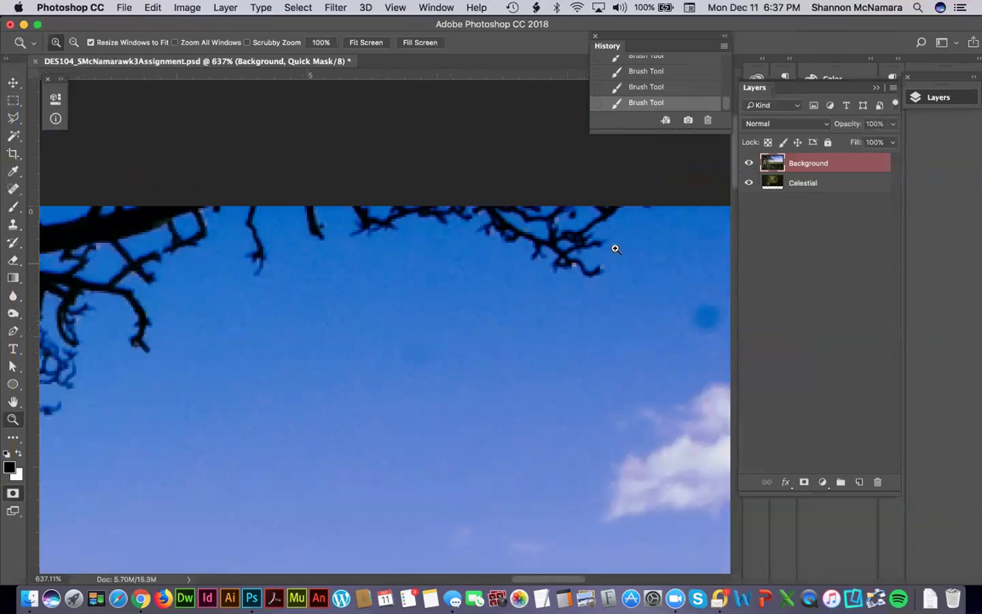
{"action": "left_click_drag", "start_coordinate": [175, 186], "coordinate": [284, 276]}
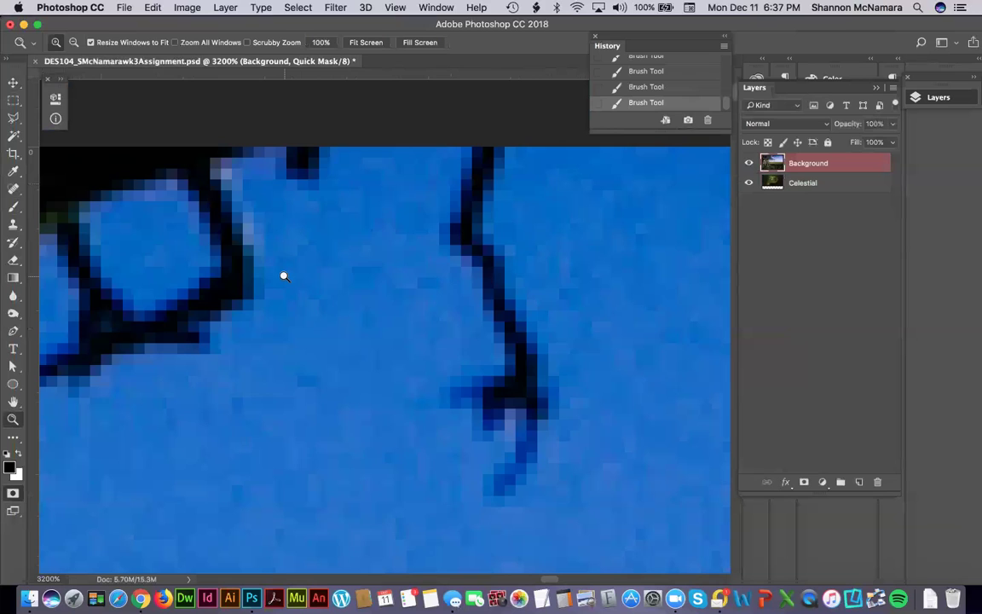
{"action": "key", "text": "b"}
{"action": "mouse_move", "coordinate": [223, 171]}
{"action": "left_mouse_down"}
{"action": "mouse_move", "coordinate": [258, 223]}
{"action": "mouse_move", "coordinate": [264, 155]}
{"action": "mouse_move", "coordinate": [288, 194]}
{"action": "mouse_move", "coordinate": [330, 160]}
{"action": "mouse_move", "coordinate": [465, 154]}
{"action": "mouse_move", "coordinate": [435, 225]}
{"action": "mouse_move", "coordinate": [489, 358]}
{"action": "mouse_move", "coordinate": [438, 399]}
{"action": "mouse_move", "coordinate": [470, 451]}
{"action": "mouse_move", "coordinate": [494, 437]}
{"action": "mouse_move", "coordinate": [496, 422]}
{"action": "mouse_move", "coordinate": [472, 462]}
{"action": "mouse_move", "coordinate": [477, 496]}
{"action": "mouse_move", "coordinate": [496, 506]}
{"action": "mouse_move", "coordinate": [549, 459]}
{"action": "mouse_move", "coordinate": [566, 399]}
{"action": "mouse_move", "coordinate": [470, 140]}
{"action": "left_mouse_up"}
Mask the sky along the image's top edge and around the right branch's outline.
{"action": "mouse_move", "coordinate": [655, 174]}
{"action": "left_mouse_down"}
{"action": "mouse_move", "coordinate": [255, 241]}
{"action": "mouse_move", "coordinate": [284, 240]}
{"action": "left_mouse_up"}
{"action": "mouse_move", "coordinate": [149, 220]}
{"action": "left_mouse_down"}
{"action": "mouse_move", "coordinate": [375, 220]}
{"action": "mouse_move", "coordinate": [398, 372]}
{"action": "mouse_move", "coordinate": [477, 399]}
{"action": "mouse_move", "coordinate": [474, 337]}
{"action": "mouse_move", "coordinate": [430, 220]}
{"action": "left_mouse_up"}
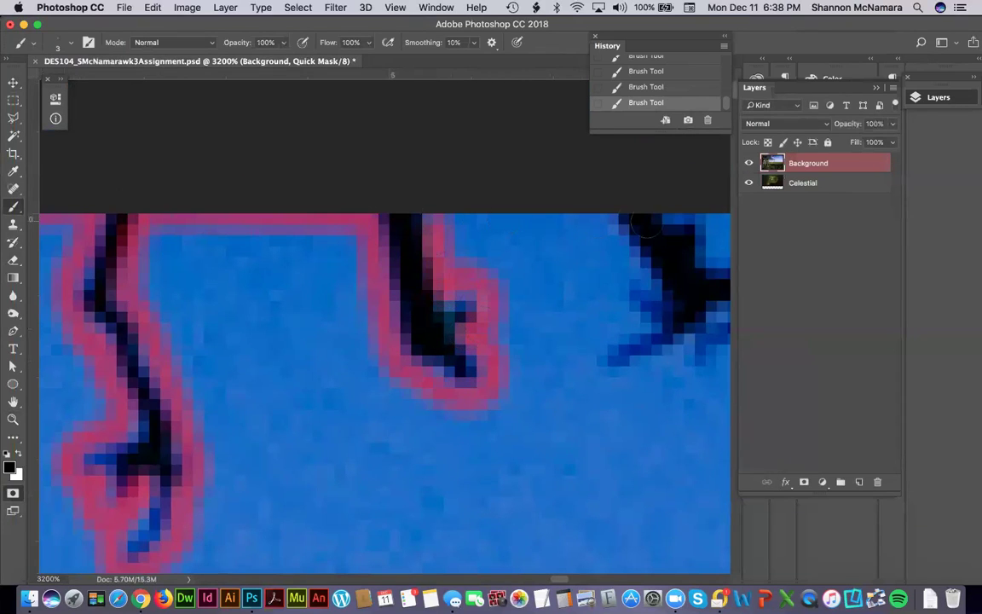
{"action": "left_click_drag", "start_coordinate": [610, 222], "coordinate": [435, 220]}
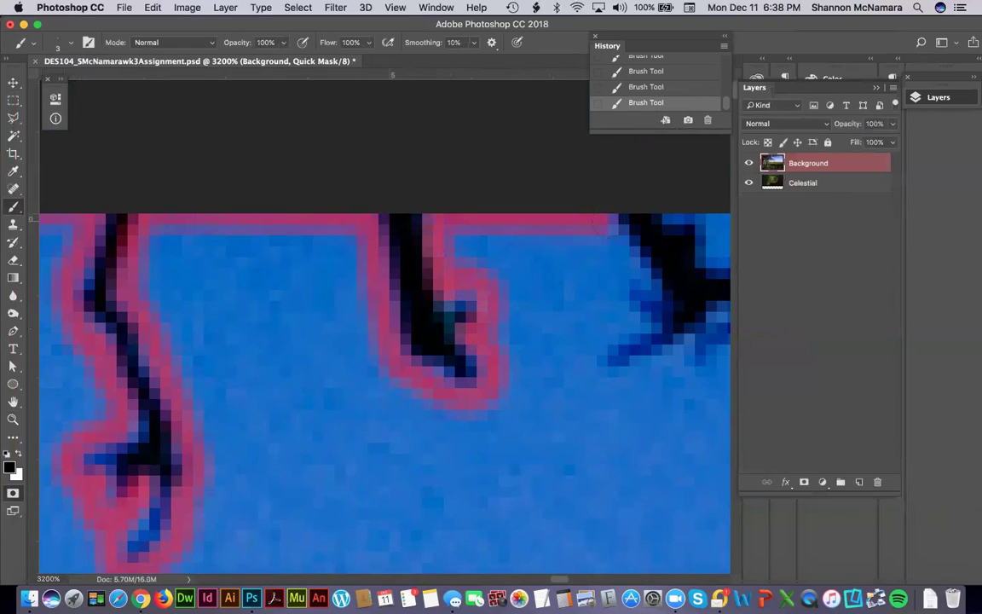
{"action": "mouse_move", "coordinate": [621, 224]}
{"action": "left_mouse_down"}
{"action": "mouse_move", "coordinate": [652, 302]}
{"action": "mouse_move", "coordinate": [609, 345]}
{"action": "mouse_move", "coordinate": [633, 392]}
{"action": "mouse_move", "coordinate": [472, 390]}
{"action": "mouse_move", "coordinate": [533, 375]}
{"action": "left_mouse_up"}
{"action": "mouse_move", "coordinate": [487, 223]}
{"action": "left_mouse_down"}
{"action": "mouse_move", "coordinate": [509, 249]}
{"action": "mouse_move", "coordinate": [552, 226]}
{"action": "mouse_move", "coordinate": [532, 219]}
{"action": "left_mouse_up"}
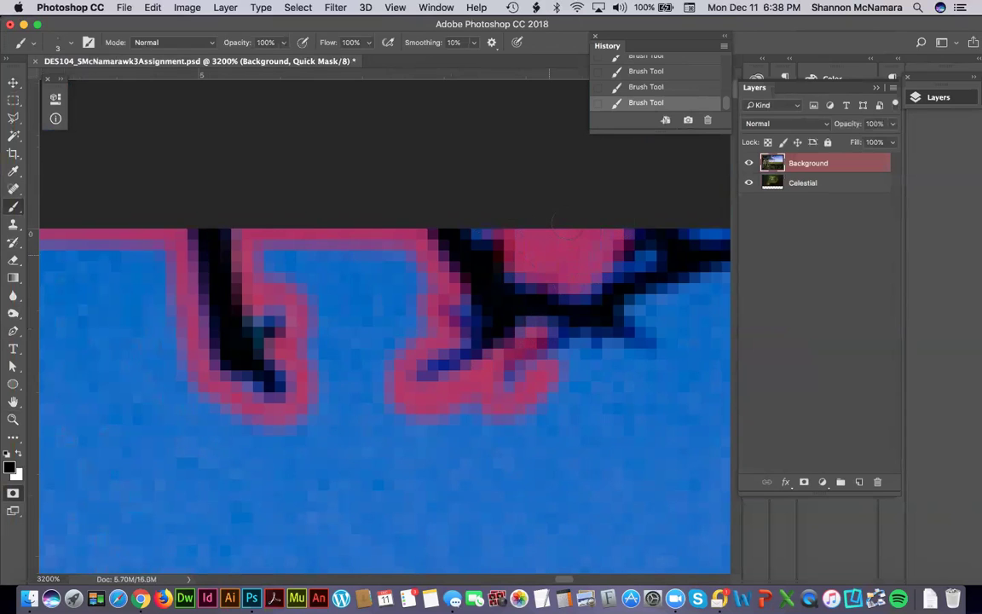
Carry the mask rightward along the branches' lower fringe, wrapping the dangling twigs.
{"action": "left_click_drag", "start_coordinate": [643, 285], "coordinate": [460, 271]}
{"action": "mouse_move", "coordinate": [460, 315]}
{"action": "left_mouse_down"}
{"action": "mouse_move", "coordinate": [497, 356]}
{"action": "mouse_move", "coordinate": [514, 314]}
{"action": "mouse_move", "coordinate": [494, 298]}
{"action": "mouse_move", "coordinate": [589, 264]}
{"action": "left_mouse_up"}
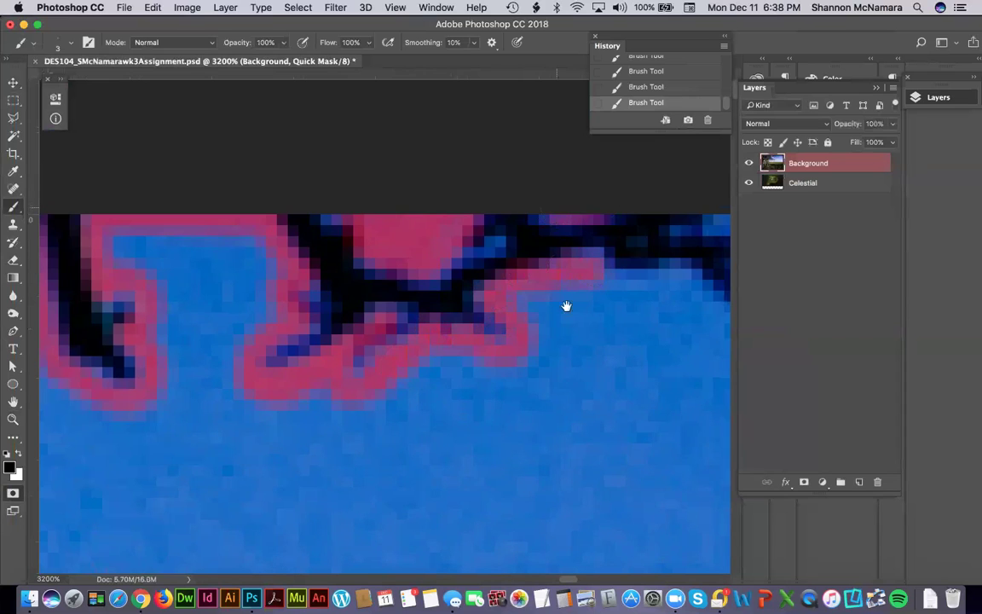
{"action": "left_click_drag", "start_coordinate": [493, 390], "coordinate": [404, 384]}
{"action": "mouse_move", "coordinate": [516, 278]}
{"action": "left_mouse_down"}
{"action": "mouse_move", "coordinate": [591, 268]}
{"action": "mouse_move", "coordinate": [660, 318]}
{"action": "mouse_move", "coordinate": [671, 313]}
{"action": "mouse_move", "coordinate": [675, 280]}
{"action": "mouse_move", "coordinate": [519, 320]}
{"action": "left_mouse_up"}
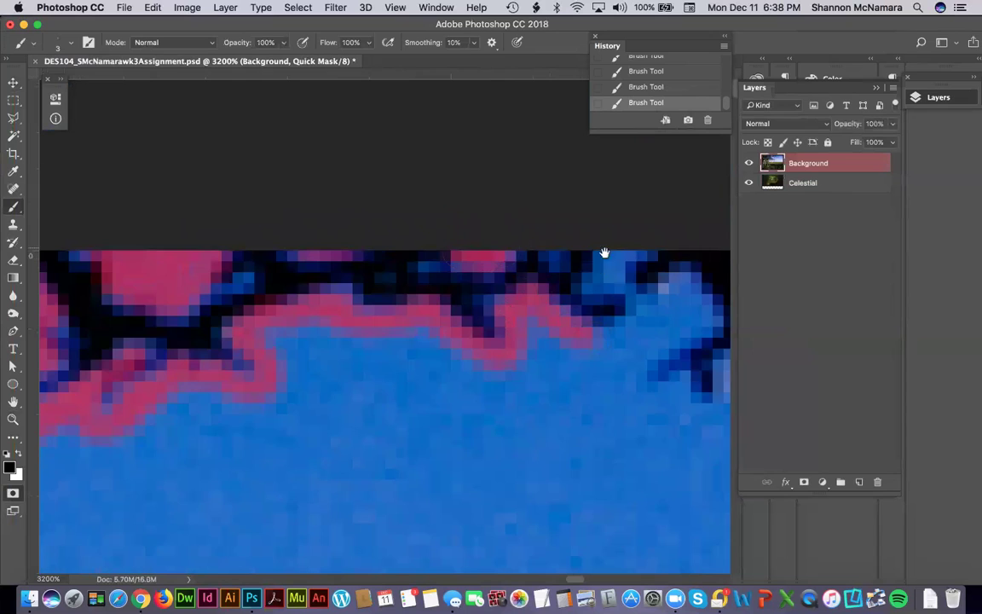
{"action": "left_click_drag", "start_coordinate": [603, 253], "coordinate": [519, 263]}
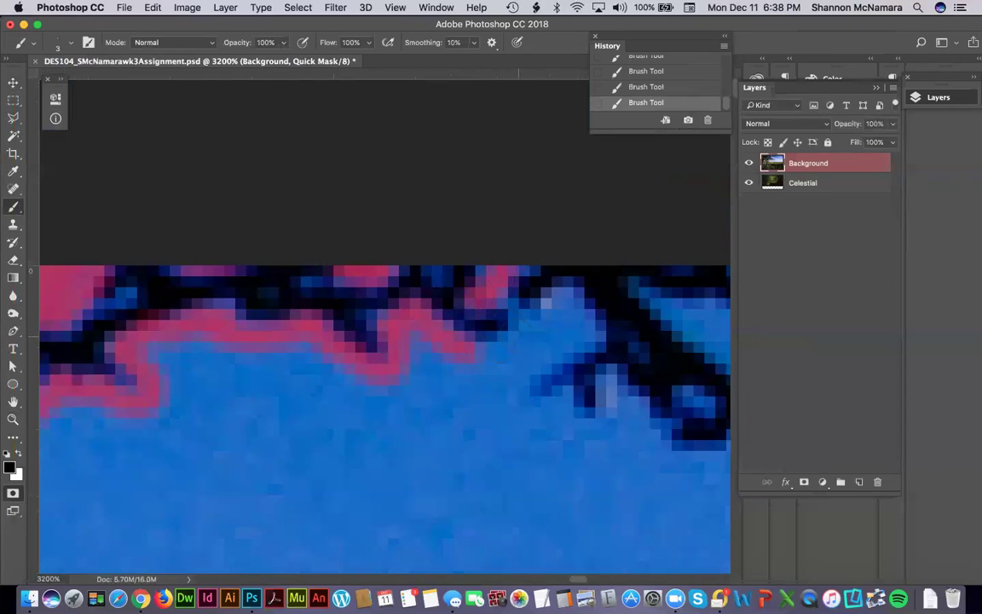
{"action": "left_click_drag", "start_coordinate": [499, 359], "coordinate": [546, 340]}
{"action": "mouse_move", "coordinate": [512, 408]}
{"action": "left_mouse_down"}
{"action": "mouse_move", "coordinate": [558, 411]}
{"action": "mouse_move", "coordinate": [604, 432]}
{"action": "mouse_move", "coordinate": [593, 398]}
{"action": "mouse_move", "coordinate": [609, 386]}
{"action": "mouse_move", "coordinate": [640, 438]}
{"action": "mouse_move", "coordinate": [441, 342]}
{"action": "mouse_move", "coordinate": [397, 346]}
{"action": "mouse_move", "coordinate": [426, 335]}
{"action": "mouse_move", "coordinate": [456, 356]}
{"action": "left_mouse_up"}
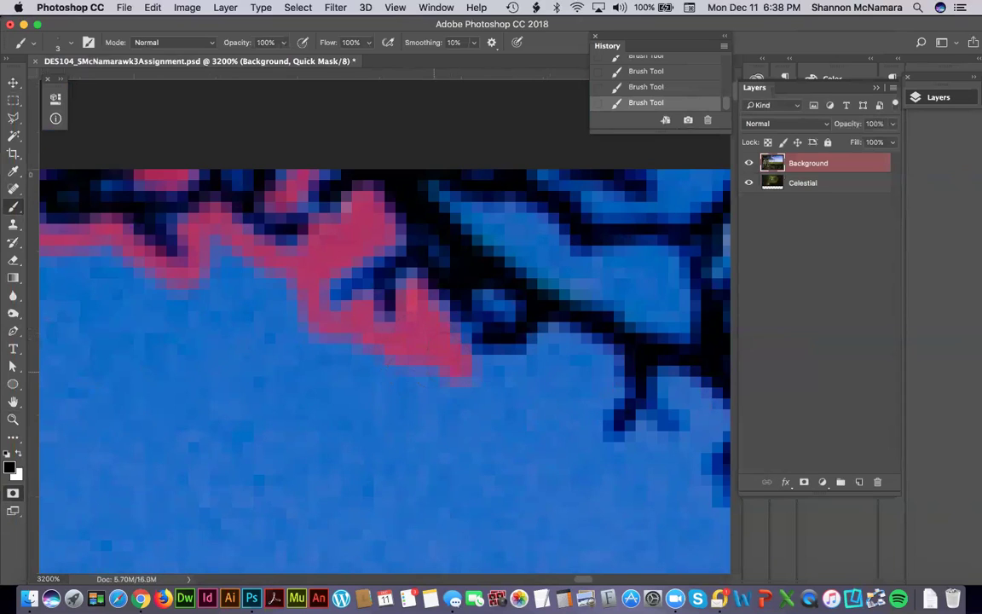
{"action": "mouse_move", "coordinate": [460, 362]}
{"action": "left_mouse_down"}
{"action": "mouse_move", "coordinate": [533, 374]}
{"action": "mouse_move", "coordinate": [561, 332]}
{"action": "mouse_move", "coordinate": [614, 366]}
{"action": "left_mouse_up"}
{"action": "left_click_drag", "start_coordinate": [577, 422], "coordinate": [524, 328]}
Mask the small sky blobs along the upper branch and the image's top edge.
{"action": "left_click", "coordinate": [490, 296]}
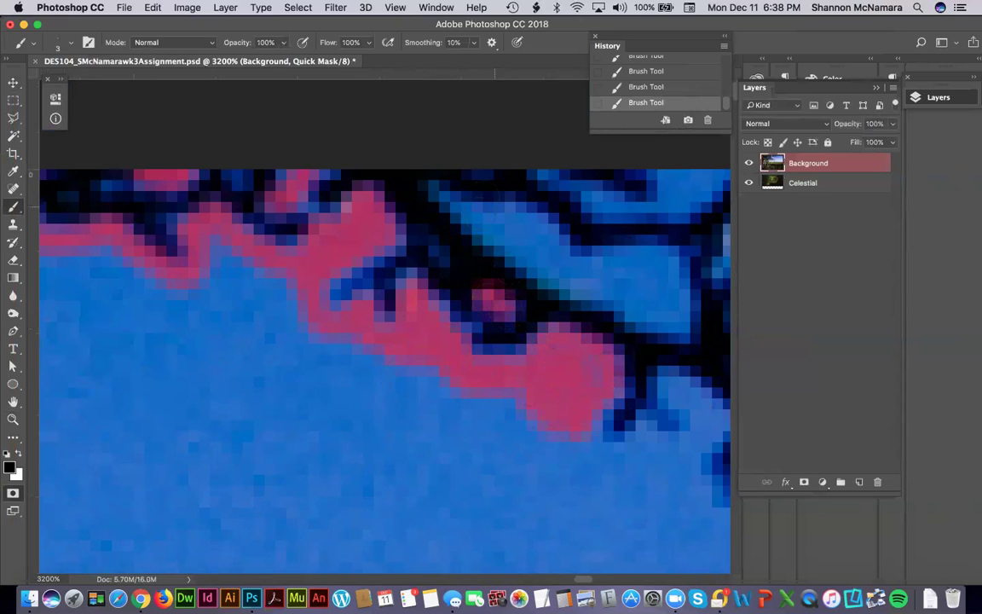
{"action": "left_click_drag", "start_coordinate": [456, 200], "coordinate": [525, 224]}
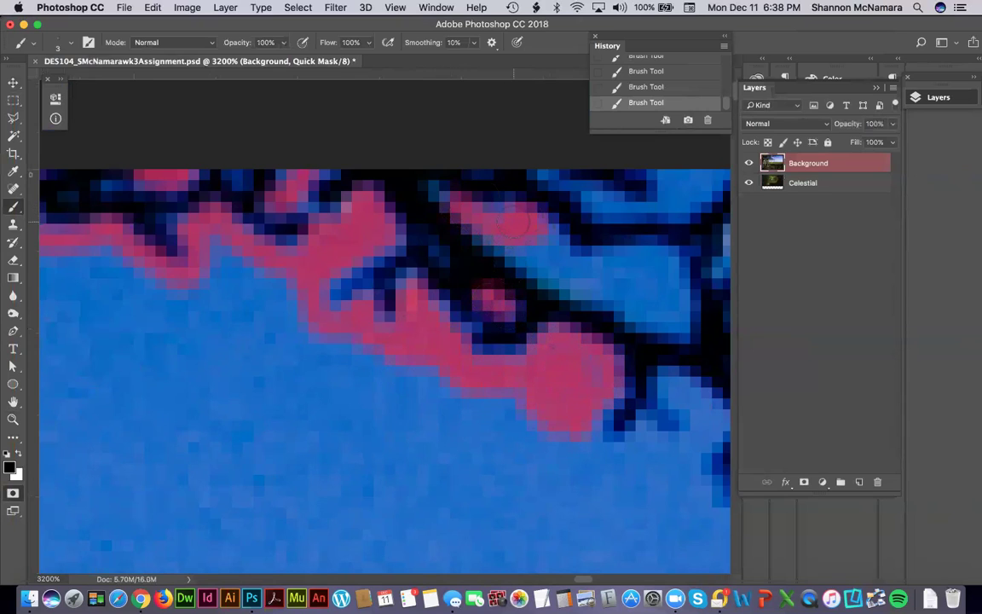
{"action": "left_click_drag", "start_coordinate": [502, 241], "coordinate": [566, 271]}
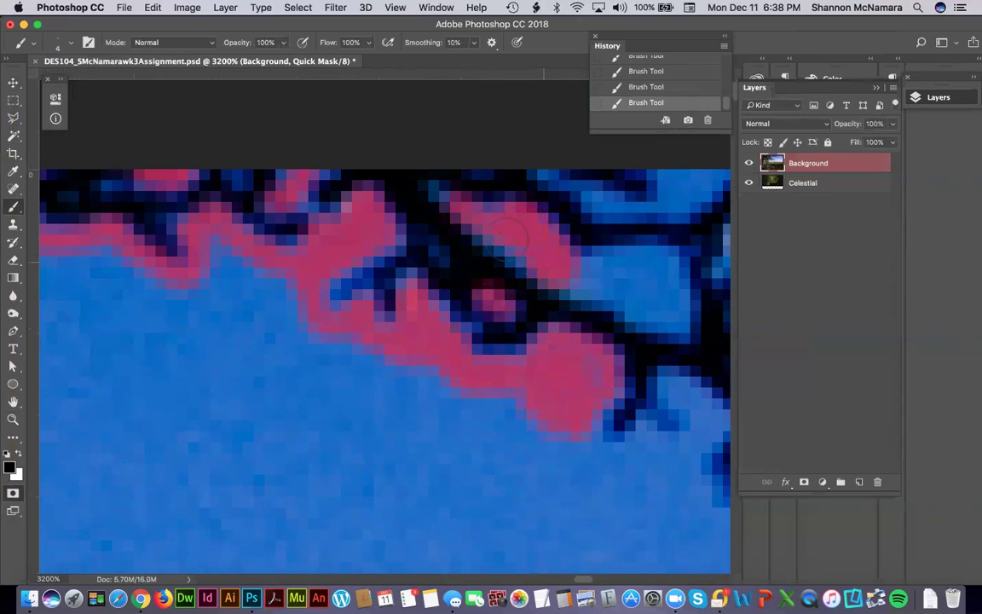
{"action": "mouse_move", "coordinate": [511, 224]}
{"action": "left_mouse_down"}
{"action": "mouse_move", "coordinate": [601, 219]}
{"action": "mouse_move", "coordinate": [669, 300]}
{"action": "mouse_move", "coordinate": [580, 276]}
{"action": "left_mouse_up"}
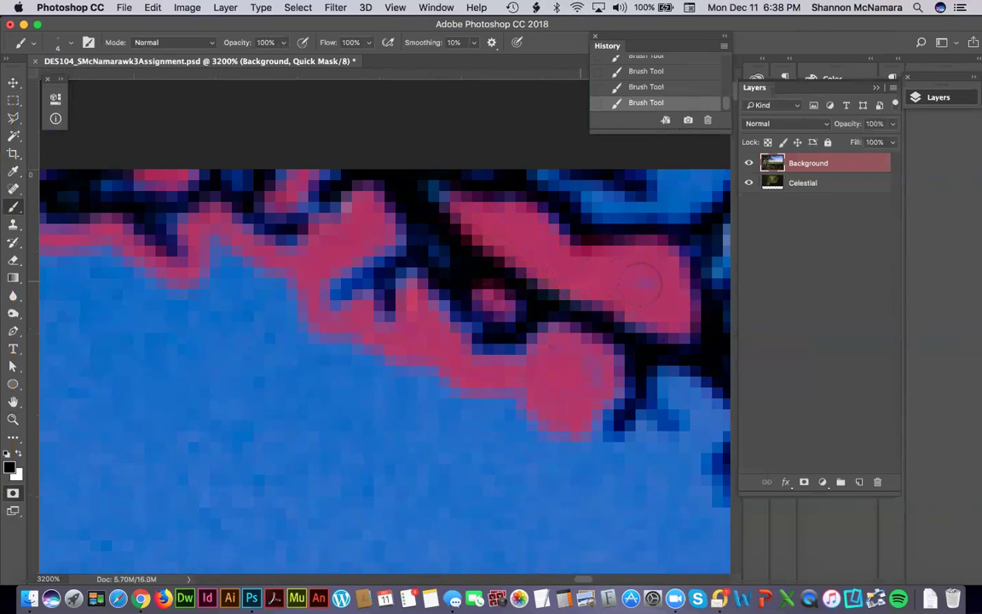
{"action": "mouse_move", "coordinate": [586, 412]}
{"action": "left_mouse_down"}
{"action": "mouse_move", "coordinate": [393, 382]}
{"action": "mouse_move", "coordinate": [394, 448]}
{"action": "mouse_move", "coordinate": [450, 437]}
{"action": "mouse_move", "coordinate": [397, 430]}
{"action": "mouse_move", "coordinate": [438, 429]}
{"action": "mouse_move", "coordinate": [465, 405]}
{"action": "mouse_move", "coordinate": [472, 427]}
{"action": "mouse_move", "coordinate": [522, 391]}
{"action": "mouse_move", "coordinate": [481, 356]}
{"action": "left_mouse_up"}
{"action": "left_click_drag", "start_coordinate": [533, 256], "coordinate": [502, 359]}
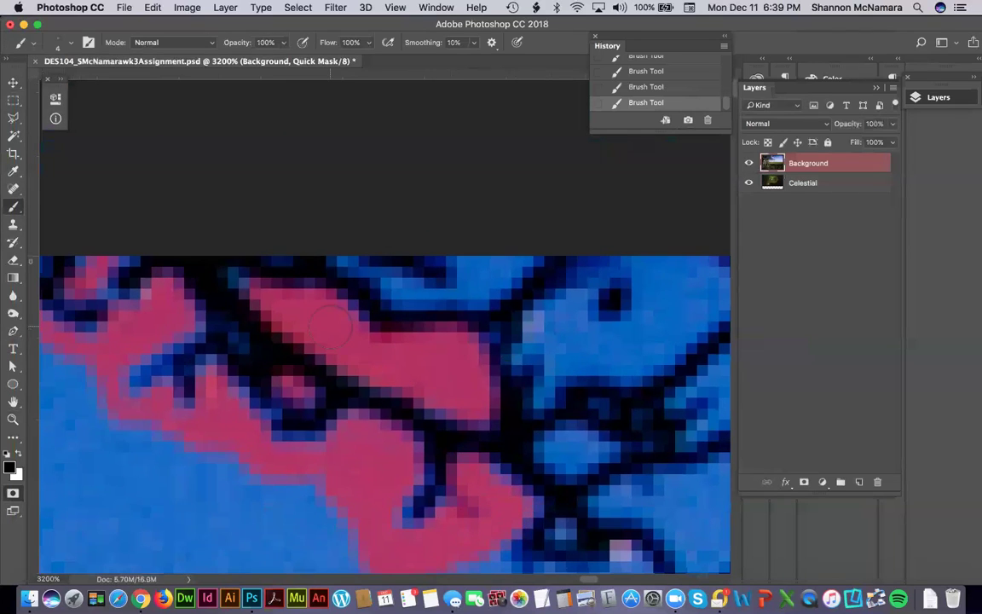
{"action": "mouse_move", "coordinate": [307, 276]}
{"action": "left_mouse_down"}
{"action": "mouse_move", "coordinate": [448, 274]}
{"action": "mouse_move", "coordinate": [530, 256]}
{"action": "left_mouse_up"}
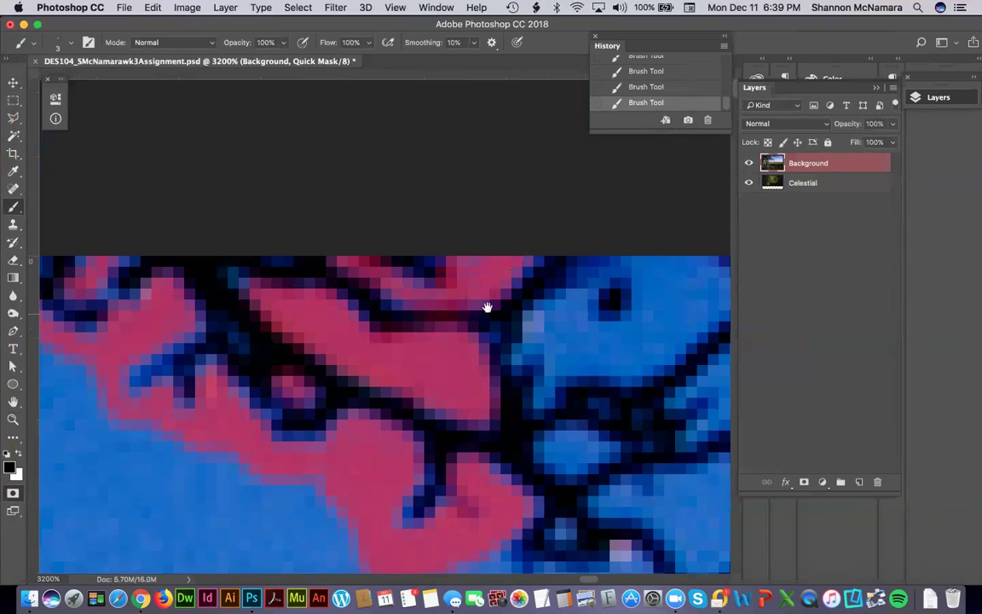
Fill the sky gaps between the upper branches and around the central branch's rightmost tips.
{"action": "left_click_drag", "start_coordinate": [487, 307], "coordinate": [410, 307]}
{"action": "mouse_move", "coordinate": [463, 249]}
{"action": "left_mouse_down"}
{"action": "mouse_move", "coordinate": [398, 284]}
{"action": "mouse_move", "coordinate": [349, 336]}
{"action": "mouse_move", "coordinate": [367, 376]}
{"action": "mouse_move", "coordinate": [391, 346]}
{"action": "mouse_move", "coordinate": [474, 346]}
{"action": "mouse_move", "coordinate": [392, 300]}
{"action": "mouse_move", "coordinate": [385, 307]}
{"action": "mouse_move", "coordinate": [379, 342]}
{"action": "mouse_move", "coordinate": [394, 317]}
{"action": "mouse_move", "coordinate": [462, 318]}
{"action": "mouse_move", "coordinate": [475, 243]}
{"action": "mouse_move", "coordinate": [484, 315]}
{"action": "mouse_move", "coordinate": [511, 289]}
{"action": "mouse_move", "coordinate": [521, 246]}
{"action": "mouse_move", "coordinate": [561, 283]}
{"action": "mouse_move", "coordinate": [480, 341]}
{"action": "left_mouse_up"}
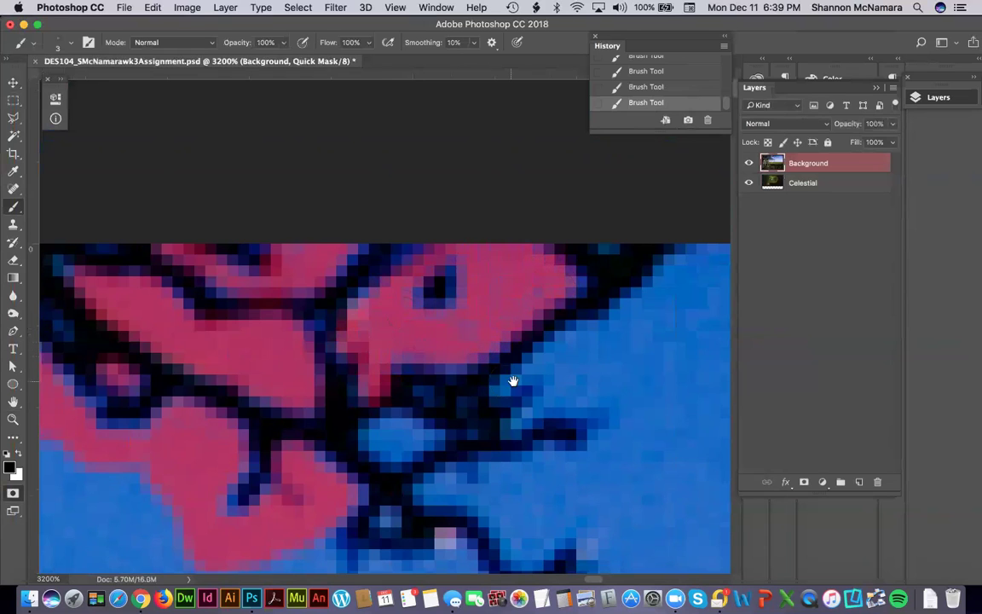
{"action": "scroll", "coordinate": [512, 380], "scroll_direction": "down", "scroll_amount": 5}
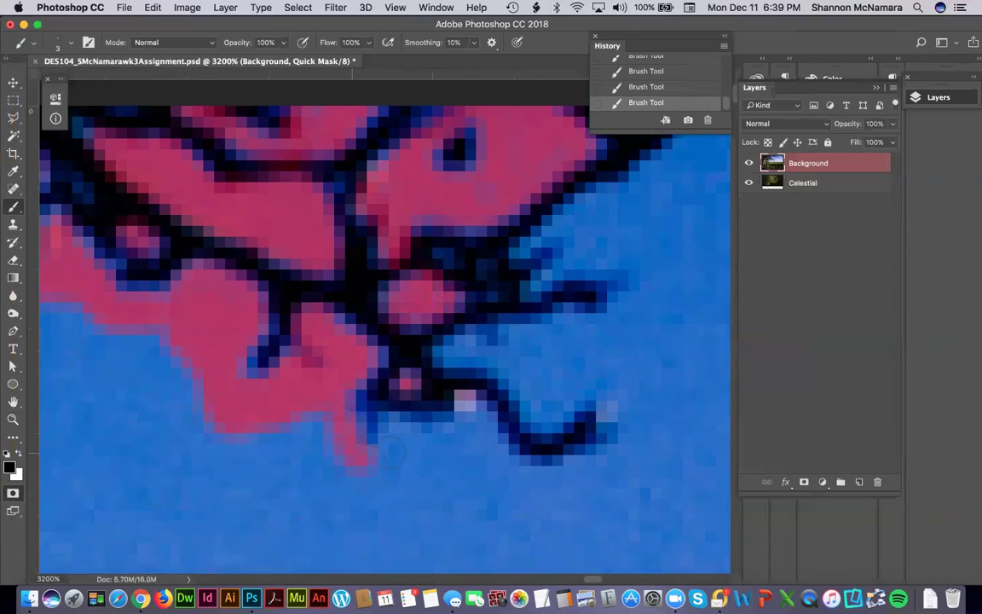
{"action": "left_click_drag", "start_coordinate": [452, 428], "coordinate": [468, 410]}
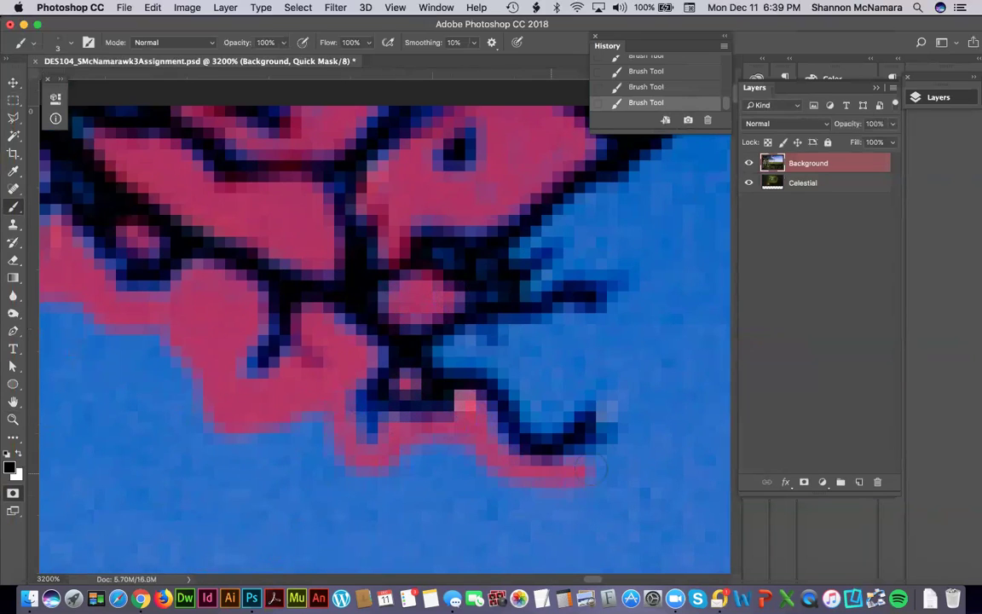
{"action": "left_click_drag", "start_coordinate": [460, 351], "coordinate": [436, 331]}
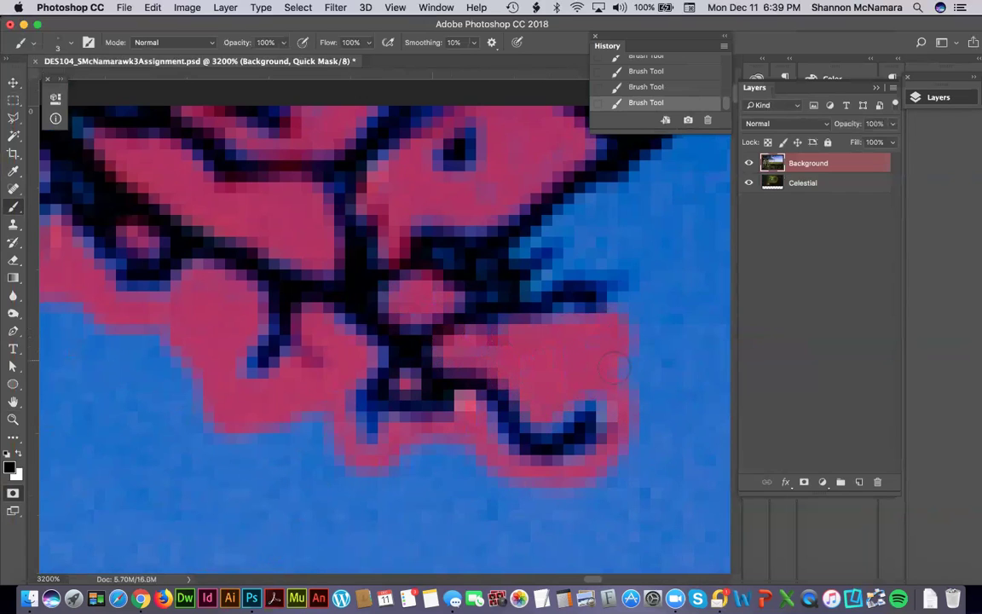
{"action": "left_click_drag", "start_coordinate": [559, 332], "coordinate": [444, 400]}
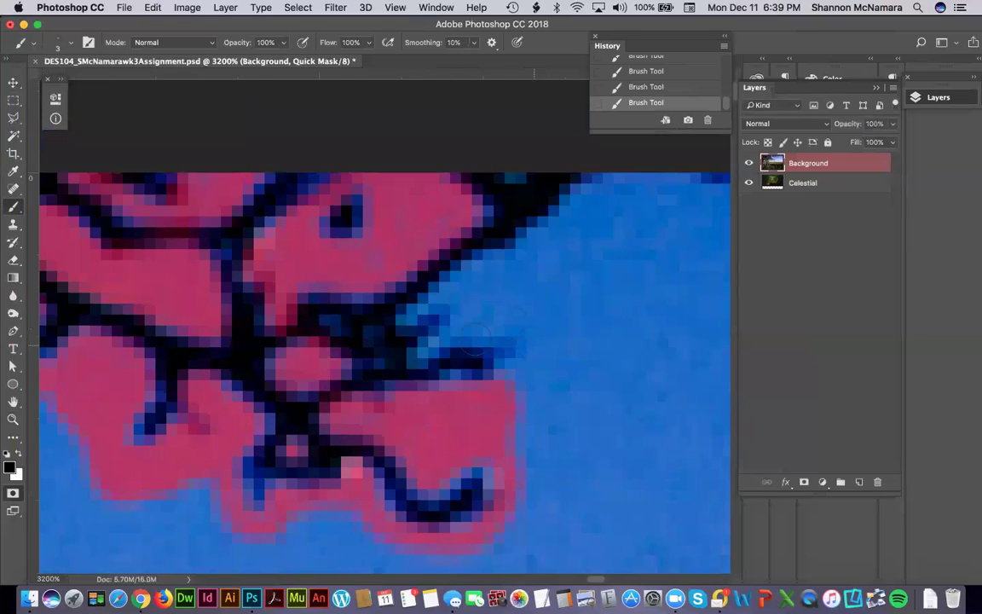
{"action": "mouse_move", "coordinate": [416, 351]}
{"action": "left_mouse_down"}
{"action": "mouse_move", "coordinate": [485, 320]}
{"action": "mouse_move", "coordinate": [521, 321]}
{"action": "mouse_move", "coordinate": [518, 390]}
{"action": "left_mouse_up"}
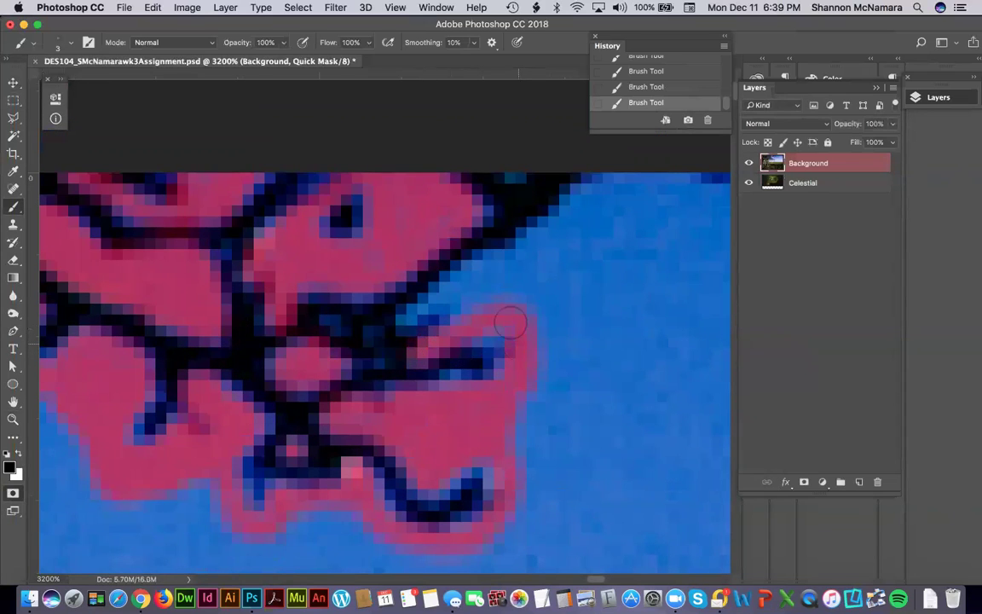
{"action": "mouse_move", "coordinate": [464, 299]}
{"action": "left_mouse_down"}
{"action": "mouse_move", "coordinate": [572, 226]}
{"action": "mouse_move", "coordinate": [590, 192]}
{"action": "mouse_move", "coordinate": [519, 254]}
{"action": "mouse_move", "coordinate": [623, 183]}
{"action": "mouse_move", "coordinate": [418, 238]}
{"action": "left_mouse_up"}
{"action": "left_click_drag", "start_coordinate": [614, 238], "coordinate": [313, 283]}
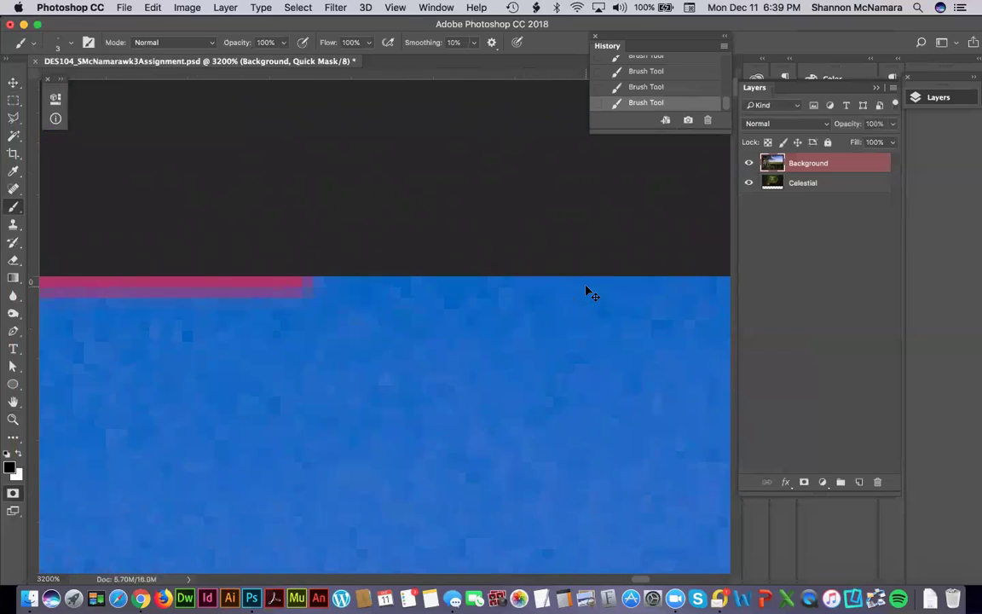
Brush a thin Quick Mask line just above the distant hills on the right horizon.
{"action": "key", "text": "super+minus"}
{"action": "key", "text": "super+minus"}
{"action": "key", "text": "super+minus"}
{"action": "key", "text": "super+minus"}
{"action": "key", "text": "super+minus"}
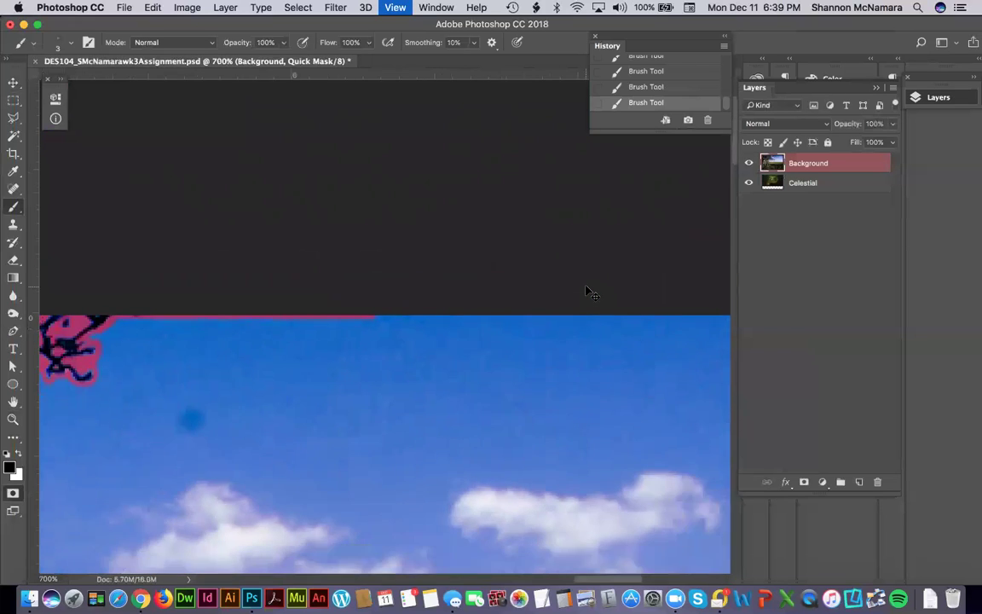
{"action": "key", "text": "super+minus"}
{"action": "key", "text": "super+minus"}
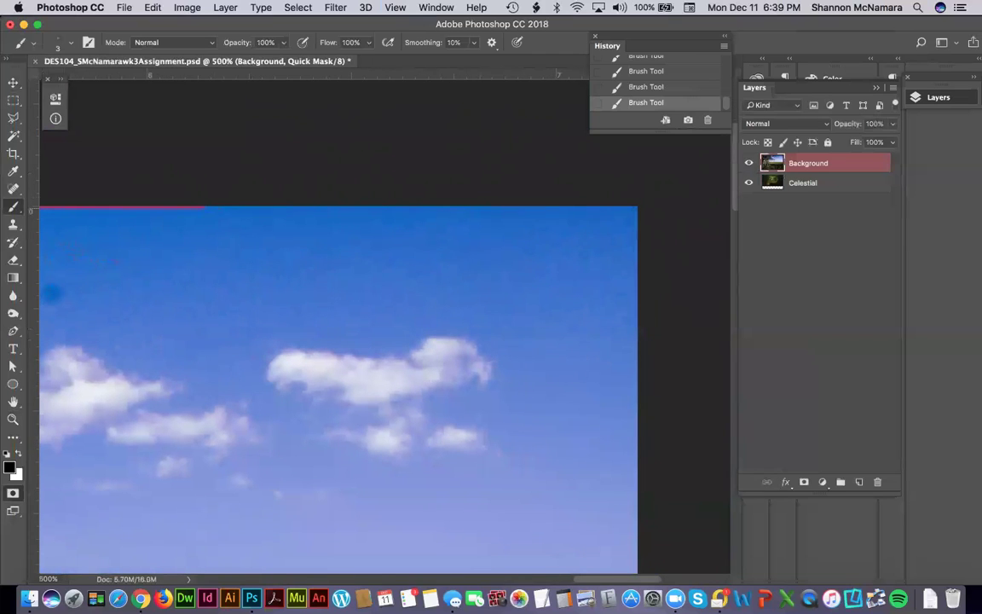
{"action": "scroll", "coordinate": [620, 180], "scroll_direction": "down", "scroll_amount": 10}
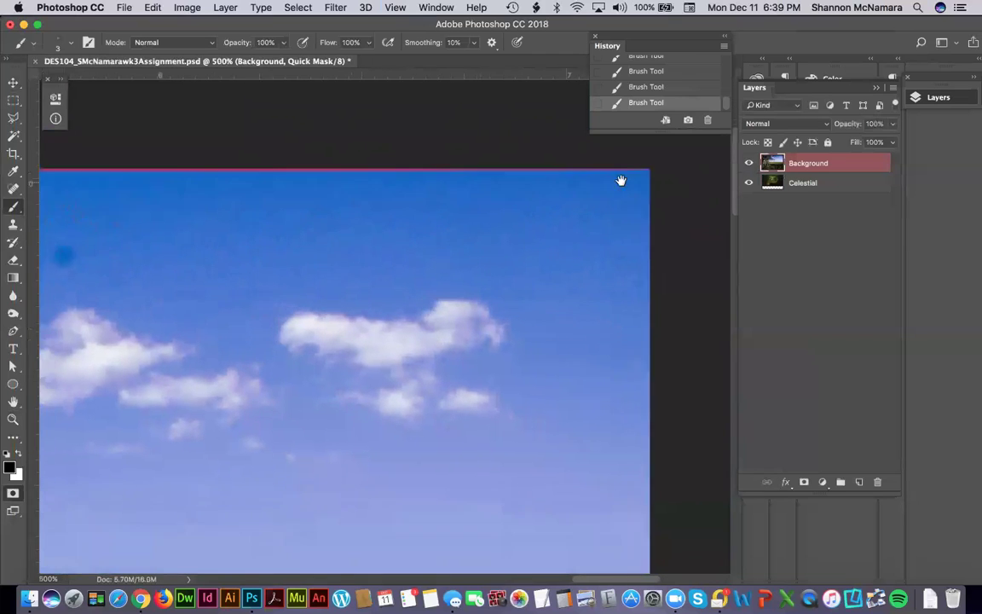
{"action": "scroll", "coordinate": [577, 265], "scroll_direction": "down", "scroll_amount": 5}
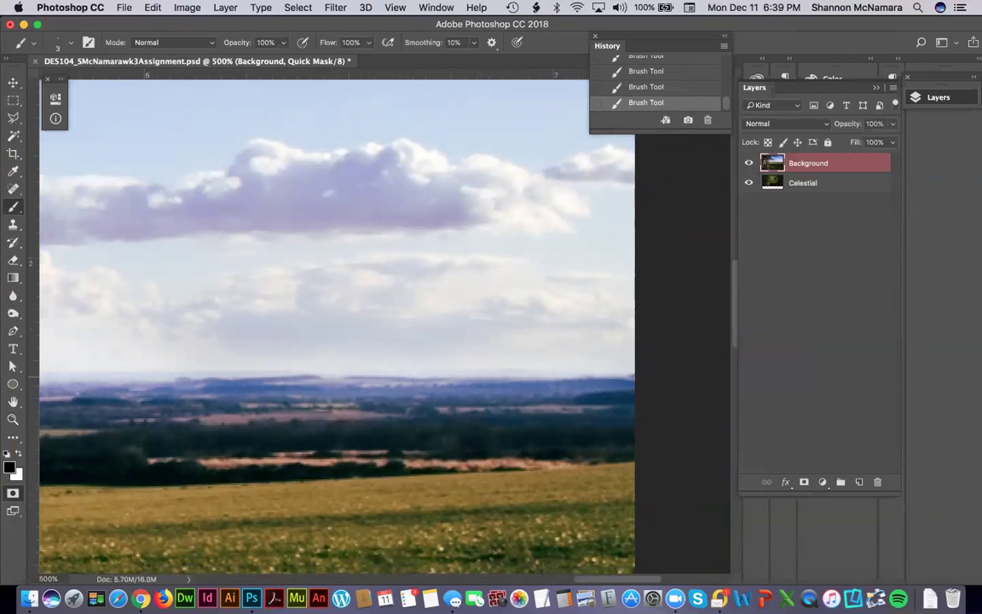
{"action": "key", "text": "z"}
{"action": "left_click_drag", "start_coordinate": [565, 368], "coordinate": [644, 398]}
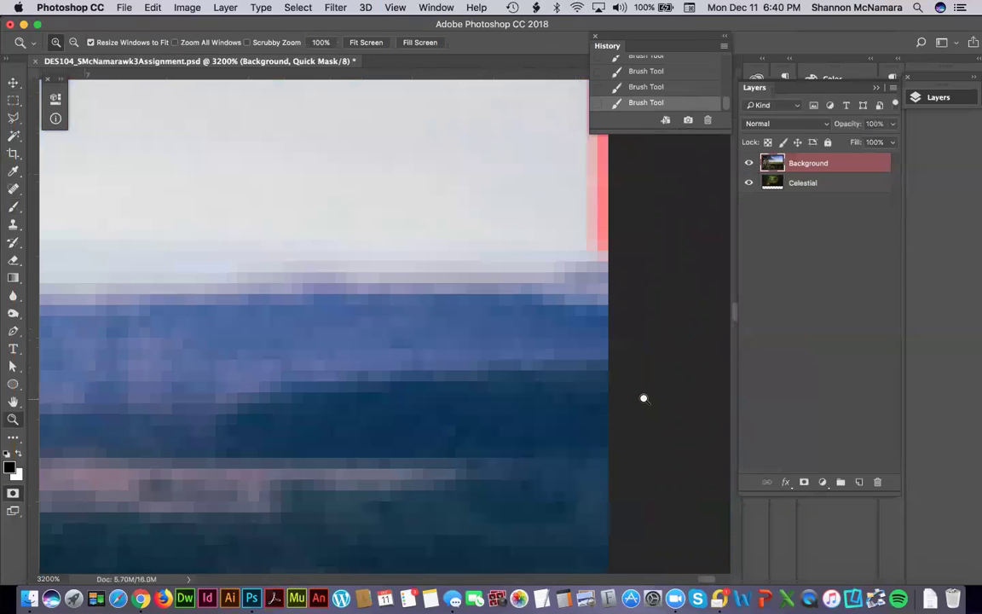
{"action": "key", "text": "b"}
{"action": "mouse_move", "coordinate": [594, 242]}
{"action": "left_mouse_down"}
{"action": "mouse_move", "coordinate": [474, 251]}
{"action": "mouse_move", "coordinate": [234, 237]}
{"action": "left_mouse_up"}
{"action": "mouse_move", "coordinate": [349, 240]}
{"action": "left_mouse_down"}
{"action": "mouse_move", "coordinate": [571, 257]}
{"action": "mouse_move", "coordinate": [377, 257]}
{"action": "mouse_move", "coordinate": [226, 239]}
{"action": "mouse_move", "coordinate": [633, 267]}
{"action": "mouse_move", "coordinate": [326, 263]}
{"action": "mouse_move", "coordinate": [228, 271]}
{"action": "mouse_move", "coordinate": [630, 281]}
{"action": "mouse_move", "coordinate": [160, 284]}
{"action": "mouse_move", "coordinate": [629, 287]}
{"action": "mouse_move", "coordinate": [599, 291]}
{"action": "mouse_move", "coordinate": [203, 283]}
{"action": "mouse_move", "coordinate": [125, 292]}
{"action": "left_mouse_up"}
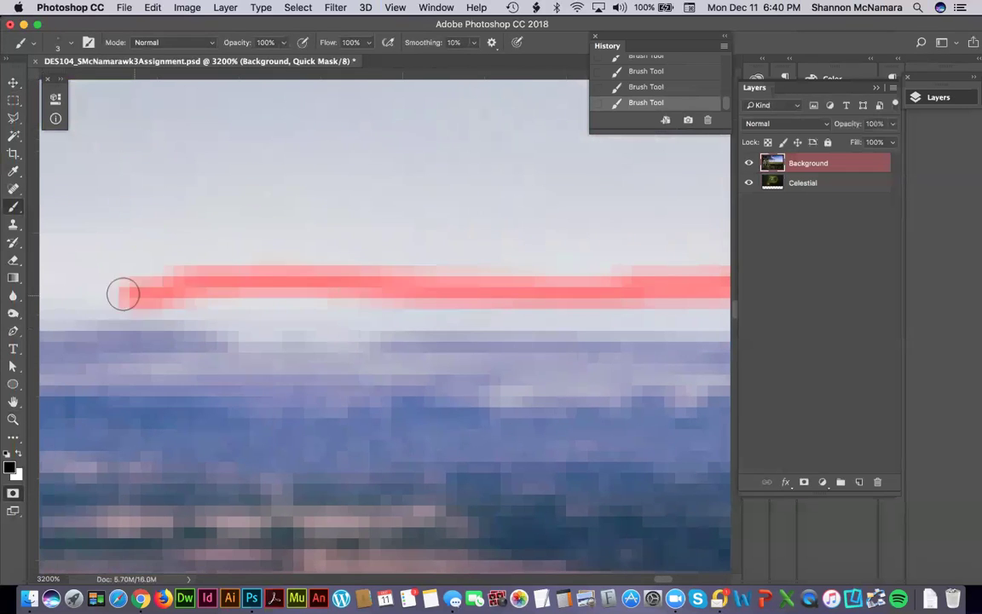
{"action": "mouse_move", "coordinate": [390, 300]}
{"action": "left_mouse_down"}
{"action": "mouse_move", "coordinate": [579, 321]}
{"action": "mouse_move", "coordinate": [184, 304]}
{"action": "mouse_move", "coordinate": [590, 325]}
{"action": "mouse_move", "coordinate": [611, 314]}
{"action": "mouse_move", "coordinate": [486, 333]}
{"action": "mouse_move", "coordinate": [173, 333]}
{"action": "mouse_move", "coordinate": [535, 310]}
{"action": "mouse_move", "coordinate": [650, 314]}
{"action": "mouse_move", "coordinate": [340, 322]}
{"action": "mouse_move", "coordinate": [156, 310]}
{"action": "mouse_move", "coordinate": [657, 319]}
{"action": "mouse_move", "coordinate": [322, 320]}
{"action": "left_mouse_up"}
{"action": "key", "text": "super+0"}
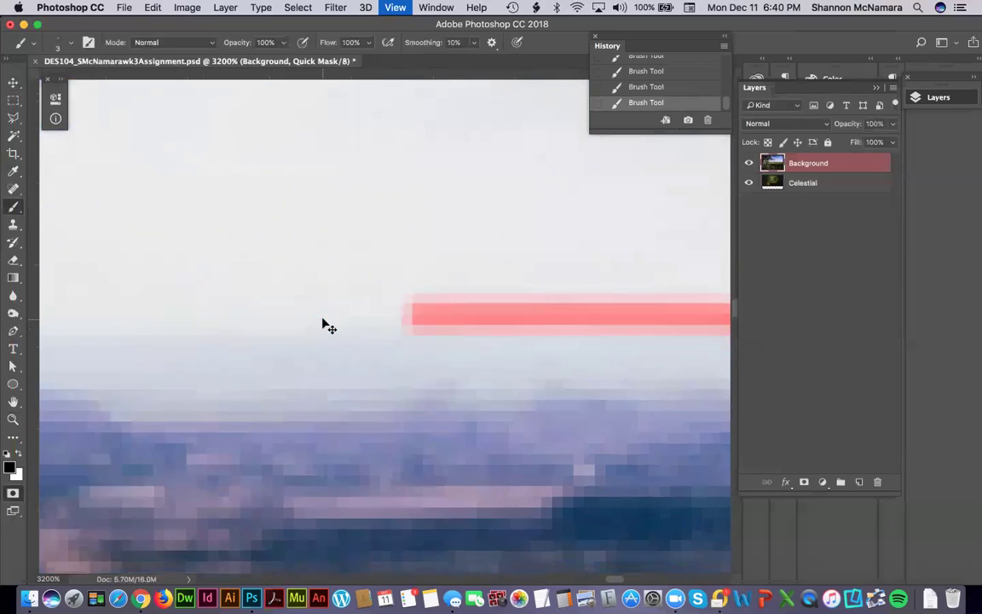
Zoom in on the right horizon and extend the mask line leftward in straight segments.
{"action": "key", "text": "z"}
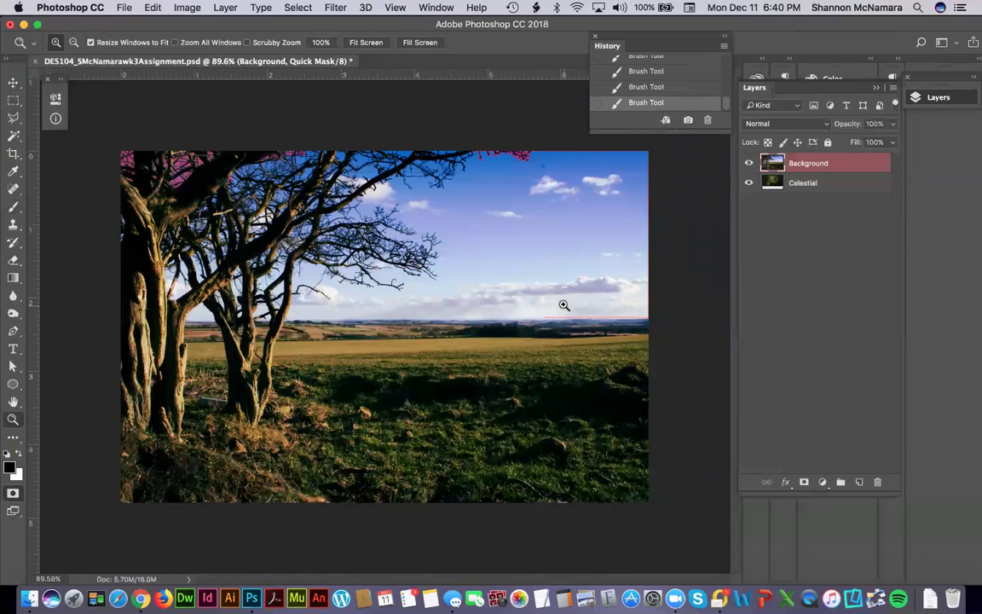
{"action": "left_click_drag", "start_coordinate": [525, 314], "coordinate": [575, 331]}
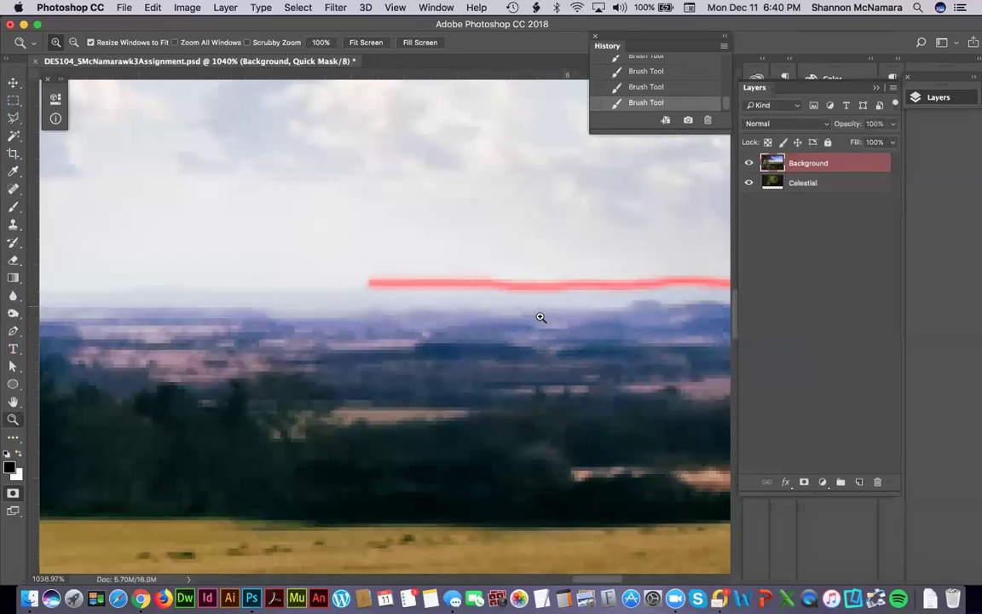
{"action": "key", "text": "b"}
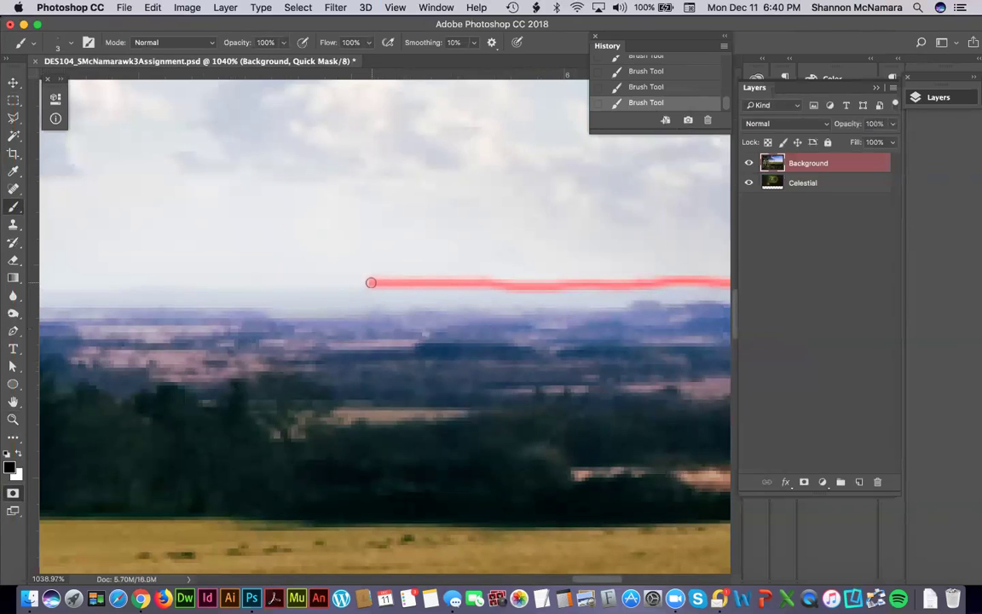
{"action": "left_click_drag", "start_coordinate": [240, 285], "coordinate": [486, 268]}
{"action": "left_click", "coordinate": [427, 268], "text": "shift"}
{"action": "mouse_move", "coordinate": [416, 272]}
{"action": "left_mouse_down"}
{"action": "mouse_move", "coordinate": [391, 289]}
{"action": "mouse_move", "coordinate": [560, 274]}
{"action": "left_mouse_up"}
{"action": "left_click", "coordinate": [316, 268], "text": "shift"}
{"action": "left_click_drag", "start_coordinate": [212, 277], "coordinate": [569, 277]}
{"action": "left_click", "coordinate": [305, 276], "text": "shift"}
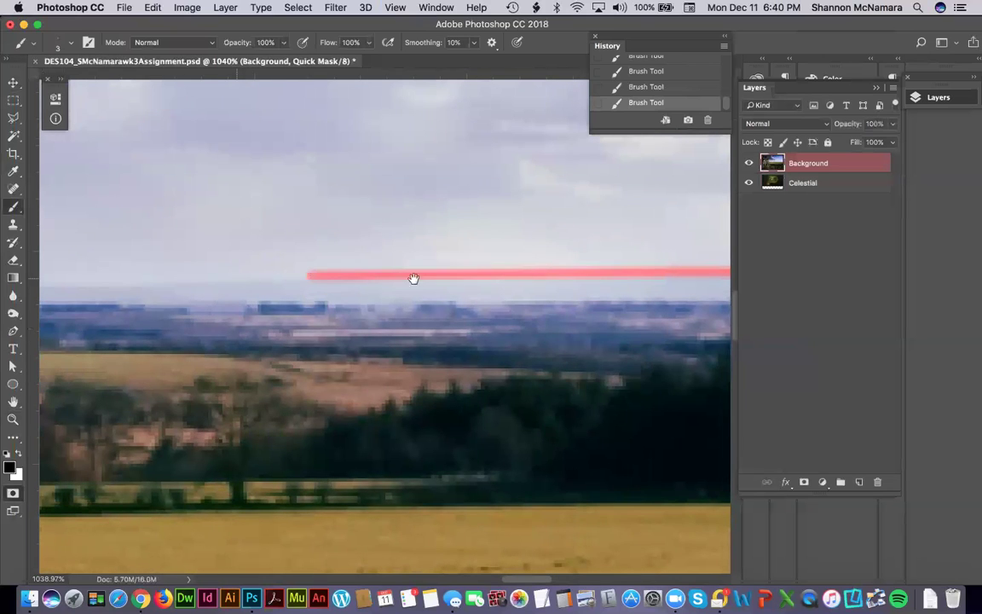
{"action": "left_click_drag", "start_coordinate": [413, 278], "coordinate": [468, 285]}
{"action": "mouse_move", "coordinate": [651, 276]}
{"action": "left_mouse_down"}
{"action": "mouse_move", "coordinate": [415, 289]}
{"action": "mouse_move", "coordinate": [307, 279]}
{"action": "left_mouse_up"}
Continue the straight horizon mask line leftward over the distant treetops.
{"action": "left_click_drag", "start_coordinate": [410, 288], "coordinate": [533, 299]}
{"action": "left_click", "coordinate": [276, 300], "text": "shift"}
{"action": "mouse_move", "coordinate": [277, 300]}
{"action": "left_mouse_down"}
{"action": "mouse_move", "coordinate": [449, 292]}
{"action": "mouse_move", "coordinate": [512, 300]}
{"action": "left_mouse_up"}
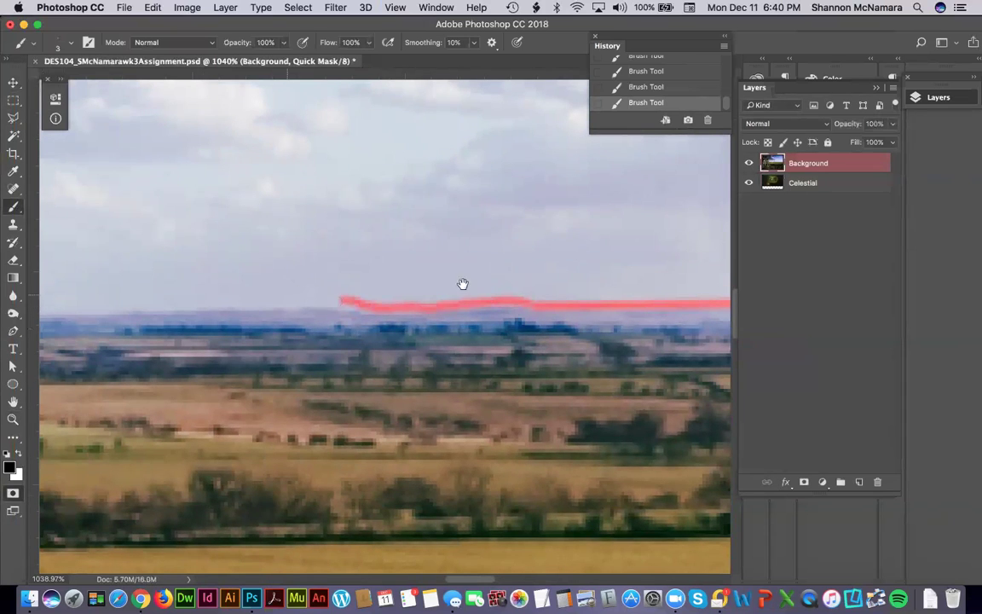
{"action": "left_click_drag", "start_coordinate": [462, 284], "coordinate": [669, 294]}
{"action": "left_click", "coordinate": [291, 299], "text": "shift"}
{"action": "left_click_drag", "start_coordinate": [195, 292], "coordinate": [511, 273]}
{"action": "left_click", "coordinate": [434, 288], "text": "shift"}
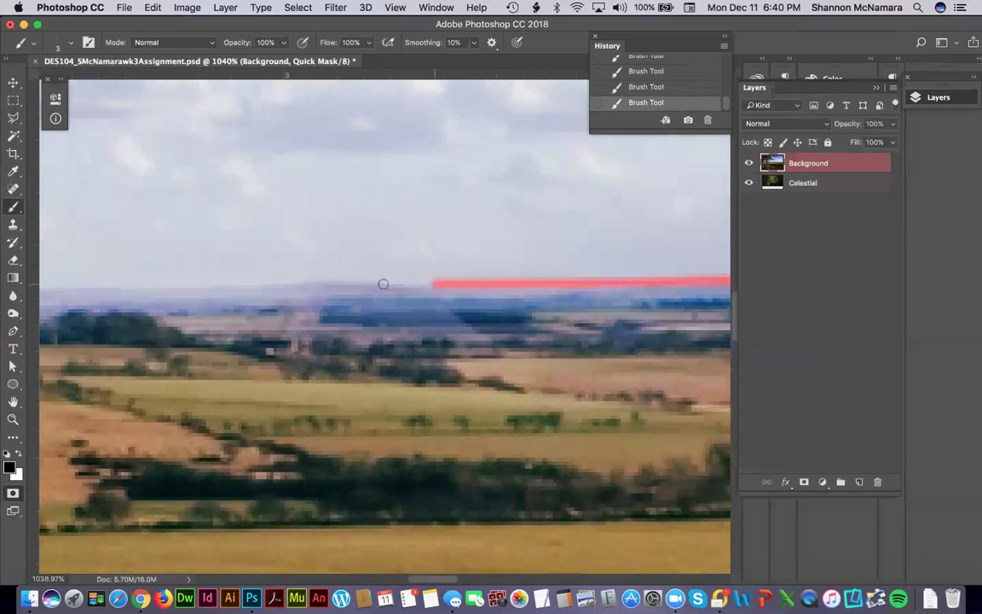
{"action": "left_click", "coordinate": [373, 277], "text": "shift"}
{"action": "left_click", "coordinate": [274, 278], "text": "shift"}
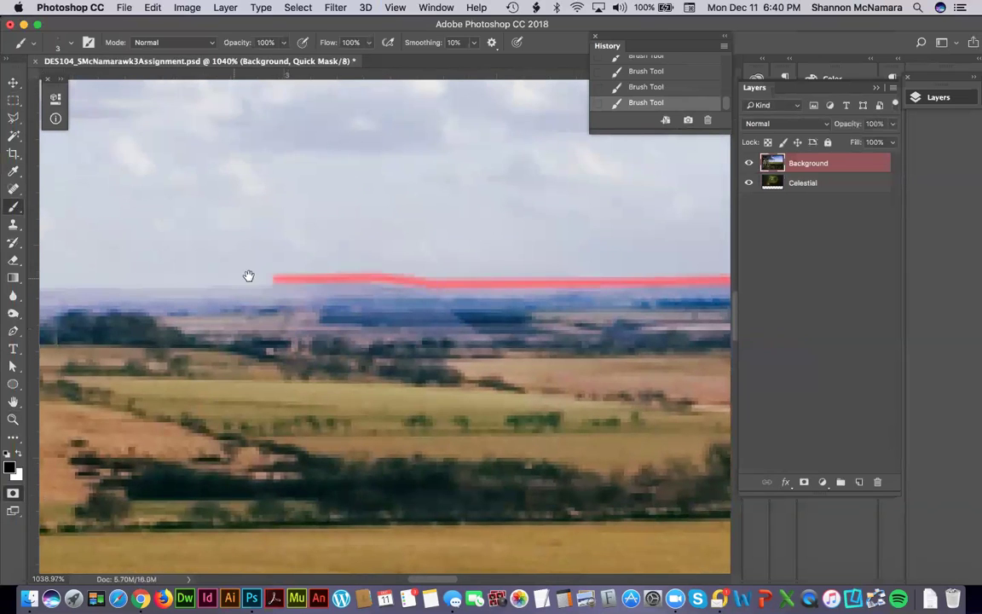
{"action": "left_click_drag", "start_coordinate": [247, 276], "coordinate": [522, 283]}
Run the horizon mask along the hilltops until it reaches the tree trunk.
{"action": "left_click", "coordinate": [509, 287], "text": "shift"}
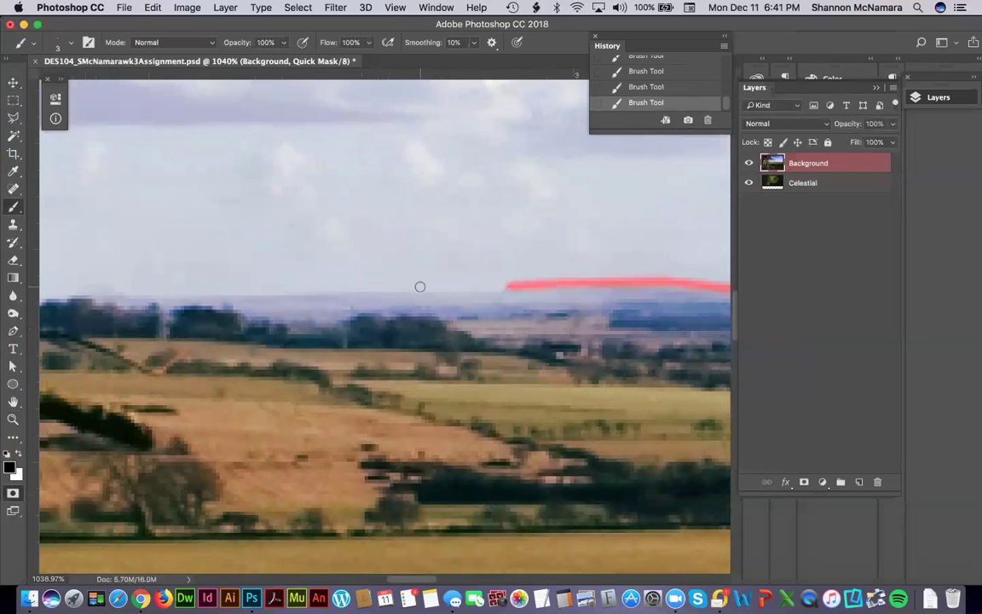
{"action": "left_click", "coordinate": [417, 286], "text": "shift"}
{"action": "left_click", "coordinate": [358, 288], "text": "shift"}
{"action": "left_click", "coordinate": [264, 290], "text": "shift"}
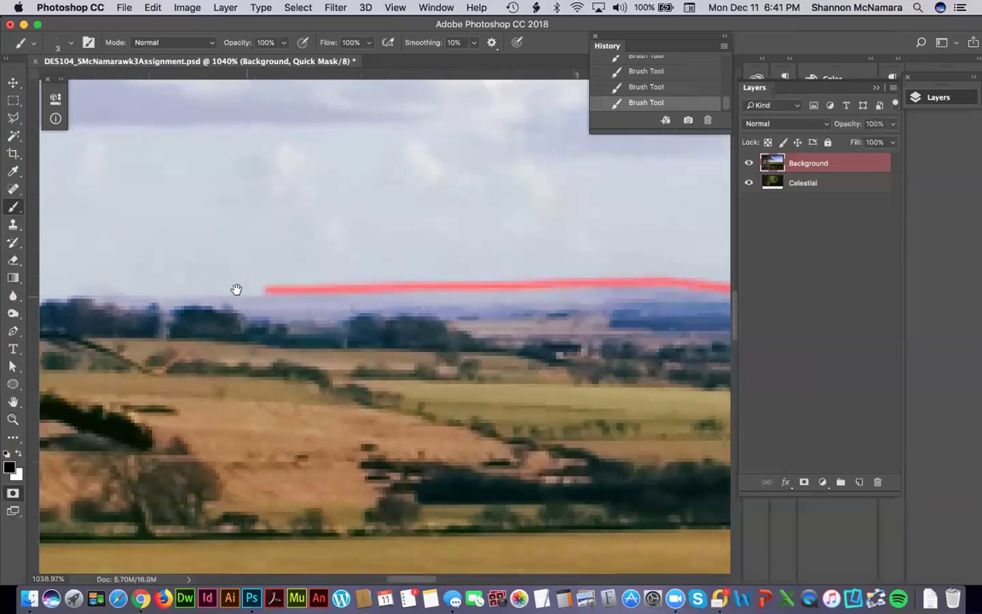
{"action": "left_click_drag", "start_coordinate": [234, 289], "coordinate": [537, 303]}
{"action": "left_click", "coordinate": [498, 306], "text": "shift"}
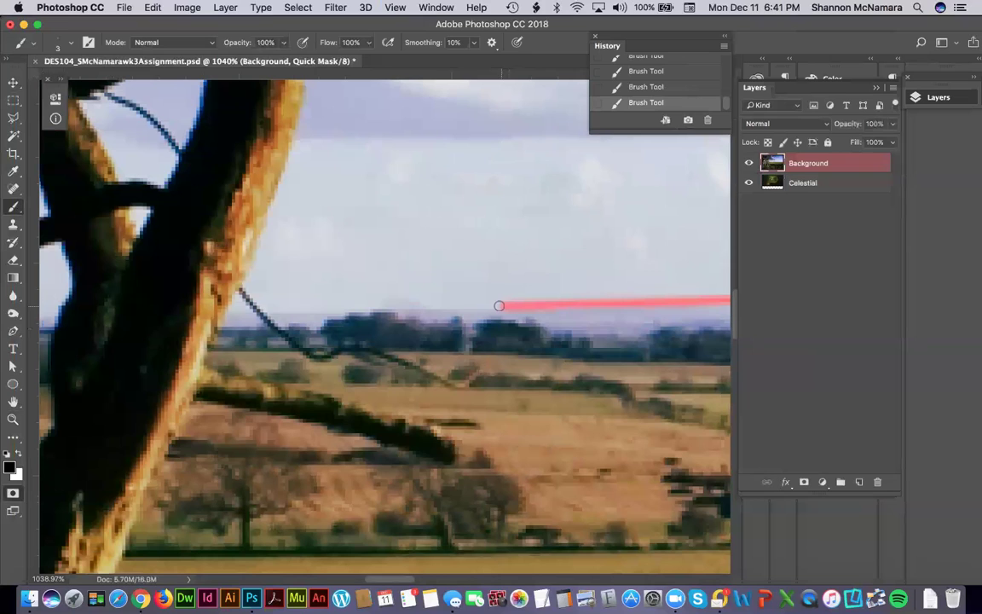
{"action": "left_click", "coordinate": [424, 305], "text": "shift"}
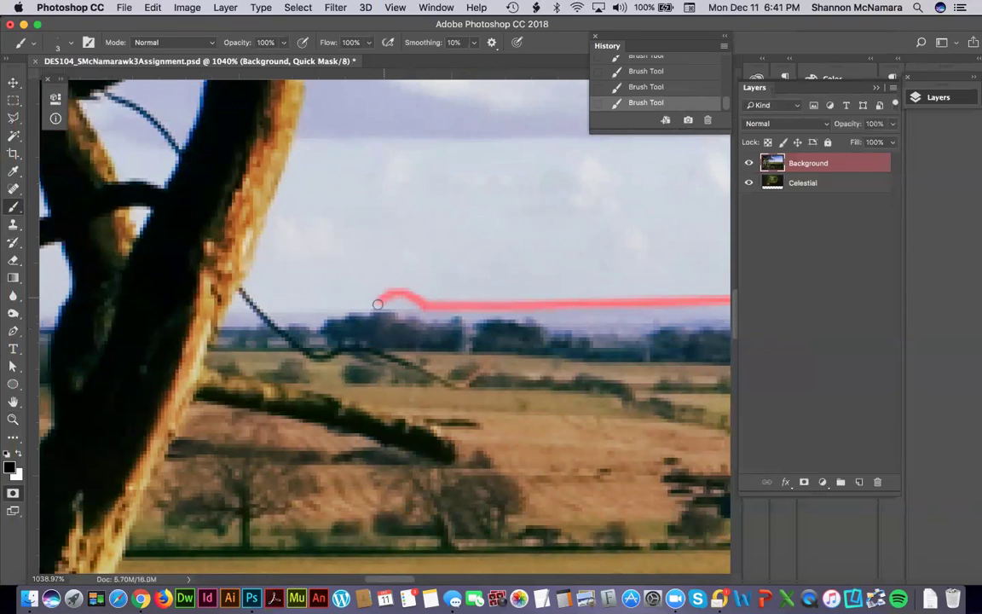
{"action": "left_click", "coordinate": [267, 310], "text": "shift"}
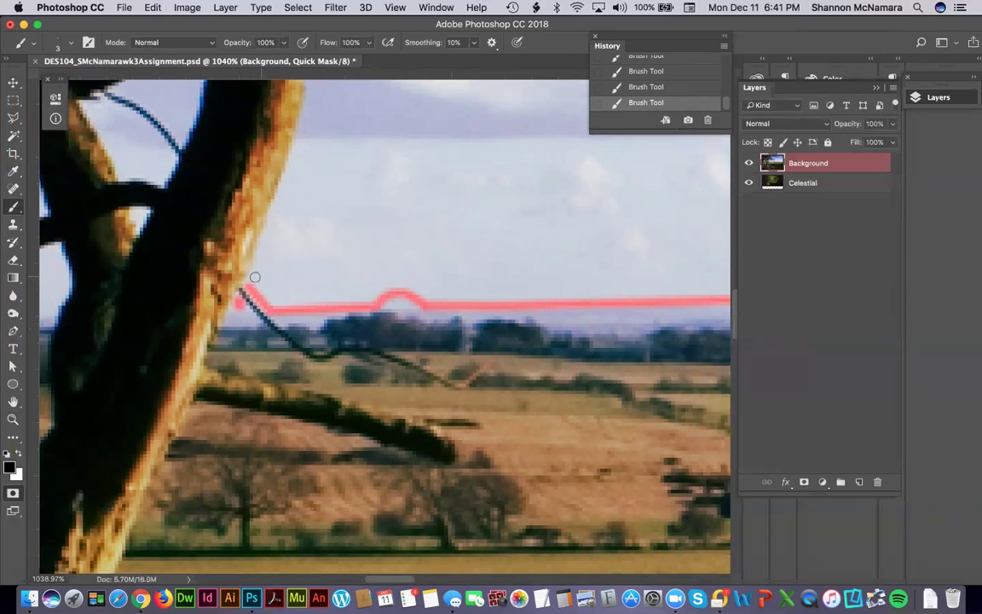
Magnify the trunk edge where the next mask stroke begins.
{"action": "scroll", "coordinate": [357, 329], "scroll_direction": "up", "scroll_amount": 5}
{"action": "scroll", "coordinate": [357, 329], "scroll_direction": "left", "scroll_amount": 4}
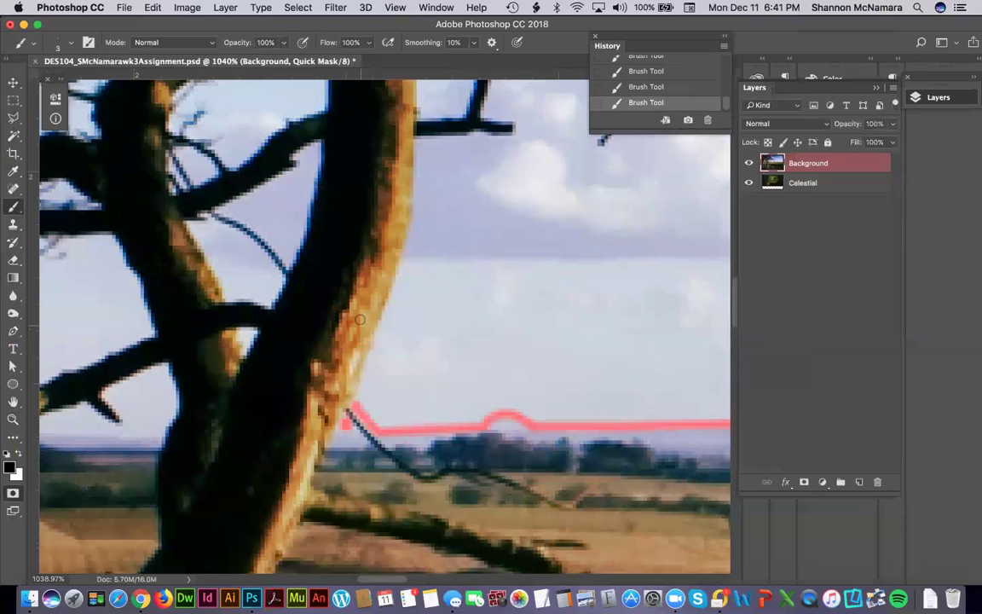
{"action": "key", "text": "z"}
{"action": "left_click_drag", "start_coordinate": [357, 357], "coordinate": [449, 409]}
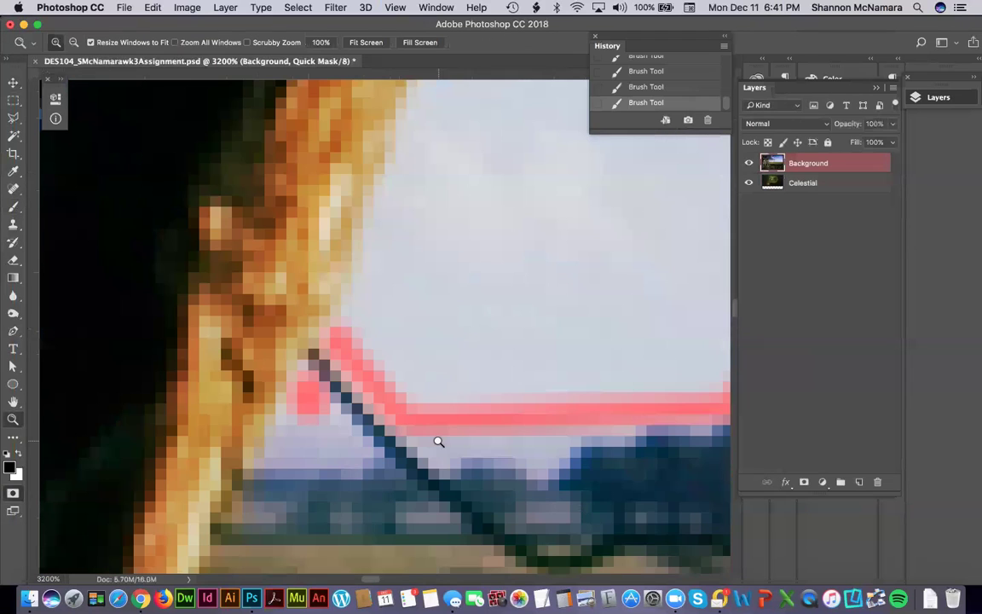
Paint Quick Mask up along the trunk's sunlit edge.
{"action": "key", "text": "b"}
{"action": "left_click_drag", "start_coordinate": [346, 342], "coordinate": [397, 182]}
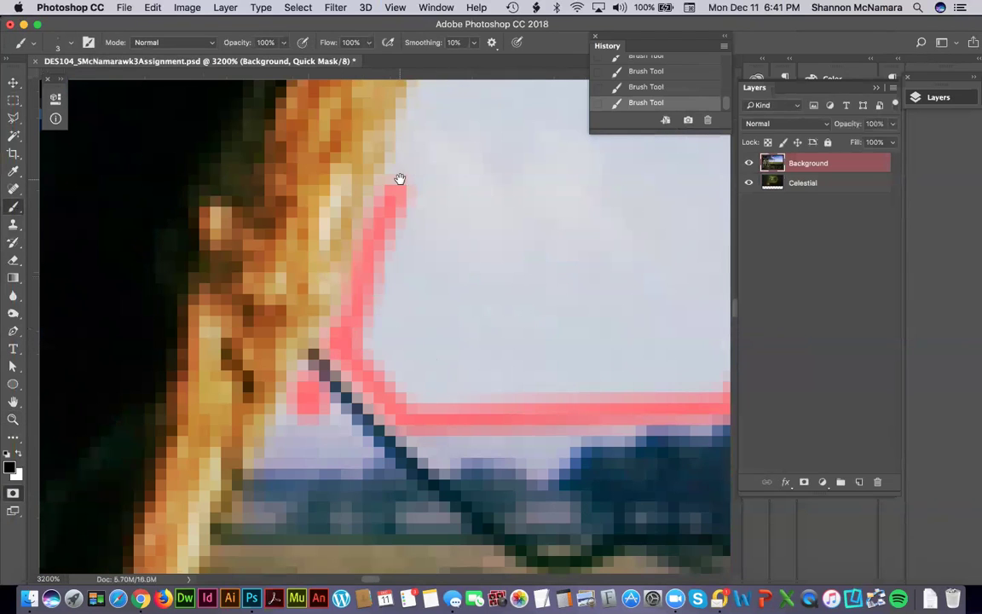
{"action": "left_click_drag", "start_coordinate": [385, 436], "coordinate": [382, 462]}
{"action": "scroll", "coordinate": [382, 461], "scroll_direction": "up", "scroll_amount": 10}
{"action": "mouse_move", "coordinate": [376, 500]}
{"action": "left_mouse_down"}
{"action": "mouse_move", "coordinate": [346, 535]}
{"action": "mouse_move", "coordinate": [368, 484]}
{"action": "mouse_move", "coordinate": [377, 415]}
{"action": "mouse_move", "coordinate": [438, 296]}
{"action": "left_mouse_up"}
{"action": "left_click_drag", "start_coordinate": [456, 223], "coordinate": [435, 405]}
{"action": "mouse_move", "coordinate": [410, 518]}
{"action": "left_mouse_down"}
{"action": "mouse_move", "coordinate": [466, 293]}
{"action": "mouse_move", "coordinate": [459, 483]}
{"action": "mouse_move", "coordinate": [464, 273]}
{"action": "left_mouse_up"}
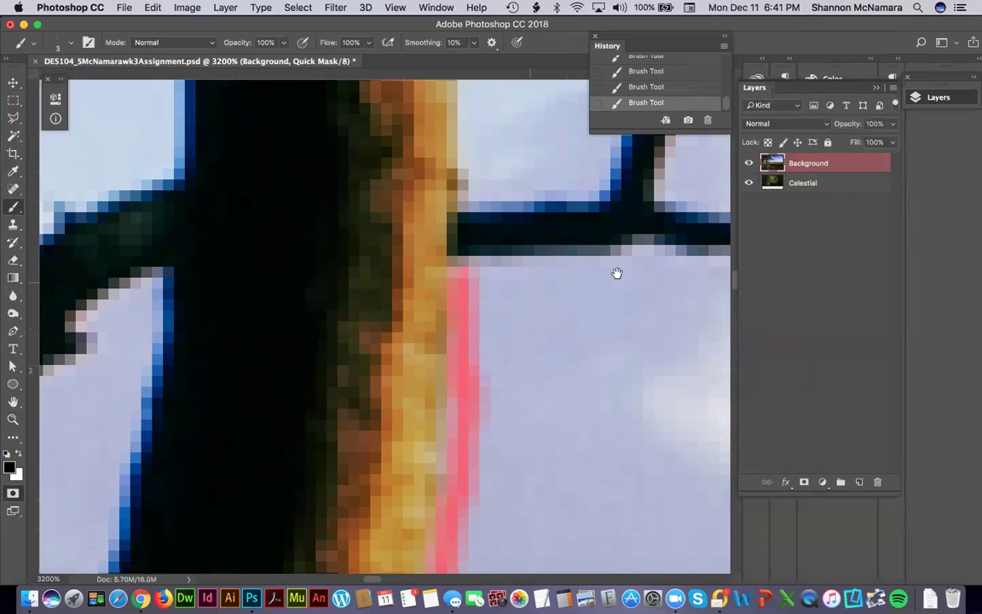
Mask beneath the dark branch and down both sides of the diagonal twig.
{"action": "left_click_drag", "start_coordinate": [617, 273], "coordinate": [373, 280]}
{"action": "mouse_move", "coordinate": [213, 280]}
{"action": "left_mouse_down"}
{"action": "mouse_move", "coordinate": [395, 280]}
{"action": "mouse_move", "coordinate": [401, 267]}
{"action": "mouse_move", "coordinate": [478, 280]}
{"action": "left_mouse_up"}
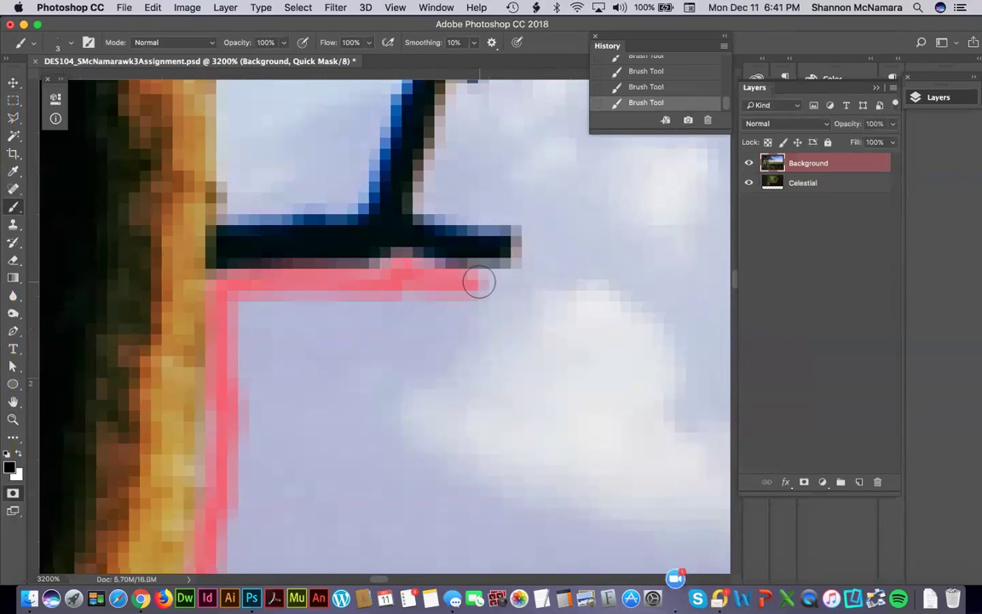
{"action": "mouse_move", "coordinate": [478, 286]}
{"action": "left_mouse_down"}
{"action": "mouse_move", "coordinate": [525, 270]}
{"action": "mouse_move", "coordinate": [532, 226]}
{"action": "mouse_move", "coordinate": [513, 210]}
{"action": "mouse_move", "coordinate": [429, 202]}
{"action": "mouse_move", "coordinate": [432, 314]}
{"action": "mouse_move", "coordinate": [401, 416]}
{"action": "mouse_move", "coordinate": [429, 285]}
{"action": "mouse_move", "coordinate": [487, 220]}
{"action": "mouse_move", "coordinate": [575, 210]}
{"action": "mouse_move", "coordinate": [657, 219]}
{"action": "mouse_move", "coordinate": [458, 225]}
{"action": "mouse_move", "coordinate": [490, 233]}
{"action": "mouse_move", "coordinate": [487, 245]}
{"action": "mouse_move", "coordinate": [502, 235]}
{"action": "mouse_move", "coordinate": [692, 321]}
{"action": "left_mouse_up"}
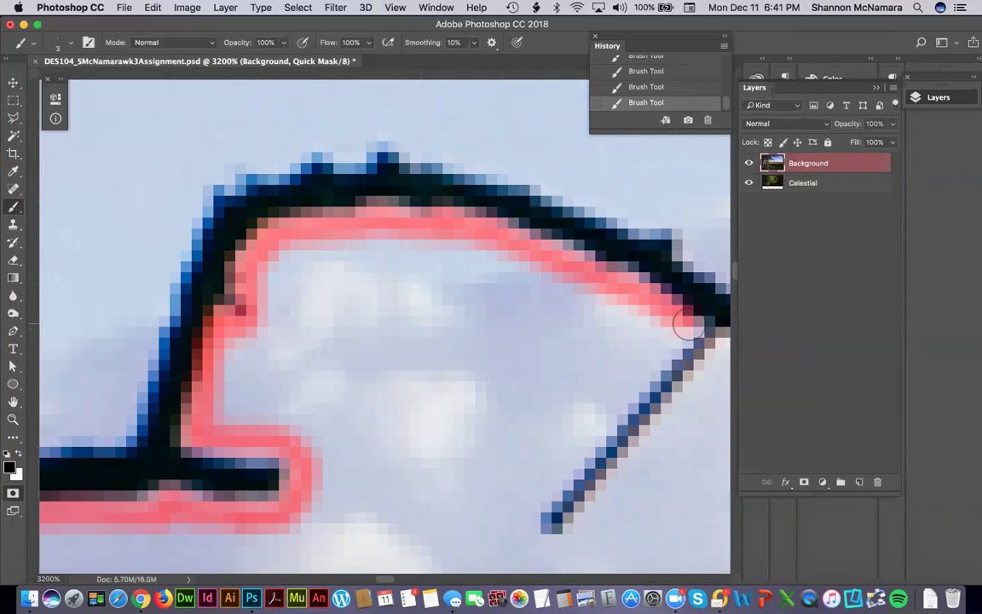
{"action": "left_click", "coordinate": [529, 503], "text": "shift"}
{"action": "mouse_move", "coordinate": [529, 503]}
{"action": "left_mouse_down"}
{"action": "mouse_move", "coordinate": [536, 550]}
{"action": "mouse_move", "coordinate": [558, 555]}
{"action": "mouse_move", "coordinate": [580, 539]}
{"action": "left_mouse_up"}
{"action": "left_click", "coordinate": [697, 395], "text": "shift"}
{"action": "left_click_drag", "start_coordinate": [697, 395], "coordinate": [574, 475]}
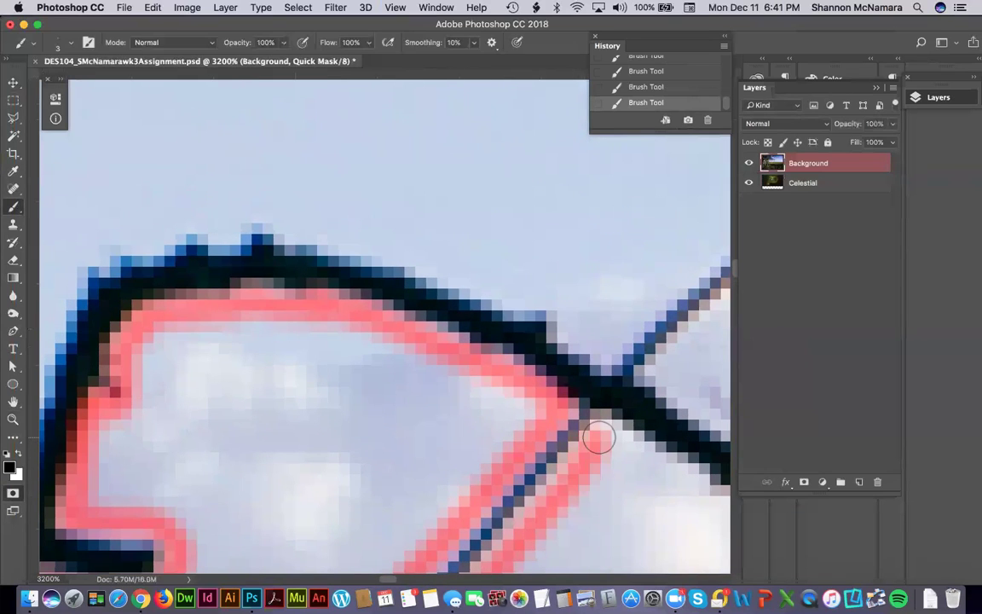
{"action": "left_click_drag", "start_coordinate": [529, 443], "coordinate": [565, 368]}
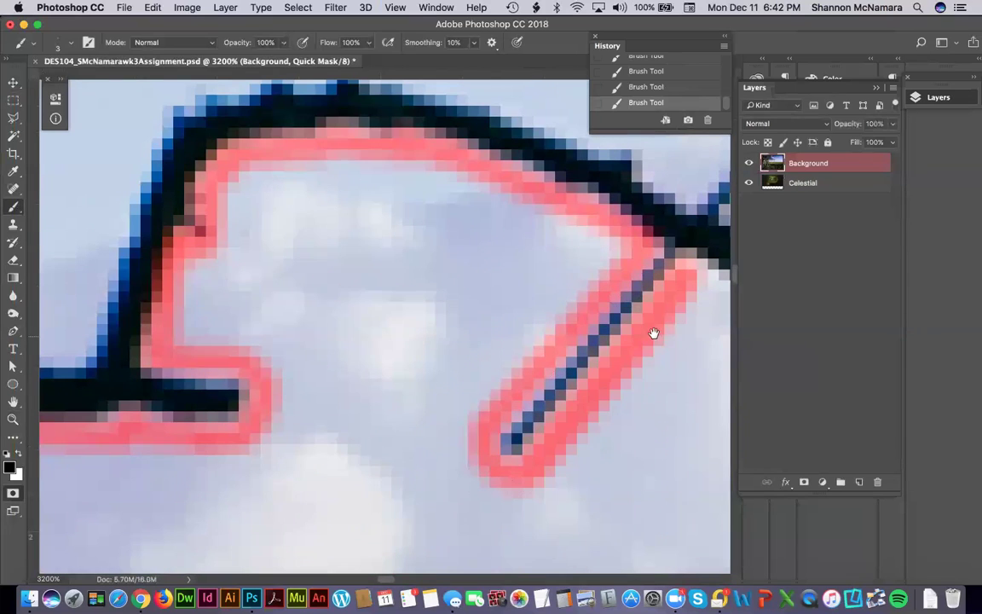
Outline the thin diagonal branch from the crossing, looping around its tip and back toward the trunk.
{"action": "left_click_drag", "start_coordinate": [651, 333], "coordinate": [372, 300]}
{"action": "mouse_move", "coordinate": [405, 243]}
{"action": "left_mouse_down"}
{"action": "mouse_move", "coordinate": [484, 278]}
{"action": "mouse_move", "coordinate": [570, 352]}
{"action": "mouse_move", "coordinate": [630, 308]}
{"action": "mouse_move", "coordinate": [651, 323]}
{"action": "mouse_move", "coordinate": [510, 298]}
{"action": "mouse_move", "coordinate": [442, 308]}
{"action": "mouse_move", "coordinate": [609, 370]}
{"action": "left_mouse_up"}
{"action": "scroll", "coordinate": [498, 307], "scroll_direction": "down", "scroll_amount": 5}
{"action": "scroll", "coordinate": [498, 306], "scroll_direction": "right", "scroll_amount": 5}
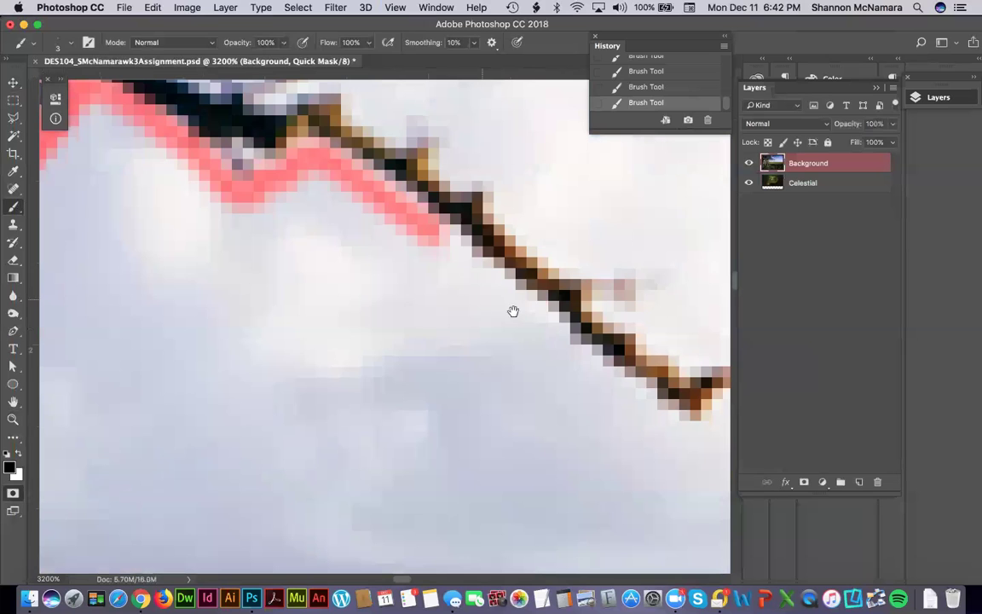
{"action": "left_click", "coordinate": [548, 325], "text": "shift"}
{"action": "left_click", "coordinate": [585, 361], "text": "shift"}
{"action": "left_click", "coordinate": [637, 401], "text": "shift"}
{"action": "left_click", "coordinate": [679, 431], "text": "shift"}
{"action": "left_click_drag", "start_coordinate": [521, 398], "coordinate": [441, 424]}
{"action": "mouse_move", "coordinate": [420, 475]}
{"action": "left_mouse_down"}
{"action": "mouse_move", "coordinate": [491, 434]}
{"action": "mouse_move", "coordinate": [475, 388]}
{"action": "mouse_move", "coordinate": [425, 389]}
{"action": "mouse_move", "coordinate": [339, 333]}
{"action": "left_mouse_up"}
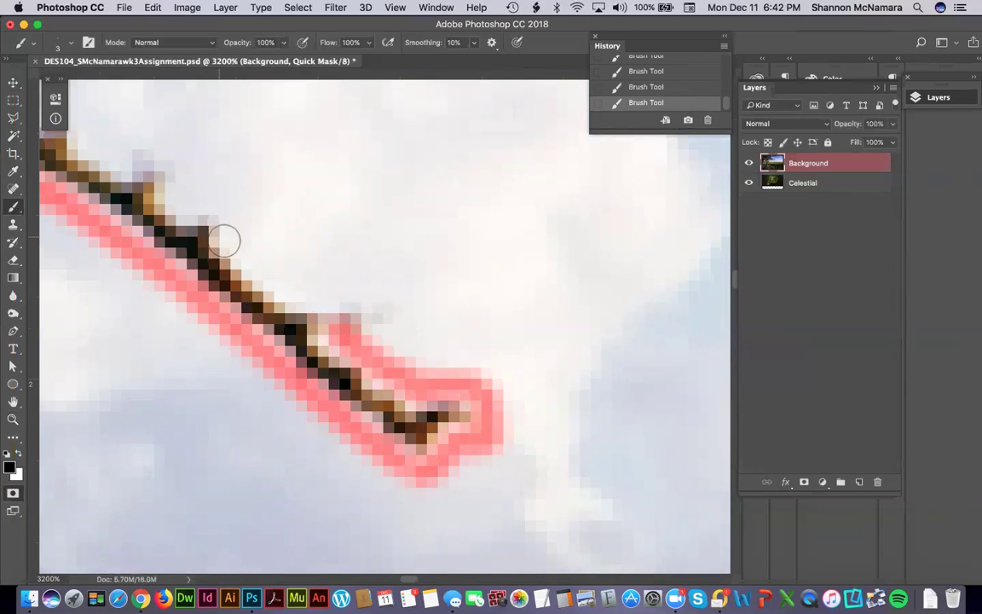
{"action": "left_click_drag", "start_coordinate": [226, 241], "coordinate": [508, 427]}
{"action": "mouse_move", "coordinate": [472, 397]}
{"action": "left_mouse_down"}
{"action": "mouse_move", "coordinate": [456, 355]}
{"action": "mouse_move", "coordinate": [361, 322]}
{"action": "mouse_move", "coordinate": [339, 300]}
{"action": "mouse_move", "coordinate": [147, 250]}
{"action": "left_mouse_up"}
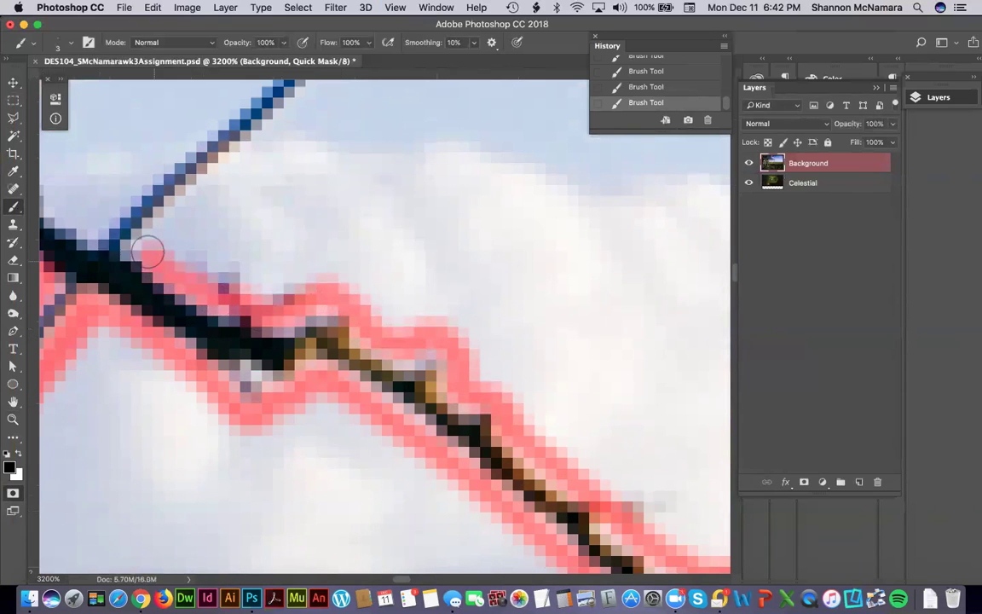
{"action": "mouse_move", "coordinate": [245, 208]}
{"action": "left_mouse_down"}
{"action": "mouse_move", "coordinate": [310, 390]}
{"action": "mouse_move", "coordinate": [368, 396]}
{"action": "left_mouse_up"}
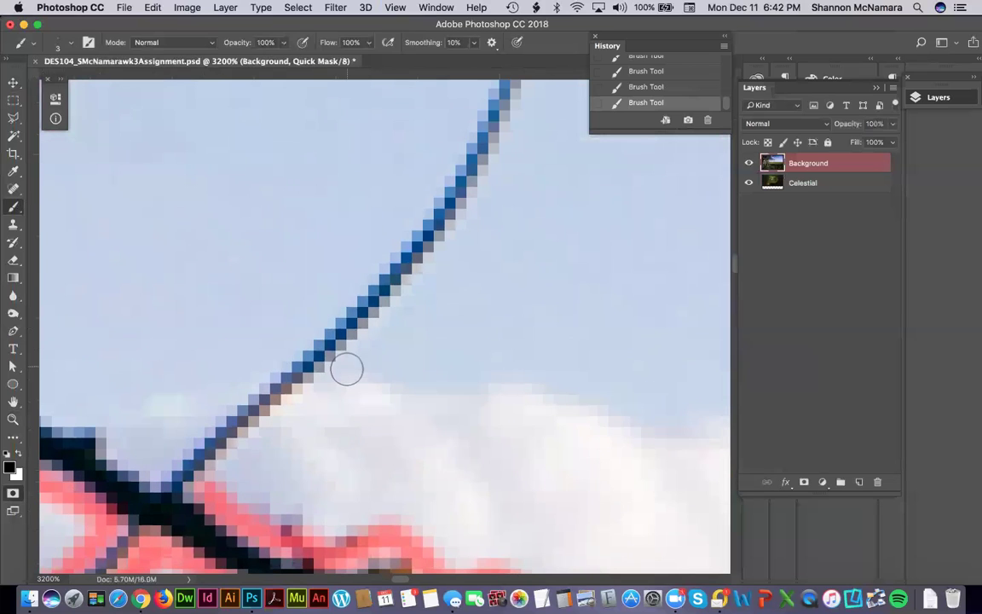
Draw straight mask segments up the underside of the thin branch.
{"action": "left_click", "coordinate": [346, 368], "text": "shift"}
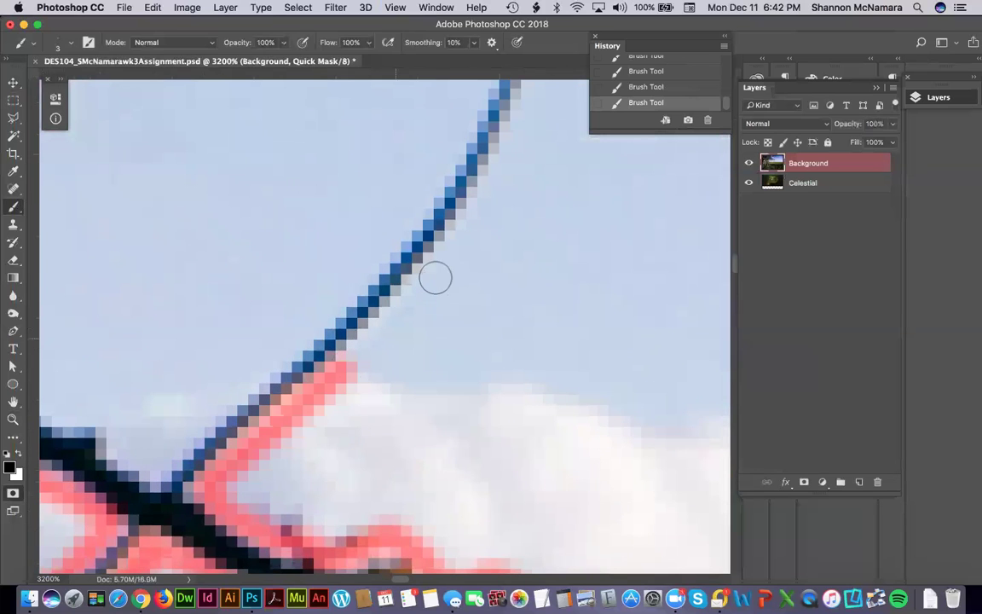
{"action": "left_click", "coordinate": [503, 174], "text": "shift"}
{"action": "scroll", "coordinate": [509, 344], "scroll_direction": "up", "scroll_amount": 6}
{"action": "scroll", "coordinate": [467, 445], "scroll_direction": "right", "scroll_amount": 3}
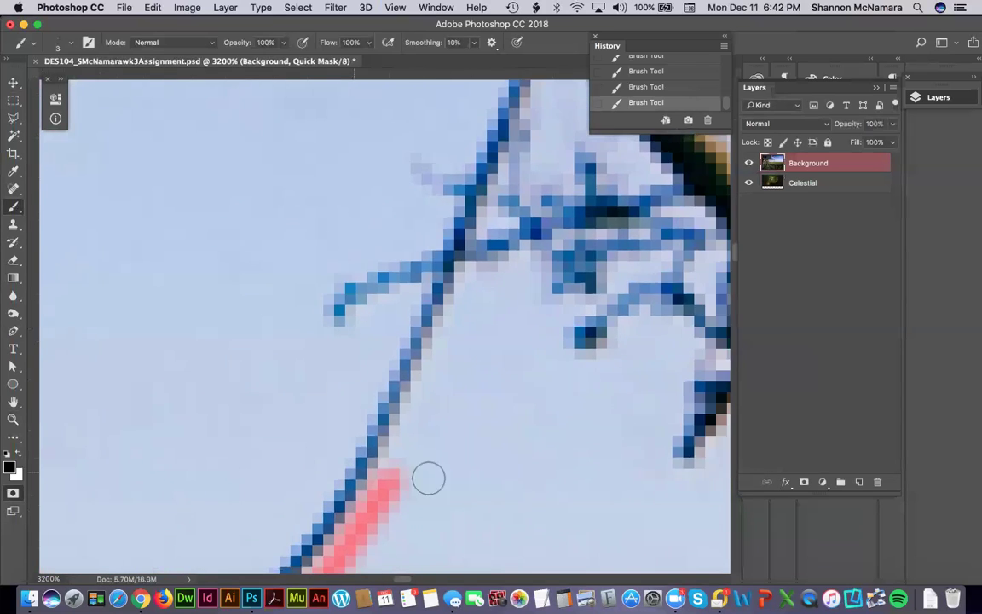
{"action": "mouse_move", "coordinate": [397, 459]}
{"action": "left_mouse_down"}
{"action": "mouse_move", "coordinate": [473, 274]}
{"action": "mouse_move", "coordinate": [526, 264]}
{"action": "mouse_move", "coordinate": [577, 307]}
{"action": "mouse_move", "coordinate": [555, 334]}
{"action": "mouse_move", "coordinate": [558, 353]}
{"action": "mouse_move", "coordinate": [584, 368]}
{"action": "mouse_move", "coordinate": [653, 315]}
{"action": "left_mouse_up"}
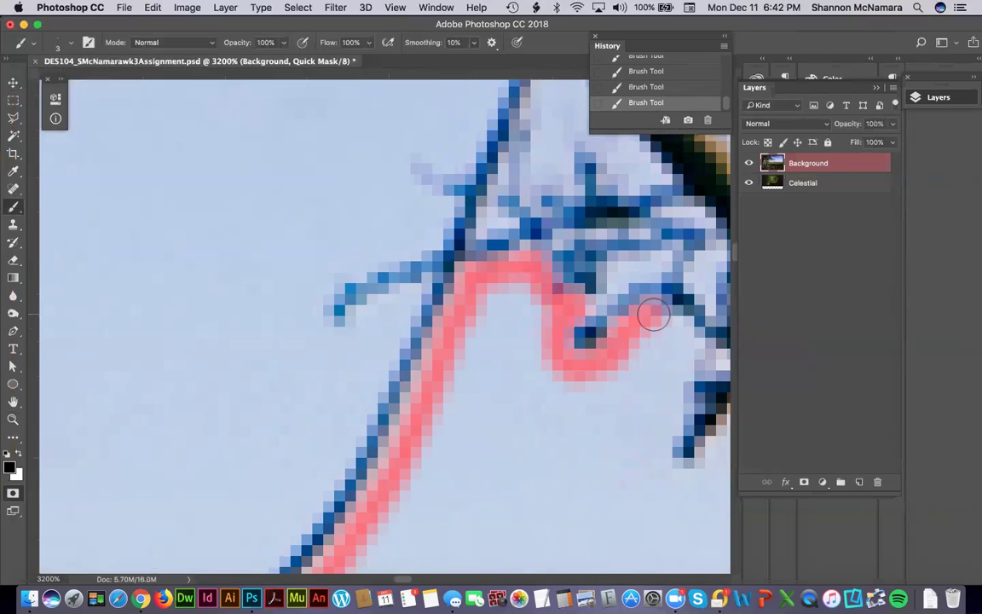
Mask along the dark branch's lower edge from the fork out to its tip.
{"action": "mouse_move", "coordinate": [410, 389]}
{"action": "left_mouse_down"}
{"action": "mouse_move", "coordinate": [297, 471]}
{"action": "mouse_move", "coordinate": [320, 450]}
{"action": "mouse_move", "coordinate": [344, 454]}
{"action": "mouse_move", "coordinate": [379, 482]}
{"action": "mouse_move", "coordinate": [386, 361]}
{"action": "mouse_move", "coordinate": [359, 375]}
{"action": "mouse_move", "coordinate": [338, 453]}
{"action": "mouse_move", "coordinate": [354, 481]}
{"action": "mouse_move", "coordinate": [423, 405]}
{"action": "mouse_move", "coordinate": [537, 312]}
{"action": "mouse_move", "coordinate": [600, 323]}
{"action": "left_mouse_up"}
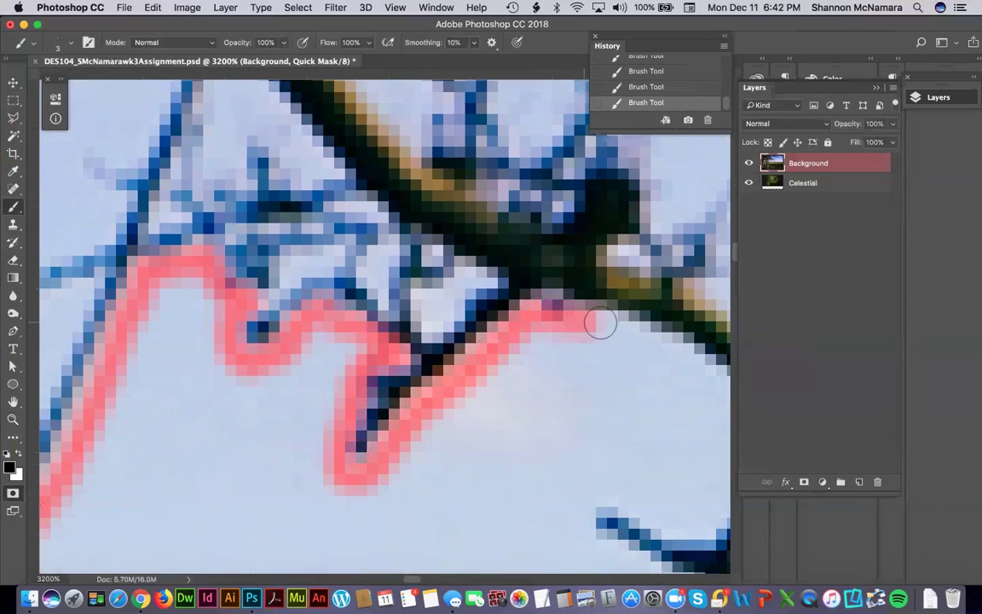
{"action": "left_click_drag", "start_coordinate": [444, 305], "coordinate": [247, 244]}
{"action": "mouse_move", "coordinate": [420, 264]}
{"action": "left_mouse_down"}
{"action": "mouse_move", "coordinate": [631, 375]}
{"action": "mouse_move", "coordinate": [494, 469]}
{"action": "mouse_move", "coordinate": [400, 444]}
{"action": "mouse_move", "coordinate": [390, 476]}
{"action": "mouse_move", "coordinate": [404, 491]}
{"action": "mouse_move", "coordinate": [501, 538]}
{"action": "mouse_move", "coordinate": [550, 543]}
{"action": "mouse_move", "coordinate": [658, 412]}
{"action": "mouse_move", "coordinate": [482, 349]}
{"action": "mouse_move", "coordinate": [431, 346]}
{"action": "mouse_move", "coordinate": [418, 363]}
{"action": "mouse_move", "coordinate": [438, 356]}
{"action": "mouse_move", "coordinate": [575, 384]}
{"action": "mouse_move", "coordinate": [609, 399]}
{"action": "mouse_move", "coordinate": [657, 451]}
{"action": "left_mouse_up"}
{"action": "mouse_move", "coordinate": [396, 336]}
{"action": "left_mouse_down"}
{"action": "mouse_move", "coordinate": [419, 401]}
{"action": "mouse_move", "coordinate": [549, 423]}
{"action": "mouse_move", "coordinate": [625, 479]}
{"action": "mouse_move", "coordinate": [622, 519]}
{"action": "mouse_move", "coordinate": [669, 527]}
{"action": "mouse_move", "coordinate": [472, 340]}
{"action": "left_mouse_up"}
{"action": "mouse_move", "coordinate": [435, 307]}
{"action": "left_mouse_down"}
{"action": "mouse_move", "coordinate": [467, 276]}
{"action": "mouse_move", "coordinate": [533, 268]}
{"action": "mouse_move", "coordinate": [596, 280]}
{"action": "mouse_move", "coordinate": [683, 331]}
{"action": "mouse_move", "coordinate": [539, 392]}
{"action": "mouse_move", "coordinate": [537, 315]}
{"action": "mouse_move", "coordinate": [611, 376]}
{"action": "mouse_move", "coordinate": [646, 385]}
{"action": "mouse_move", "coordinate": [469, 440]}
{"action": "mouse_move", "coordinate": [509, 412]}
{"action": "mouse_move", "coordinate": [580, 434]}
{"action": "mouse_move", "coordinate": [614, 452]}
{"action": "mouse_move", "coordinate": [596, 499]}
{"action": "mouse_move", "coordinate": [508, 372]}
{"action": "mouse_move", "coordinate": [482, 350]}
{"action": "left_mouse_up"}
{"action": "mouse_move", "coordinate": [481, 341]}
{"action": "left_mouse_down"}
{"action": "mouse_move", "coordinate": [478, 368]}
{"action": "mouse_move", "coordinate": [522, 386]}
{"action": "mouse_move", "coordinate": [550, 376]}
{"action": "mouse_move", "coordinate": [564, 337]}
{"action": "mouse_move", "coordinate": [584, 320]}
{"action": "mouse_move", "coordinate": [584, 377]}
{"action": "mouse_move", "coordinate": [575, 349]}
{"action": "mouse_move", "coordinate": [563, 405]}
{"action": "mouse_move", "coordinate": [634, 382]}
{"action": "mouse_move", "coordinate": [634, 361]}
{"action": "mouse_move", "coordinate": [646, 353]}
{"action": "mouse_move", "coordinate": [667, 357]}
{"action": "mouse_move", "coordinate": [658, 344]}
{"action": "mouse_move", "coordinate": [599, 348]}
{"action": "mouse_move", "coordinate": [657, 325]}
{"action": "mouse_move", "coordinate": [640, 303]}
{"action": "mouse_move", "coordinate": [595, 323]}
{"action": "left_mouse_up"}
Erase stray mask paint at the branch tip, then repaint around the rightmost twig and branch underside.
{"action": "key", "text": "e"}
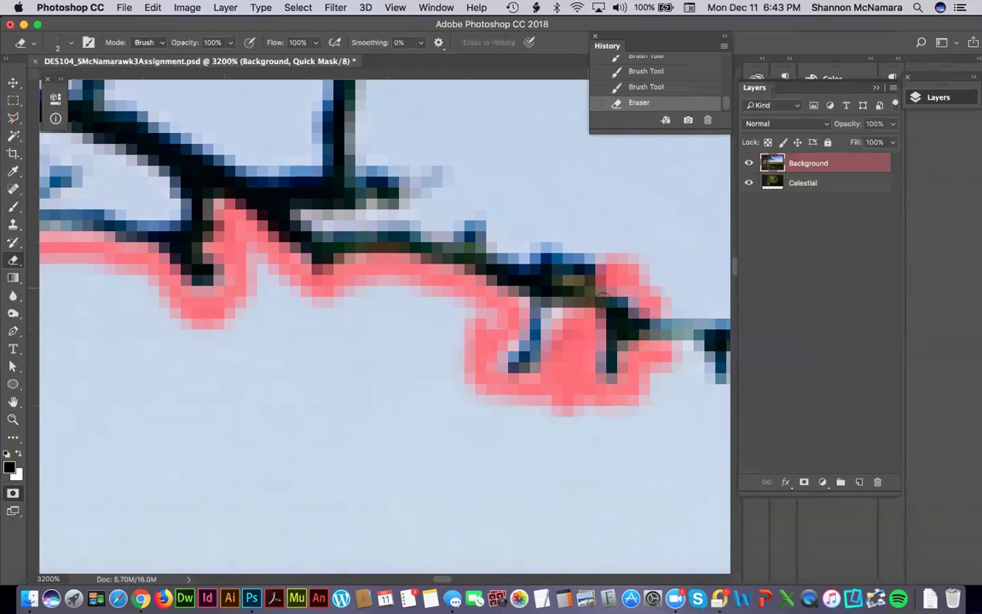
{"action": "key", "text": "b"}
{"action": "scroll", "coordinate": [668, 449], "scroll_direction": "right", "scroll_amount": 3}
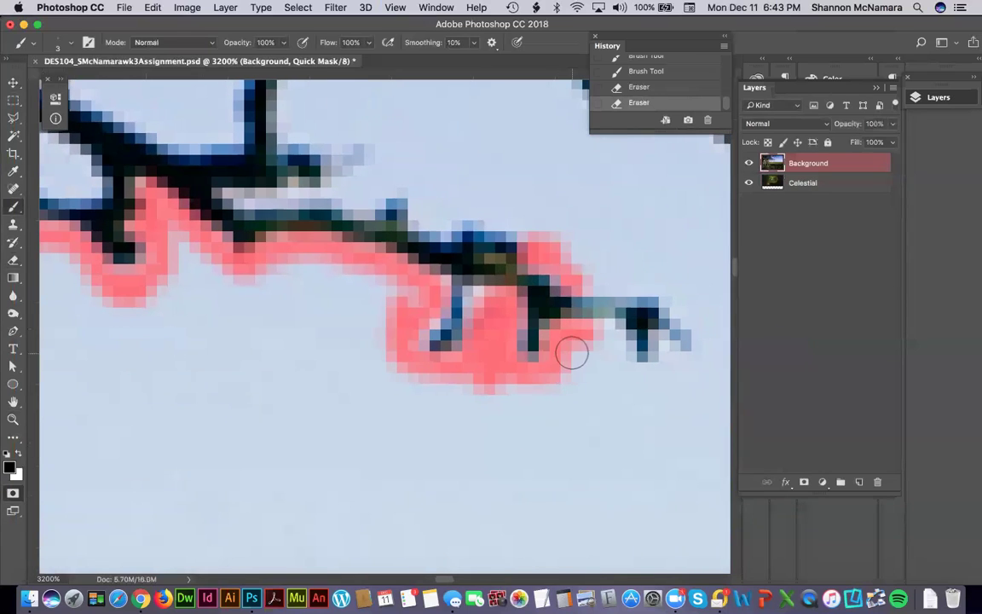
{"action": "mouse_move", "coordinate": [609, 342]}
{"action": "left_mouse_down"}
{"action": "mouse_move", "coordinate": [648, 387]}
{"action": "mouse_move", "coordinate": [663, 354]}
{"action": "mouse_move", "coordinate": [647, 382]}
{"action": "mouse_move", "coordinate": [696, 355]}
{"action": "mouse_move", "coordinate": [695, 320]}
{"action": "mouse_move", "coordinate": [677, 299]}
{"action": "mouse_move", "coordinate": [611, 292]}
{"action": "left_mouse_up"}
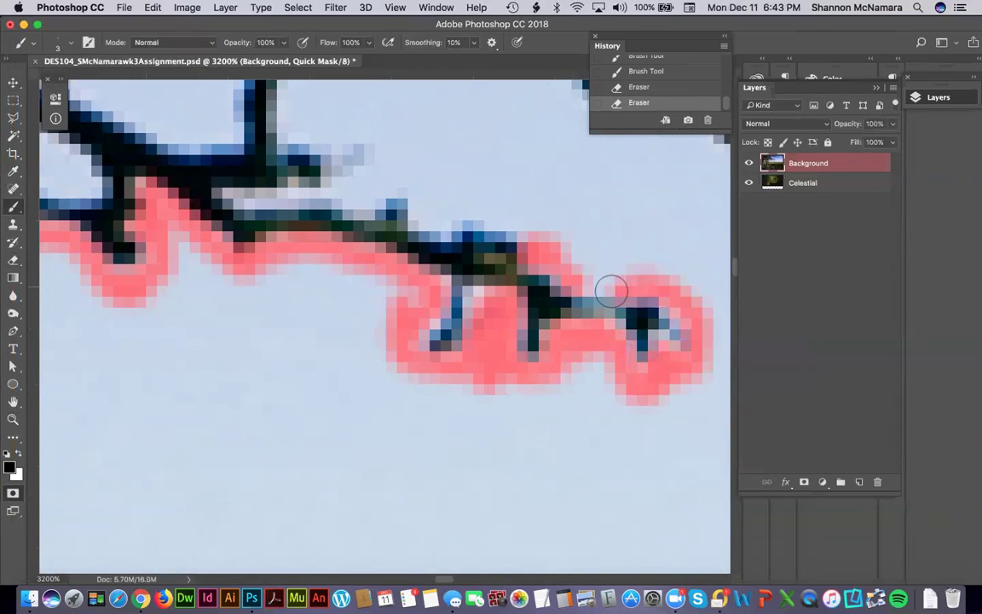
{"action": "mouse_move", "coordinate": [538, 256]}
{"action": "left_mouse_down"}
{"action": "mouse_move", "coordinate": [576, 309]}
{"action": "mouse_move", "coordinate": [549, 289]}
{"action": "mouse_move", "coordinate": [479, 291]}
{"action": "mouse_move", "coordinate": [468, 268]}
{"action": "mouse_move", "coordinate": [420, 276]}
{"action": "mouse_move", "coordinate": [409, 260]}
{"action": "mouse_move", "coordinate": [318, 267]}
{"action": "mouse_move", "coordinate": [403, 369]}
{"action": "left_mouse_up"}
Mask straight up the stem, around its top and along the branch's upper edge.
{"action": "left_click_drag", "start_coordinate": [379, 331], "coordinate": [360, 329]}
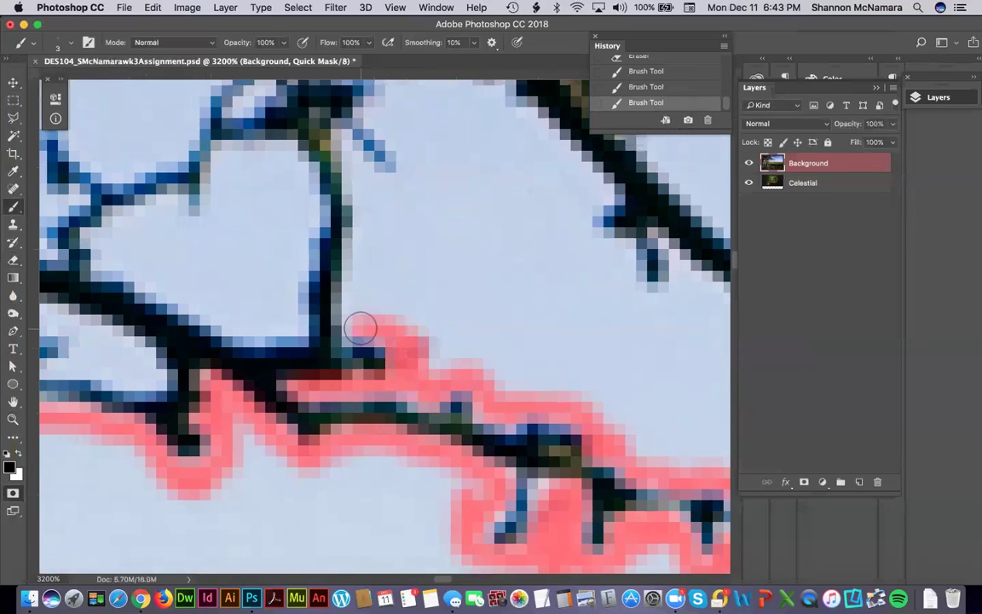
{"action": "left_click", "coordinate": [364, 197], "text": "shift"}
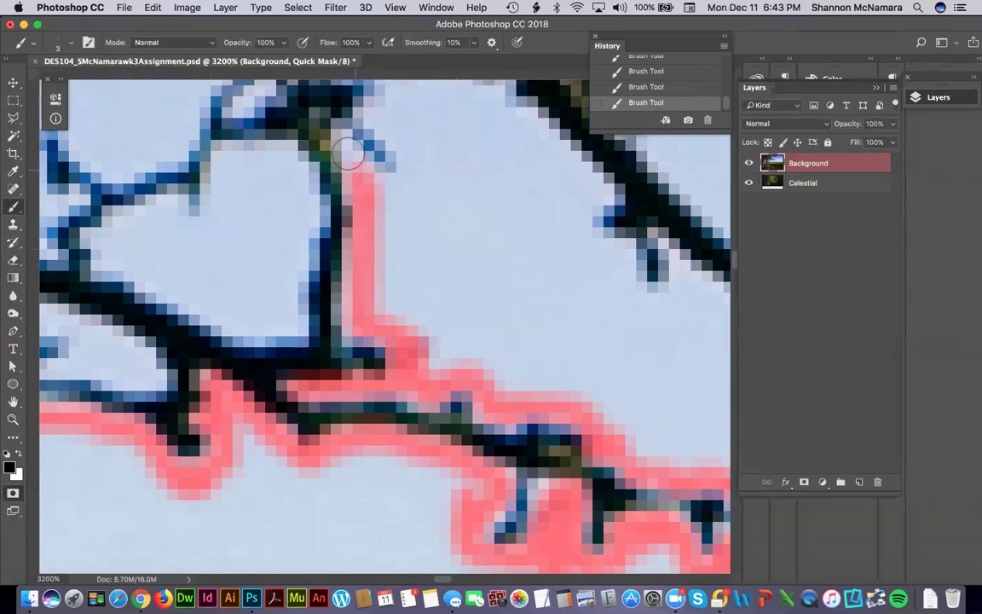
{"action": "scroll", "coordinate": [264, 236], "scroll_direction": "up", "scroll_amount": 3}
{"action": "left_click", "coordinate": [457, 313]}
{"action": "mouse_move", "coordinate": [457, 312]}
{"action": "left_mouse_down"}
{"action": "mouse_move", "coordinate": [442, 231]}
{"action": "mouse_move", "coordinate": [449, 216]}
{"action": "mouse_move", "coordinate": [502, 212]}
{"action": "mouse_move", "coordinate": [571, 223]}
{"action": "mouse_move", "coordinate": [663, 317]}
{"action": "left_mouse_up"}
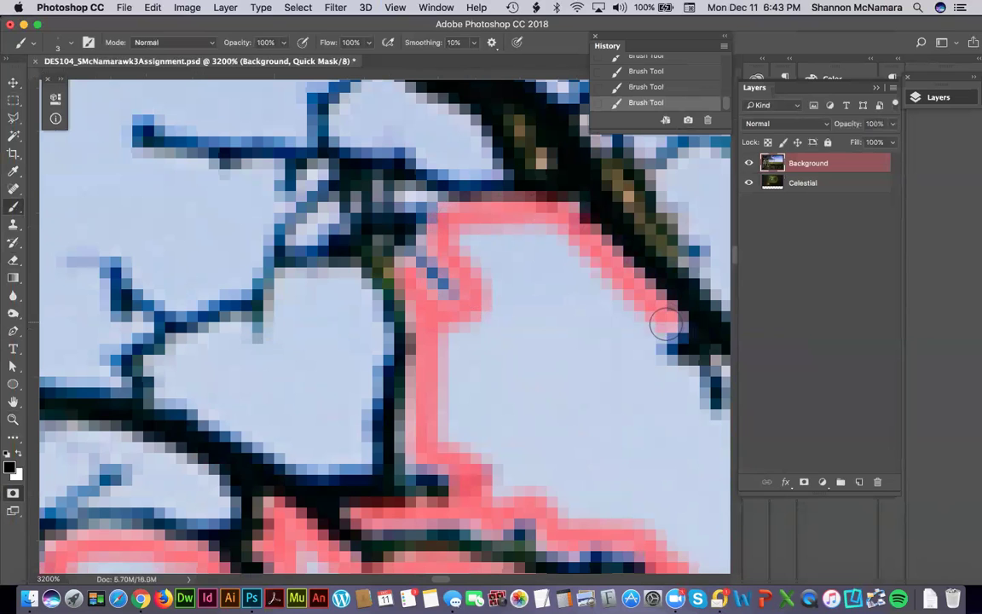
{"action": "scroll", "coordinate": [526, 318], "scroll_direction": "right", "scroll_amount": 5}
{"action": "mouse_move", "coordinate": [498, 291]}
{"action": "left_mouse_down"}
{"action": "mouse_move", "coordinate": [536, 347]}
{"action": "mouse_move", "coordinate": [570, 354]}
{"action": "mouse_move", "coordinate": [584, 316]}
{"action": "left_mouse_up"}
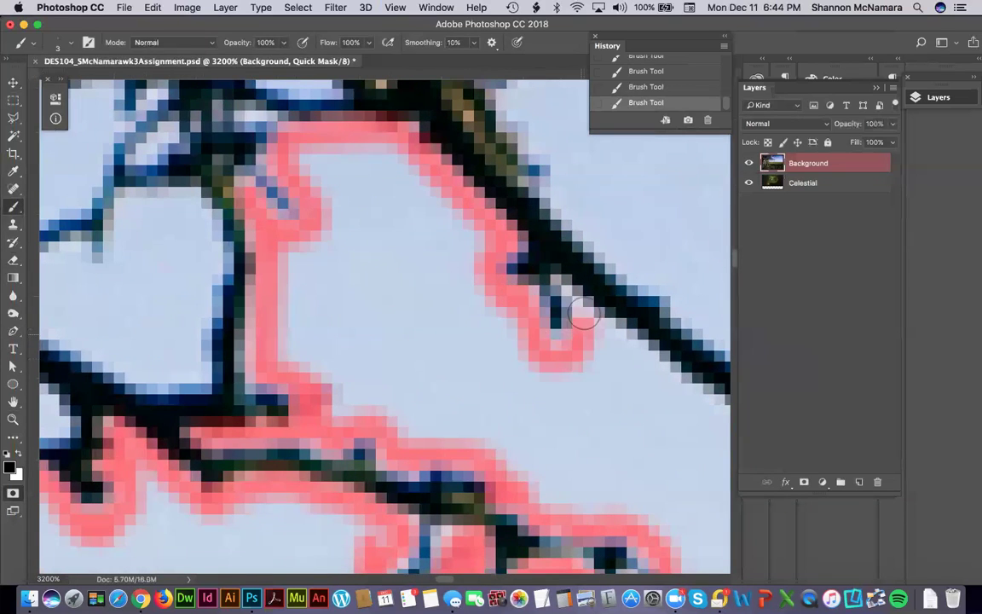
Trace the mask along the branch's underside, around the twig and down both sides of the stem.
{"action": "left_click_drag", "start_coordinate": [619, 364], "coordinate": [479, 288]}
{"action": "mouse_move", "coordinate": [445, 253]}
{"action": "left_mouse_down"}
{"action": "mouse_move", "coordinate": [620, 367]}
{"action": "mouse_move", "coordinate": [641, 463]}
{"action": "mouse_move", "coordinate": [673, 490]}
{"action": "mouse_move", "coordinate": [483, 454]}
{"action": "mouse_move", "coordinate": [500, 443]}
{"action": "mouse_move", "coordinate": [498, 379]}
{"action": "mouse_move", "coordinate": [542, 418]}
{"action": "left_mouse_up"}
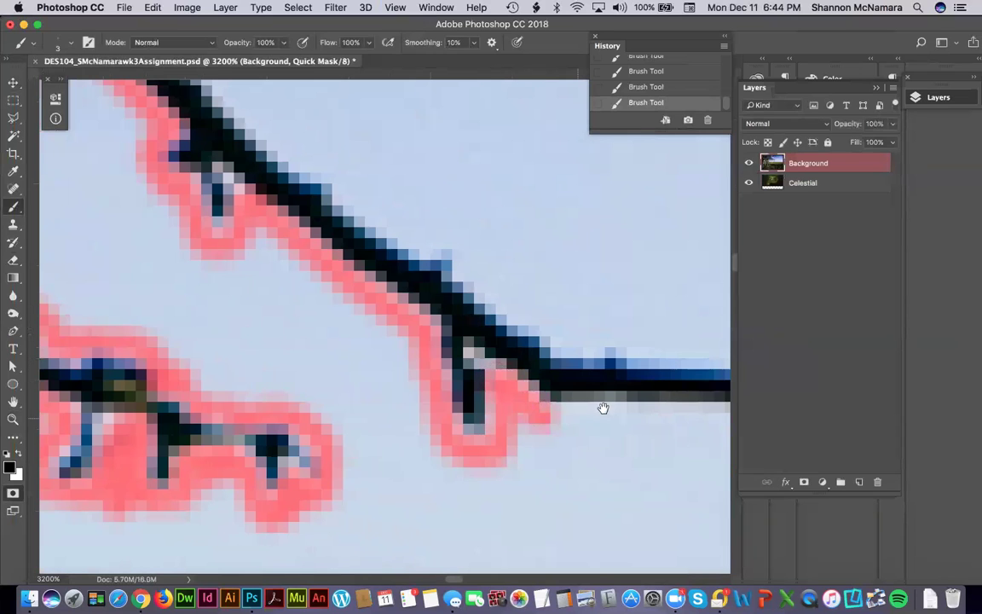
{"action": "left_click_drag", "start_coordinate": [602, 409], "coordinate": [414, 389]}
{"action": "mouse_move", "coordinate": [548, 403]}
{"action": "left_mouse_down"}
{"action": "mouse_move", "coordinate": [559, 404]}
{"action": "mouse_move", "coordinate": [500, 357]}
{"action": "mouse_move", "coordinate": [419, 357]}
{"action": "mouse_move", "coordinate": [561, 355]}
{"action": "mouse_move", "coordinate": [591, 373]}
{"action": "mouse_move", "coordinate": [666, 385]}
{"action": "mouse_move", "coordinate": [445, 368]}
{"action": "mouse_move", "coordinate": [432, 390]}
{"action": "left_mouse_up"}
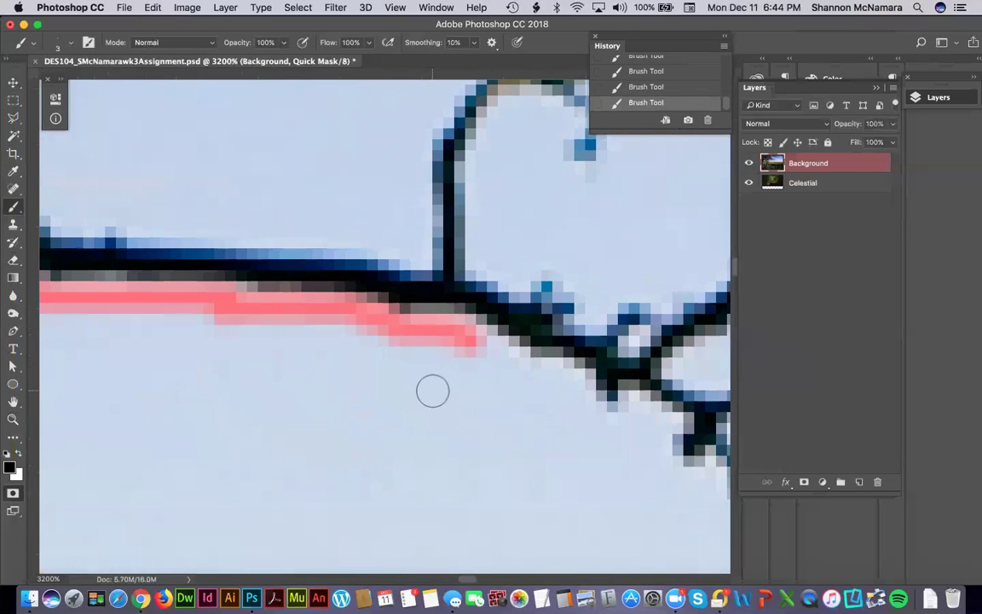
{"action": "mouse_move", "coordinate": [470, 340]}
{"action": "left_mouse_down"}
{"action": "mouse_move", "coordinate": [524, 368]}
{"action": "mouse_move", "coordinate": [576, 376]}
{"action": "mouse_move", "coordinate": [587, 412]}
{"action": "mouse_move", "coordinate": [611, 429]}
{"action": "mouse_move", "coordinate": [637, 409]}
{"action": "mouse_move", "coordinate": [671, 424]}
{"action": "mouse_move", "coordinate": [656, 454]}
{"action": "mouse_move", "coordinate": [438, 358]}
{"action": "mouse_move", "coordinate": [447, 373]}
{"action": "mouse_move", "coordinate": [484, 383]}
{"action": "mouse_move", "coordinate": [498, 371]}
{"action": "mouse_move", "coordinate": [513, 411]}
{"action": "mouse_move", "coordinate": [551, 419]}
{"action": "mouse_move", "coordinate": [580, 406]}
{"action": "mouse_move", "coordinate": [565, 363]}
{"action": "mouse_move", "coordinate": [528, 330]}
{"action": "mouse_move", "coordinate": [653, 308]}
{"action": "mouse_move", "coordinate": [663, 271]}
{"action": "mouse_move", "coordinate": [655, 235]}
{"action": "left_mouse_up"}
{"action": "mouse_move", "coordinate": [604, 255]}
{"action": "left_mouse_down"}
{"action": "mouse_move", "coordinate": [511, 284]}
{"action": "mouse_move", "coordinate": [477, 267]}
{"action": "mouse_move", "coordinate": [531, 242]}
{"action": "mouse_move", "coordinate": [547, 222]}
{"action": "mouse_move", "coordinate": [565, 218]}
{"action": "mouse_move", "coordinate": [543, 253]}
{"action": "mouse_move", "coordinate": [597, 236]}
{"action": "mouse_move", "coordinate": [574, 210]}
{"action": "mouse_move", "coordinate": [609, 239]}
{"action": "mouse_move", "coordinate": [611, 205]}
{"action": "mouse_move", "coordinate": [636, 224]}
{"action": "mouse_move", "coordinate": [646, 197]}
{"action": "mouse_move", "coordinate": [541, 306]}
{"action": "mouse_move", "coordinate": [536, 357]}
{"action": "mouse_move", "coordinate": [573, 242]}
{"action": "mouse_move", "coordinate": [565, 220]}
{"action": "mouse_move", "coordinate": [526, 210]}
{"action": "mouse_move", "coordinate": [472, 234]}
{"action": "mouse_move", "coordinate": [471, 269]}
{"action": "mouse_move", "coordinate": [436, 258]}
{"action": "mouse_move", "coordinate": [336, 328]}
{"action": "left_mouse_up"}
{"action": "mouse_move", "coordinate": [298, 369]}
{"action": "left_mouse_down"}
{"action": "mouse_move", "coordinate": [325, 337]}
{"action": "mouse_move", "coordinate": [317, 316]}
{"action": "mouse_move", "coordinate": [246, 339]}
{"action": "mouse_move", "coordinate": [232, 299]}
{"action": "mouse_move", "coordinate": [209, 292]}
{"action": "mouse_move", "coordinate": [197, 303]}
{"action": "mouse_move", "coordinate": [149, 288]}
{"action": "mouse_move", "coordinate": [216, 361]}
{"action": "left_mouse_up"}
{"action": "mouse_move", "coordinate": [196, 426]}
{"action": "left_mouse_down"}
{"action": "mouse_move", "coordinate": [195, 327]}
{"action": "mouse_move", "coordinate": [246, 272]}
{"action": "mouse_move", "coordinate": [292, 291]}
{"action": "mouse_move", "coordinate": [298, 339]}
{"action": "mouse_move", "coordinate": [324, 319]}
{"action": "mouse_move", "coordinate": [346, 272]}
{"action": "mouse_move", "coordinate": [276, 189]}
{"action": "mouse_move", "coordinate": [261, 207]}
{"action": "mouse_move", "coordinate": [200, 215]}
{"action": "mouse_move", "coordinate": [138, 309]}
{"action": "left_mouse_up"}
{"action": "left_click_drag", "start_coordinate": [141, 421], "coordinate": [136, 427]}
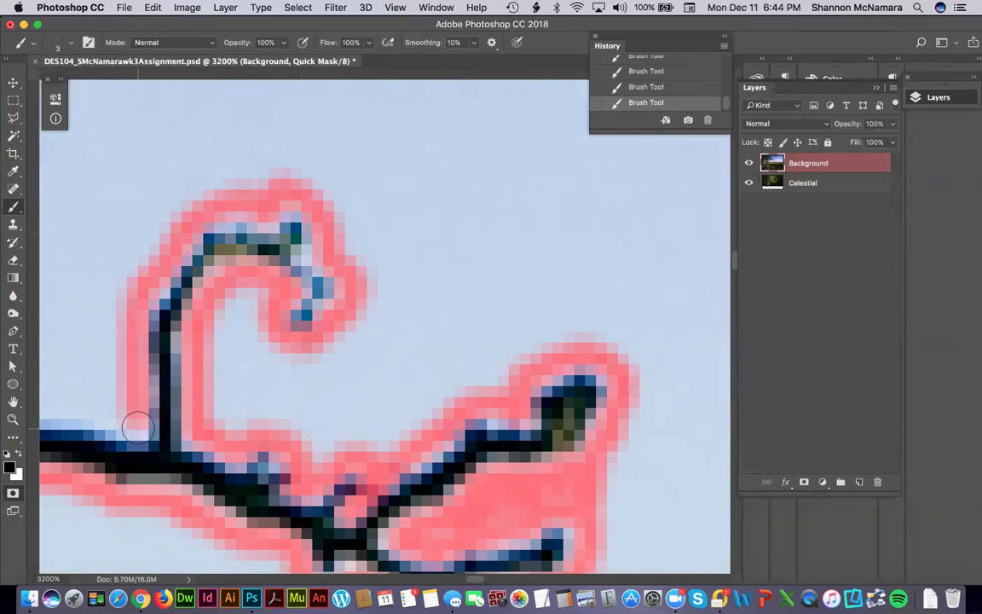
Mask left of the stem and along the diagonal branch's upper edge to the upper twig.
{"action": "scroll", "coordinate": [520, 362], "scroll_direction": "left", "scroll_amount": 5}
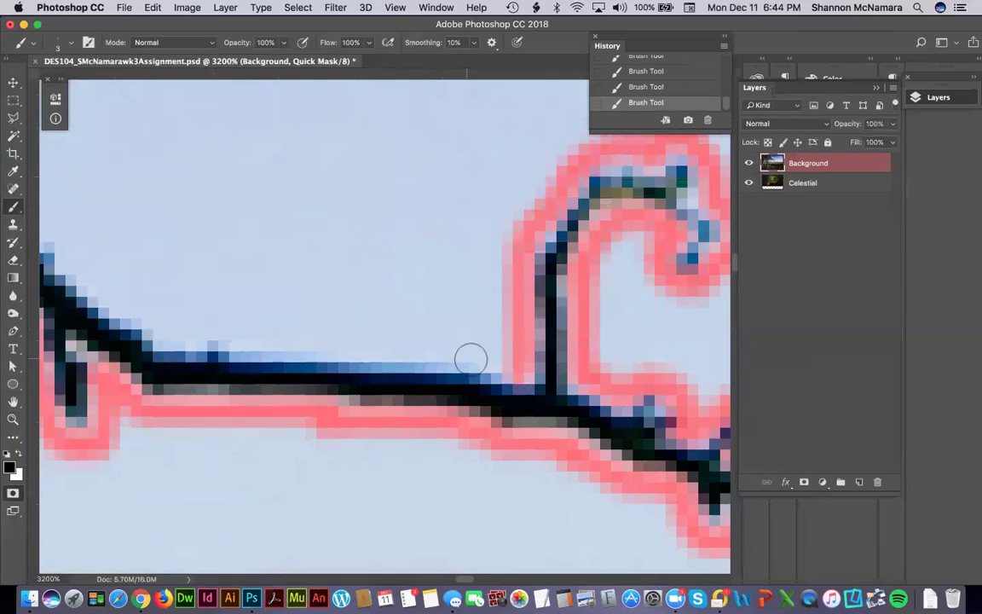
{"action": "left_click_drag", "start_coordinate": [470, 359], "coordinate": [289, 358]}
{"action": "left_click_drag", "start_coordinate": [167, 341], "coordinate": [160, 334]}
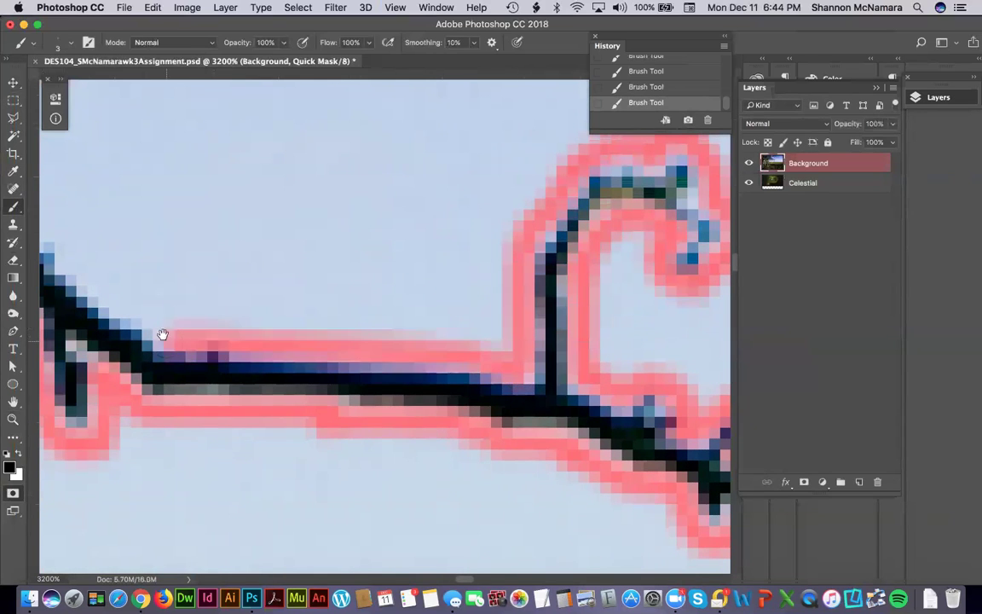
{"action": "scroll", "coordinate": [264, 333], "scroll_direction": "left", "scroll_amount": 5}
{"action": "mouse_move", "coordinate": [368, 333]}
{"action": "left_mouse_down"}
{"action": "mouse_move", "coordinate": [156, 194]}
{"action": "mouse_move", "coordinate": [449, 346]}
{"action": "left_mouse_up"}
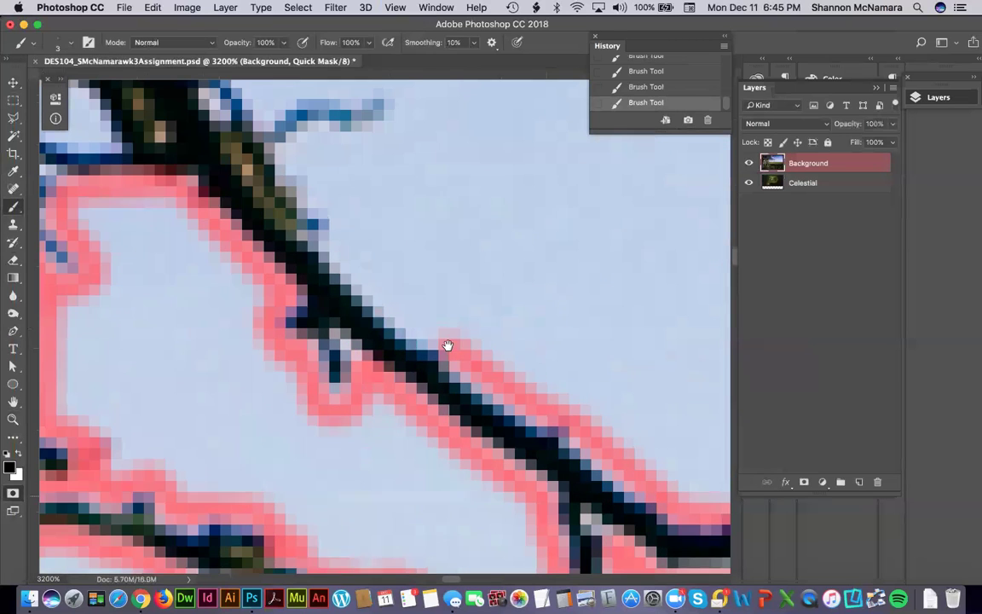
{"action": "mouse_move", "coordinate": [349, 263]}
{"action": "left_mouse_down"}
{"action": "mouse_move", "coordinate": [298, 143]}
{"action": "mouse_move", "coordinate": [396, 131]}
{"action": "mouse_move", "coordinate": [429, 344]}
{"action": "mouse_move", "coordinate": [324, 339]}
{"action": "mouse_move", "coordinate": [292, 365]}
{"action": "mouse_move", "coordinate": [227, 268]}
{"action": "mouse_move", "coordinate": [200, 245]}
{"action": "left_mouse_up"}
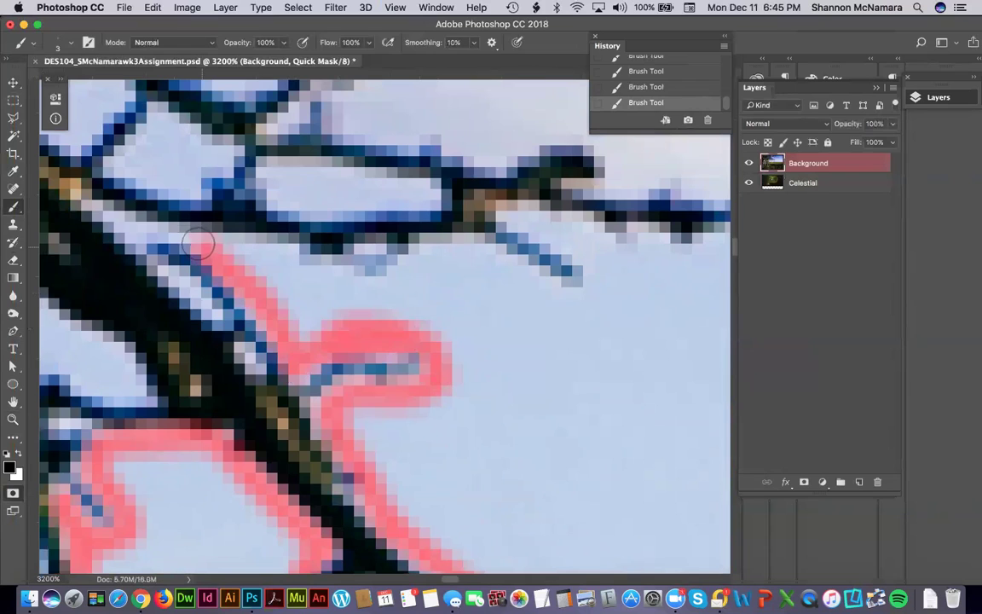
Extend the mask along the branch's upper and lower edges, then zoom out to 700%.
{"action": "left_click_drag", "start_coordinate": [121, 220], "coordinate": [174, 218]}
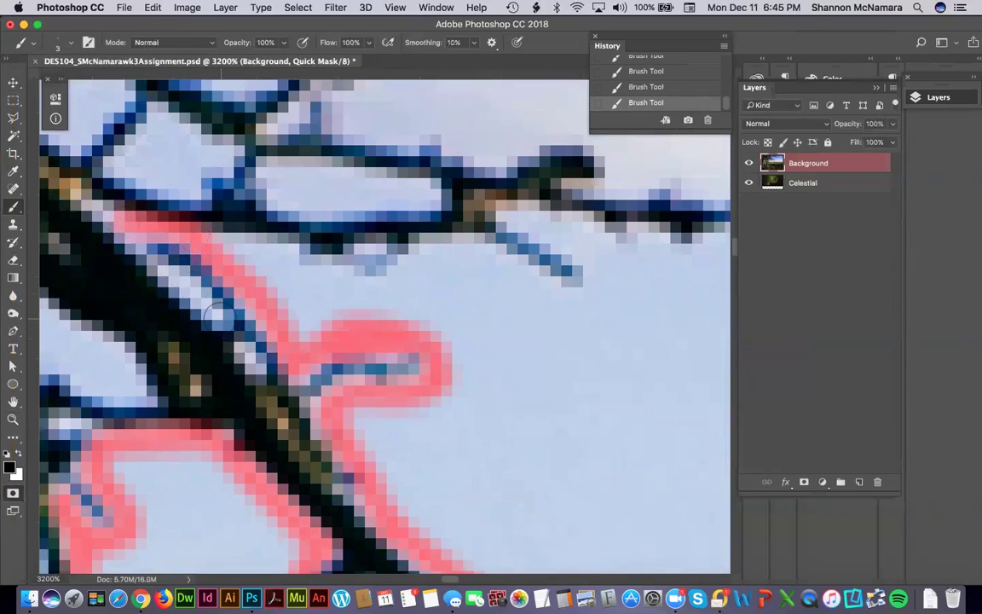
{"action": "left_click_drag", "start_coordinate": [217, 312], "coordinate": [218, 312]}
{"action": "mouse_move", "coordinate": [214, 243]}
{"action": "left_mouse_down"}
{"action": "mouse_move", "coordinate": [277, 239]}
{"action": "mouse_move", "coordinate": [255, 268]}
{"action": "mouse_move", "coordinate": [300, 337]}
{"action": "mouse_move", "coordinate": [324, 271]}
{"action": "mouse_move", "coordinate": [322, 330]}
{"action": "mouse_move", "coordinate": [328, 243]}
{"action": "mouse_move", "coordinate": [350, 311]}
{"action": "mouse_move", "coordinate": [358, 243]}
{"action": "mouse_move", "coordinate": [463, 248]}
{"action": "mouse_move", "coordinate": [553, 292]}
{"action": "mouse_move", "coordinate": [587, 289]}
{"action": "mouse_move", "coordinate": [594, 263]}
{"action": "mouse_move", "coordinate": [529, 226]}
{"action": "mouse_move", "coordinate": [575, 229]}
{"action": "mouse_move", "coordinate": [641, 256]}
{"action": "mouse_move", "coordinate": [625, 284]}
{"action": "left_mouse_up"}
{"action": "mouse_move", "coordinate": [500, 313]}
{"action": "left_mouse_down"}
{"action": "mouse_move", "coordinate": [314, 329]}
{"action": "mouse_move", "coordinate": [290, 292]}
{"action": "mouse_move", "coordinate": [397, 287]}
{"action": "mouse_move", "coordinate": [631, 248]}
{"action": "mouse_move", "coordinate": [675, 266]}
{"action": "mouse_move", "coordinate": [383, 345]}
{"action": "mouse_move", "coordinate": [458, 326]}
{"action": "mouse_move", "coordinate": [436, 287]}
{"action": "mouse_move", "coordinate": [404, 272]}
{"action": "left_mouse_up"}
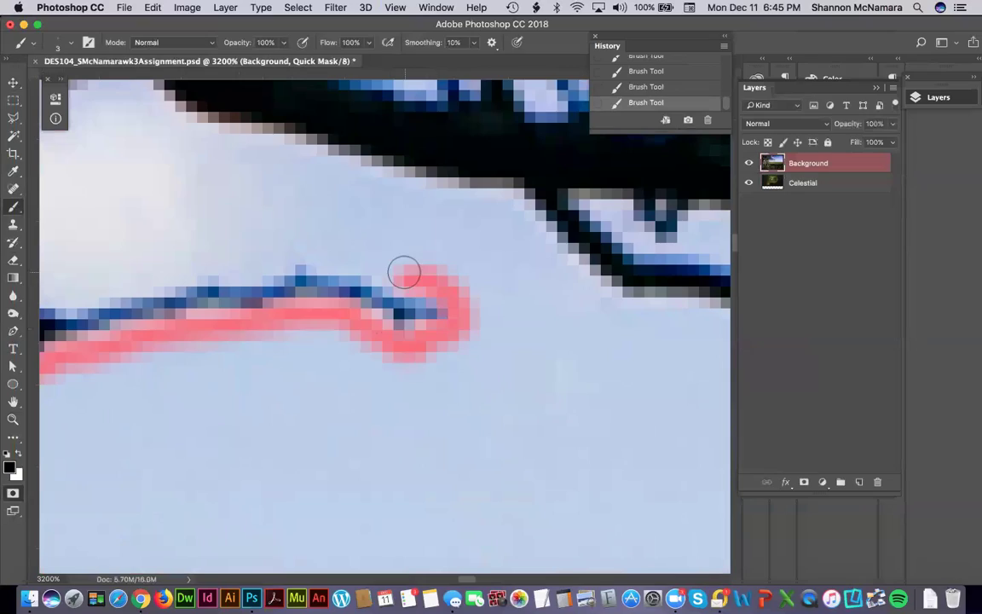
{"action": "key", "text": "super+minus"}
{"action": "key", "text": "super+minus"}
{"action": "key", "text": "super+minus"}
{"action": "key", "text": "super+minus"}
{"action": "key", "text": "super+minus"}
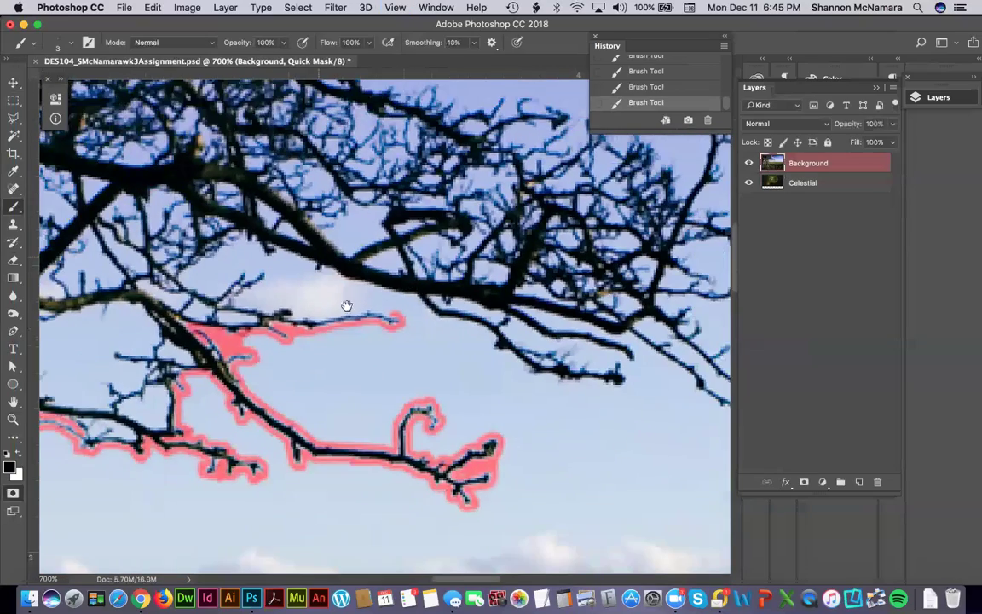
Draw straight mask lines through the sky around the branch tips up to the photo's top edge.
{"action": "scroll", "coordinate": [179, 376], "scroll_direction": "up", "scroll_amount": 5}
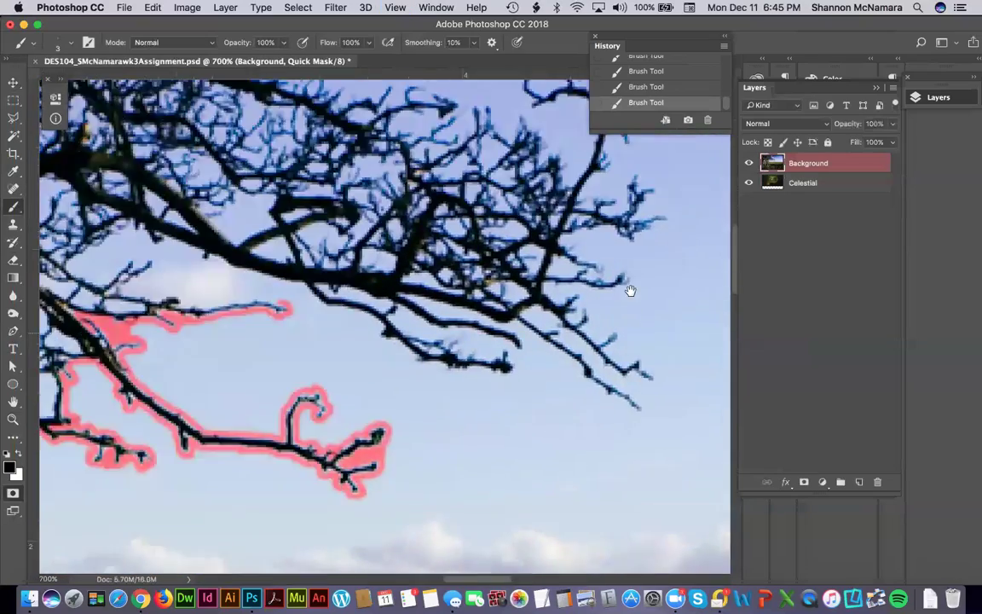
{"action": "left_click_drag", "start_coordinate": [630, 291], "coordinate": [626, 291]}
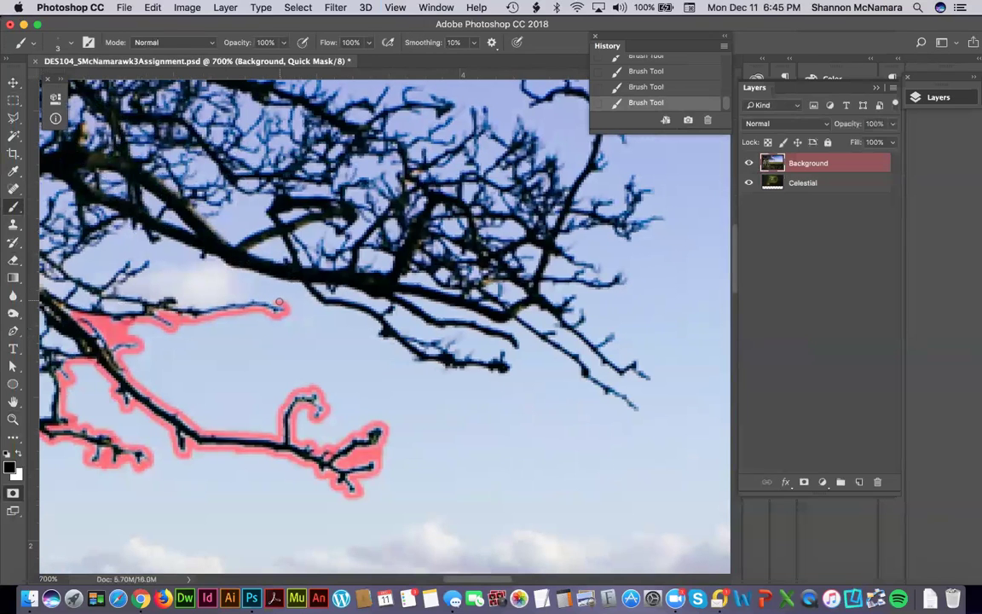
{"action": "left_click_drag", "start_coordinate": [442, 412], "coordinate": [588, 426]}
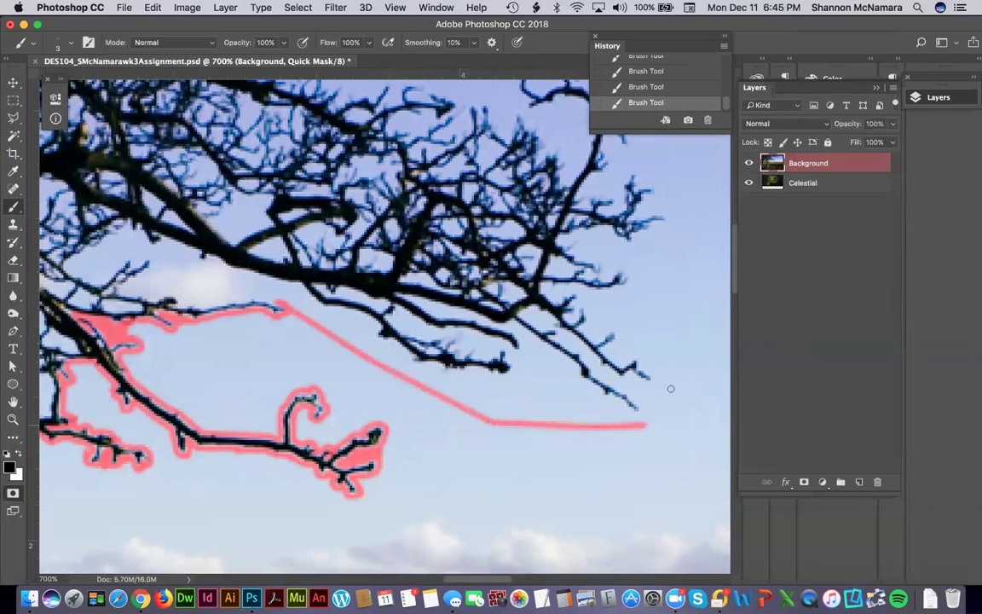
{"action": "mouse_move", "coordinate": [681, 179]}
{"action": "left_mouse_down"}
{"action": "mouse_move", "coordinate": [609, 438]}
{"action": "mouse_move", "coordinate": [594, 458]}
{"action": "mouse_move", "coordinate": [619, 375]}
{"action": "left_mouse_up"}
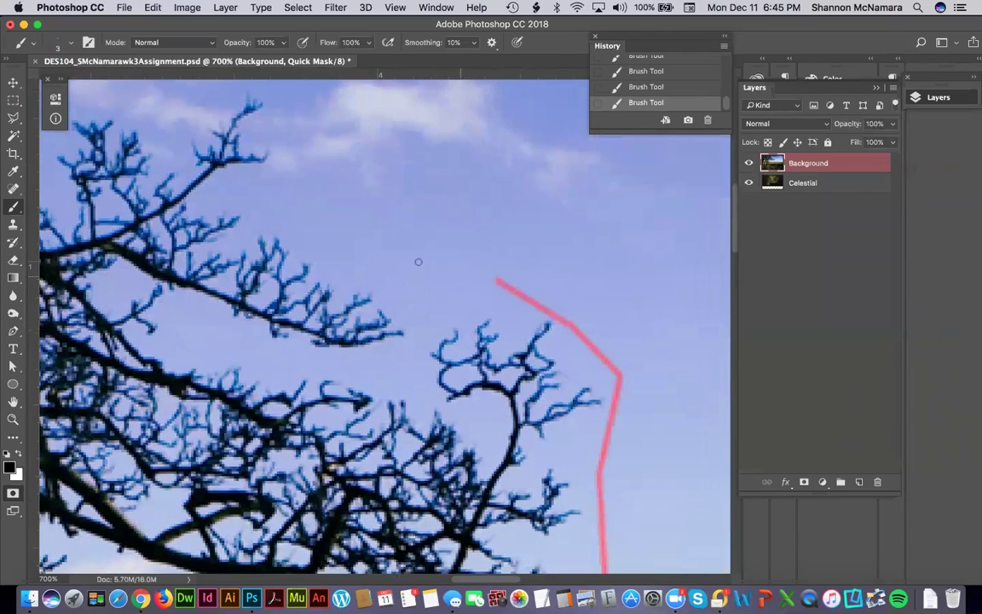
{"action": "left_click", "coordinate": [320, 206], "text": "shift"}
{"action": "left_click_drag", "start_coordinate": [306, 152], "coordinate": [373, 445]}
{"action": "left_click", "coordinate": [373, 318], "text": "shift"}
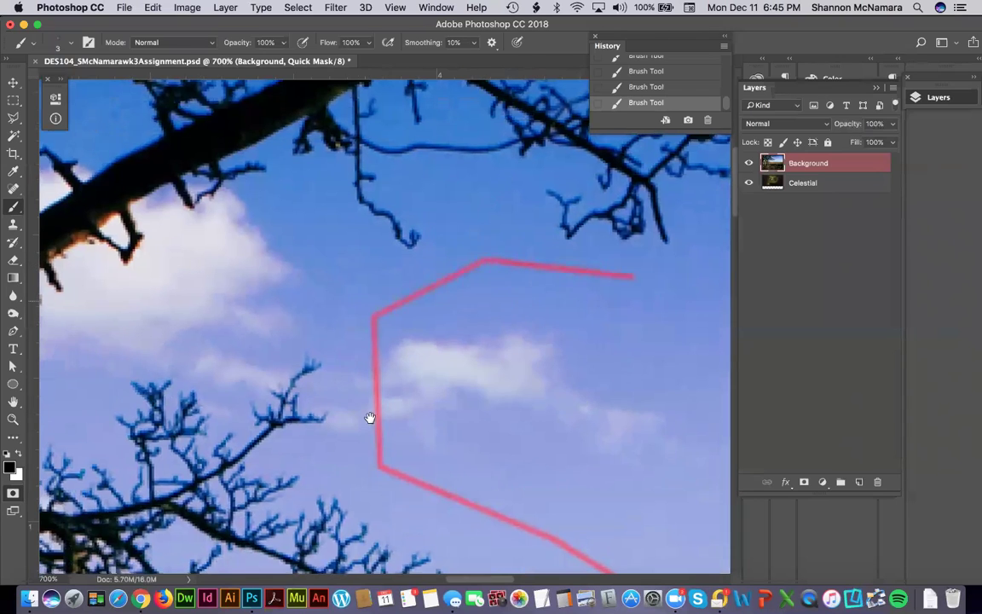
{"action": "scroll", "coordinate": [481, 330], "scroll_direction": "right", "scroll_amount": 5}
{"action": "scroll", "coordinate": [480, 330], "scroll_direction": "up", "scroll_amount": 3}
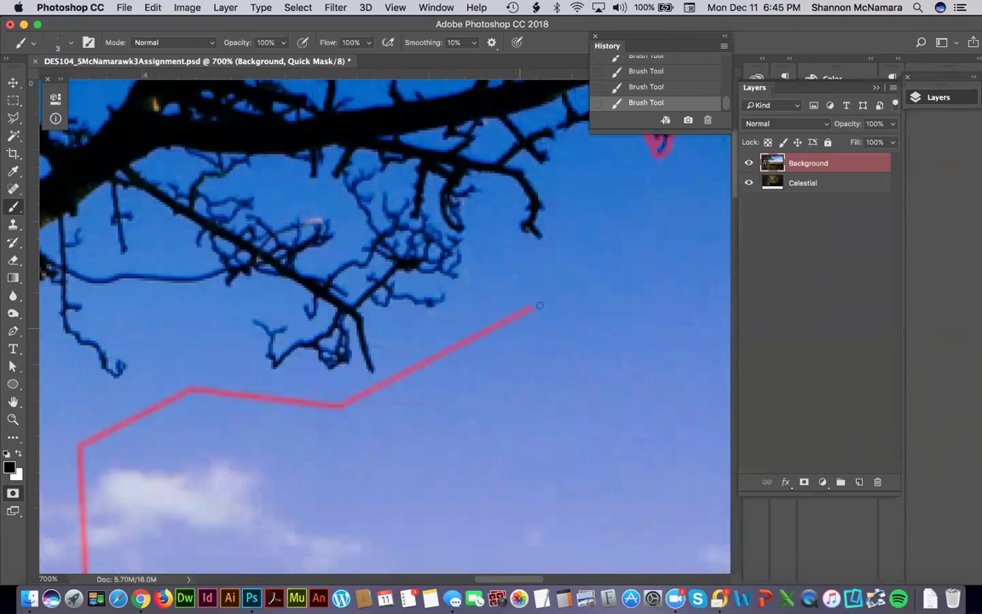
{"action": "left_click_drag", "start_coordinate": [596, 204], "coordinate": [444, 368]}
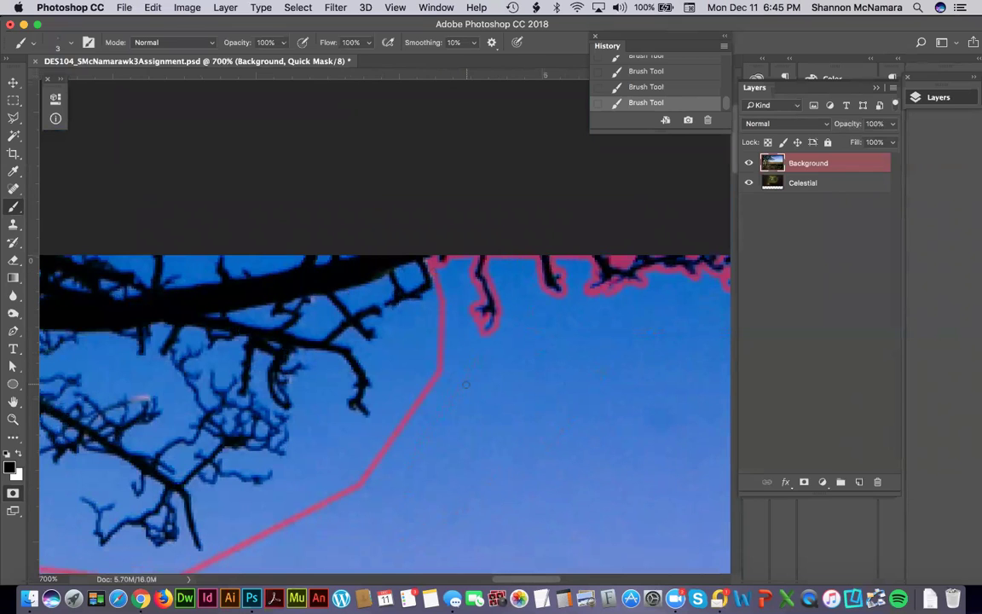
{"action": "key", "text": "super+0"}
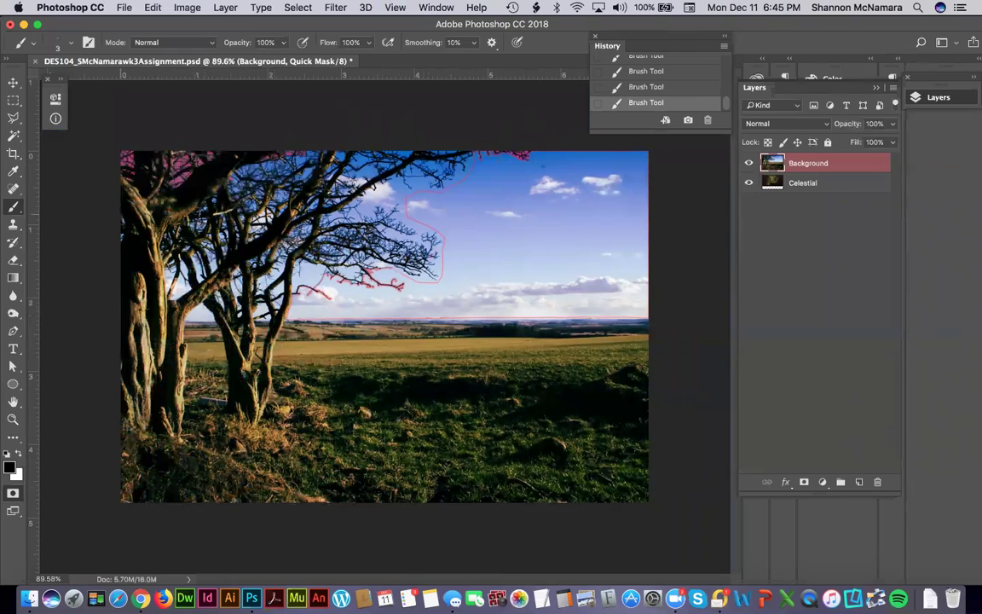
Magic Wand the open sky inside the mask outline, then zoom to 3200% near the treetop.
{"action": "left_click", "coordinate": [14, 136]}
{"action": "left_click", "coordinate": [520, 212]}
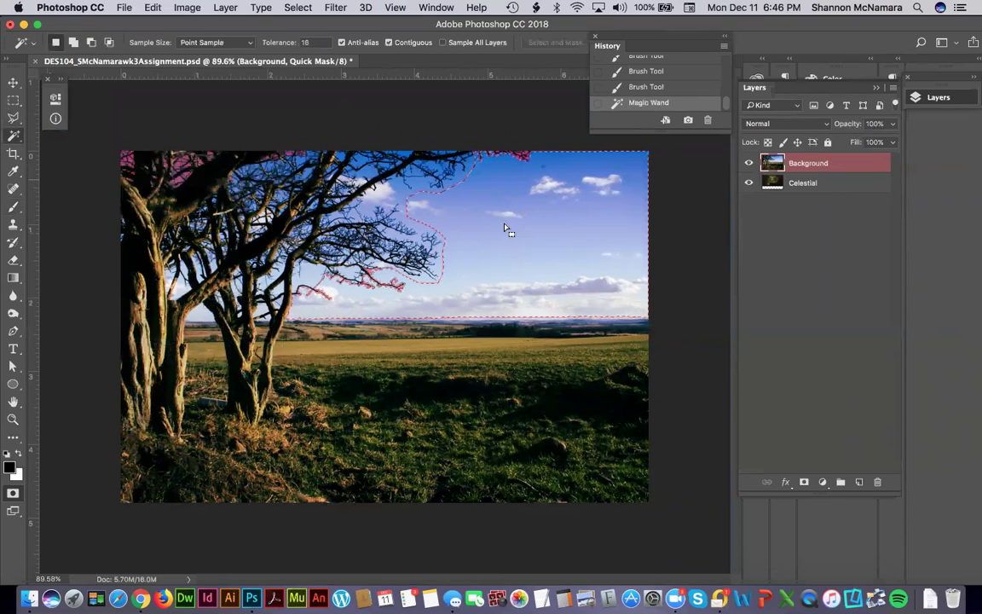
{"action": "key", "text": "z"}
{"action": "left_click_drag", "start_coordinate": [495, 153], "coordinate": [561, 190]}
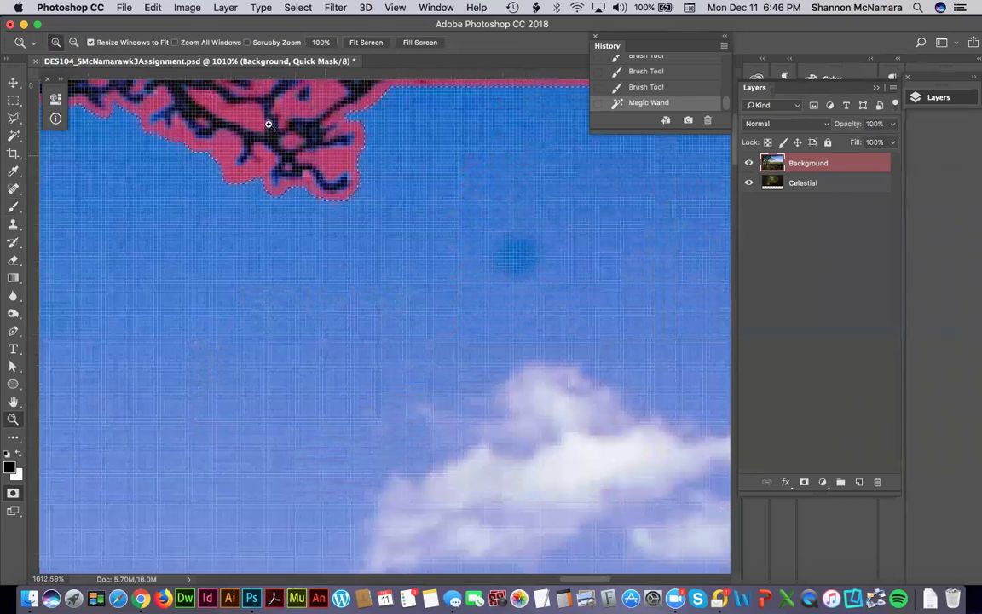
{"action": "left_click", "coordinate": [346, 221]}
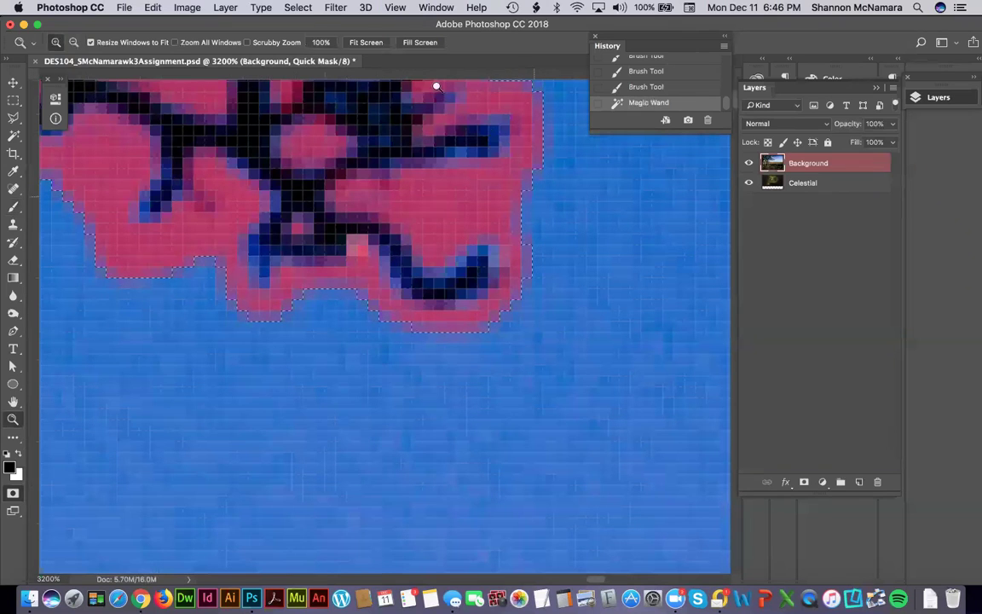
Expand the sky selection by 2 pixels with Select > Modify > Expand.
{"action": "left_click", "coordinate": [295, 8]}
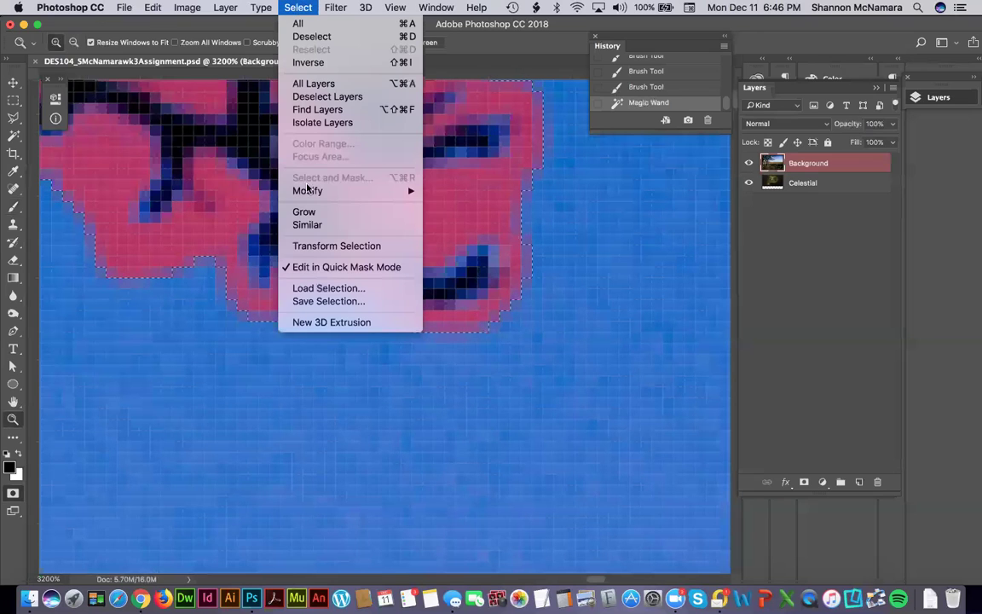
{"action": "mouse_move", "coordinate": [312, 194]}
{"action": "left_click", "coordinate": [460, 218]}
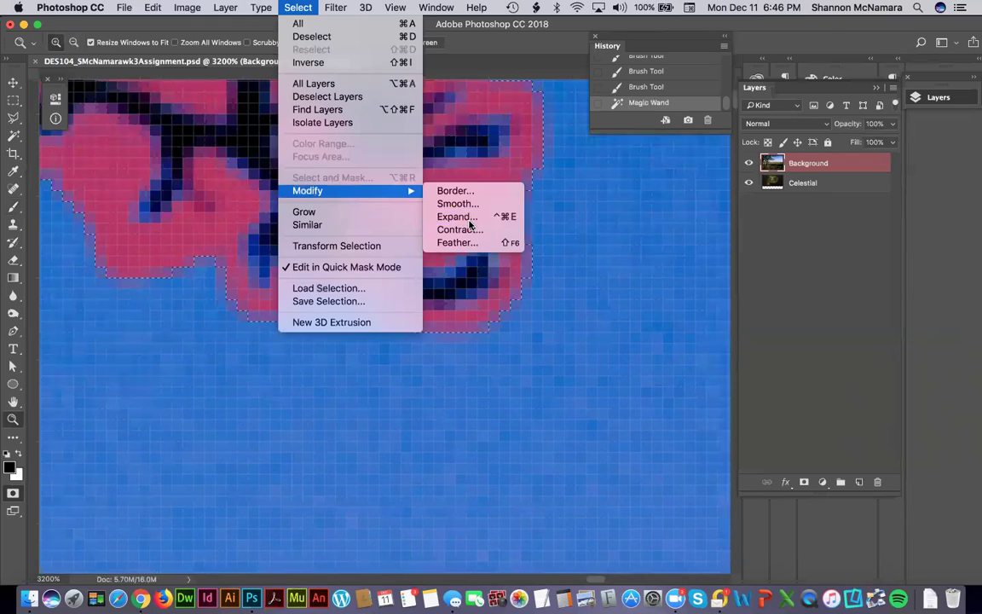
{"action": "left_click_drag", "start_coordinate": [501, 249], "coordinate": [659, 331]}
{"action": "type", "text": "2"}
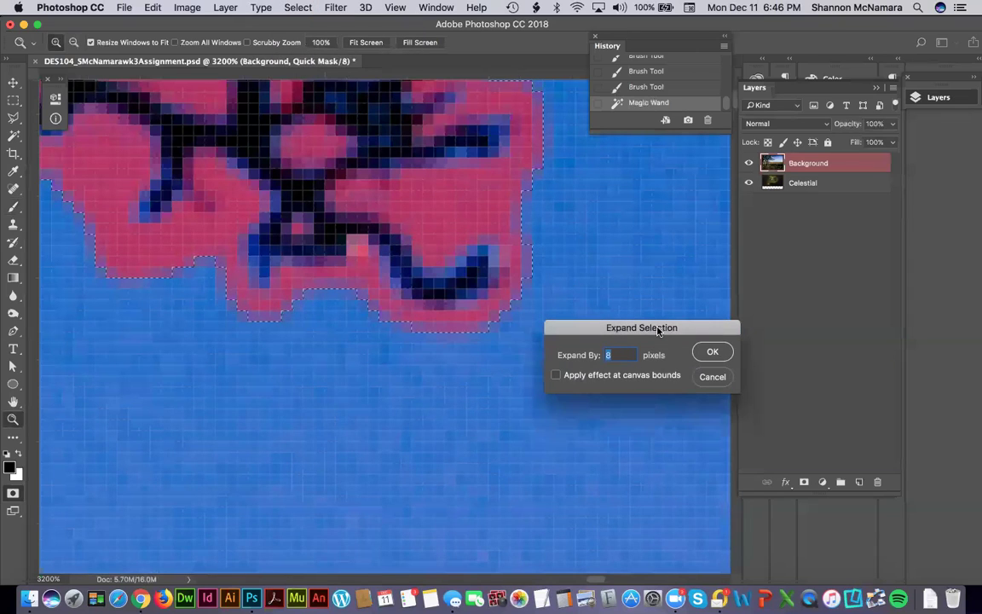
{"action": "double_click", "coordinate": [630, 354]}
{"action": "left_click", "coordinate": [710, 352]}
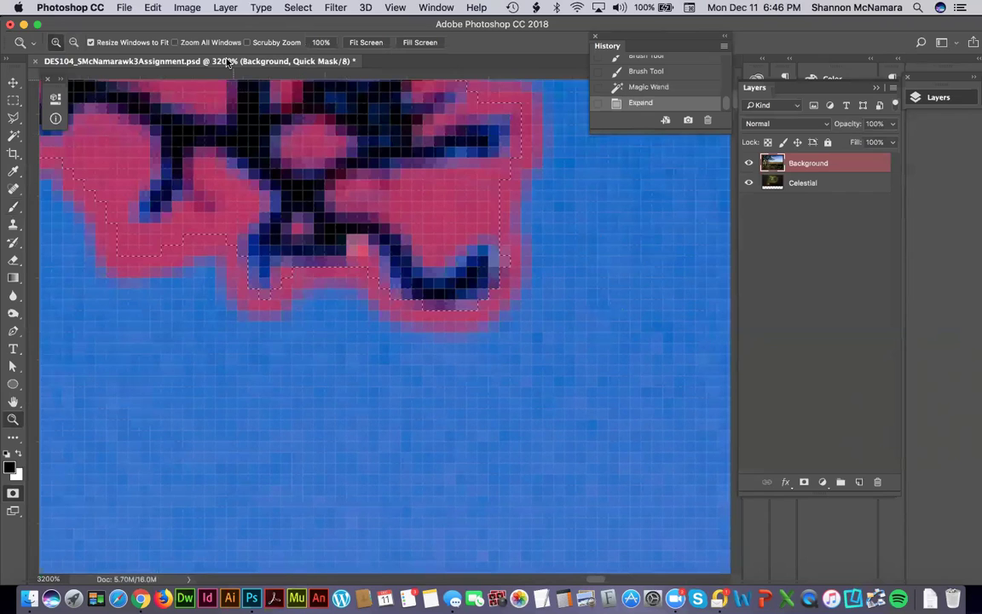
Fill the expanded sky selection with Foreground Color at 100% opacity.
{"action": "left_click", "coordinate": [154, 8]}
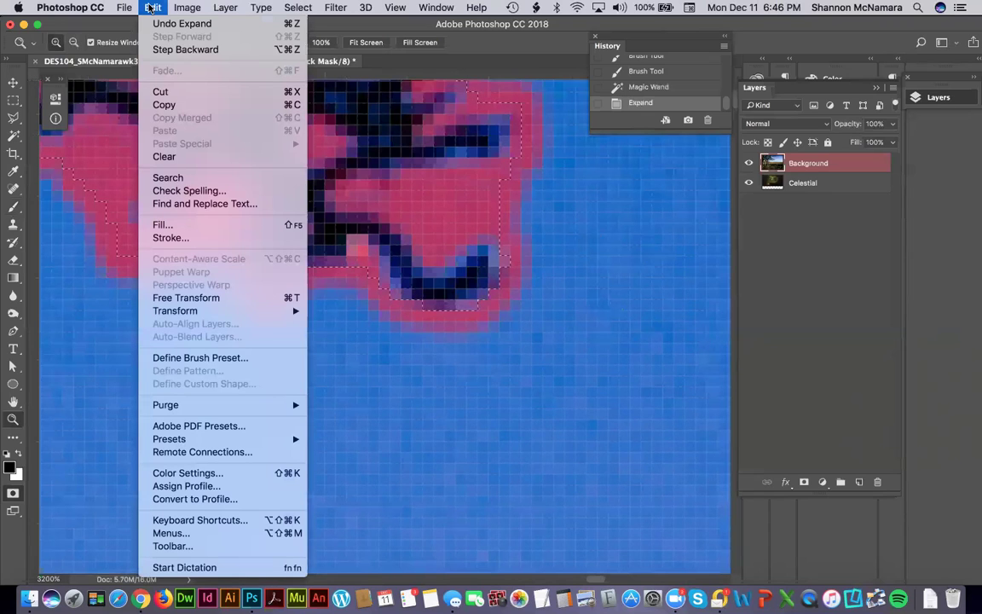
{"action": "left_click", "coordinate": [179, 224]}
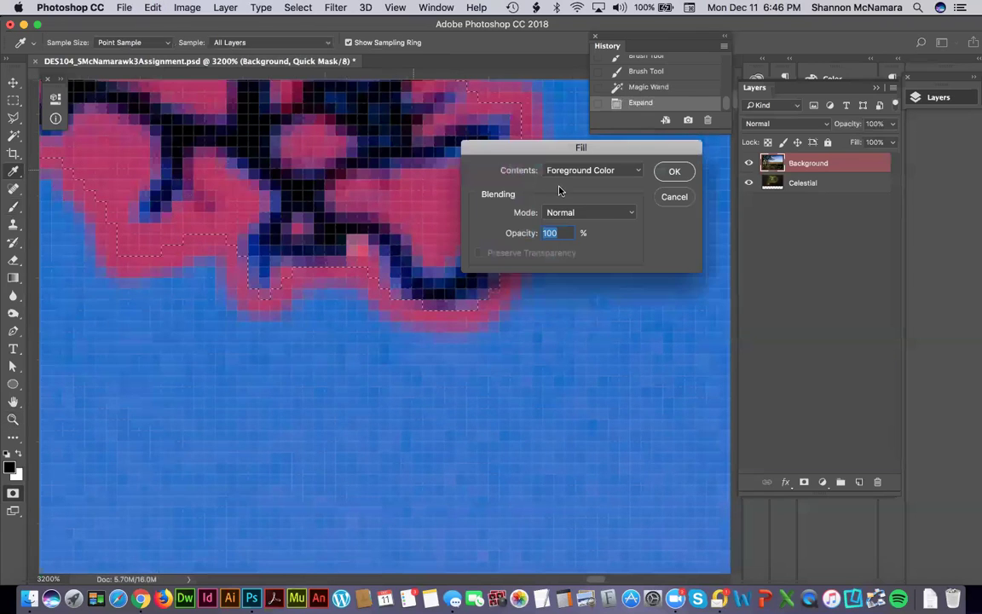
{"action": "left_click", "coordinate": [594, 171]}
{"action": "left_click", "coordinate": [588, 169]}
{"action": "left_click", "coordinate": [674, 172]}
{"action": "key", "text": "z"}
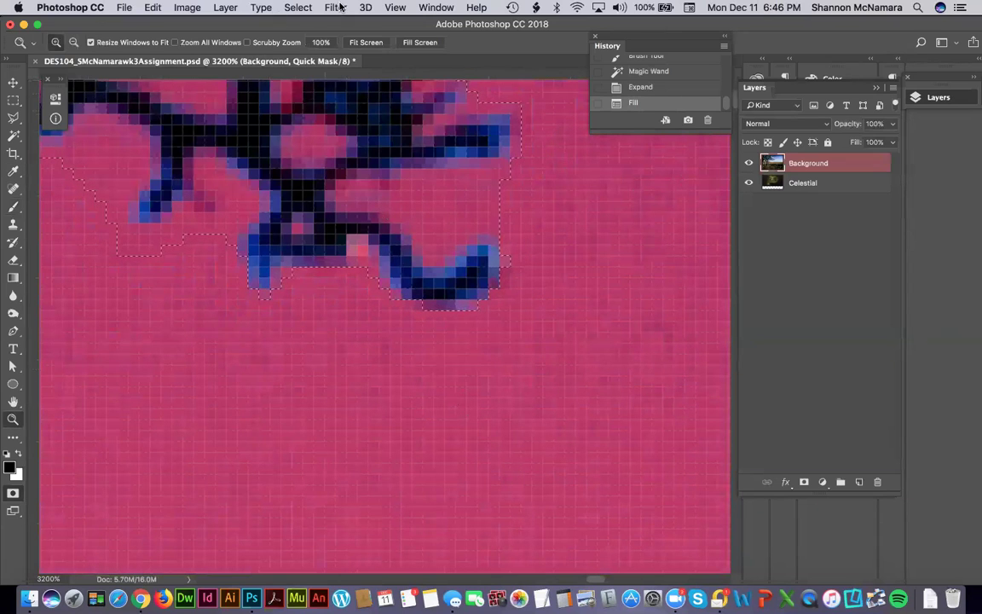
Deselect and fit the whole landscape on screen.
{"action": "left_click", "coordinate": [296, 8]}
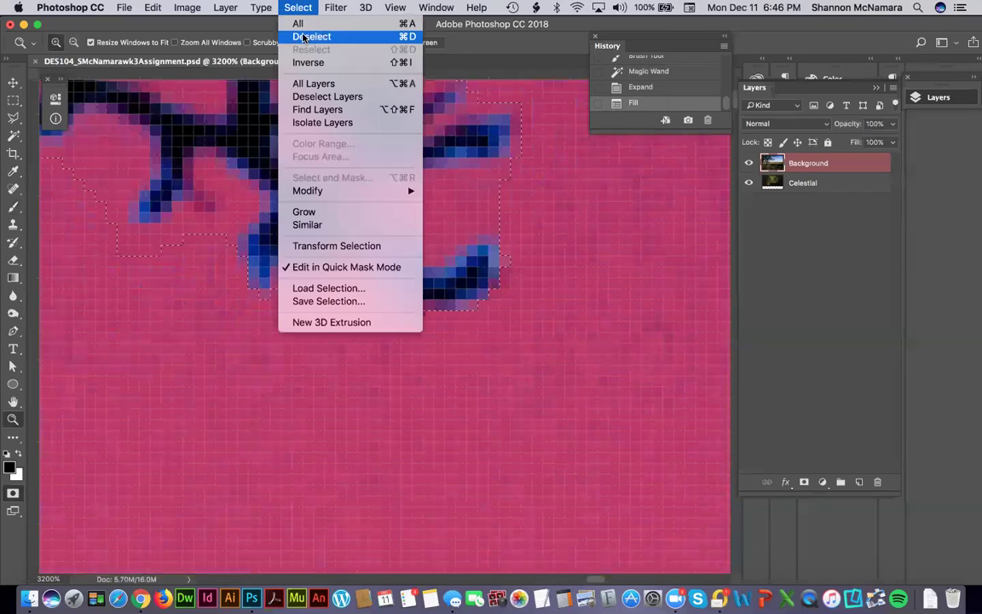
{"action": "left_click", "coordinate": [307, 37]}
{"action": "key", "text": "super+0"}
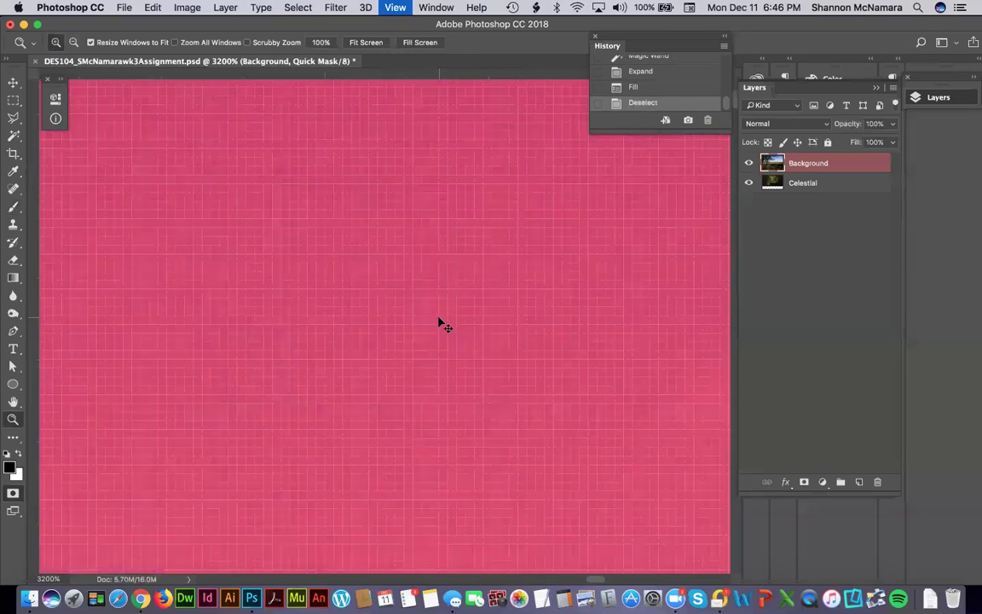
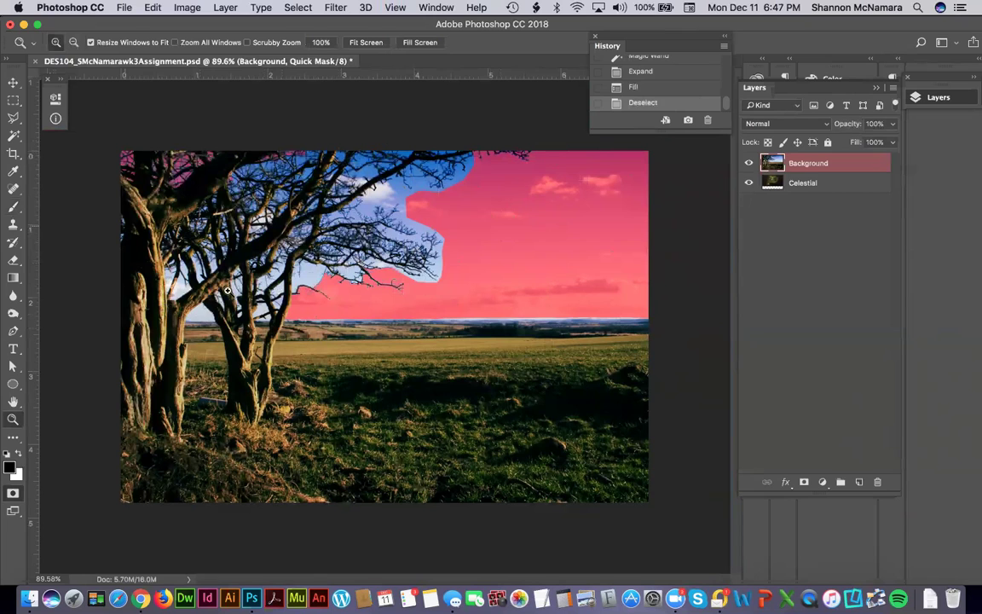
Zoom into the branches, exit Quick Mask to get a selection of trees and ground, and fit the image.
{"action": "left_click_drag", "start_coordinate": [287, 249], "coordinate": [368, 289]}
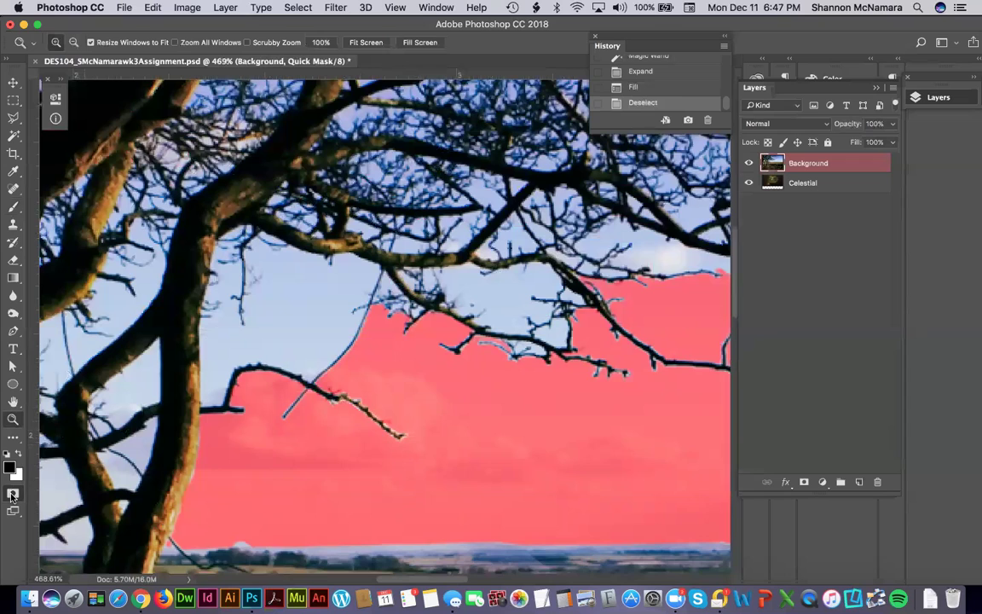
{"action": "left_click", "coordinate": [13, 495]}
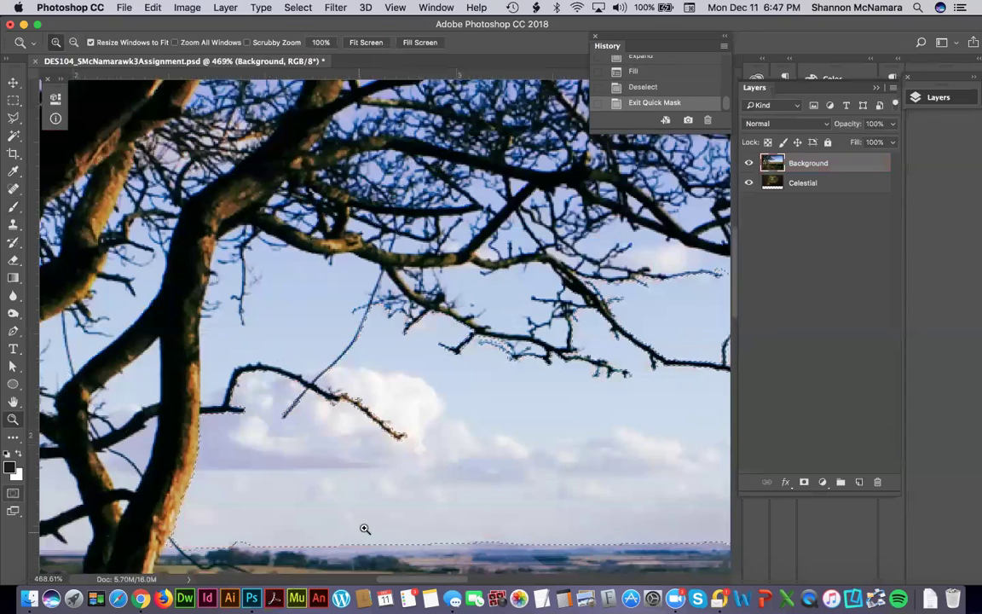
{"action": "key", "text": "super+0"}
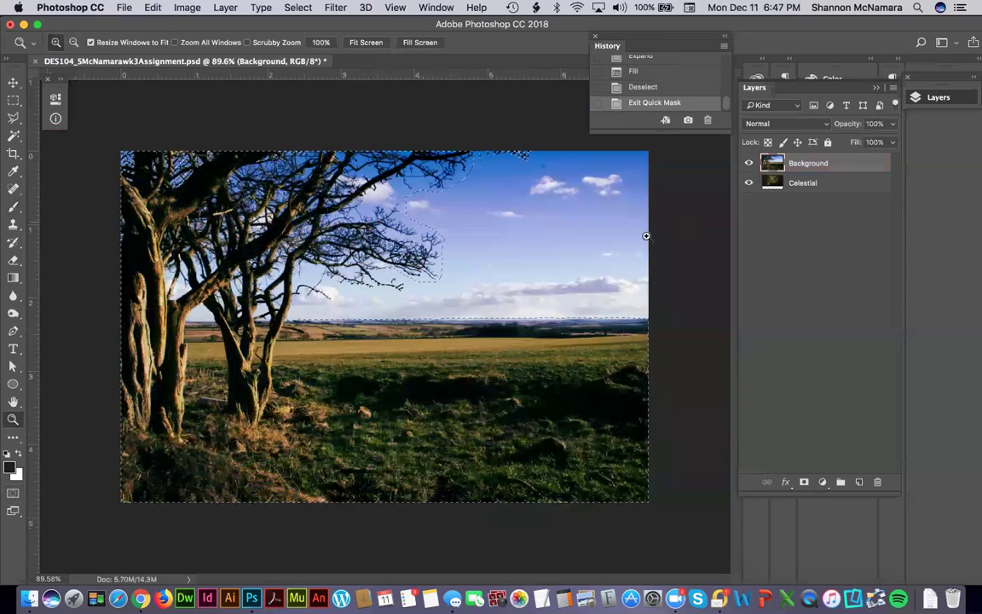
{"action": "left_click", "coordinate": [291, 8]}
Invert the selection to the sky, then Magic Wand-add four sky gaps between the branches.
{"action": "left_click", "coordinate": [312, 63]}
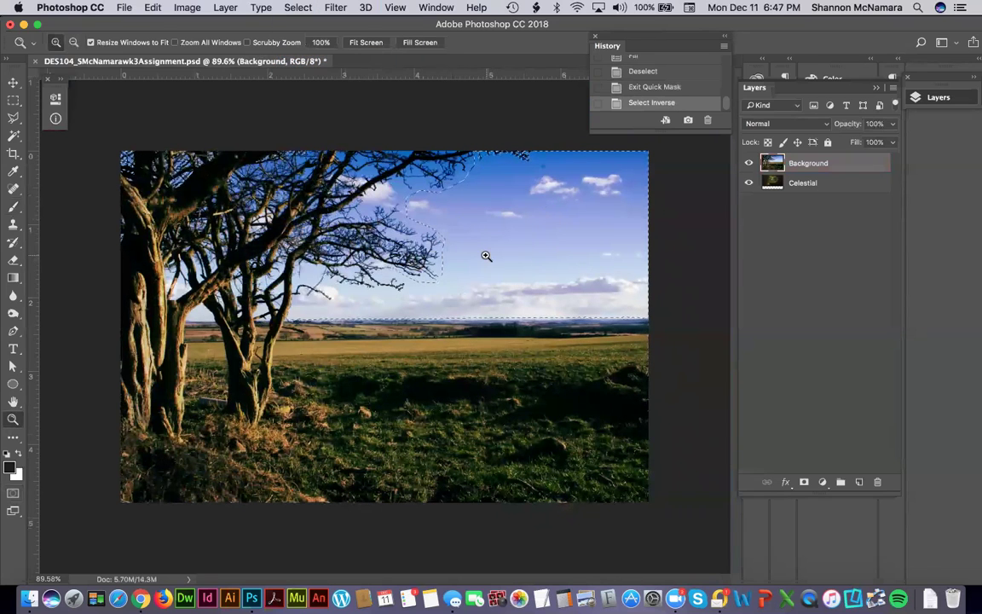
{"action": "left_click_drag", "start_coordinate": [294, 264], "coordinate": [351, 308]}
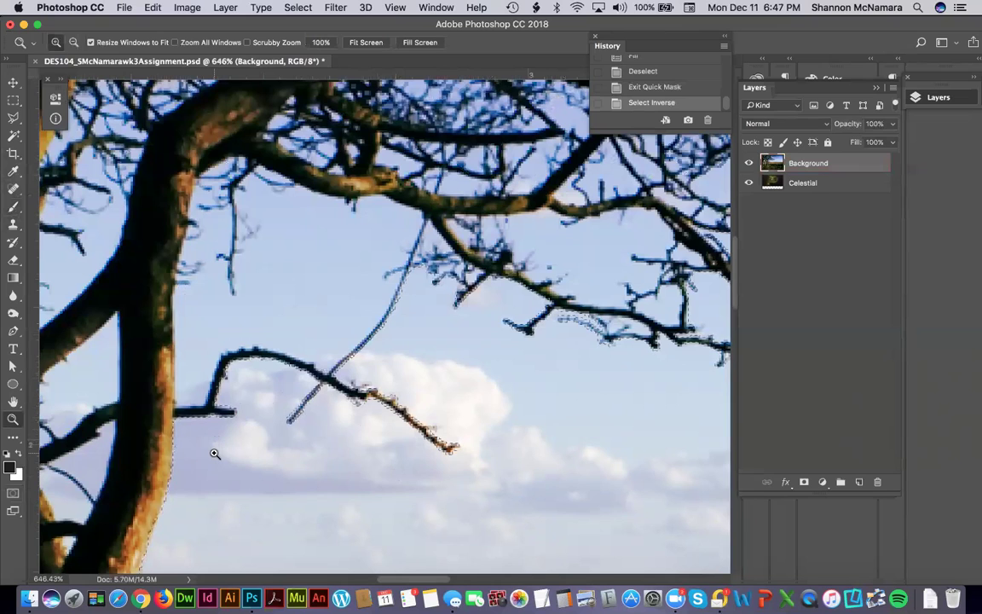
{"action": "key", "text": "w"}
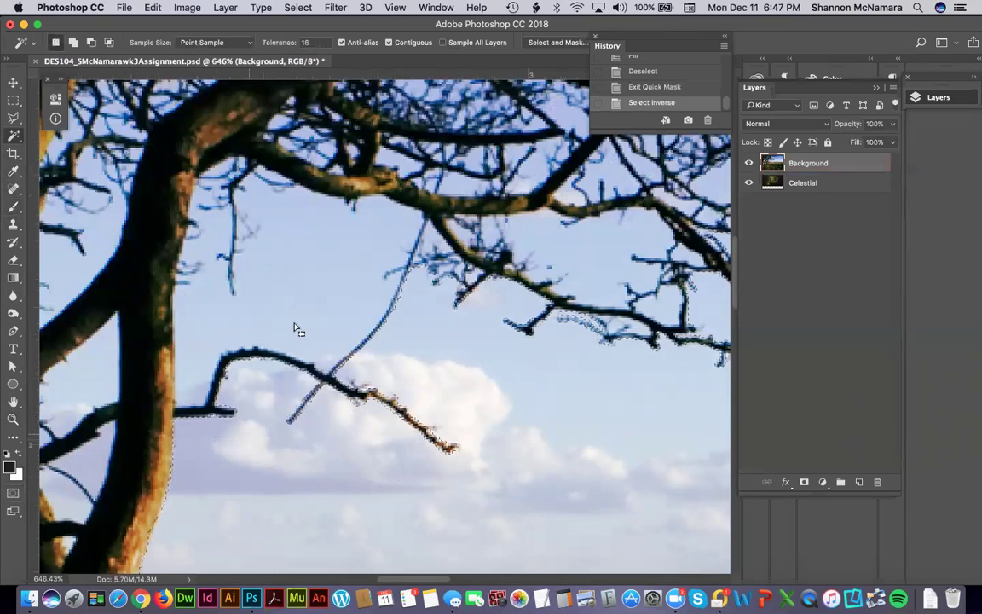
{"action": "left_click", "coordinate": [292, 263]}
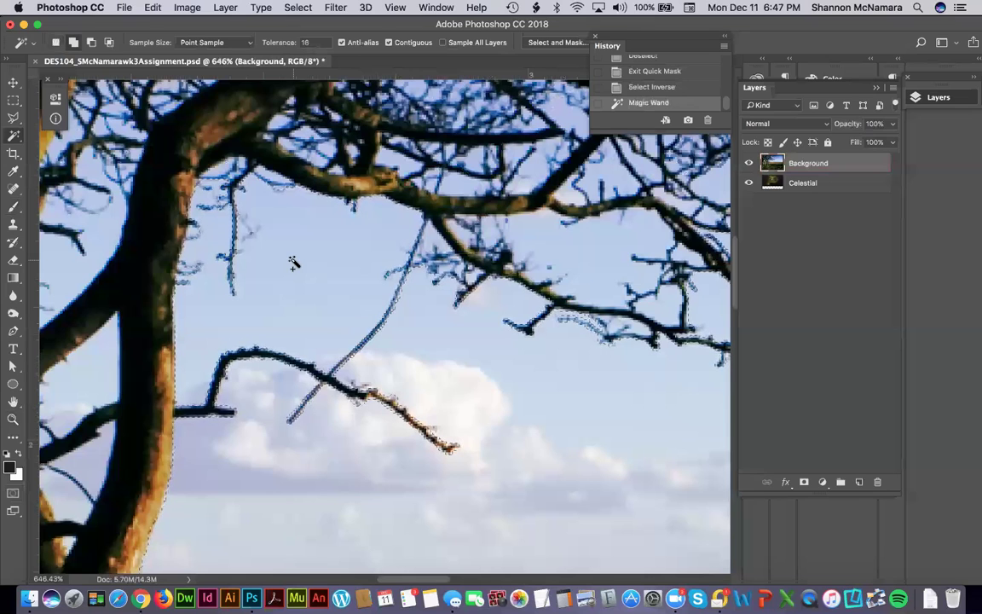
{"action": "left_click", "coordinate": [500, 211]}
{"action": "left_click", "coordinate": [576, 302], "text": "shift"}
{"action": "left_click", "coordinate": [583, 300], "text": "shift"}
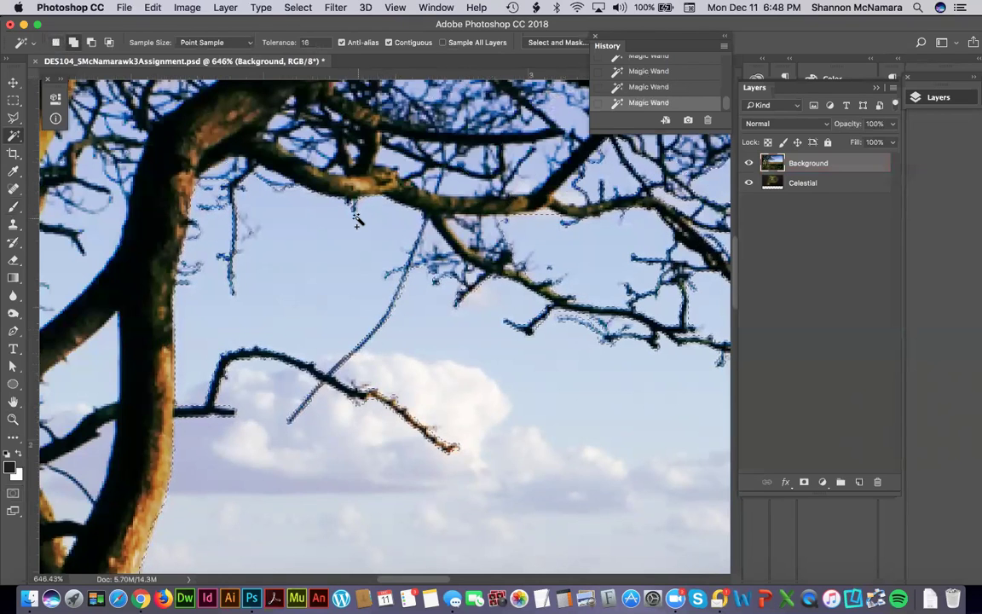
{"action": "left_click", "coordinate": [297, 7]}
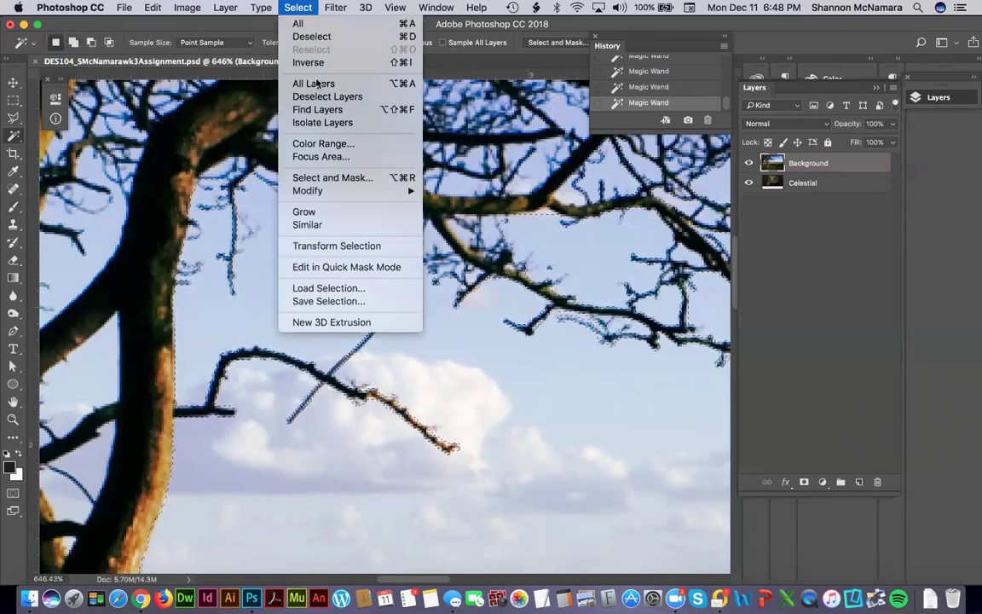
Try a Color Range selection sampling the light-blue sky, then undo it.
{"action": "left_click", "coordinate": [323, 146]}
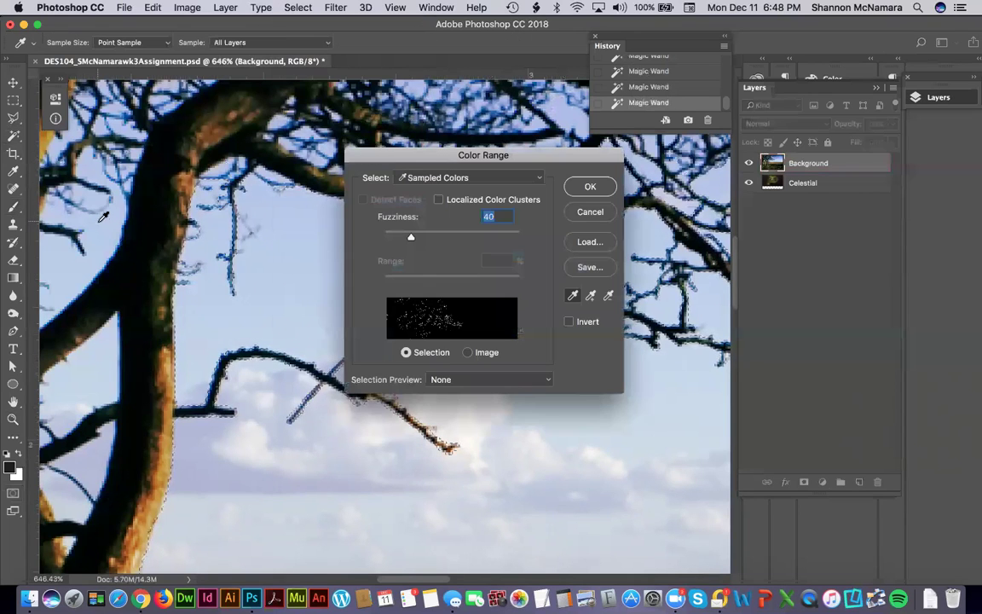
{"action": "left_click", "coordinate": [93, 197]}
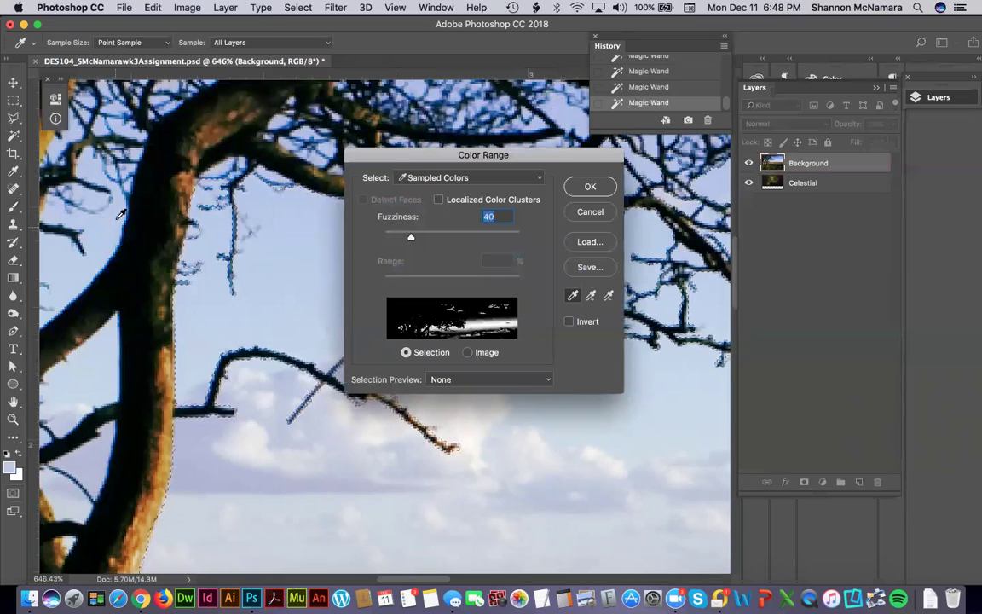
{"action": "left_click", "coordinate": [592, 187]}
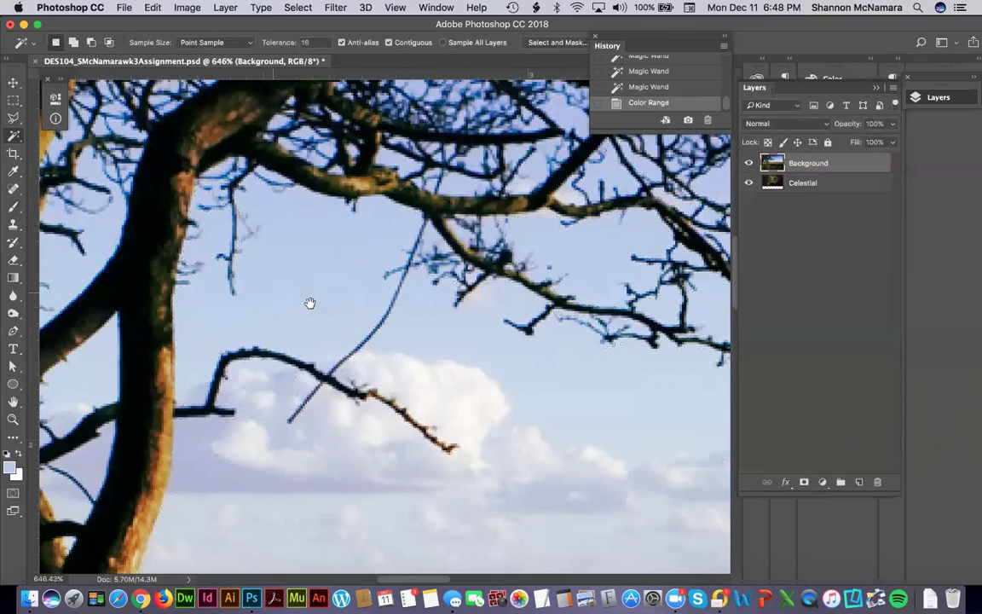
{"action": "scroll", "coordinate": [309, 302], "scroll_direction": "up", "scroll_amount": 3}
{"action": "scroll", "coordinate": [502, 344], "scroll_direction": "down", "scroll_amount": 6}
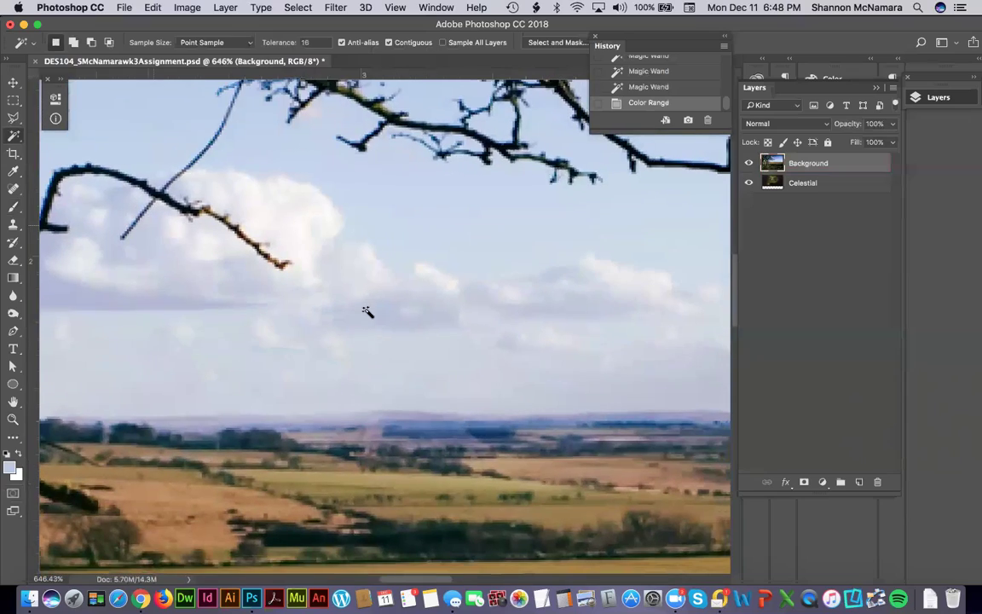
{"action": "key", "text": "ctrl+z"}
Magic Wand-add the lower sky down to the horizon and bring the trunk back into view.
{"action": "left_click", "coordinate": [372, 317]}
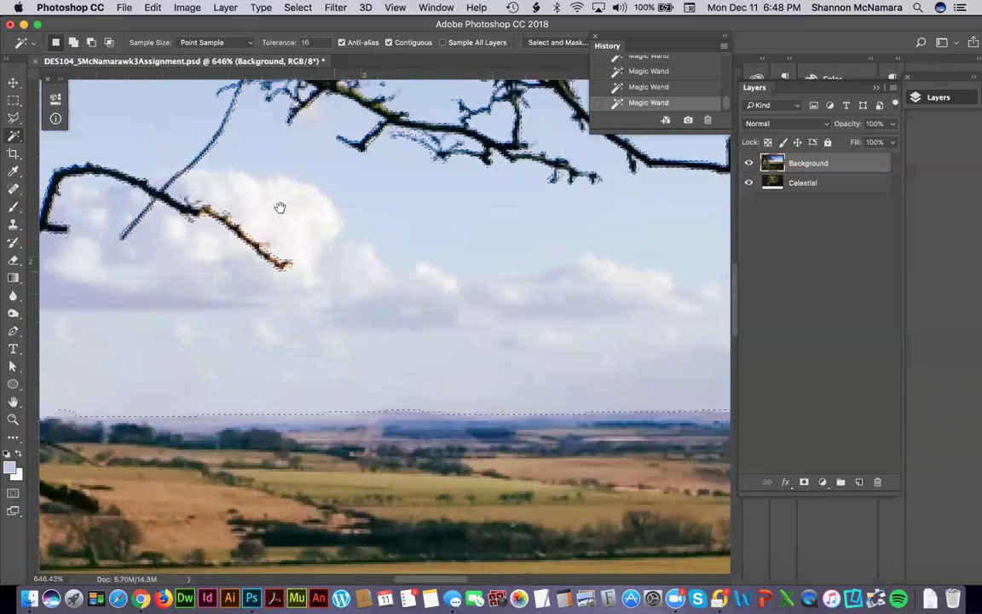
{"action": "left_click_drag", "start_coordinate": [280, 207], "coordinate": [480, 396]}
{"action": "left_click_drag", "start_coordinate": [509, 178], "coordinate": [436, 279]}
{"action": "left_click", "coordinate": [297, 8]}
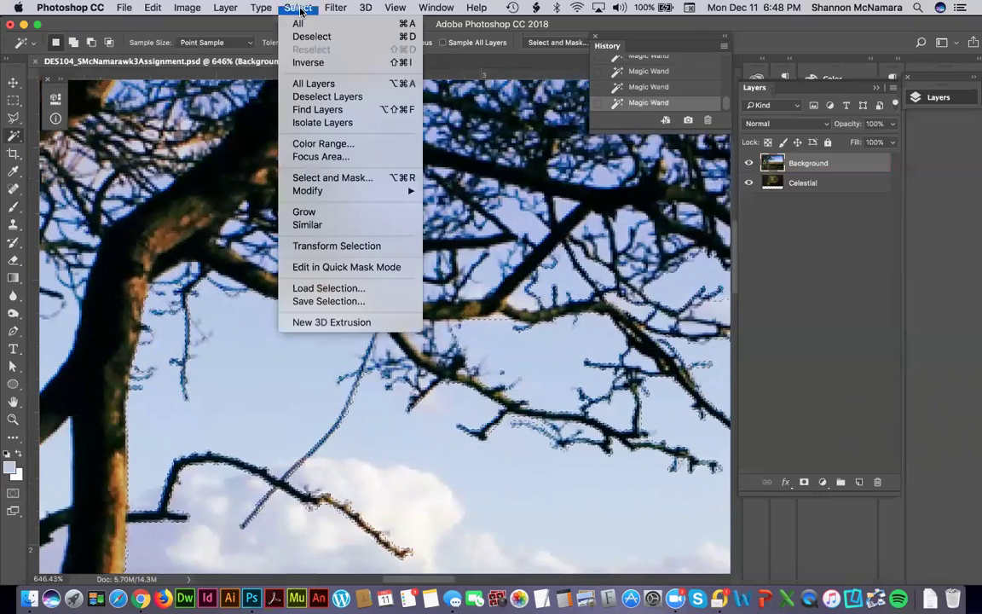
Grow the sky selection with Select > Similar and check the branch edges.
{"action": "left_click", "coordinate": [340, 225]}
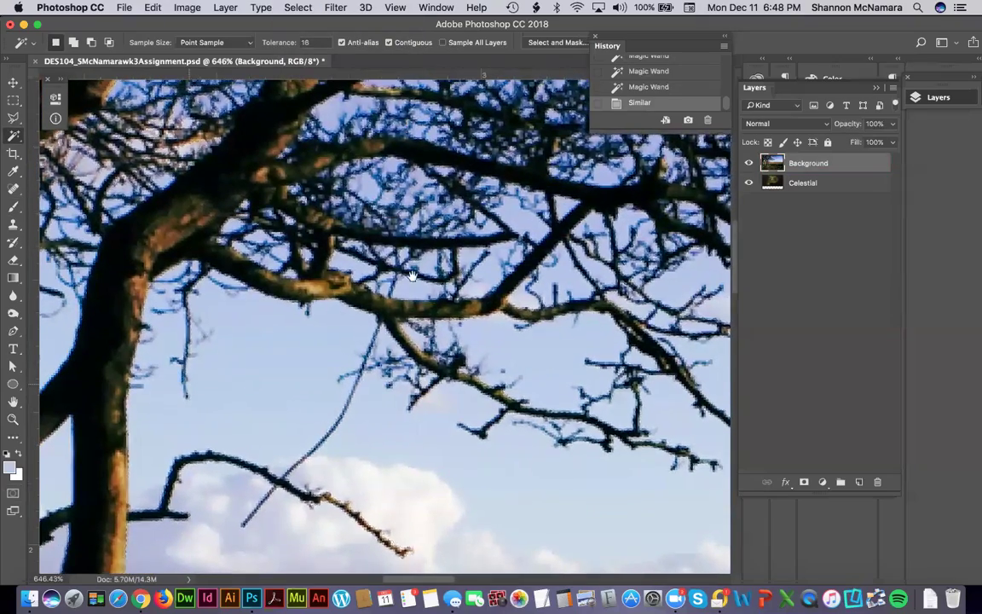
{"action": "left_click_drag", "start_coordinate": [252, 368], "coordinate": [416, 277]}
{"action": "scroll", "coordinate": [179, 335], "scroll_direction": "left", "scroll_amount": 10}
{"action": "scroll", "coordinate": [179, 335], "scroll_direction": "up", "scroll_amount": 2}
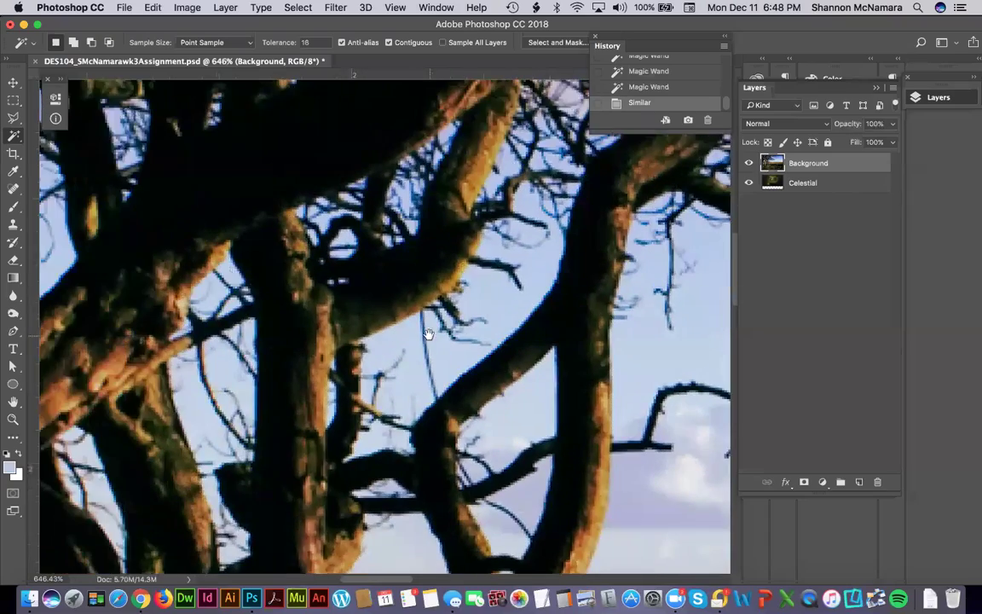
{"action": "scroll", "coordinate": [179, 335], "scroll_direction": "right", "scroll_amount": 10}
{"action": "scroll", "coordinate": [219, 390], "scroll_direction": "left", "scroll_amount": 3}
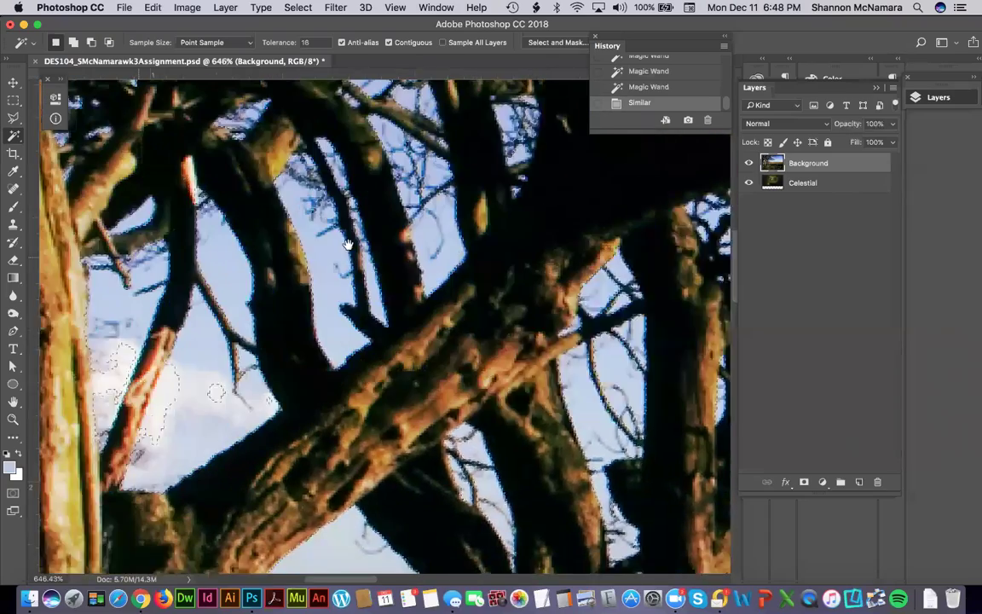
{"action": "scroll", "coordinate": [304, 327], "scroll_direction": "left", "scroll_amount": 10}
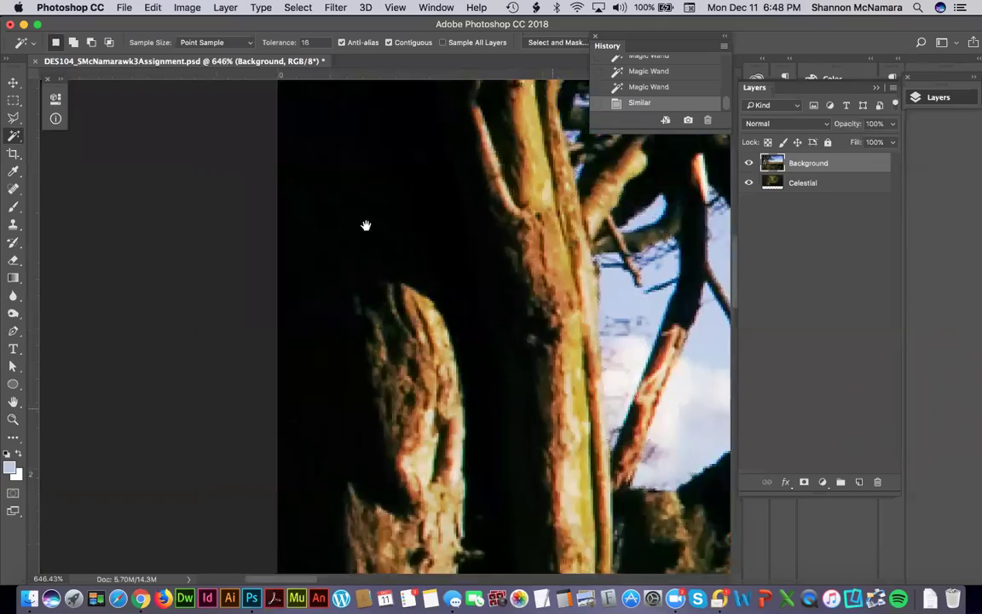
{"action": "scroll", "coordinate": [337, 368], "scroll_direction": "right", "scroll_amount": 10}
{"action": "scroll", "coordinate": [336, 368], "scroll_direction": "up", "scroll_amount": 3}
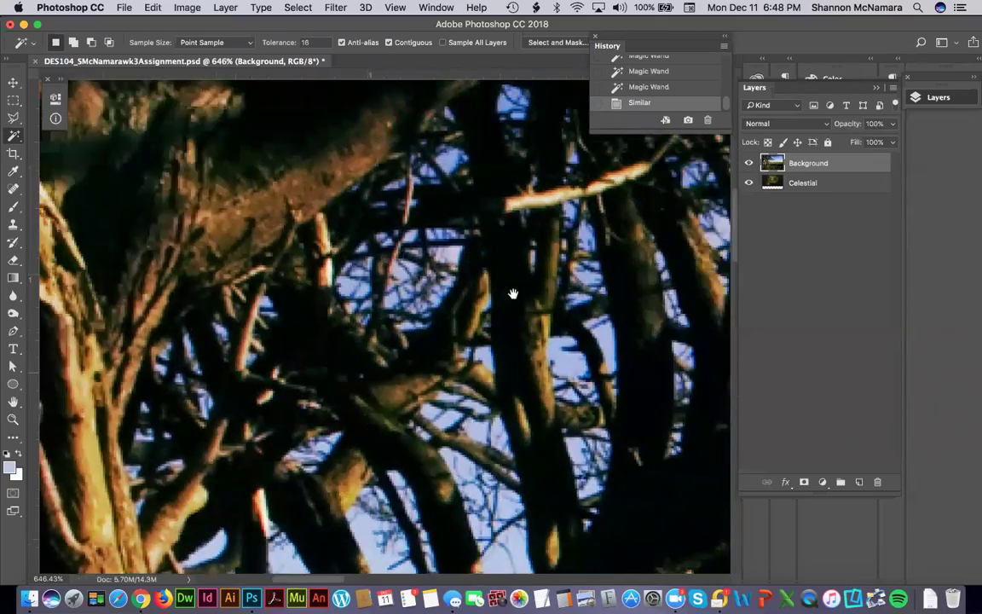
{"action": "scroll", "coordinate": [302, 327], "scroll_direction": "up", "scroll_amount": 5}
{"action": "scroll", "coordinate": [487, 306], "scroll_direction": "right", "scroll_amount": 5}
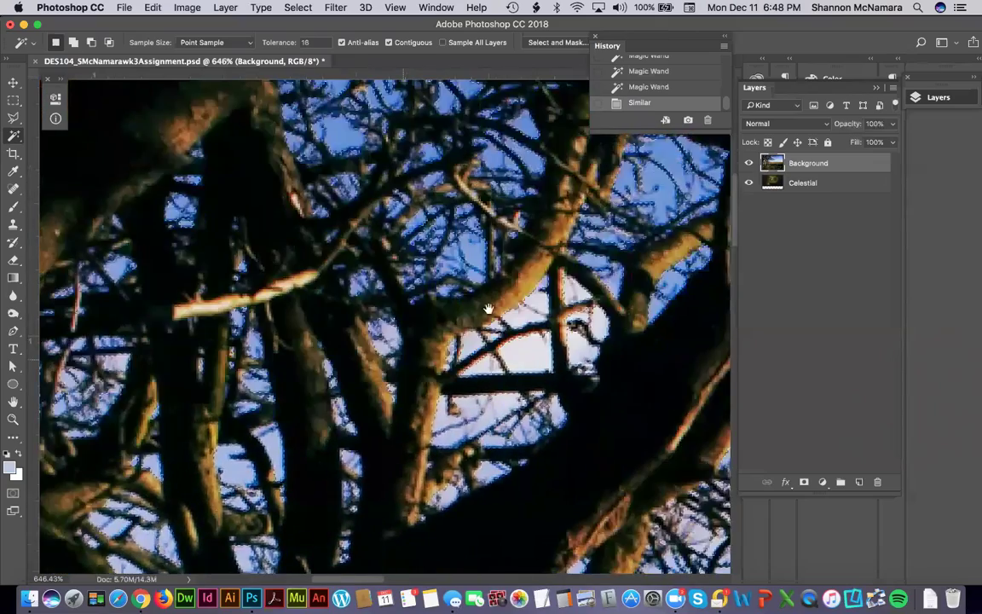
{"action": "scroll", "coordinate": [591, 268], "scroll_direction": "right", "scroll_amount": 10}
{"action": "scroll", "coordinate": [625, 323], "scroll_direction": "up", "scroll_amount": 2}
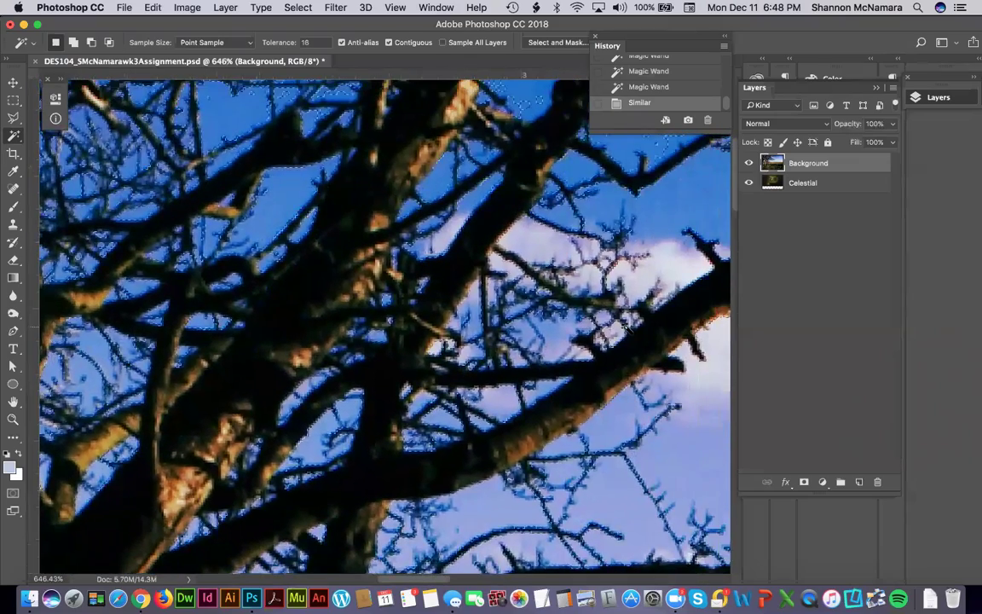
{"action": "key", "text": "super+0"}
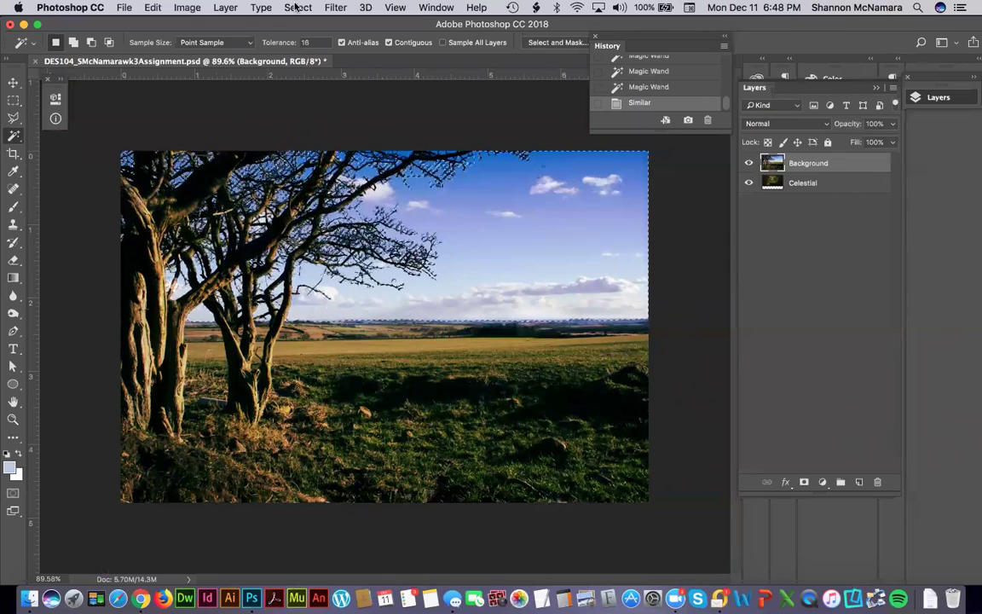
Invert the selection onto the trees and ground and display it as a Quick Mask.
{"action": "left_click", "coordinate": [297, 8]}
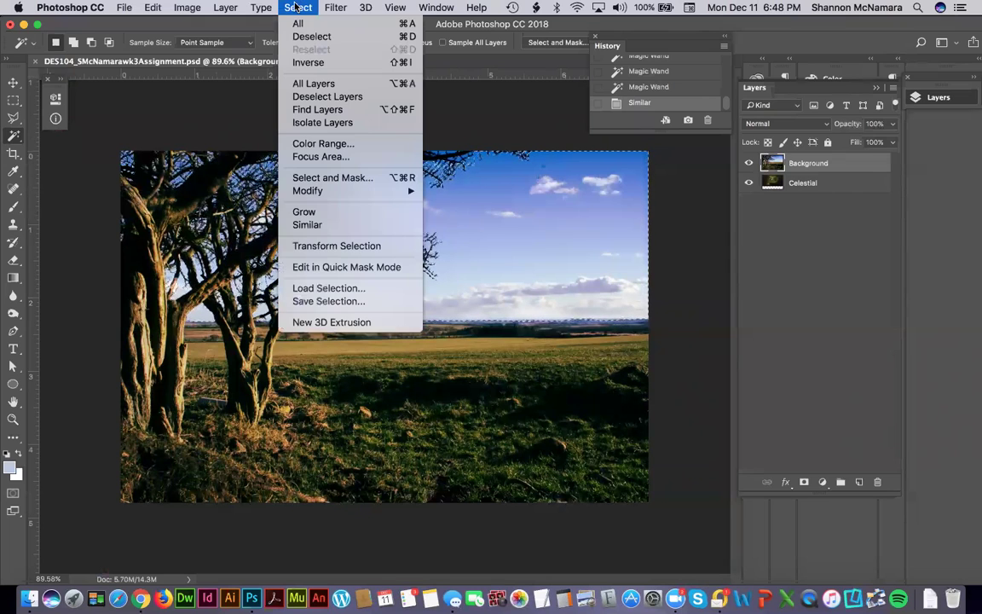
{"action": "left_click", "coordinate": [308, 63]}
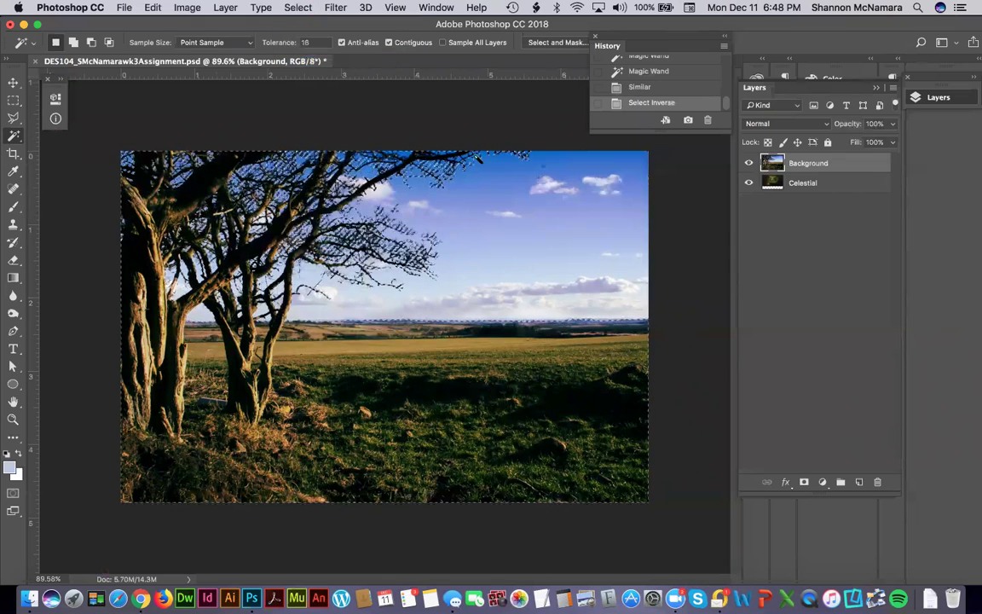
{"action": "left_click", "coordinate": [12, 496]}
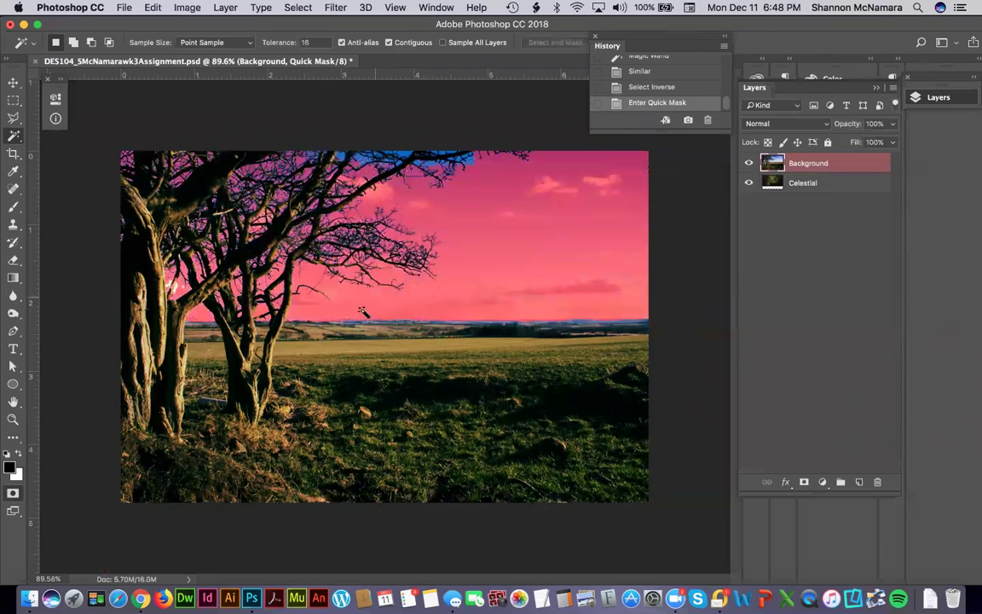
Zoom in on a branch gap and brush mask paint over a spot and the white gap along the branch.
{"action": "key", "text": "z"}
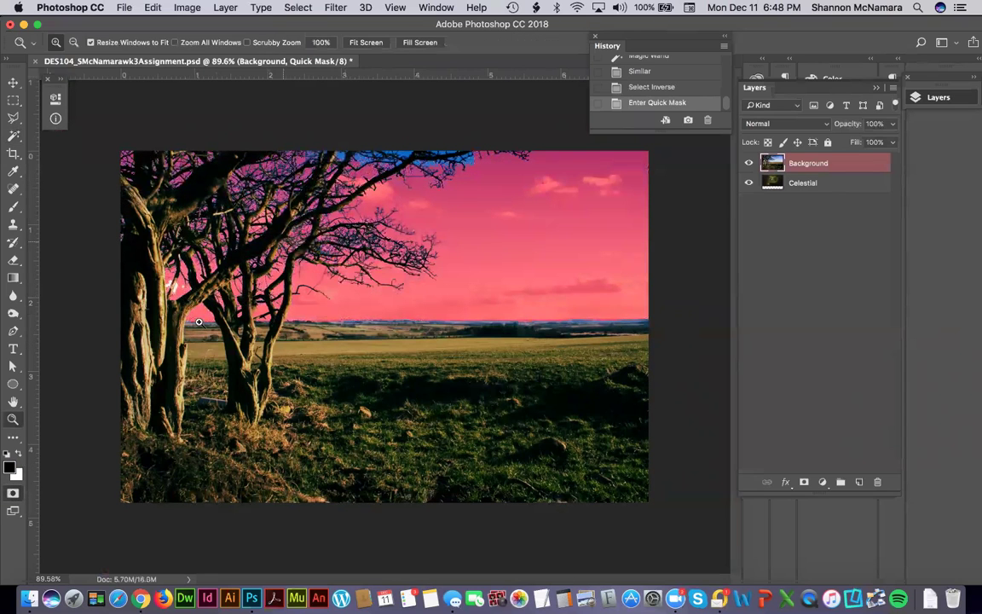
{"action": "left_click_drag", "start_coordinate": [189, 266], "coordinate": [238, 239]}
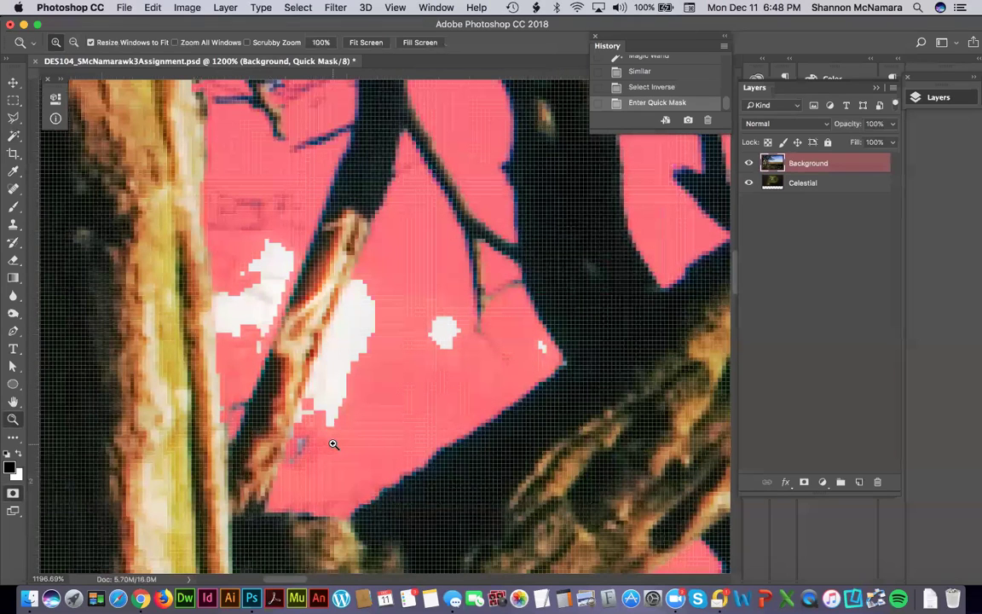
{"action": "key", "text": "b"}
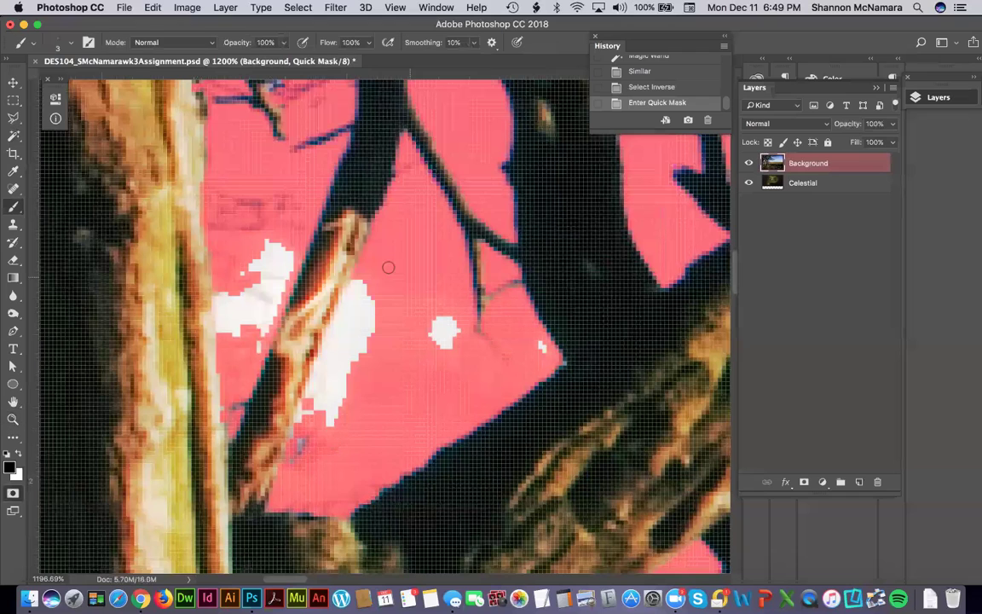
{"action": "left_click", "coordinate": [301, 406]}
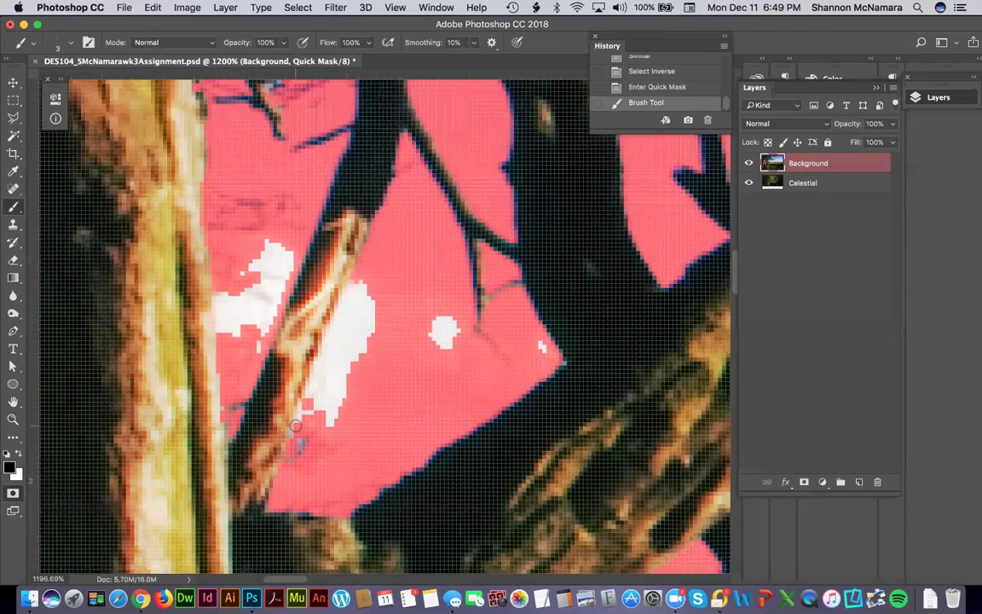
{"action": "left_click", "coordinate": [359, 279], "text": "shift"}
{"action": "mouse_move", "coordinate": [328, 356]}
{"action": "left_mouse_down"}
{"action": "mouse_move", "coordinate": [308, 294]}
{"action": "mouse_move", "coordinate": [283, 341]}
{"action": "mouse_move", "coordinate": [312, 381]}
{"action": "left_mouse_up"}
With the brush enlarged to 4 px, mask the white stripe and the blob beside the branch.
{"action": "key", "text": "]"}
{"action": "left_click", "coordinate": [366, 287]}
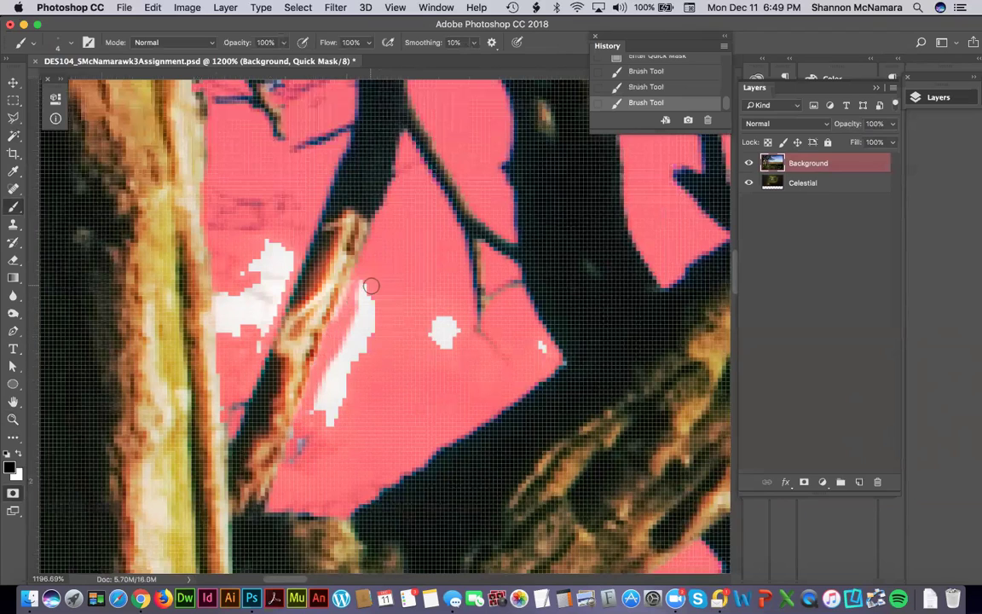
{"action": "mouse_move", "coordinate": [364, 297]}
{"action": "left_mouse_down"}
{"action": "mouse_move", "coordinate": [363, 338]}
{"action": "mouse_move", "coordinate": [376, 319]}
{"action": "mouse_move", "coordinate": [373, 290]}
{"action": "mouse_move", "coordinate": [363, 374]}
{"action": "mouse_move", "coordinate": [337, 372]}
{"action": "mouse_move", "coordinate": [359, 318]}
{"action": "mouse_move", "coordinate": [313, 410]}
{"action": "mouse_move", "coordinate": [340, 382]}
{"action": "mouse_move", "coordinate": [330, 426]}
{"action": "left_mouse_up"}
{"action": "mouse_move", "coordinate": [432, 346]}
{"action": "left_mouse_down"}
{"action": "mouse_move", "coordinate": [442, 314]}
{"action": "mouse_move", "coordinate": [456, 322]}
{"action": "left_mouse_up"}
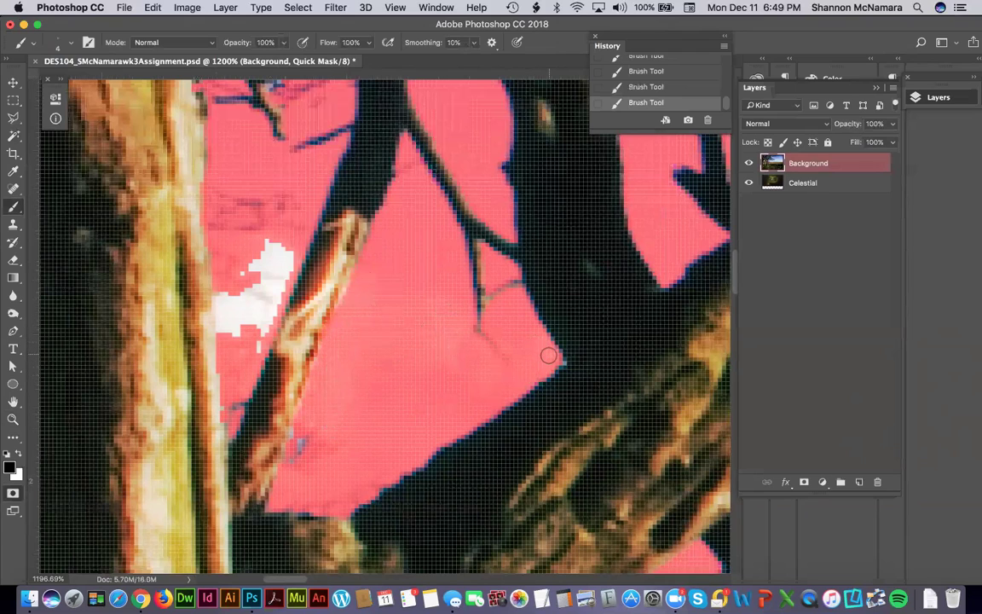
{"action": "scroll", "coordinate": [346, 318], "scroll_direction": "up", "scroll_amount": 2}
{"action": "scroll", "coordinate": [346, 318], "scroll_direction": "left", "scroll_amount": 3}
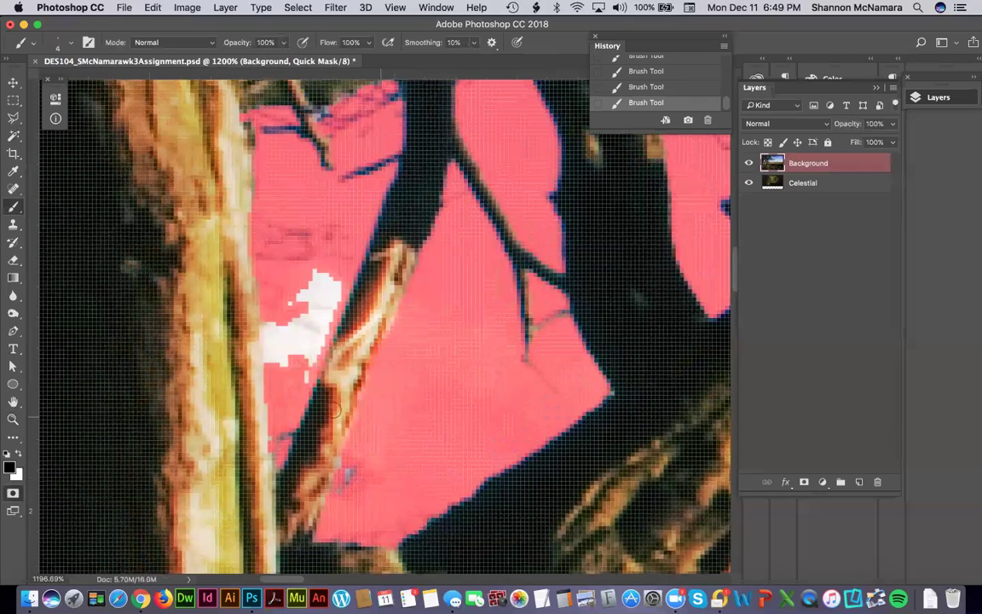
{"action": "mouse_move", "coordinate": [259, 335]}
{"action": "left_mouse_down"}
{"action": "mouse_move", "coordinate": [272, 370]}
{"action": "mouse_move", "coordinate": [278, 316]}
{"action": "mouse_move", "coordinate": [285, 362]}
{"action": "mouse_move", "coordinate": [300, 301]}
{"action": "mouse_move", "coordinate": [322, 273]}
{"action": "mouse_move", "coordinate": [337, 284]}
{"action": "mouse_move", "coordinate": [297, 386]}
{"action": "mouse_move", "coordinate": [310, 311]}
{"action": "mouse_move", "coordinate": [302, 347]}
{"action": "left_mouse_up"}
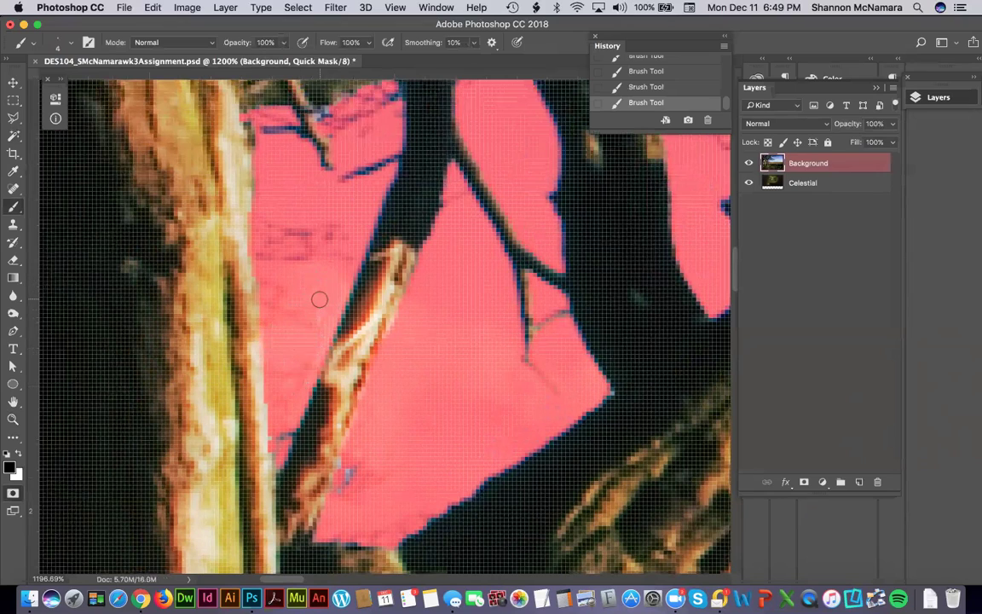
{"action": "scroll", "coordinate": [289, 367], "scroll_direction": "up", "scroll_amount": 5}
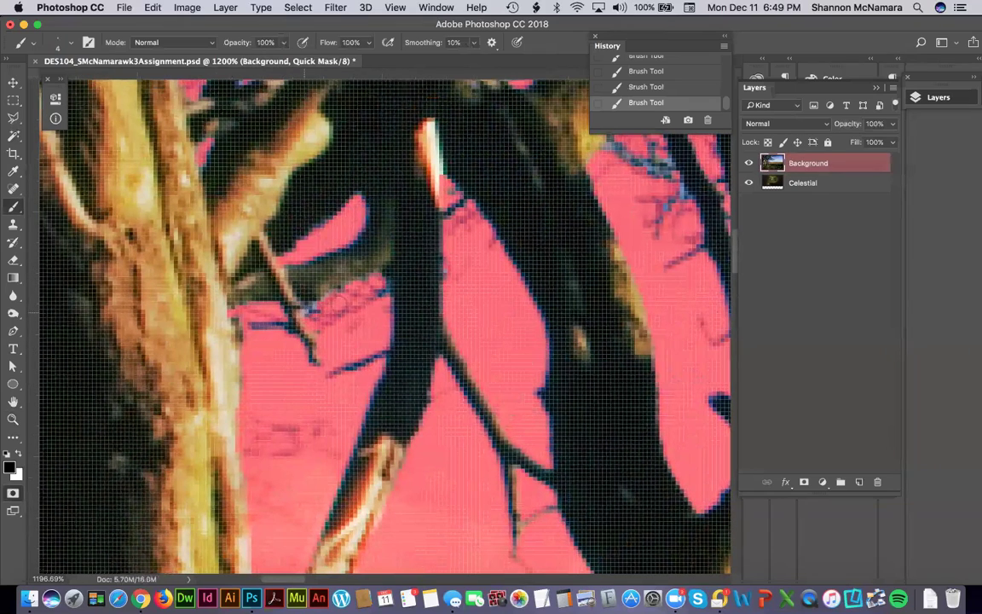
Erase excess quick mask at four spots along the branch edge.
{"action": "key", "text": "e"}
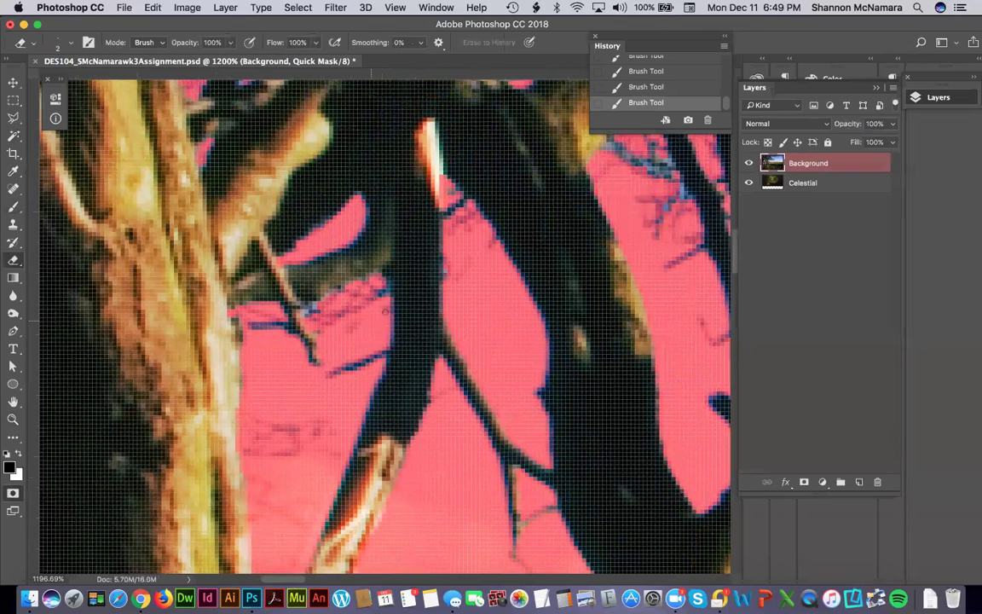
{"action": "left_click", "coordinate": [357, 305]}
{"action": "left_click", "coordinate": [321, 274]}
{"action": "left_click", "coordinate": [311, 282]}
{"action": "left_click", "coordinate": [293, 296]}
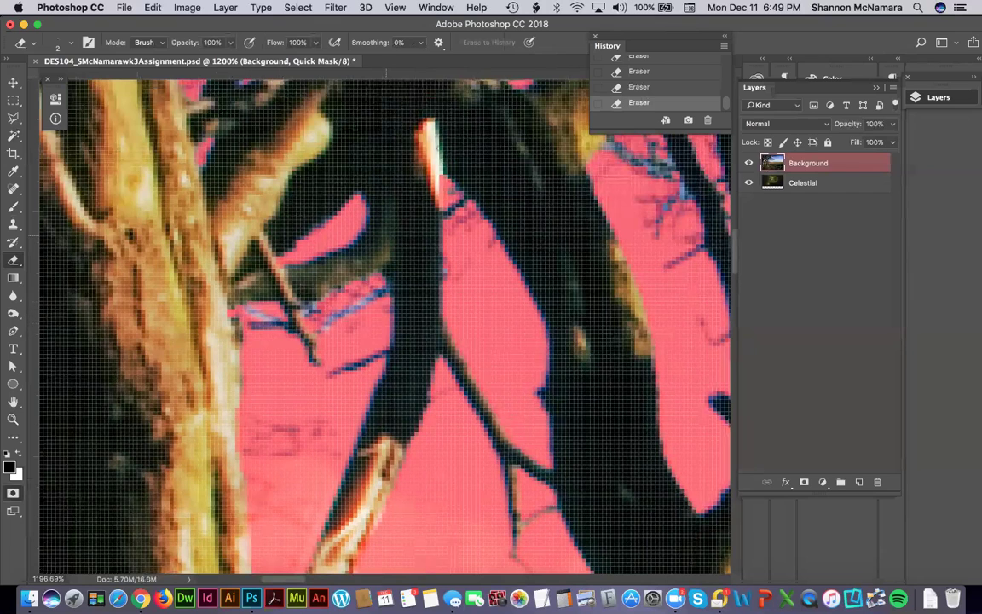
Paint mask over the bright branch highlight and gaps near the image top.
{"action": "key", "text": "b"}
{"action": "left_click_drag", "start_coordinate": [425, 124], "coordinate": [440, 191]}
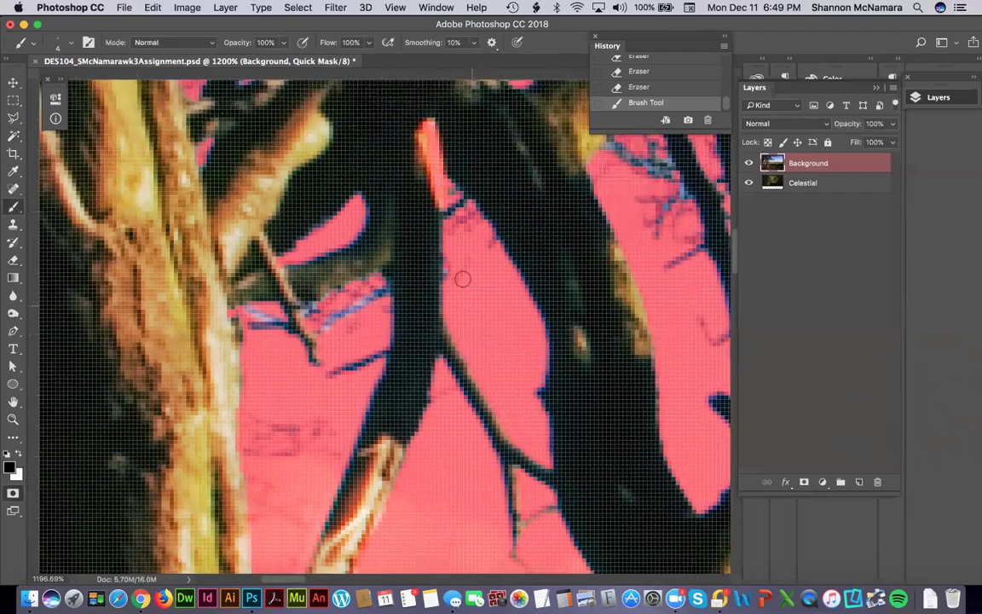
{"action": "left_click_drag", "start_coordinate": [468, 320], "coordinate": [353, 449]}
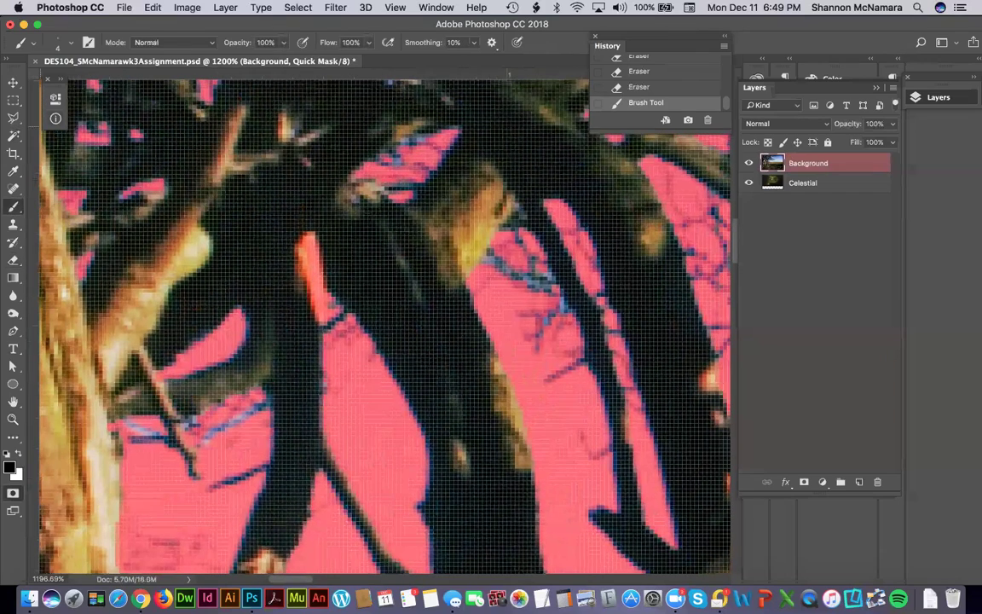
{"action": "left_click_drag", "start_coordinate": [554, 80], "coordinate": [584, 78]}
{"action": "mouse_move", "coordinate": [511, 266]}
{"action": "left_mouse_down"}
{"action": "mouse_move", "coordinate": [545, 281]}
{"action": "mouse_move", "coordinate": [507, 273]}
{"action": "left_mouse_up"}
Erase stray mask spots and blue specks near the branch.
{"action": "key", "text": "e"}
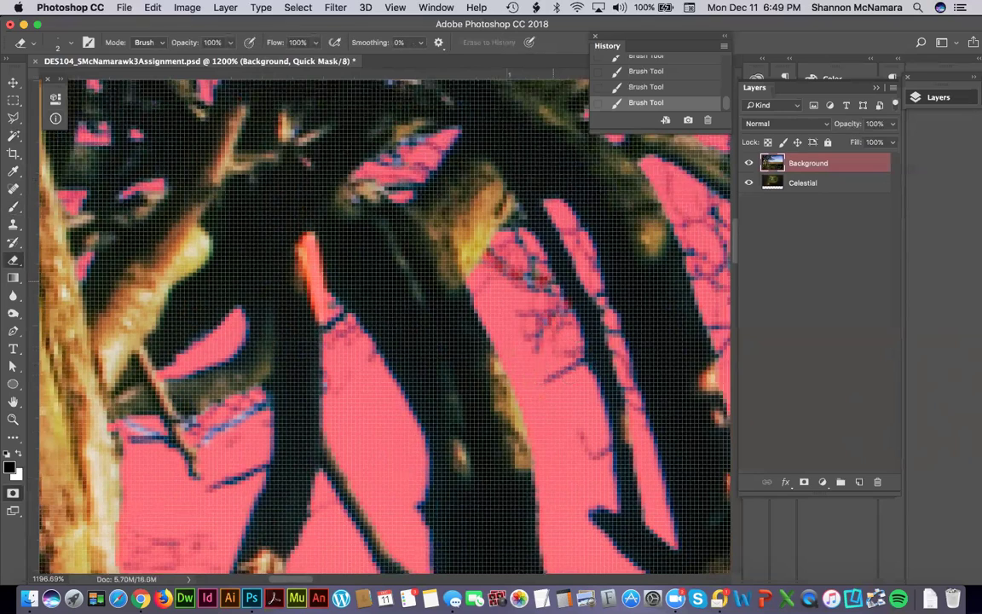
{"action": "left_click", "coordinate": [583, 92]}
{"action": "left_click", "coordinate": [474, 285]}
{"action": "left_click", "coordinate": [480, 312]}
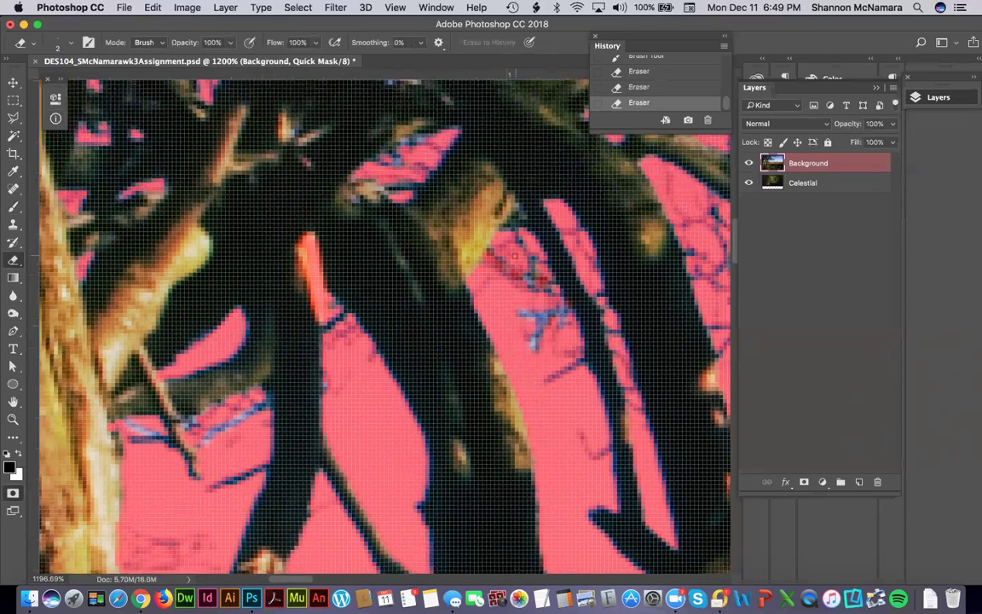
{"action": "left_click", "coordinate": [461, 251]}
{"action": "left_click", "coordinate": [586, 441]}
{"action": "left_click_drag", "start_coordinate": [375, 169], "coordinate": [385, 325]}
Dab mask paint onto several small gaps among the trees.
{"action": "key", "text": "b"}
{"action": "left_click", "coordinate": [373, 276]}
{"action": "left_click", "coordinate": [373, 266]}
{"action": "mouse_move", "coordinate": [393, 246]}
{"action": "left_mouse_down"}
{"action": "mouse_move", "coordinate": [473, 252]}
{"action": "mouse_move", "coordinate": [329, 287]}
{"action": "mouse_move", "coordinate": [412, 235]}
{"action": "mouse_move", "coordinate": [437, 231]}
{"action": "left_mouse_up"}
{"action": "left_click", "coordinate": [435, 450]}
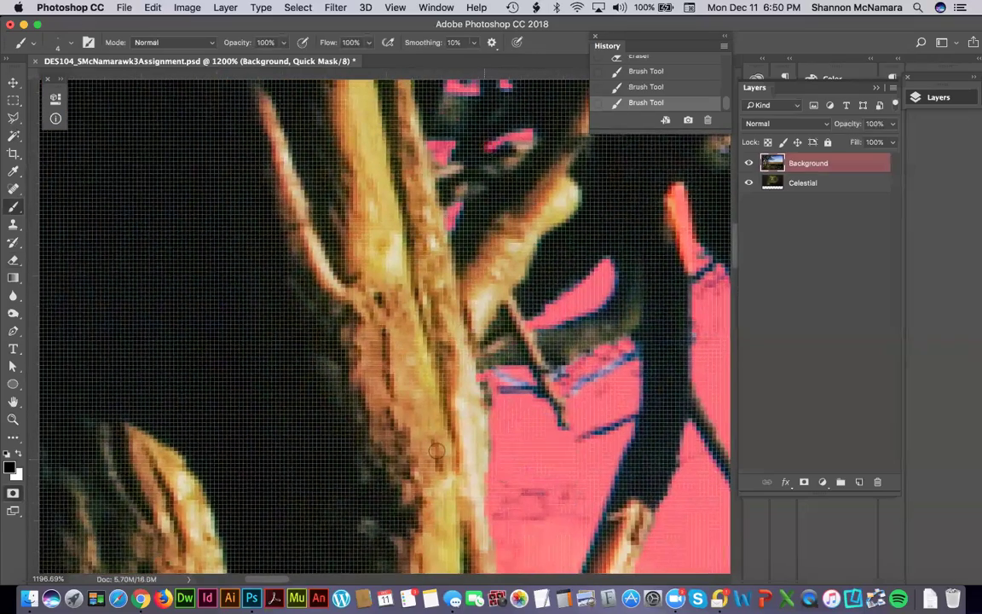
{"action": "left_click_drag", "start_coordinate": [430, 451], "coordinate": [623, 473]}
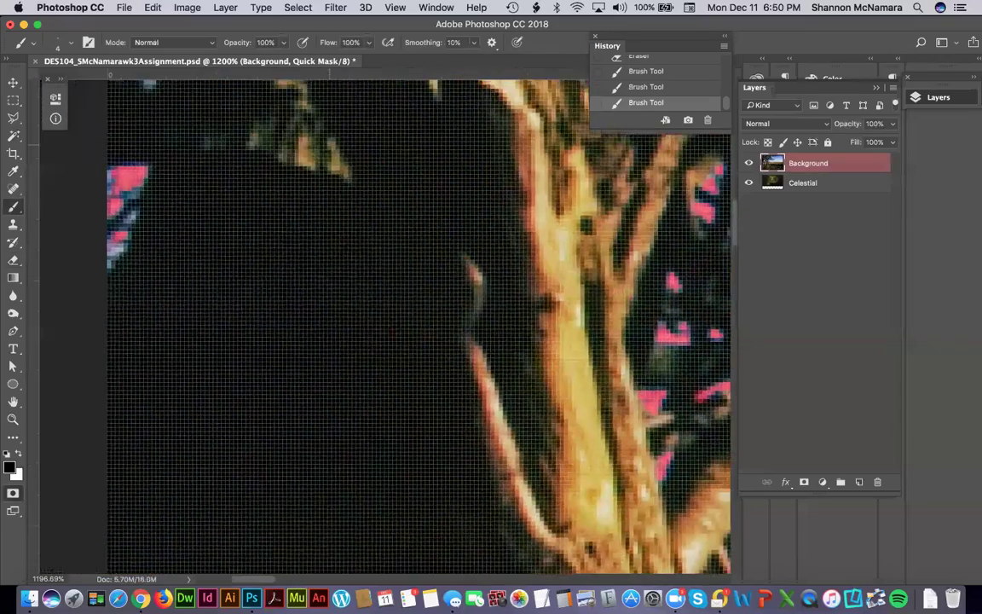
Hide the pixel grid and mask the pink area at the left edge.
{"action": "left_click", "coordinate": [430, 8]}
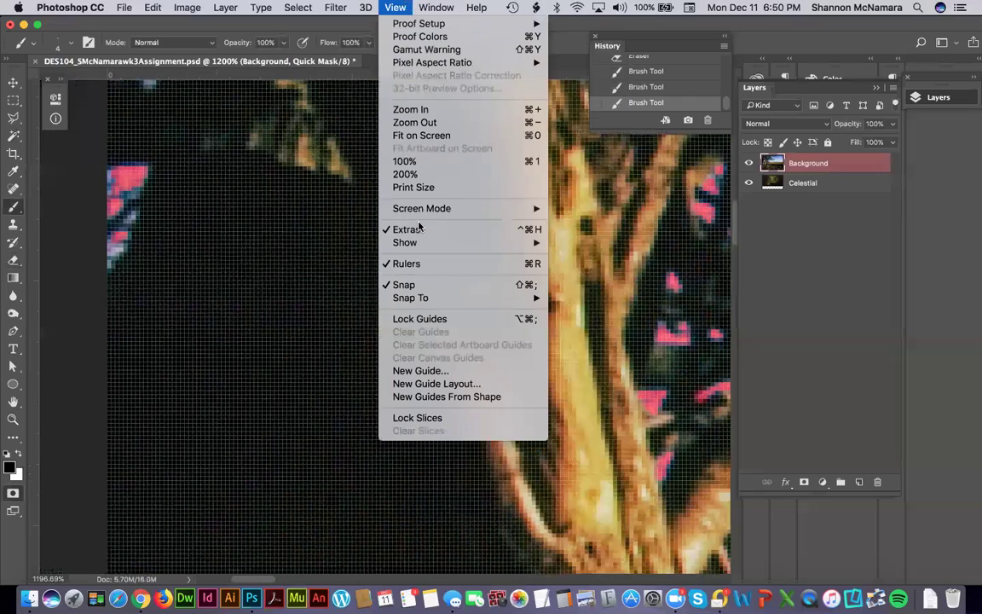
{"action": "left_click", "coordinate": [407, 230]}
{"action": "left_click_drag", "start_coordinate": [102, 232], "coordinate": [120, 189]}
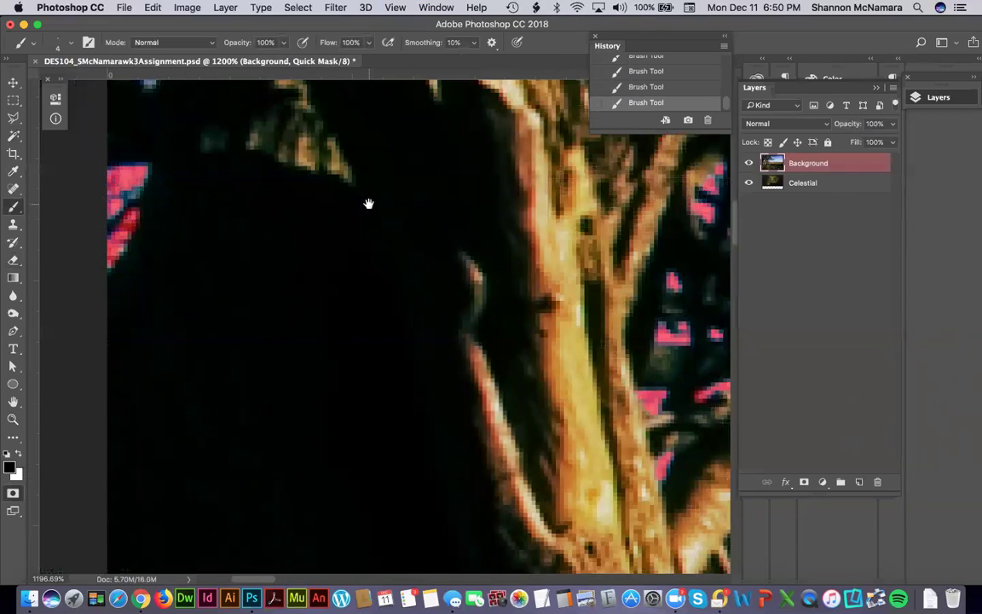
{"action": "scroll", "coordinate": [368, 204], "scroll_direction": "up", "scroll_amount": 10}
{"action": "left_click_drag", "start_coordinate": [269, 382], "coordinate": [242, 339]}
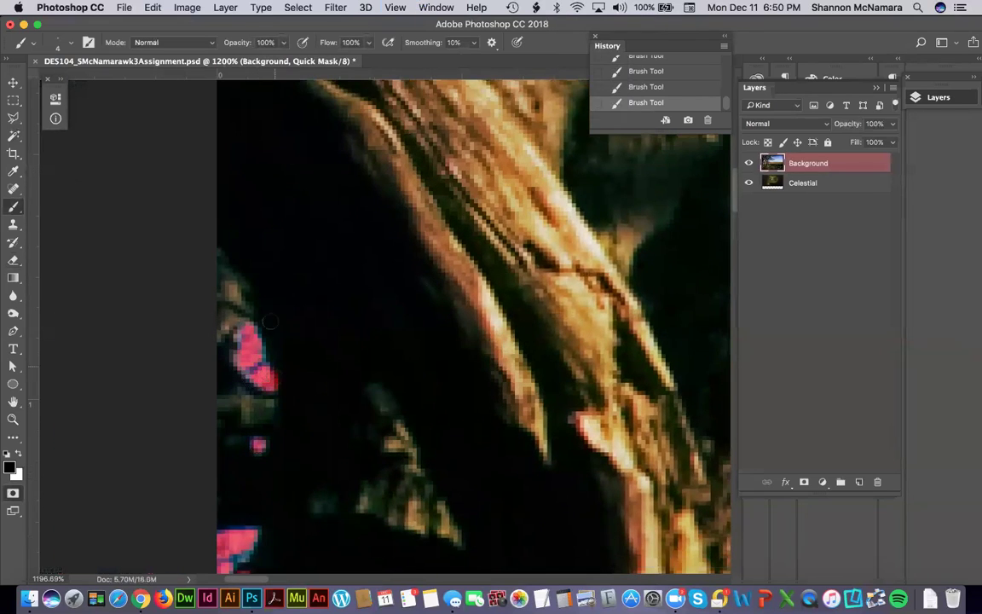
{"action": "scroll", "coordinate": [416, 219], "scroll_direction": "up", "scroll_amount": 10}
{"action": "left_click_drag", "start_coordinate": [363, 301], "coordinate": [285, 291]}
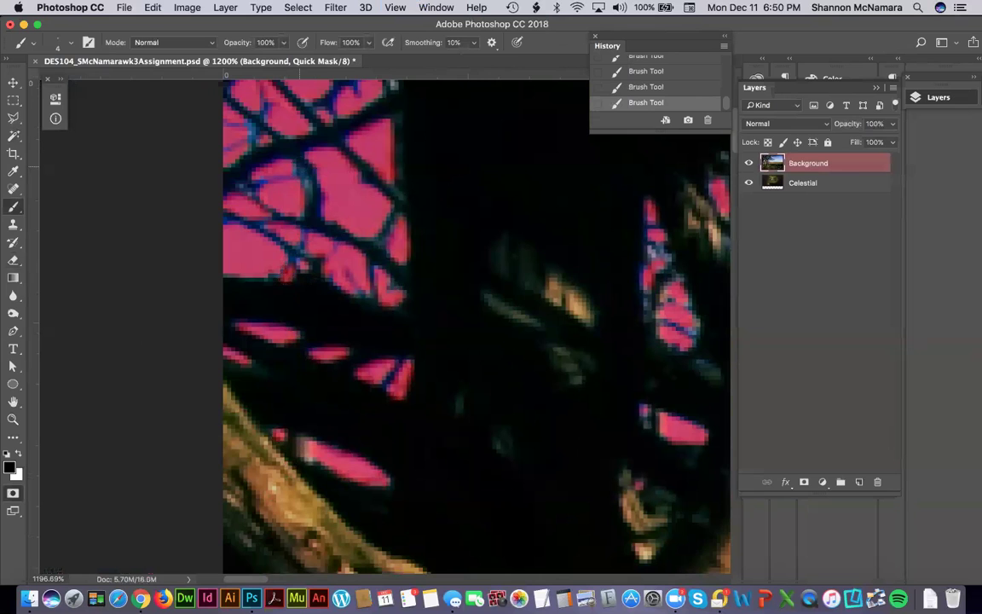
Move across the tree and mask three small gaps among the branches.
{"action": "scroll", "coordinate": [466, 312], "scroll_direction": "right", "scroll_amount": 5}
{"action": "scroll", "coordinate": [465, 312], "scroll_direction": "up", "scroll_amount": 4}
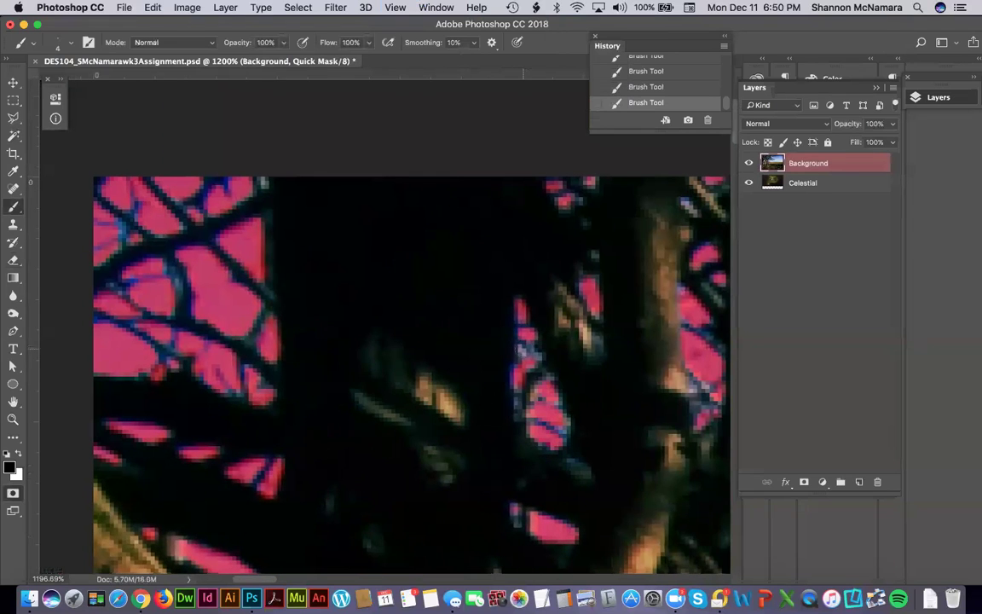
{"action": "scroll", "coordinate": [591, 307], "scroll_direction": "up", "scroll_amount": 3}
{"action": "scroll", "coordinate": [592, 307], "scroll_direction": "right", "scroll_amount": 2}
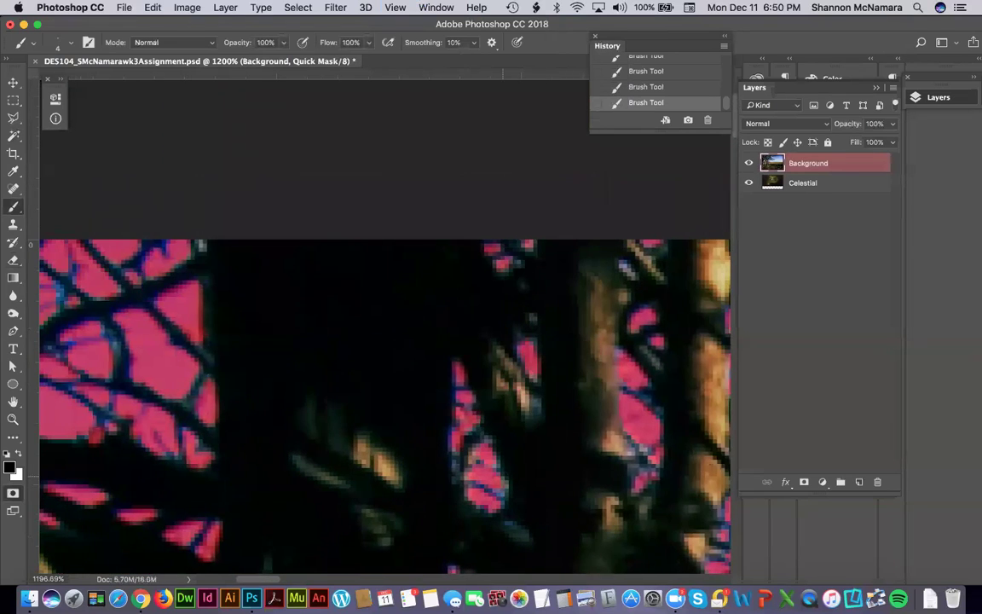
{"action": "scroll", "coordinate": [636, 340], "scroll_direction": "right", "scroll_amount": 4}
{"action": "scroll", "coordinate": [636, 340], "scroll_direction": "up", "scroll_amount": 1}
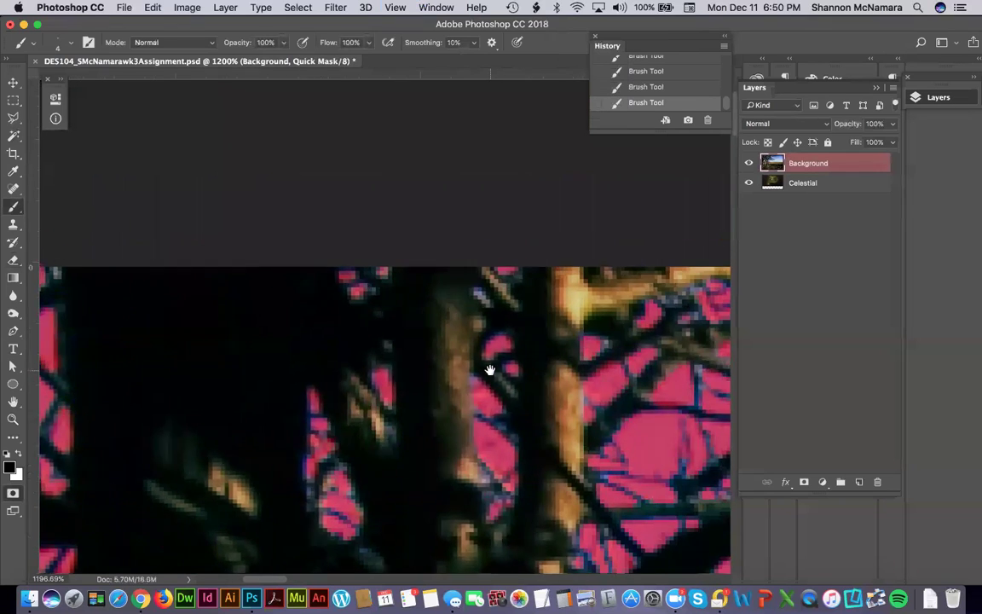
{"action": "scroll", "coordinate": [631, 337], "scroll_direction": "right", "scroll_amount": 4}
{"action": "scroll", "coordinate": [631, 337], "scroll_direction": "down", "scroll_amount": 3}
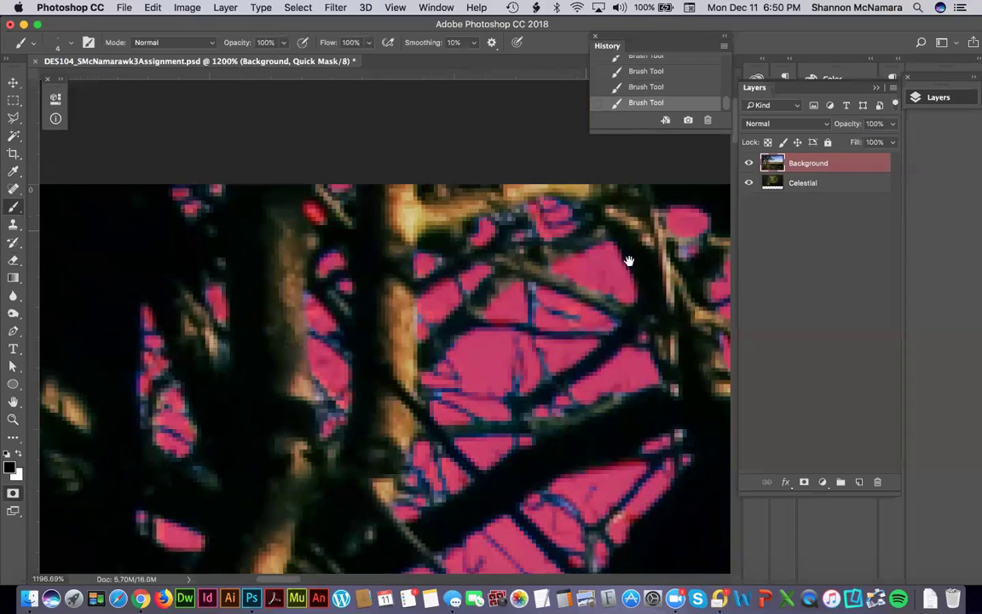
{"action": "scroll", "coordinate": [529, 238], "scroll_direction": "right", "scroll_amount": 5}
{"action": "scroll", "coordinate": [528, 238], "scroll_direction": "down", "scroll_amount": 2}
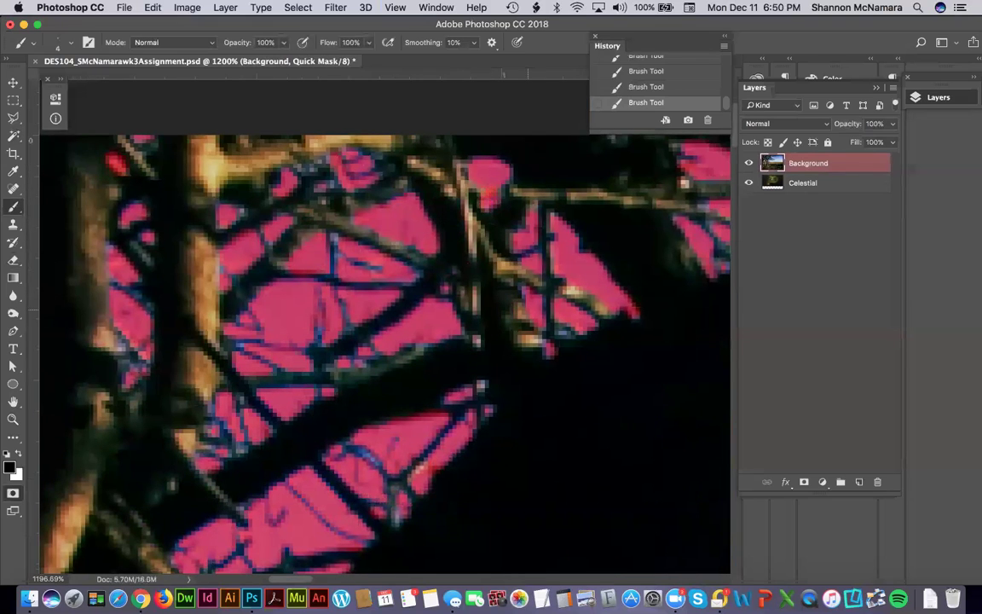
{"action": "scroll", "coordinate": [410, 464], "scroll_direction": "down", "scroll_amount": 3}
{"action": "scroll", "coordinate": [410, 465], "scroll_direction": "left", "scroll_amount": 1}
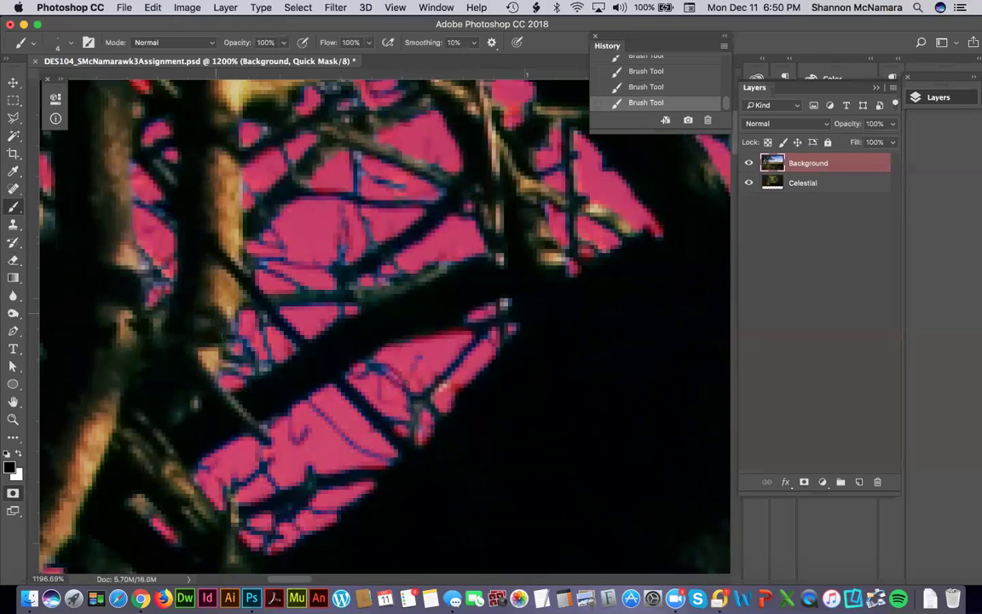
{"action": "scroll", "coordinate": [295, 429], "scroll_direction": "down", "scroll_amount": 10}
{"action": "scroll", "coordinate": [296, 428], "scroll_direction": "right", "scroll_amount": 3}
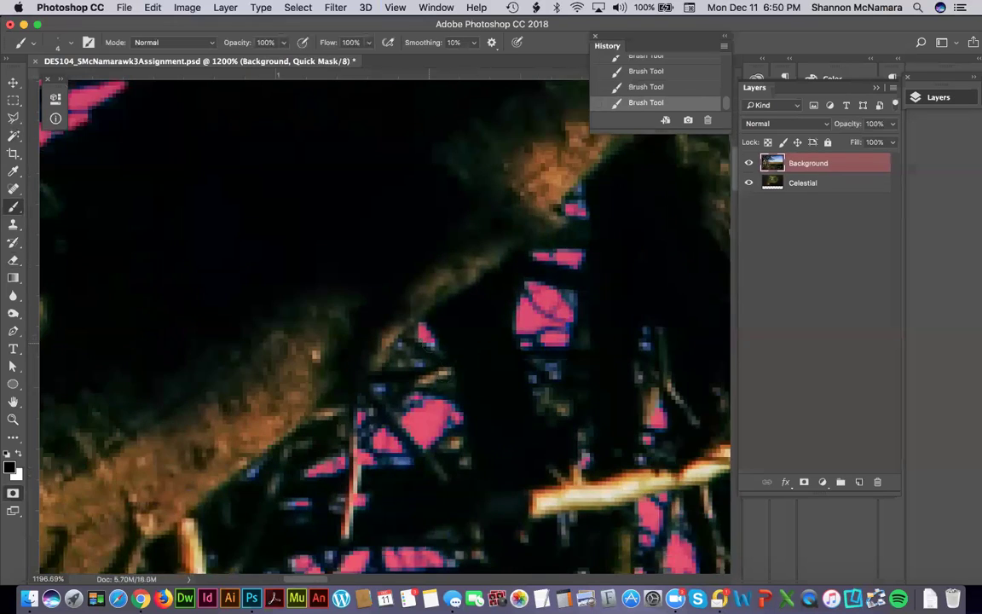
{"action": "left_click", "coordinate": [400, 342]}
{"action": "left_click", "coordinate": [418, 362]}
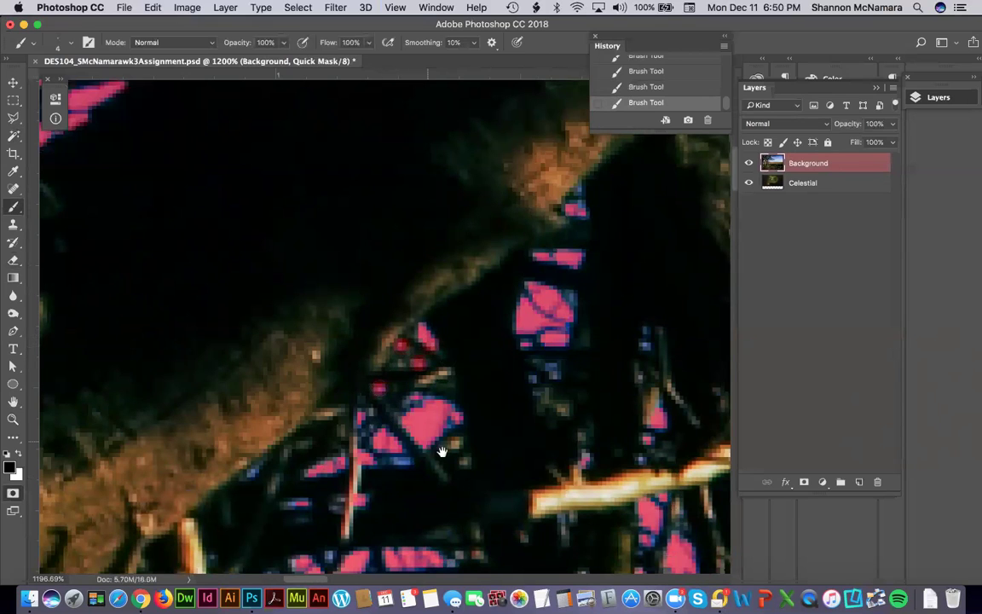
{"action": "scroll", "coordinate": [424, 301], "scroll_direction": "down", "scroll_amount": 4}
{"action": "scroll", "coordinate": [424, 301], "scroll_direction": "left", "scroll_amount": 1}
{"action": "left_click", "coordinate": [281, 350]}
Inspect the lower branches, masking a small sky gap and a stray pixel.
{"action": "scroll", "coordinate": [327, 381], "scroll_direction": "down", "scroll_amount": 3}
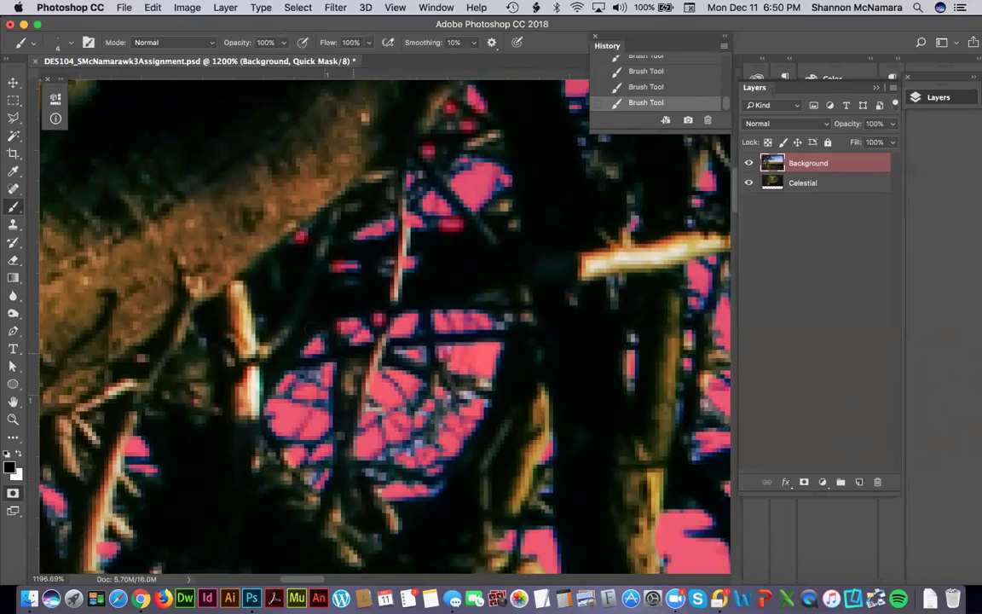
{"action": "scroll", "coordinate": [356, 273], "scroll_direction": "down", "scroll_amount": 5}
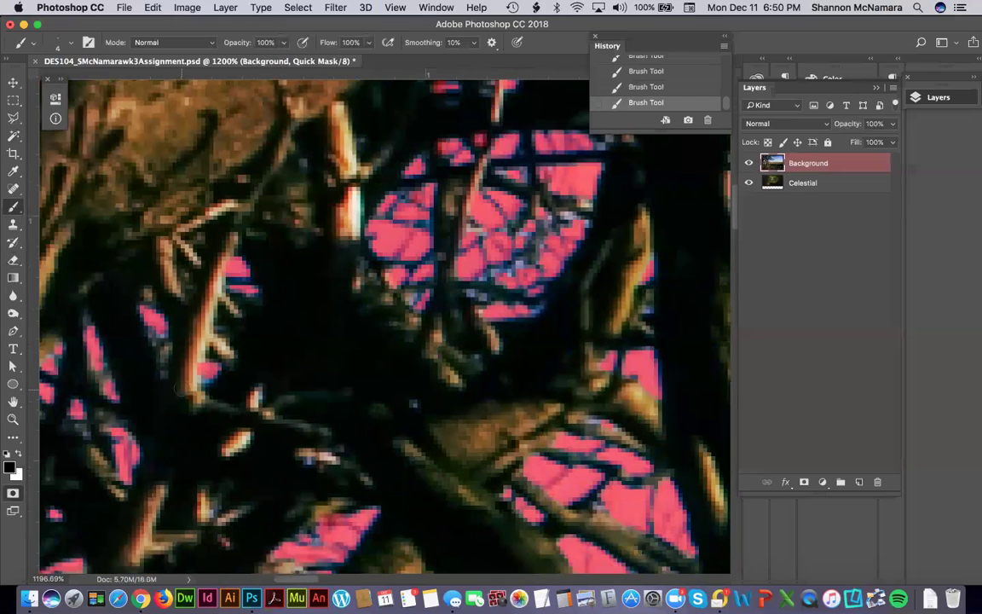
{"action": "scroll", "coordinate": [519, 362], "scroll_direction": "down", "scroll_amount": 5}
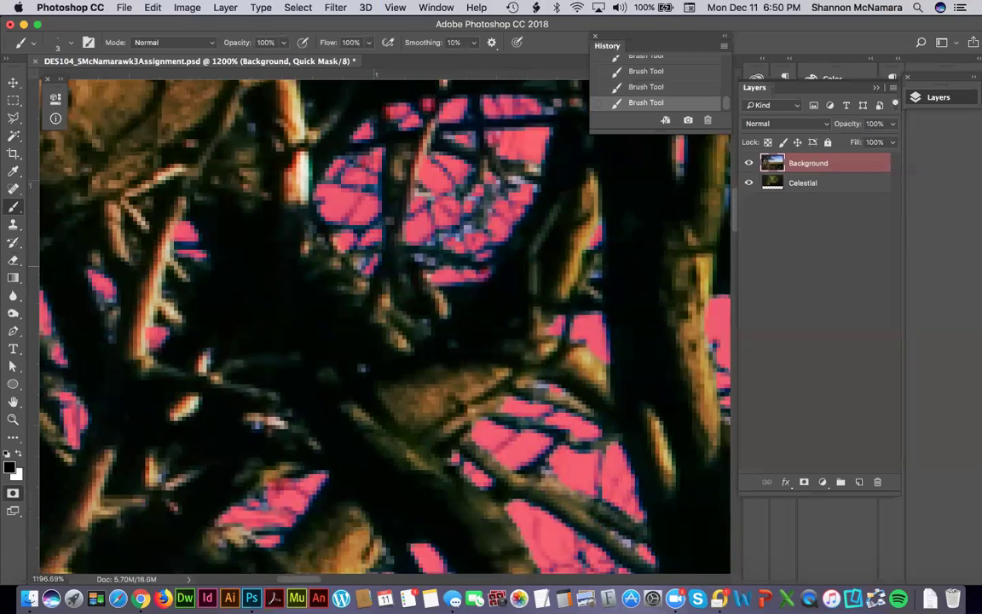
{"action": "scroll", "coordinate": [542, 327], "scroll_direction": "down", "scroll_amount": 5}
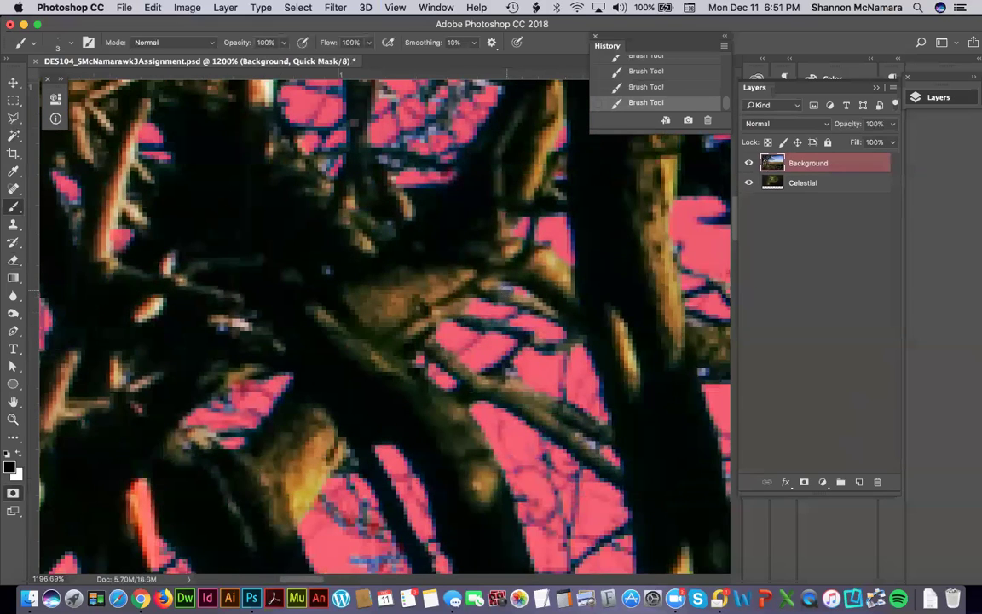
{"action": "left_click_drag", "start_coordinate": [569, 456], "coordinate": [574, 355]}
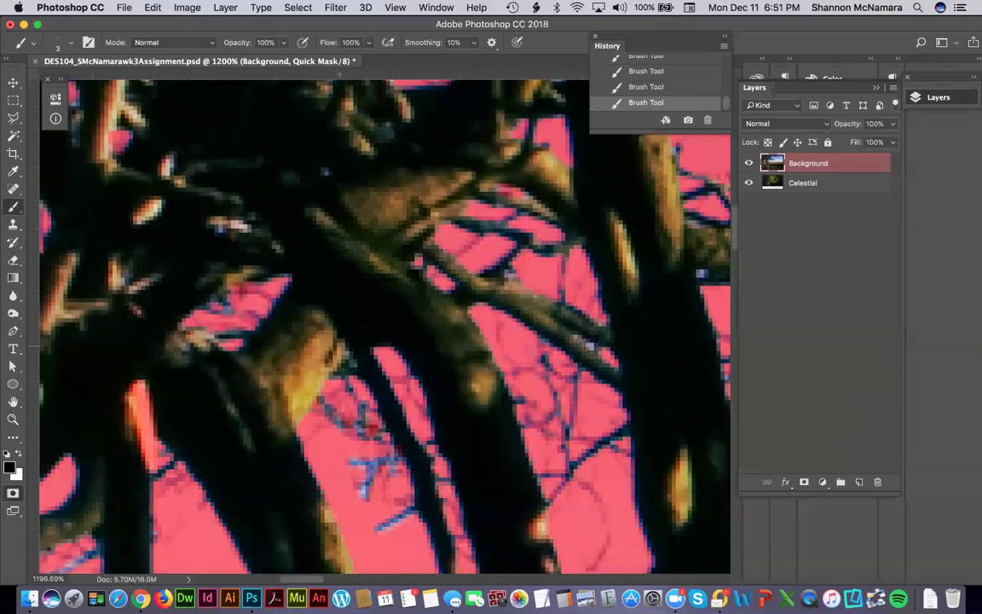
{"action": "scroll", "coordinate": [427, 445], "scroll_direction": "down", "scroll_amount": 5}
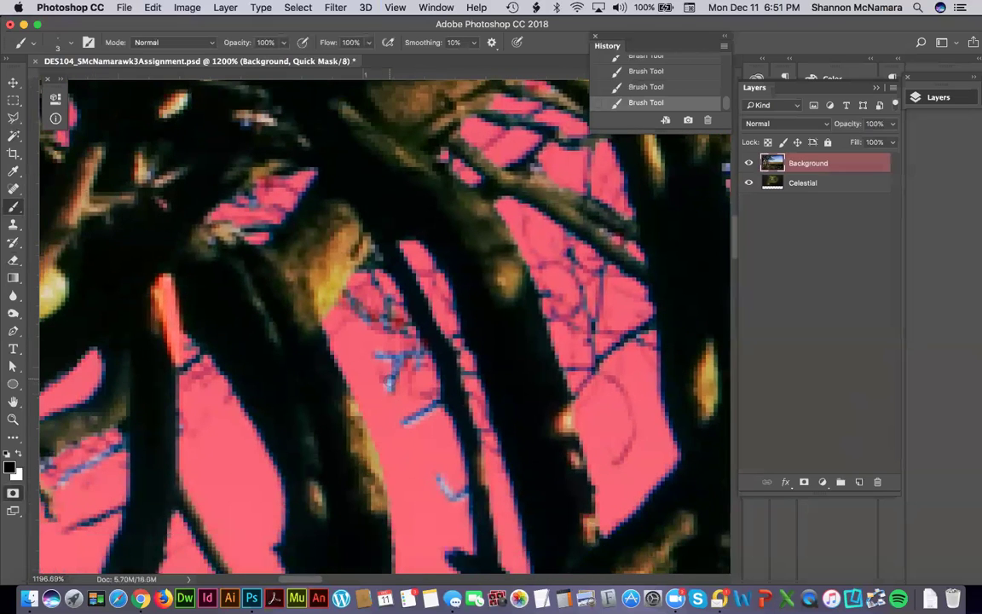
{"action": "left_click_drag", "start_coordinate": [664, 366], "coordinate": [484, 429]}
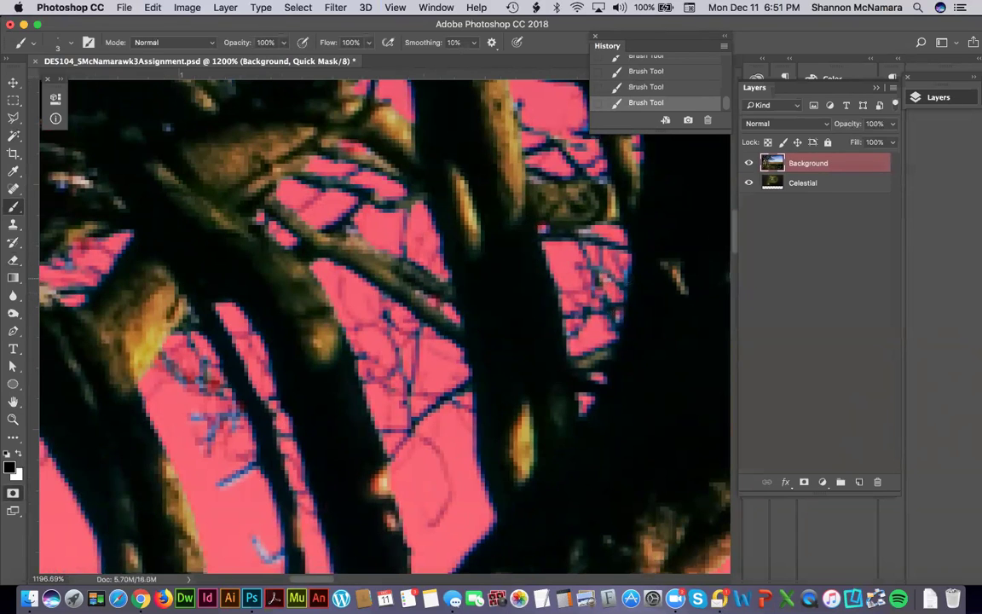
{"action": "left_click_drag", "start_coordinate": [534, 327], "coordinate": [487, 429]}
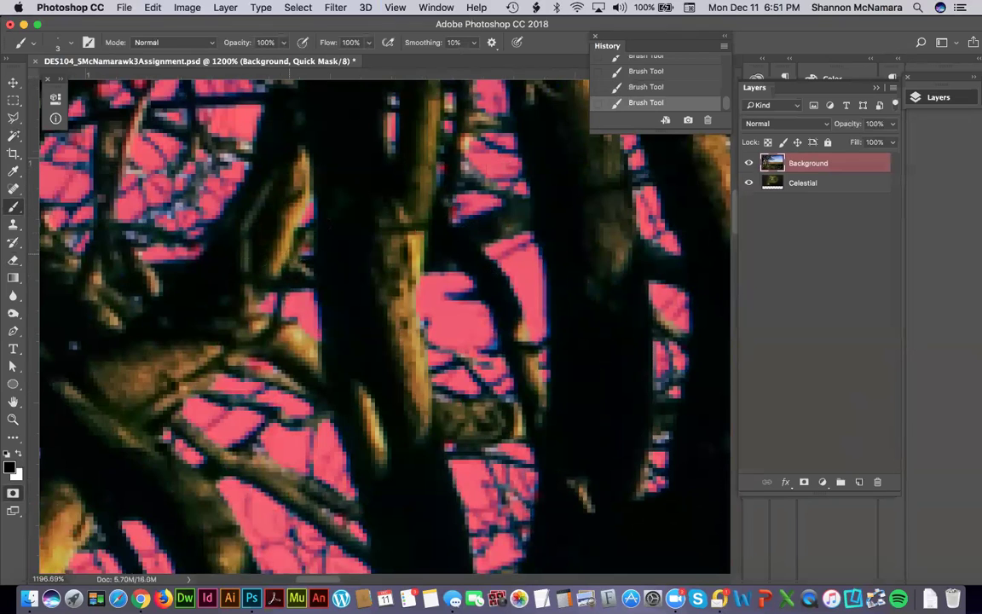
{"action": "left_click_drag", "start_coordinate": [352, 231], "coordinate": [493, 178]}
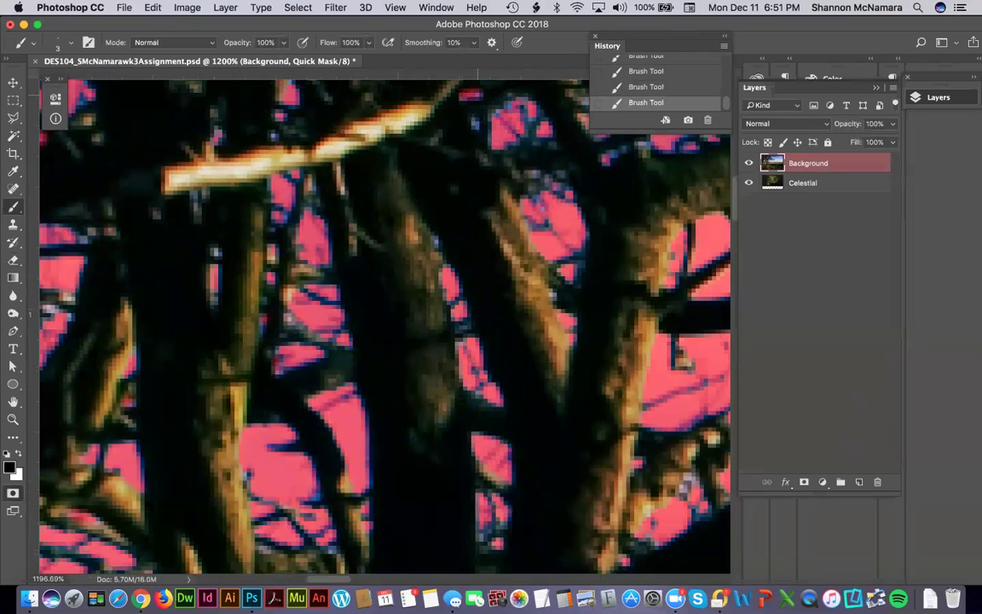
{"action": "left_click_drag", "start_coordinate": [337, 212], "coordinate": [248, 340]}
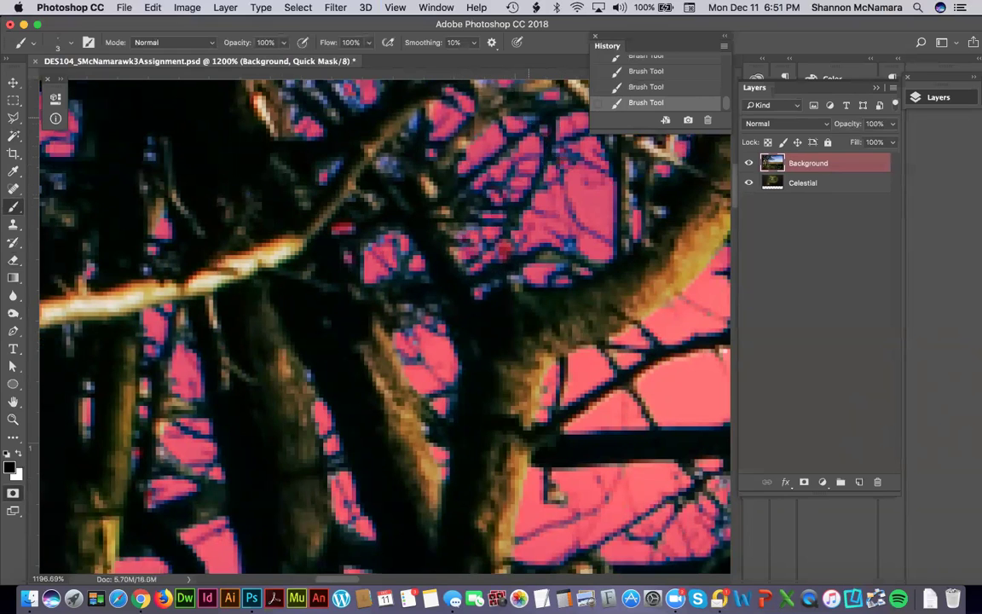
{"action": "left_click_drag", "start_coordinate": [254, 132], "coordinate": [333, 375]}
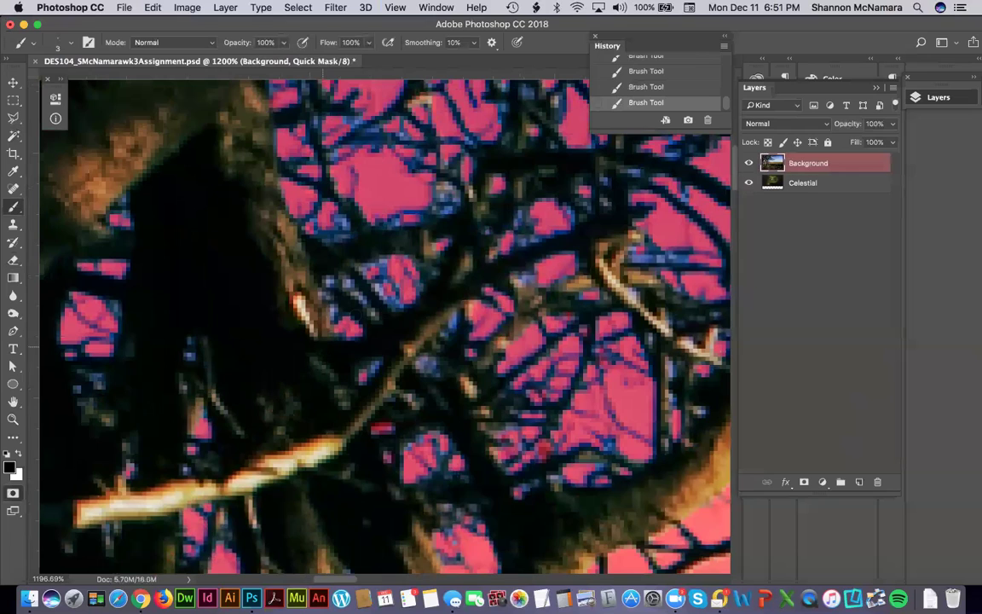
{"action": "left_click_drag", "start_coordinate": [372, 308], "coordinate": [348, 295]}
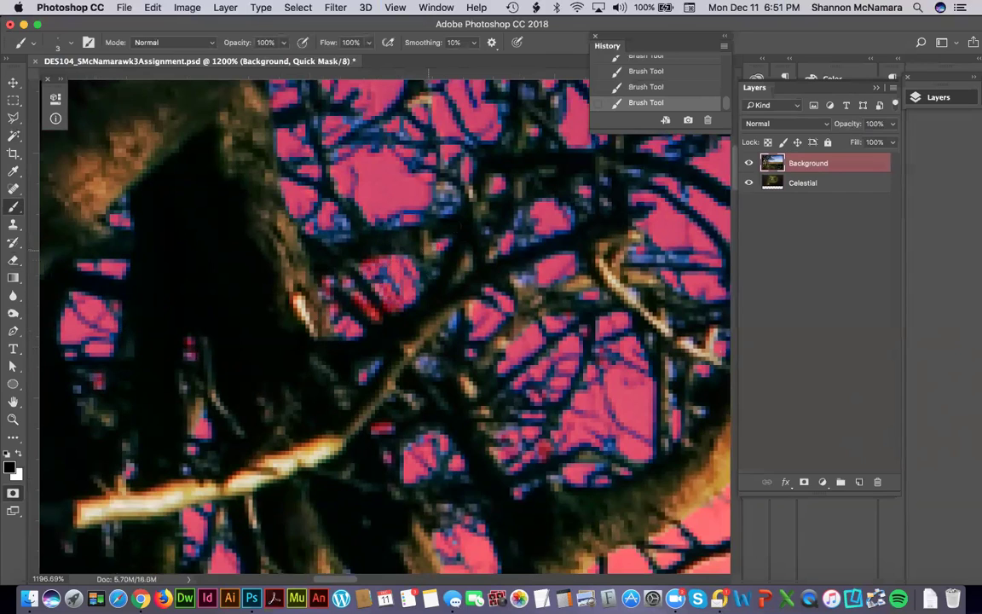
{"action": "left_click", "coordinate": [436, 271]}
{"action": "scroll", "coordinate": [536, 302], "scroll_direction": "up", "scroll_amount": 5}
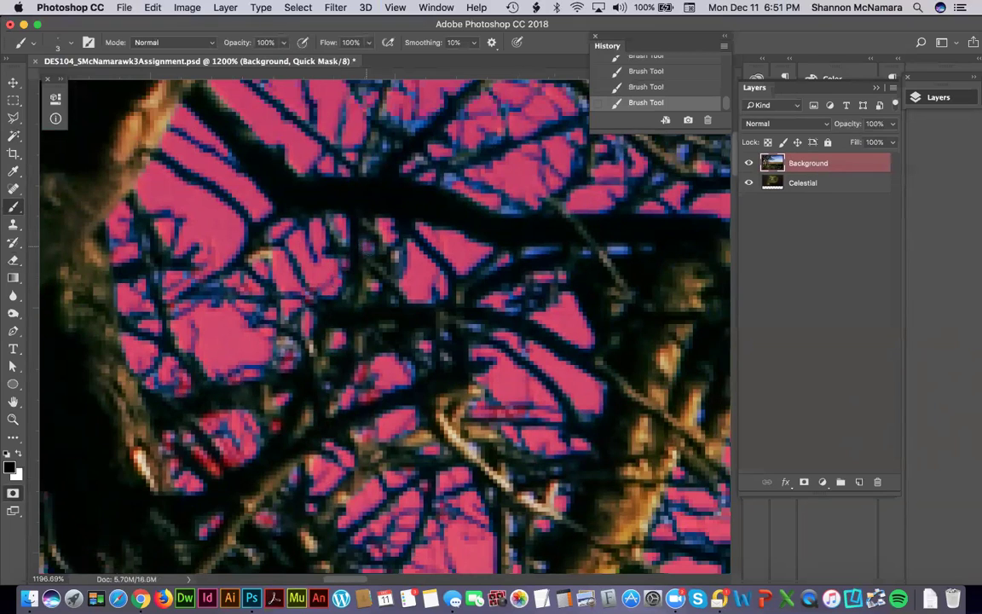
{"action": "scroll", "coordinate": [384, 324], "scroll_direction": "up", "scroll_amount": 3}
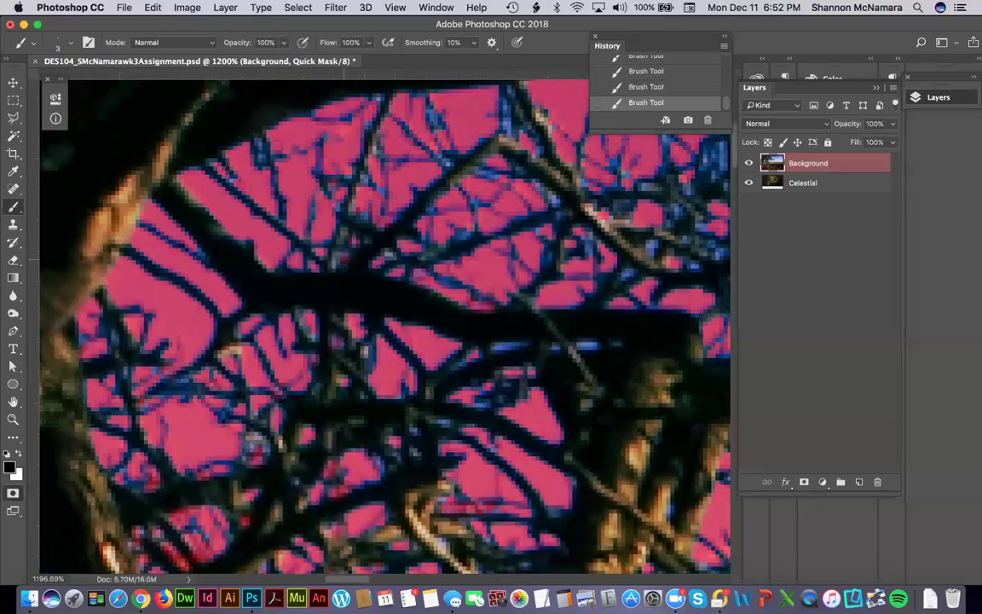
{"action": "scroll", "coordinate": [388, 178], "scroll_direction": "up", "scroll_amount": 3}
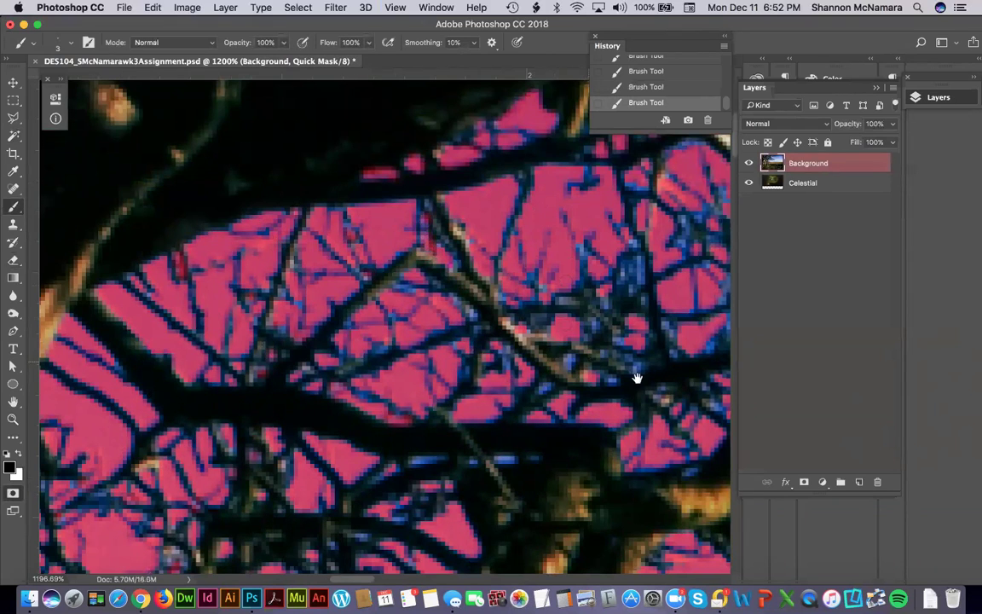
{"action": "scroll", "coordinate": [537, 281], "scroll_direction": "down", "scroll_amount": 5}
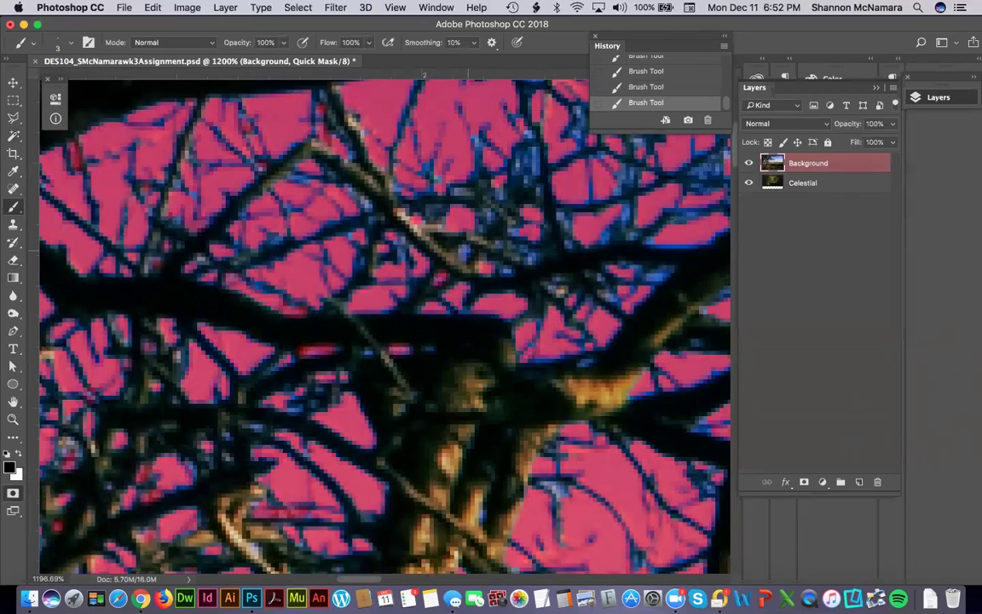
{"action": "scroll", "coordinate": [514, 375], "scroll_direction": "down", "scroll_amount": 5}
Zoom out to 200% and exit Quick Mask to restore the marching-ants selection.
{"action": "key", "text": "super+minus"}
{"action": "key", "text": "super+minus"}
{"action": "key", "text": "super+minus"}
{"action": "key", "text": "super+minus"}
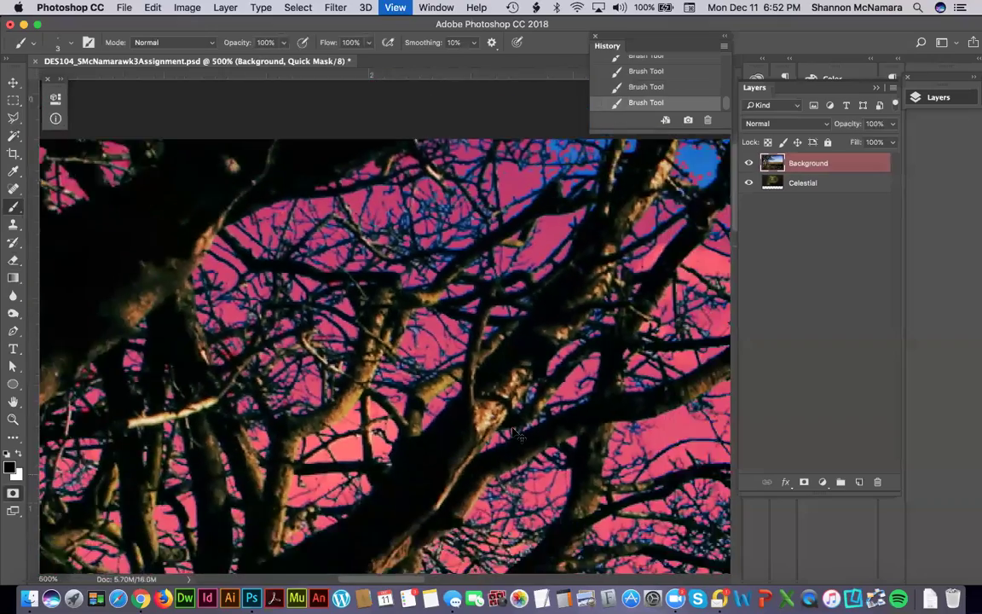
{"action": "key", "text": "super+minus"}
{"action": "key", "text": "super+minus"}
{"action": "key", "text": "super+minus"}
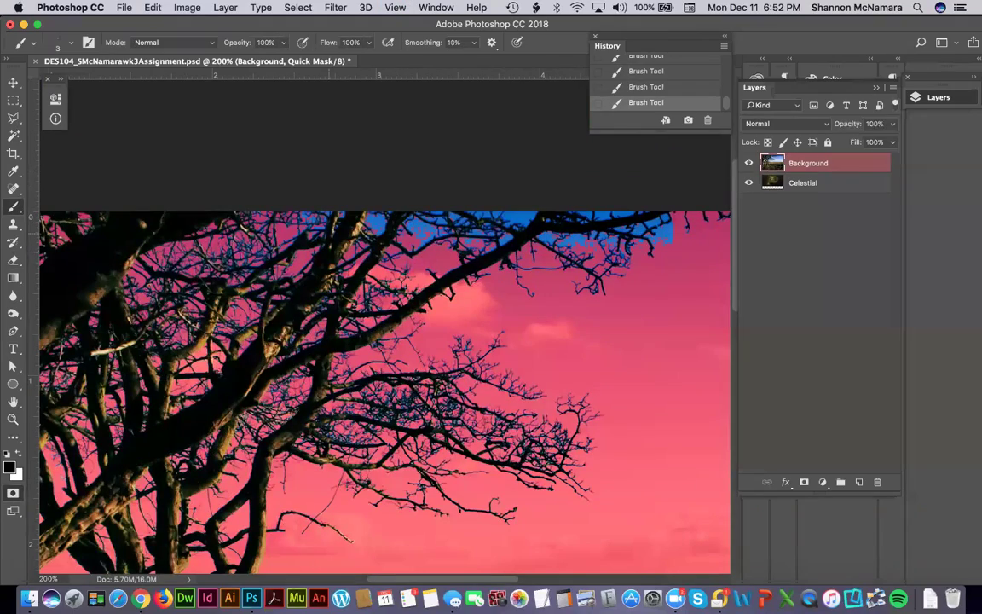
{"action": "key", "text": "q"}
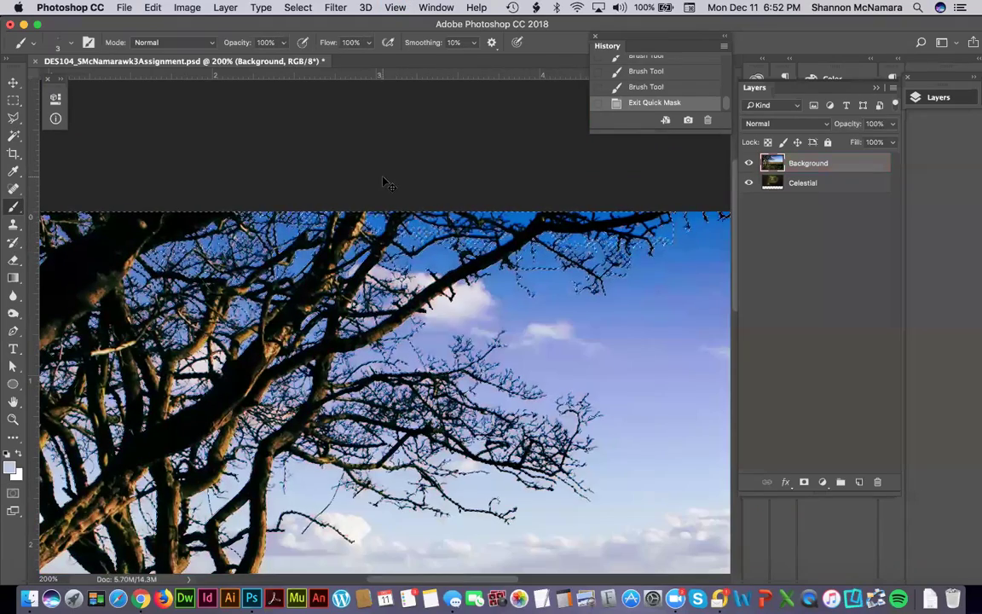
Invert back to the sky, Magic Wand-add two sky patches, and grow it with Similar.
{"action": "left_click", "coordinate": [297, 8]}
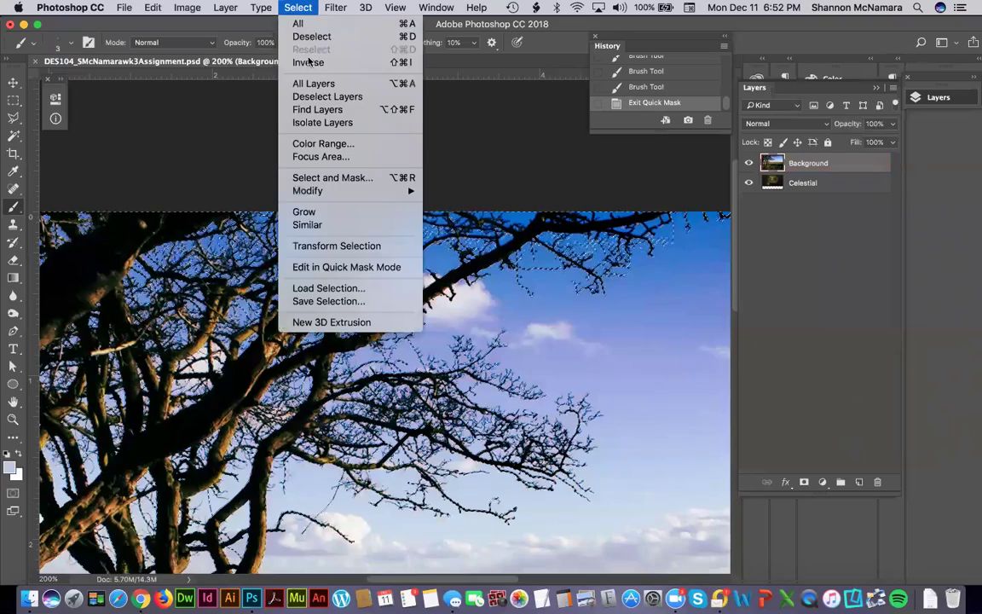
{"action": "left_click", "coordinate": [313, 62]}
{"action": "key", "text": "w"}
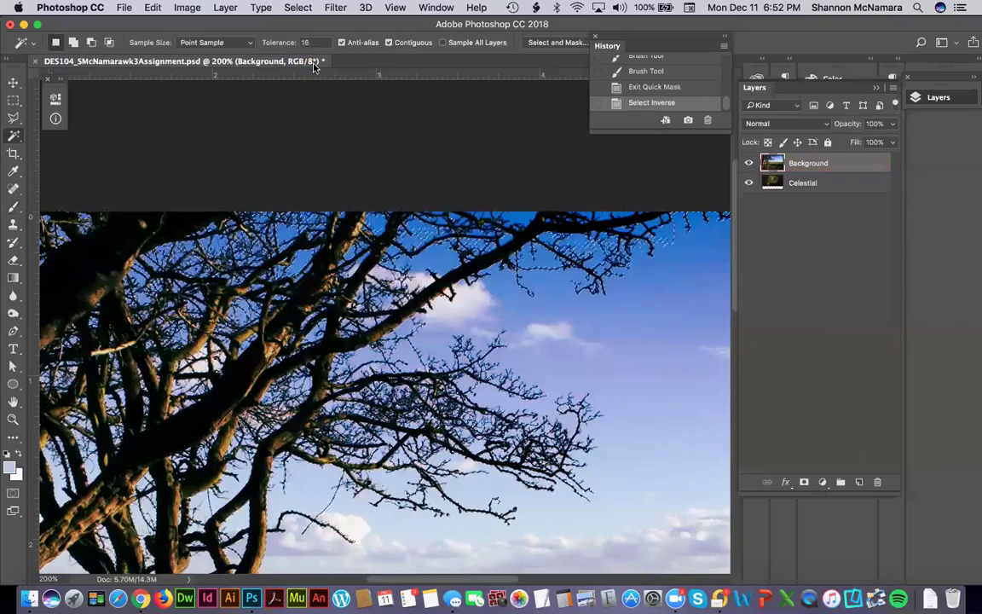
{"action": "left_click", "coordinate": [482, 385], "text": "shift"}
{"action": "left_click", "coordinate": [356, 213], "text": "shift"}
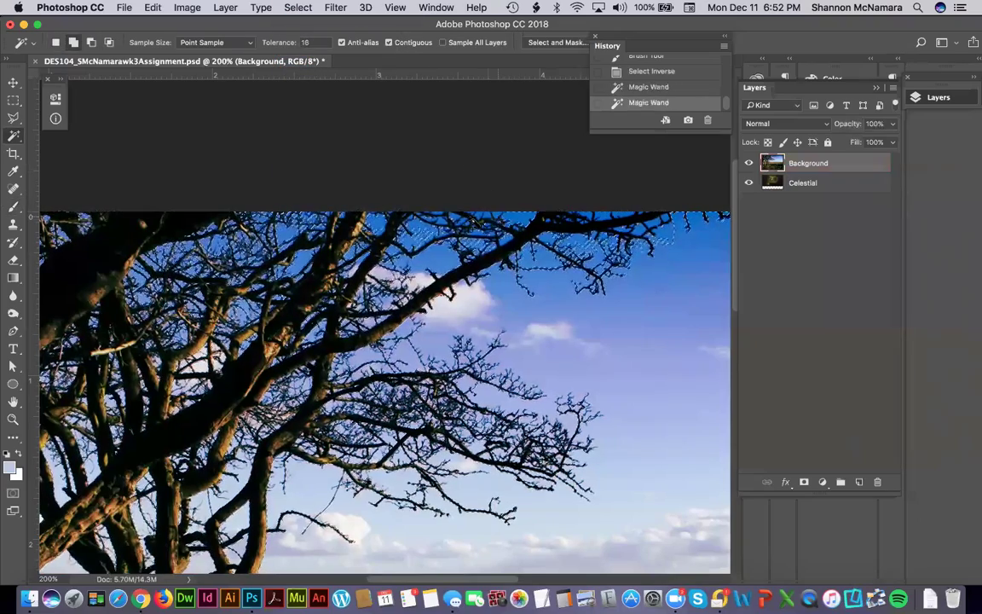
{"action": "left_click", "coordinate": [298, 8]}
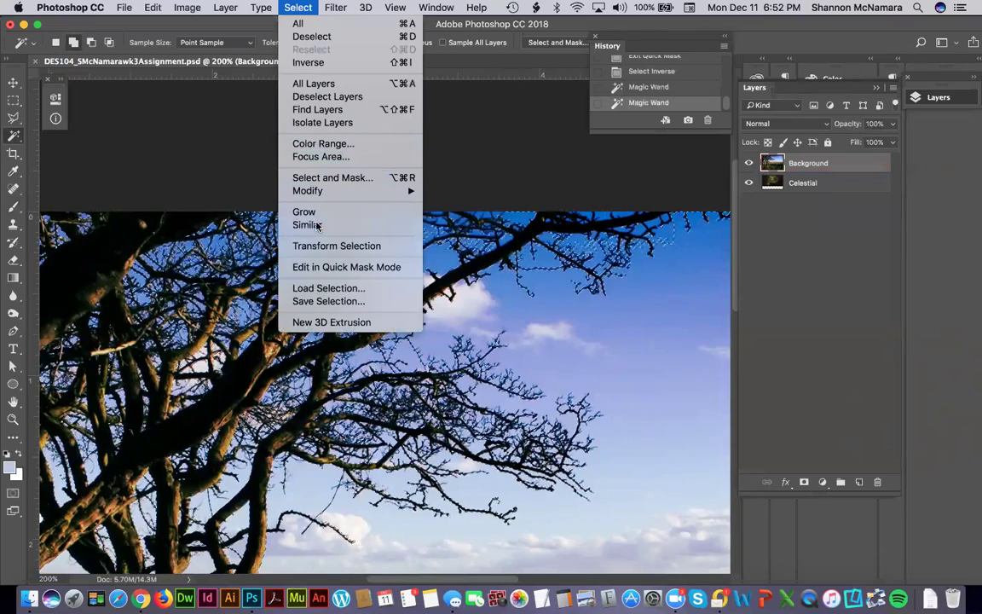
{"action": "left_click", "coordinate": [309, 224]}
Add more sky patches, apply Similar twice more, then invert the selection onto the trees.
{"action": "left_click", "coordinate": [345, 206], "text": "shift"}
{"action": "left_click", "coordinate": [346, 207], "text": "shift"}
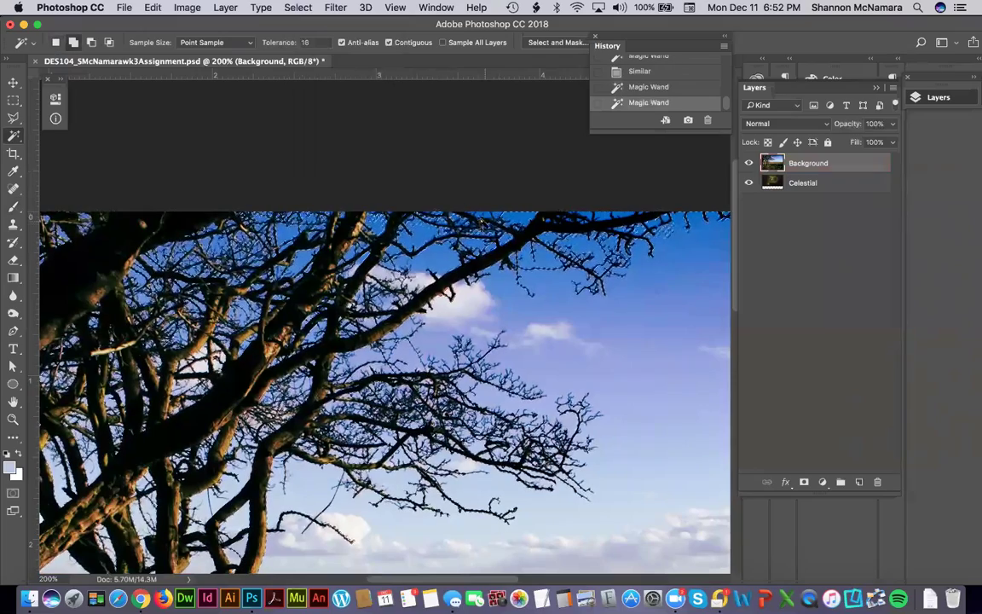
{"action": "left_click", "coordinate": [298, 7]}
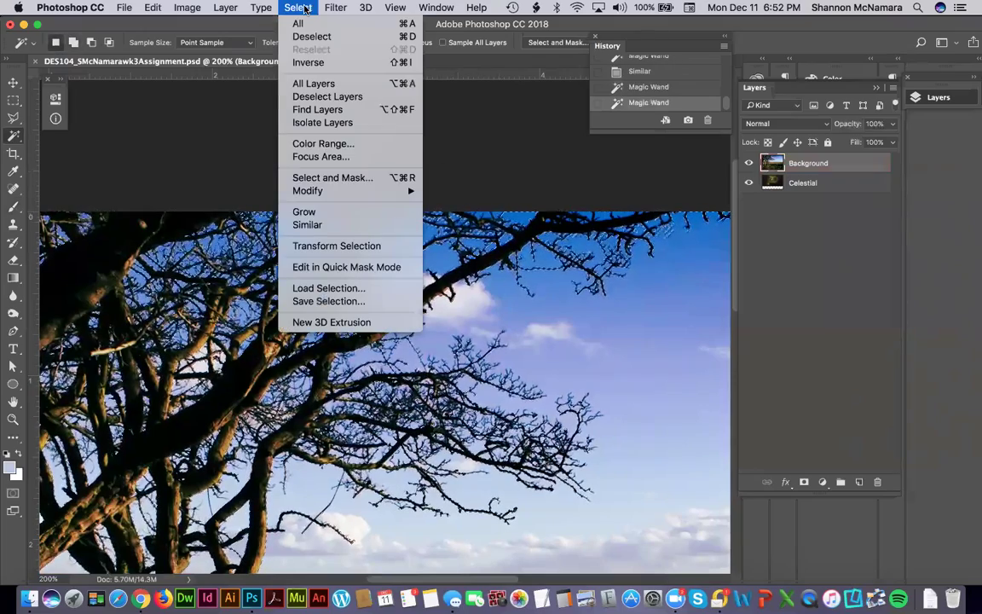
{"action": "left_click", "coordinate": [307, 225]}
{"action": "left_click", "coordinate": [624, 221], "text": "shift"}
{"action": "left_click", "coordinate": [349, 537], "text": "shift"}
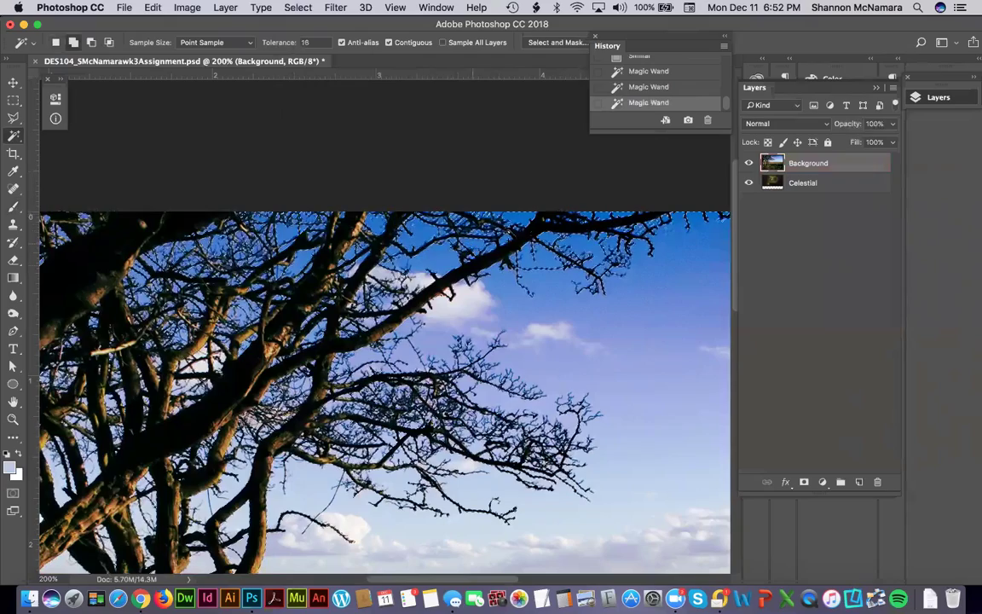
{"action": "left_click", "coordinate": [296, 7]}
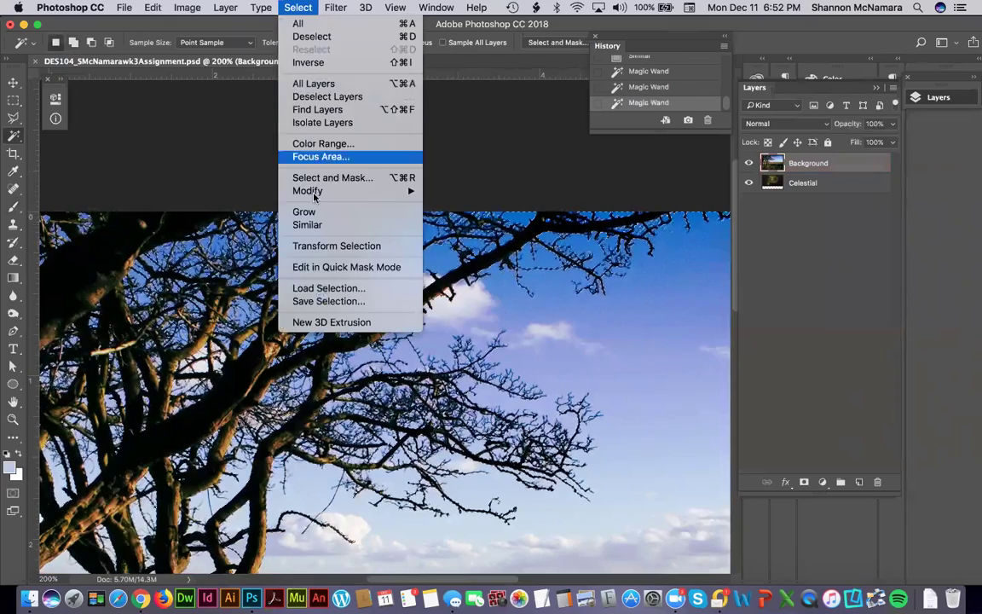
{"action": "left_click", "coordinate": [309, 225]}
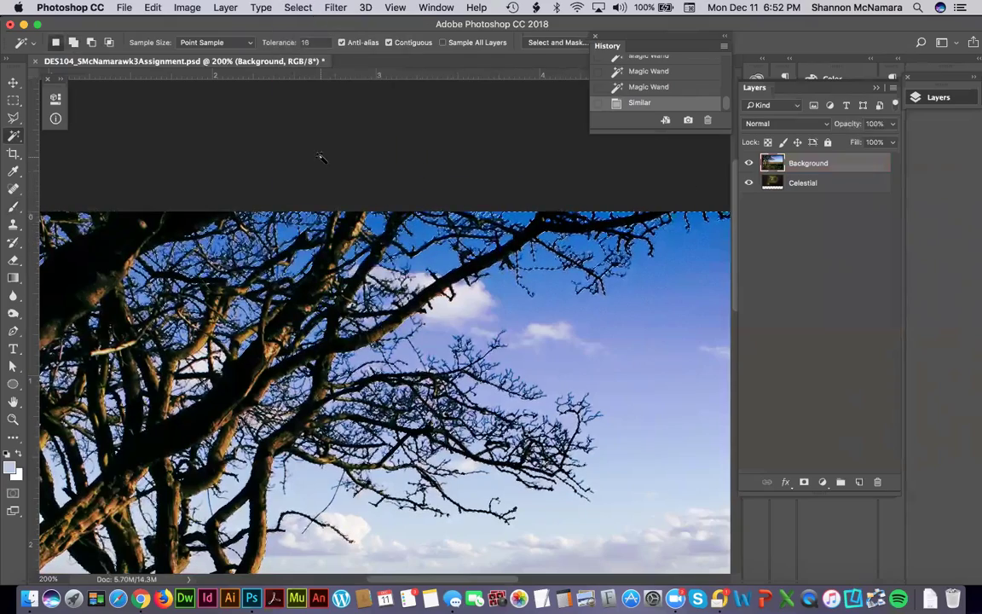
{"action": "key", "text": "super+shift+i"}
Re-enter Quick Mask and zoom in on the upper tree branches to inspect the selection.
{"action": "key", "text": "q"}
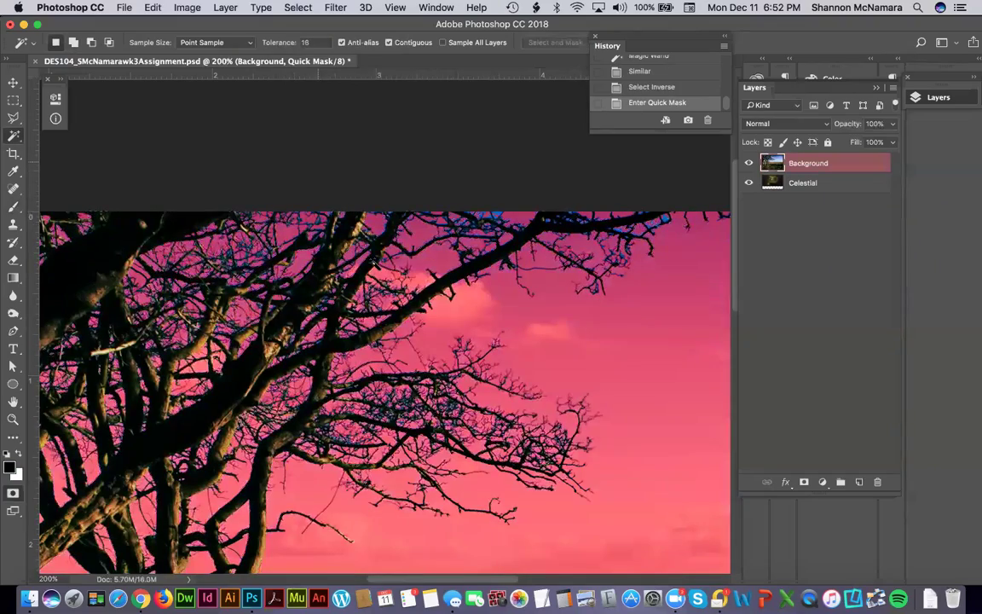
{"action": "scroll", "coordinate": [556, 291], "scroll_direction": "down", "scroll_amount": 3}
{"action": "scroll", "coordinate": [557, 291], "scroll_direction": "right", "scroll_amount": 1}
{"action": "scroll", "coordinate": [428, 395], "scroll_direction": "down", "scroll_amount": 3}
{"action": "scroll", "coordinate": [427, 396], "scroll_direction": "right", "scroll_amount": 2}
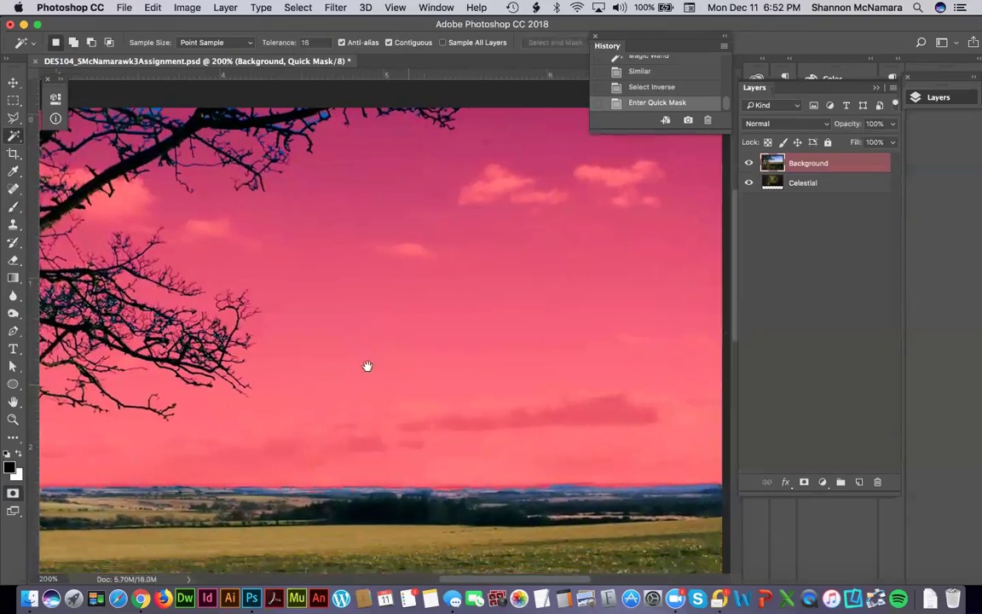
{"action": "left_click_drag", "start_coordinate": [442, 180], "coordinate": [451, 332]}
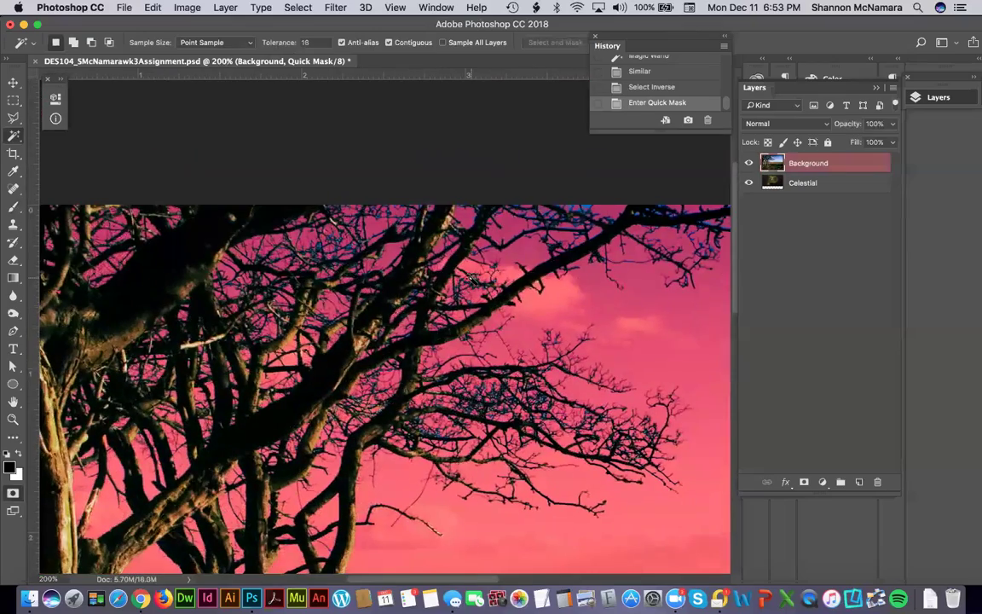
{"action": "key", "text": "z"}
{"action": "left_click", "coordinate": [644, 273]}
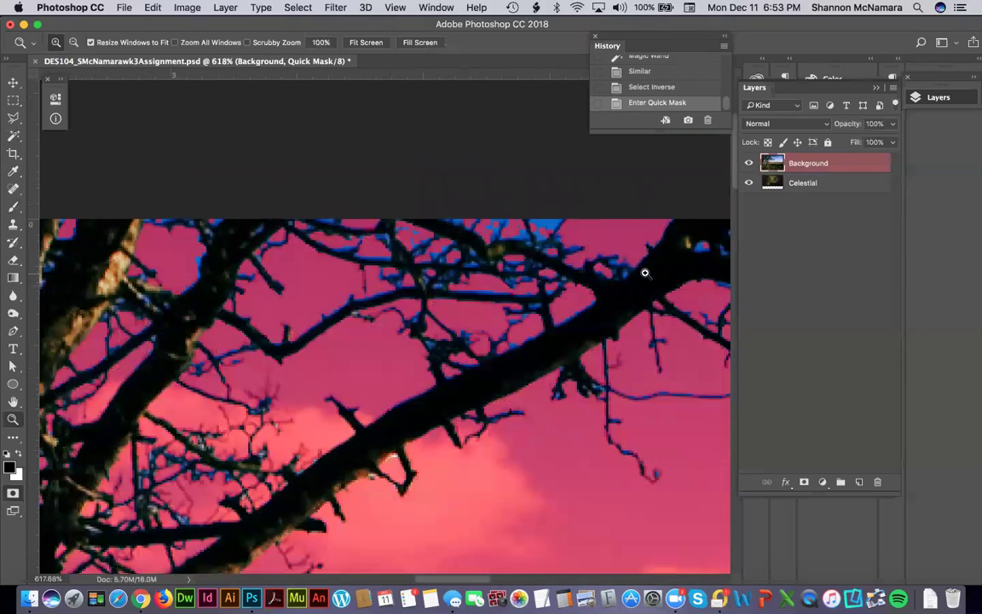
Brush Quick Mask over sky gaps between the upper-right branches and twigs, checking coverage to the horizon.
{"action": "key", "text": "b"}
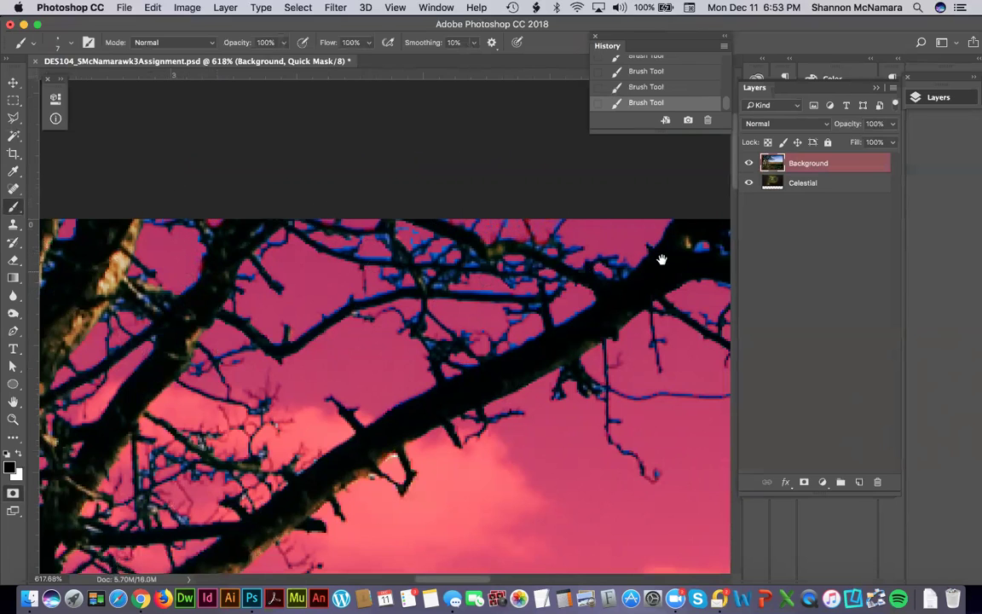
{"action": "left_click_drag", "start_coordinate": [662, 258], "coordinate": [495, 222]}
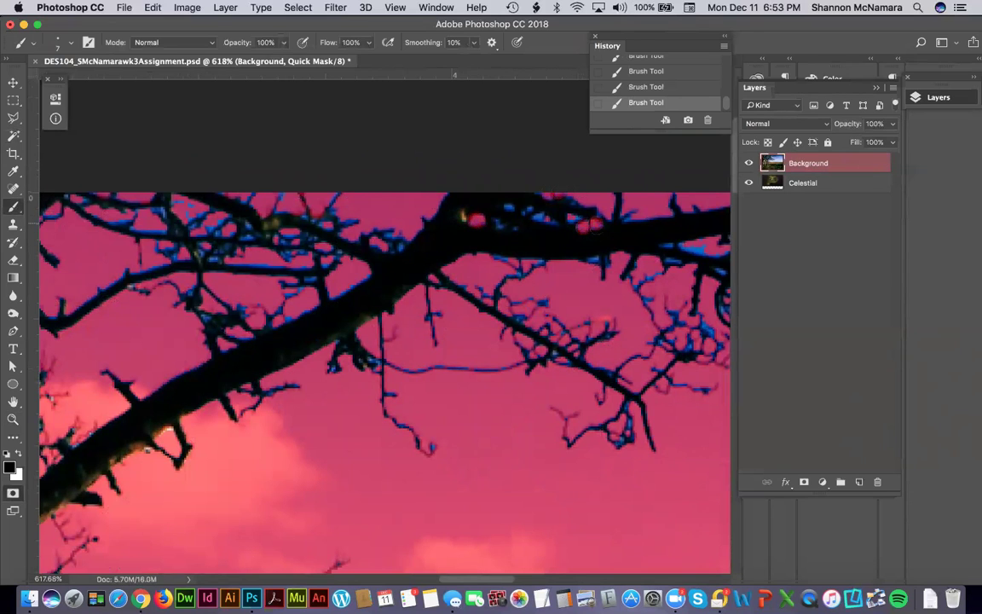
{"action": "left_click_drag", "start_coordinate": [522, 230], "coordinate": [362, 215]}
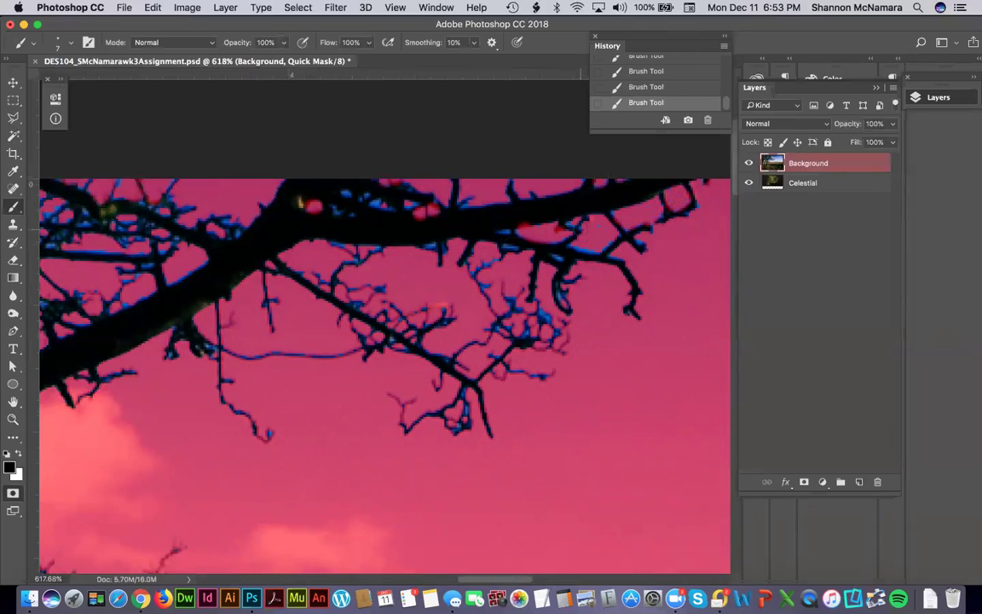
{"action": "key", "text": "e"}
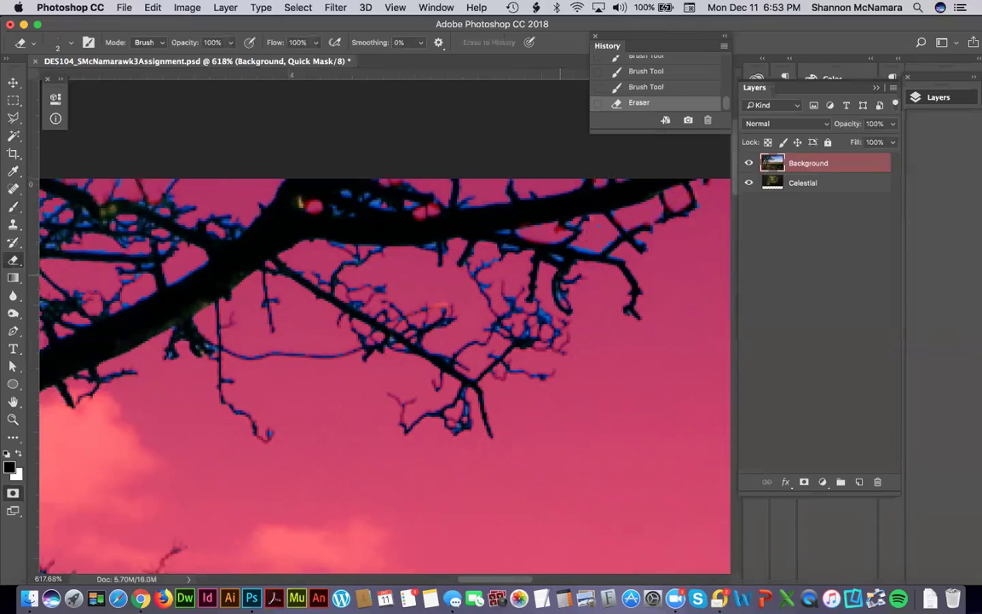
{"action": "key", "text": "b"}
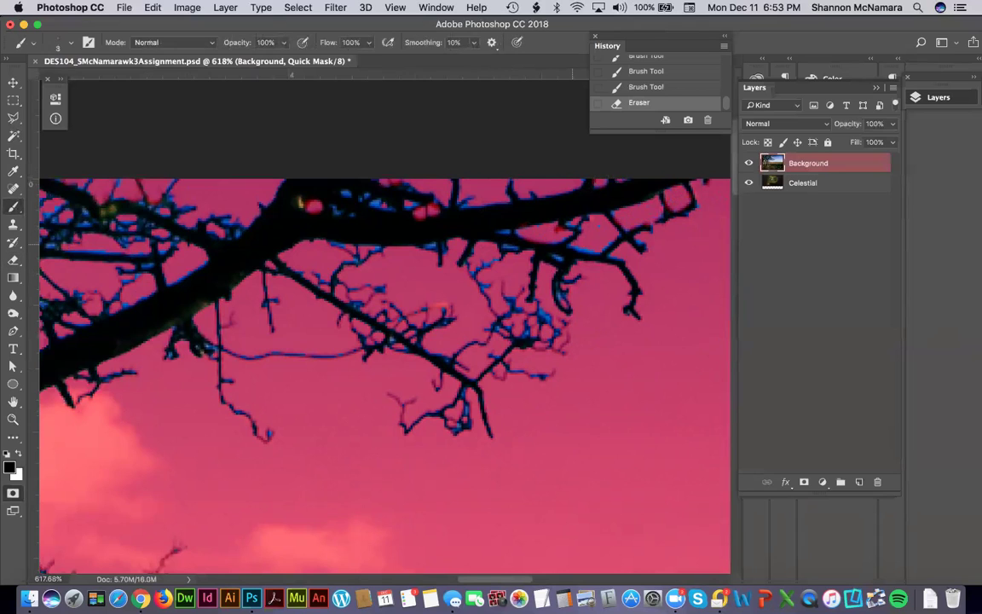
{"action": "mouse_move", "coordinate": [584, 324]}
{"action": "left_mouse_down"}
{"action": "mouse_move", "coordinate": [555, 324]}
{"action": "mouse_move", "coordinate": [559, 304]}
{"action": "left_mouse_up"}
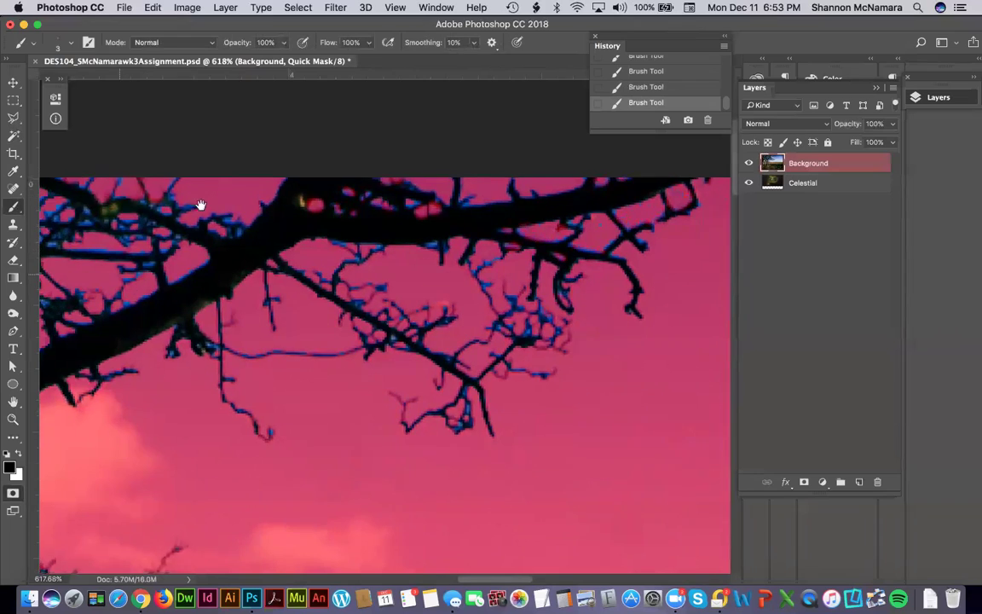
{"action": "scroll", "coordinate": [384, 341], "scroll_direction": "down", "scroll_amount": 3}
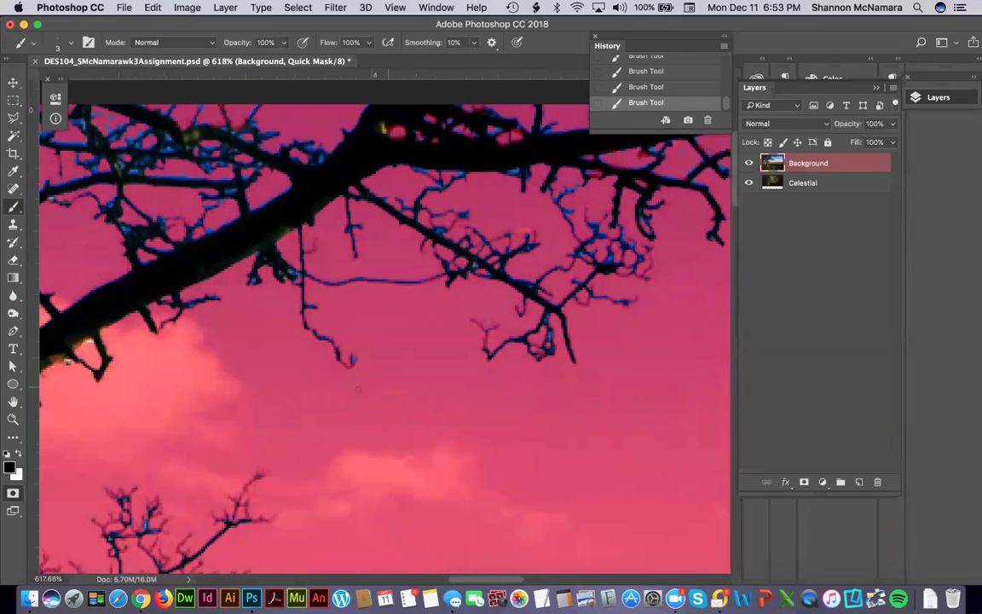
{"action": "scroll", "coordinate": [412, 334], "scroll_direction": "down", "scroll_amount": 10}
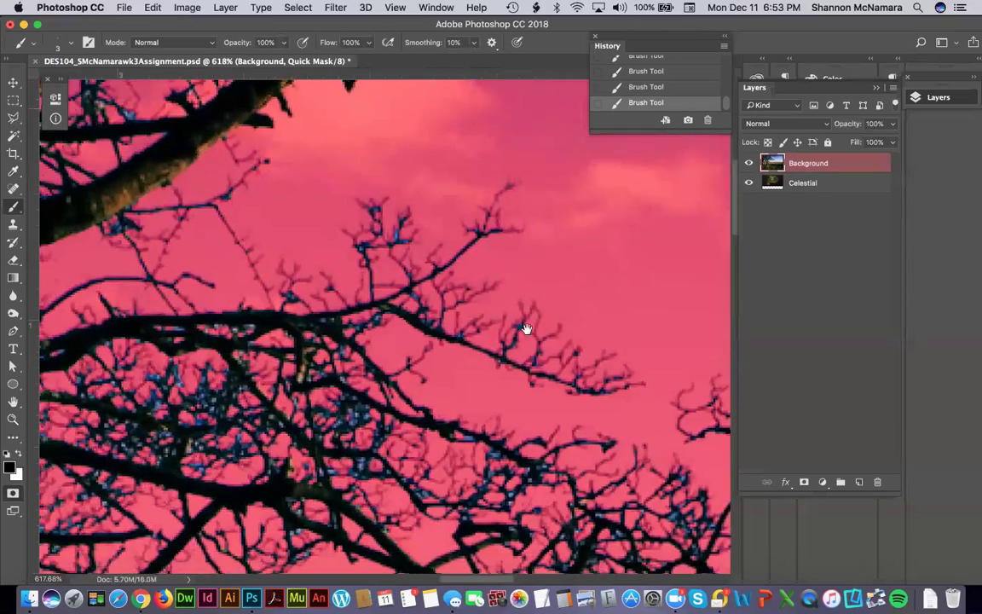
{"action": "scroll", "coordinate": [615, 438], "scroll_direction": "down", "scroll_amount": 10}
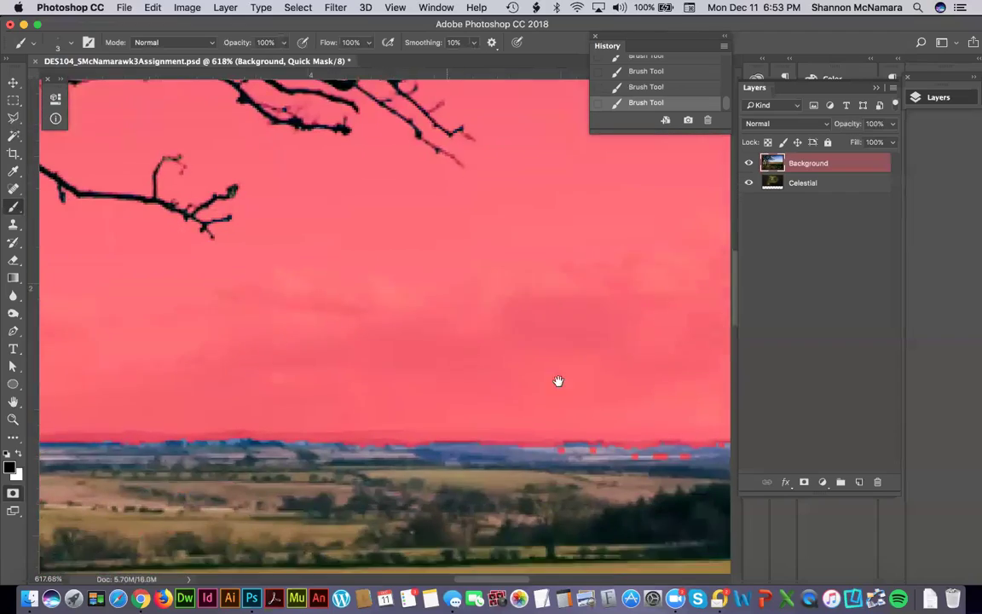
{"action": "scroll", "coordinate": [460, 375], "scroll_direction": "right", "scroll_amount": 10}
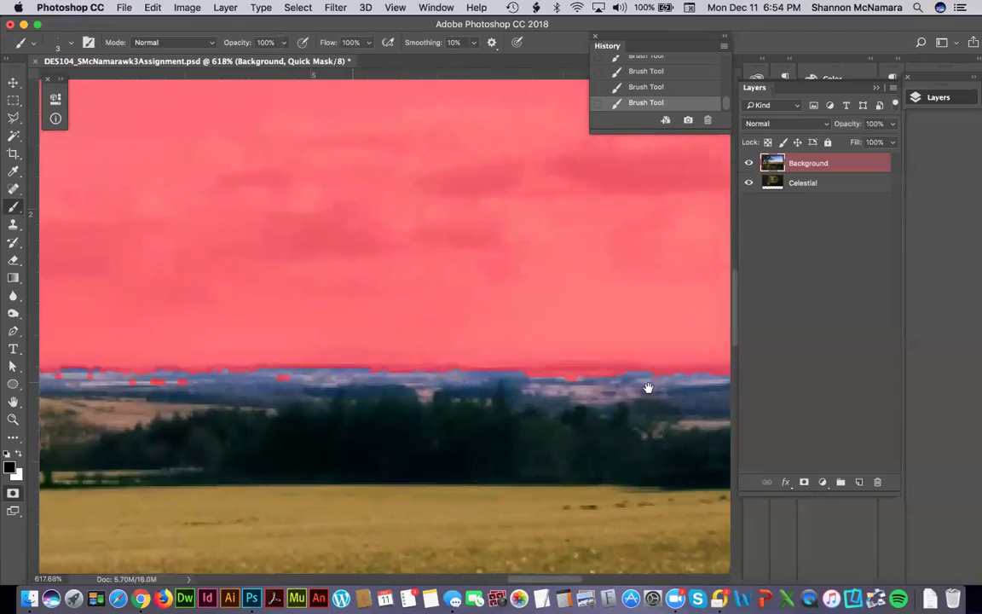
{"action": "scroll", "coordinate": [365, 388], "scroll_direction": "right", "scroll_amount": 10}
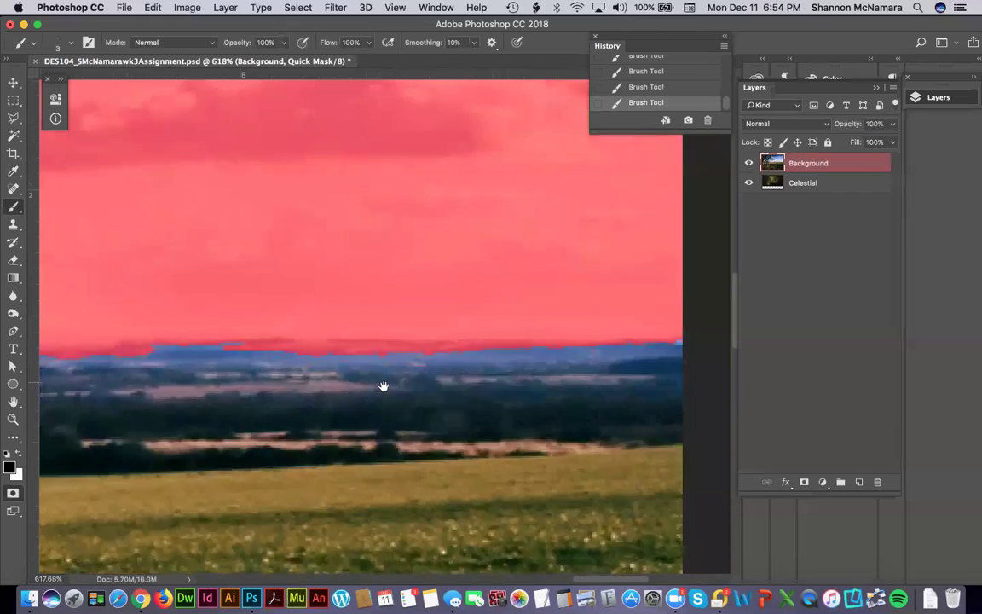
{"action": "scroll", "coordinate": [526, 379], "scroll_direction": "left", "scroll_amount": 4}
Erase Quick Mask overlapping the distant hills and trunk base so it stops at the horizon.
{"action": "key", "text": "e"}
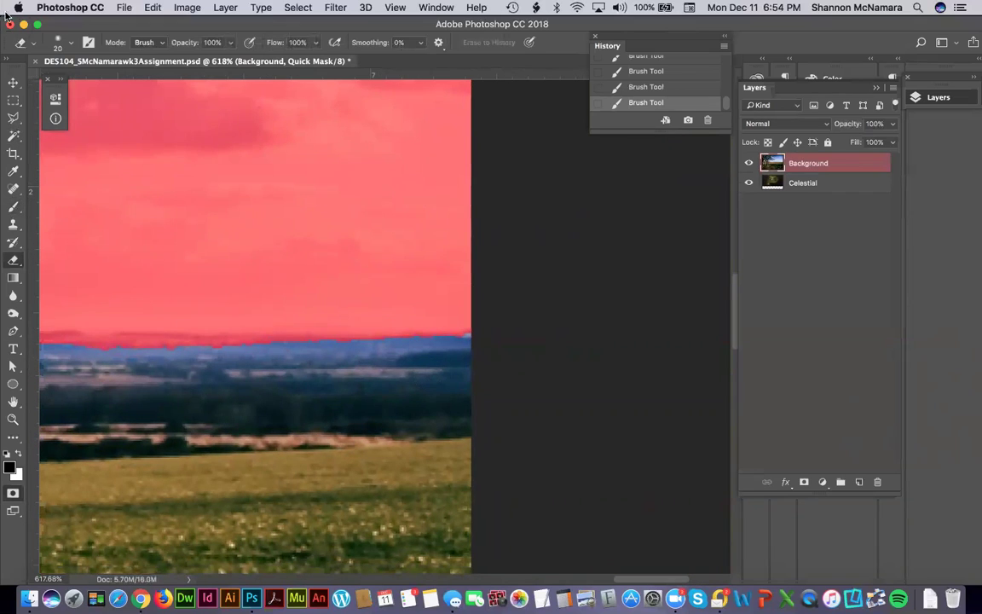
{"action": "left_click_drag", "start_coordinate": [459, 334], "coordinate": [99, 341]}
{"action": "left_click_drag", "start_coordinate": [96, 397], "coordinate": [426, 387]}
{"action": "mouse_move", "coordinate": [530, 337]}
{"action": "left_mouse_down"}
{"action": "mouse_move", "coordinate": [230, 349]}
{"action": "mouse_move", "coordinate": [567, 377]}
{"action": "mouse_move", "coordinate": [559, 363]}
{"action": "mouse_move", "coordinate": [123, 359]}
{"action": "left_mouse_up"}
{"action": "mouse_move", "coordinate": [189, 373]}
{"action": "left_mouse_down"}
{"action": "mouse_move", "coordinate": [454, 376]}
{"action": "mouse_move", "coordinate": [97, 375]}
{"action": "mouse_move", "coordinate": [627, 372]}
{"action": "left_mouse_up"}
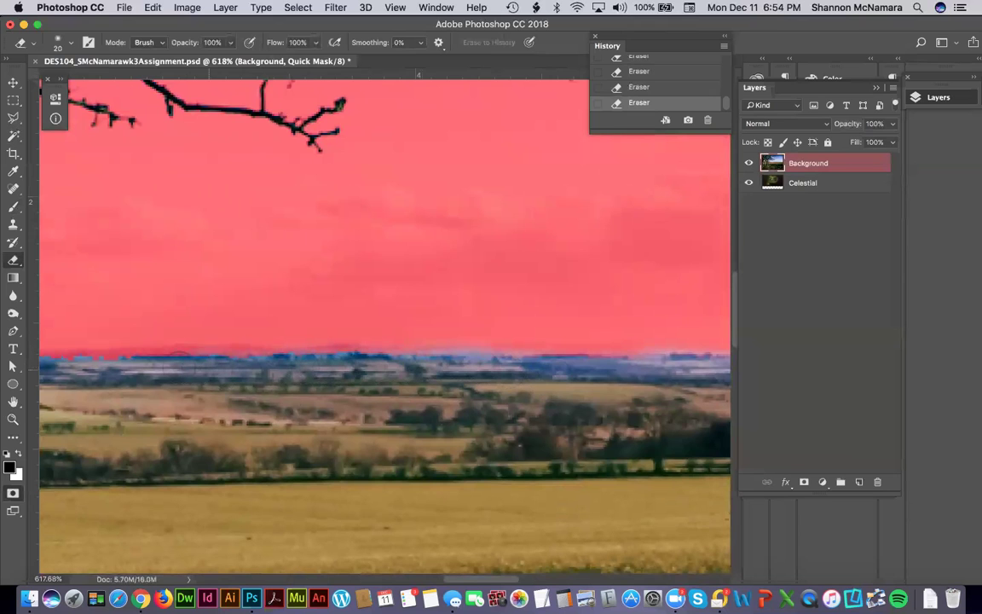
{"action": "left_click_drag", "start_coordinate": [157, 376], "coordinate": [617, 355]}
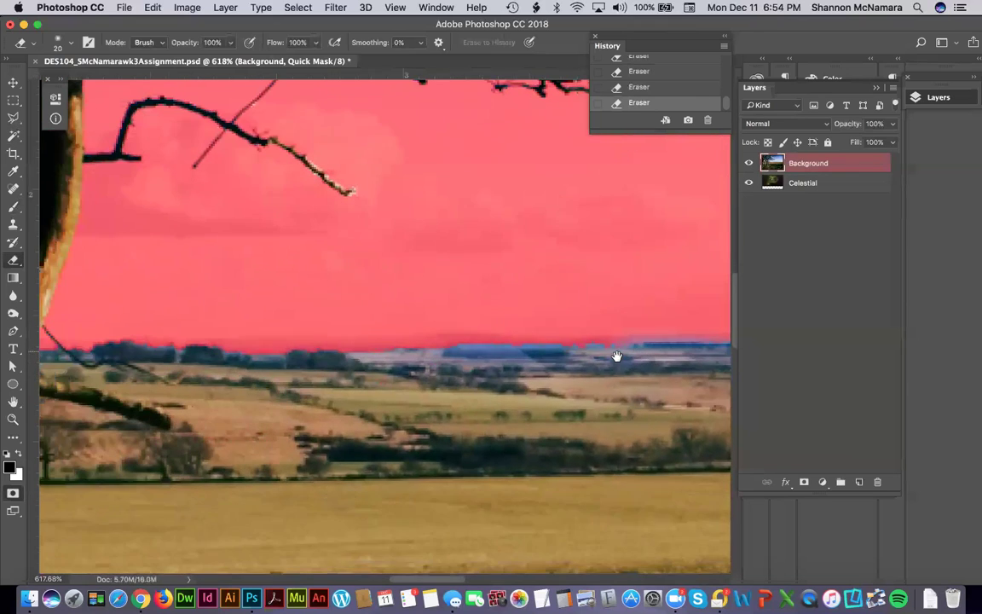
{"action": "mouse_move", "coordinate": [426, 345]}
{"action": "left_mouse_down"}
{"action": "mouse_move", "coordinate": [379, 352]}
{"action": "mouse_move", "coordinate": [492, 349]}
{"action": "left_mouse_up"}
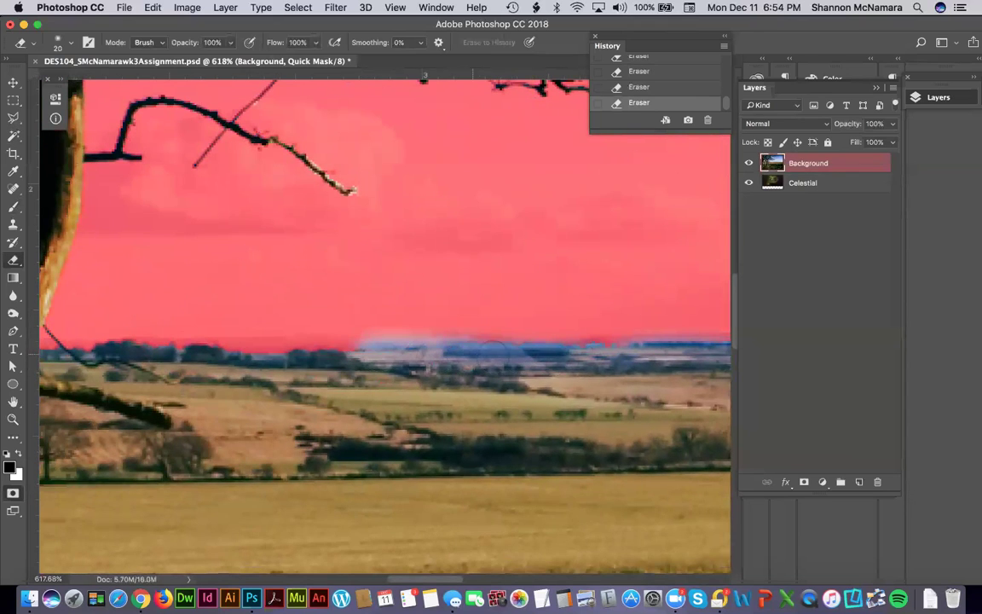
{"action": "mouse_move", "coordinate": [353, 345]}
{"action": "left_mouse_down"}
{"action": "mouse_move", "coordinate": [102, 339]}
{"action": "mouse_move", "coordinate": [645, 335]}
{"action": "left_mouse_up"}
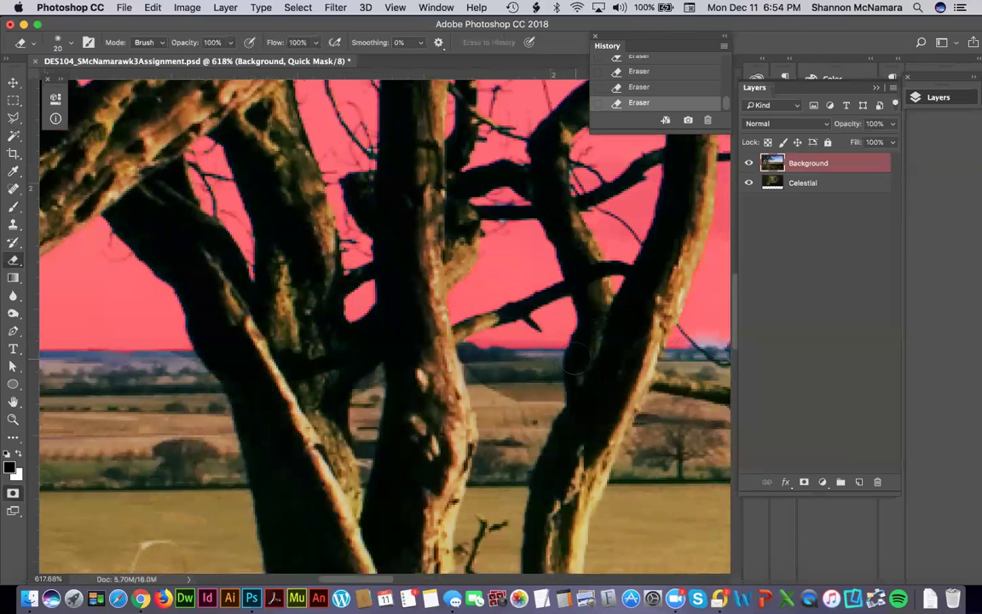
{"action": "left_click_drag", "start_coordinate": [182, 382], "coordinate": [408, 356]}
{"action": "mouse_move", "coordinate": [234, 341]}
{"action": "left_mouse_down"}
{"action": "mouse_move", "coordinate": [203, 305]}
{"action": "mouse_move", "coordinate": [223, 317]}
{"action": "left_mouse_up"}
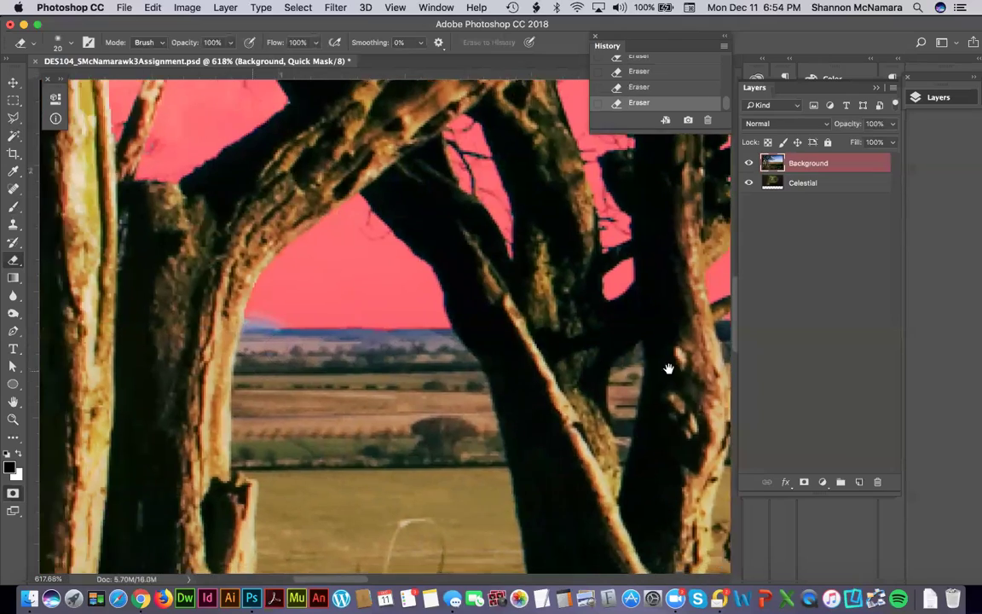
{"action": "mouse_move", "coordinate": [671, 368]}
{"action": "left_mouse_down"}
{"action": "mouse_move", "coordinate": [386, 388]}
{"action": "mouse_move", "coordinate": [473, 372]}
{"action": "mouse_move", "coordinate": [344, 360]}
{"action": "mouse_move", "coordinate": [581, 322]}
{"action": "mouse_move", "coordinate": [384, 358]}
{"action": "mouse_move", "coordinate": [478, 329]}
{"action": "left_mouse_up"}
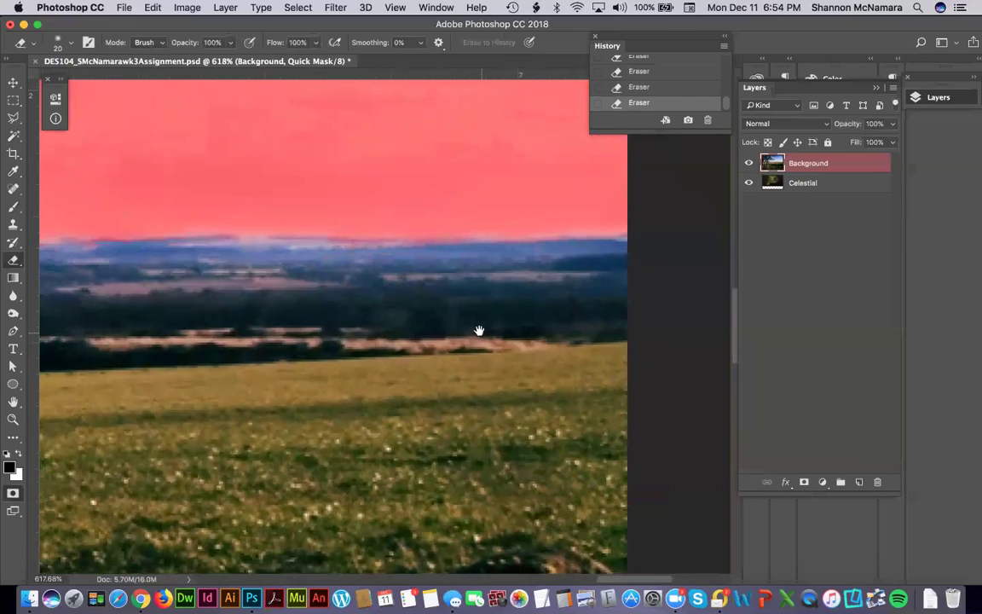
{"action": "key", "text": "super+0"}
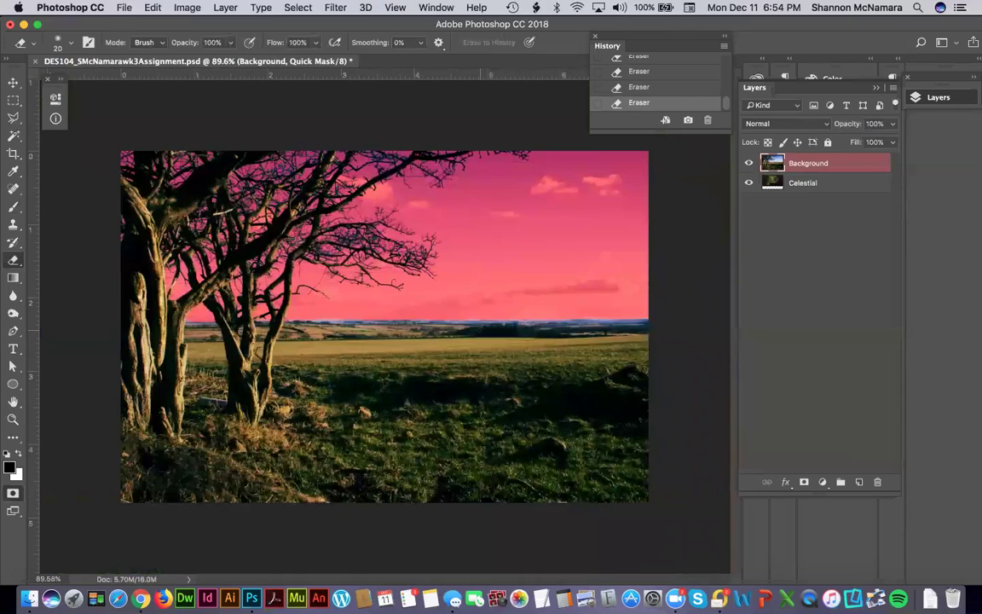
{"action": "key", "text": "z"}
{"action": "left_click_drag", "start_coordinate": [345, 311], "coordinate": [395, 347]}
{"action": "key", "text": "b"}
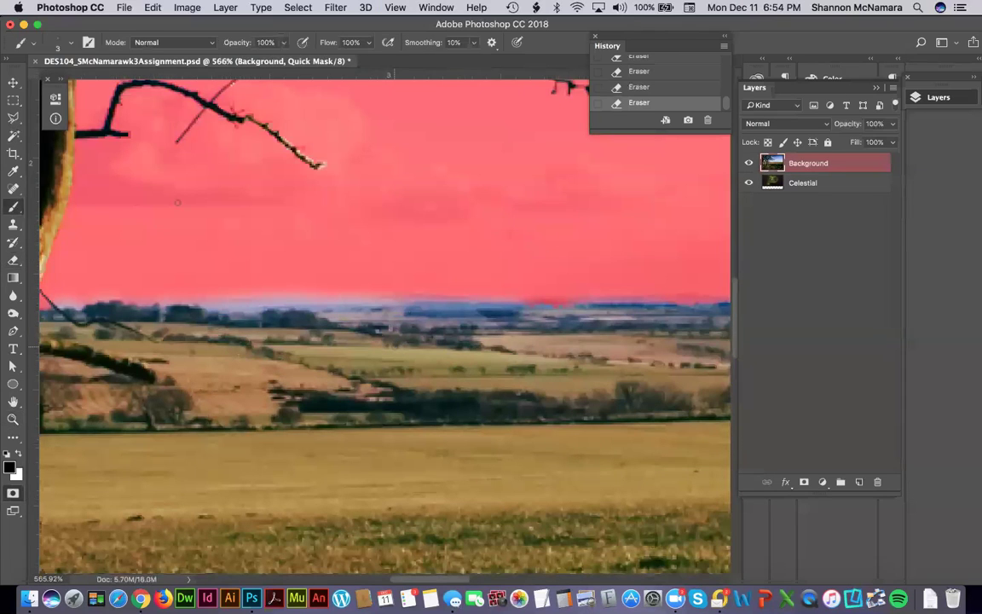
{"action": "left_click", "coordinate": [9, 467]}
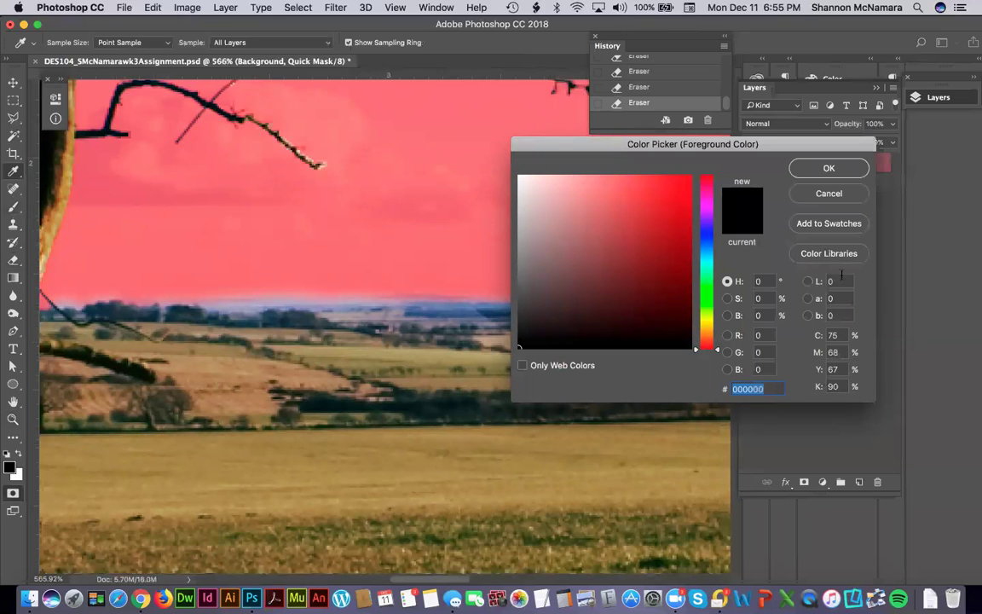
{"action": "left_click", "coordinate": [518, 259]}
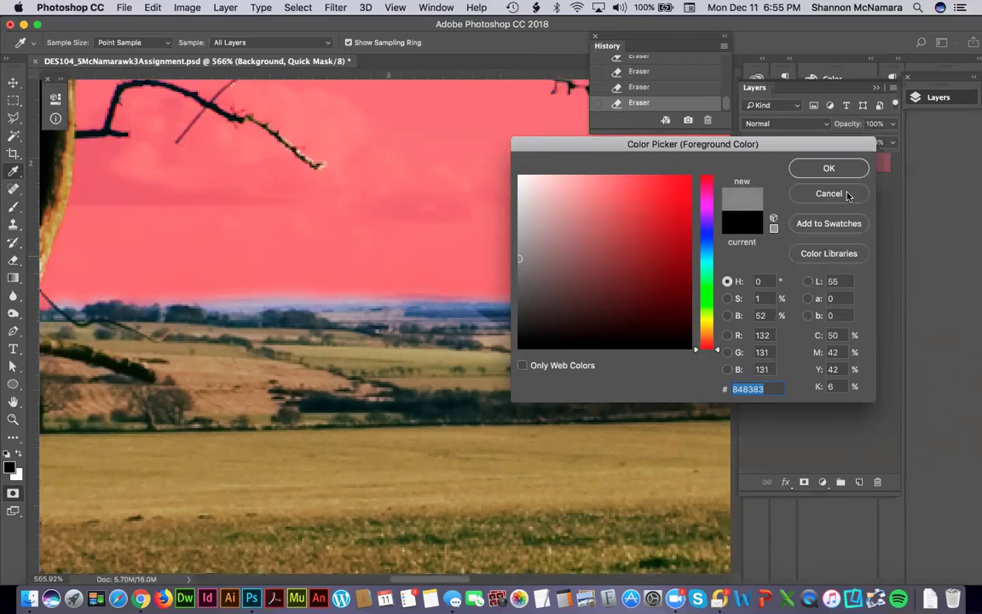
{"action": "key", "text": "Return"}
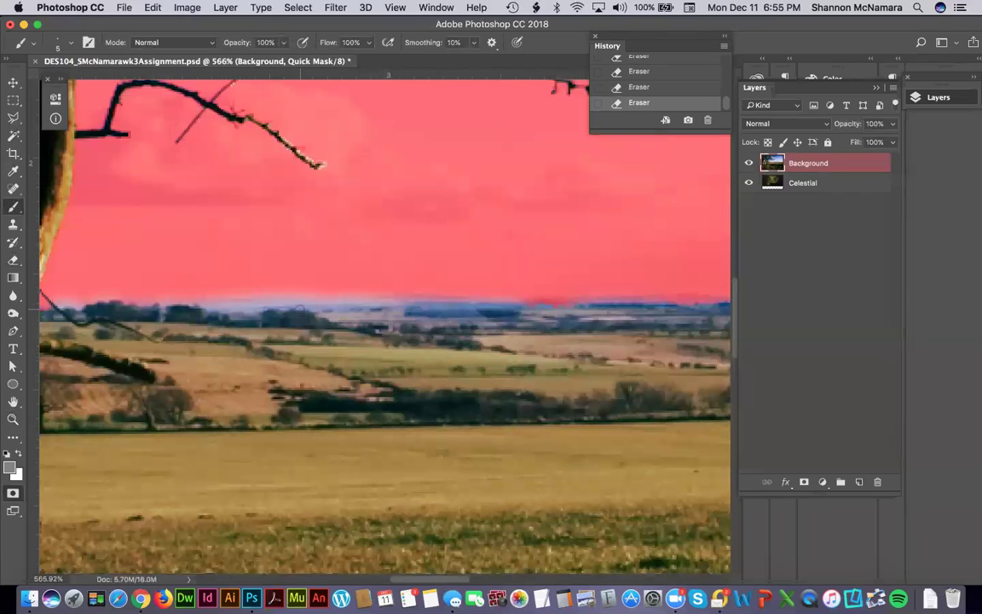
{"action": "left_click_drag", "start_coordinate": [144, 292], "coordinate": [174, 296]}
{"action": "key", "text": "super+z"}
{"action": "left_click", "coordinate": [10, 465]}
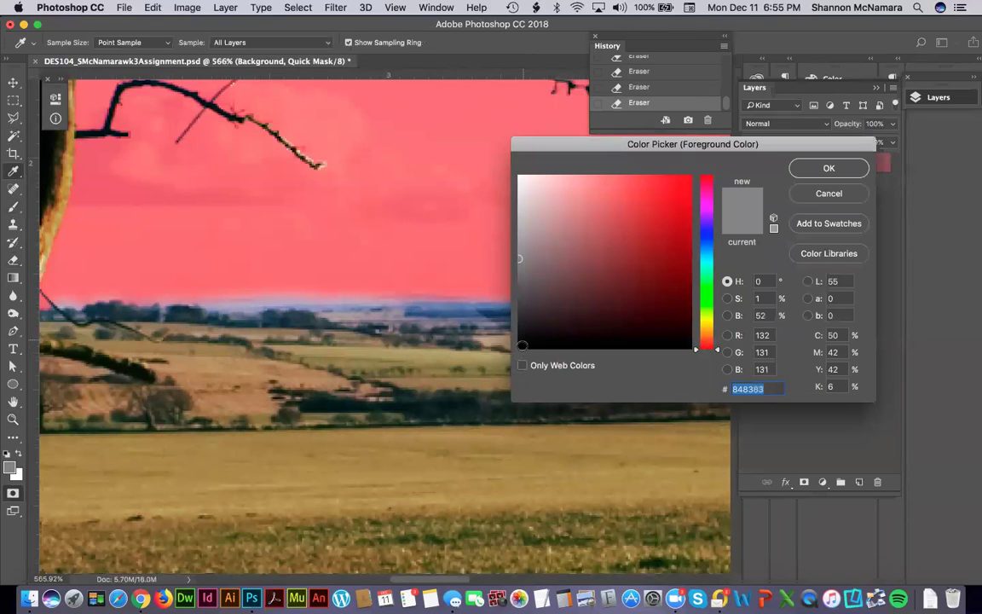
{"action": "left_click", "coordinate": [519, 348]}
{"action": "left_click", "coordinate": [828, 168]}
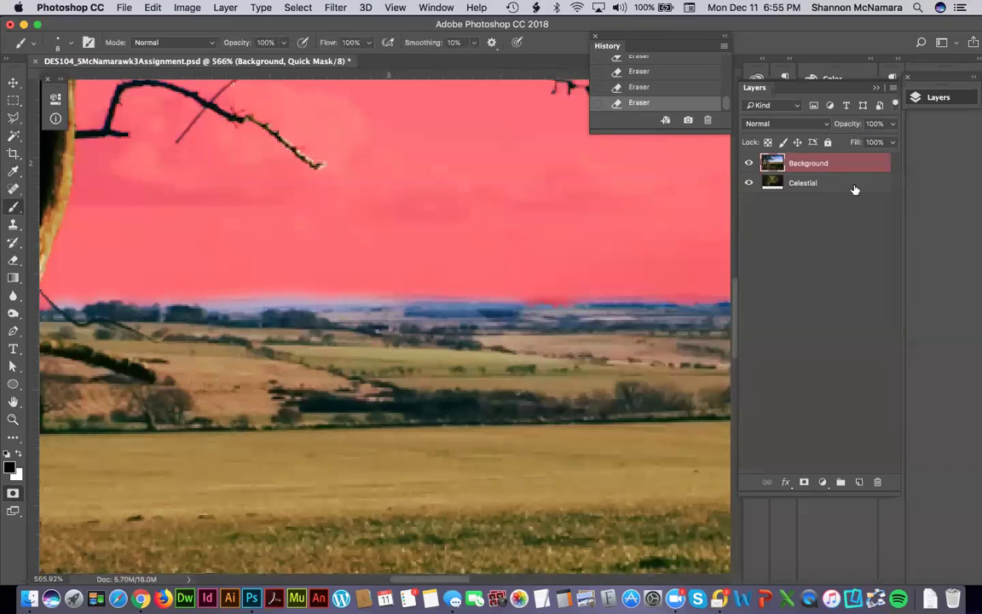
Paint one Quick Mask stroke across the full horizon width, replacing an undone trial stroke.
{"action": "mouse_move", "coordinate": [261, 289]}
{"action": "left_mouse_down"}
{"action": "mouse_move", "coordinate": [208, 301]}
{"action": "mouse_move", "coordinate": [256, 301]}
{"action": "left_mouse_up"}
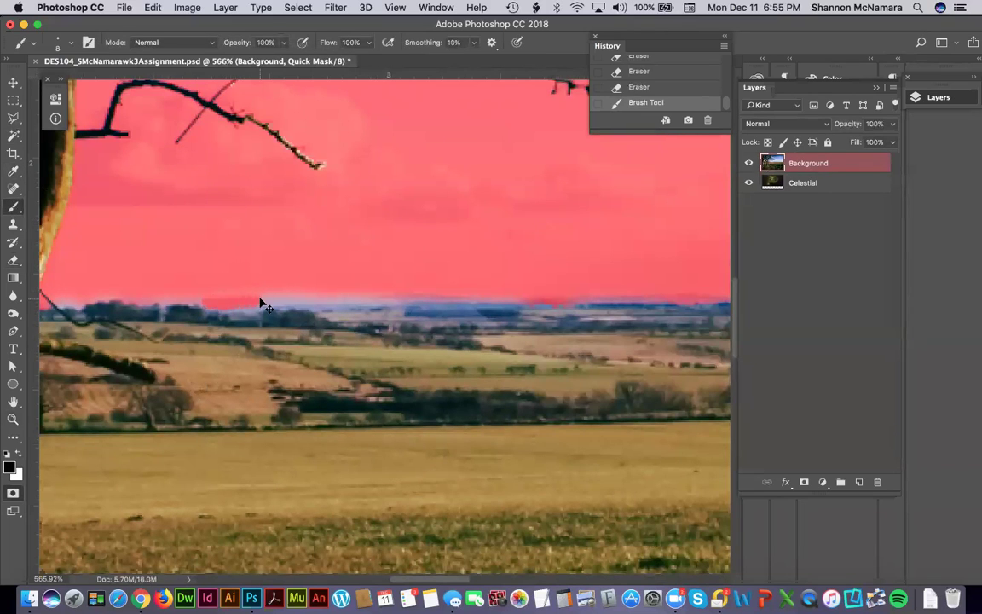
{"action": "key", "text": "super+z"}
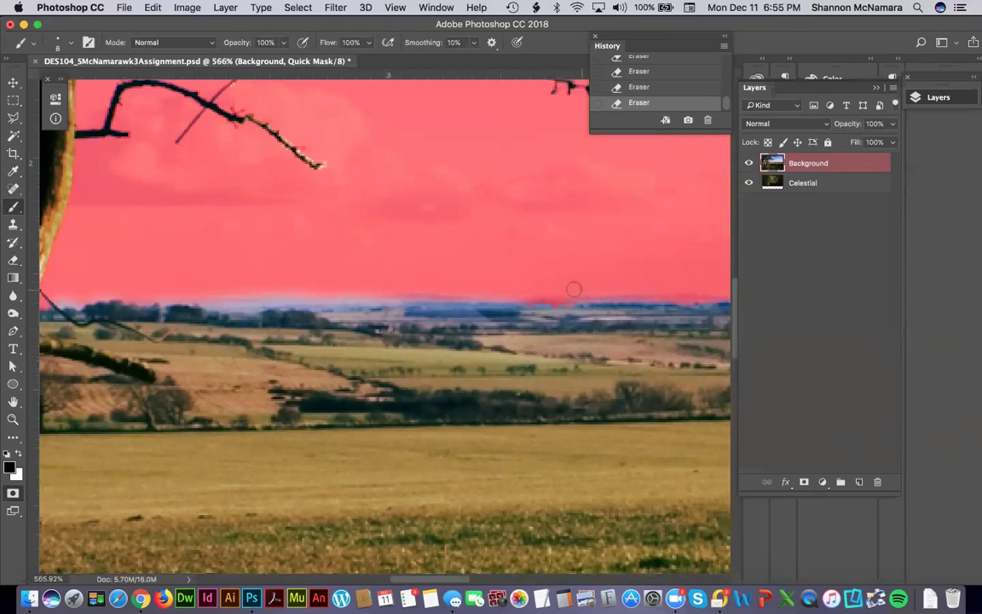
{"action": "key", "text": "e"}
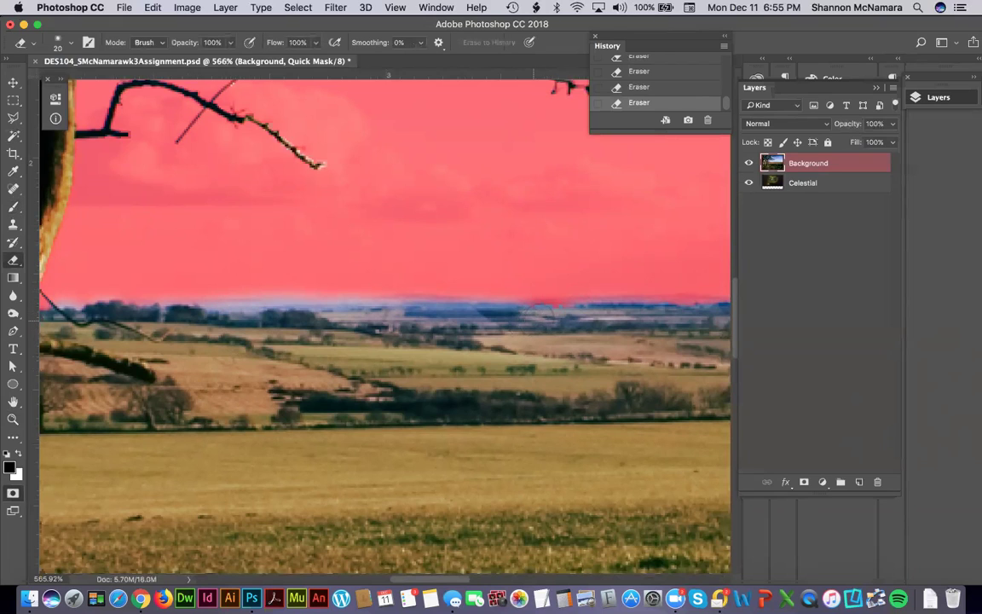
{"action": "key", "text": "b"}
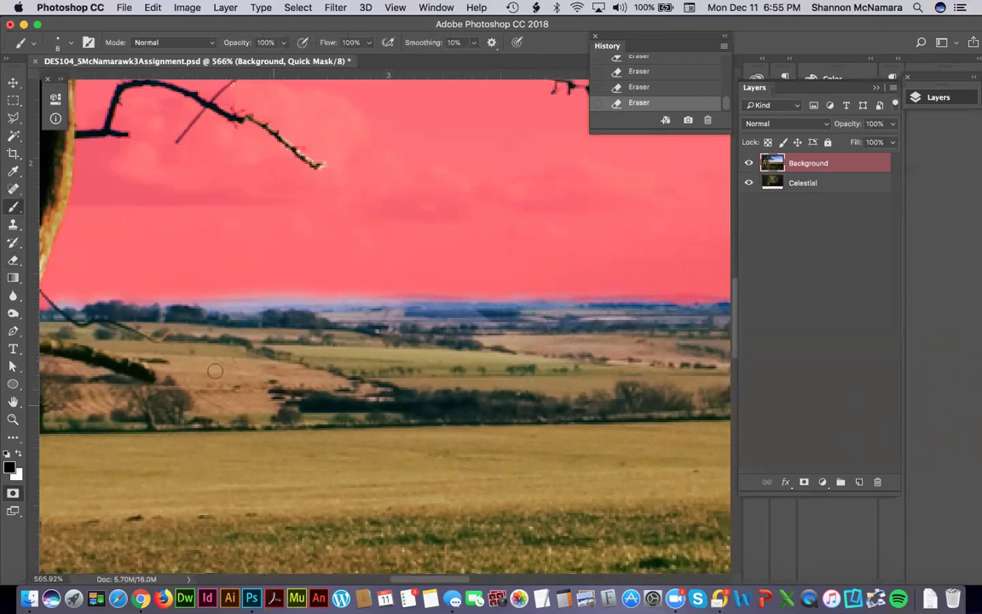
{"action": "mouse_move", "coordinate": [193, 304]}
{"action": "left_mouse_down"}
{"action": "mouse_move", "coordinate": [164, 287]}
{"action": "mouse_move", "coordinate": [258, 294]}
{"action": "mouse_move", "coordinate": [219, 297]}
{"action": "mouse_move", "coordinate": [248, 300]}
{"action": "mouse_move", "coordinate": [688, 287]}
{"action": "left_mouse_up"}
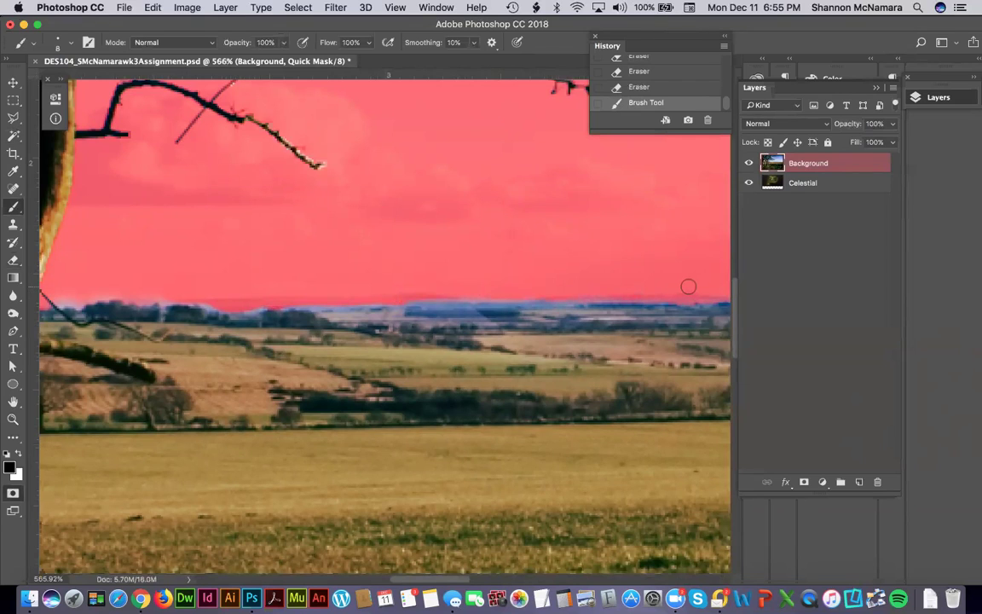
{"action": "key", "text": "e"}
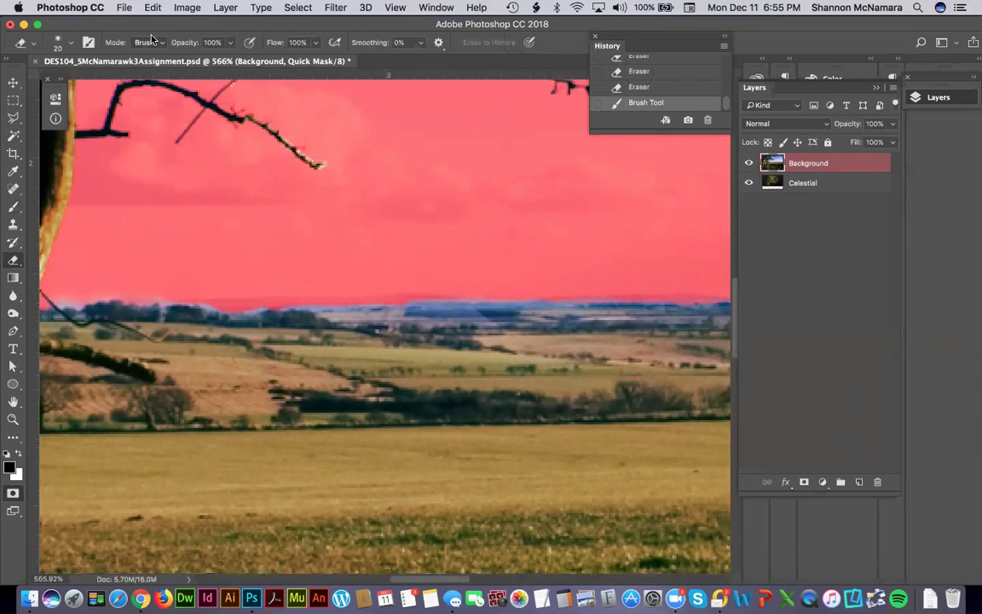
Set the Eraser to 50% opacity and lightly erase faint mask patches at the horizon.
{"action": "left_click", "coordinate": [211, 42]}
{"action": "type", "text": "5"}
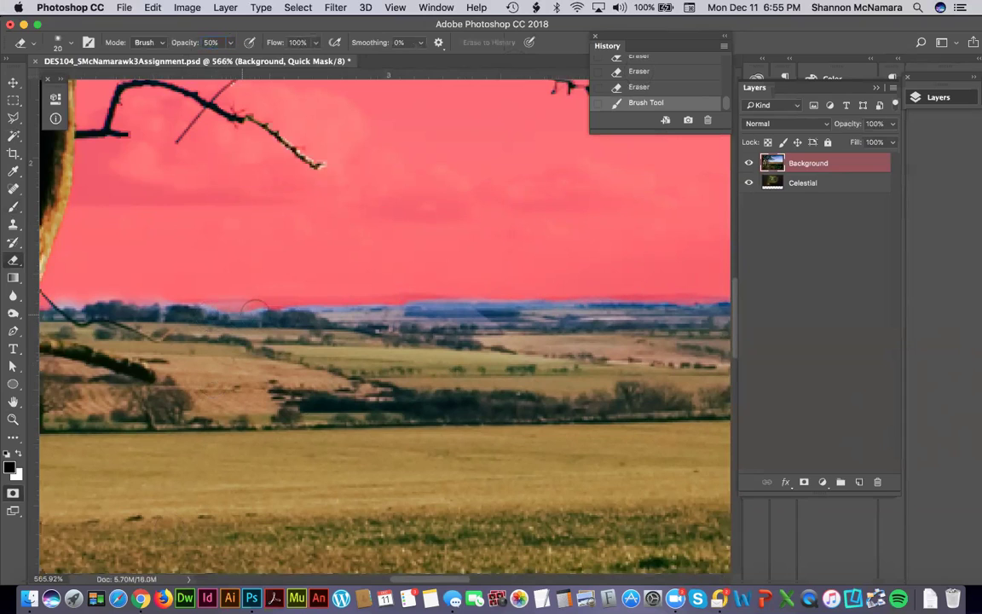
{"action": "left_click", "coordinate": [358, 307]}
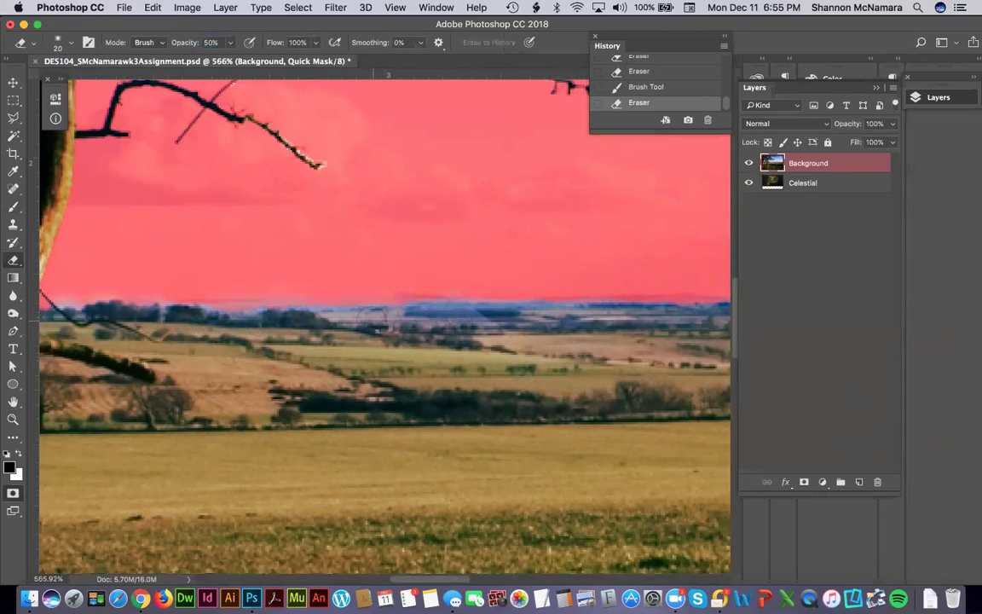
{"action": "left_click", "coordinate": [239, 322]}
{"action": "scroll", "coordinate": [377, 339], "scroll_direction": "left", "scroll_amount": 5}
{"action": "scroll", "coordinate": [212, 346], "scroll_direction": "right", "scroll_amount": 8}
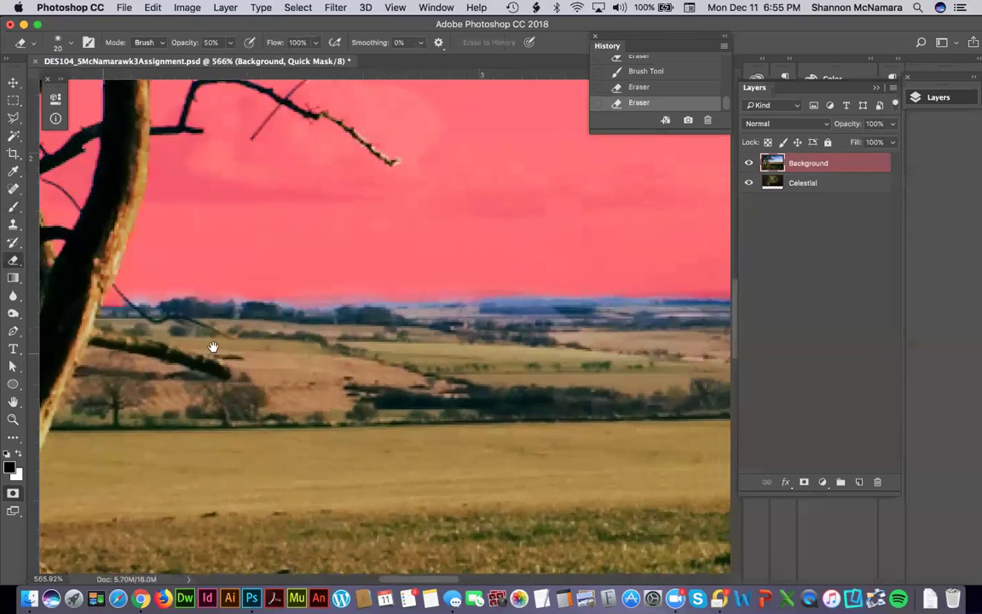
{"action": "scroll", "coordinate": [397, 365], "scroll_direction": "right", "scroll_amount": 5}
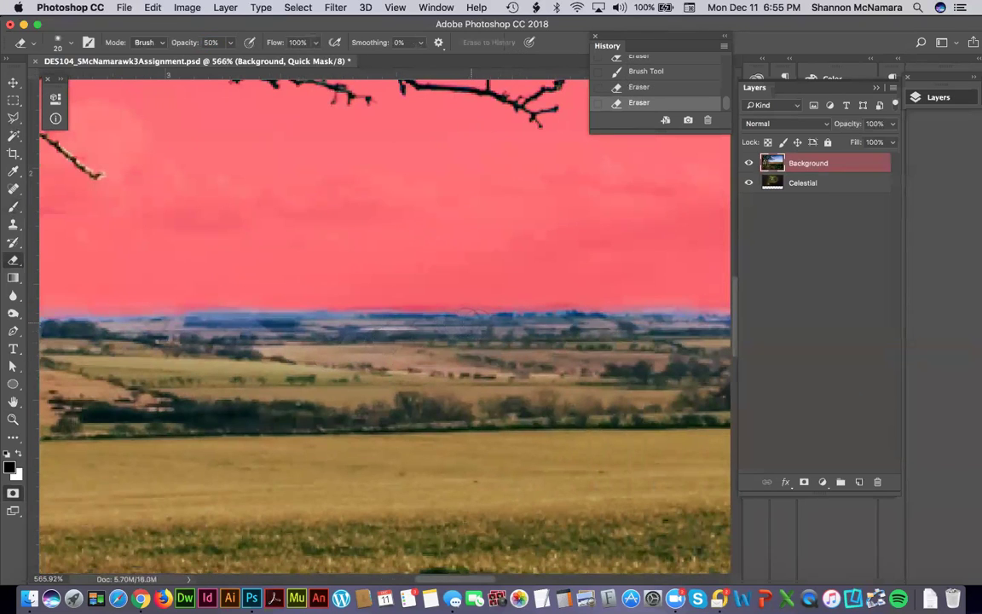
Soften the Quick Mask edge along the horizon to the right end, then fit the image on screen.
{"action": "mouse_move", "coordinate": [482, 311]}
{"action": "left_mouse_down"}
{"action": "mouse_move", "coordinate": [515, 281]}
{"action": "mouse_move", "coordinate": [584, 288]}
{"action": "left_mouse_up"}
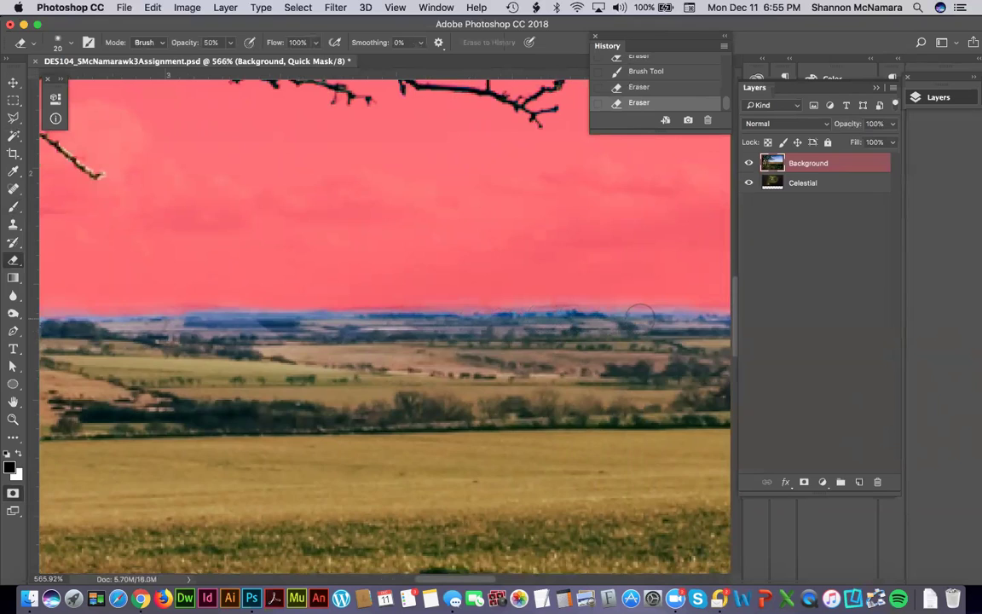
{"action": "scroll", "coordinate": [362, 340], "scroll_direction": "right", "scroll_amount": 12}
{"action": "mouse_move", "coordinate": [406, 333]}
{"action": "left_mouse_down"}
{"action": "mouse_move", "coordinate": [593, 322]}
{"action": "mouse_move", "coordinate": [672, 328]}
{"action": "left_mouse_up"}
{"action": "left_click_drag", "start_coordinate": [575, 349], "coordinate": [208, 394]}
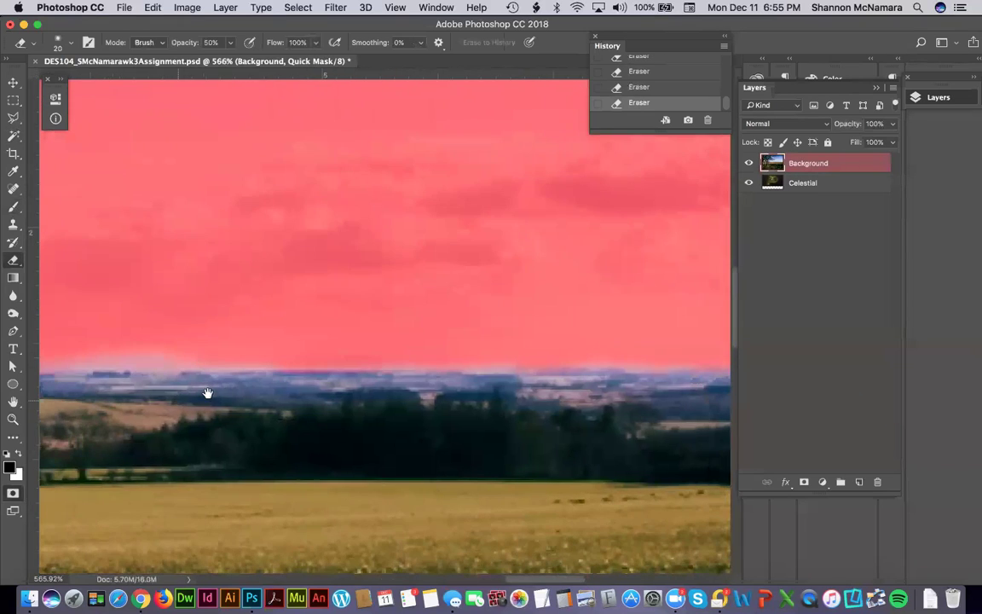
{"action": "left_click_drag", "start_coordinate": [331, 378], "coordinate": [538, 377]}
{"action": "left_click_drag", "start_coordinate": [623, 379], "coordinate": [187, 389]}
{"action": "left_click_drag", "start_coordinate": [529, 384], "coordinate": [218, 418]}
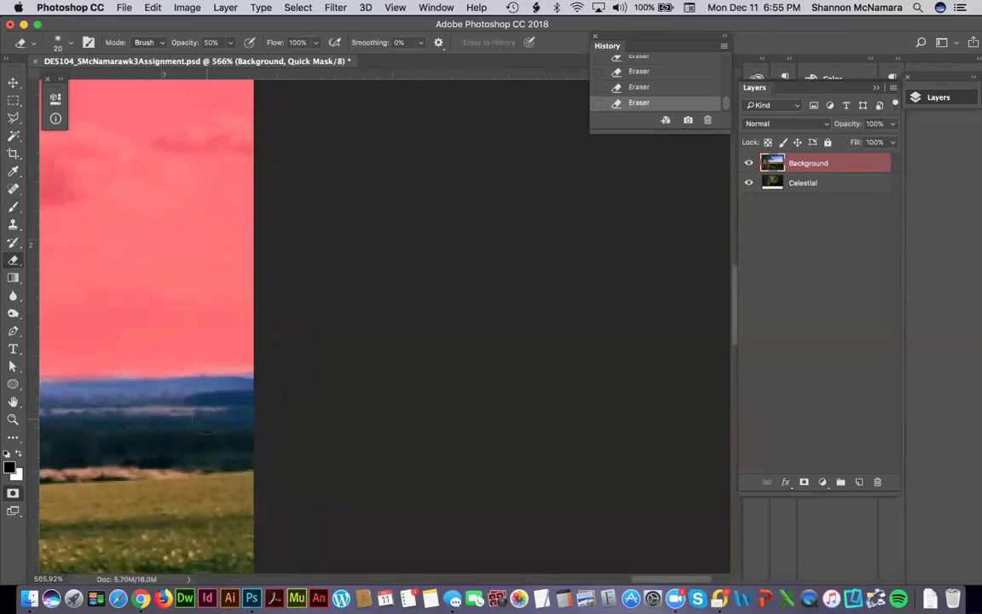
{"action": "key", "text": "super+0"}
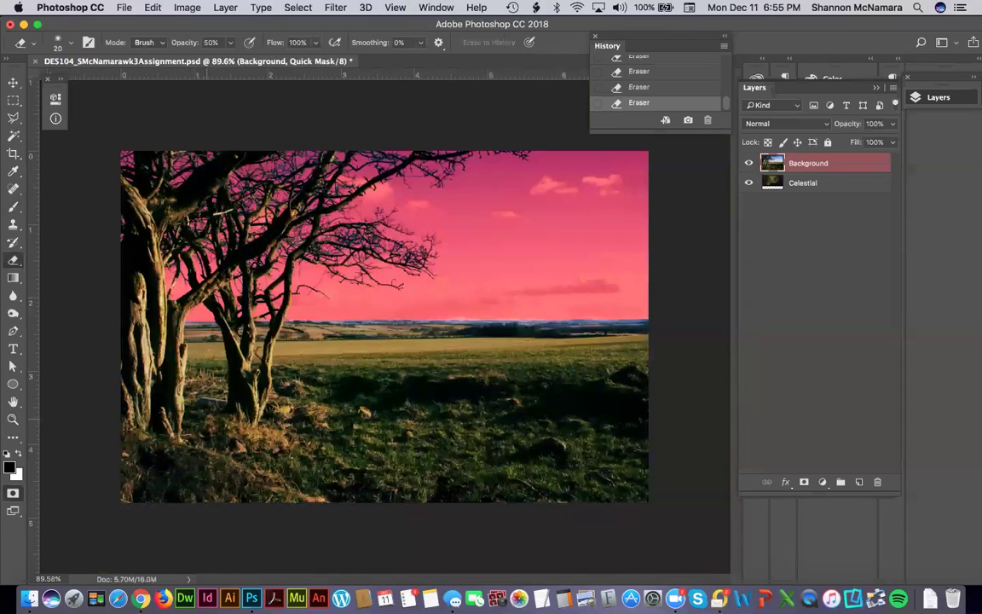
Exit Quick Mask with Q so the trees and field load as a marching-ants selection.
{"action": "key", "text": "q"}
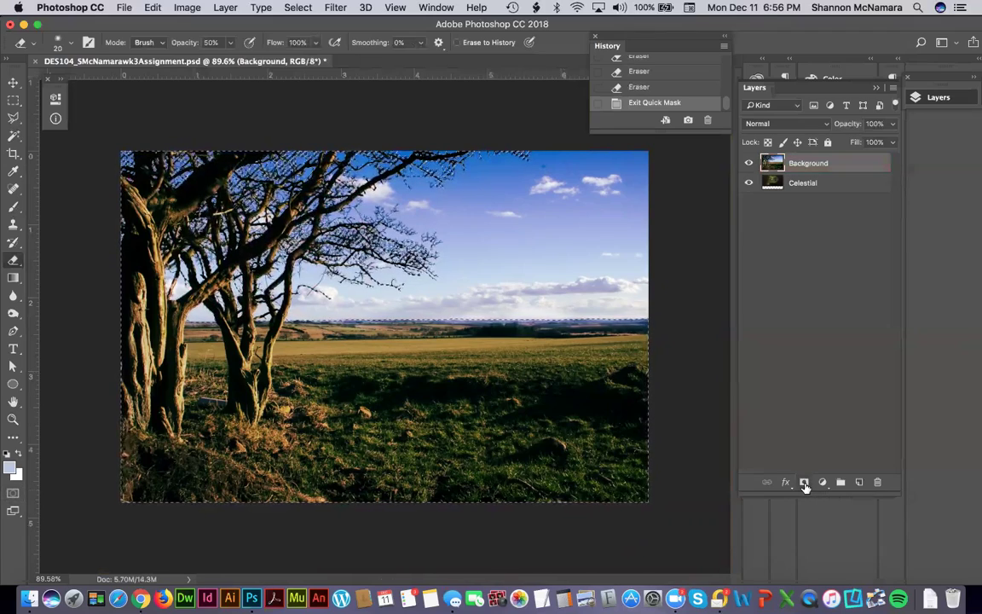
Add a layer mask to the Background layer, letting the Celestial nebula replace the sky.
{"action": "left_click", "coordinate": [804, 483]}
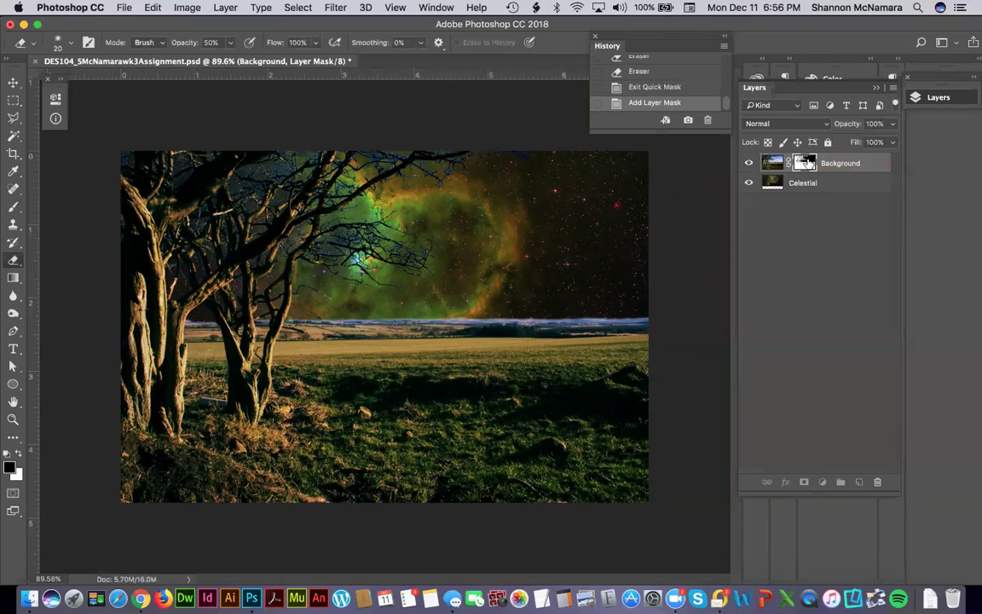
Zoom into the top-right sky and paint the layer mask along the top branches.
{"action": "key", "text": "z"}
{"action": "left_click_drag", "start_coordinate": [432, 134], "coordinate": [547, 185]}
{"action": "key", "text": "b"}
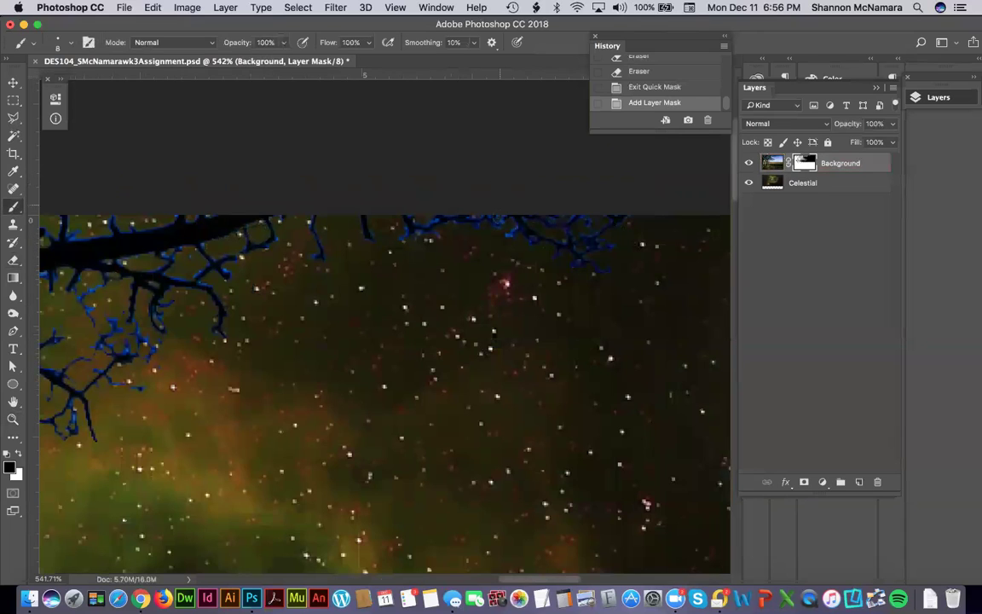
{"action": "left_click", "coordinate": [490, 239]}
{"action": "left_click", "coordinate": [473, 236]}
{"action": "left_click", "coordinate": [458, 235]}
{"action": "left_click", "coordinate": [446, 233]}
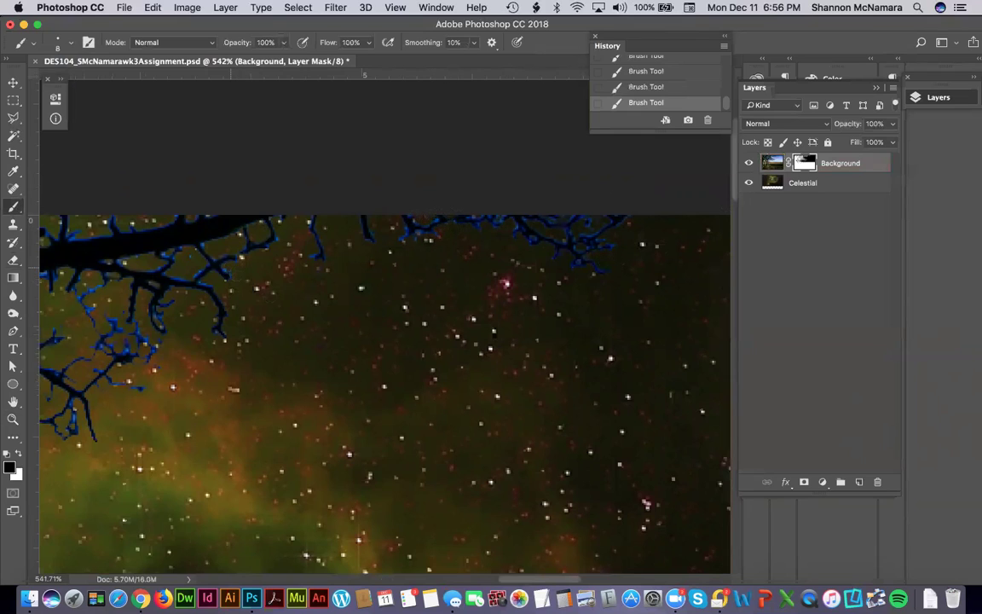
Try painting white on the mask near the horizon, then undo the stray stroke.
{"action": "scroll", "coordinate": [384, 375], "scroll_direction": "left", "scroll_amount": 5}
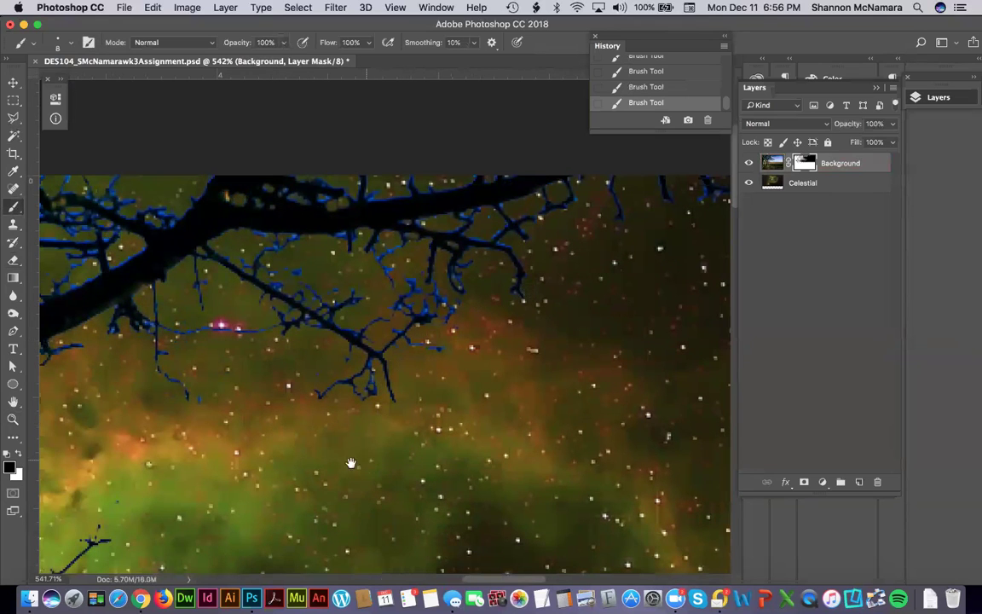
{"action": "scroll", "coordinate": [314, 417], "scroll_direction": "left", "scroll_amount": 5}
{"action": "scroll", "coordinate": [315, 416], "scroll_direction": "down", "scroll_amount": 3}
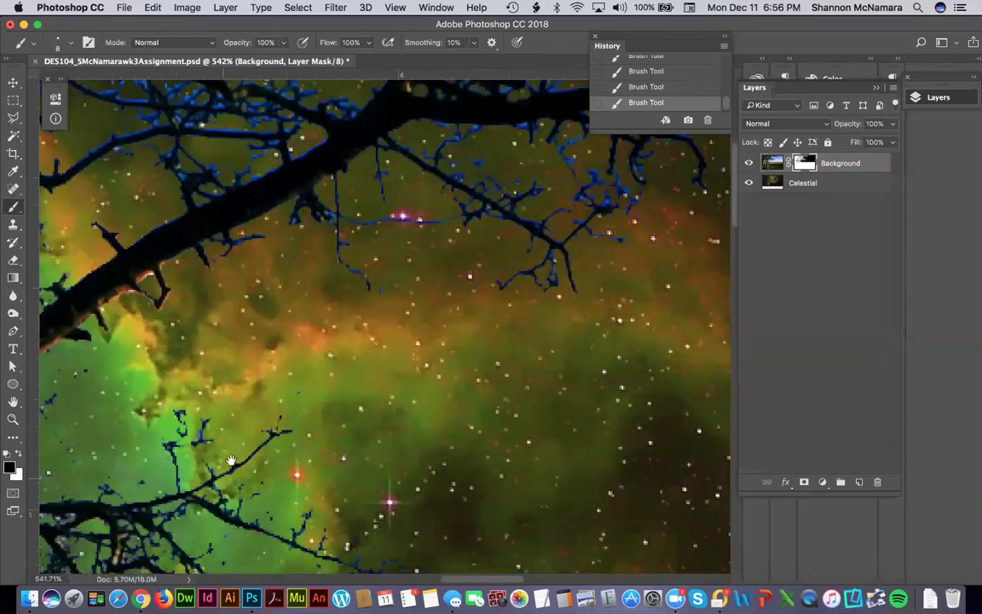
{"action": "scroll", "coordinate": [299, 454], "scroll_direction": "left", "scroll_amount": 2}
{"action": "scroll", "coordinate": [300, 453], "scroll_direction": "down", "scroll_amount": 3}
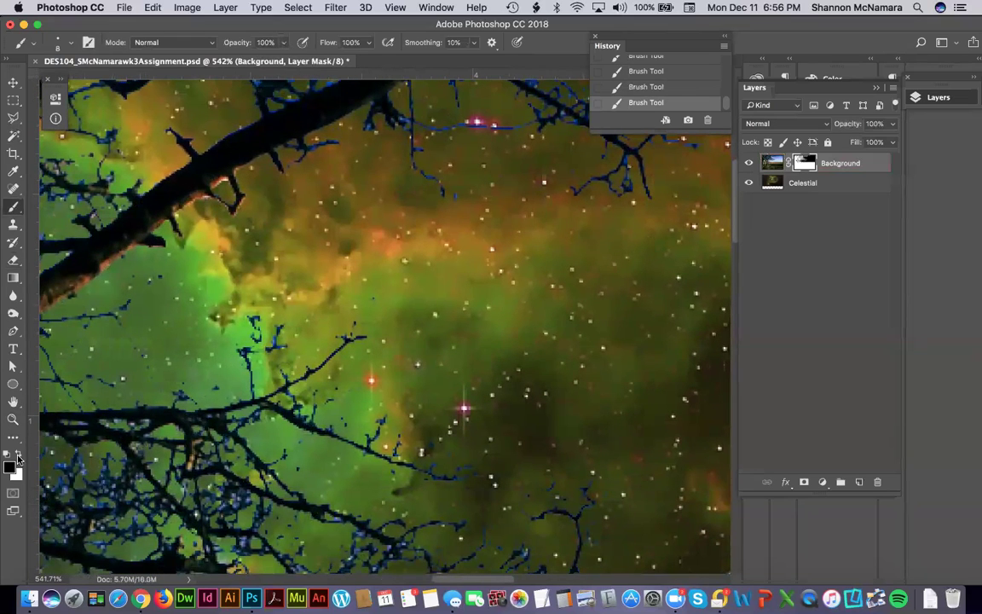
{"action": "left_click", "coordinate": [17, 455]}
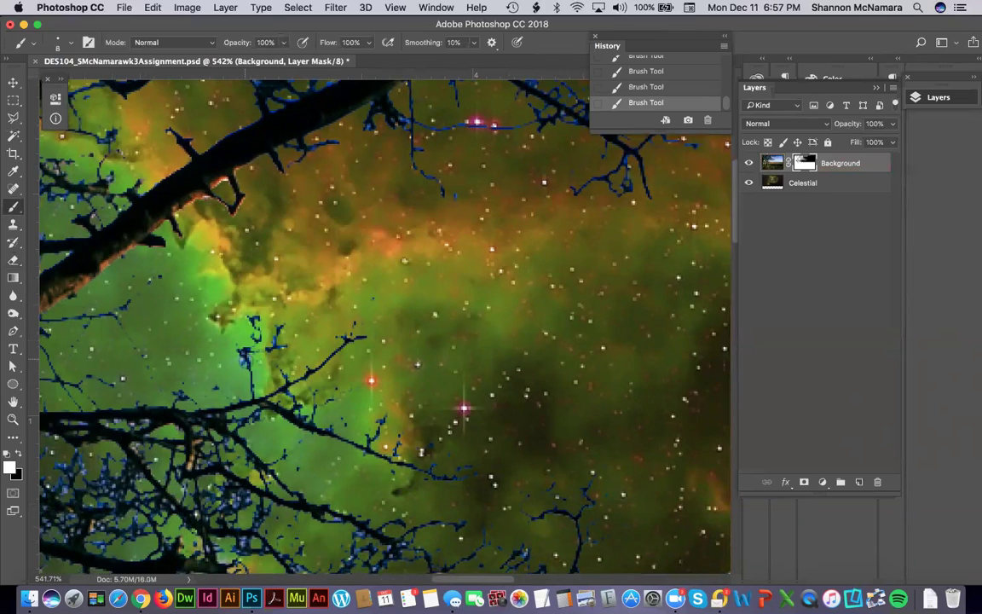
{"action": "left_click_drag", "start_coordinate": [249, 351], "coordinate": [254, 394]}
{"action": "key", "text": "super+z"}
Zoom far in on a branch edge and hide the pixel grid overlay from the View menu.
{"action": "scroll", "coordinate": [538, 290], "scroll_direction": "down", "scroll_amount": 15}
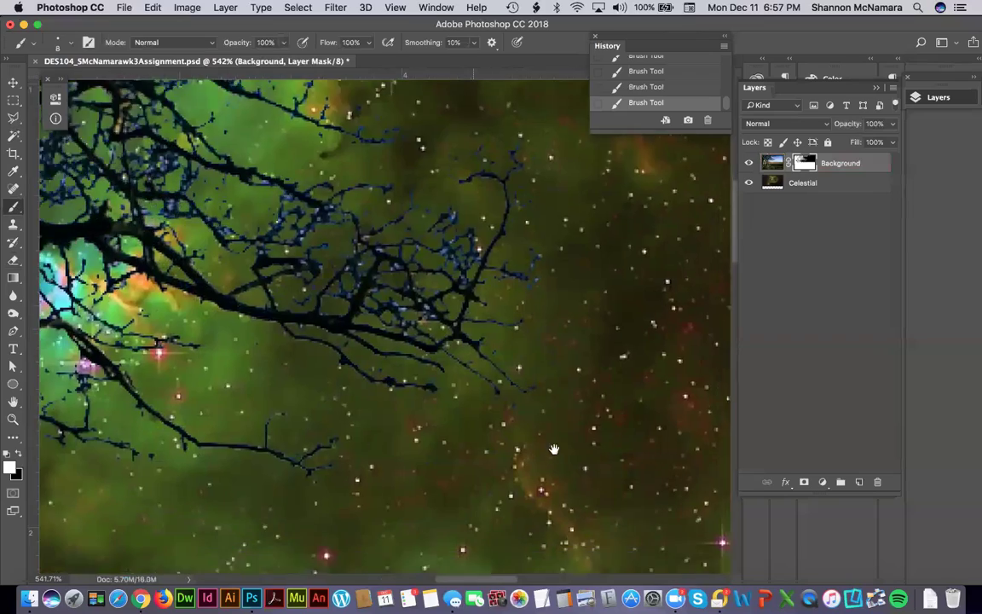
{"action": "scroll", "coordinate": [652, 275], "scroll_direction": "up", "scroll_amount": 3}
{"action": "scroll", "coordinate": [652, 275], "scroll_direction": "right", "scroll_amount": 10}
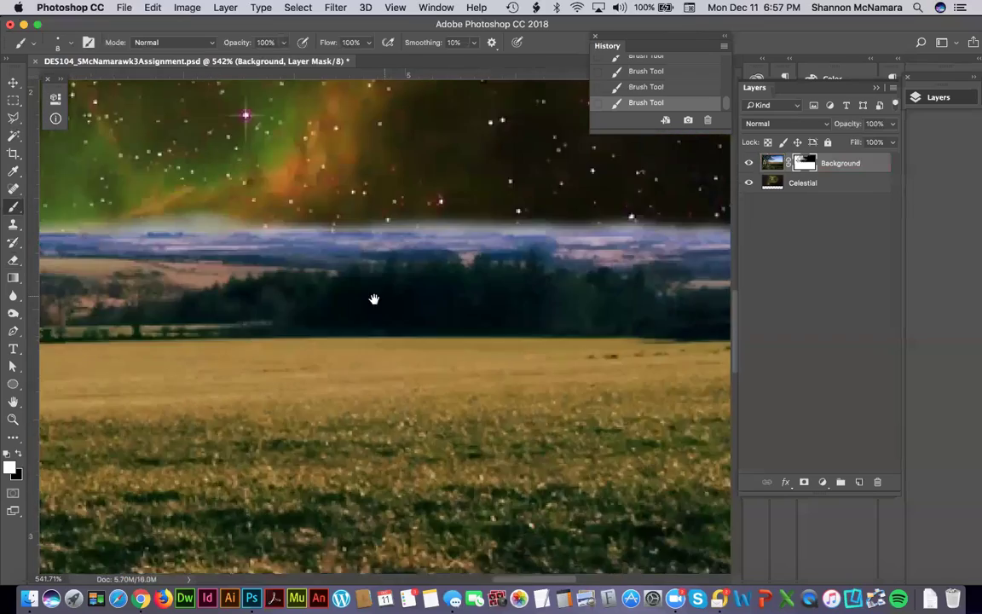
{"action": "scroll", "coordinate": [401, 292], "scroll_direction": "right", "scroll_amount": 2}
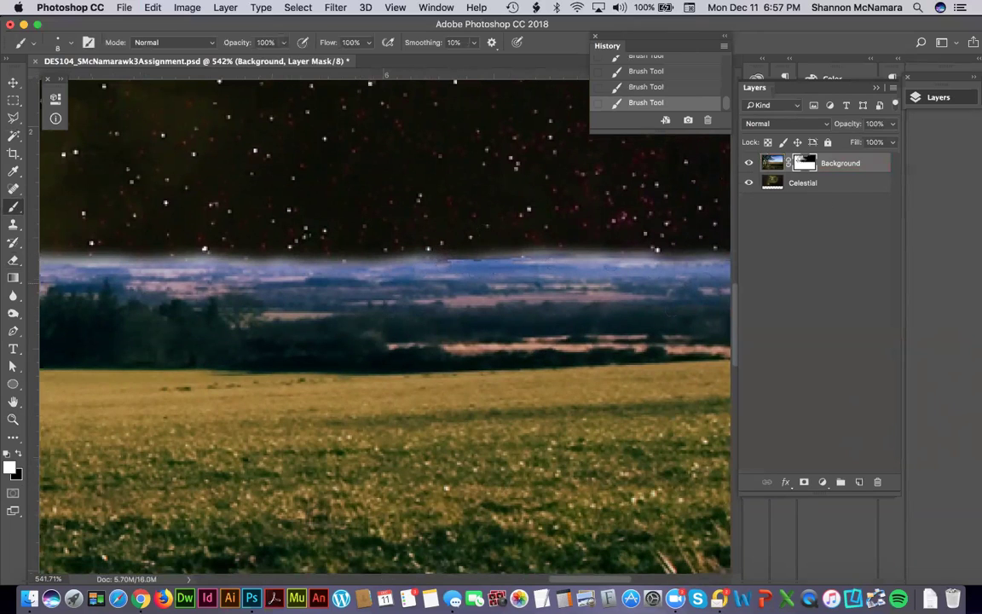
{"action": "left_click_drag", "start_coordinate": [446, 327], "coordinate": [395, 318]}
{"action": "scroll", "coordinate": [395, 318], "scroll_direction": "up", "scroll_amount": 10}
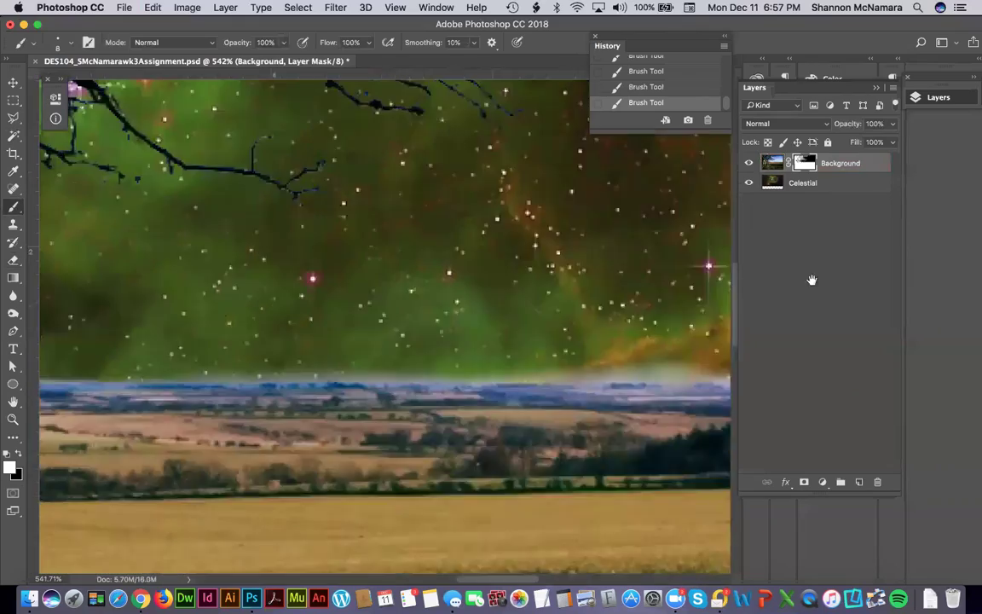
{"action": "scroll", "coordinate": [669, 324], "scroll_direction": "left", "scroll_amount": 15}
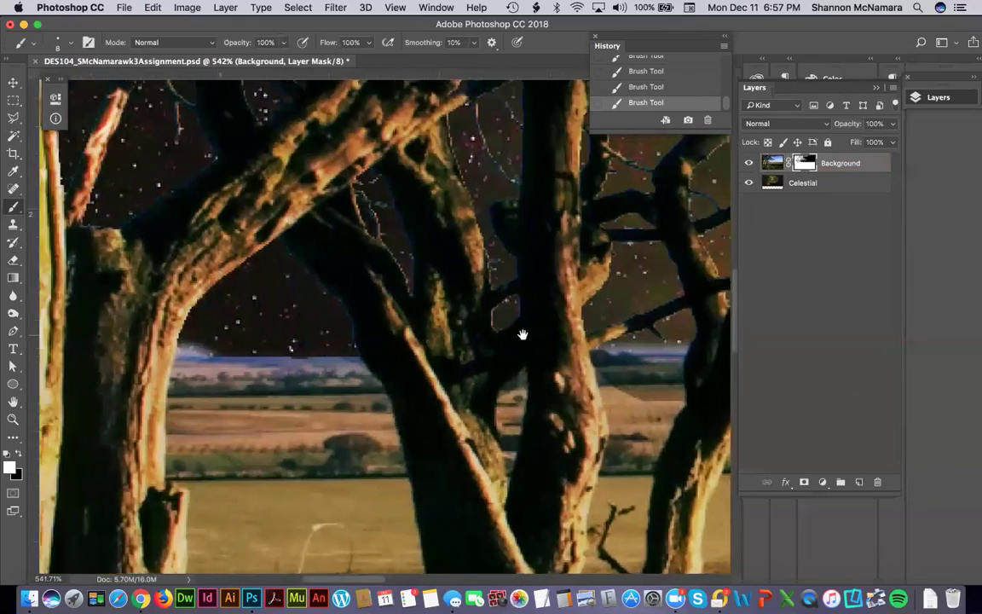
{"action": "scroll", "coordinate": [529, 380], "scroll_direction": "up", "scroll_amount": 5}
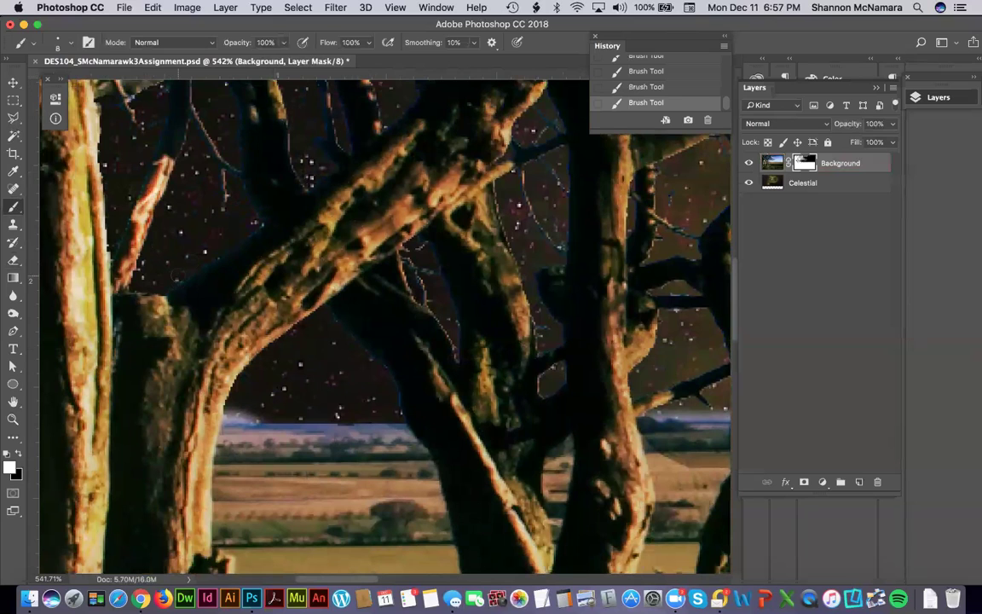
{"action": "key", "text": "z"}
{"action": "left_click_drag", "start_coordinate": [283, 274], "coordinate": [234, 308]}
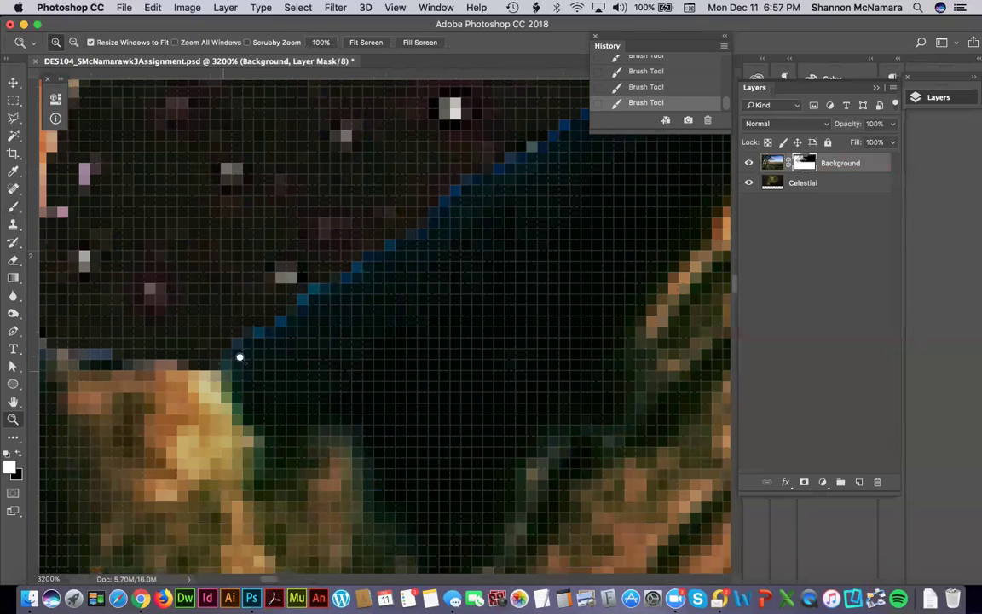
{"action": "left_click", "coordinate": [436, 8]}
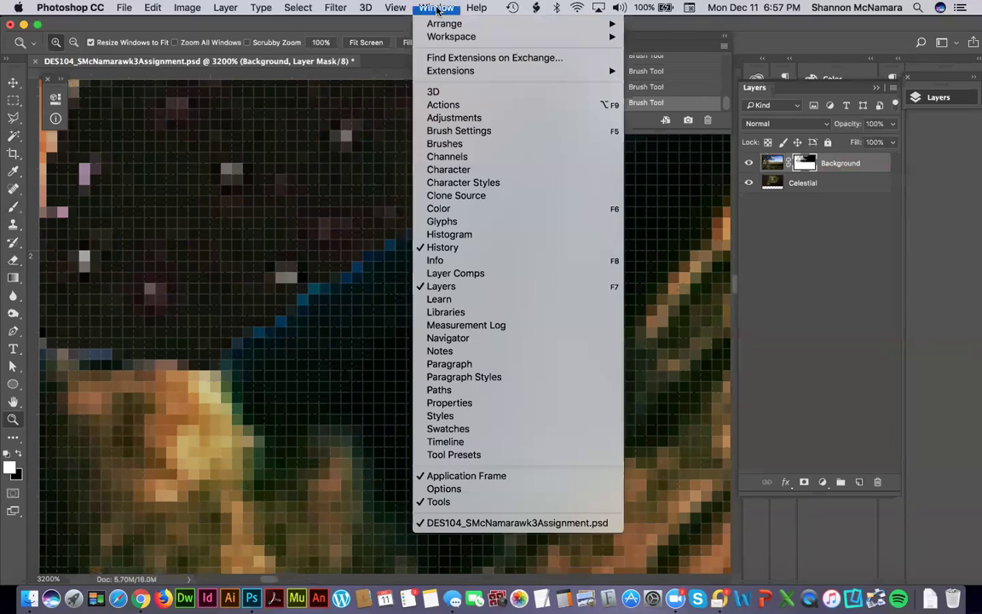
{"action": "mouse_move", "coordinate": [394, 8]}
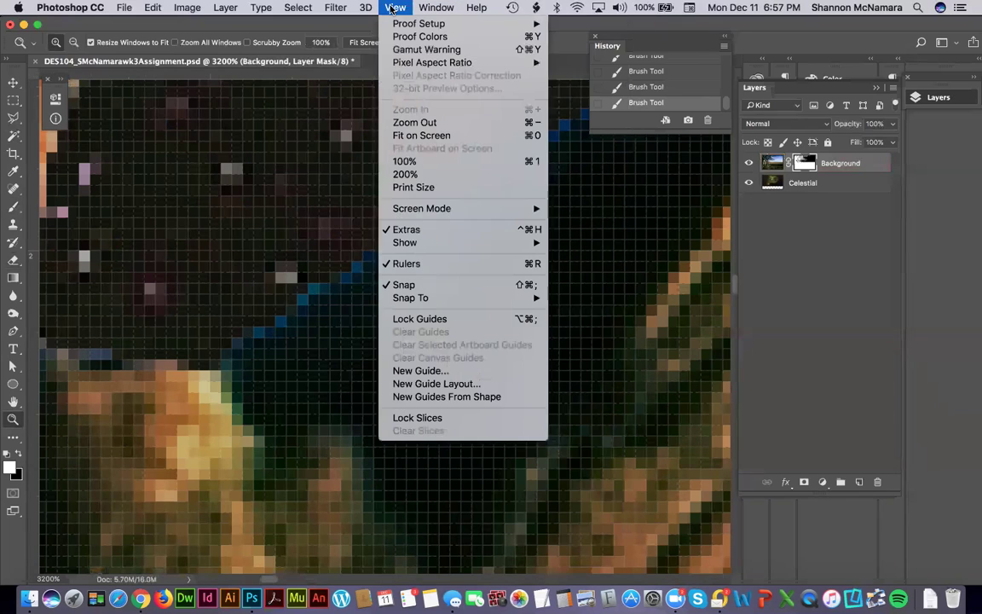
{"action": "left_click", "coordinate": [406, 230]}
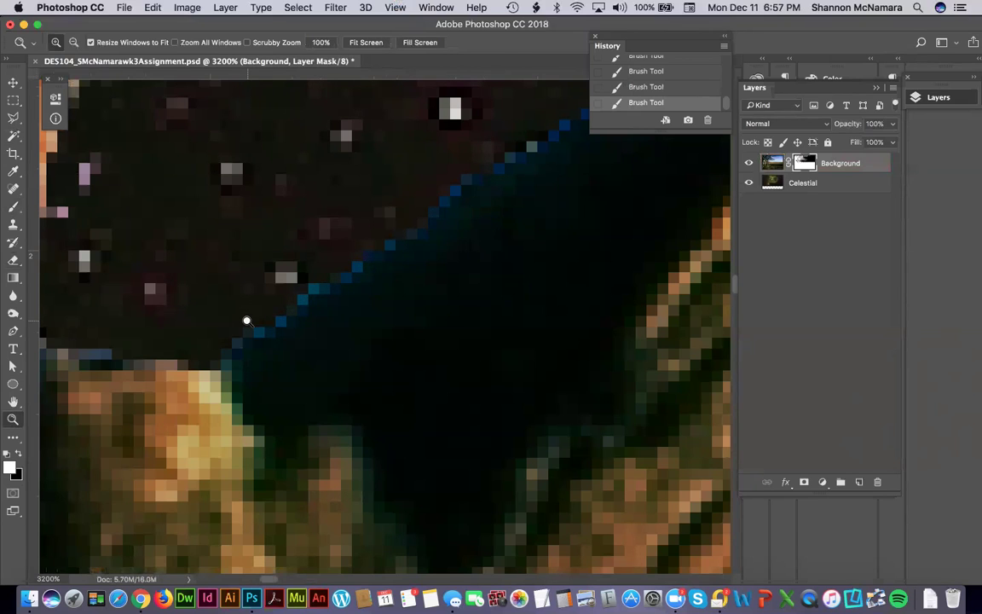
Paint black over the blue fringe along the branch, then review the trunks and whole image.
{"action": "key", "text": "b"}
{"action": "key", "text": "x"}
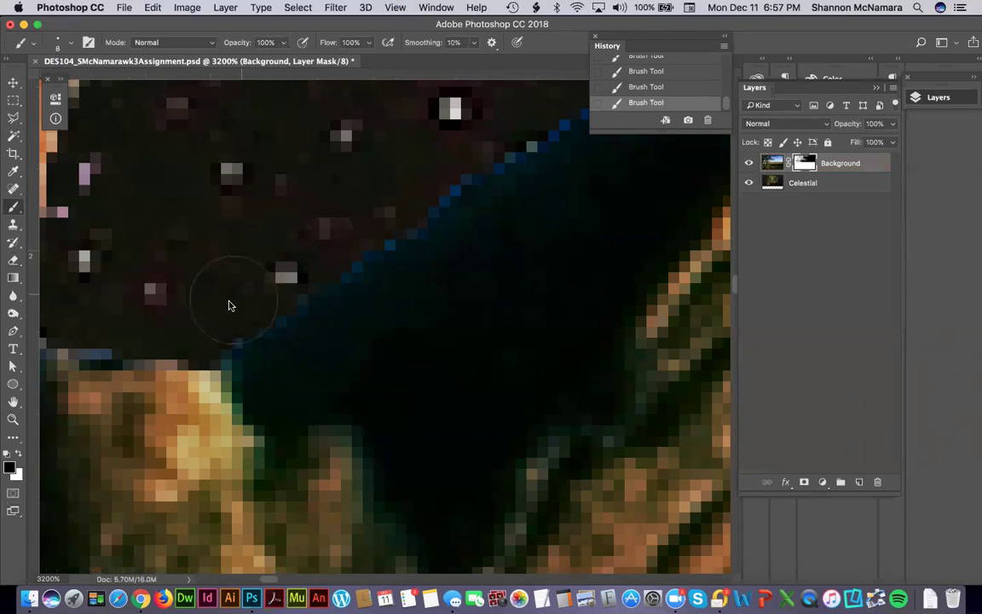
{"action": "mouse_move", "coordinate": [219, 307]}
{"action": "left_mouse_down"}
{"action": "mouse_move", "coordinate": [357, 237]}
{"action": "mouse_move", "coordinate": [411, 181]}
{"action": "mouse_move", "coordinate": [403, 198]}
{"action": "left_mouse_up"}
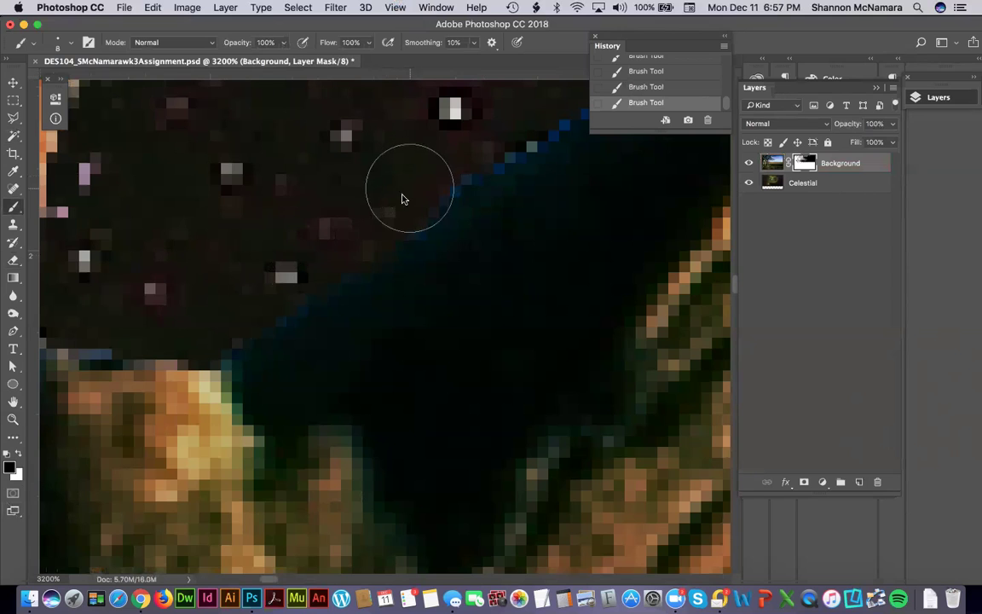
{"action": "scroll", "coordinate": [322, 329], "scroll_direction": "up", "scroll_amount": 5}
{"action": "scroll", "coordinate": [322, 329], "scroll_direction": "right", "scroll_amount": 4}
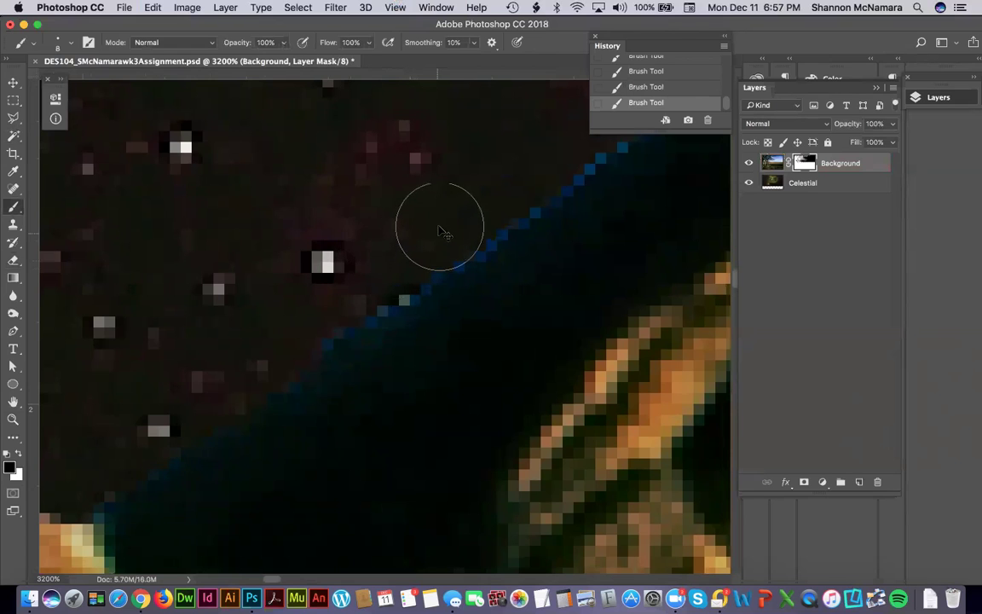
{"action": "key", "text": "super+0"}
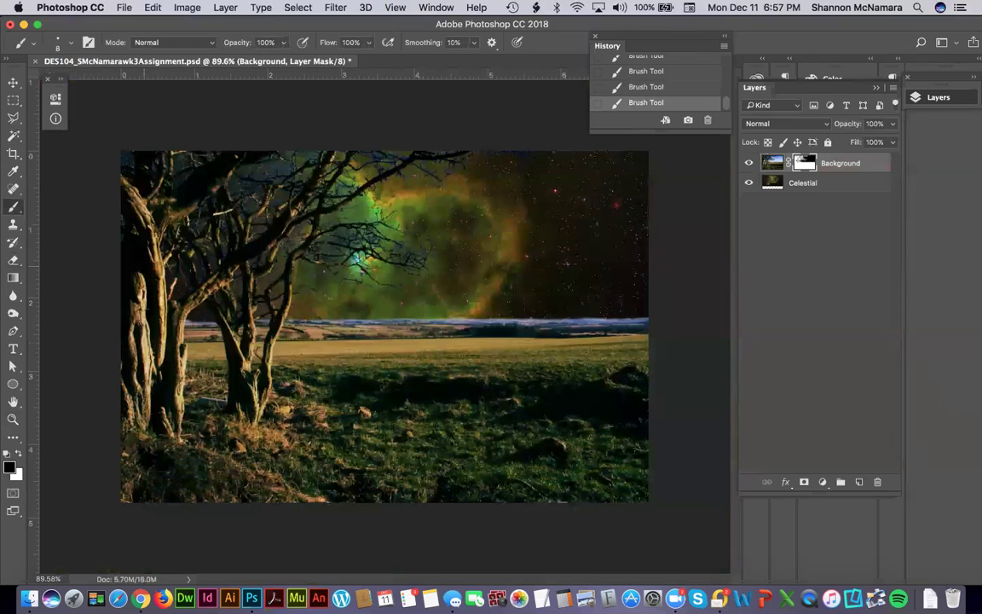
{"action": "key", "text": "z"}
{"action": "left_click_drag", "start_coordinate": [223, 252], "coordinate": [265, 277]}
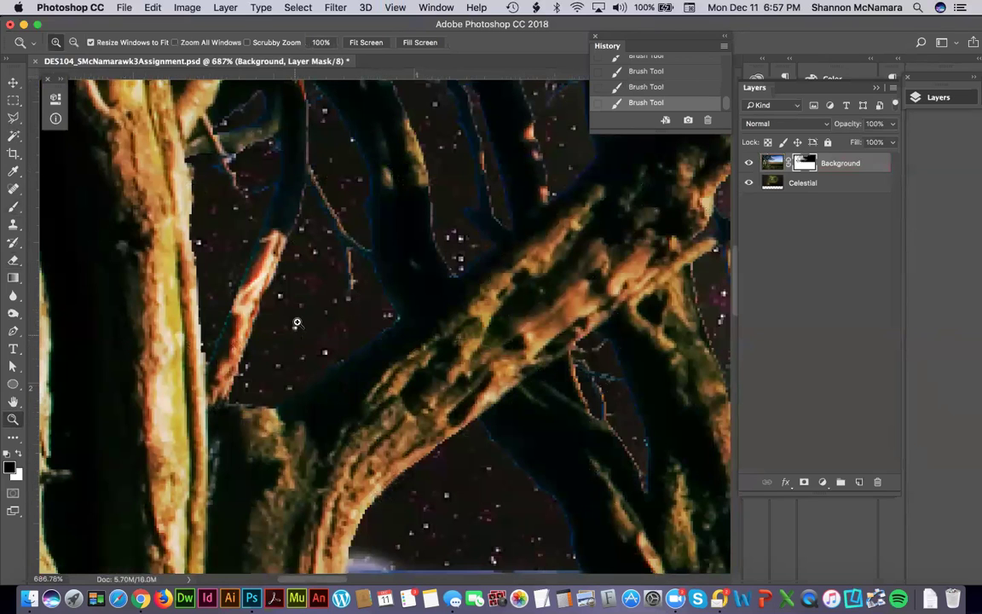
{"action": "key", "text": "super+0"}
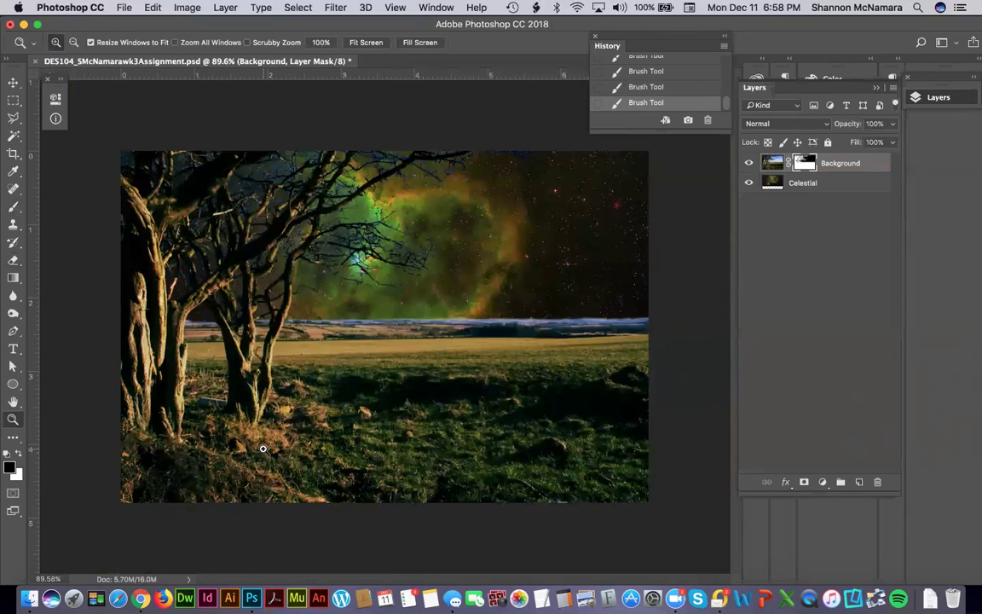
Open lipican-horse-1399491.jpg from the Assignment folder in Finder into Photoshop.
{"action": "left_click", "coordinate": [28, 599]}
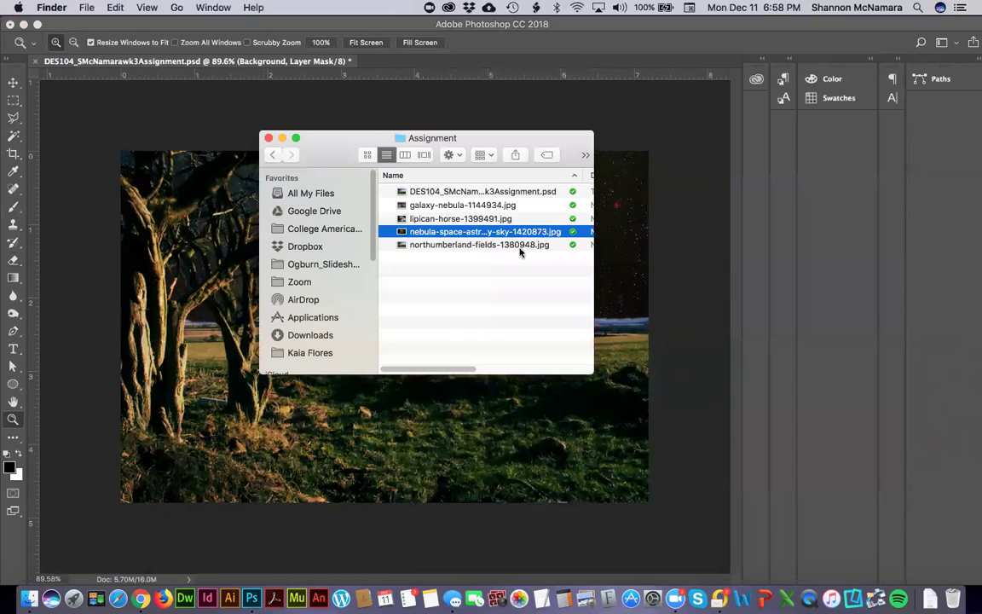
{"action": "left_click", "coordinate": [449, 220]}
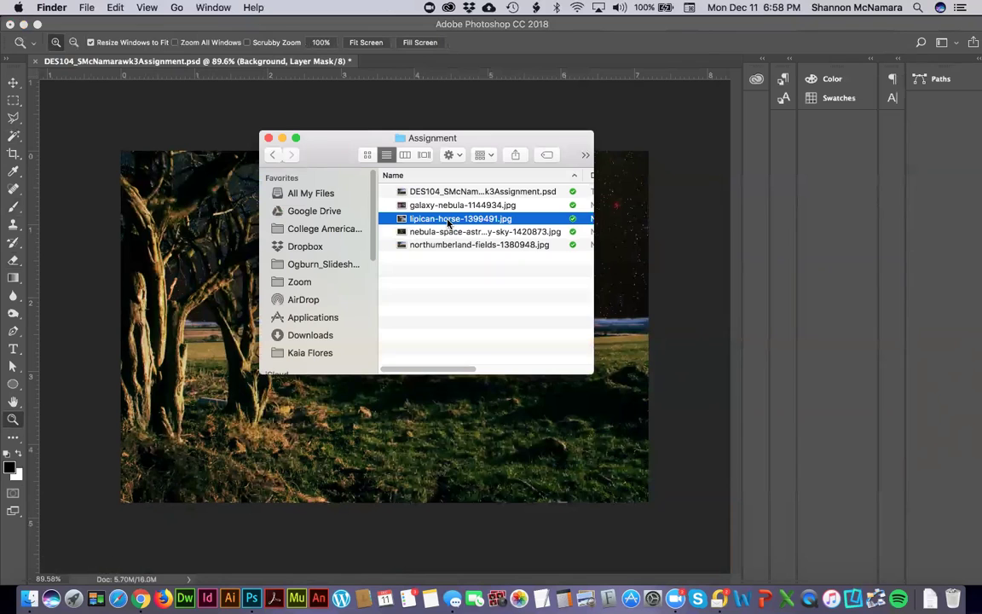
{"action": "double_click", "coordinate": [448, 220]}
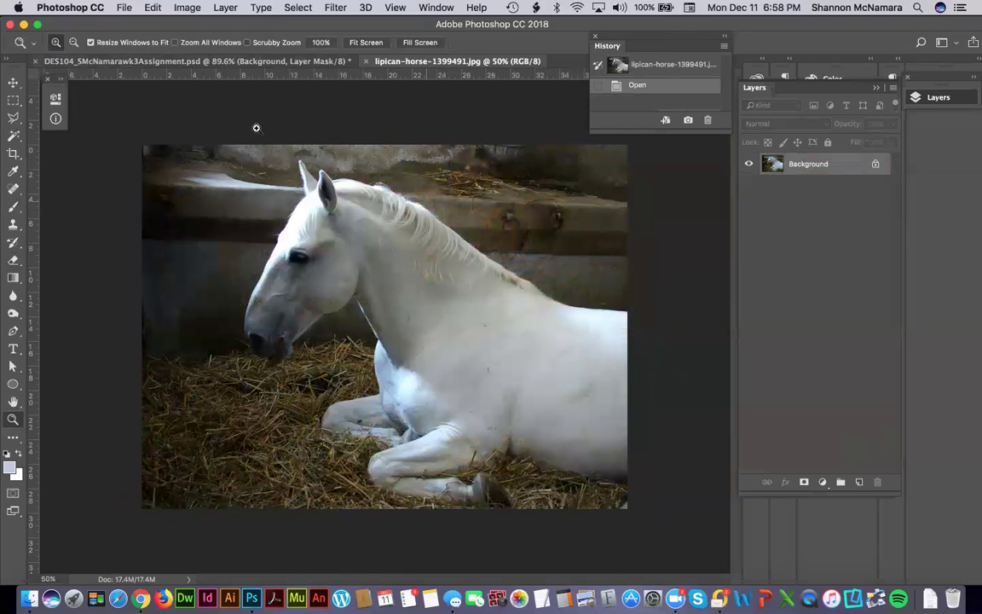
Compare the composite and horse documents, then tile both vertically via Window > Arrange.
{"action": "left_click", "coordinate": [275, 61]}
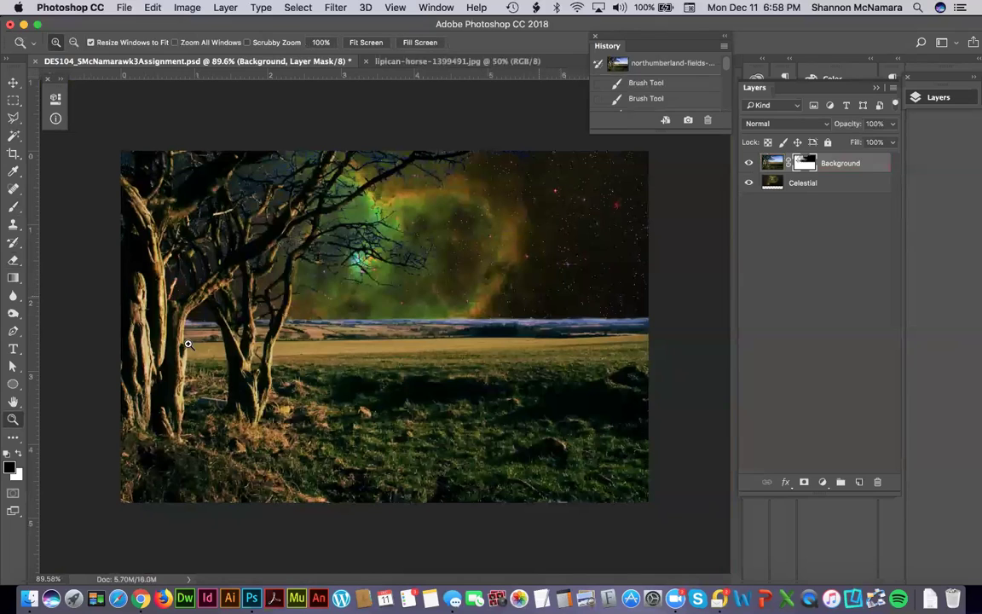
{"action": "left_click", "coordinate": [375, 62]}
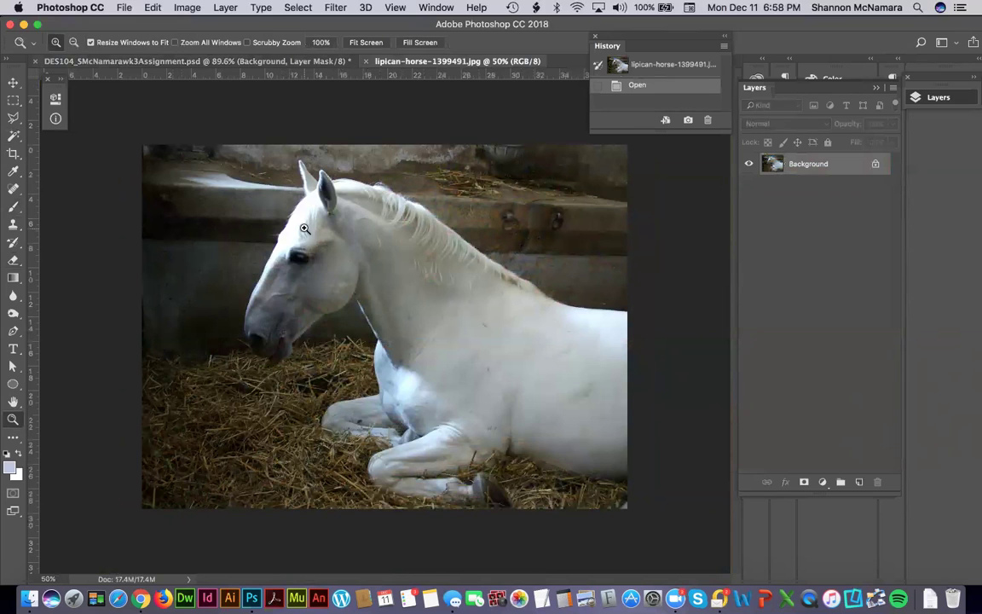
{"action": "left_click", "coordinate": [257, 62]}
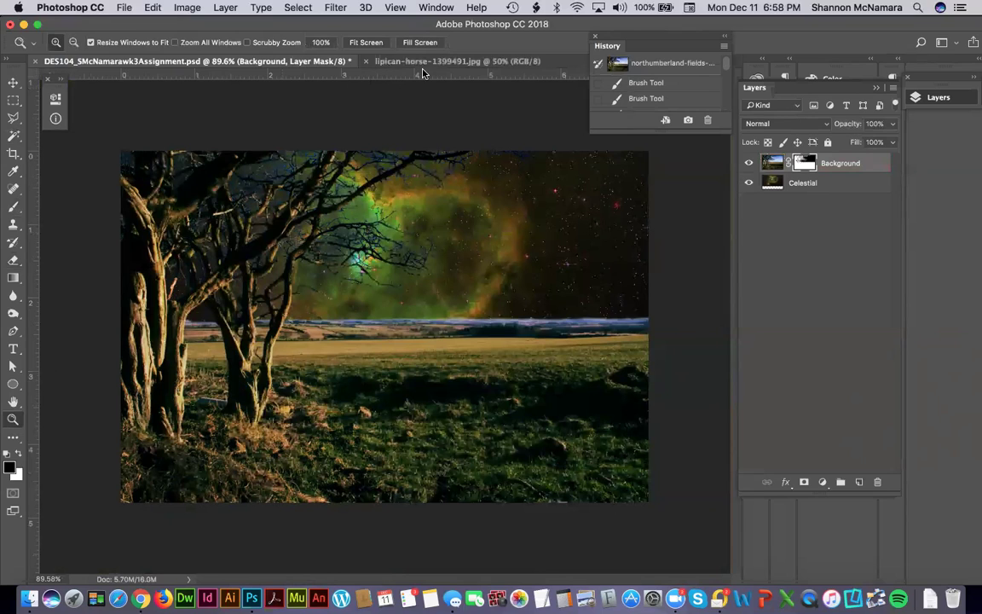
{"action": "left_click", "coordinate": [437, 7]}
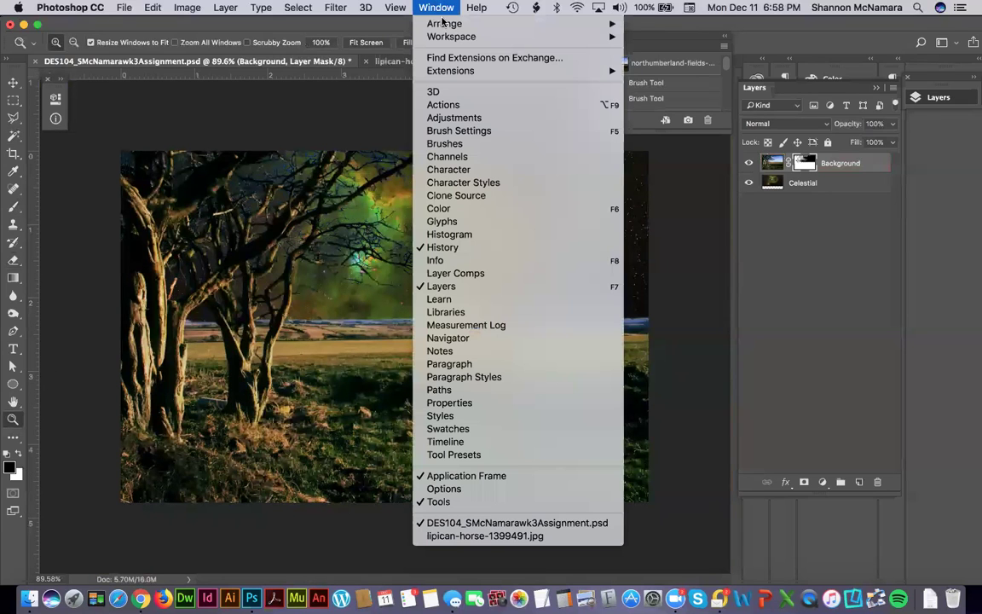
{"action": "mouse_move", "coordinate": [460, 24]}
{"action": "left_click", "coordinate": [655, 28]}
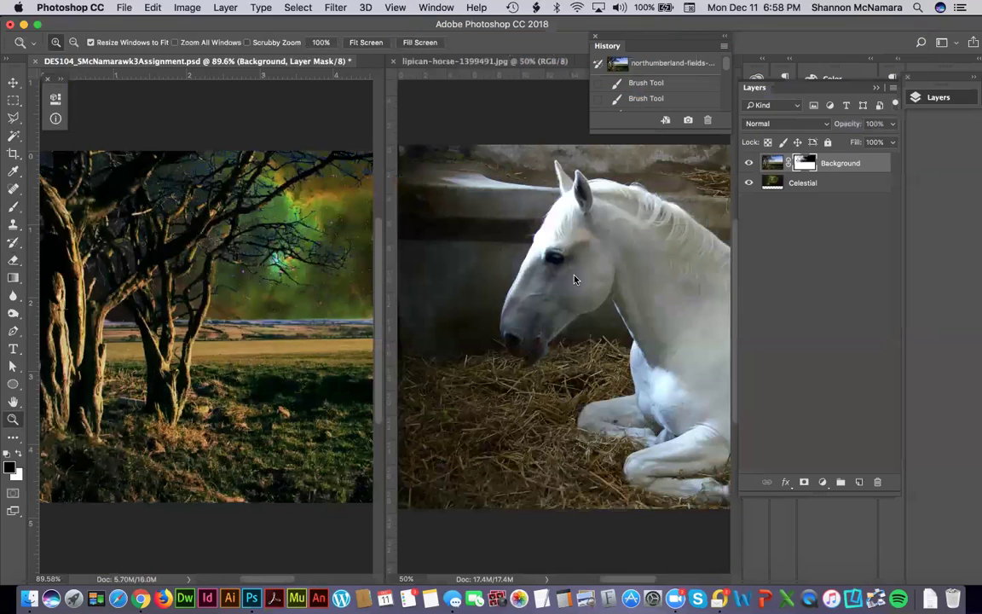
Move-drag the horse image into the composite as a new layer and close lipican-horse-1399491.jpg.
{"action": "key", "text": "v"}
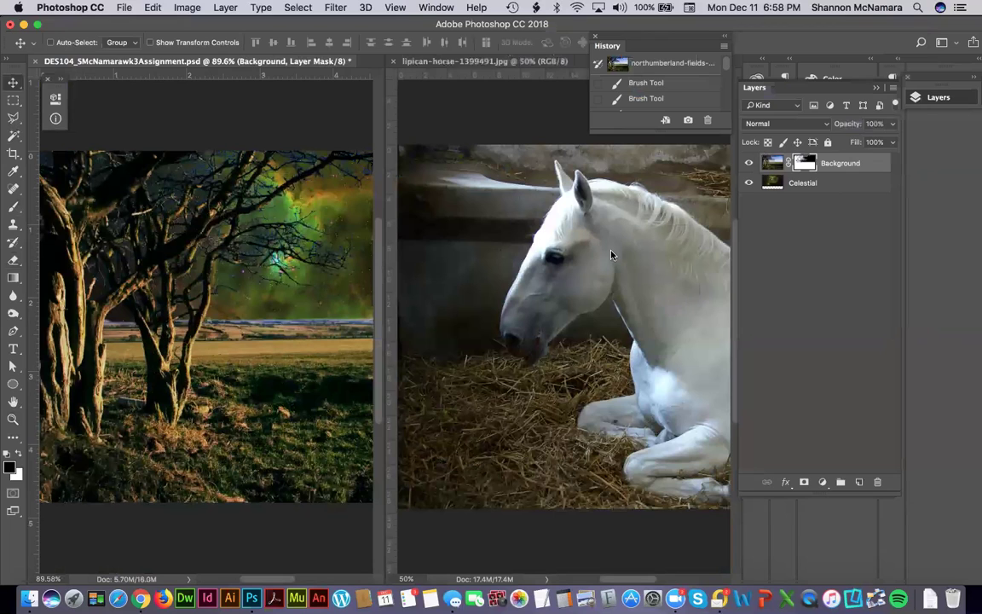
{"action": "left_click", "coordinate": [611, 254]}
{"action": "left_click_drag", "start_coordinate": [692, 246], "coordinate": [277, 311]}
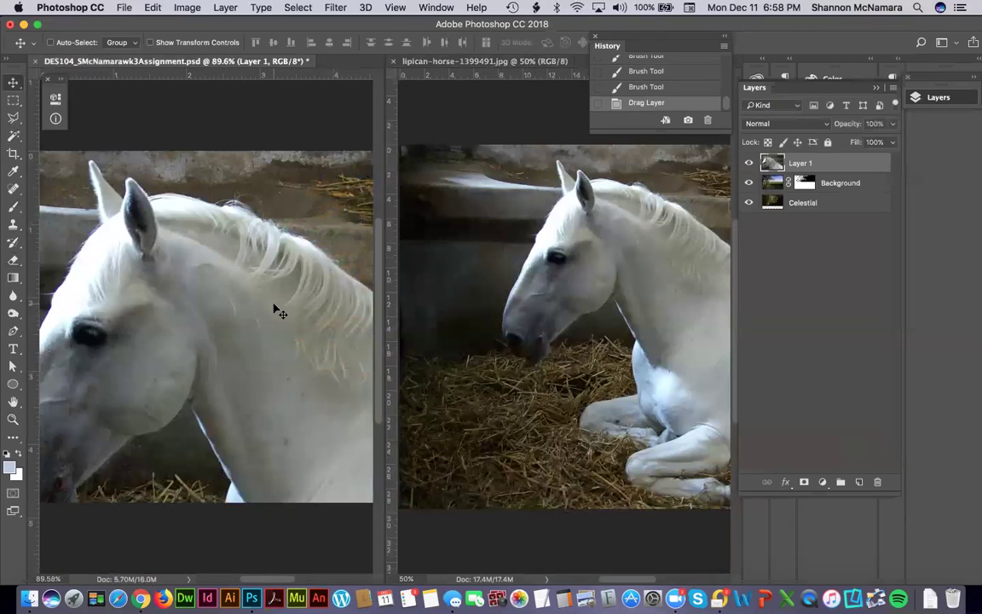
{"action": "left_click", "coordinate": [428, 96]}
{"action": "key", "text": "super+w"}
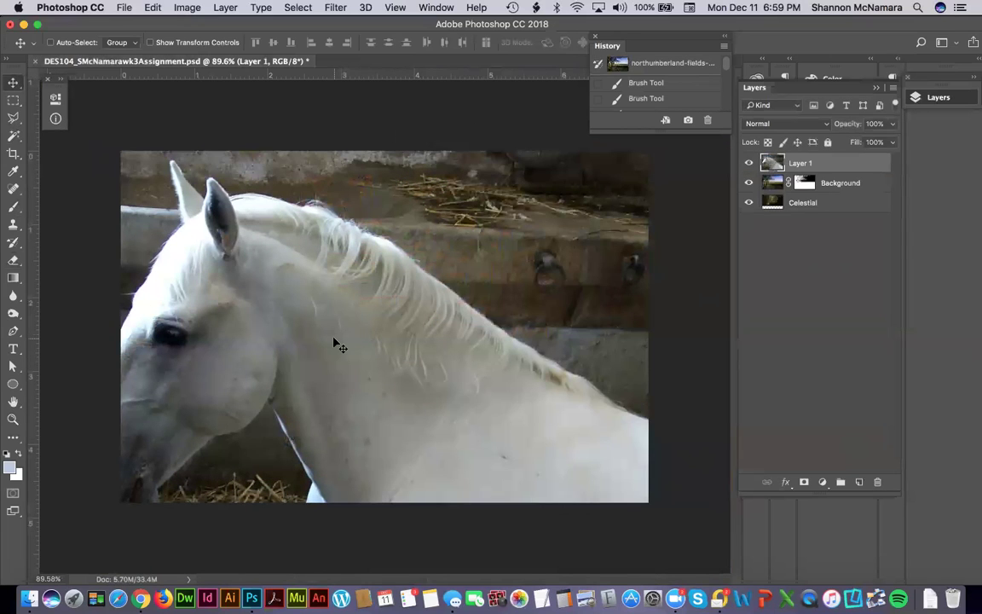
Free Transform Layer 1 with linked width and height, shrinking the horse and moving it lower-left.
{"action": "left_click", "coordinate": [153, 9]}
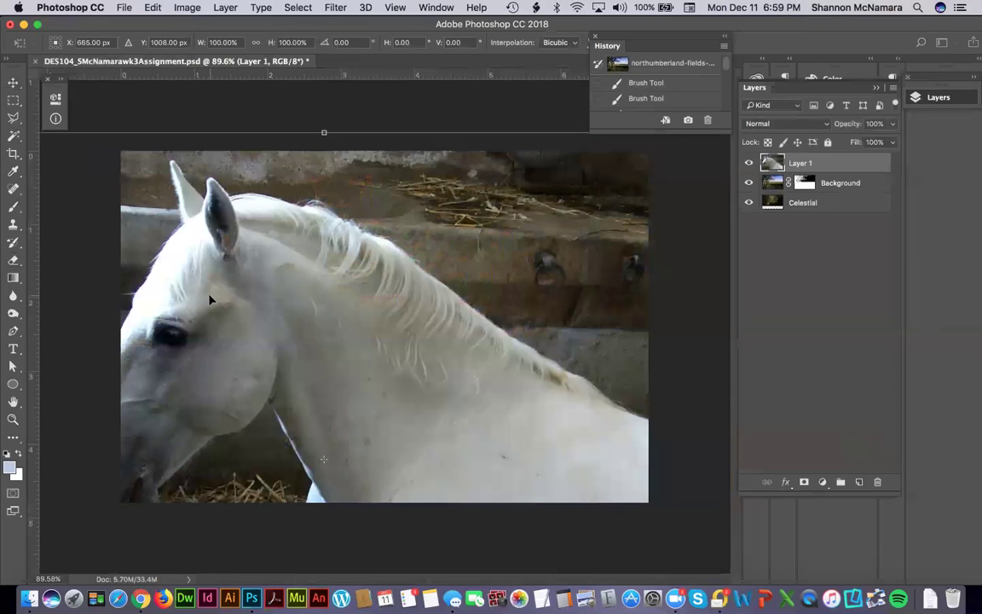
{"action": "key", "text": "super+minus"}
{"action": "key", "text": "super+minus"}
{"action": "key", "text": "super+minus"}
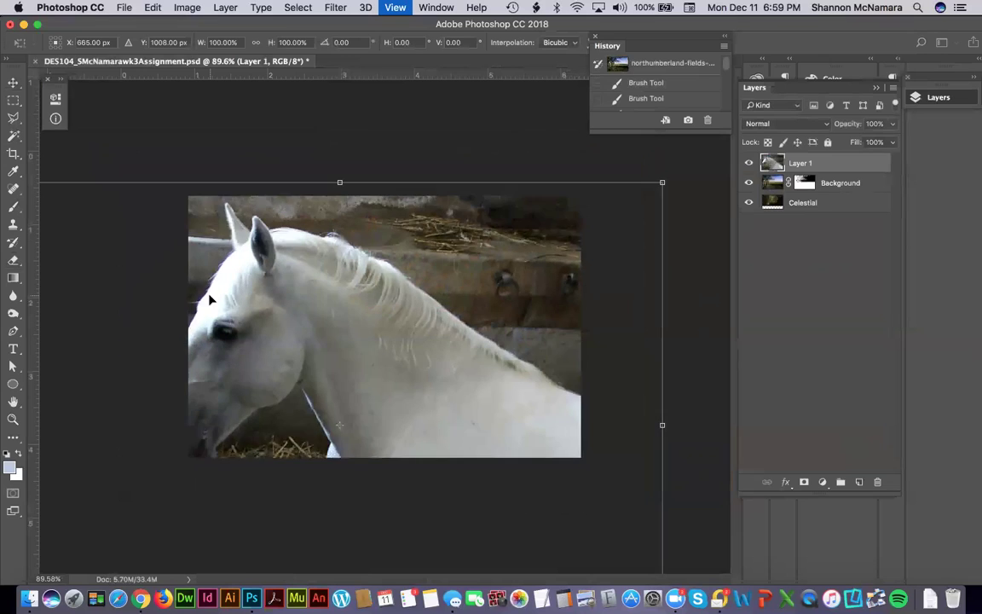
{"action": "left_click", "coordinate": [255, 43]}
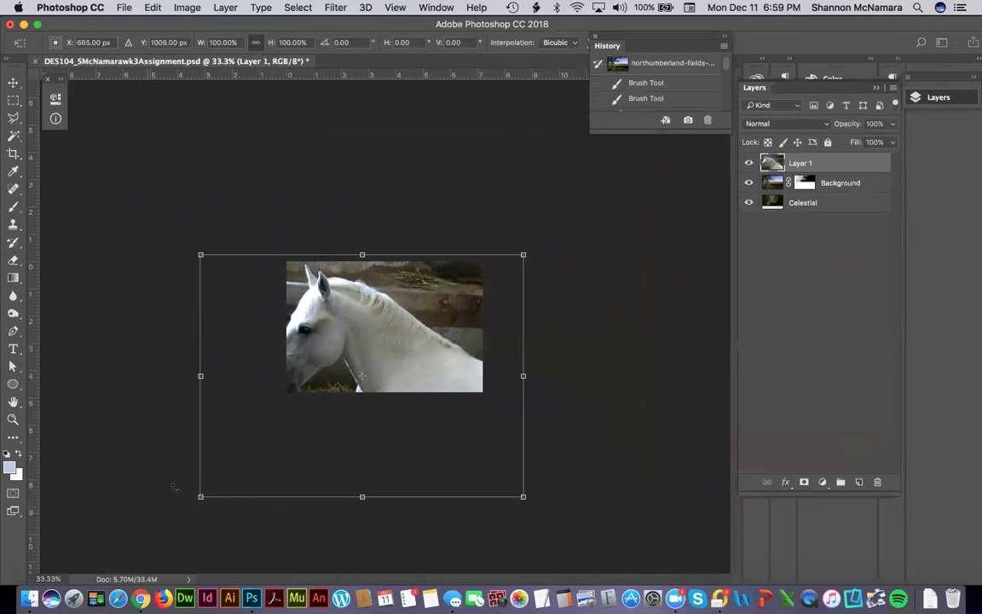
{"action": "left_click_drag", "start_coordinate": [201, 498], "coordinate": [417, 350]}
{"action": "left_click_drag", "start_coordinate": [450, 280], "coordinate": [336, 326]}
{"action": "left_click_drag", "start_coordinate": [405, 302], "coordinate": [402, 307]}
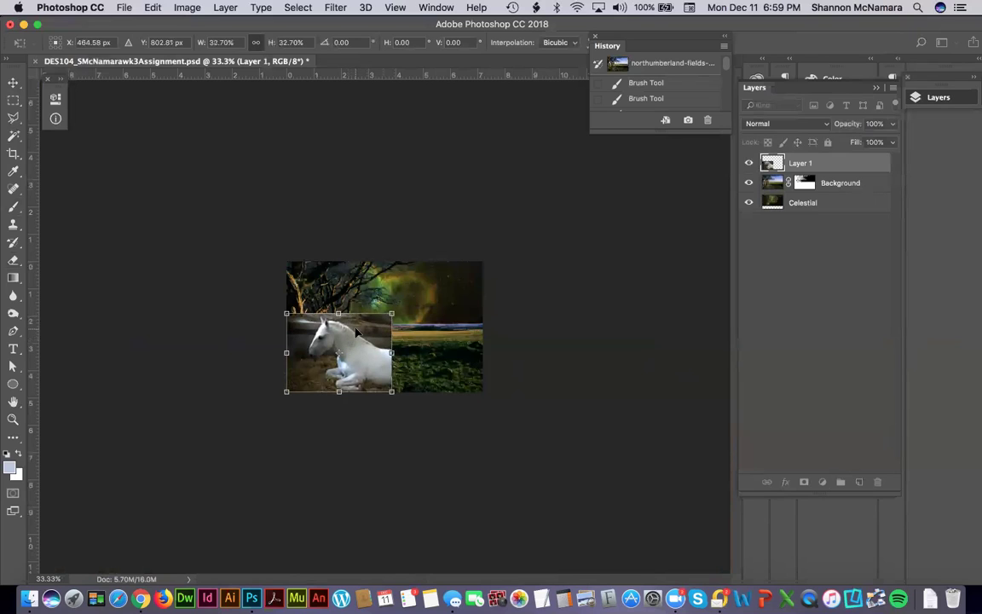
Flip the horse horizontally to face right, apply the transform, and zoom in on it.
{"action": "right_click", "coordinate": [362, 326]}
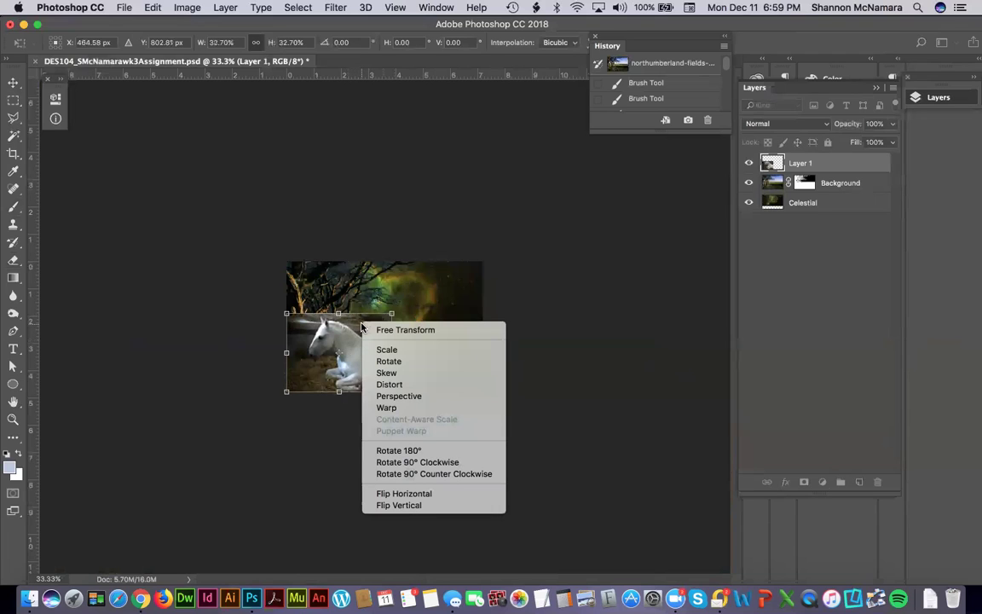
{"action": "left_click", "coordinate": [409, 494]}
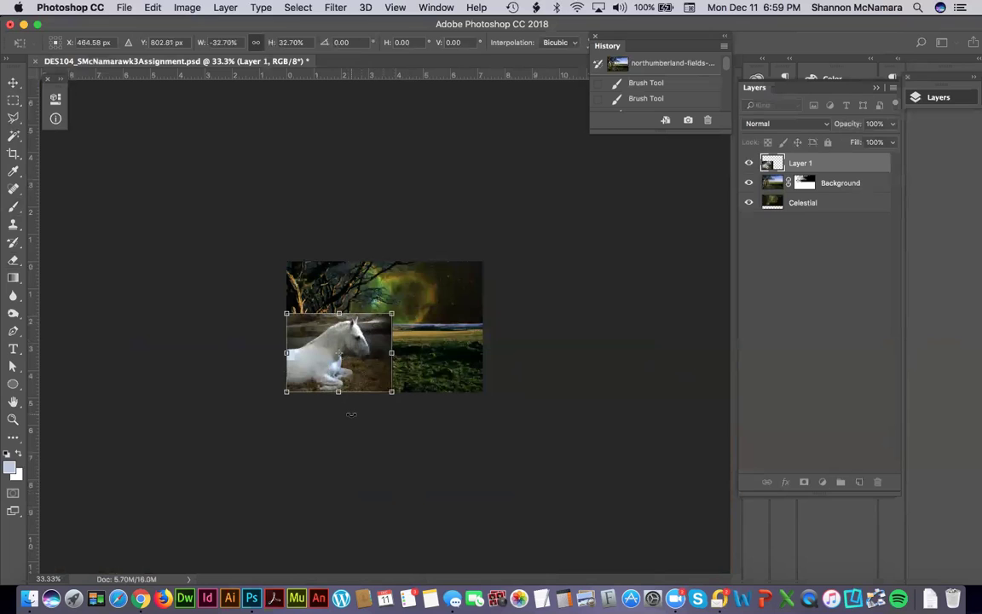
{"action": "key", "text": "Return"}
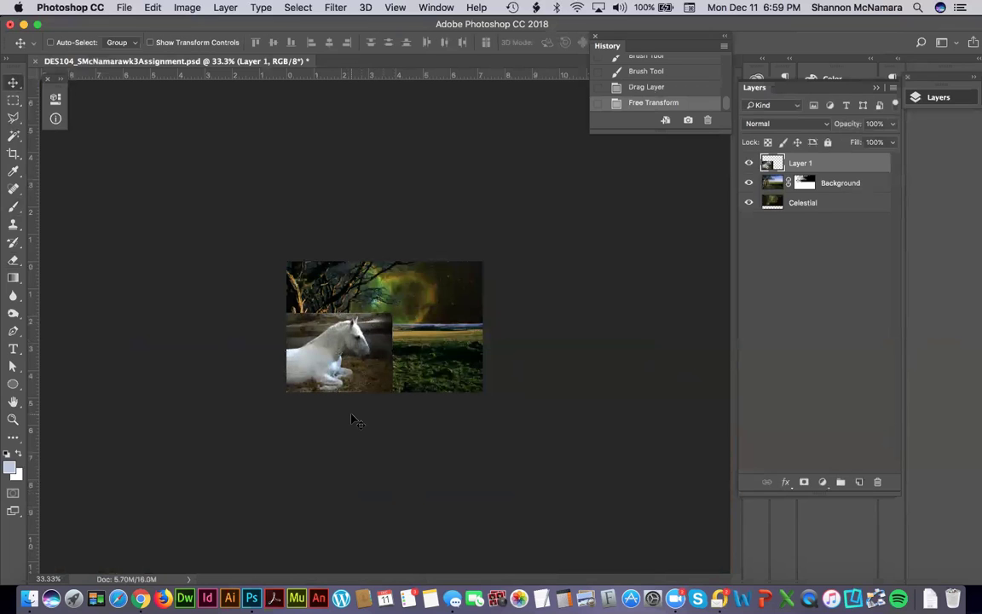
{"action": "key", "text": "z"}
{"action": "left_click_drag", "start_coordinate": [258, 283], "coordinate": [386, 388]}
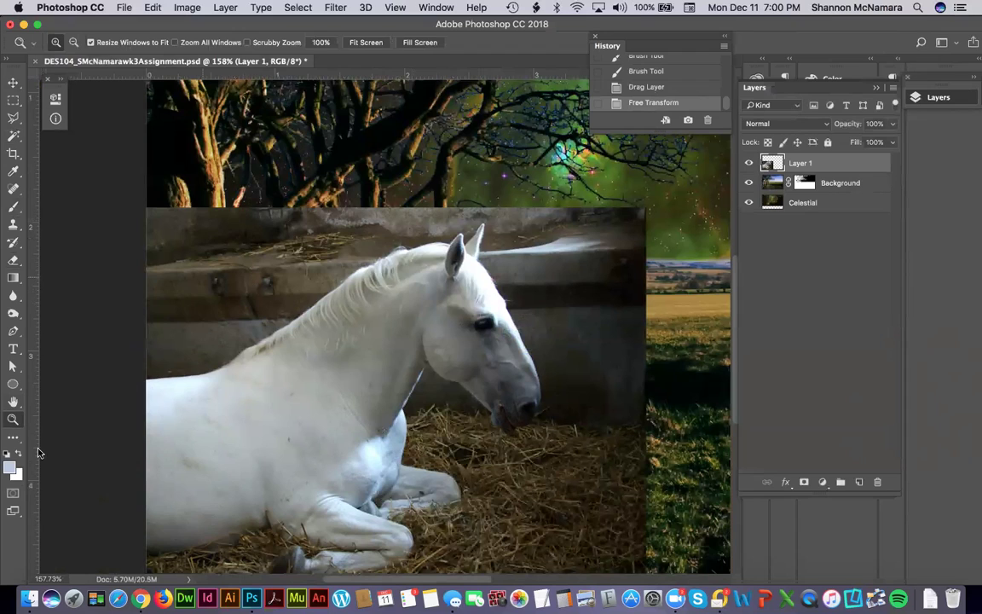
In Quick Mask mode, paint straight lines along the horse's back edge with a smaller brush.
{"action": "left_click", "coordinate": [12, 494]}
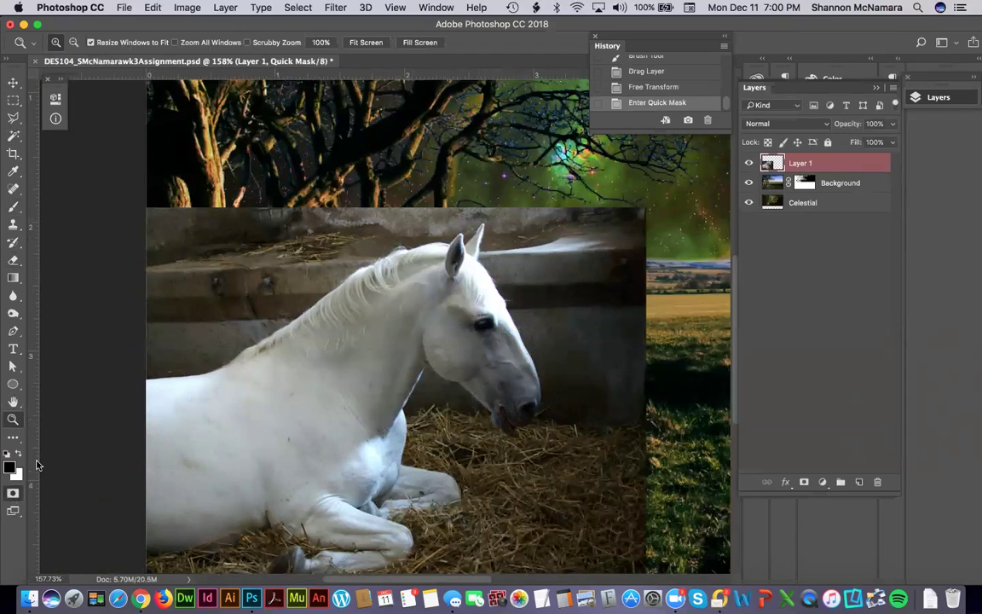
{"action": "left_click_drag", "start_coordinate": [133, 366], "coordinate": [181, 400]}
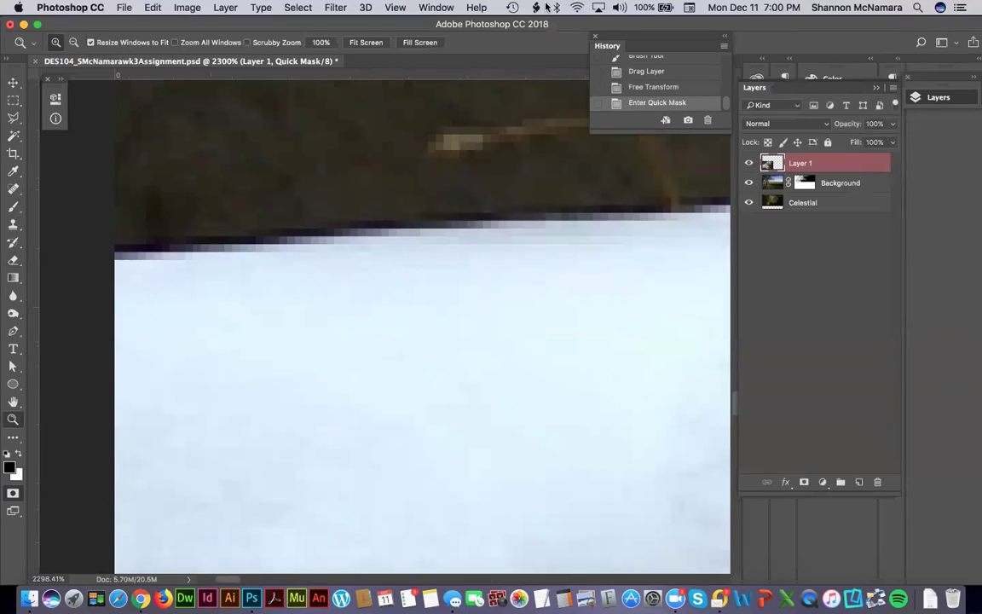
{"action": "left_click", "coordinate": [13, 206]}
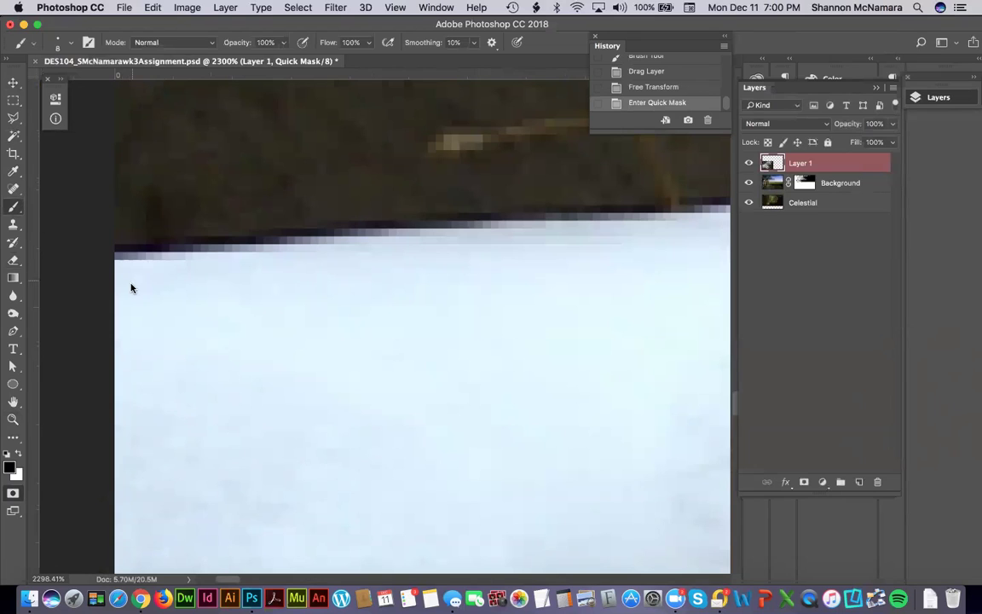
{"action": "key", "text": "bracketleft"}
{"action": "key", "text": "bracketleft"}
{"action": "key", "text": "bracketleft"}
{"action": "key", "text": "bracketleft"}
{"action": "key", "text": "bracketleft"}
{"action": "left_click", "coordinate": [122, 262]}
{"action": "left_click", "coordinate": [383, 234], "text": "shift"}
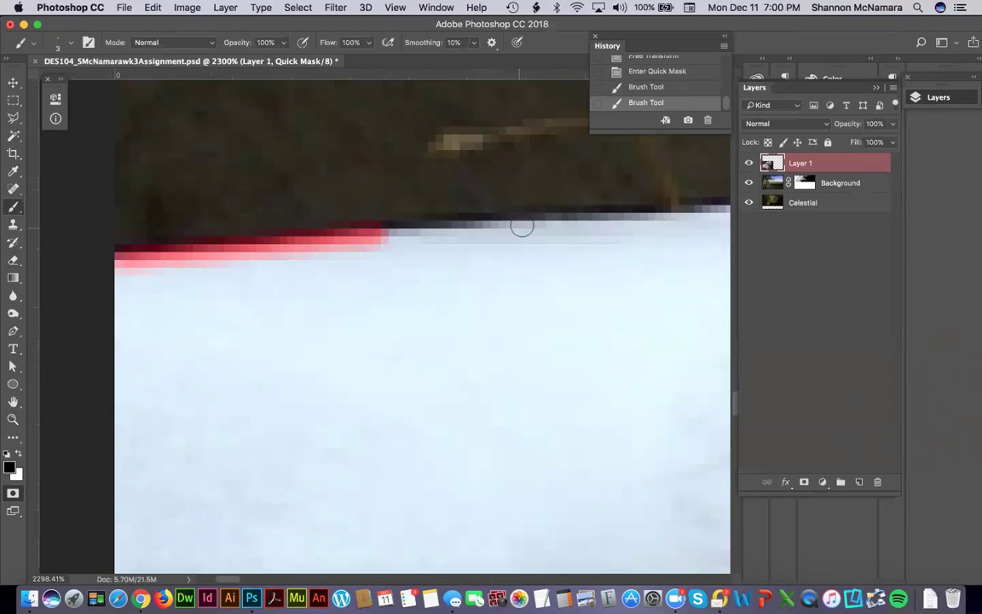
{"action": "left_click", "coordinate": [549, 224], "text": "shift"}
Continue painting the quick mask along the dark edge of the horse's back.
{"action": "scroll", "coordinate": [395, 256], "scroll_direction": "right", "scroll_amount": 5}
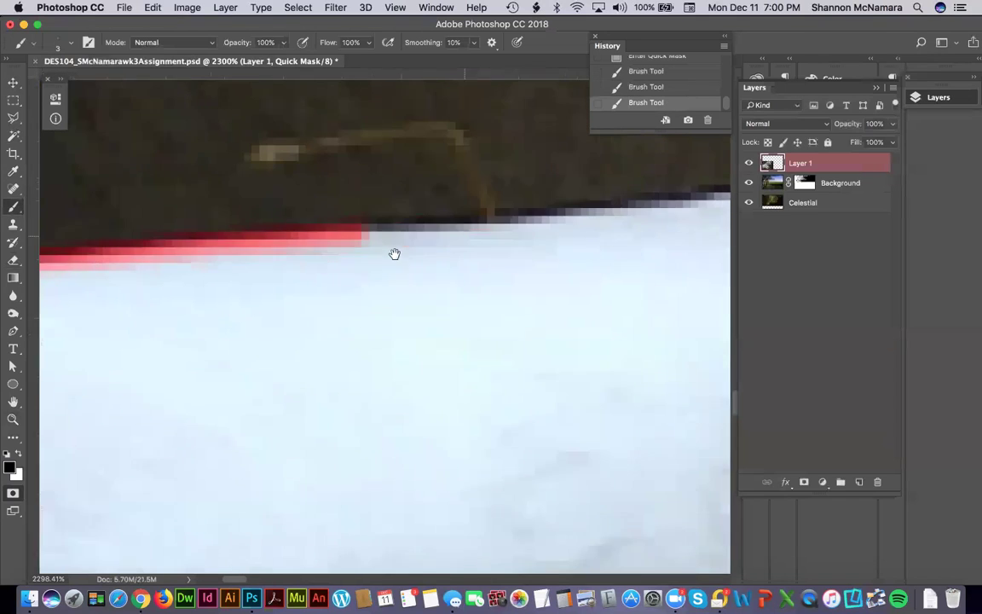
{"action": "left_click", "coordinate": [483, 239], "text": "shift"}
{"action": "left_click", "coordinate": [618, 223], "text": "shift"}
{"action": "scroll", "coordinate": [333, 281], "scroll_direction": "right", "scroll_amount": 8}
{"action": "scroll", "coordinate": [333, 280], "scroll_direction": "up", "scroll_amount": 2}
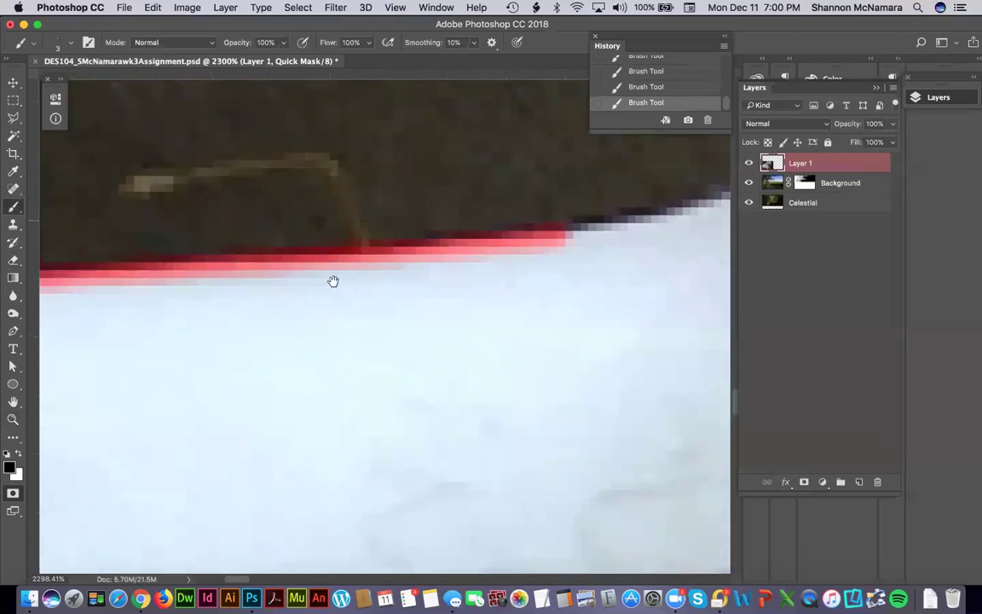
{"action": "mouse_move", "coordinate": [381, 275]}
{"action": "left_mouse_down"}
{"action": "mouse_move", "coordinate": [505, 239]}
{"action": "mouse_move", "coordinate": [541, 216]}
{"action": "left_mouse_up"}
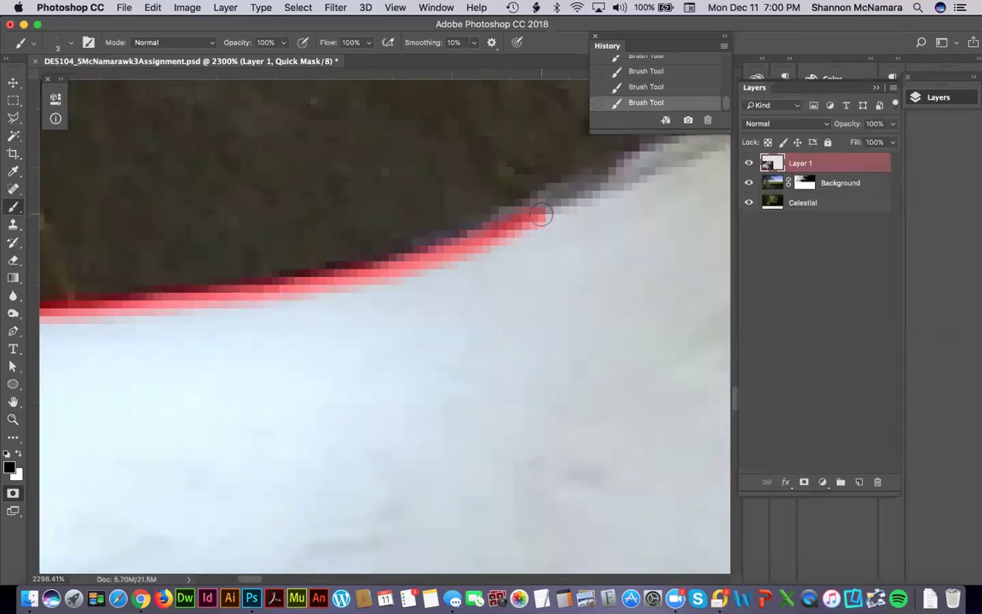
{"action": "left_click_drag", "start_coordinate": [642, 184], "coordinate": [366, 329]}
{"action": "mouse_move", "coordinate": [230, 376]}
{"action": "left_mouse_down"}
{"action": "mouse_move", "coordinate": [351, 320]}
{"action": "mouse_move", "coordinate": [315, 346]}
{"action": "mouse_move", "coordinate": [311, 339]}
{"action": "mouse_move", "coordinate": [446, 272]}
{"action": "mouse_move", "coordinate": [329, 326]}
{"action": "mouse_move", "coordinate": [446, 277]}
{"action": "mouse_move", "coordinate": [503, 236]}
{"action": "mouse_move", "coordinate": [419, 285]}
{"action": "mouse_move", "coordinate": [503, 212]}
{"action": "left_mouse_up"}
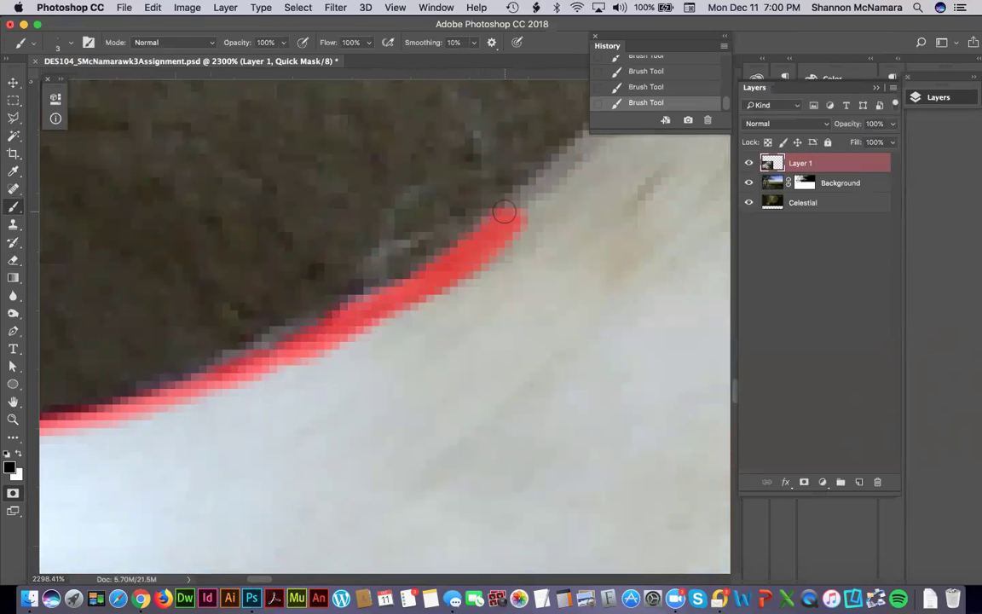
At 1600% zoom, paint the mask up the fur edge and onto the mane edge.
{"action": "key", "text": "super+minus"}
{"action": "scroll", "coordinate": [284, 325], "scroll_direction": "right", "scroll_amount": 5}
{"action": "scroll", "coordinate": [284, 325], "scroll_direction": "up", "scroll_amount": 3}
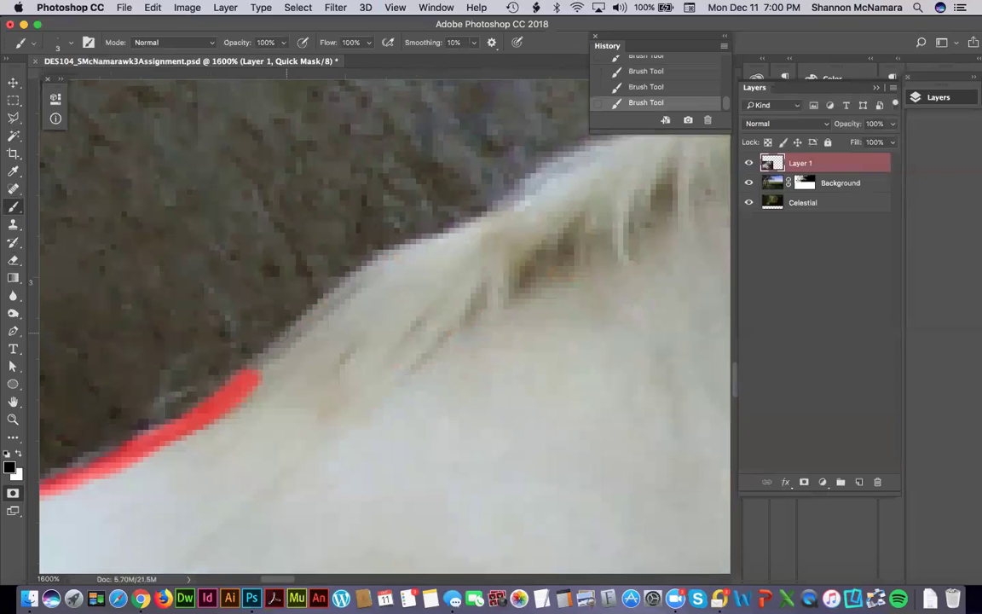
{"action": "mouse_move", "coordinate": [254, 368]}
{"action": "left_mouse_down"}
{"action": "mouse_move", "coordinate": [359, 274]}
{"action": "mouse_move", "coordinate": [380, 238]}
{"action": "mouse_move", "coordinate": [452, 204]}
{"action": "mouse_move", "coordinate": [125, 457]}
{"action": "left_mouse_up"}
{"action": "key", "text": "space"}
{"action": "mouse_move", "coordinate": [182, 396]}
{"action": "left_mouse_down"}
{"action": "mouse_move", "coordinate": [380, 277]}
{"action": "mouse_move", "coordinate": [256, 359]}
{"action": "mouse_move", "coordinate": [218, 354]}
{"action": "mouse_move", "coordinate": [226, 346]}
{"action": "mouse_move", "coordinate": [396, 253]}
{"action": "left_mouse_up"}
{"action": "key", "text": "space"}
{"action": "key", "text": "space"}
{"action": "mouse_move", "coordinate": [351, 318]}
{"action": "left_mouse_down"}
{"action": "mouse_move", "coordinate": [287, 377]}
{"action": "mouse_move", "coordinate": [185, 438]}
{"action": "mouse_move", "coordinate": [210, 413]}
{"action": "left_mouse_up"}
{"action": "left_click_drag", "start_coordinate": [292, 359], "coordinate": [345, 318]}
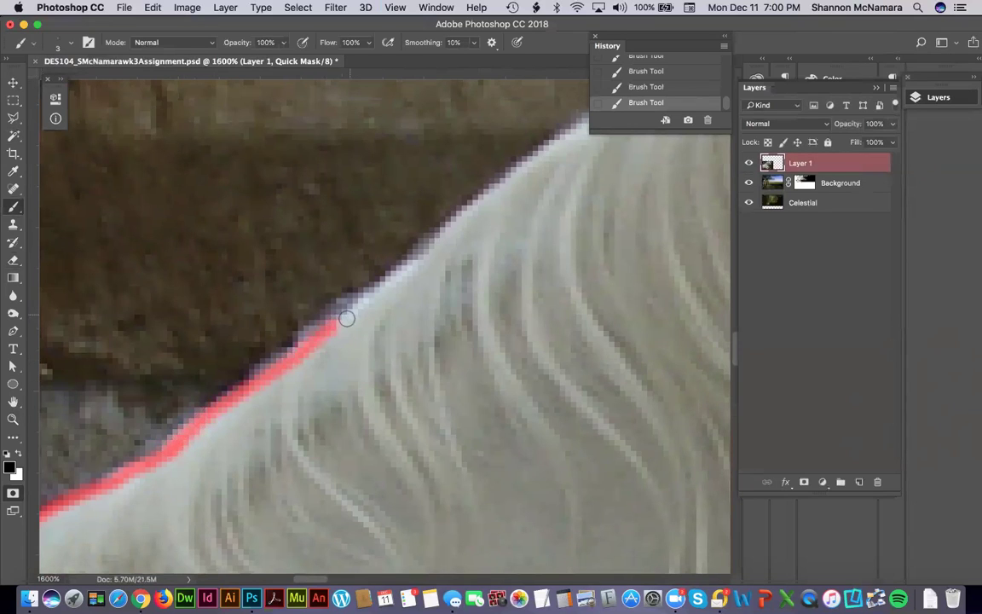
{"action": "left_click_drag", "start_coordinate": [268, 378], "coordinate": [405, 272]}
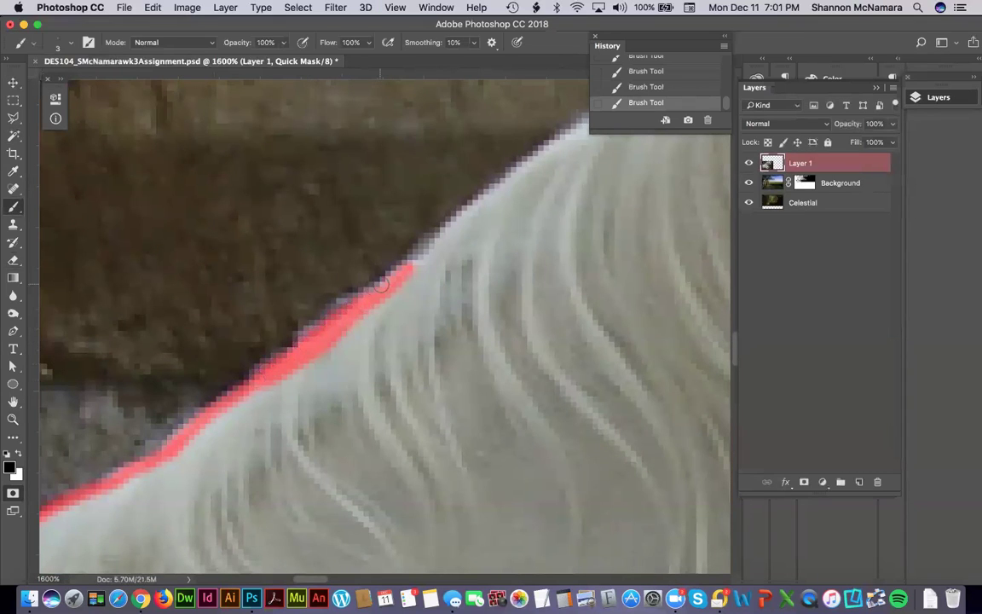
{"action": "left_click_drag", "start_coordinate": [412, 264], "coordinate": [433, 246]}
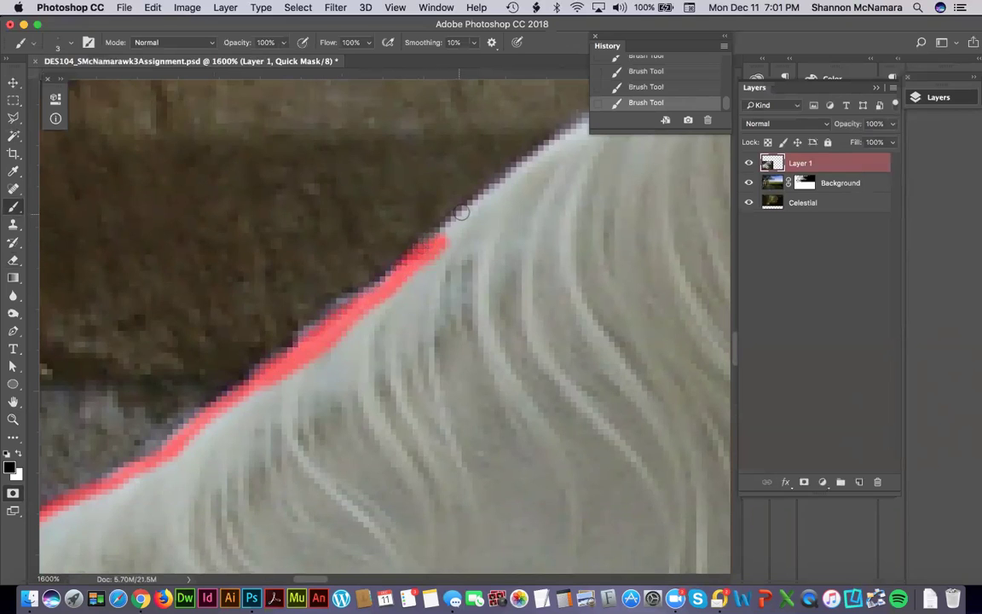
Extend the mask along the top of the mane until the horse's ear is in view.
{"action": "scroll", "coordinate": [273, 330], "scroll_direction": "right", "scroll_amount": 5}
{"action": "scroll", "coordinate": [273, 330], "scroll_direction": "up", "scroll_amount": 3}
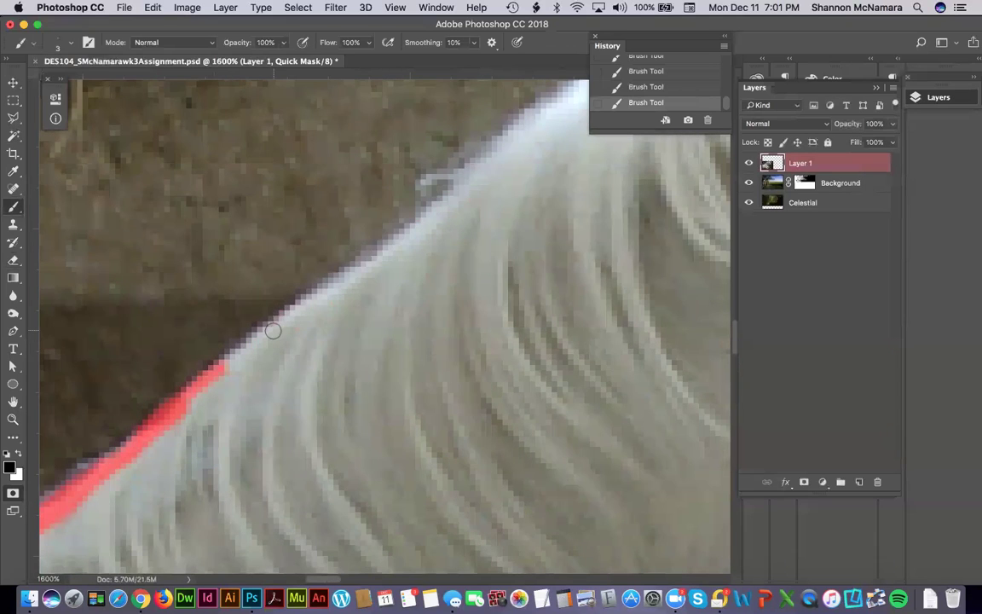
{"action": "mouse_move", "coordinate": [228, 362]}
{"action": "left_mouse_down"}
{"action": "mouse_move", "coordinate": [329, 284]}
{"action": "mouse_move", "coordinate": [377, 263]}
{"action": "mouse_move", "coordinate": [502, 146]}
{"action": "mouse_move", "coordinate": [298, 368]}
{"action": "mouse_move", "coordinate": [303, 351]}
{"action": "mouse_move", "coordinate": [416, 274]}
{"action": "mouse_move", "coordinate": [548, 242]}
{"action": "left_mouse_up"}
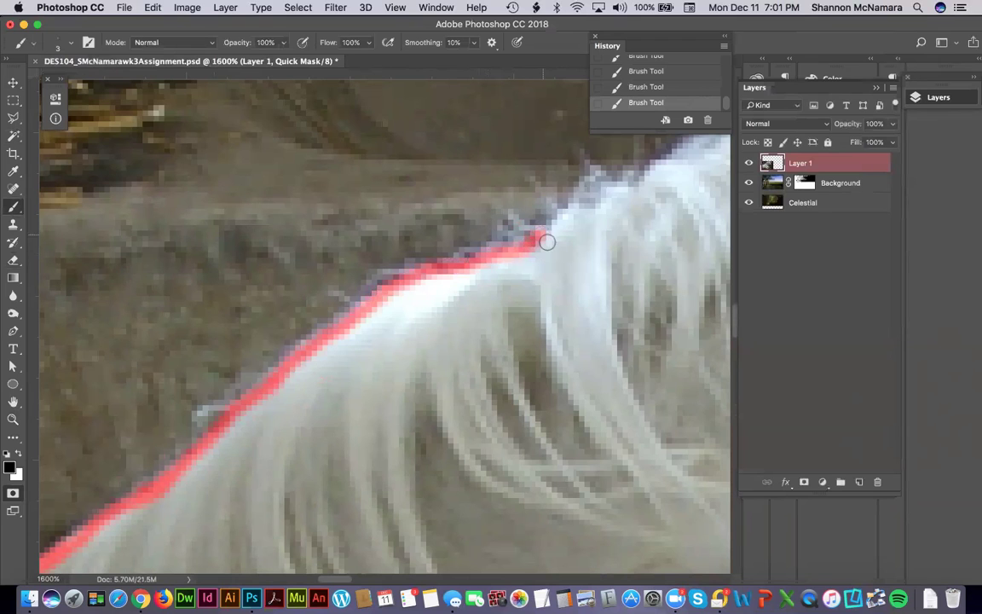
{"action": "mouse_move", "coordinate": [596, 213]}
{"action": "left_mouse_down"}
{"action": "mouse_move", "coordinate": [415, 308]}
{"action": "mouse_move", "coordinate": [428, 294]}
{"action": "mouse_move", "coordinate": [411, 278]}
{"action": "mouse_move", "coordinate": [363, 344]}
{"action": "mouse_move", "coordinate": [351, 350]}
{"action": "mouse_move", "coordinate": [328, 331]}
{"action": "mouse_move", "coordinate": [315, 354]}
{"action": "mouse_move", "coordinate": [209, 388]}
{"action": "left_mouse_up"}
{"action": "mouse_move", "coordinate": [422, 289]}
{"action": "left_mouse_down"}
{"action": "mouse_move", "coordinate": [411, 280]}
{"action": "mouse_move", "coordinate": [467, 274]}
{"action": "mouse_move", "coordinate": [519, 236]}
{"action": "mouse_move", "coordinate": [274, 346]}
{"action": "left_mouse_up"}
{"action": "mouse_move", "coordinate": [490, 300]}
{"action": "left_mouse_down"}
{"action": "mouse_move", "coordinate": [447, 268]}
{"action": "mouse_move", "coordinate": [416, 268]}
{"action": "mouse_move", "coordinate": [349, 304]}
{"action": "left_mouse_up"}
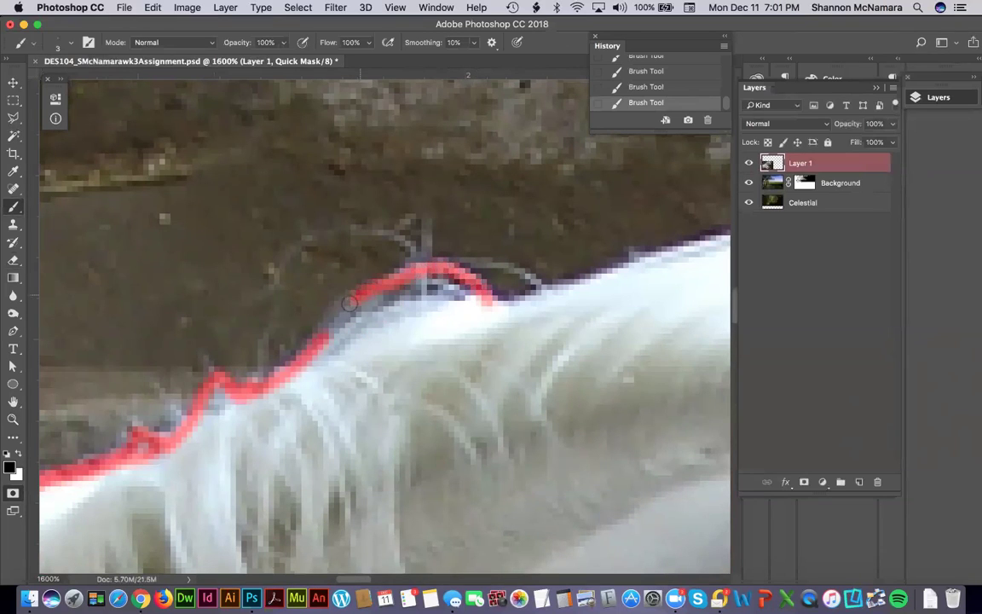
{"action": "left_click_drag", "start_coordinate": [482, 295], "coordinate": [562, 293]}
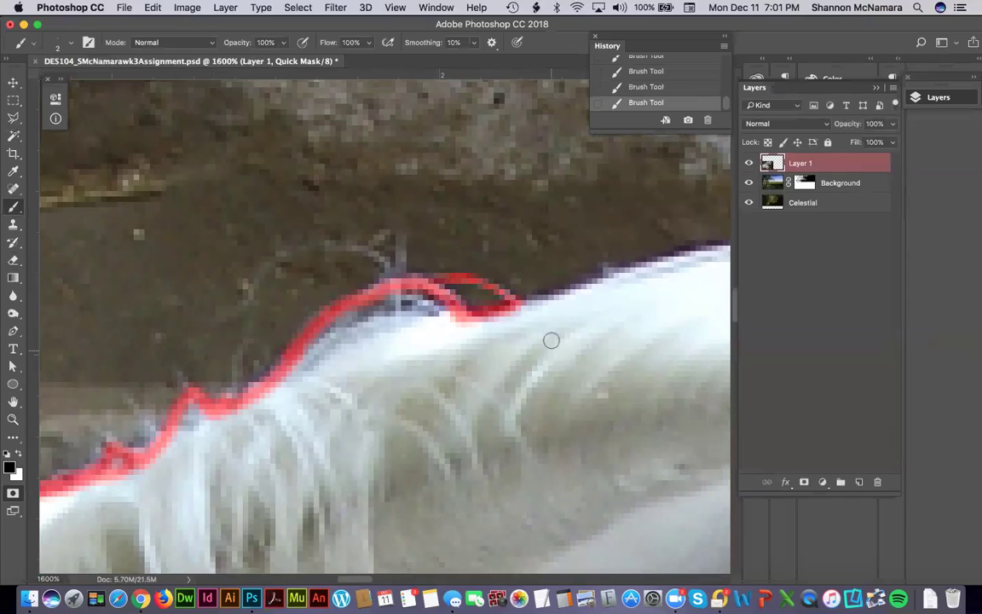
{"action": "left_click_drag", "start_coordinate": [519, 304], "coordinate": [622, 274]}
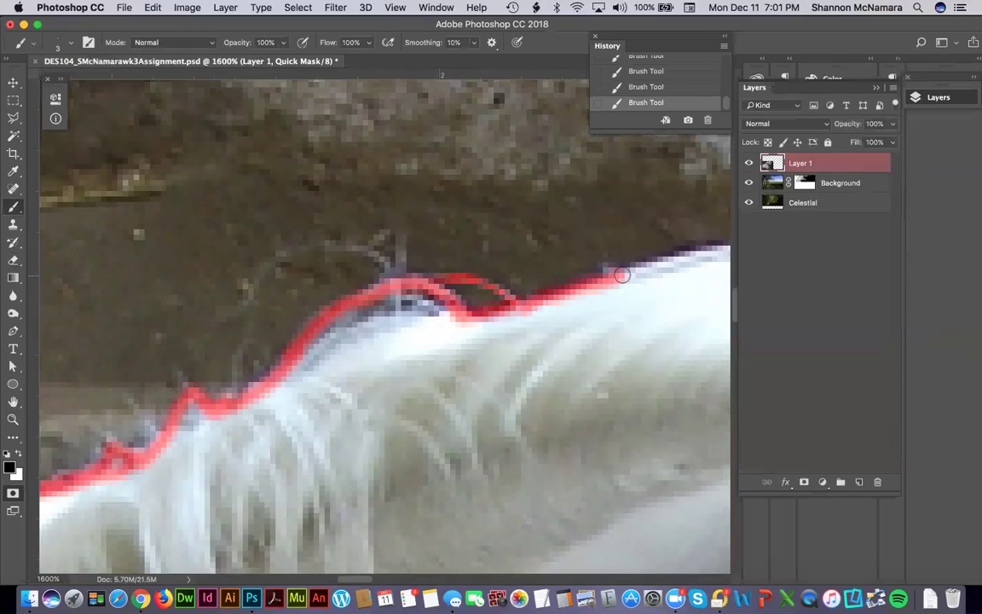
{"action": "mouse_move", "coordinate": [666, 305]}
{"action": "left_mouse_down"}
{"action": "mouse_move", "coordinate": [445, 376]}
{"action": "mouse_move", "coordinate": [418, 372]}
{"action": "left_mouse_up"}
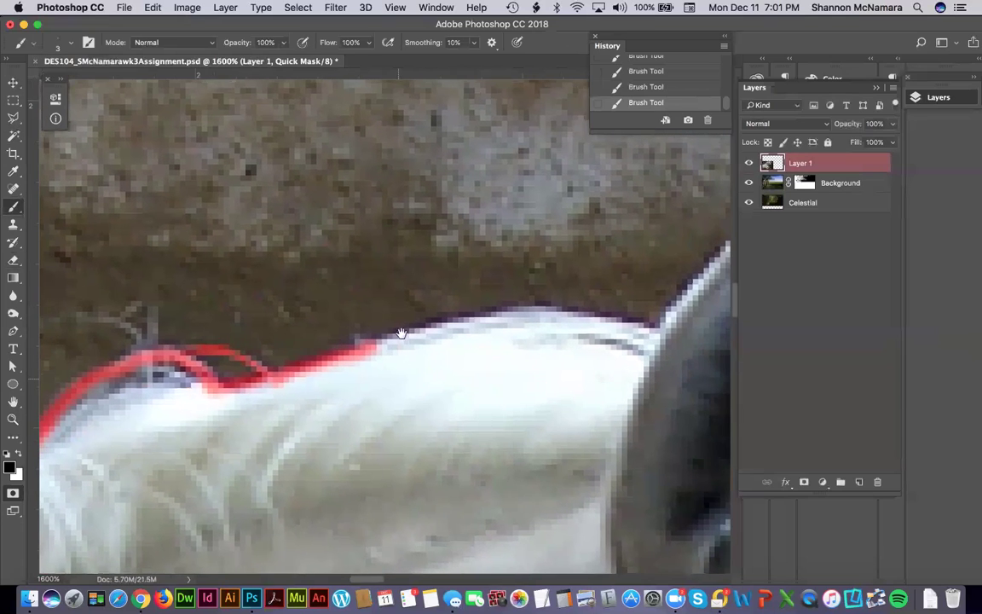
{"action": "mouse_move", "coordinate": [401, 337]}
{"action": "left_mouse_down"}
{"action": "mouse_move", "coordinate": [531, 309]}
{"action": "mouse_move", "coordinate": [654, 325]}
{"action": "left_mouse_up"}
{"action": "mouse_move", "coordinate": [562, 376]}
{"action": "left_mouse_down"}
{"action": "mouse_move", "coordinate": [472, 365]}
{"action": "mouse_move", "coordinate": [394, 390]}
{"action": "mouse_move", "coordinate": [414, 373]}
{"action": "left_mouse_up"}
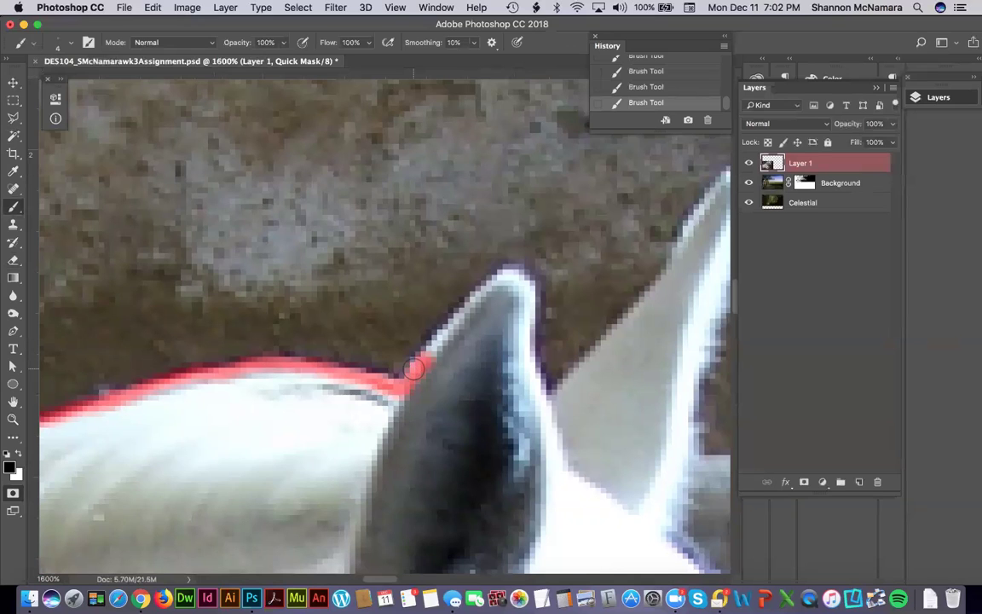
Trace the mask around the first ear and draw a straight line into the notch between the ears.
{"action": "mouse_move", "coordinate": [415, 372]}
{"action": "left_mouse_down"}
{"action": "mouse_move", "coordinate": [513, 276]}
{"action": "mouse_move", "coordinate": [525, 286]}
{"action": "mouse_move", "coordinate": [525, 363]}
{"action": "mouse_move", "coordinate": [547, 405]}
{"action": "mouse_move", "coordinate": [580, 381]}
{"action": "left_mouse_up"}
{"action": "left_click_drag", "start_coordinate": [448, 410], "coordinate": [249, 535]}
{"action": "mouse_move", "coordinate": [541, 295]}
{"action": "left_mouse_down"}
{"action": "mouse_move", "coordinate": [483, 367]}
{"action": "mouse_move", "coordinate": [477, 401]}
{"action": "left_mouse_up"}
{"action": "left_click", "coordinate": [385, 500]}
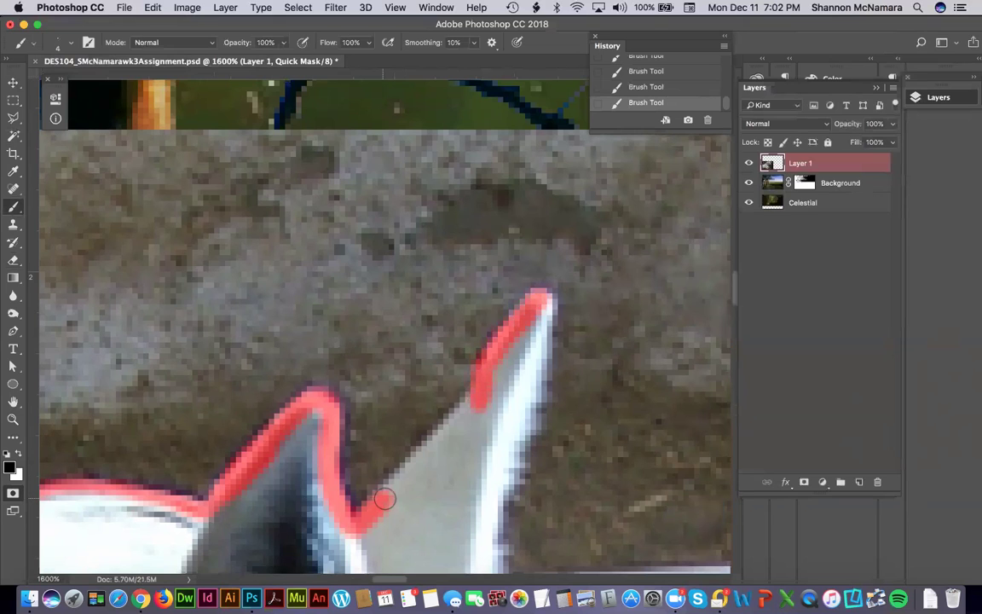
{"action": "left_click", "coordinate": [468, 402], "text": "shift"}
Trace the mask down the right ear's edge, covering the white fur strip.
{"action": "left_click_drag", "start_coordinate": [483, 379], "coordinate": [482, 202]}
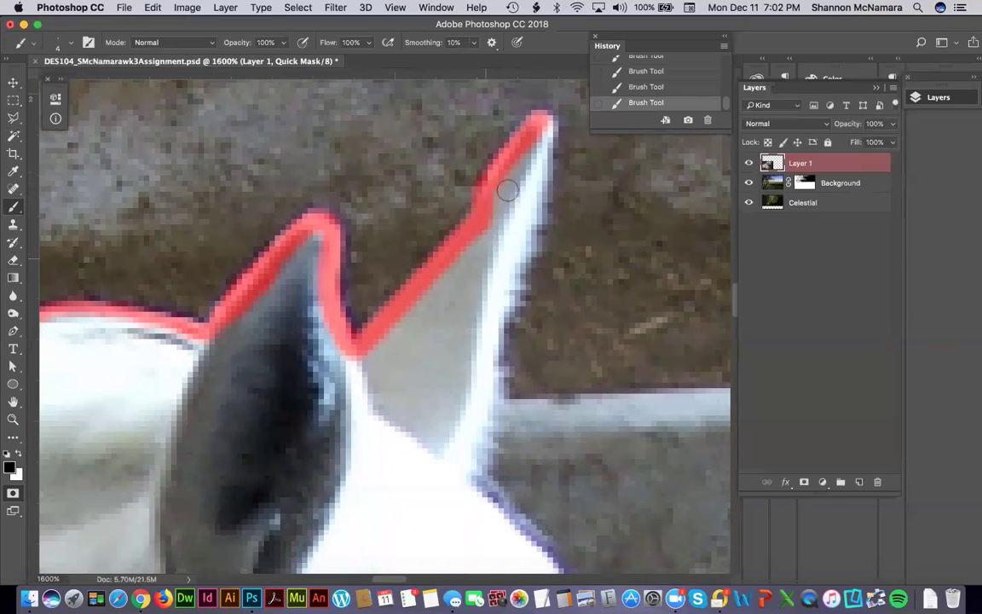
{"action": "mouse_move", "coordinate": [546, 133]}
{"action": "left_mouse_down"}
{"action": "mouse_move", "coordinate": [532, 170]}
{"action": "mouse_move", "coordinate": [532, 232]}
{"action": "mouse_move", "coordinate": [500, 322]}
{"action": "mouse_move", "coordinate": [494, 410]}
{"action": "mouse_move", "coordinate": [467, 460]}
{"action": "left_mouse_up"}
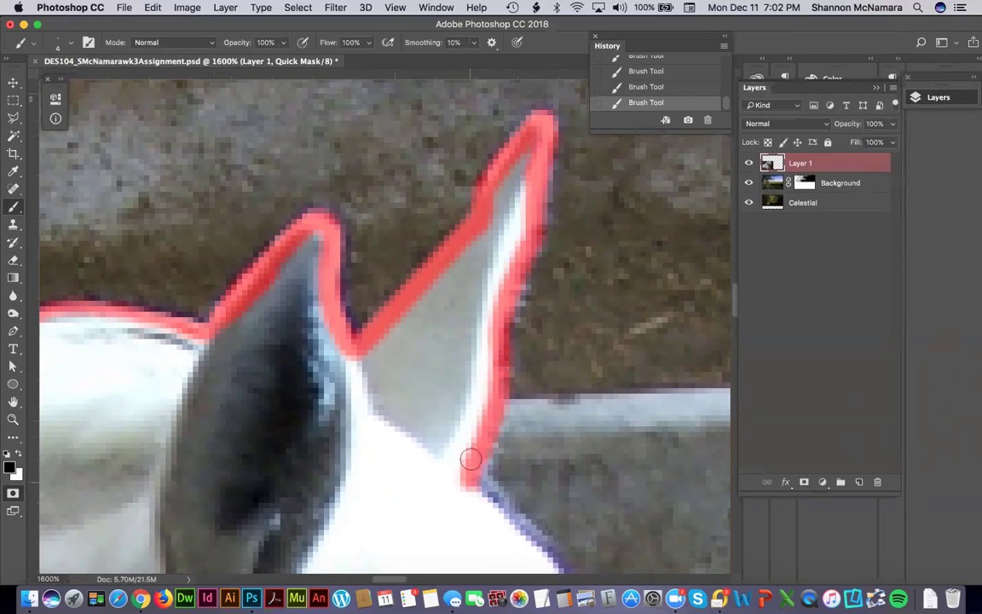
{"action": "left_click_drag", "start_coordinate": [486, 346], "coordinate": [484, 322]}
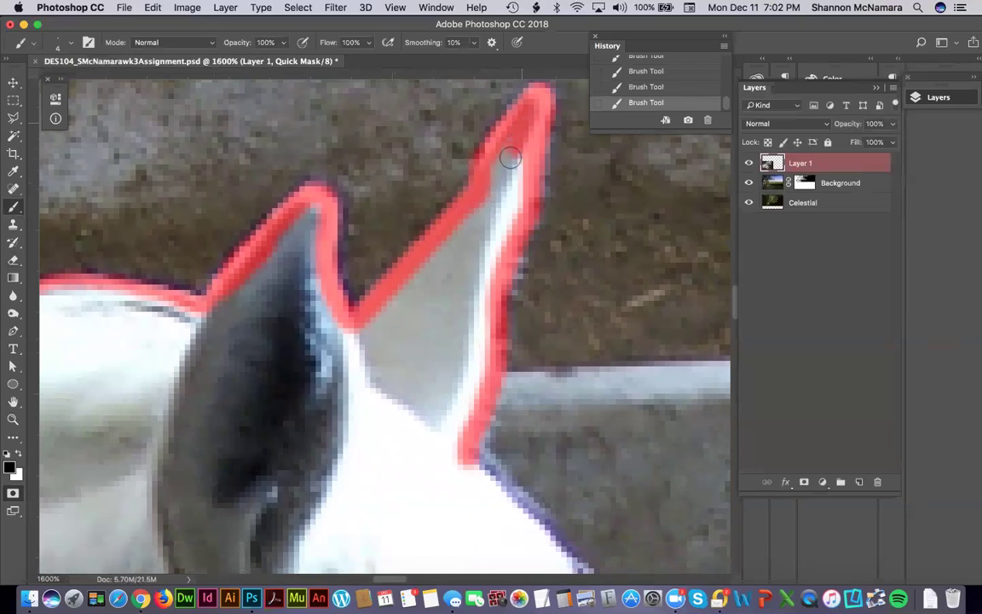
{"action": "mouse_move", "coordinate": [495, 186]}
{"action": "left_mouse_down"}
{"action": "mouse_move", "coordinate": [520, 157]}
{"action": "mouse_move", "coordinate": [516, 213]}
{"action": "mouse_move", "coordinate": [488, 198]}
{"action": "left_mouse_up"}
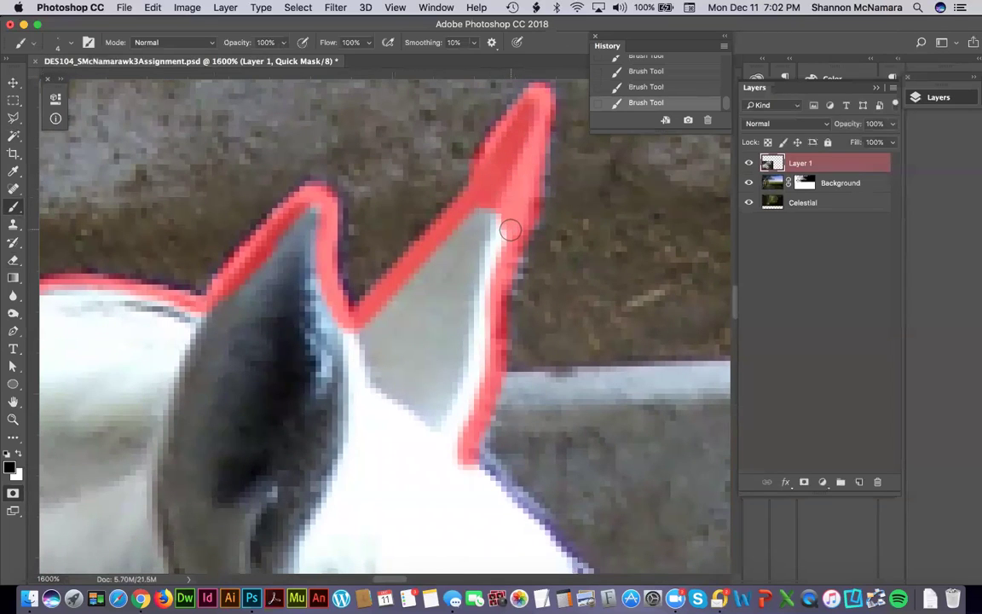
{"action": "mouse_move", "coordinate": [441, 467]}
{"action": "left_mouse_down"}
{"action": "mouse_move", "coordinate": [408, 346]}
{"action": "mouse_move", "coordinate": [353, 245]}
{"action": "mouse_move", "coordinate": [363, 254]}
{"action": "mouse_move", "coordinate": [379, 227]}
{"action": "mouse_move", "coordinate": [500, 357]}
{"action": "mouse_move", "coordinate": [550, 443]}
{"action": "mouse_move", "coordinate": [390, 317]}
{"action": "mouse_move", "coordinate": [419, 388]}
{"action": "mouse_move", "coordinate": [493, 494]}
{"action": "left_mouse_up"}
Finish the ear stroke and paint the mask down the edge of the horse's face.
{"action": "left_click_drag", "start_coordinate": [333, 434], "coordinate": [324, 365]}
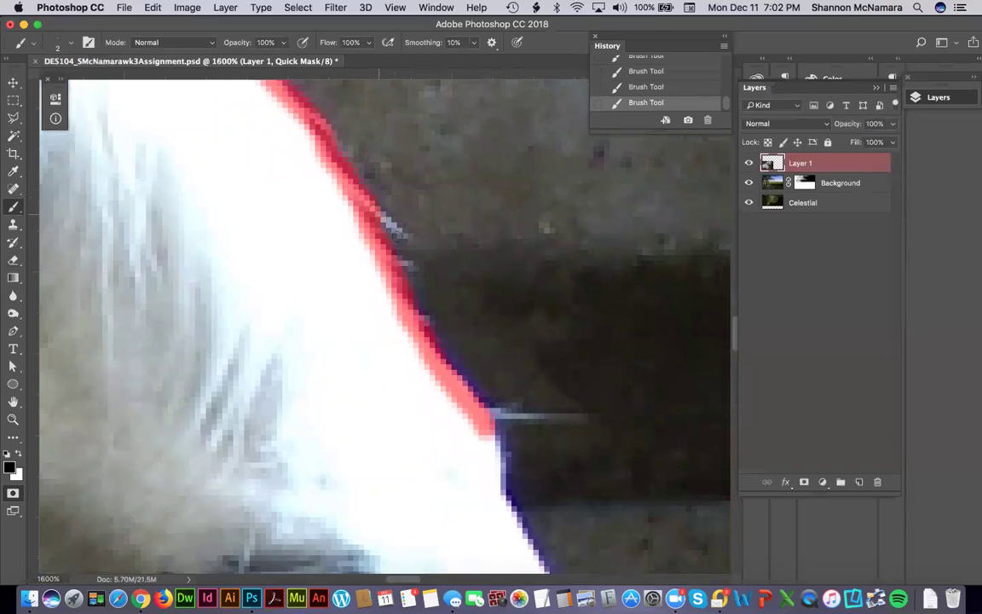
{"action": "scroll", "coordinate": [399, 313], "scroll_direction": "down", "scroll_amount": 5}
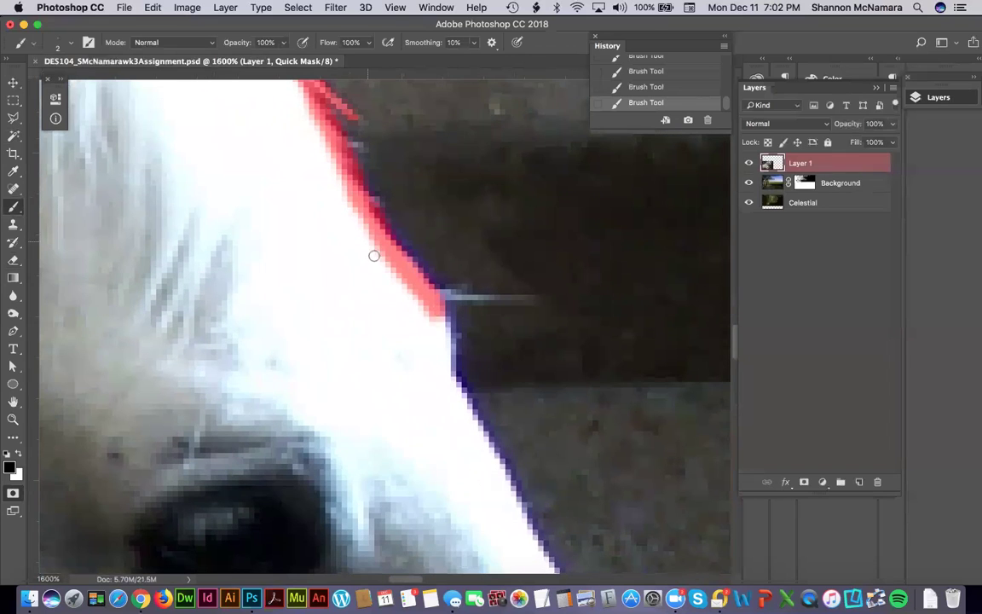
{"action": "left_click_drag", "start_coordinate": [452, 333], "coordinate": [457, 366]}
{"action": "scroll", "coordinate": [410, 263], "scroll_direction": "down", "scroll_amount": 5}
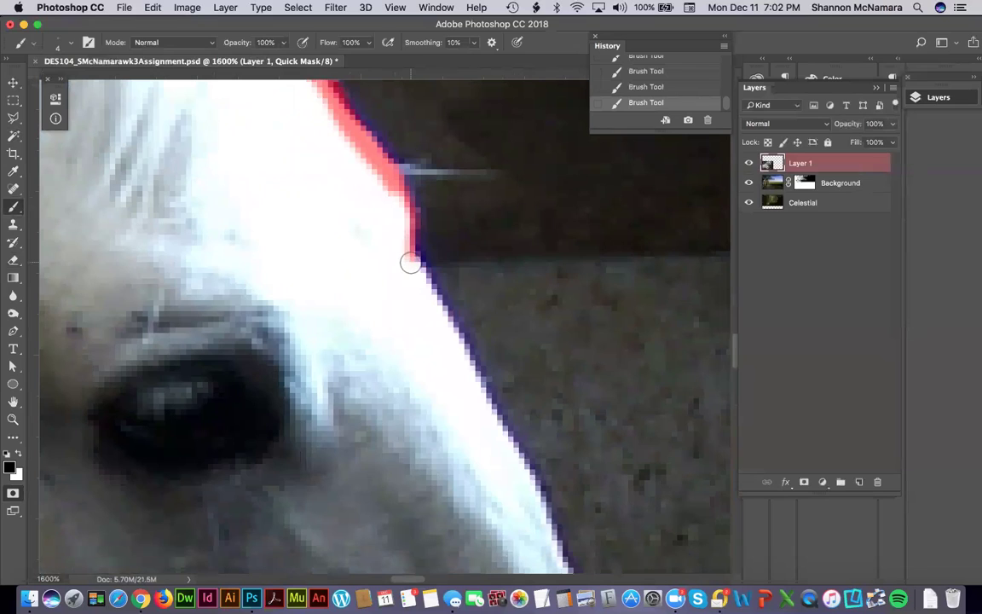
{"action": "left_click_drag", "start_coordinate": [409, 263], "coordinate": [468, 378]}
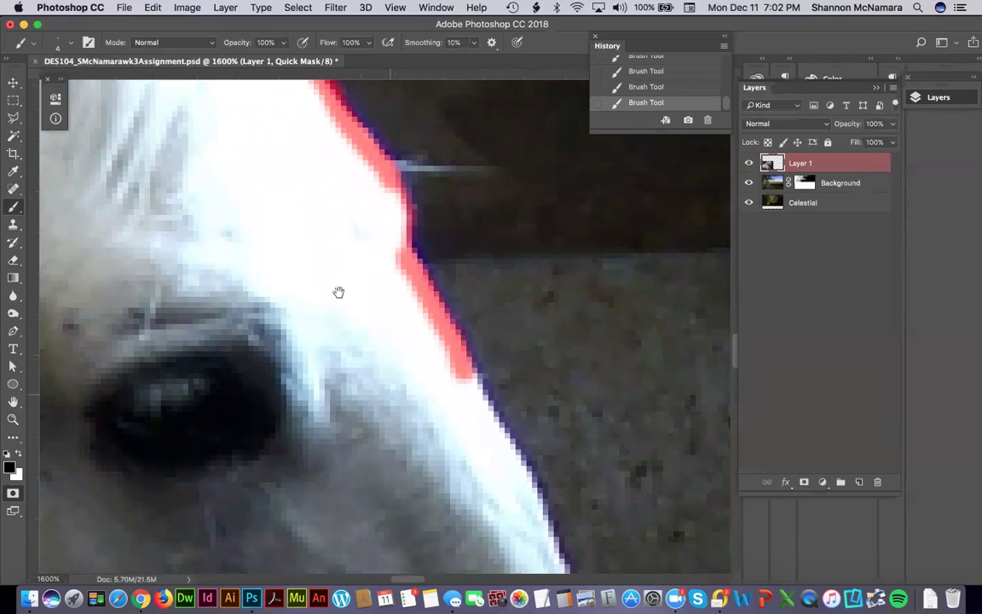
{"action": "scroll", "coordinate": [337, 289], "scroll_direction": "down", "scroll_amount": 8}
{"action": "mouse_move", "coordinate": [357, 163]}
{"action": "left_mouse_down"}
{"action": "mouse_move", "coordinate": [409, 252]}
{"action": "mouse_move", "coordinate": [472, 414]}
{"action": "mouse_move", "coordinate": [388, 227]}
{"action": "mouse_move", "coordinate": [392, 247]}
{"action": "left_mouse_up"}
{"action": "left_click_drag", "start_coordinate": [432, 306], "coordinate": [431, 350]}
{"action": "mouse_move", "coordinate": [412, 258]}
{"action": "left_mouse_down"}
{"action": "mouse_move", "coordinate": [390, 141]}
{"action": "mouse_move", "coordinate": [442, 286]}
{"action": "left_mouse_up"}
Outline the nose, nostril and chin with the mask, joining the cheek to the chin stroke.
{"action": "mouse_move", "coordinate": [457, 367]}
{"action": "left_mouse_down"}
{"action": "mouse_move", "coordinate": [428, 152]}
{"action": "mouse_move", "coordinate": [460, 268]}
{"action": "left_mouse_up"}
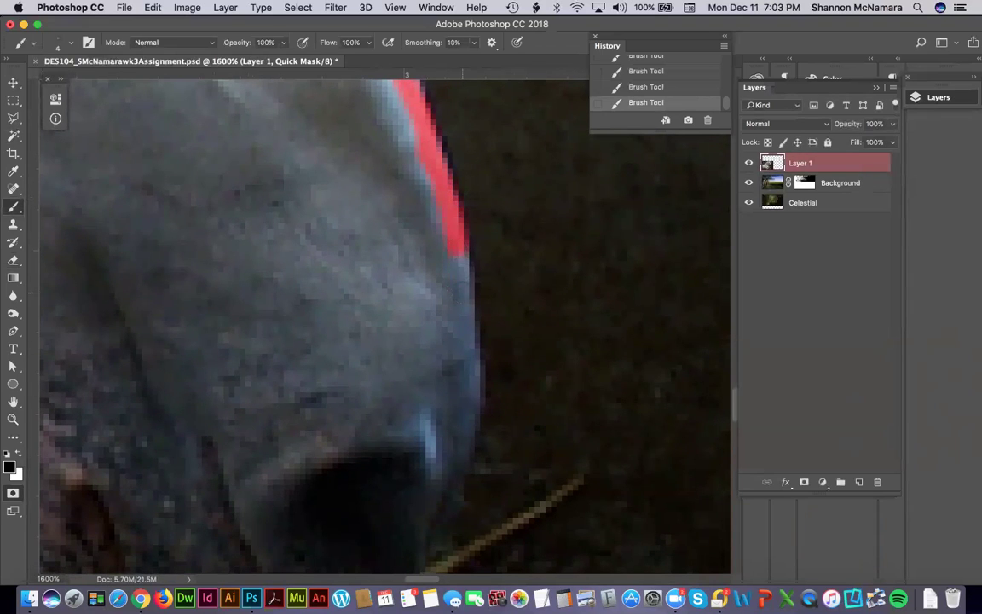
{"action": "left_click_drag", "start_coordinate": [468, 358], "coordinate": [472, 383]}
{"action": "mouse_move", "coordinate": [458, 420]}
{"action": "left_mouse_down"}
{"action": "mouse_move", "coordinate": [473, 273]}
{"action": "mouse_move", "coordinate": [483, 260]}
{"action": "mouse_move", "coordinate": [418, 436]}
{"action": "mouse_move", "coordinate": [438, 323]}
{"action": "left_mouse_up"}
{"action": "mouse_move", "coordinate": [277, 399]}
{"action": "left_mouse_down"}
{"action": "mouse_move", "coordinate": [307, 404]}
{"action": "mouse_move", "coordinate": [381, 386]}
{"action": "left_mouse_up"}
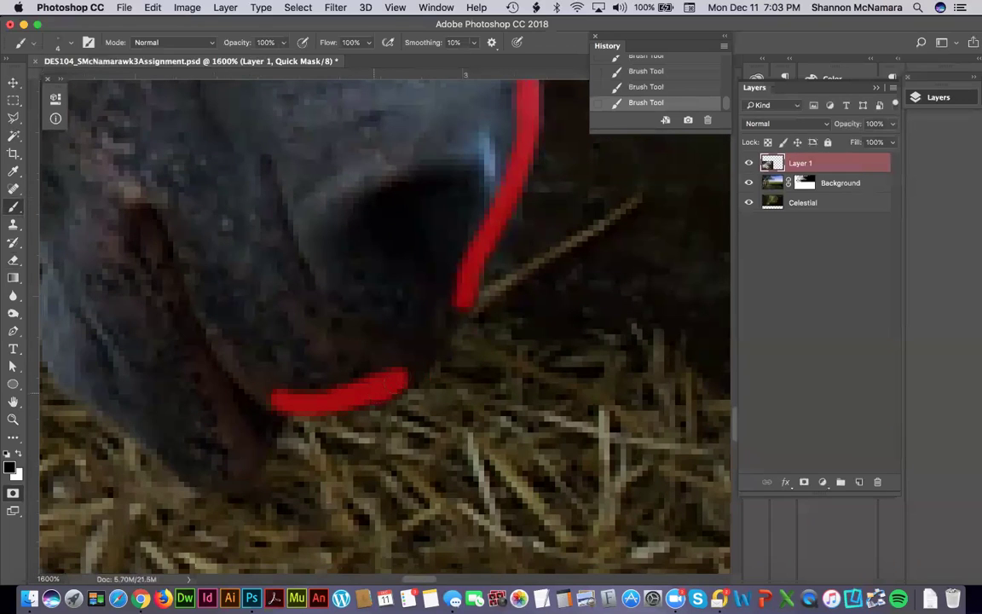
{"action": "mouse_move", "coordinate": [386, 388]}
{"action": "left_mouse_down"}
{"action": "mouse_move", "coordinate": [431, 350]}
{"action": "mouse_move", "coordinate": [456, 308]}
{"action": "left_mouse_up"}
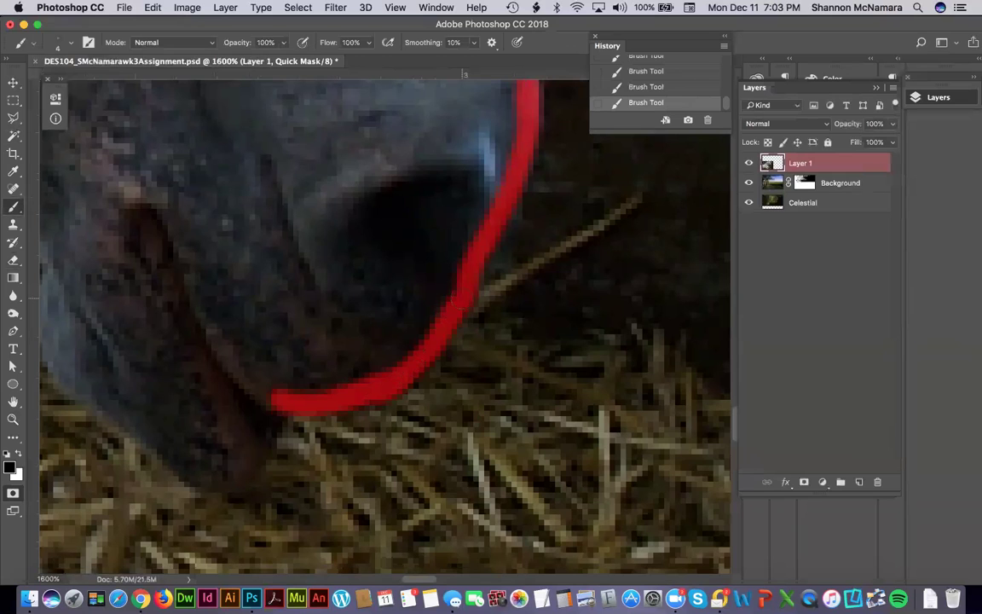
{"action": "mouse_move", "coordinate": [271, 402]}
{"action": "left_mouse_down"}
{"action": "mouse_move", "coordinate": [239, 482]}
{"action": "mouse_move", "coordinate": [213, 488]}
{"action": "mouse_move", "coordinate": [183, 471]}
{"action": "left_mouse_up"}
{"action": "left_click_drag", "start_coordinate": [141, 378], "coordinate": [310, 336]}
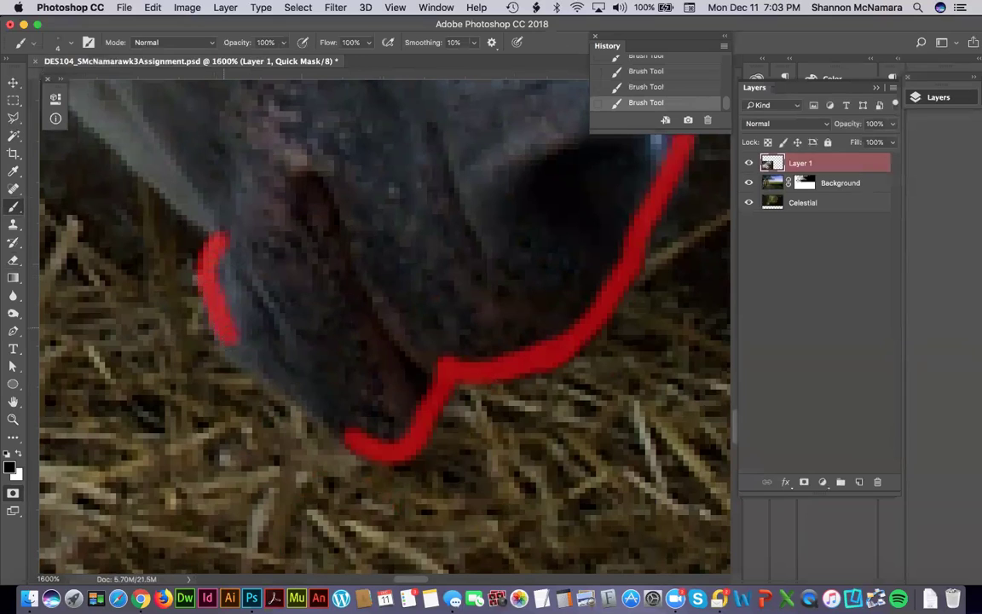
{"action": "mouse_move", "coordinate": [215, 321]}
{"action": "left_mouse_down"}
{"action": "mouse_move", "coordinate": [322, 396]}
{"action": "mouse_move", "coordinate": [604, 352]}
{"action": "left_mouse_up"}
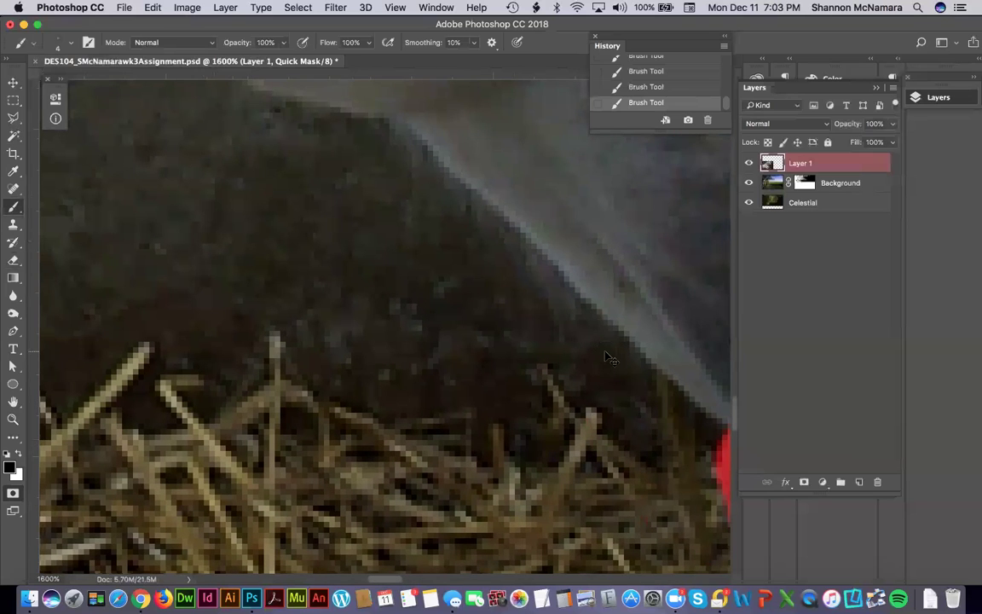
At 1200% zoom, trace the mask along the underside of the head with a straight segment downward.
{"action": "key", "text": "super+minus"}
{"action": "mouse_move", "coordinate": [440, 188]}
{"action": "left_mouse_down"}
{"action": "mouse_move", "coordinate": [373, 306]}
{"action": "mouse_move", "coordinate": [265, 344]}
{"action": "mouse_move", "coordinate": [416, 225]}
{"action": "mouse_move", "coordinate": [241, 164]}
{"action": "mouse_move", "coordinate": [568, 211]}
{"action": "mouse_move", "coordinate": [524, 268]}
{"action": "left_mouse_up"}
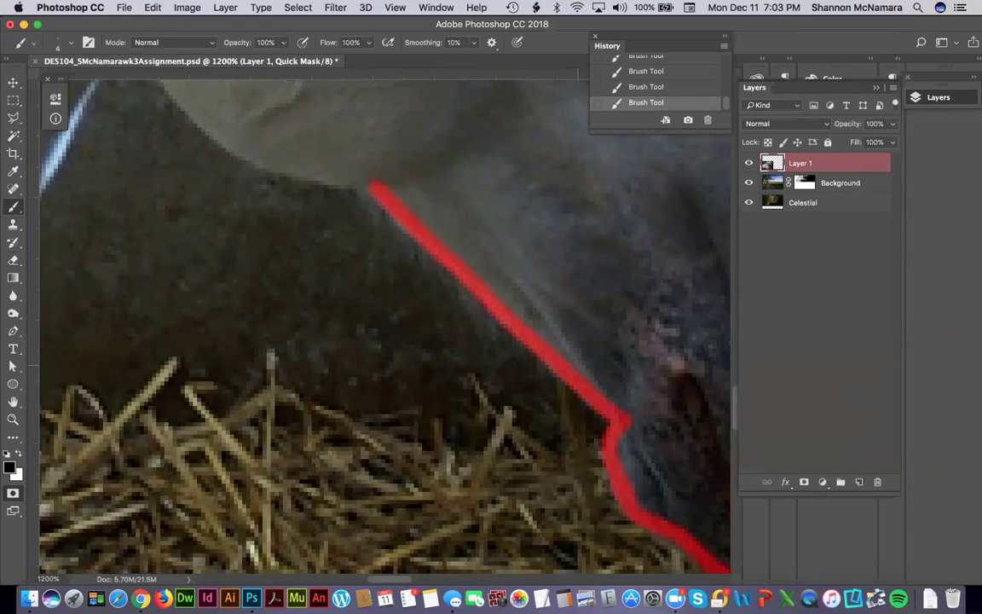
{"action": "left_click_drag", "start_coordinate": [516, 361], "coordinate": [601, 432]}
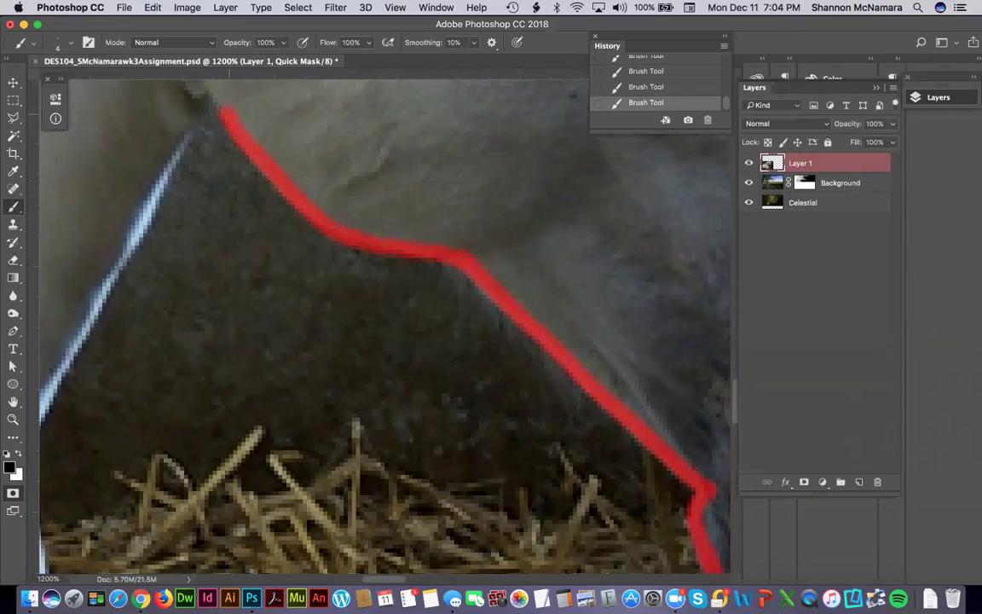
{"action": "mouse_move", "coordinate": [132, 192]}
{"action": "left_mouse_down"}
{"action": "mouse_move", "coordinate": [282, 154]}
{"action": "mouse_move", "coordinate": [304, 120]}
{"action": "left_mouse_up"}
{"action": "left_click_drag", "start_coordinate": [341, 85], "coordinate": [220, 313]}
{"action": "left_click", "coordinate": [181, 375], "text": "shift"}
{"action": "scroll", "coordinate": [348, 291], "scroll_direction": "down", "scroll_amount": 5}
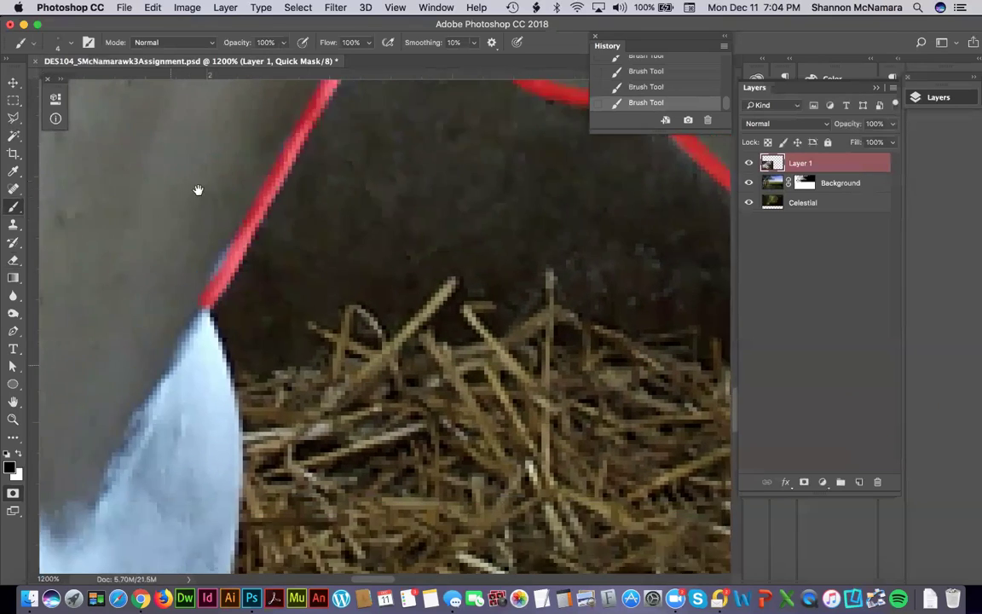
Paint the mask down the chest and along the edge of the horse's body.
{"action": "left_click_drag", "start_coordinate": [226, 186], "coordinate": [253, 271]}
{"action": "scroll", "coordinate": [258, 245], "scroll_direction": "down", "scroll_amount": 3}
{"action": "scroll", "coordinate": [258, 245], "scroll_direction": "left", "scroll_amount": 2}
{"action": "mouse_move", "coordinate": [317, 162]}
{"action": "left_mouse_down"}
{"action": "mouse_move", "coordinate": [320, 198]}
{"action": "mouse_move", "coordinate": [318, 161]}
{"action": "mouse_move", "coordinate": [326, 241]}
{"action": "left_mouse_up"}
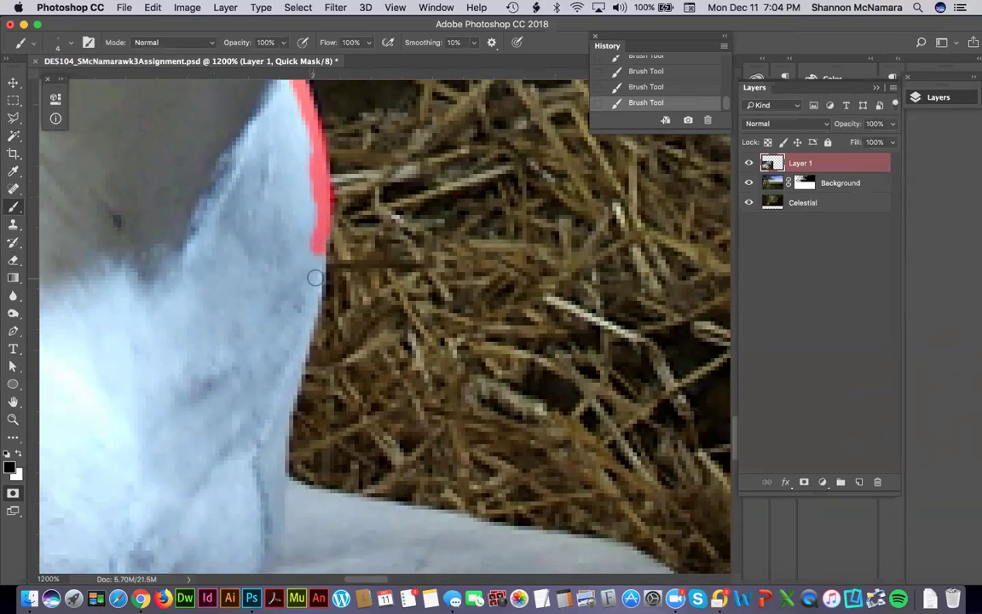
{"action": "mouse_move", "coordinate": [316, 280]}
{"action": "left_mouse_down"}
{"action": "mouse_move", "coordinate": [281, 439]}
{"action": "mouse_move", "coordinate": [281, 479]}
{"action": "mouse_move", "coordinate": [312, 496]}
{"action": "left_mouse_up"}
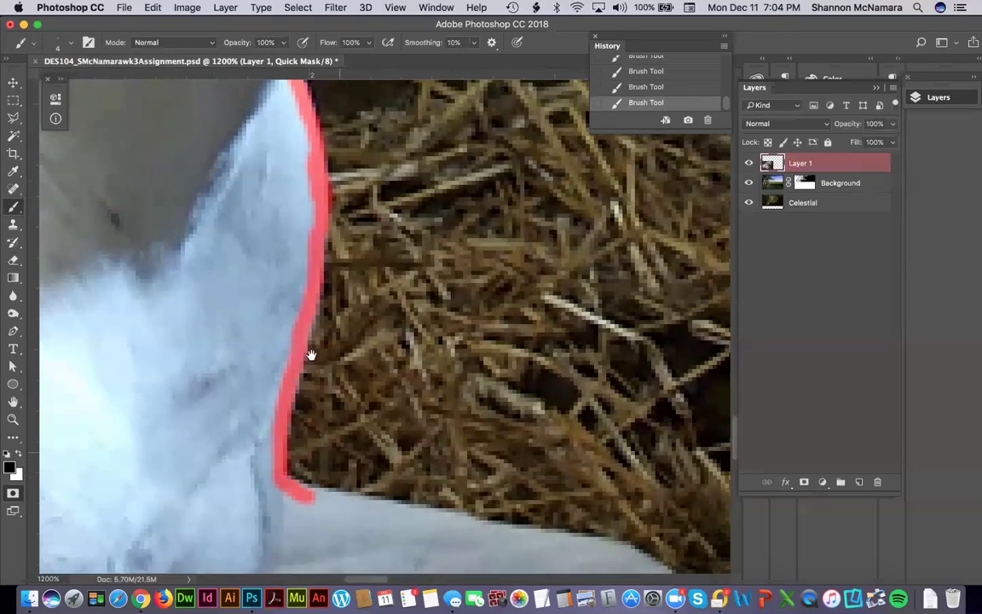
{"action": "scroll", "coordinate": [311, 350], "scroll_direction": "down", "scroll_amount": 5}
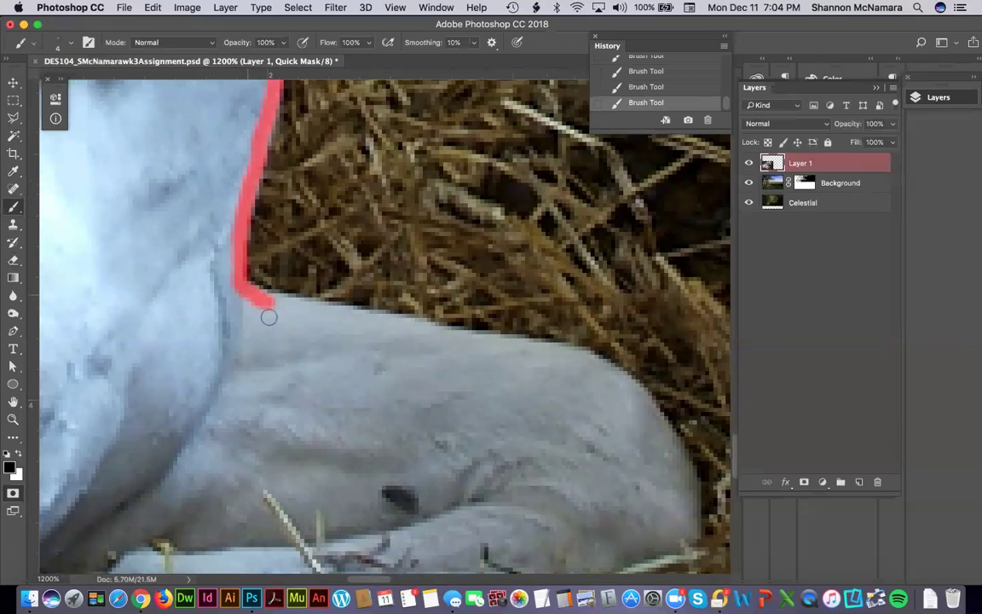
{"action": "left_click_drag", "start_coordinate": [270, 300], "coordinate": [602, 365]}
{"action": "scroll", "coordinate": [531, 307], "scroll_direction": "down", "scroll_amount": 5}
{"action": "scroll", "coordinate": [530, 307], "scroll_direction": "right", "scroll_amount": 3}
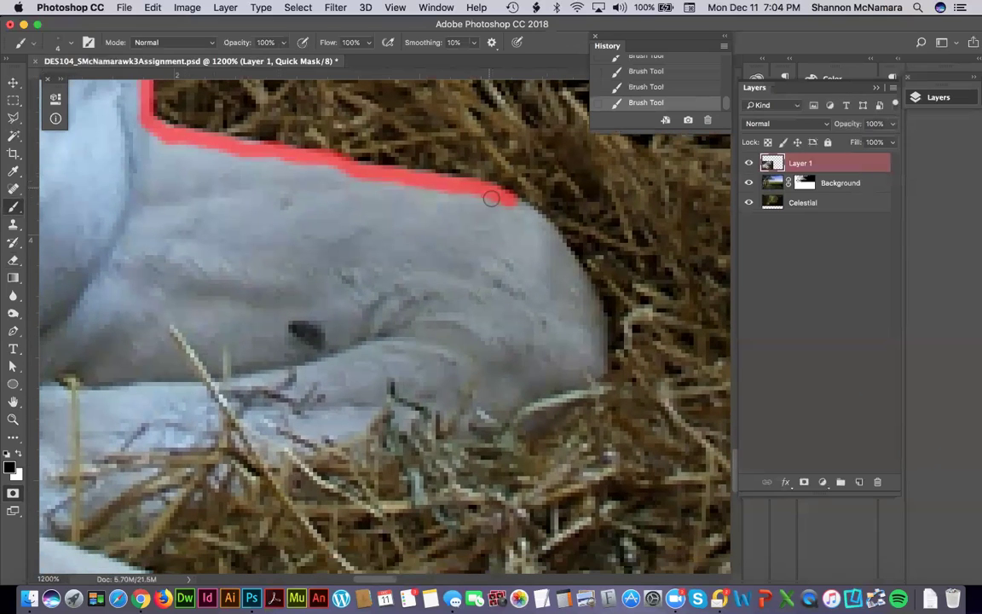
{"action": "mouse_move", "coordinate": [491, 199]}
{"action": "left_mouse_down"}
{"action": "mouse_move", "coordinate": [518, 205]}
{"action": "mouse_move", "coordinate": [565, 254]}
{"action": "left_mouse_up"}
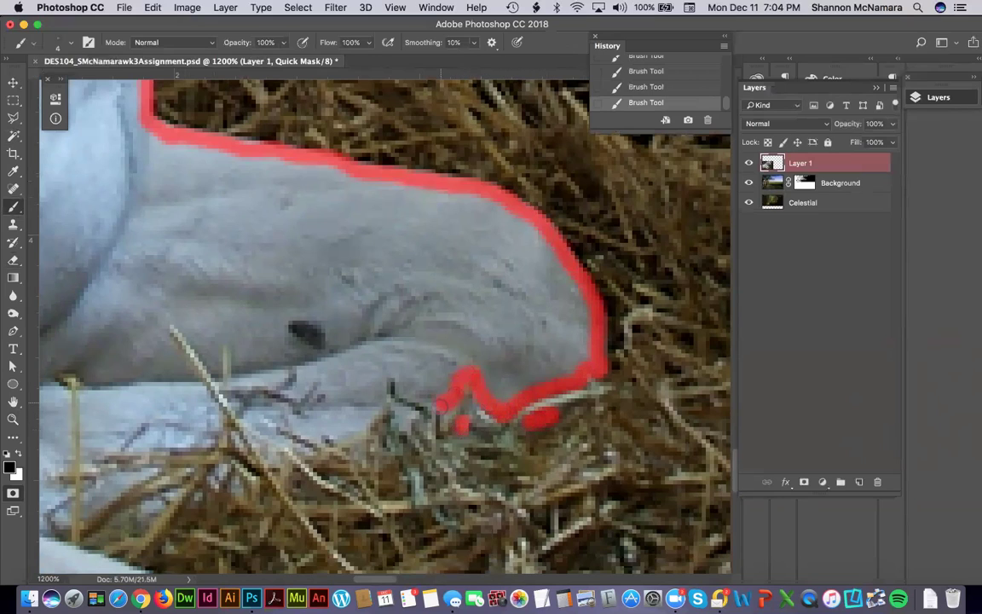
Outline the leg where it meets the straw, looping around overlapping straw pieces.
{"action": "mouse_move", "coordinate": [400, 411]}
{"action": "left_mouse_down"}
{"action": "mouse_move", "coordinate": [387, 365]}
{"action": "mouse_move", "coordinate": [377, 370]}
{"action": "mouse_move", "coordinate": [381, 397]}
{"action": "mouse_move", "coordinate": [340, 435]}
{"action": "mouse_move", "coordinate": [282, 415]}
{"action": "mouse_move", "coordinate": [253, 410]}
{"action": "mouse_move", "coordinate": [270, 435]}
{"action": "left_mouse_up"}
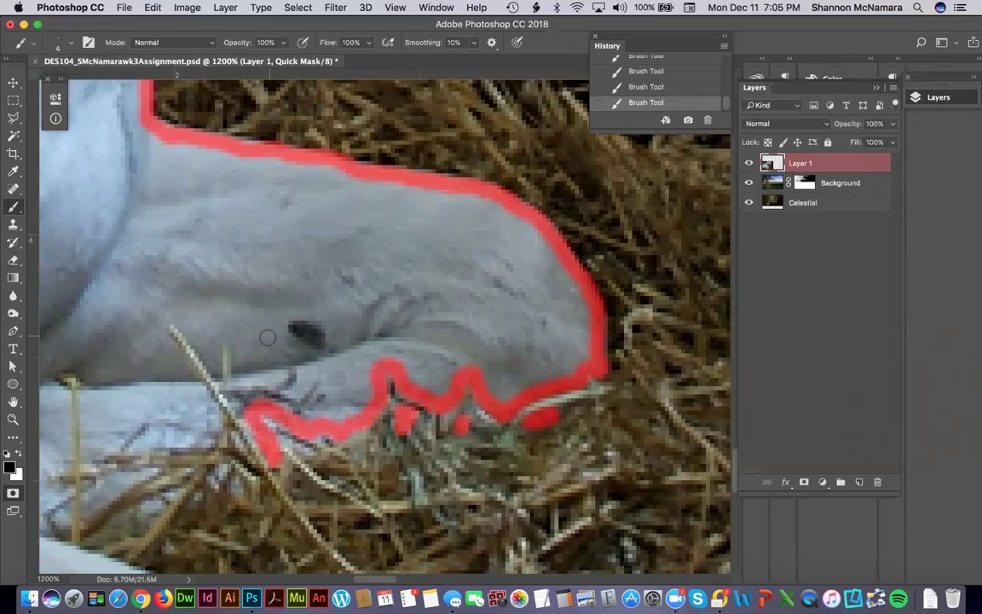
{"action": "mouse_move", "coordinate": [289, 390]}
{"action": "left_mouse_down"}
{"action": "mouse_move", "coordinate": [316, 379]}
{"action": "mouse_move", "coordinate": [331, 384]}
{"action": "mouse_move", "coordinate": [332, 403]}
{"action": "mouse_move", "coordinate": [305, 419]}
{"action": "mouse_move", "coordinate": [338, 417]}
{"action": "left_mouse_up"}
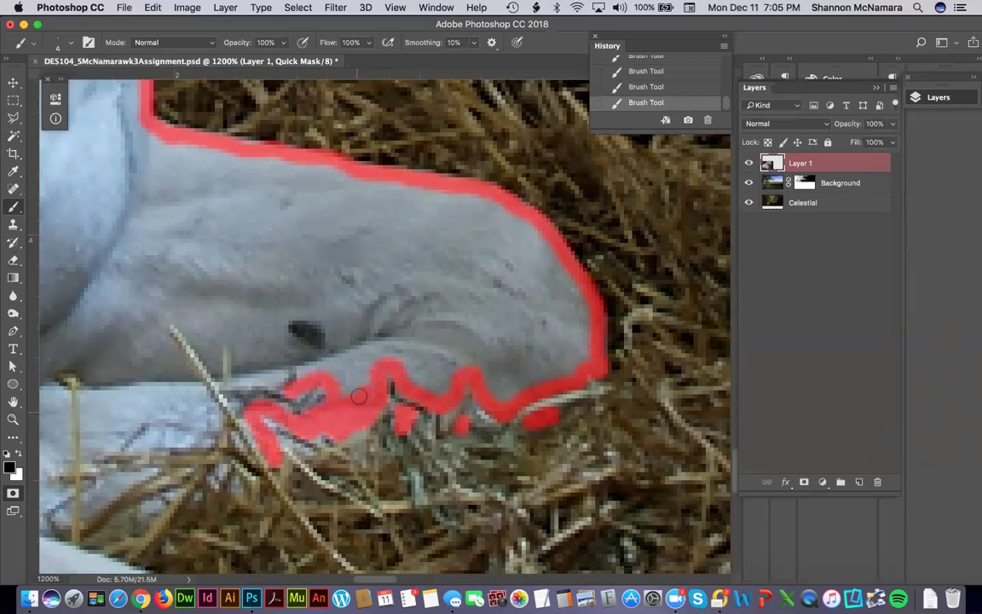
{"action": "scroll", "coordinate": [390, 297], "scroll_direction": "left", "scroll_amount": 5}
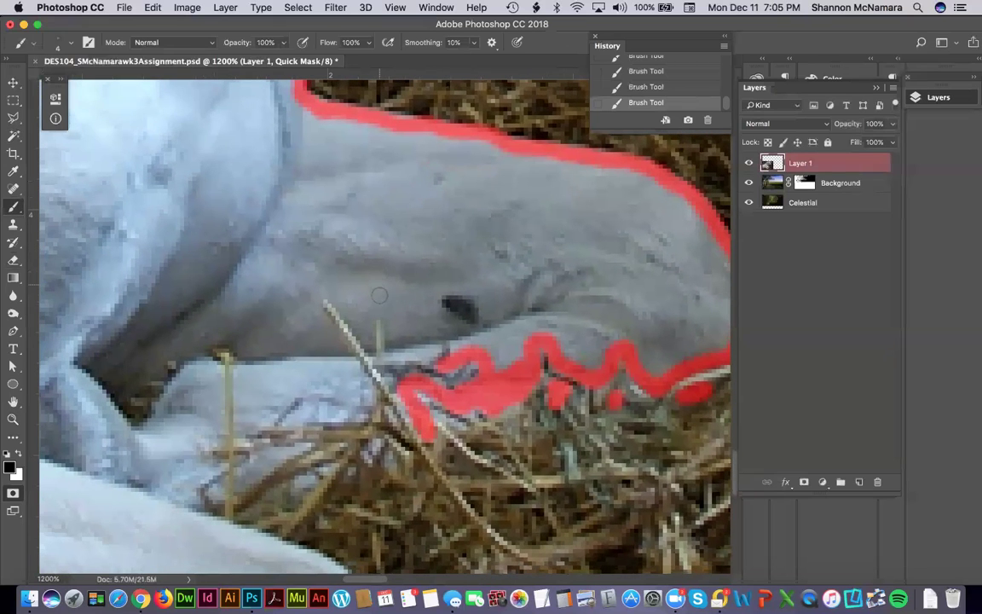
{"action": "left_click_drag", "start_coordinate": [415, 348], "coordinate": [427, 353]}
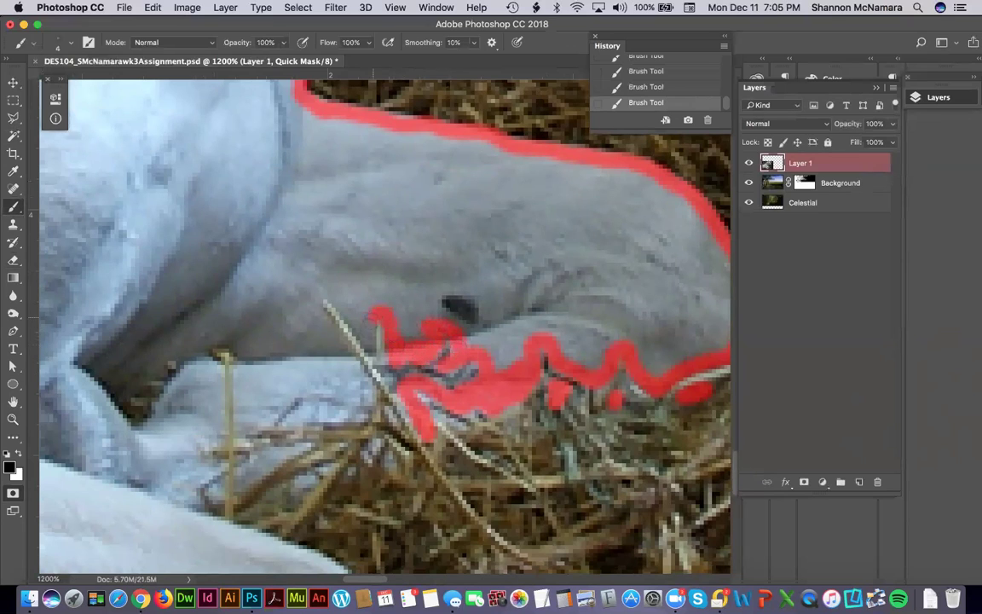
{"action": "mouse_move", "coordinate": [339, 297]}
{"action": "left_mouse_down"}
{"action": "mouse_move", "coordinate": [369, 407]}
{"action": "mouse_move", "coordinate": [262, 420]}
{"action": "mouse_move", "coordinate": [239, 438]}
{"action": "mouse_move", "coordinate": [238, 371]}
{"action": "mouse_move", "coordinate": [212, 347]}
{"action": "mouse_move", "coordinate": [216, 446]}
{"action": "mouse_move", "coordinate": [197, 454]}
{"action": "mouse_move", "coordinate": [212, 469]}
{"action": "mouse_move", "coordinate": [189, 501]}
{"action": "left_mouse_up"}
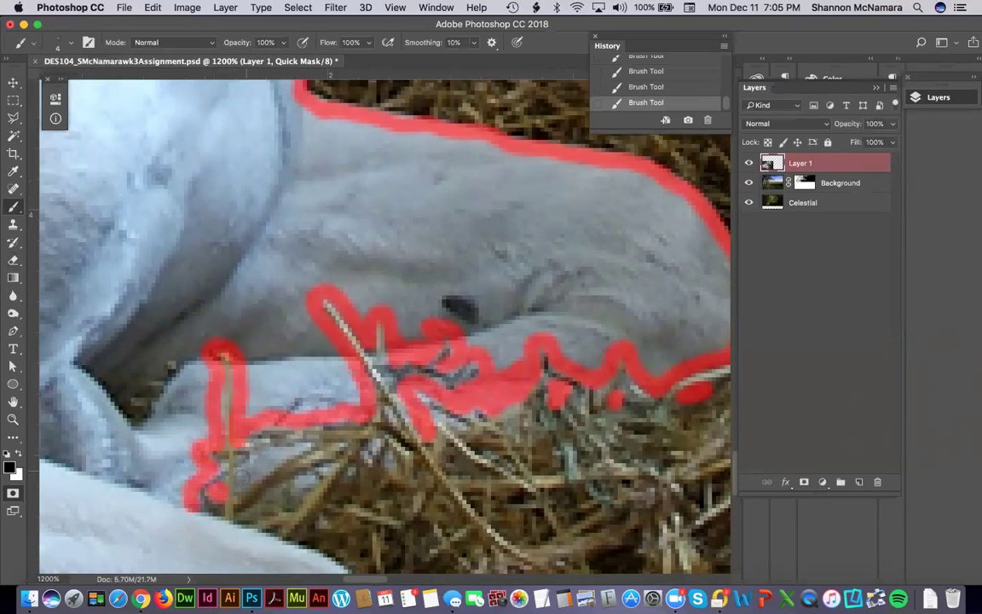
{"action": "mouse_move", "coordinate": [218, 484]}
{"action": "left_mouse_down"}
{"action": "mouse_move", "coordinate": [252, 457]}
{"action": "mouse_move", "coordinate": [270, 461]}
{"action": "left_mouse_up"}
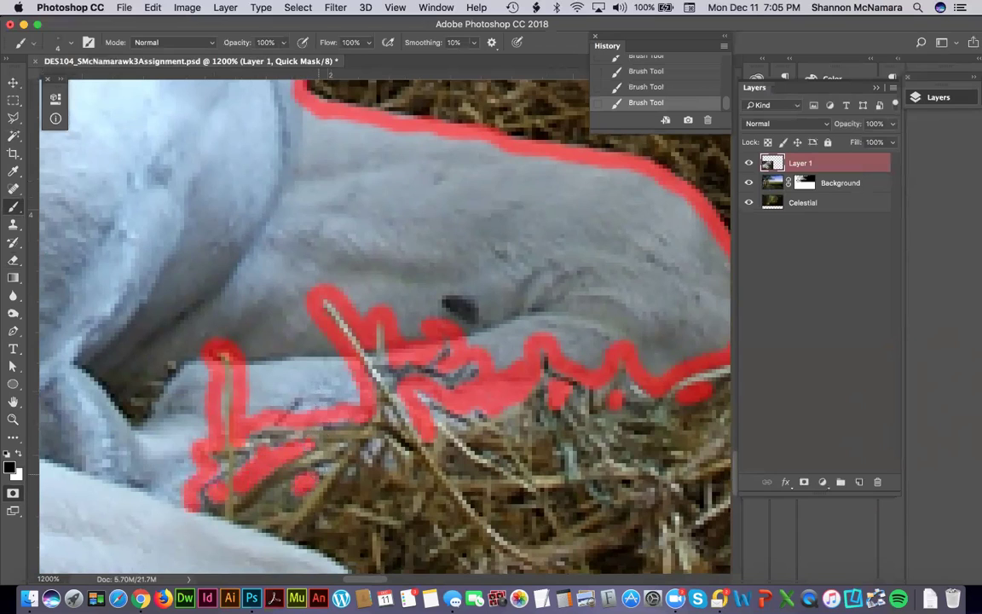
{"action": "mouse_move", "coordinate": [185, 495]}
{"action": "left_mouse_down"}
{"action": "mouse_move", "coordinate": [252, 536]}
{"action": "mouse_move", "coordinate": [292, 334]}
{"action": "mouse_move", "coordinate": [443, 263]}
{"action": "mouse_move", "coordinate": [506, 287]}
{"action": "left_mouse_up"}
{"action": "mouse_move", "coordinate": [526, 295]}
{"action": "left_mouse_down"}
{"action": "mouse_move", "coordinate": [571, 351]}
{"action": "mouse_move", "coordinate": [583, 407]}
{"action": "mouse_move", "coordinate": [579, 478]}
{"action": "mouse_move", "coordinate": [550, 485]}
{"action": "mouse_move", "coordinate": [519, 473]}
{"action": "mouse_move", "coordinate": [514, 510]}
{"action": "mouse_move", "coordinate": [539, 529]}
{"action": "mouse_move", "coordinate": [522, 305]}
{"action": "mouse_move", "coordinate": [547, 263]}
{"action": "mouse_move", "coordinate": [496, 281]}
{"action": "left_mouse_up"}
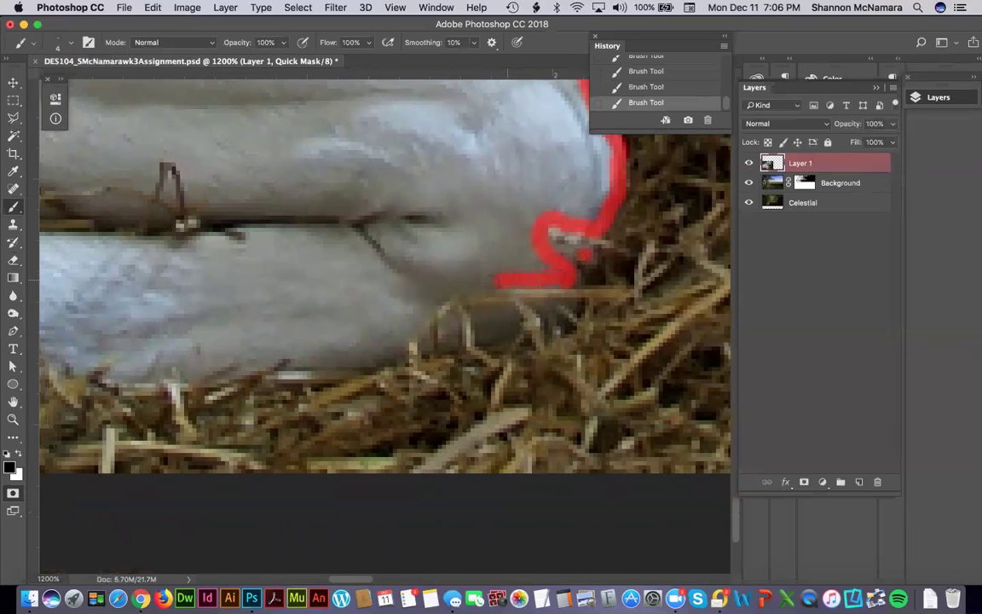
Extend the mask down the leg edge, filling gaps and outlining the twig over the leg.
{"action": "left_click_drag", "start_coordinate": [439, 292], "coordinate": [381, 362]}
{"action": "left_click_drag", "start_coordinate": [488, 320], "coordinate": [496, 327]}
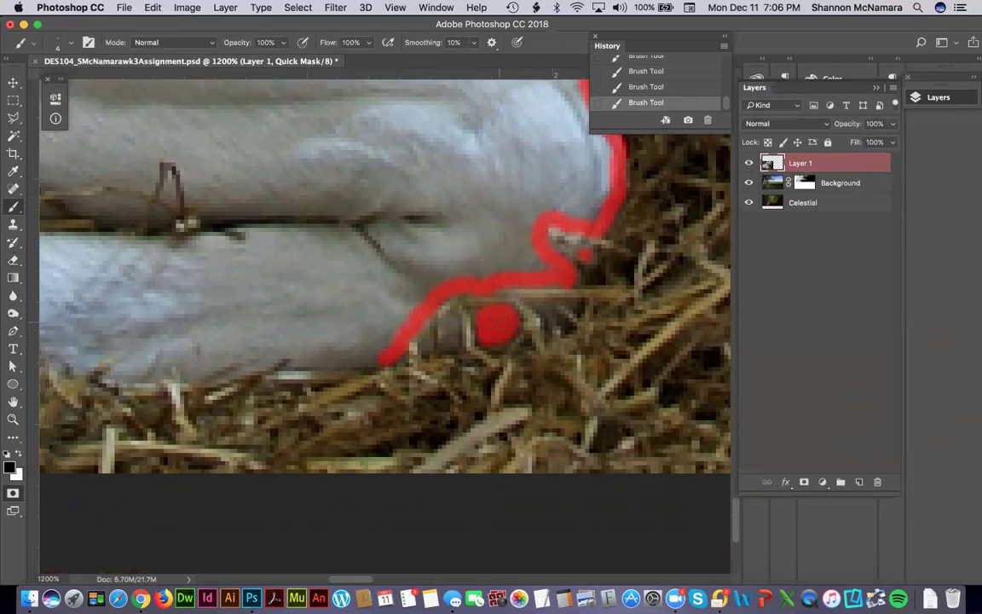
{"action": "left_click_drag", "start_coordinate": [546, 305], "coordinate": [552, 324]}
{"action": "left_click_drag", "start_coordinate": [452, 317], "coordinate": [443, 345]}
{"action": "mouse_move", "coordinate": [380, 361]}
{"action": "left_mouse_down"}
{"action": "mouse_move", "coordinate": [237, 356]}
{"action": "mouse_move", "coordinate": [194, 373]}
{"action": "mouse_move", "coordinate": [103, 375]}
{"action": "mouse_move", "coordinate": [86, 356]}
{"action": "mouse_move", "coordinate": [80, 367]}
{"action": "mouse_move", "coordinate": [189, 324]}
{"action": "mouse_move", "coordinate": [356, 316]}
{"action": "left_mouse_up"}
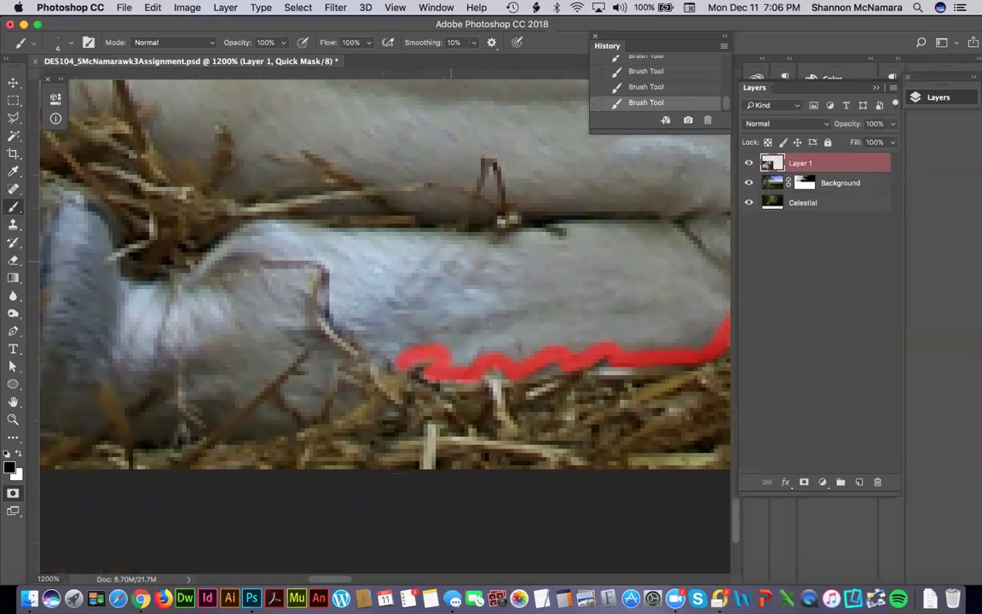
{"action": "left_click", "coordinate": [329, 280]}
{"action": "mouse_move", "coordinate": [329, 280]}
{"action": "left_mouse_down"}
{"action": "mouse_move", "coordinate": [341, 326]}
{"action": "mouse_move", "coordinate": [391, 358]}
{"action": "left_mouse_up"}
{"action": "mouse_move", "coordinate": [327, 287]}
{"action": "left_mouse_down"}
{"action": "mouse_move", "coordinate": [304, 266]}
{"action": "mouse_move", "coordinate": [293, 338]}
{"action": "mouse_move", "coordinate": [317, 375]}
{"action": "mouse_move", "coordinate": [291, 394]}
{"action": "left_mouse_up"}
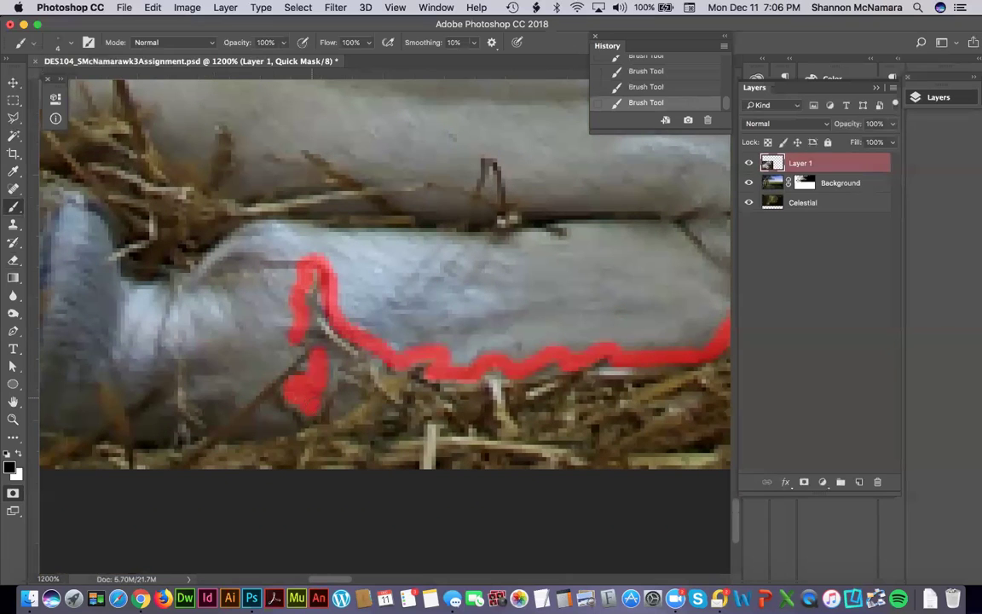
{"action": "left_click", "coordinate": [345, 398]}
{"action": "mouse_move", "coordinate": [290, 401]}
{"action": "left_mouse_down"}
{"action": "mouse_move", "coordinate": [240, 430]}
{"action": "mouse_move", "coordinate": [203, 402]}
{"action": "mouse_move", "coordinate": [175, 356]}
{"action": "mouse_move", "coordinate": [118, 399]}
{"action": "mouse_move", "coordinate": [98, 375]}
{"action": "mouse_move", "coordinate": [92, 406]}
{"action": "mouse_move", "coordinate": [160, 408]}
{"action": "mouse_move", "coordinate": [164, 425]}
{"action": "mouse_move", "coordinate": [147, 430]}
{"action": "mouse_move", "coordinate": [151, 416]}
{"action": "left_mouse_up"}
Trace the mask around the hoof's bottom, left and lower edges, closing it at the tip.
{"action": "left_click_drag", "start_coordinate": [129, 346], "coordinate": [512, 316]}
{"action": "mouse_move", "coordinate": [443, 343]}
{"action": "left_mouse_down"}
{"action": "mouse_move", "coordinate": [371, 350]}
{"action": "mouse_move", "coordinate": [367, 312]}
{"action": "left_mouse_up"}
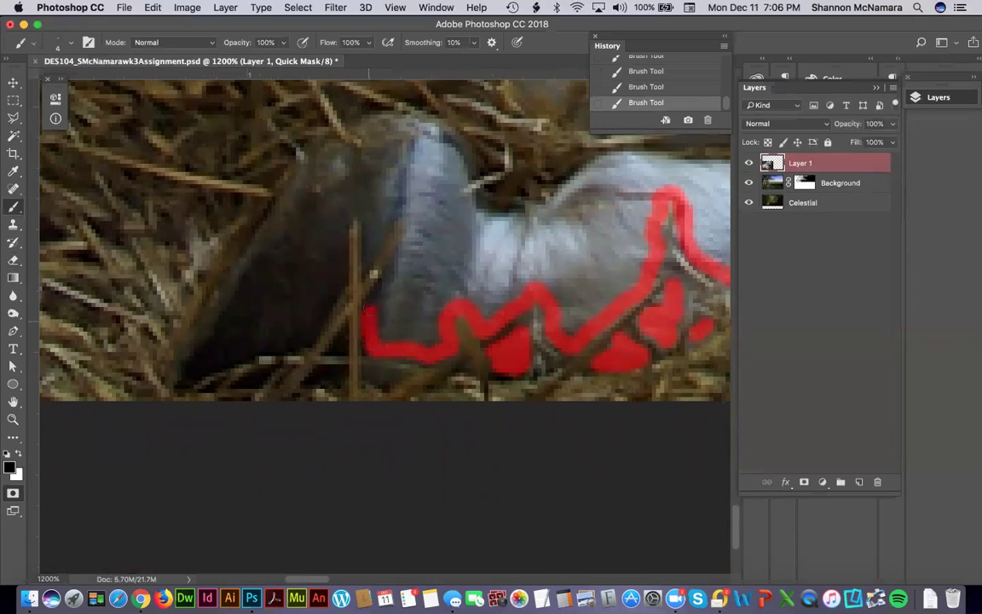
{"action": "left_click", "coordinate": [378, 373]}
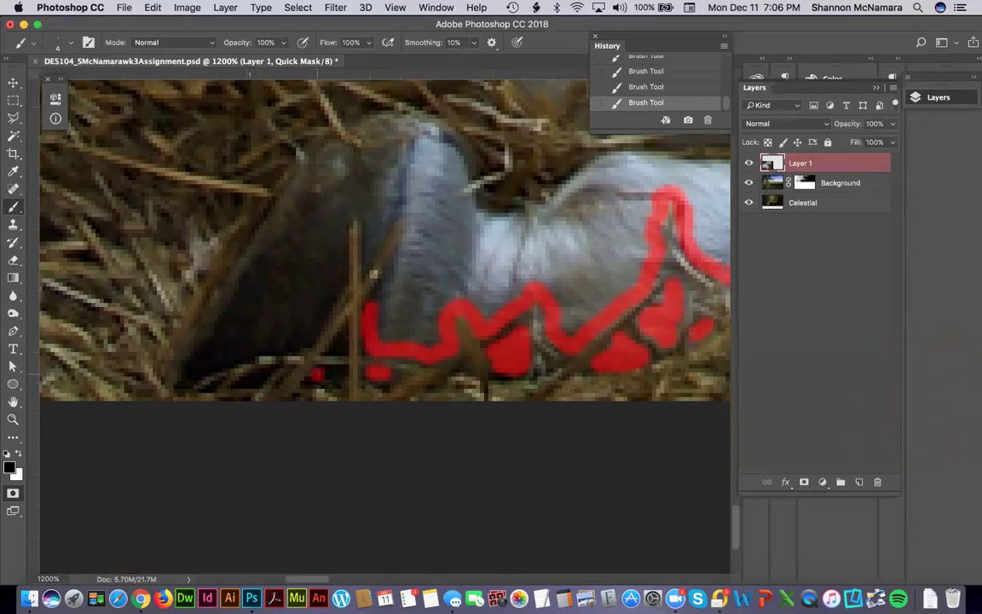
{"action": "left_click", "coordinate": [329, 376]}
{"action": "left_click_drag", "start_coordinate": [340, 351], "coordinate": [344, 320]}
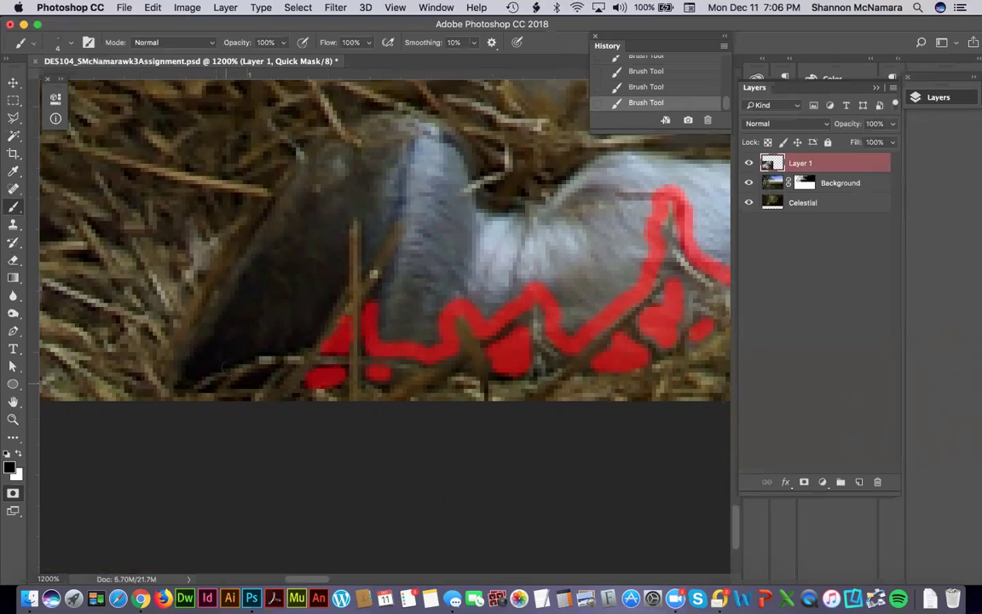
{"action": "mouse_move", "coordinate": [176, 382]}
{"action": "left_mouse_down"}
{"action": "mouse_move", "coordinate": [183, 346]}
{"action": "mouse_move", "coordinate": [333, 145]}
{"action": "mouse_move", "coordinate": [345, 156]}
{"action": "mouse_move", "coordinate": [365, 148]}
{"action": "mouse_move", "coordinate": [362, 128]}
{"action": "mouse_move", "coordinate": [378, 113]}
{"action": "mouse_move", "coordinate": [407, 120]}
{"action": "mouse_move", "coordinate": [451, 158]}
{"action": "mouse_move", "coordinate": [510, 224]}
{"action": "left_mouse_up"}
{"action": "left_click_drag", "start_coordinate": [171, 377], "coordinate": [239, 352]}
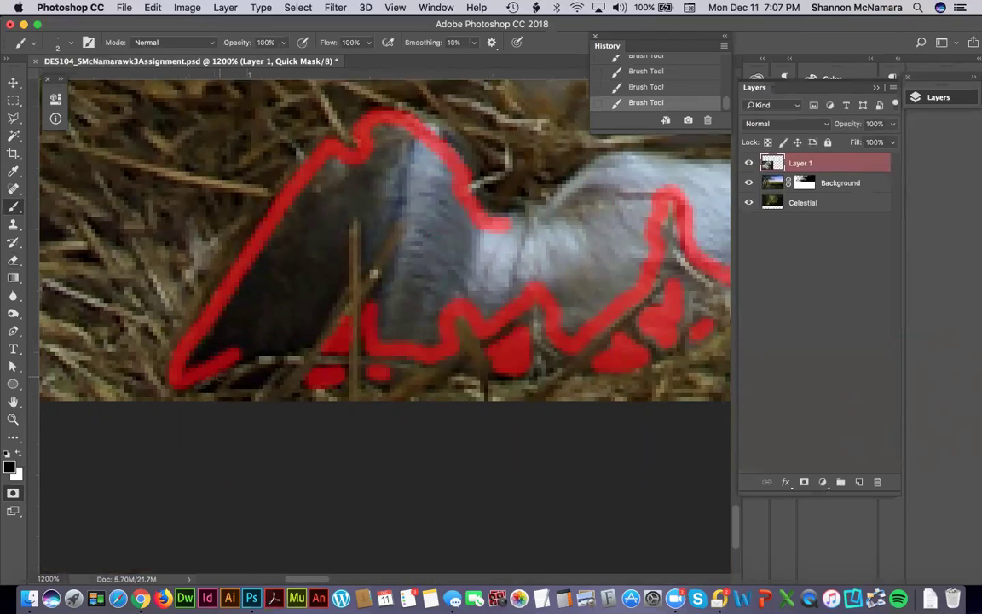
{"action": "mouse_move", "coordinate": [183, 378]}
{"action": "left_mouse_down"}
{"action": "mouse_move", "coordinate": [271, 371]}
{"action": "mouse_move", "coordinate": [260, 375]}
{"action": "mouse_move", "coordinate": [248, 354]}
{"action": "mouse_move", "coordinate": [258, 349]}
{"action": "mouse_move", "coordinate": [300, 349]}
{"action": "mouse_move", "coordinate": [345, 281]}
{"action": "mouse_move", "coordinate": [348, 217]}
{"action": "mouse_move", "coordinate": [364, 217]}
{"action": "mouse_move", "coordinate": [375, 249]}
{"action": "left_mouse_up"}
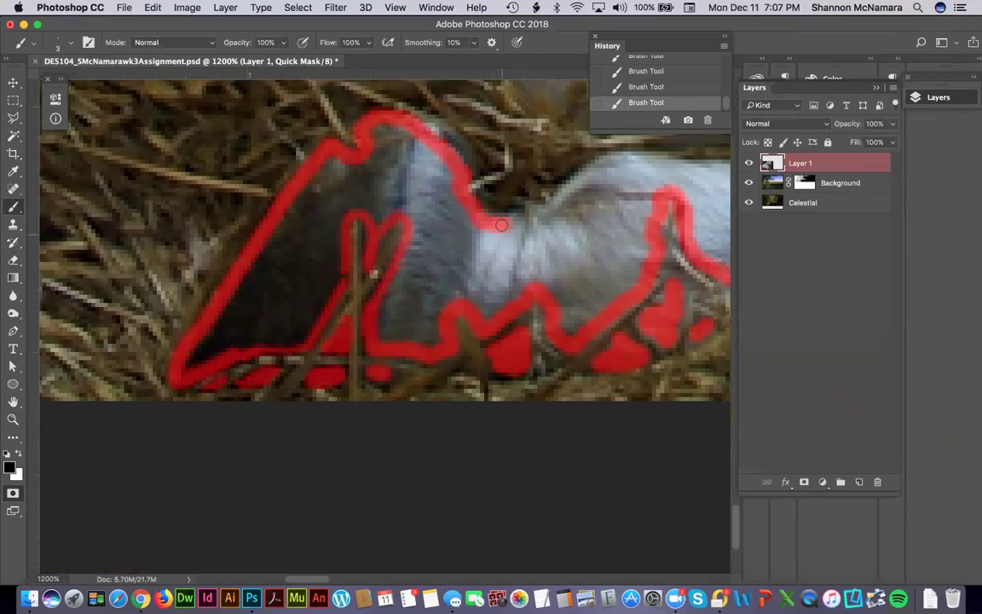
Trace the top edge of the leg, filling gaps and covering the small twigs.
{"action": "left_click_drag", "start_coordinate": [485, 224], "coordinate": [594, 165]}
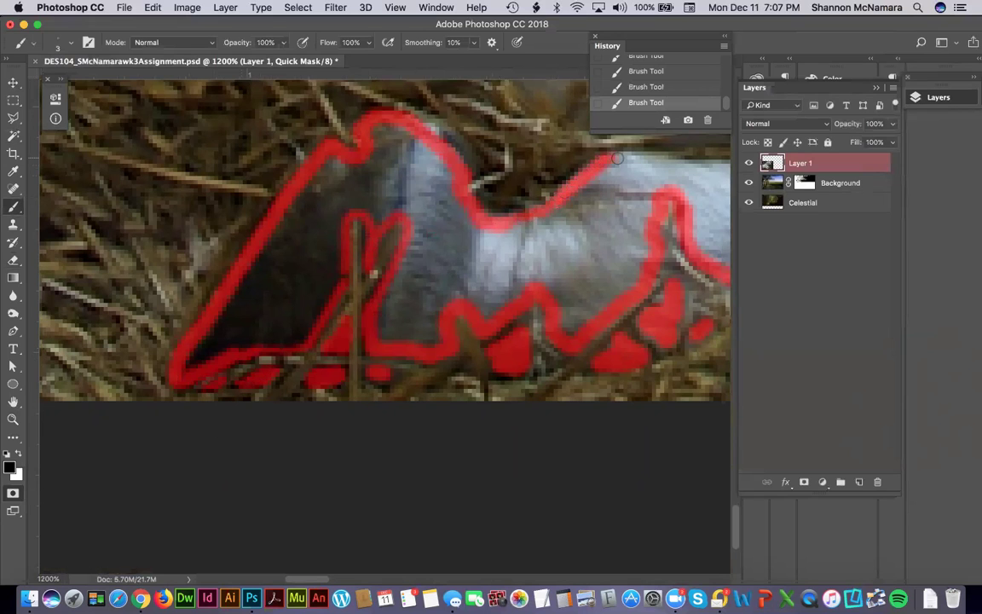
{"action": "left_click_drag", "start_coordinate": [565, 268], "coordinate": [351, 295]}
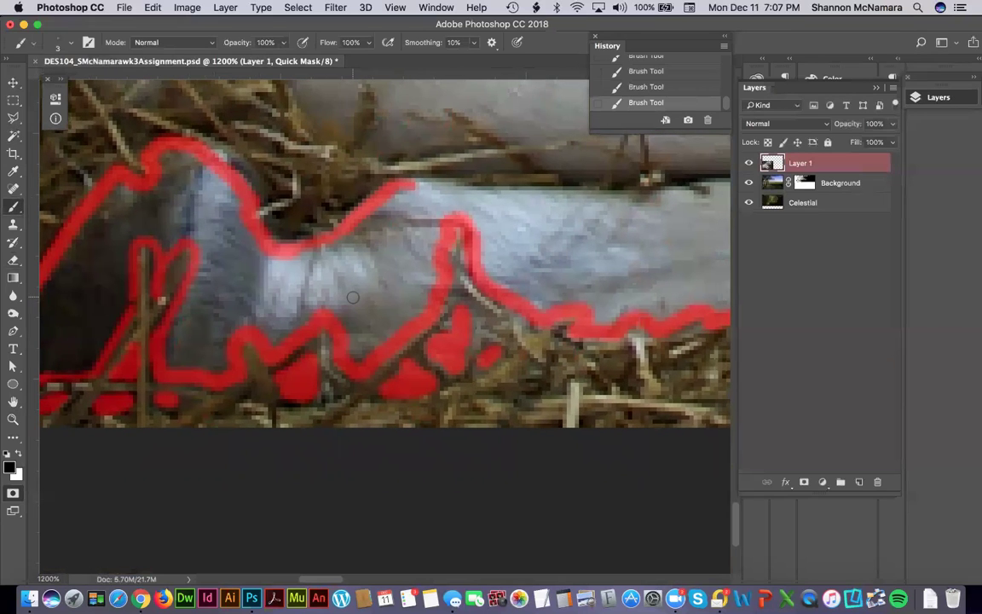
{"action": "left_click_drag", "start_coordinate": [415, 182], "coordinate": [550, 177]}
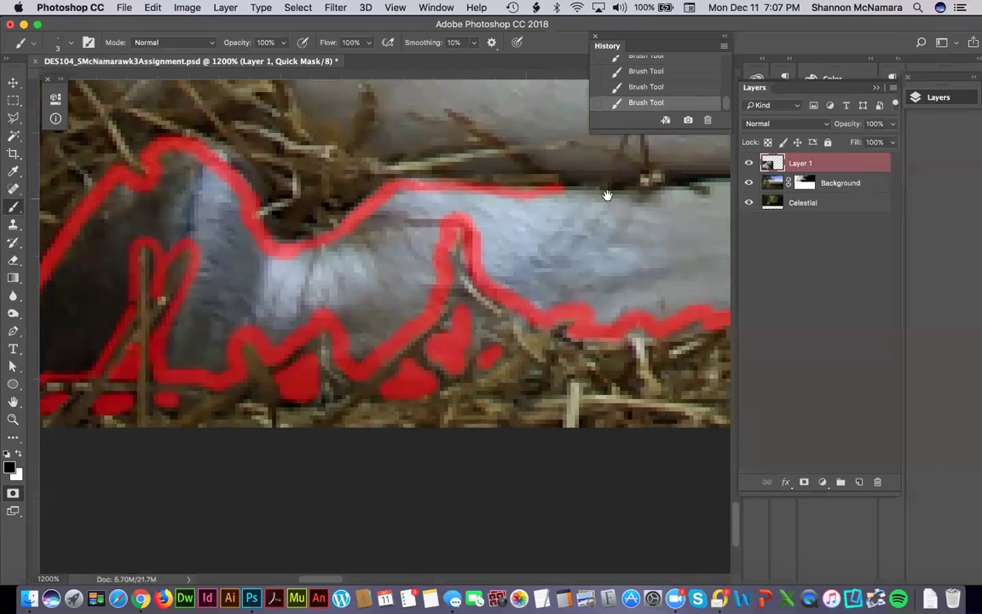
{"action": "left_click_drag", "start_coordinate": [607, 195], "coordinate": [411, 254]}
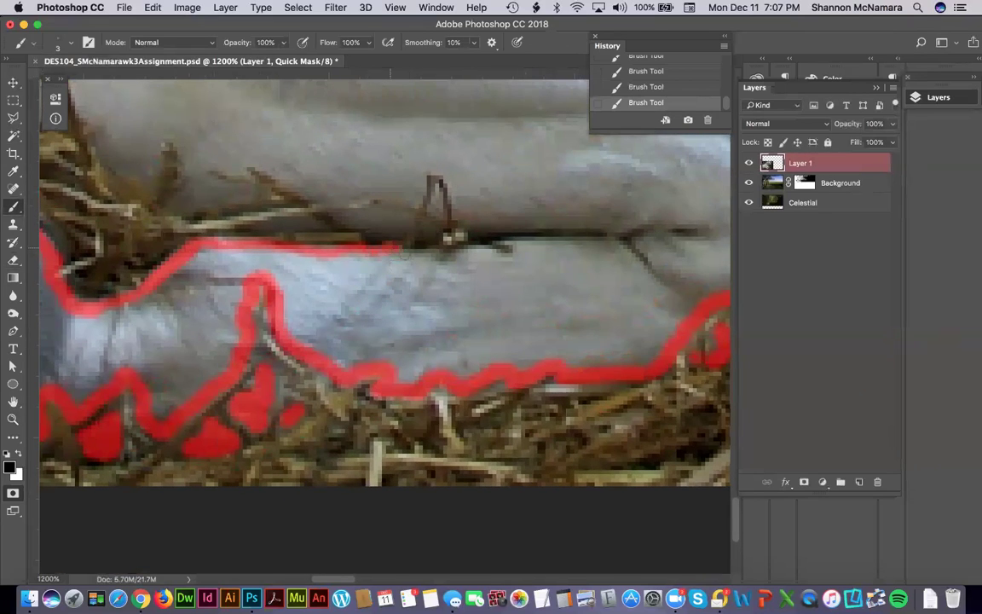
{"action": "left_click", "coordinate": [426, 238]}
{"action": "left_click_drag", "start_coordinate": [351, 218], "coordinate": [397, 219]}
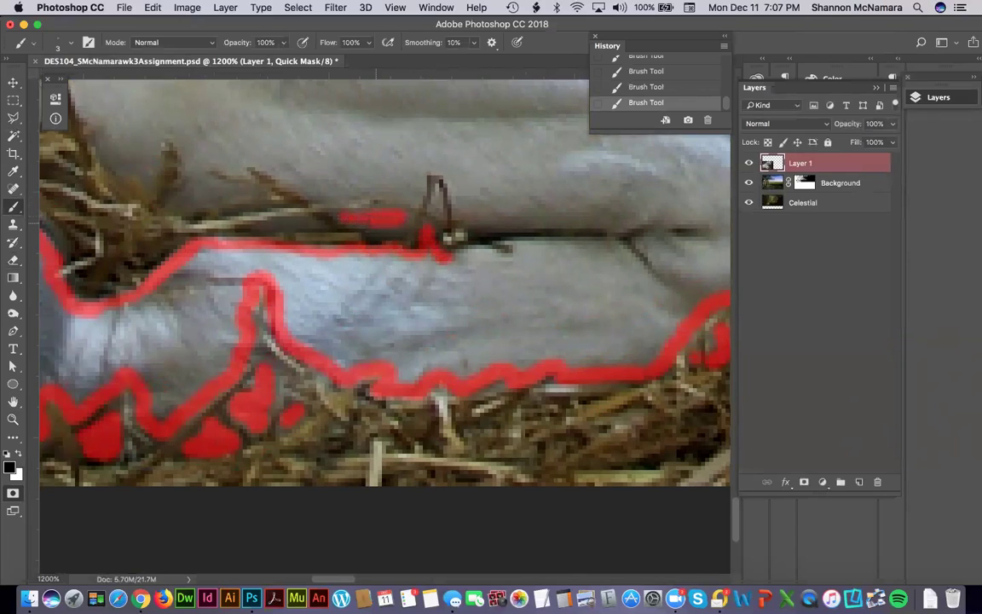
{"action": "left_click_drag", "start_coordinate": [258, 223], "coordinate": [310, 223]}
{"action": "mouse_move", "coordinate": [437, 181]}
{"action": "left_mouse_down"}
{"action": "mouse_move", "coordinate": [474, 229]}
{"action": "mouse_move", "coordinate": [460, 254]}
{"action": "mouse_move", "coordinate": [512, 248]}
{"action": "left_mouse_up"}
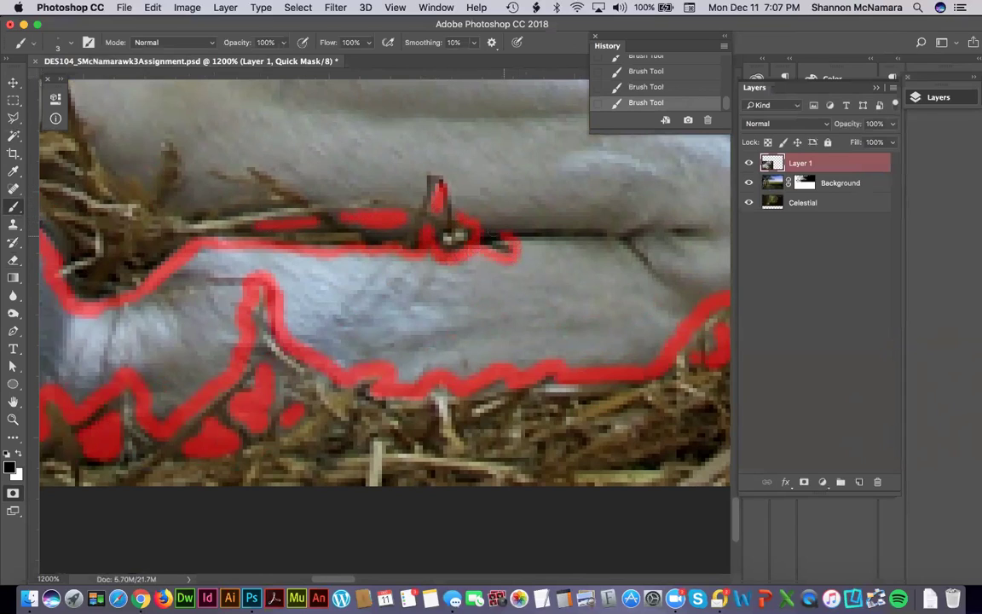
Mask along the straw stalks over the leg, tracing up the twig edge.
{"action": "left_click_drag", "start_coordinate": [589, 246], "coordinate": [410, 271]}
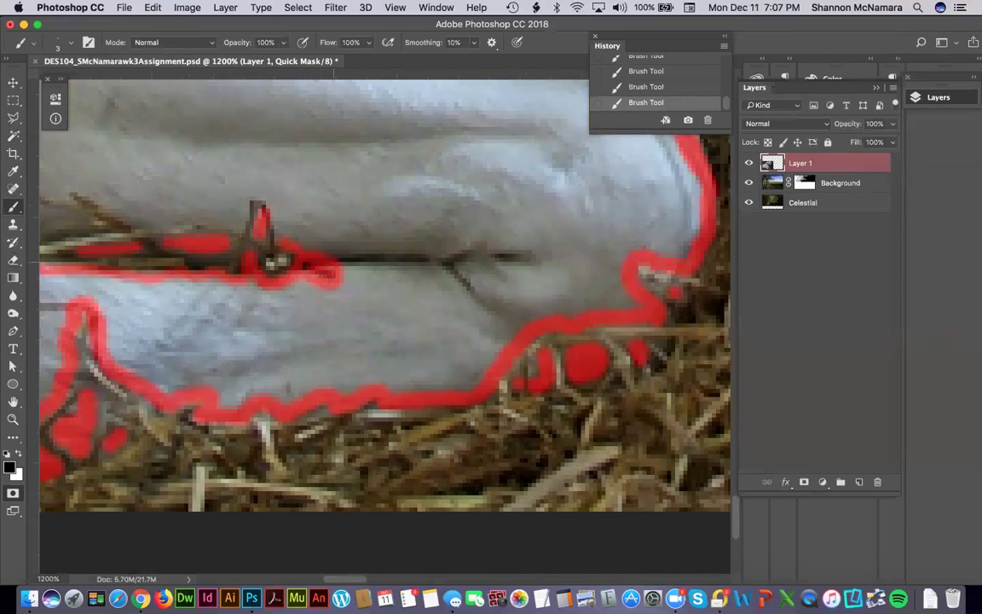
{"action": "left_click_drag", "start_coordinate": [257, 208], "coordinate": [253, 194]}
{"action": "left_click_drag", "start_coordinate": [193, 225], "coordinate": [479, 284]}
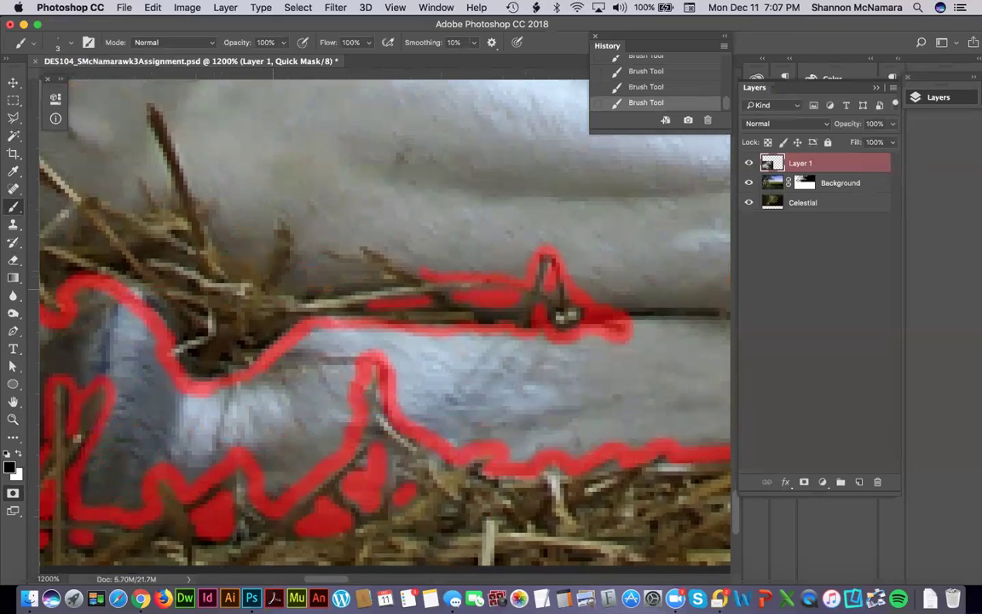
{"action": "mouse_move", "coordinate": [358, 234]}
{"action": "left_mouse_down"}
{"action": "mouse_move", "coordinate": [426, 274]}
{"action": "mouse_move", "coordinate": [358, 228]}
{"action": "mouse_move", "coordinate": [367, 233]}
{"action": "mouse_move", "coordinate": [352, 253]}
{"action": "mouse_move", "coordinate": [342, 244]}
{"action": "mouse_move", "coordinate": [318, 257]}
{"action": "mouse_move", "coordinate": [349, 269]}
{"action": "mouse_move", "coordinate": [293, 283]}
{"action": "mouse_move", "coordinate": [330, 266]}
{"action": "mouse_move", "coordinate": [298, 270]}
{"action": "mouse_move", "coordinate": [281, 213]}
{"action": "mouse_move", "coordinate": [269, 224]}
{"action": "mouse_move", "coordinate": [263, 265]}
{"action": "mouse_move", "coordinate": [216, 228]}
{"action": "mouse_move", "coordinate": [205, 189]}
{"action": "left_mouse_up"}
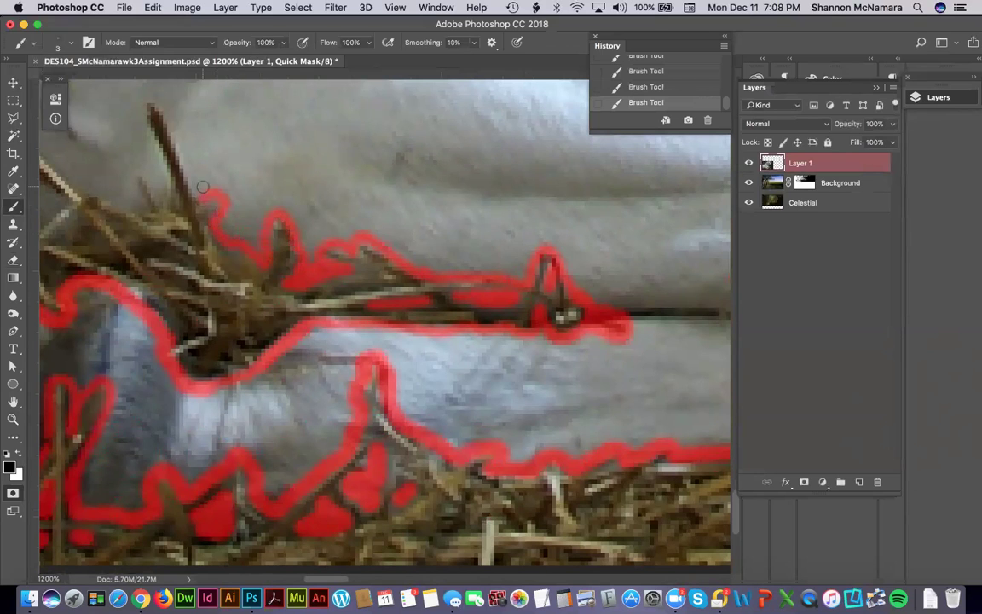
{"action": "scroll", "coordinate": [256, 243], "scroll_direction": "up", "scroll_amount": 3}
{"action": "scroll", "coordinate": [256, 243], "scroll_direction": "left", "scroll_amount": 2}
{"action": "mouse_move", "coordinate": [246, 249]}
{"action": "left_mouse_down"}
{"action": "mouse_move", "coordinate": [219, 190]}
{"action": "mouse_move", "coordinate": [207, 196]}
{"action": "mouse_move", "coordinate": [234, 274]}
{"action": "mouse_move", "coordinate": [230, 266]}
{"action": "mouse_move", "coordinate": [224, 289]}
{"action": "mouse_move", "coordinate": [203, 261]}
{"action": "mouse_move", "coordinate": [194, 275]}
{"action": "mouse_move", "coordinate": [206, 301]}
{"action": "mouse_move", "coordinate": [148, 276]}
{"action": "mouse_move", "coordinate": [364, 299]}
{"action": "left_mouse_up"}
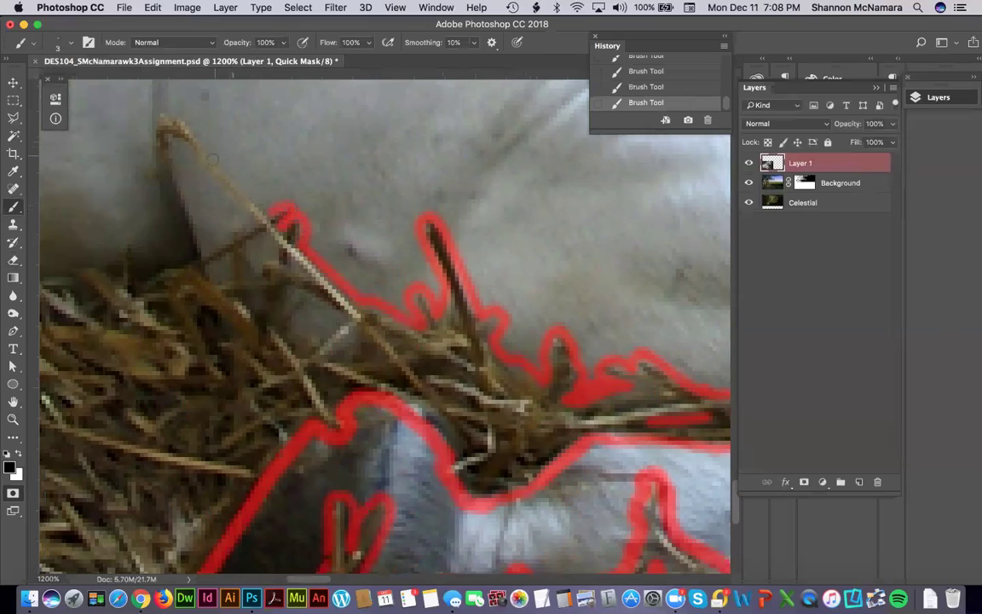
Extend the red Quick Mask outline leftward along the straw tips on top of the nest.
{"action": "mouse_move", "coordinate": [214, 151]}
{"action": "left_mouse_down"}
{"action": "mouse_move", "coordinate": [185, 117]}
{"action": "mouse_move", "coordinate": [164, 111]}
{"action": "mouse_move", "coordinate": [147, 177]}
{"action": "left_mouse_up"}
{"action": "mouse_move", "coordinate": [194, 254]}
{"action": "left_mouse_down"}
{"action": "mouse_move", "coordinate": [162, 267]}
{"action": "mouse_move", "coordinate": [134, 255]}
{"action": "mouse_move", "coordinate": [128, 236]}
{"action": "mouse_move", "coordinate": [112, 256]}
{"action": "left_mouse_up"}
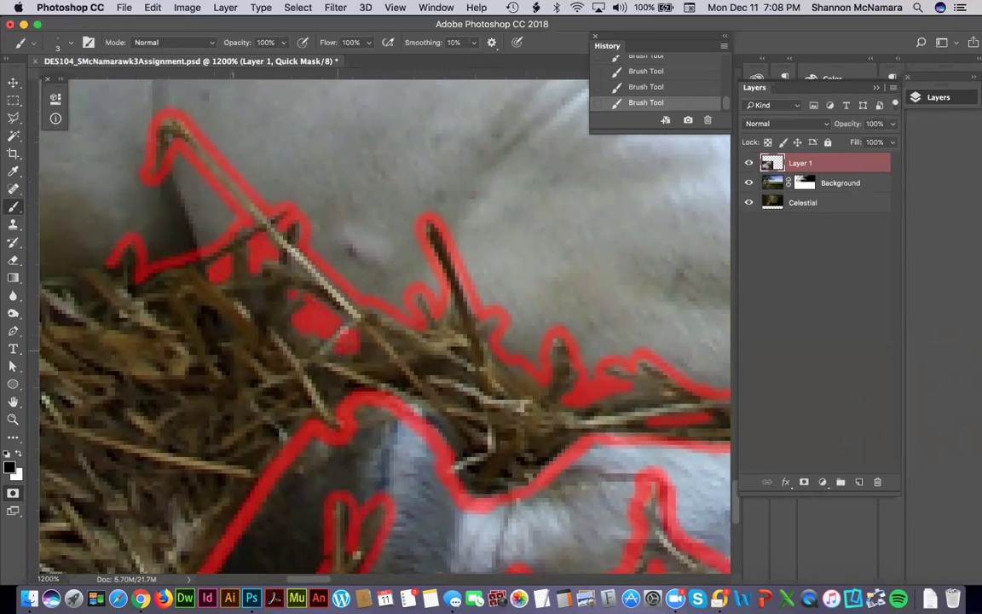
{"action": "left_click_drag", "start_coordinate": [219, 162], "coordinate": [533, 246]}
{"action": "mouse_move", "coordinate": [381, 317]}
{"action": "left_mouse_down"}
{"action": "mouse_move", "coordinate": [296, 325]}
{"action": "mouse_move", "coordinate": [281, 351]}
{"action": "left_mouse_up"}
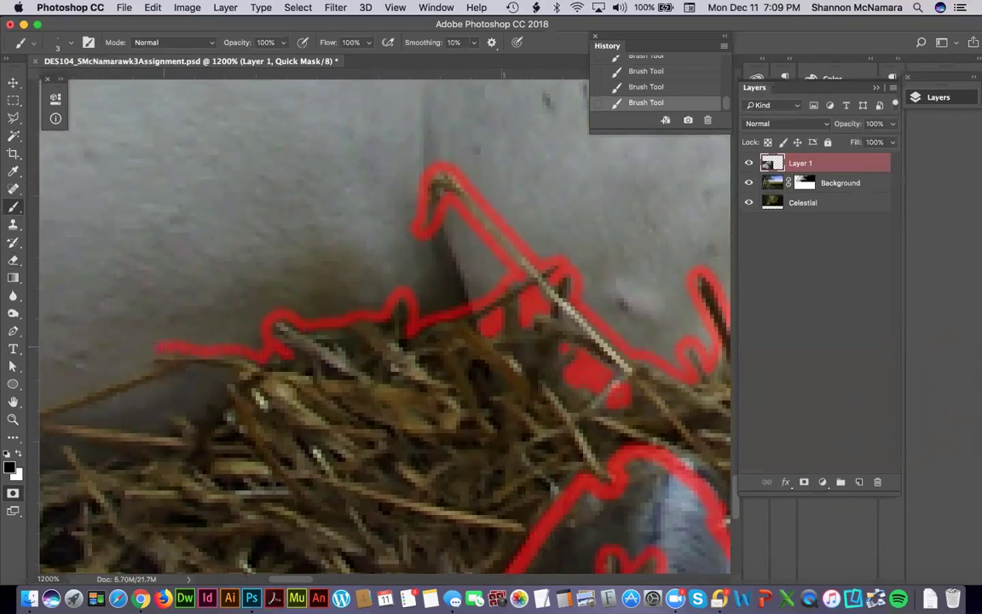
{"action": "left_click_drag", "start_coordinate": [147, 370], "coordinate": [397, 302]}
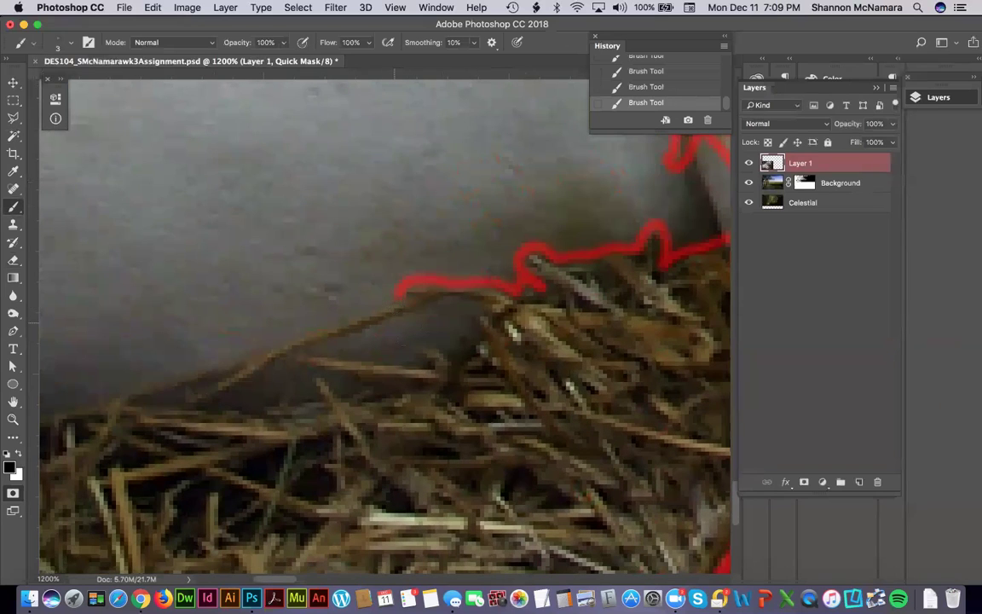
{"action": "mouse_move", "coordinate": [475, 321]}
{"action": "left_mouse_down"}
{"action": "mouse_move", "coordinate": [418, 315]}
{"action": "mouse_move", "coordinate": [454, 346]}
{"action": "left_mouse_up"}
{"action": "left_click_drag", "start_coordinate": [416, 355], "coordinate": [401, 322]}
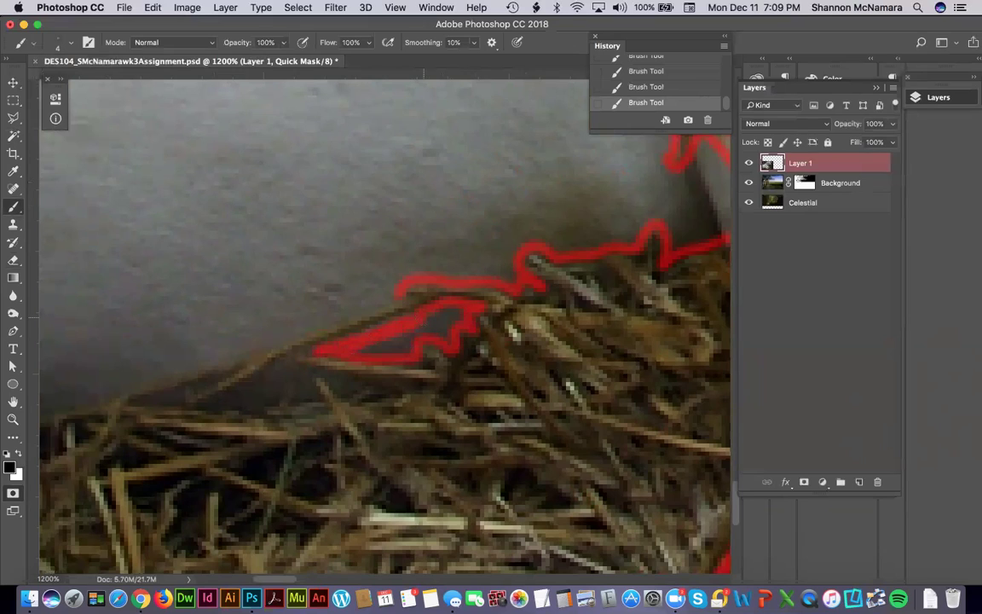
Fill the gaps inside the red triangle and lower-left shape beneath the outline.
{"action": "mouse_move", "coordinate": [439, 318]}
{"action": "left_mouse_down"}
{"action": "mouse_move", "coordinate": [453, 309]}
{"action": "mouse_move", "coordinate": [450, 321]}
{"action": "left_mouse_up"}
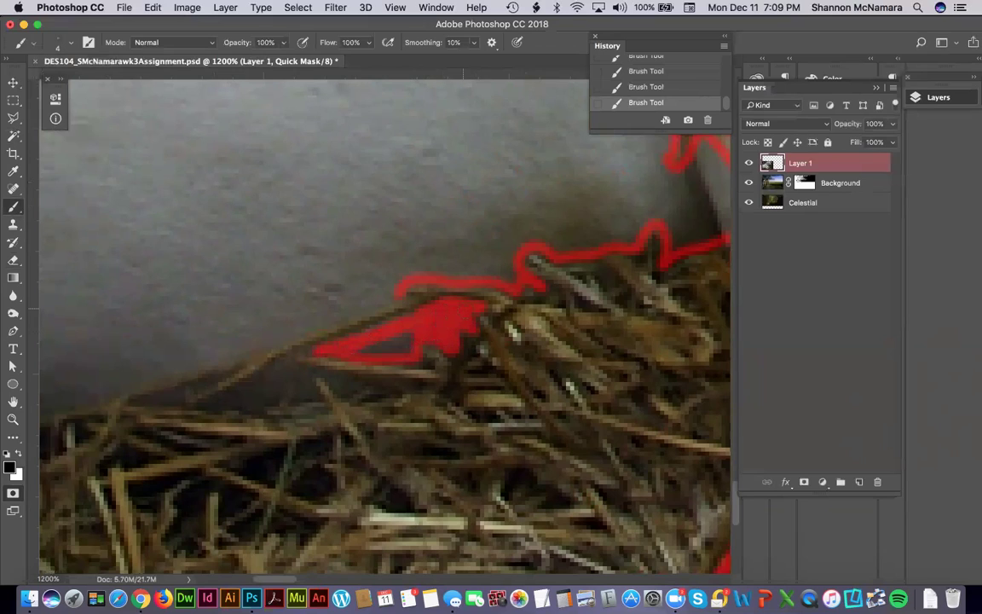
{"action": "left_click_drag", "start_coordinate": [369, 350], "coordinate": [407, 341]}
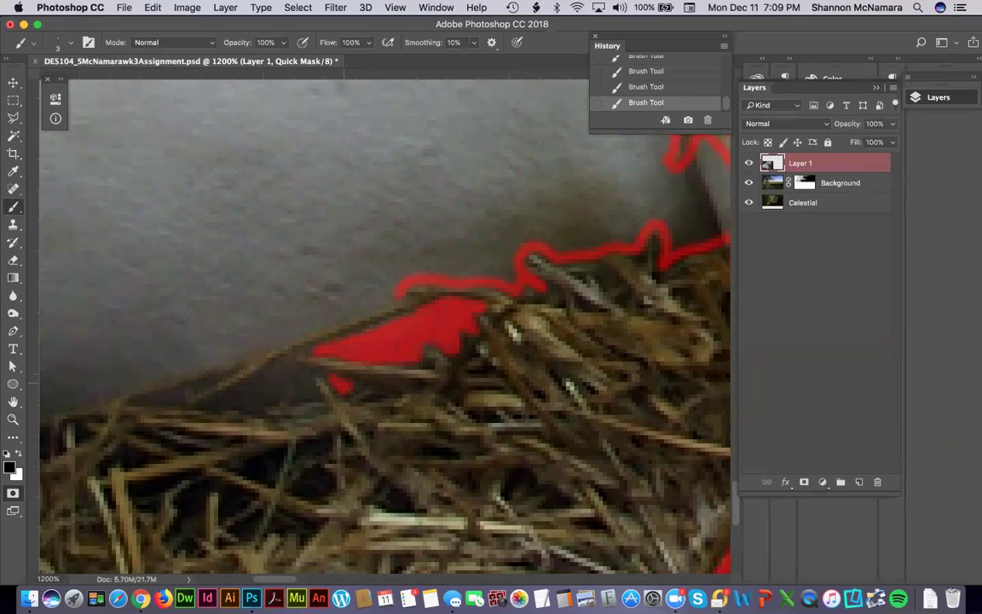
{"action": "mouse_move", "coordinate": [324, 384]}
{"action": "left_mouse_down"}
{"action": "mouse_move", "coordinate": [294, 370]}
{"action": "mouse_move", "coordinate": [280, 365]}
{"action": "mouse_move", "coordinate": [209, 402]}
{"action": "left_mouse_up"}
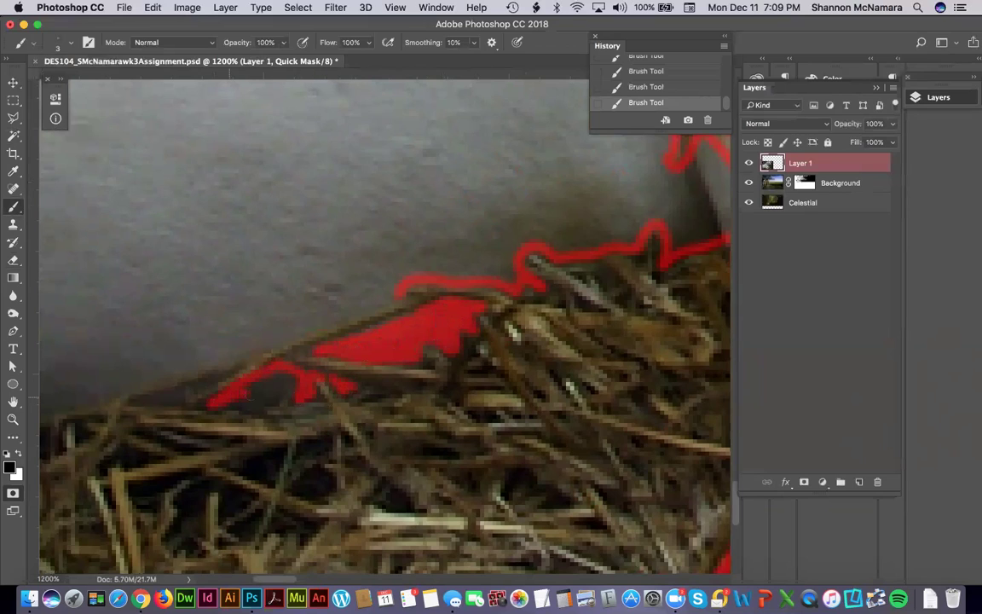
{"action": "mouse_move", "coordinate": [269, 397]}
{"action": "left_mouse_down"}
{"action": "mouse_move", "coordinate": [292, 388]}
{"action": "mouse_move", "coordinate": [281, 380]}
{"action": "left_mouse_up"}
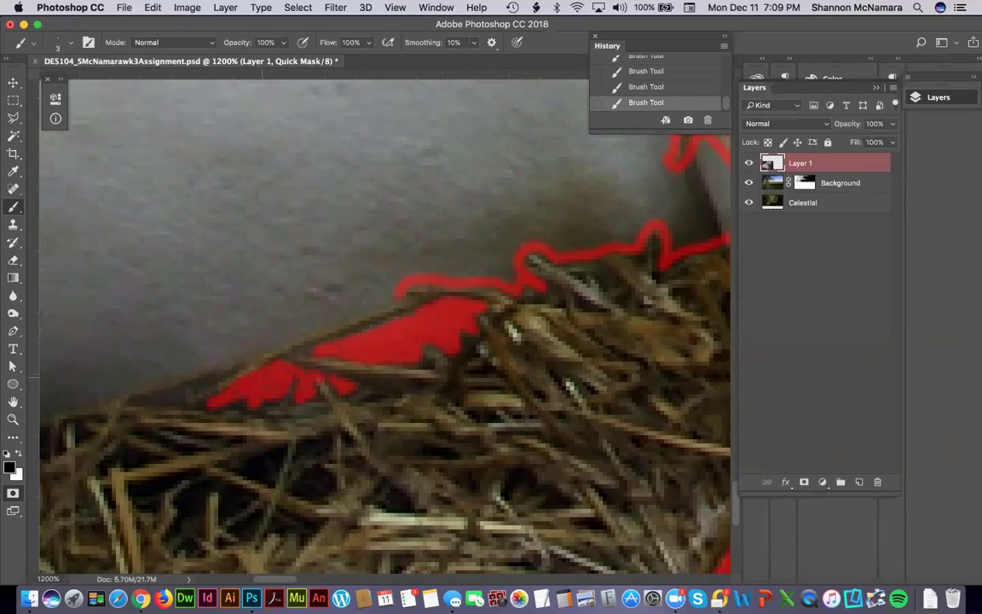
{"action": "left_click_drag", "start_coordinate": [196, 389], "coordinate": [143, 399]}
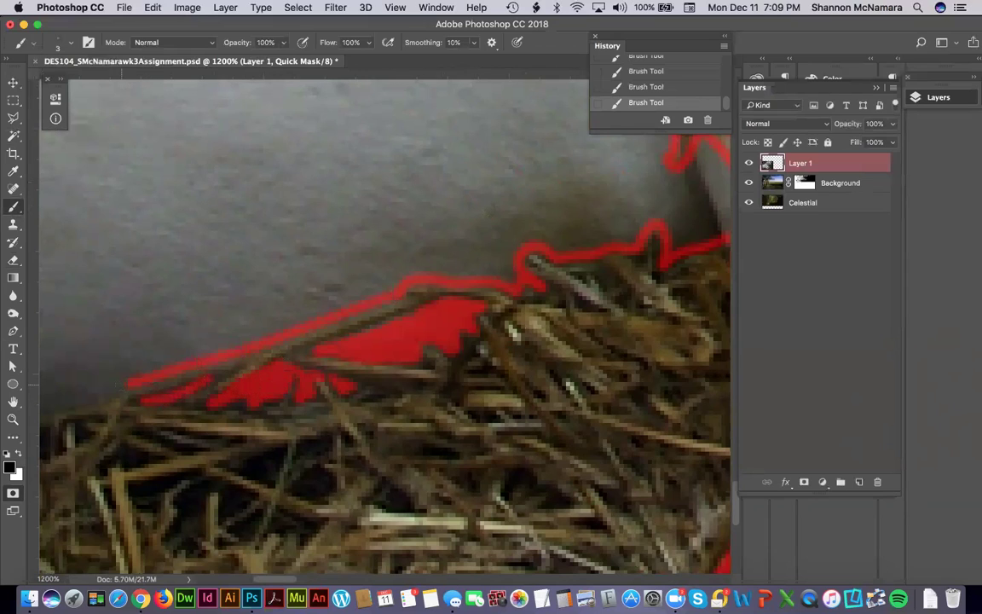
Continue tracing the nest's upper edge to the image's left edge, looping around the last stalk.
{"action": "scroll", "coordinate": [279, 322], "scroll_direction": "left", "scroll_amount": 10}
{"action": "scroll", "coordinate": [279, 322], "scroll_direction": "down", "scroll_amount": 3}
{"action": "mouse_move", "coordinate": [392, 304]}
{"action": "left_mouse_down"}
{"action": "mouse_move", "coordinate": [175, 350]}
{"action": "mouse_move", "coordinate": [148, 335]}
{"action": "mouse_move", "coordinate": [141, 352]}
{"action": "left_mouse_up"}
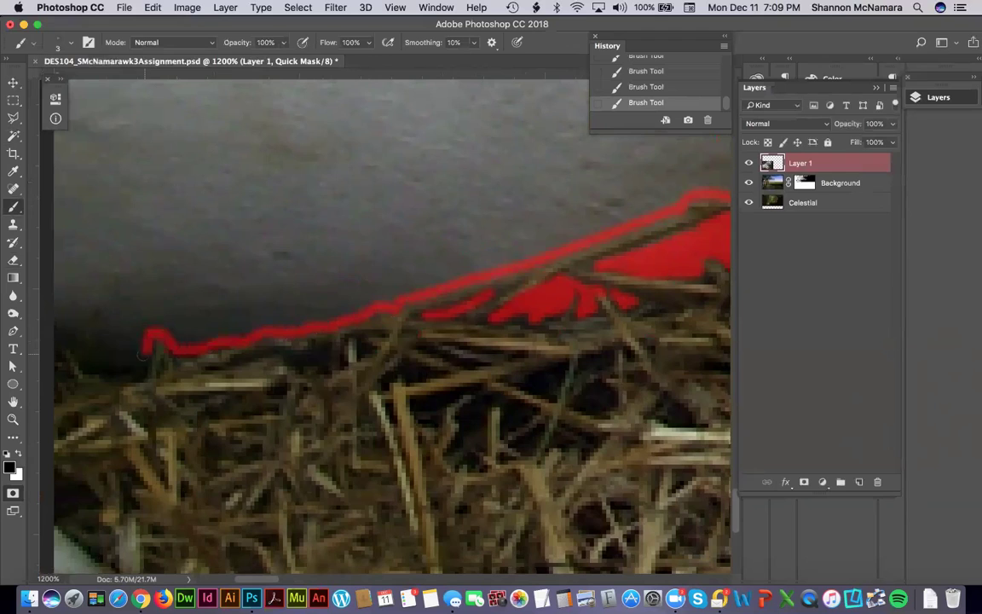
{"action": "scroll", "coordinate": [390, 287], "scroll_direction": "left", "scroll_amount": 10}
{"action": "scroll", "coordinate": [390, 287], "scroll_direction": "down", "scroll_amount": 3}
{"action": "mouse_move", "coordinate": [384, 294]}
{"action": "left_mouse_down"}
{"action": "mouse_move", "coordinate": [379, 312]}
{"action": "mouse_move", "coordinate": [362, 305]}
{"action": "mouse_move", "coordinate": [346, 259]}
{"action": "mouse_move", "coordinate": [335, 275]}
{"action": "mouse_move", "coordinate": [308, 260]}
{"action": "mouse_move", "coordinate": [298, 265]}
{"action": "mouse_move", "coordinate": [278, 243]}
{"action": "left_mouse_up"}
Paint a straight Quick Mask stroke down the horse's left edge, then fit the image on screen.
{"action": "scroll", "coordinate": [295, 228], "scroll_direction": "up", "scroll_amount": 15}
{"action": "scroll", "coordinate": [295, 227], "scroll_direction": "left", "scroll_amount": 2}
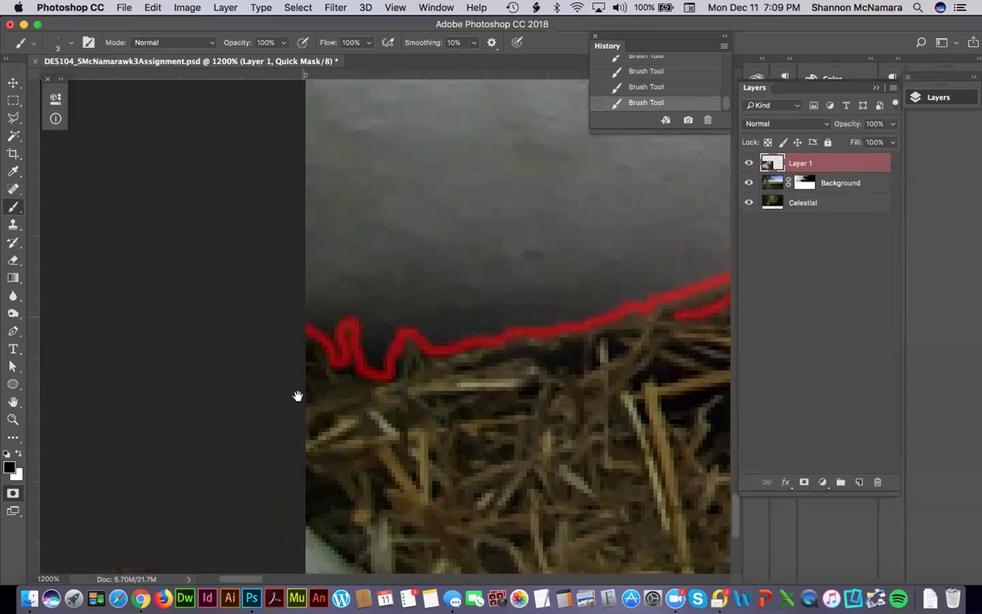
{"action": "scroll", "coordinate": [305, 357], "scroll_direction": "up", "scroll_amount": 15}
{"action": "scroll", "coordinate": [304, 357], "scroll_direction": "left", "scroll_amount": 3}
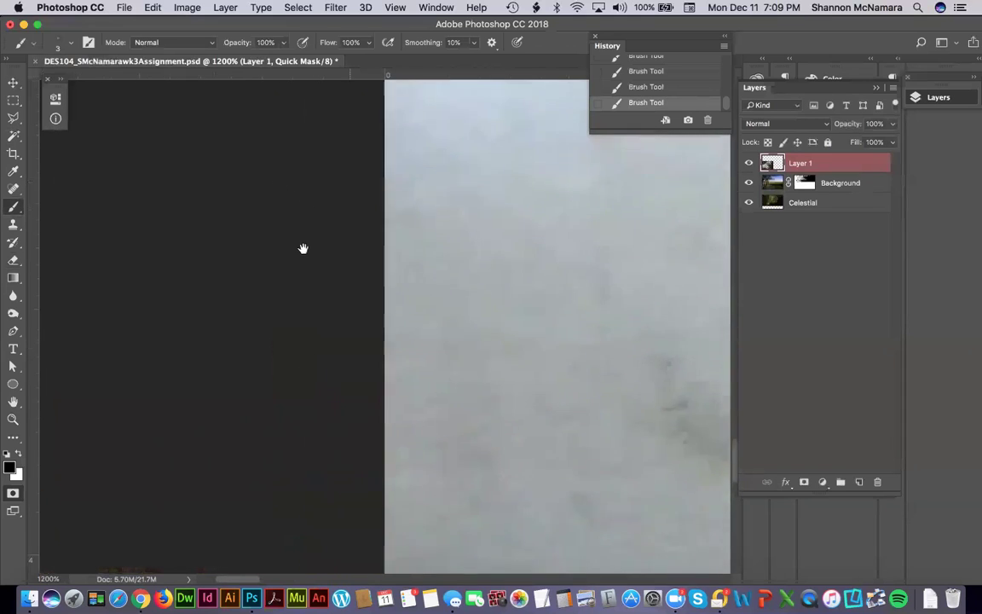
{"action": "scroll", "coordinate": [416, 322], "scroll_direction": "up", "scroll_amount": 2}
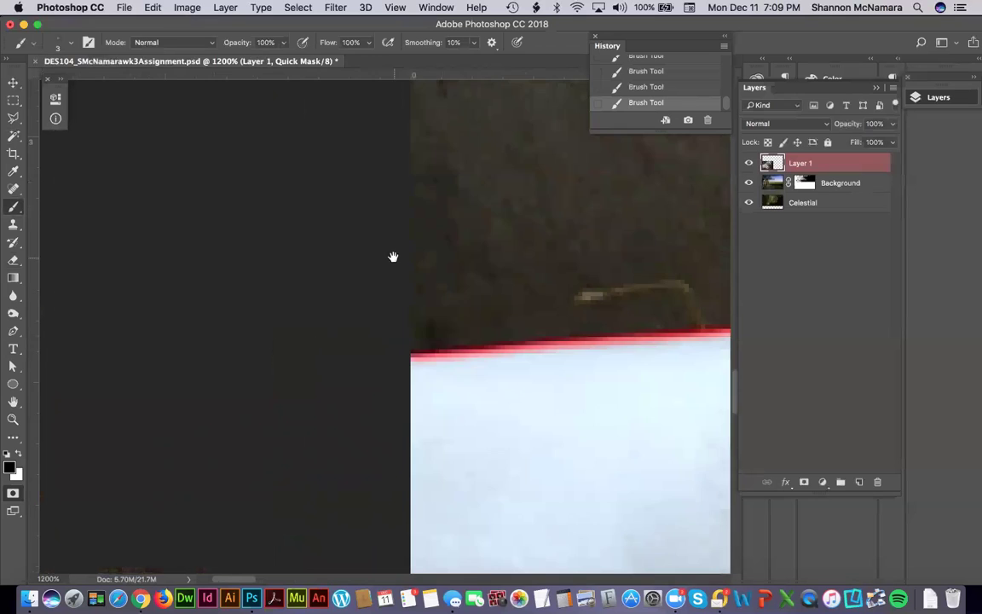
{"action": "scroll", "coordinate": [392, 256], "scroll_direction": "down", "scroll_amount": 3}
{"action": "left_click_drag", "start_coordinate": [395, 300], "coordinate": [396, 572]}
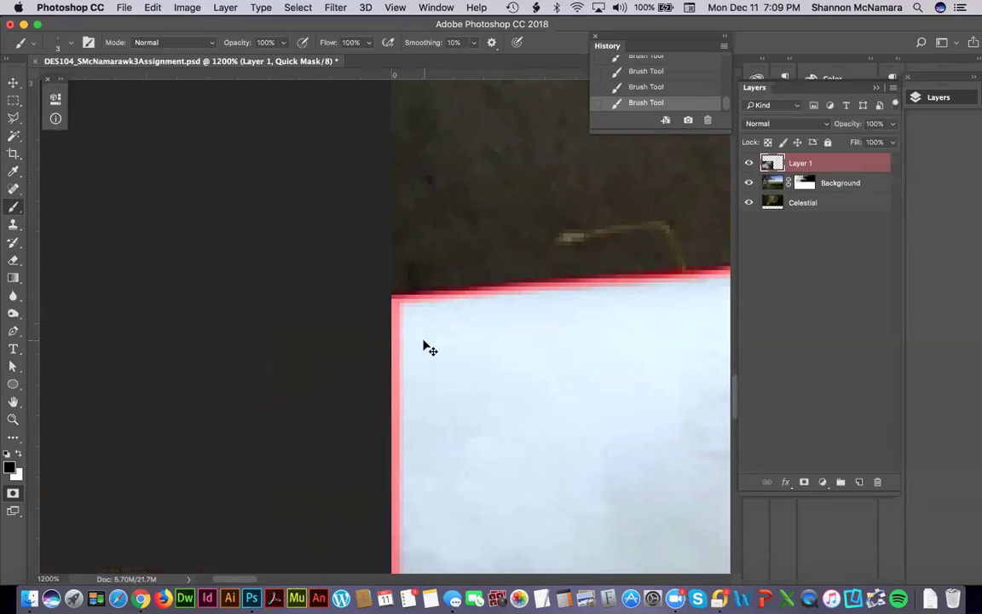
{"action": "key", "text": "super+0"}
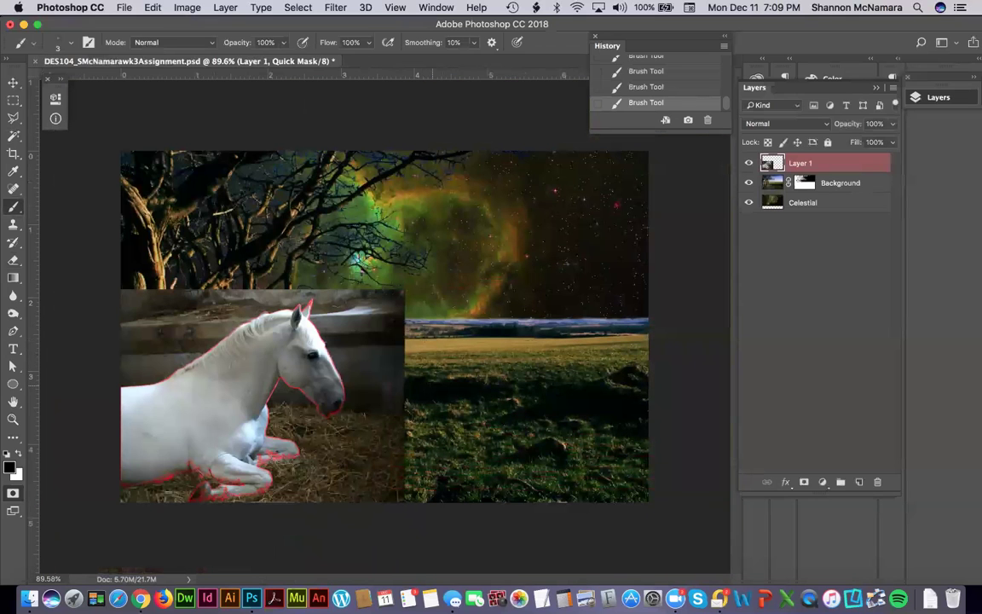
Select the white horse with the Magic Wand and expand the selection slightly.
{"action": "key", "text": "w"}
{"action": "left_click", "coordinate": [215, 404]}
{"action": "left_click", "coordinate": [332, 8]}
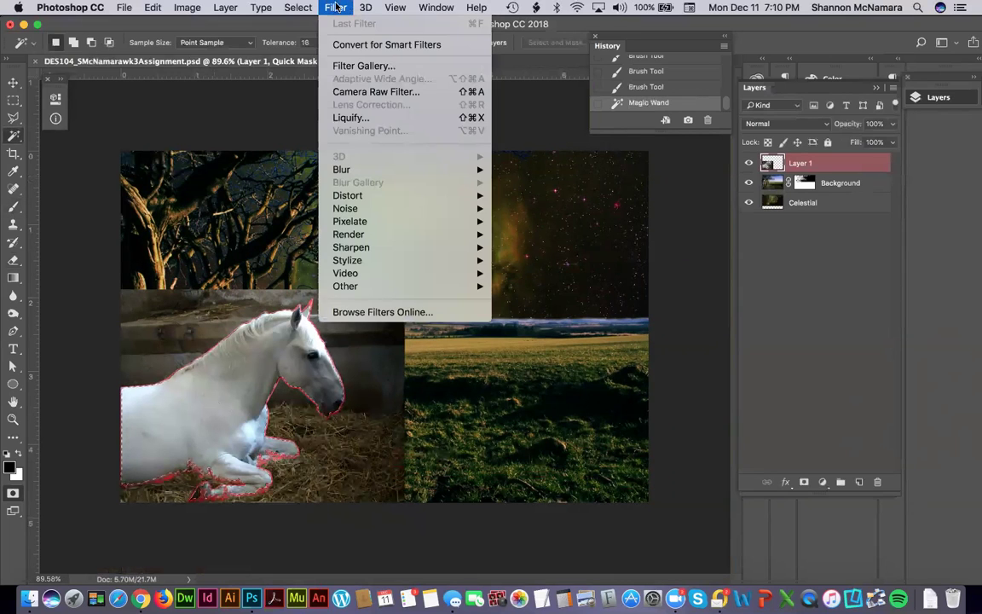
{"action": "mouse_move", "coordinate": [311, 6]}
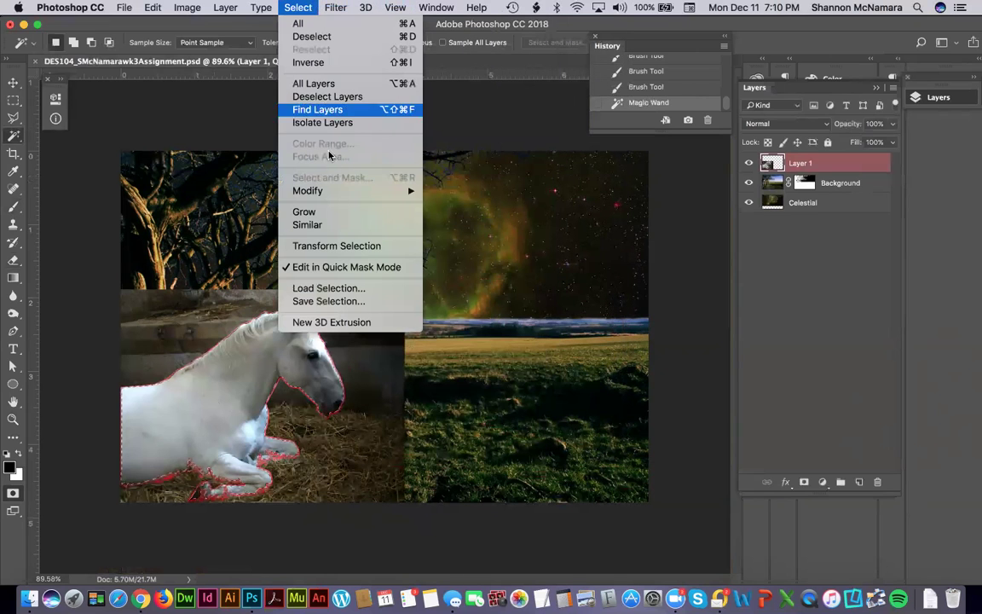
{"action": "mouse_move", "coordinate": [344, 191]}
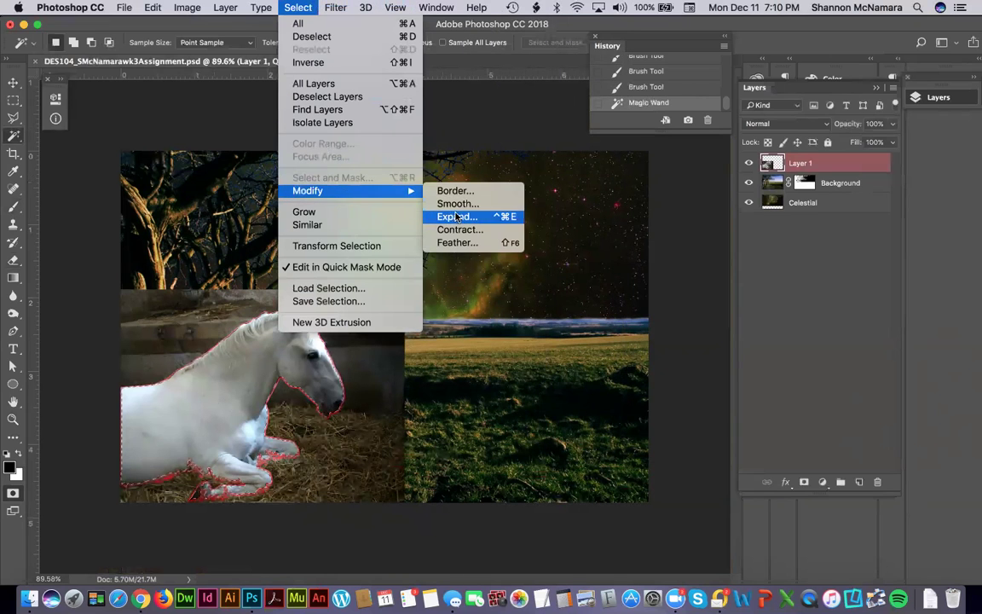
{"action": "left_click", "coordinate": [456, 215]}
{"action": "key", "text": "Return"}
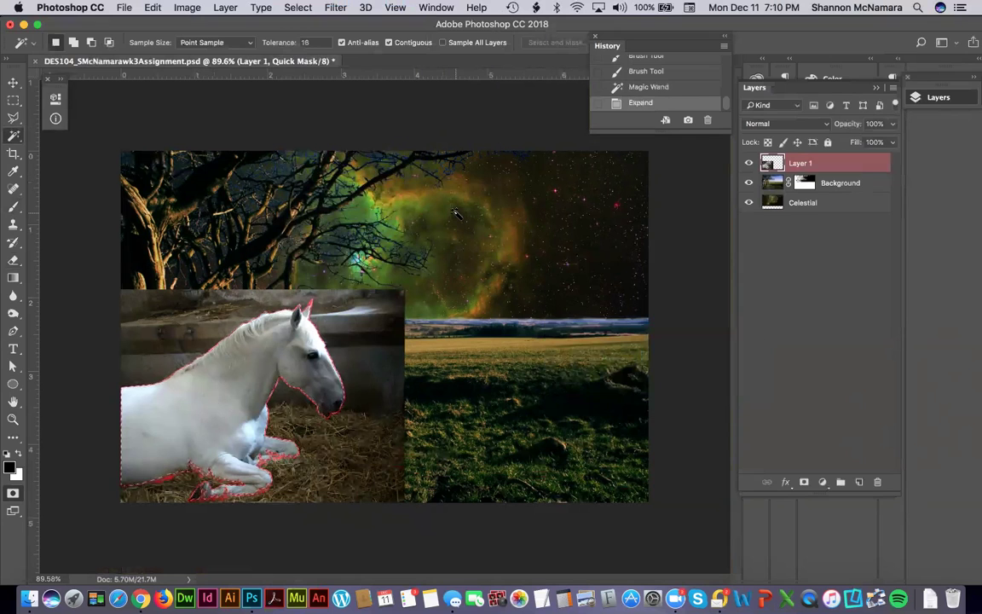
Fill the expanded horse selection with the Quick Mask colour at 100%, then deselect.
{"action": "left_click", "coordinate": [155, 8]}
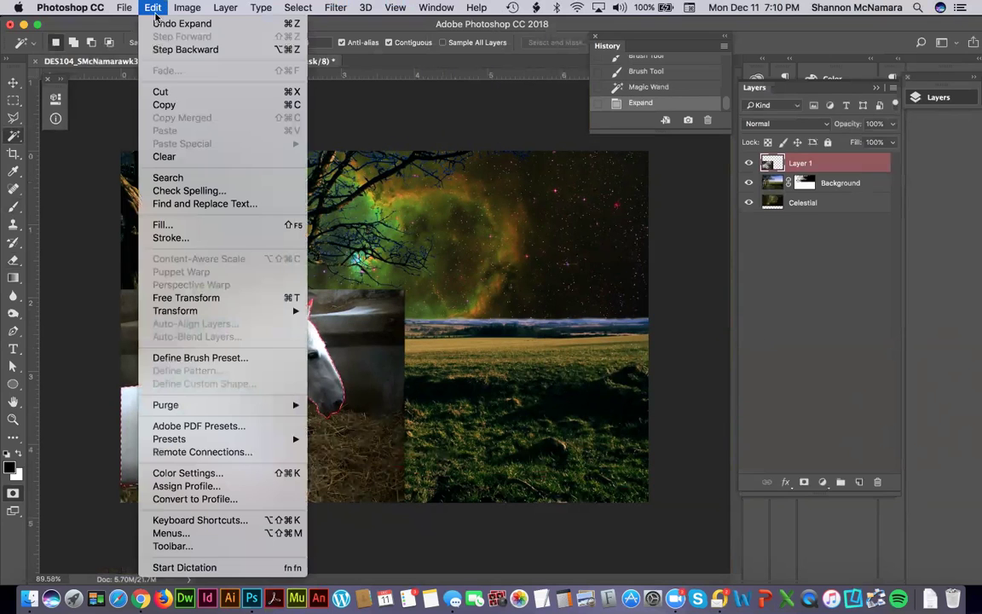
{"action": "left_click", "coordinate": [176, 226]}
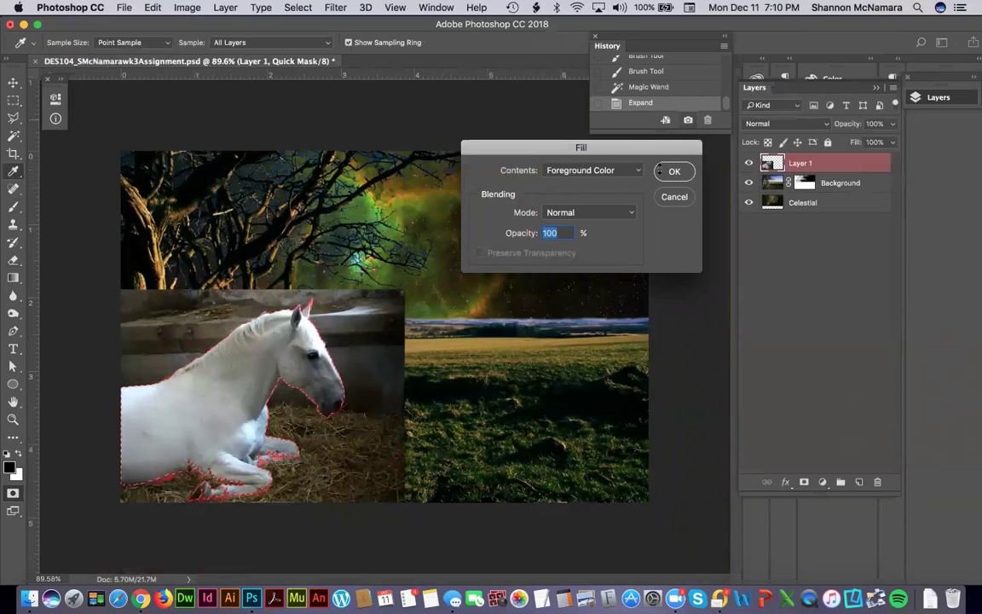
{"action": "left_click", "coordinate": [673, 172]}
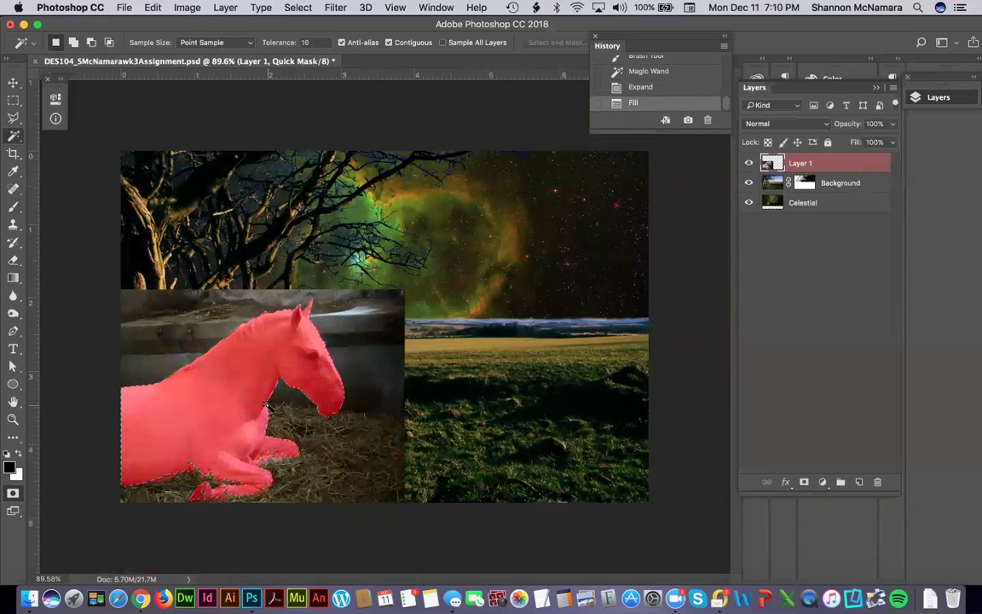
{"action": "left_click", "coordinate": [299, 7]}
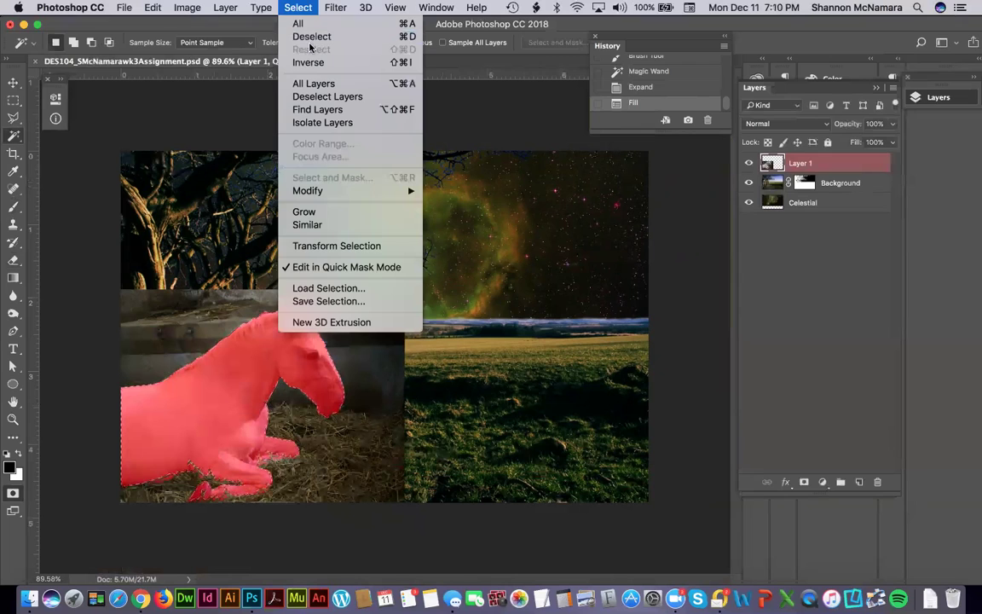
{"action": "left_click", "coordinate": [310, 38]}
{"action": "left_click", "coordinate": [13, 82]}
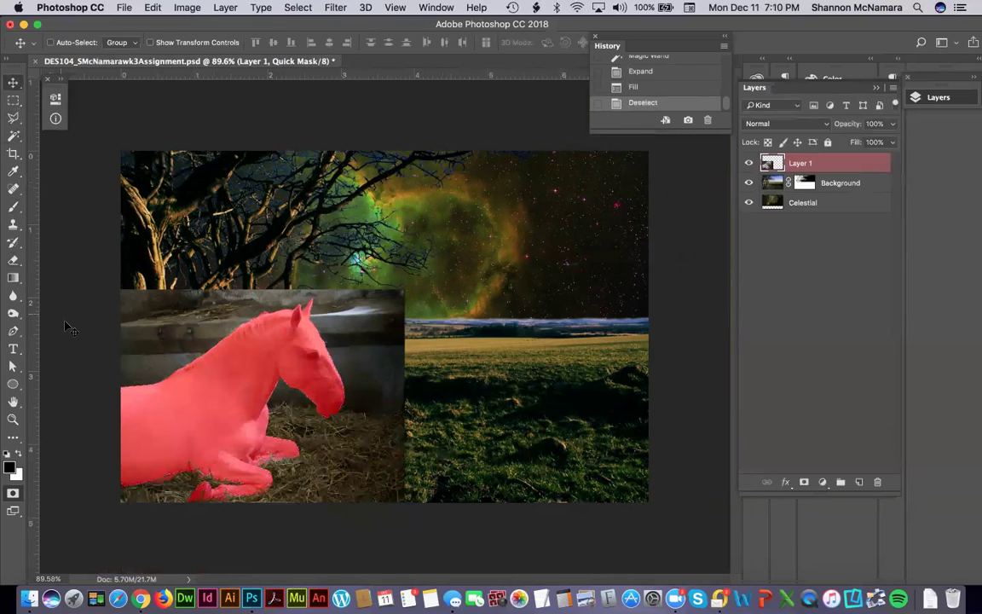
Zoom in to check the horse's mask edges, then leave Quick Mask to get a horse selection.
{"action": "key", "text": "z"}
{"action": "left_click_drag", "start_coordinate": [105, 461], "coordinate": [319, 511]}
{"action": "left_click_drag", "start_coordinate": [448, 311], "coordinate": [320, 386]}
{"action": "scroll", "coordinate": [453, 261], "scroll_direction": "up", "scroll_amount": 5}
{"action": "scroll", "coordinate": [453, 261], "scroll_direction": "right", "scroll_amount": 5}
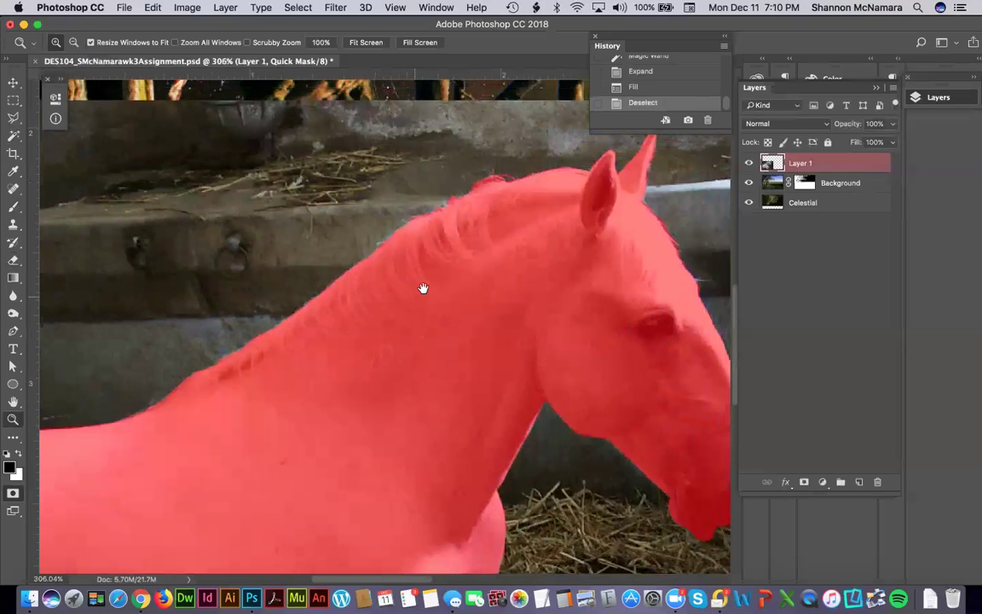
{"action": "scroll", "coordinate": [497, 262], "scroll_direction": "down", "scroll_amount": 5}
{"action": "scroll", "coordinate": [497, 262], "scroll_direction": "right", "scroll_amount": 6}
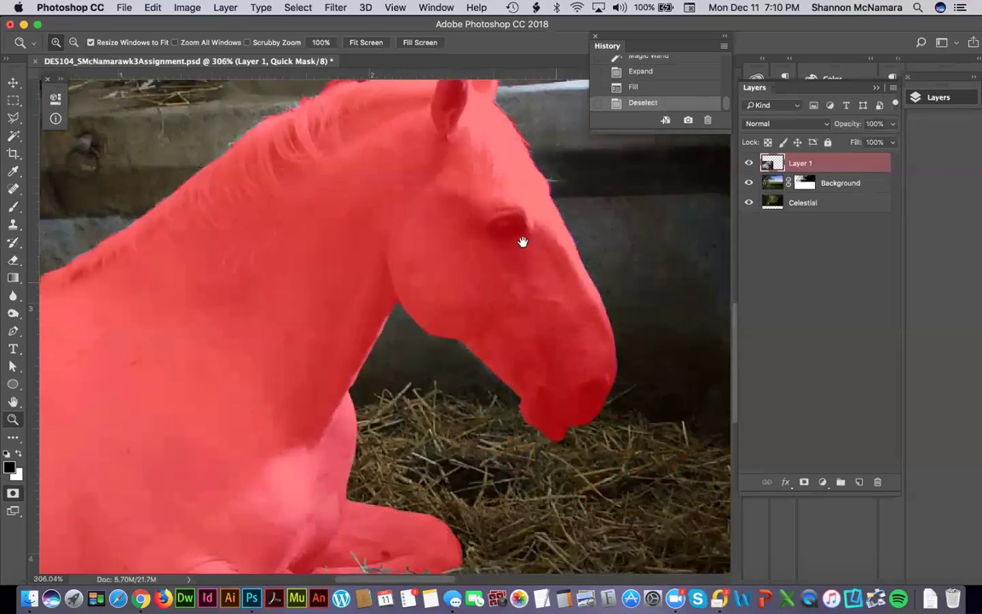
{"action": "scroll", "coordinate": [470, 220], "scroll_direction": "down", "scroll_amount": 2}
{"action": "scroll", "coordinate": [471, 220], "scroll_direction": "right", "scroll_amount": 4}
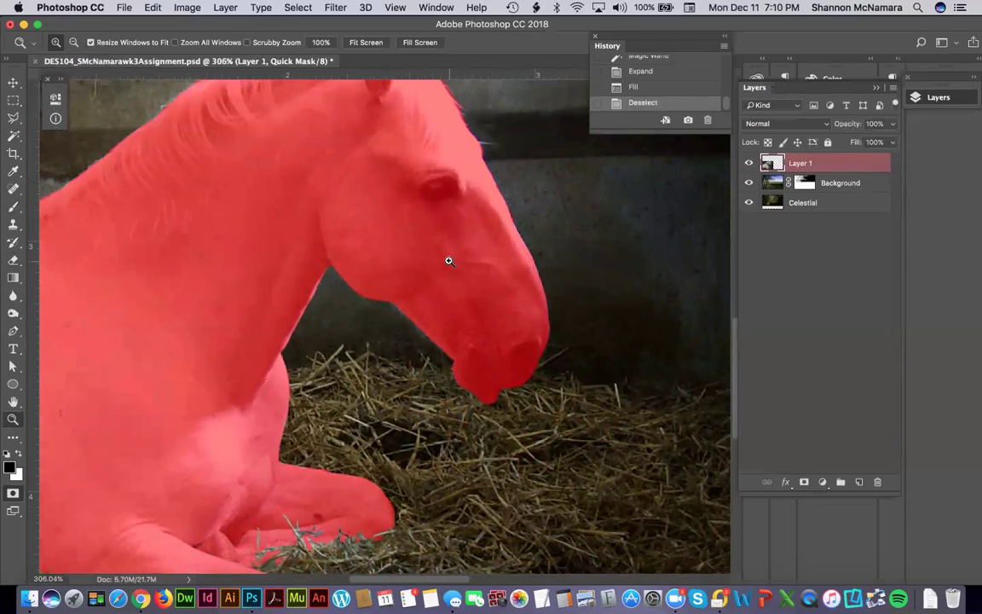
{"action": "key", "text": "q"}
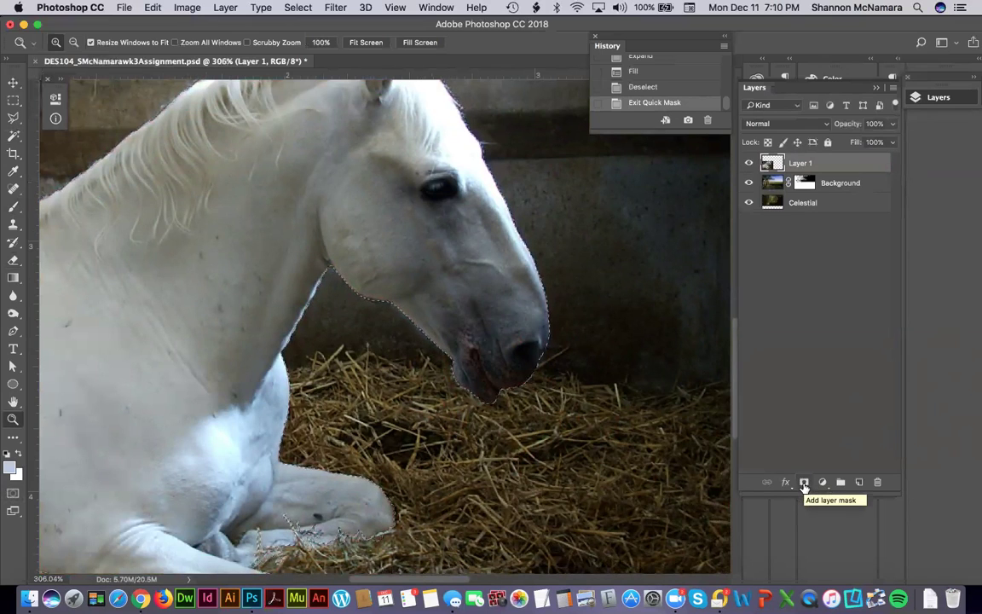
Undo the wrong mask, invert the selection and add a layer mask to Layer 1 keeping only the horse.
{"action": "left_click", "coordinate": [804, 482]}
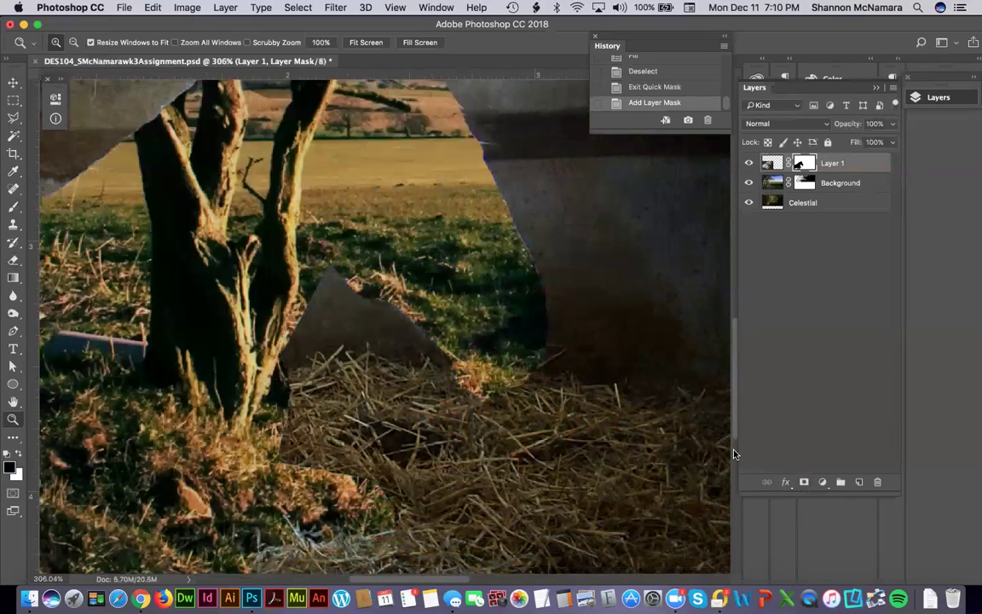
{"action": "key", "text": "super+z"}
{"action": "key", "text": "super+shift+i"}
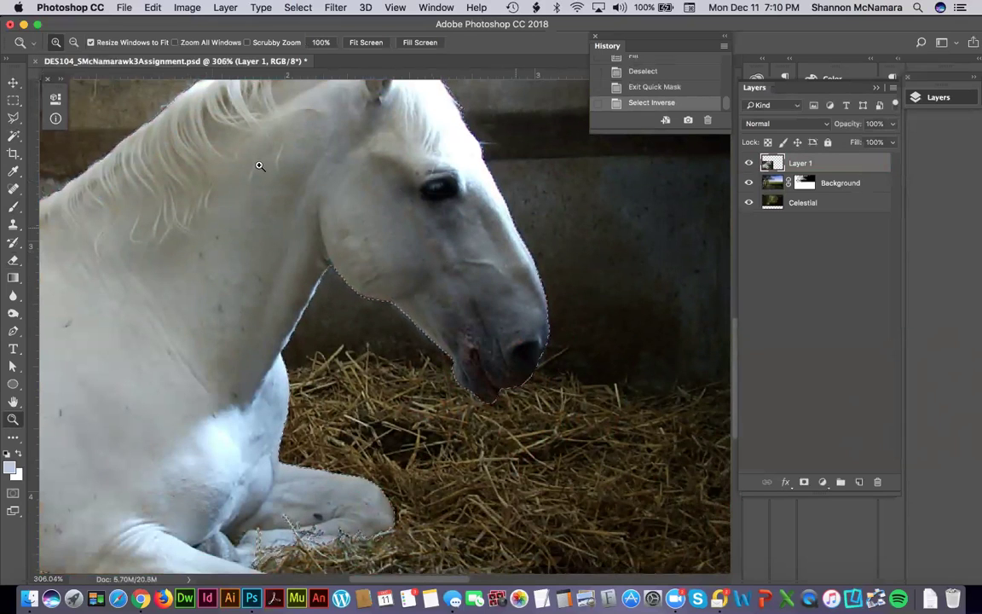
{"action": "key", "text": "super+z"}
{"action": "left_click", "coordinate": [296, 8]}
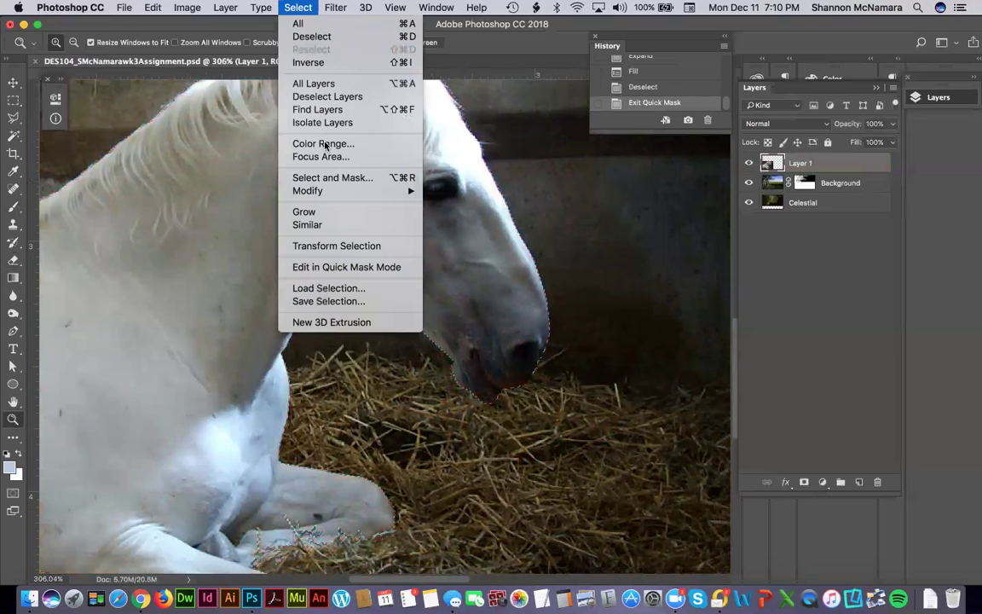
{"action": "left_click", "coordinate": [317, 62]}
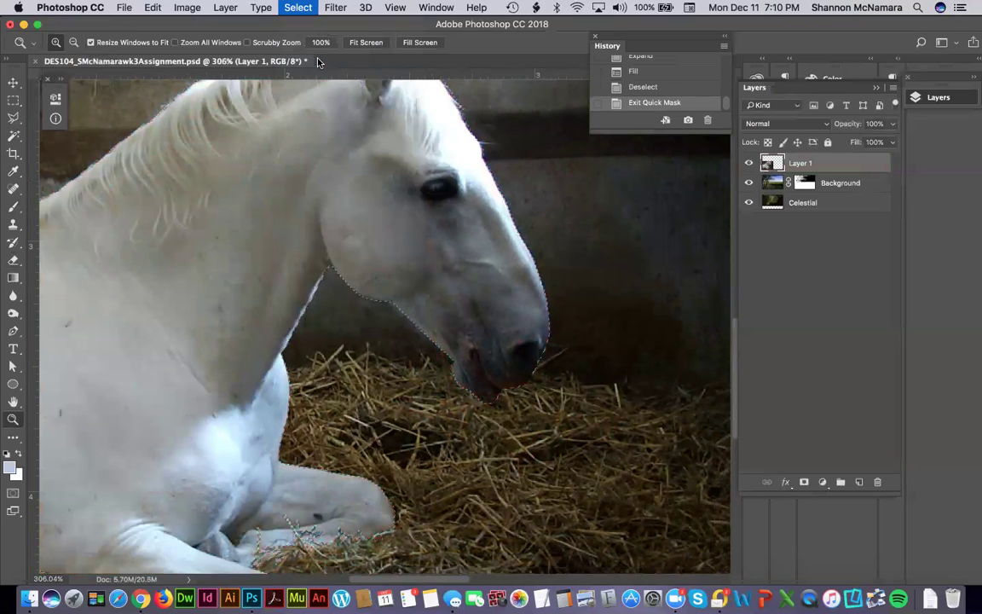
{"action": "left_click", "coordinate": [804, 483]}
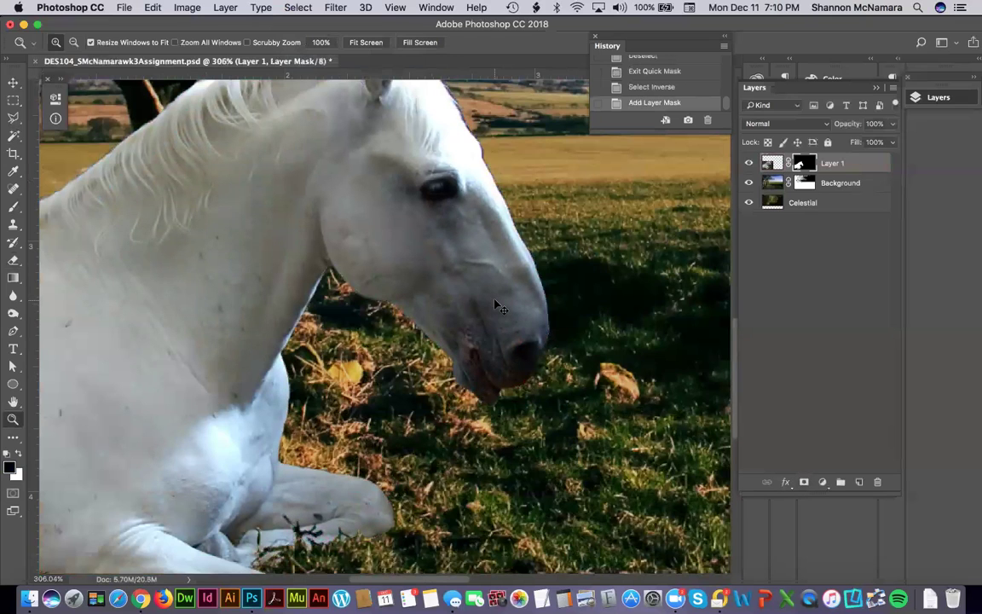
{"action": "scroll", "coordinate": [496, 304], "scroll_direction": "down", "scroll_amount": 5}
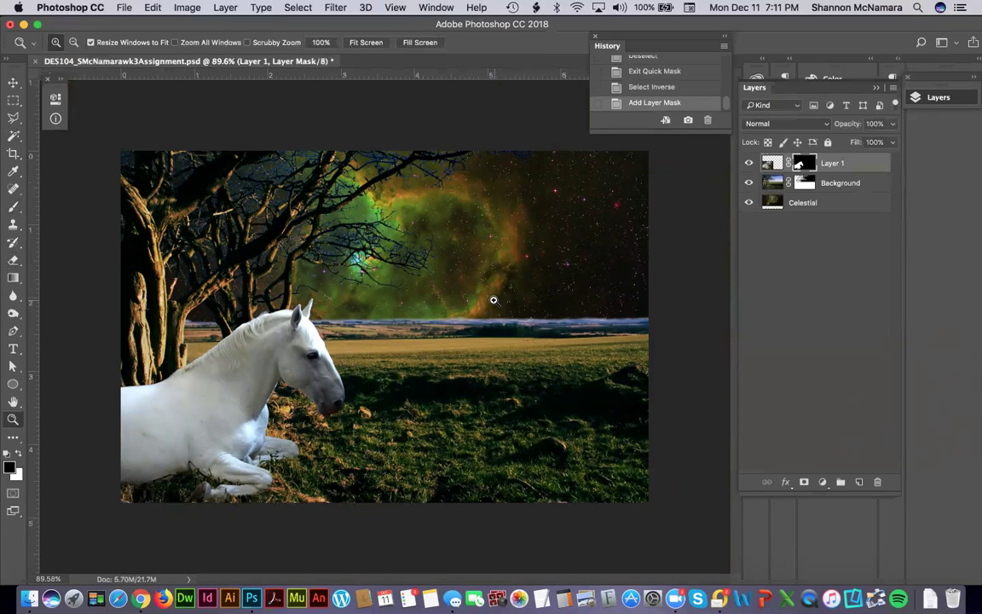
{"action": "left_click_drag", "start_coordinate": [146, 453], "coordinate": [282, 519]}
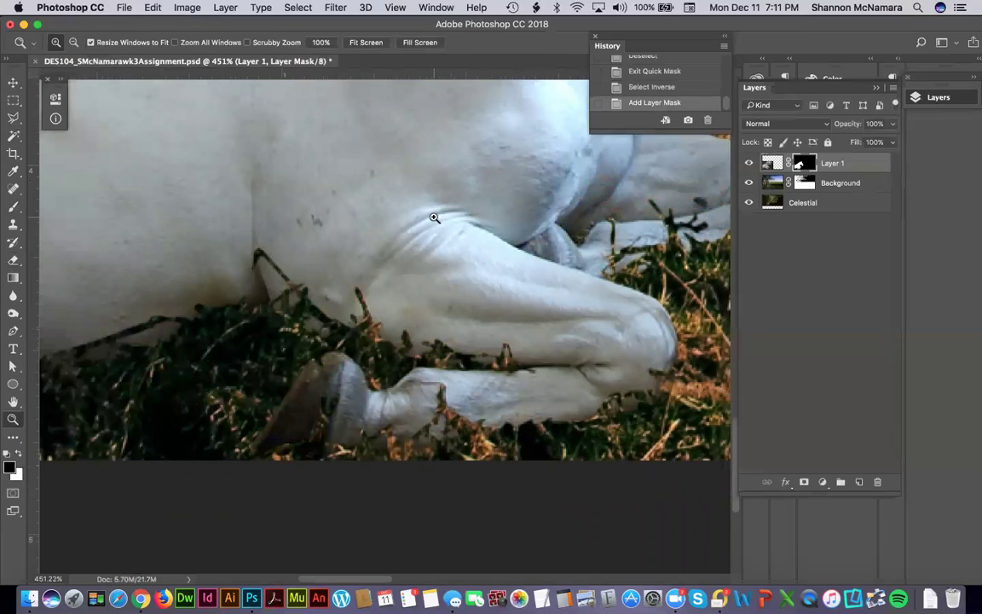
{"action": "left_click_drag", "start_coordinate": [136, 355], "coordinate": [318, 368]}
{"action": "left_click_drag", "start_coordinate": [526, 324], "coordinate": [522, 274]}
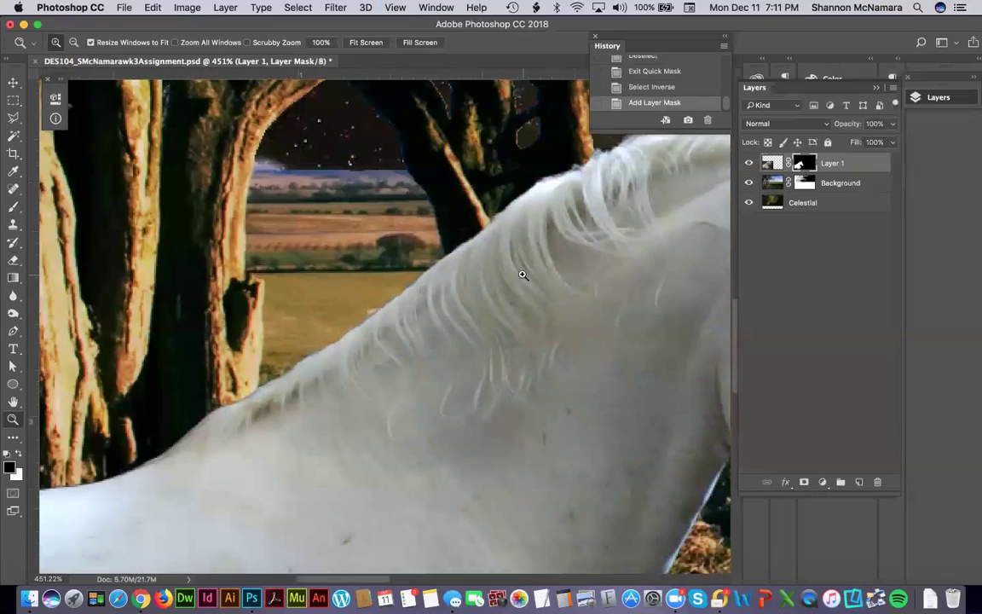
{"action": "key", "text": "super+0"}
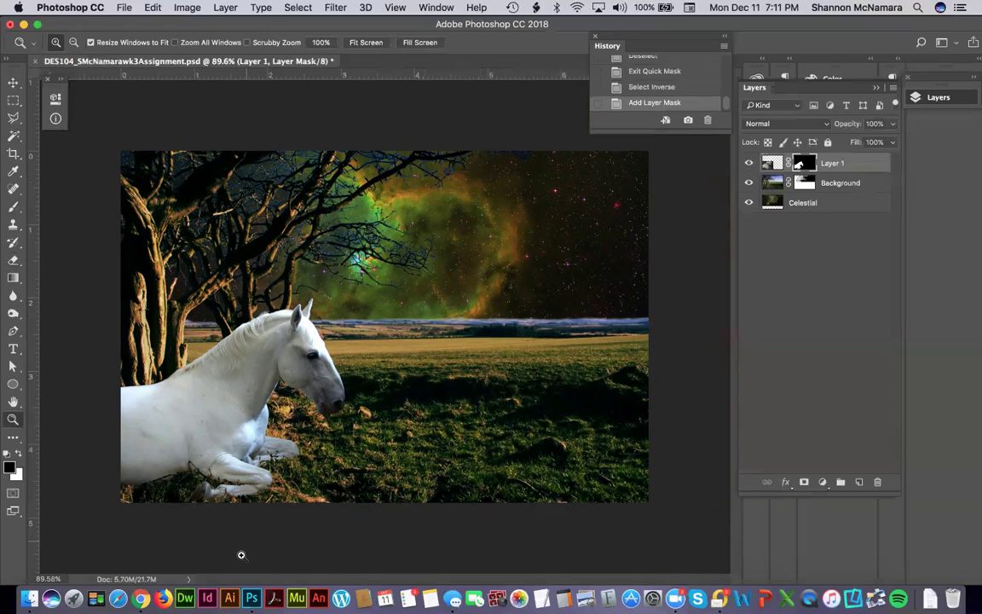
Search the FreeImages site for 'unicorn' photos.
{"action": "left_click", "coordinate": [140, 598]}
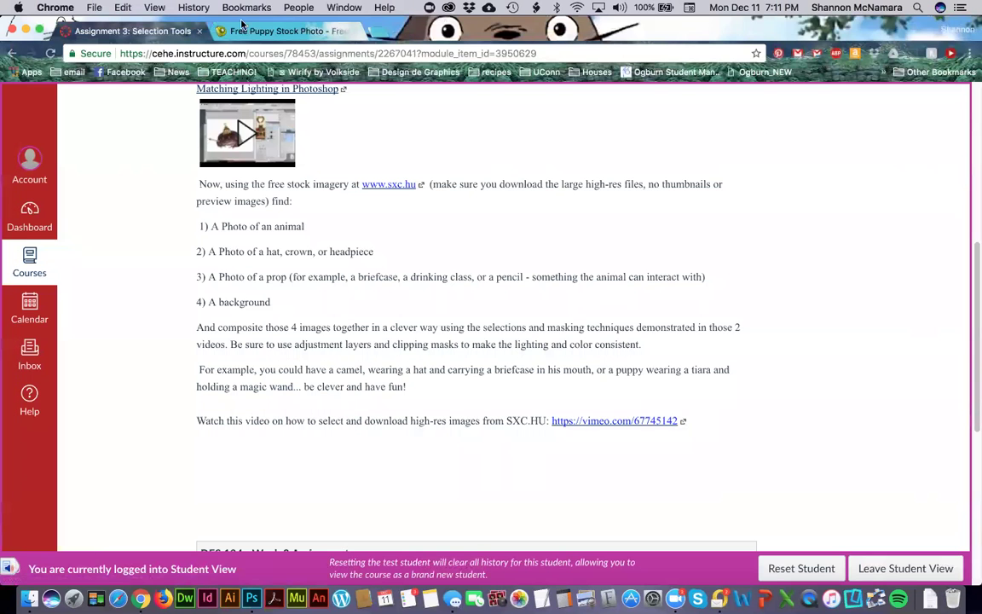
{"action": "left_click", "coordinate": [282, 31]}
{"action": "type", "text": "unicorn"}
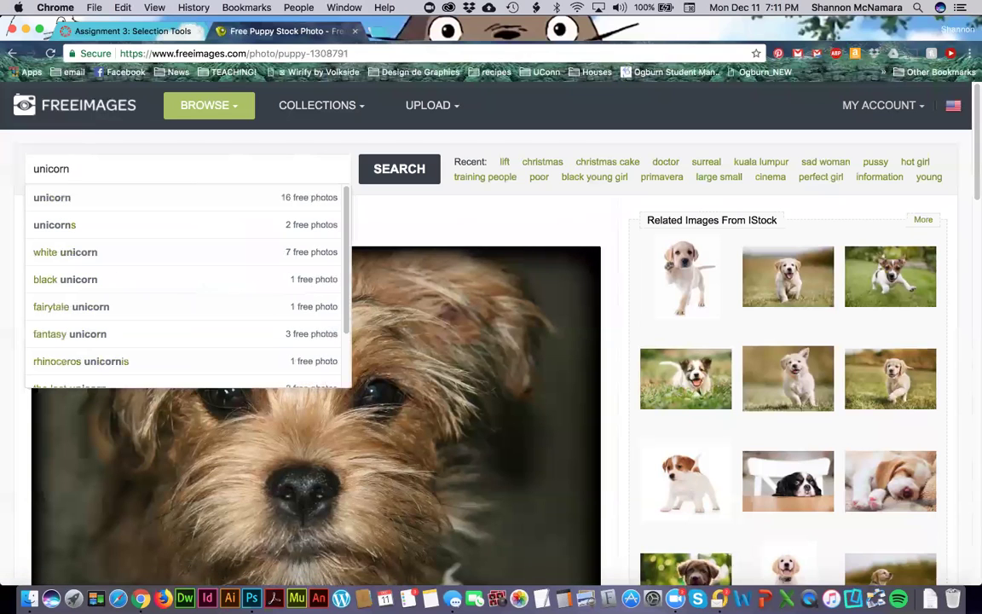
{"action": "left_click", "coordinate": [64, 198]}
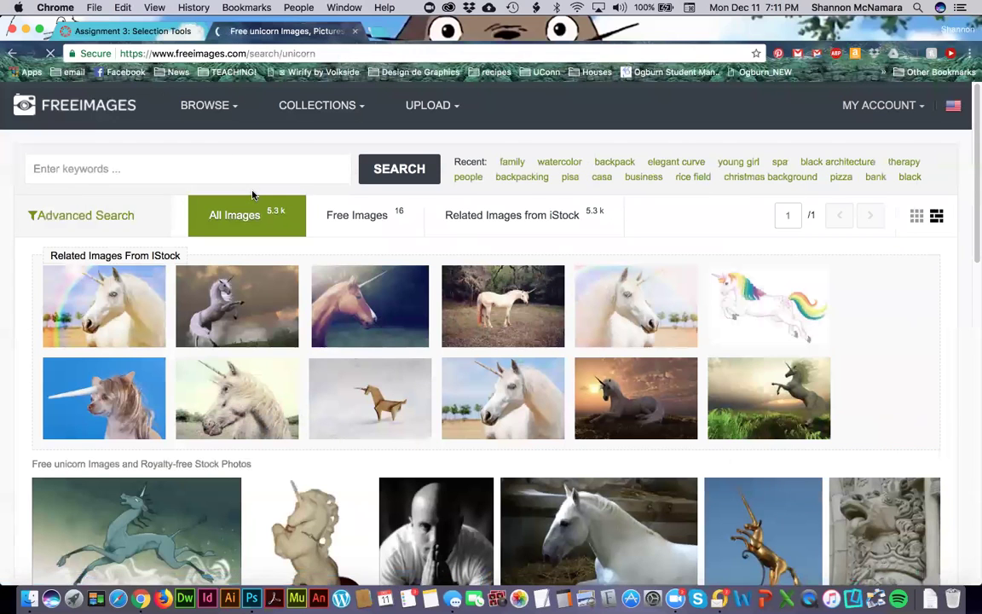
Browse the unicorn results, open the iStock 'Unicorn - Stock image' page, and start a blank tab.
{"action": "scroll", "coordinate": [442, 434], "scroll_direction": "down", "scroll_amount": 3}
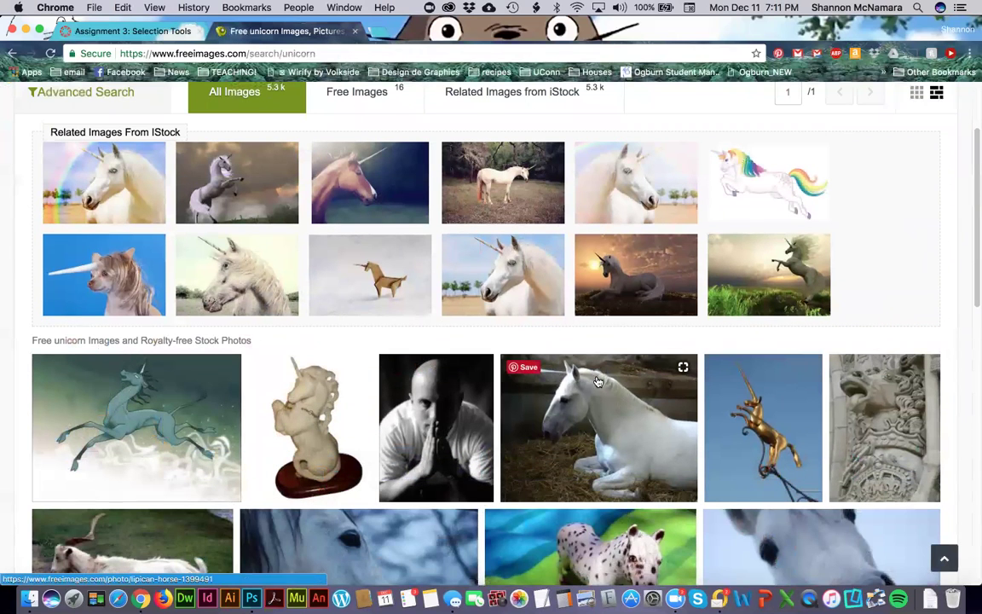
{"action": "scroll", "coordinate": [602, 411], "scroll_direction": "down", "scroll_amount": 5}
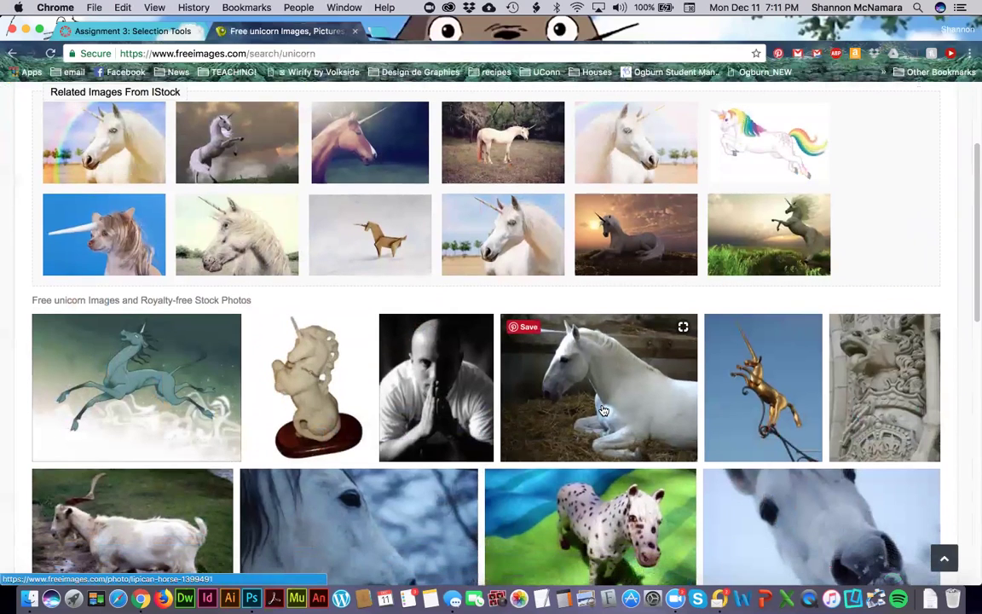
{"action": "scroll", "coordinate": [602, 411], "scroll_direction": "down", "scroll_amount": 2}
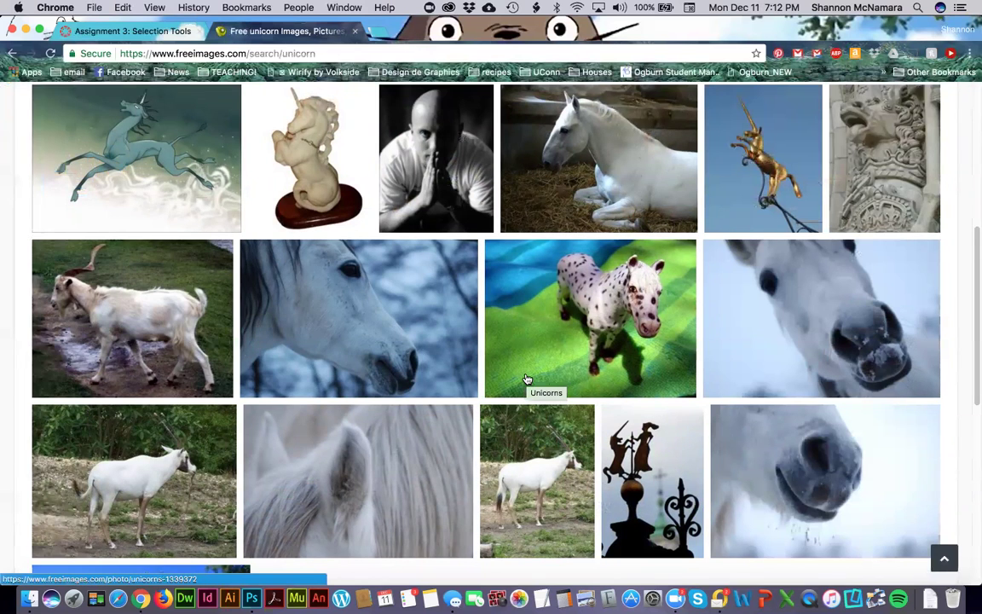
{"action": "scroll", "coordinate": [527, 379], "scroll_direction": "down", "scroll_amount": 4}
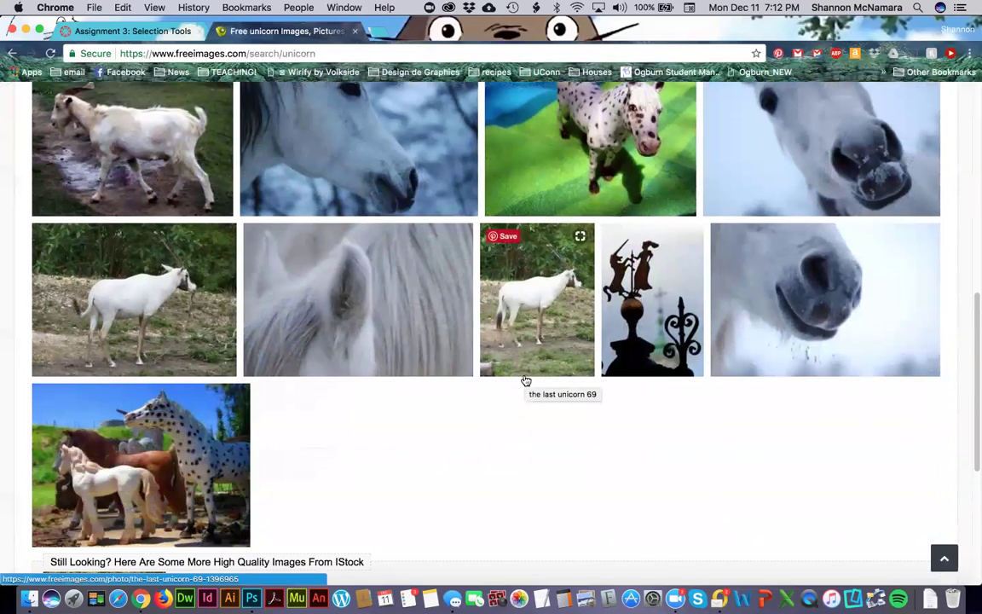
{"action": "scroll", "coordinate": [526, 381], "scroll_direction": "up", "scroll_amount": 5}
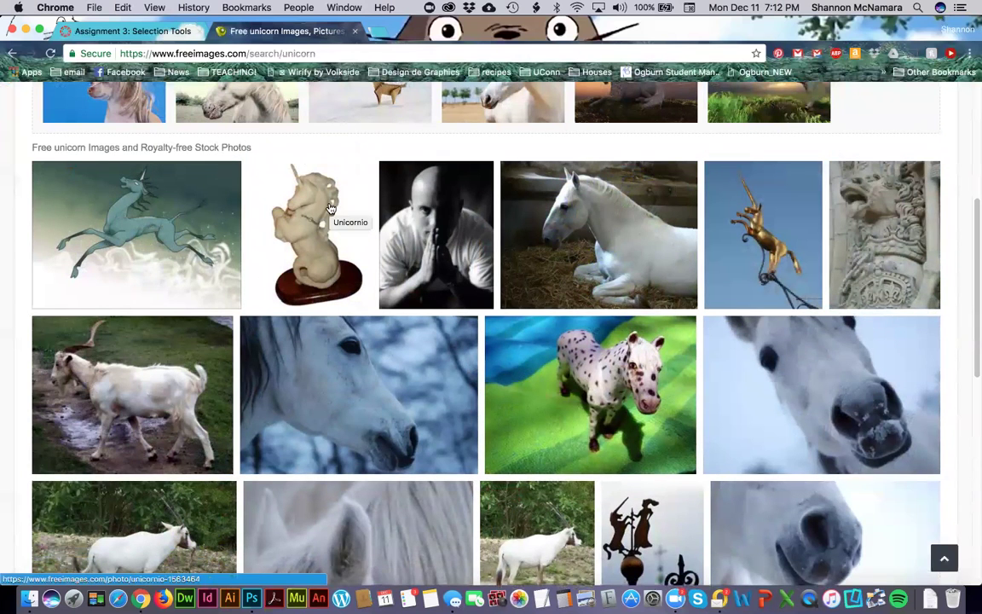
{"action": "scroll", "coordinate": [523, 432], "scroll_direction": "up", "scroll_amount": 5}
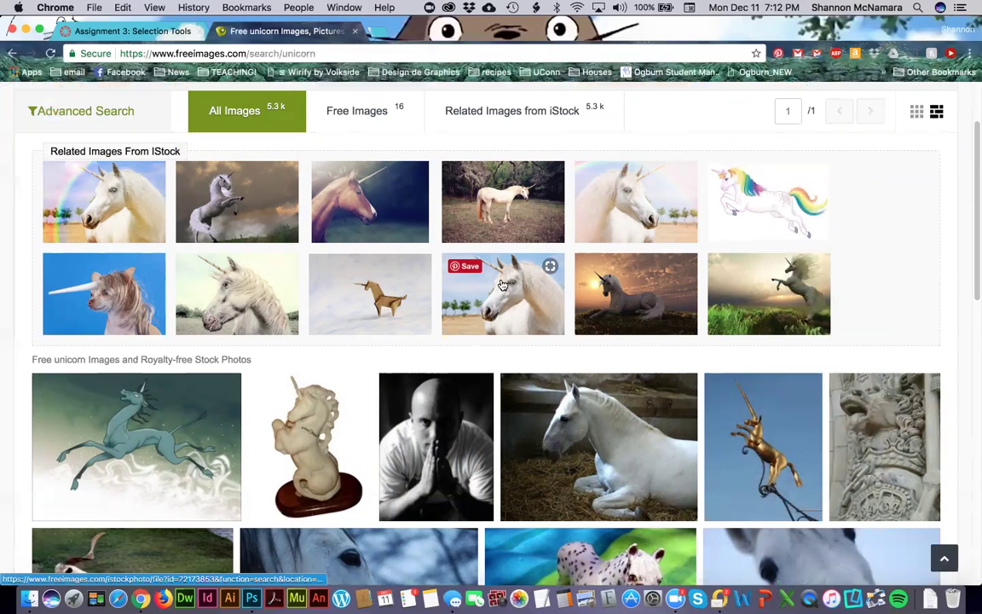
{"action": "left_click", "coordinate": [237, 275]}
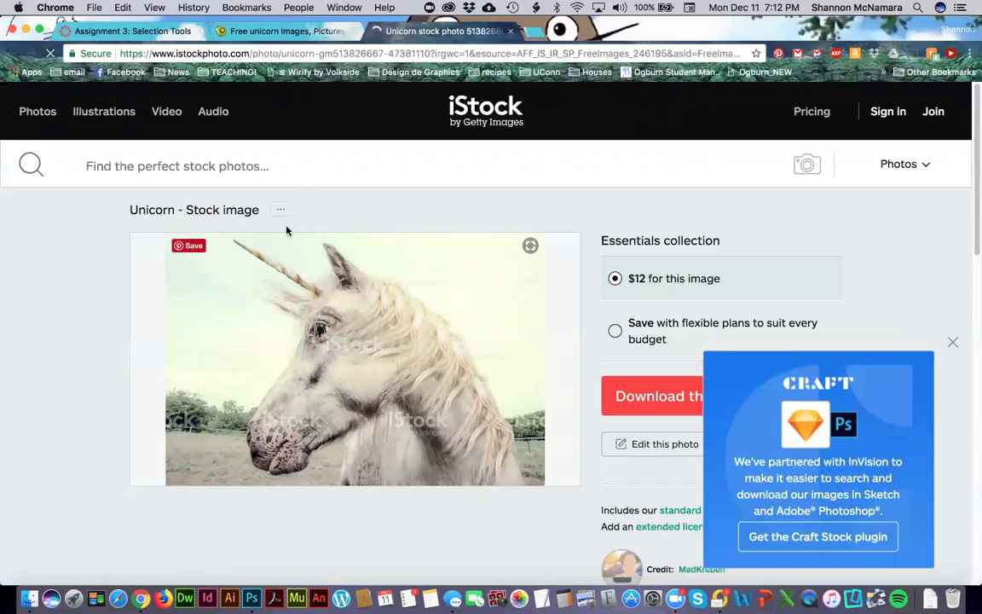
{"action": "left_click", "coordinate": [531, 33]}
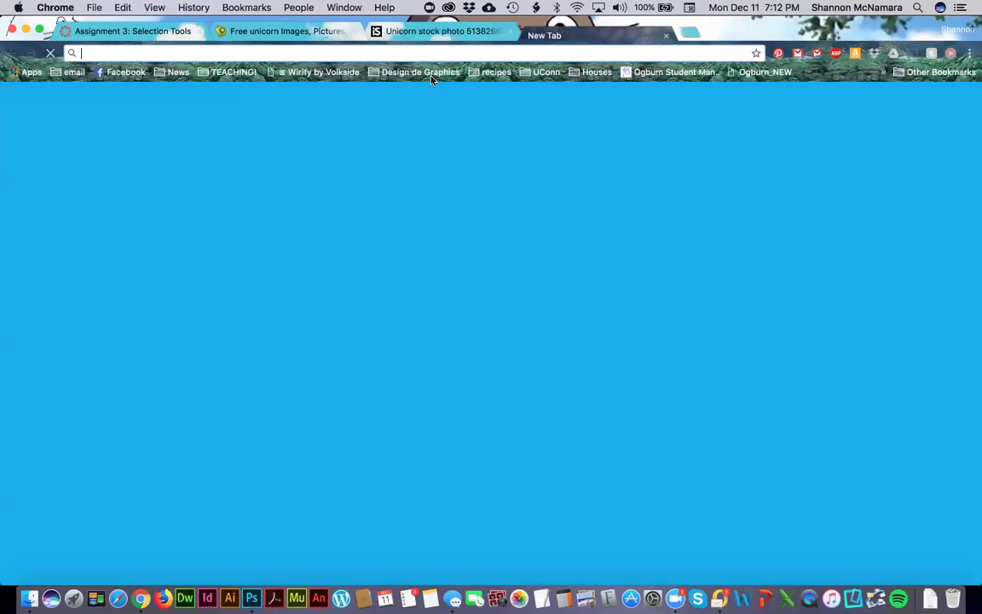
Google 'unicorn' images limited to Large size and labeled for reuse with modification.
{"action": "type", "text": "unicorn"}
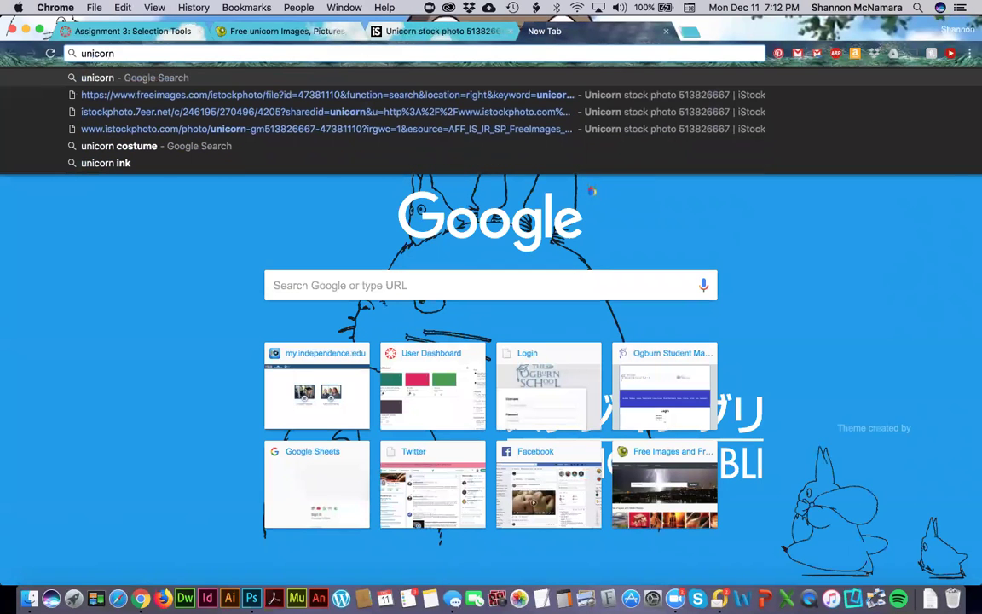
{"action": "key", "text": "Return"}
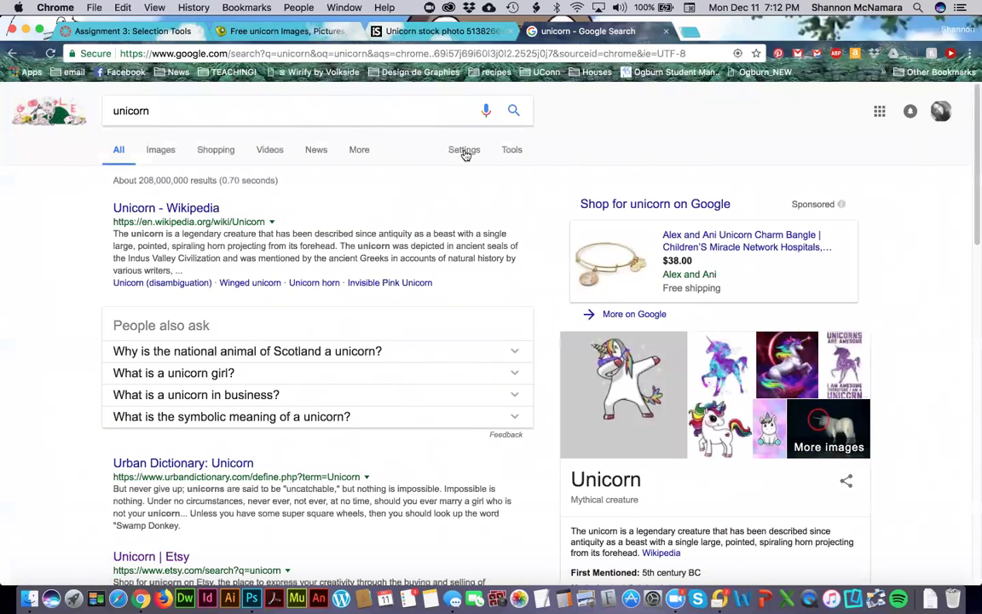
{"action": "left_click", "coordinate": [158, 151]}
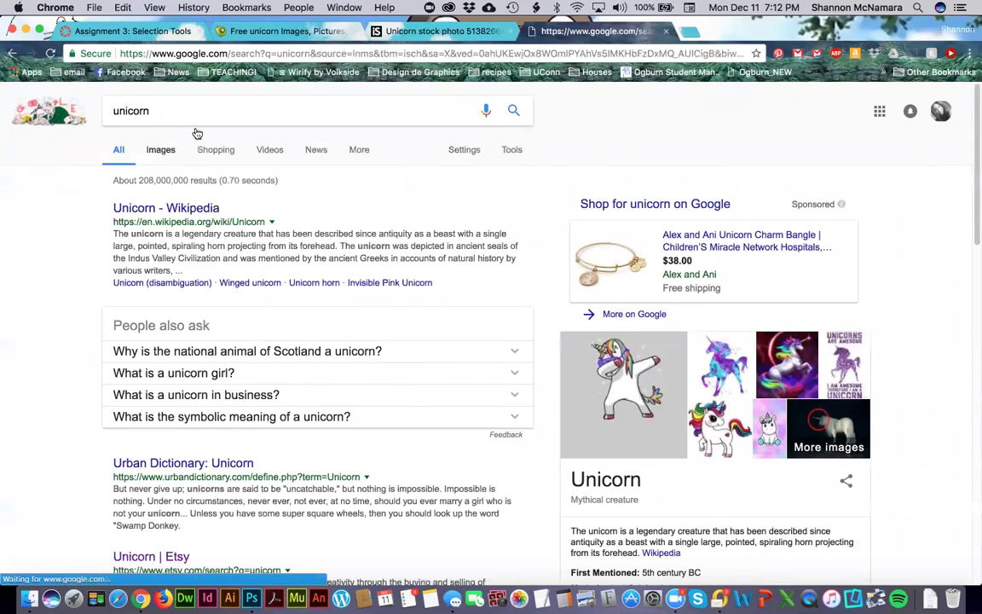
{"action": "left_click", "coordinate": [510, 149]}
{"action": "left_click", "coordinate": [341, 174]}
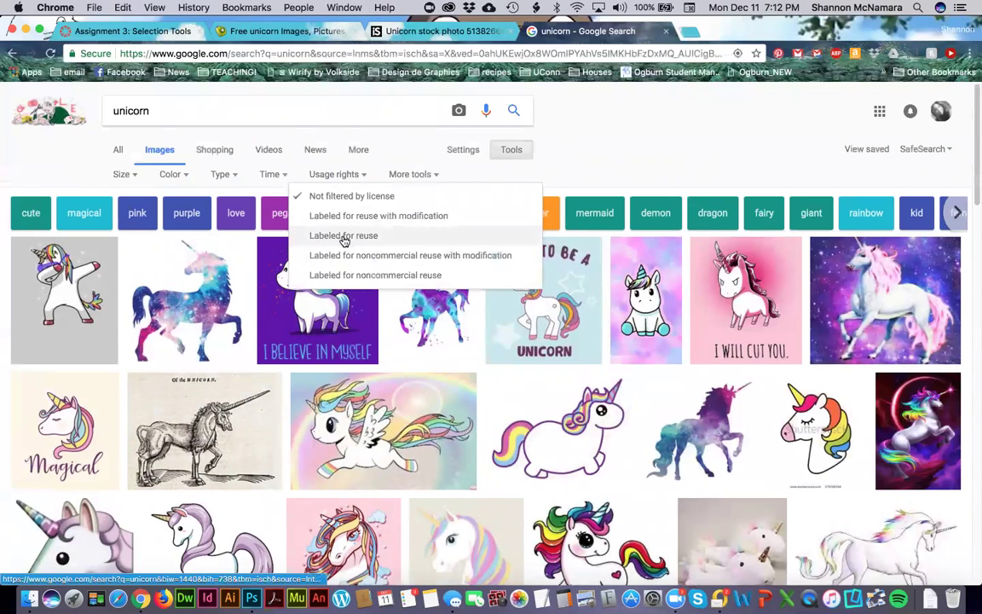
{"action": "left_click", "coordinate": [423, 217]}
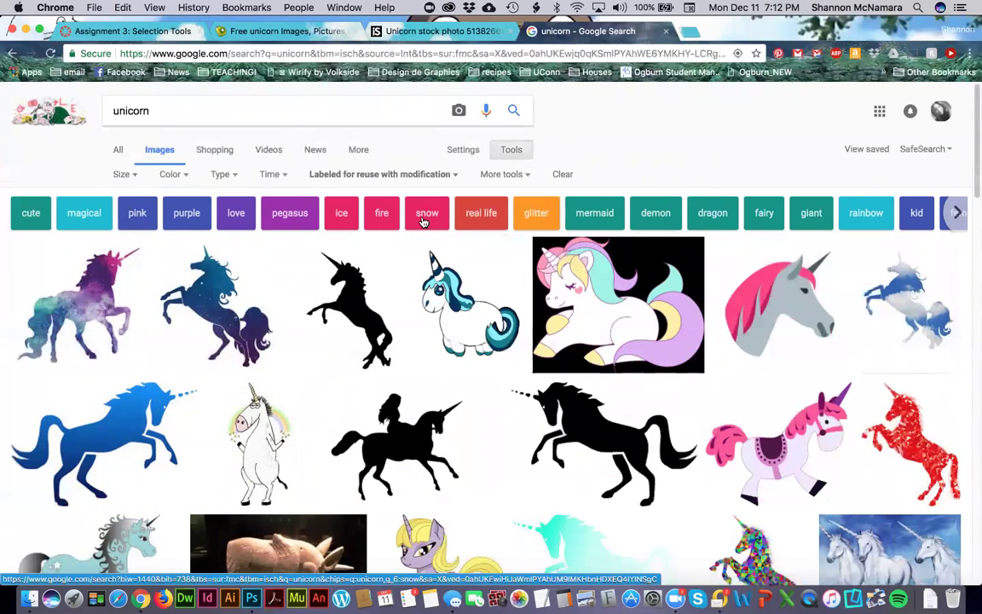
{"action": "left_click", "coordinate": [120, 176]}
{"action": "left_click", "coordinate": [126, 217]}
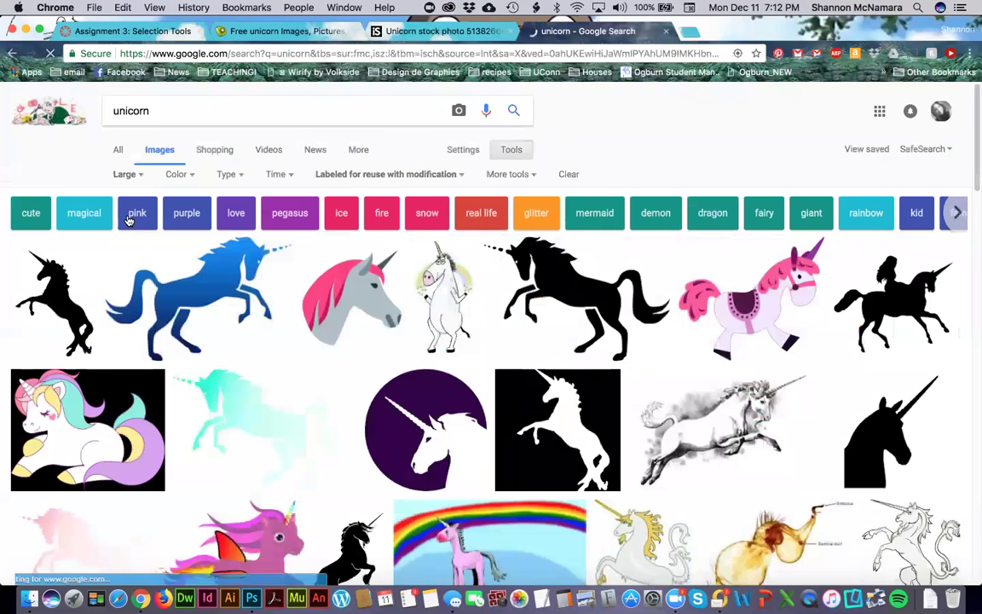
Browse the filtered results and preview the 6016 × 4000 PxHere white unicorn statue photo.
{"action": "scroll", "coordinate": [395, 364], "scroll_direction": "down", "scroll_amount": 5}
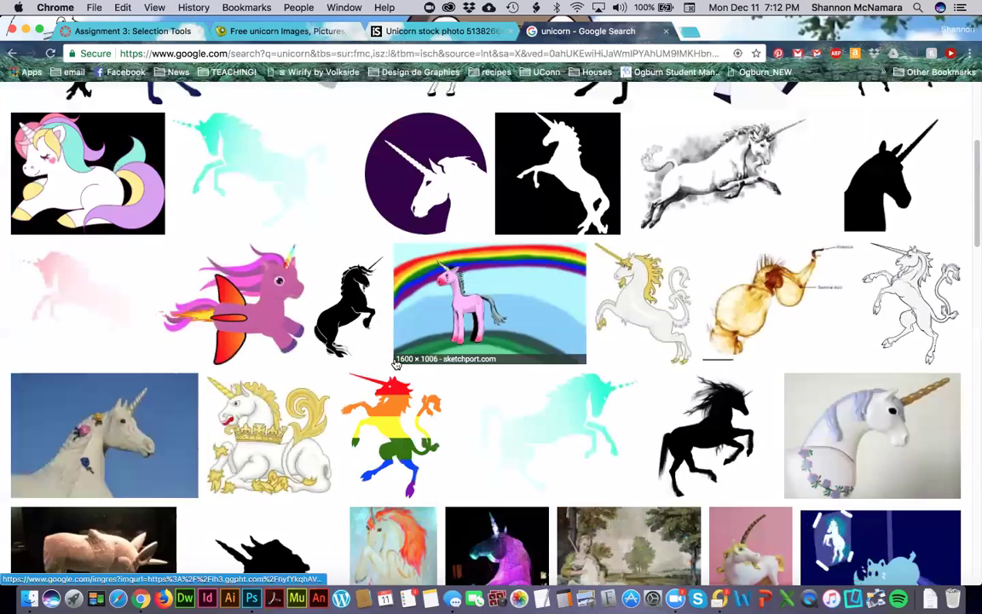
{"action": "scroll", "coordinate": [396, 364], "scroll_direction": "down", "scroll_amount": 3}
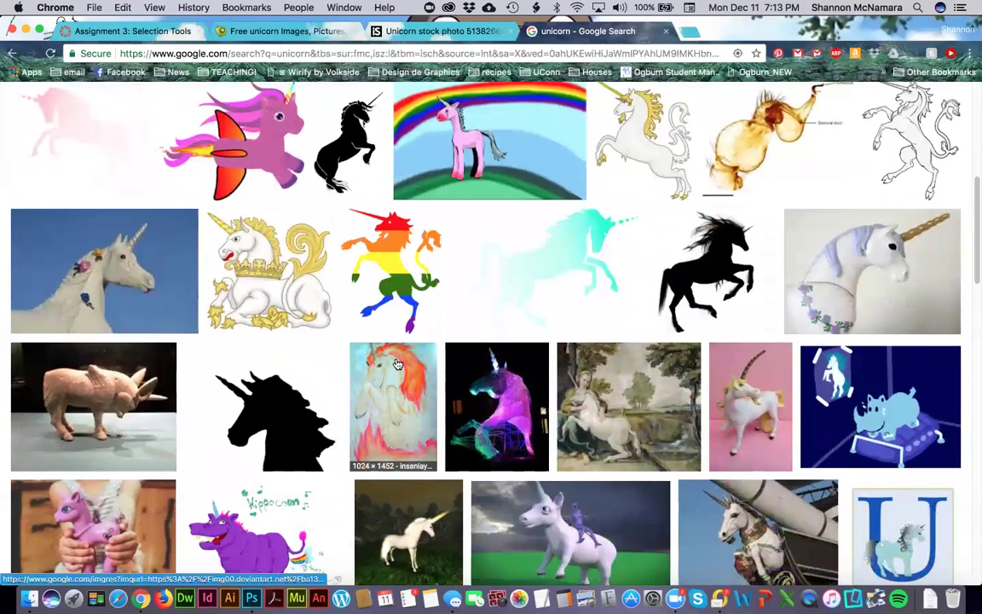
{"action": "scroll", "coordinate": [395, 364], "scroll_direction": "down", "scroll_amount": 1}
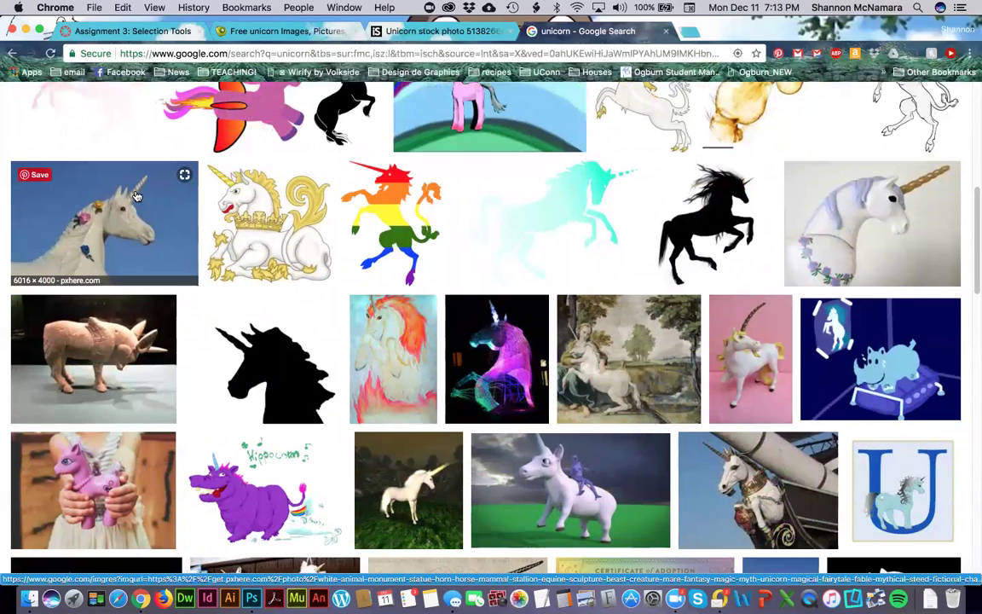
{"action": "scroll", "coordinate": [137, 197], "scroll_direction": "down", "scroll_amount": 5}
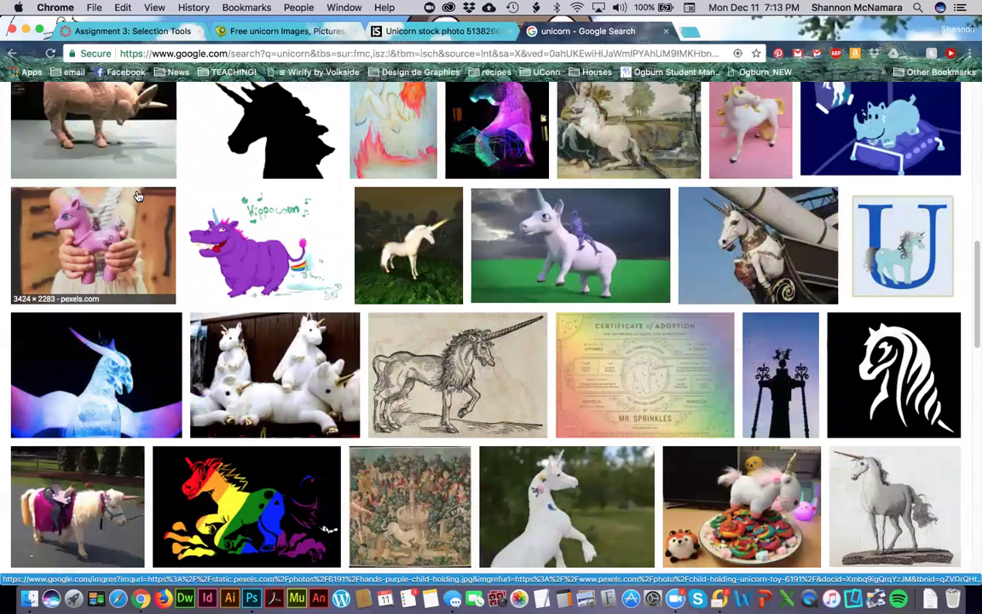
{"action": "scroll", "coordinate": [137, 197], "scroll_direction": "up", "scroll_amount": 2}
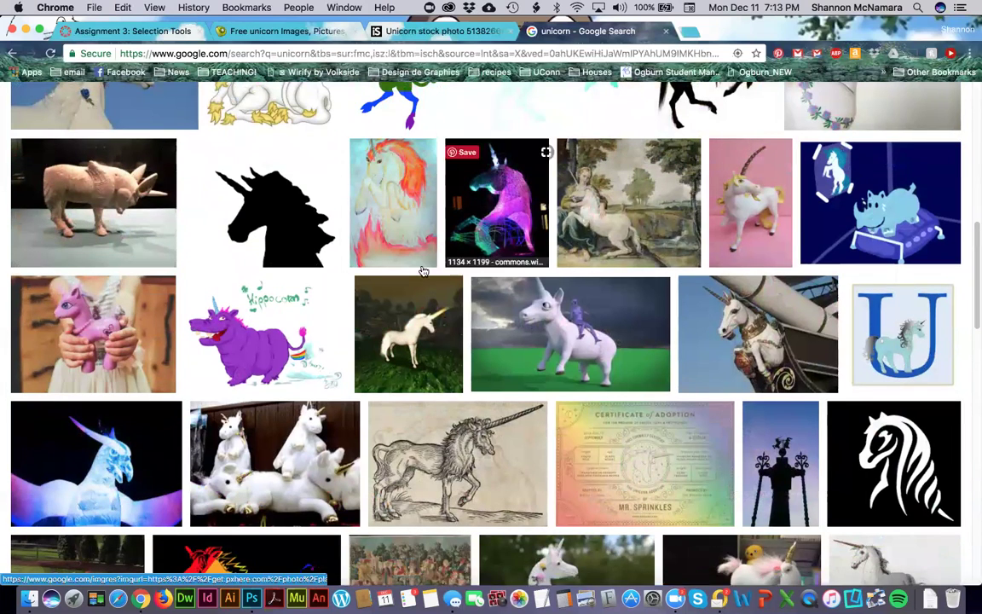
{"action": "scroll", "coordinate": [368, 273], "scroll_direction": "down", "scroll_amount": 1}
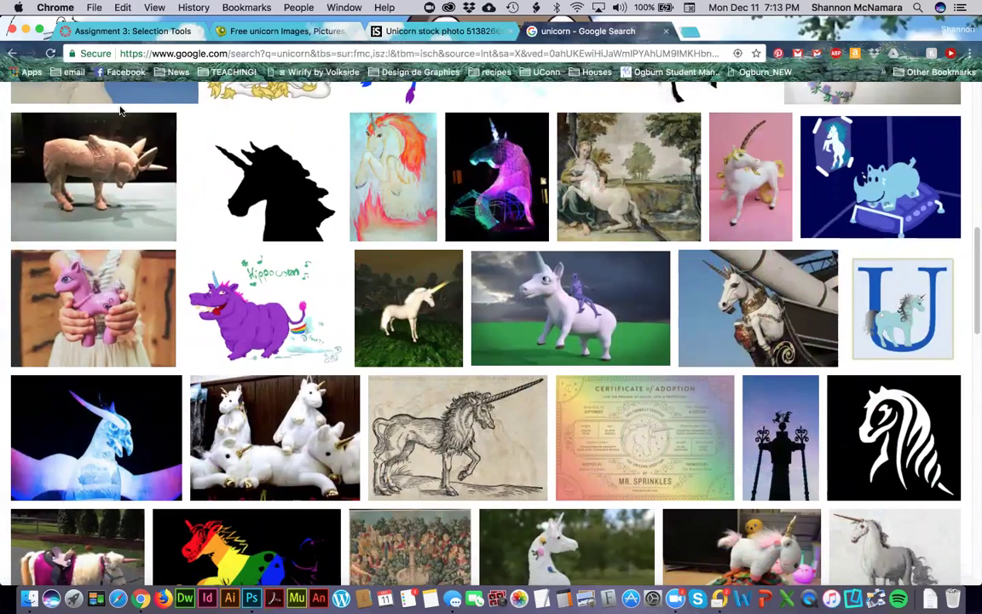
{"action": "key", "text": "super+Tab"}
{"action": "key", "text": "super+Tab"}
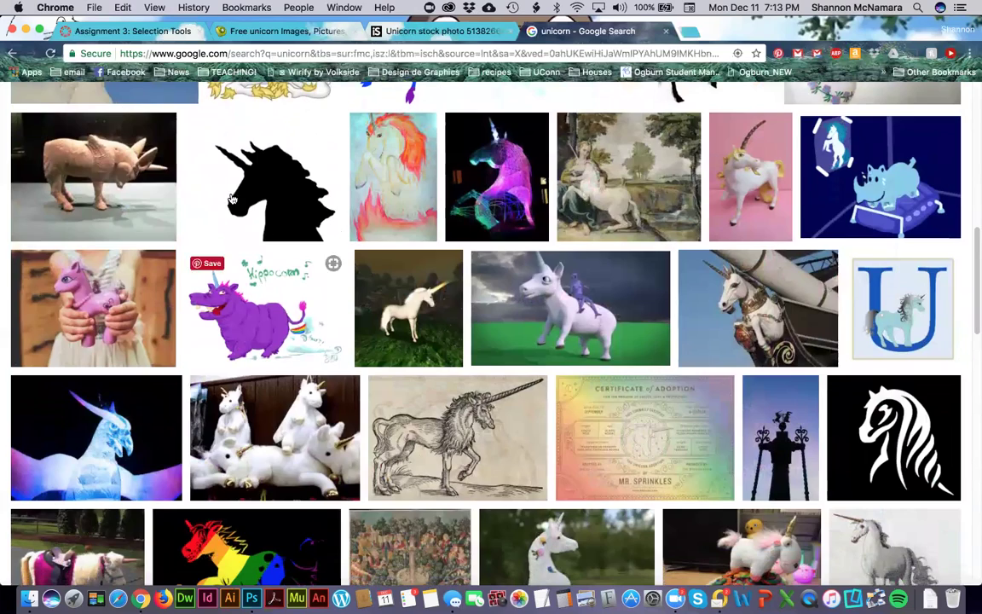
{"action": "scroll", "coordinate": [145, 342], "scroll_direction": "up", "scroll_amount": 5}
{"action": "left_click", "coordinate": [134, 342]}
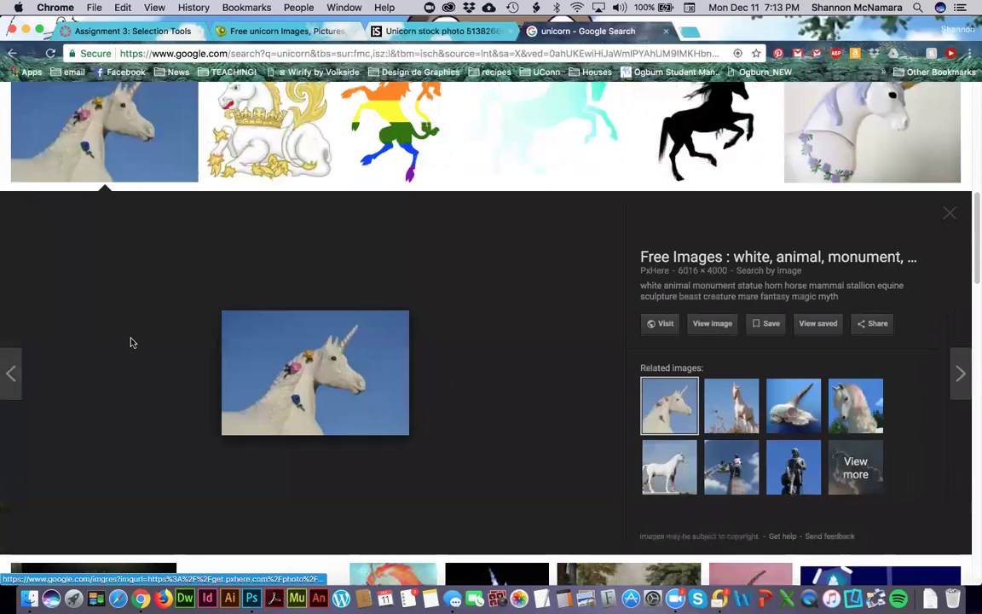
Open the statue photo's PxHere page and choose the Original size under Free Download.
{"action": "left_click", "coordinate": [714, 324]}
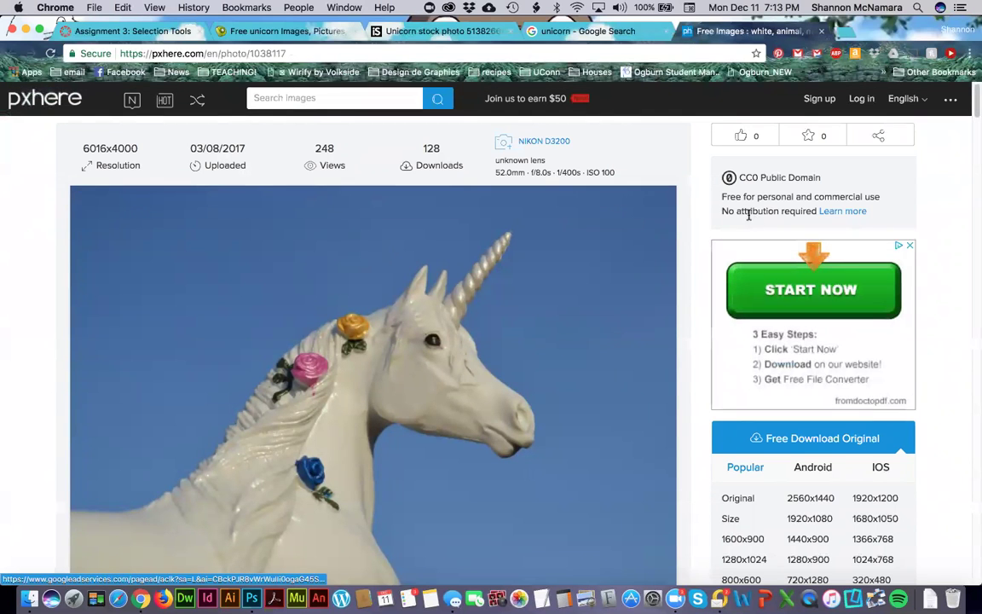
{"action": "scroll", "coordinate": [9, 277], "scroll_direction": "down", "scroll_amount": 1}
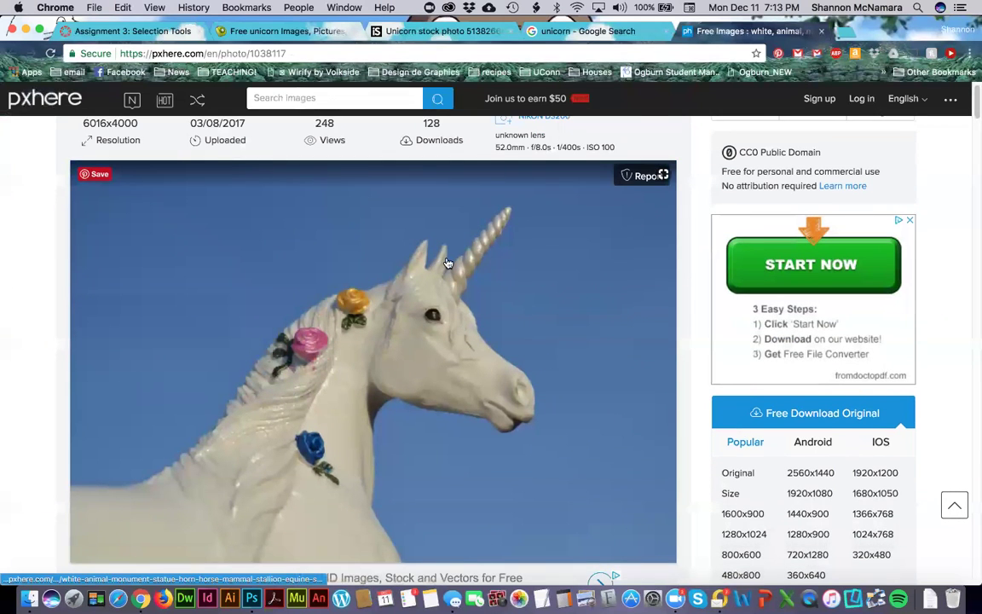
{"action": "key", "text": "super+Tab"}
{"action": "key", "text": "super+Tab"}
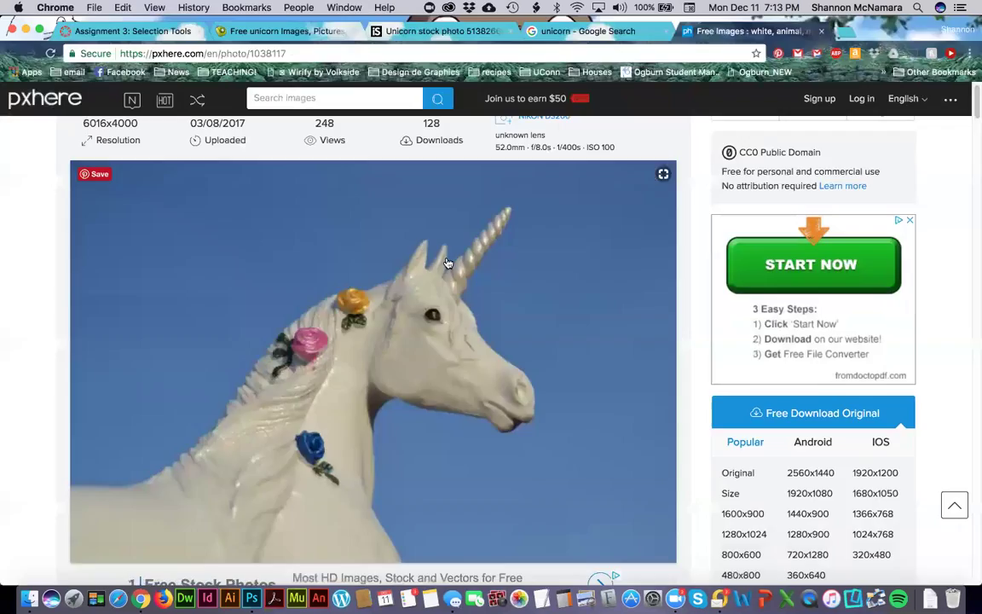
{"action": "scroll", "coordinate": [488, 271], "scroll_direction": "down", "scroll_amount": 5}
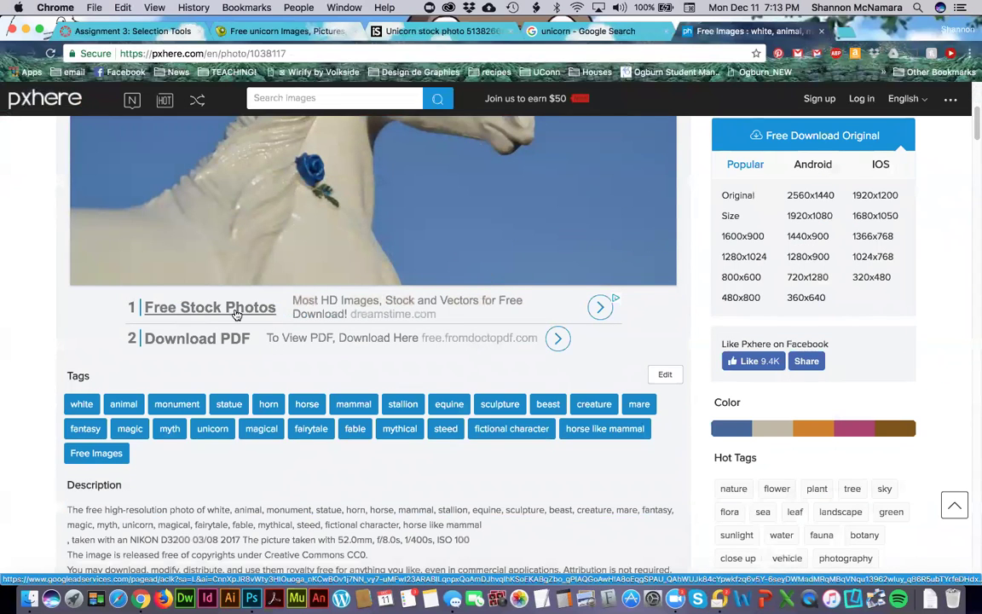
{"action": "scroll", "coordinate": [236, 314], "scroll_direction": "up", "scroll_amount": 5}
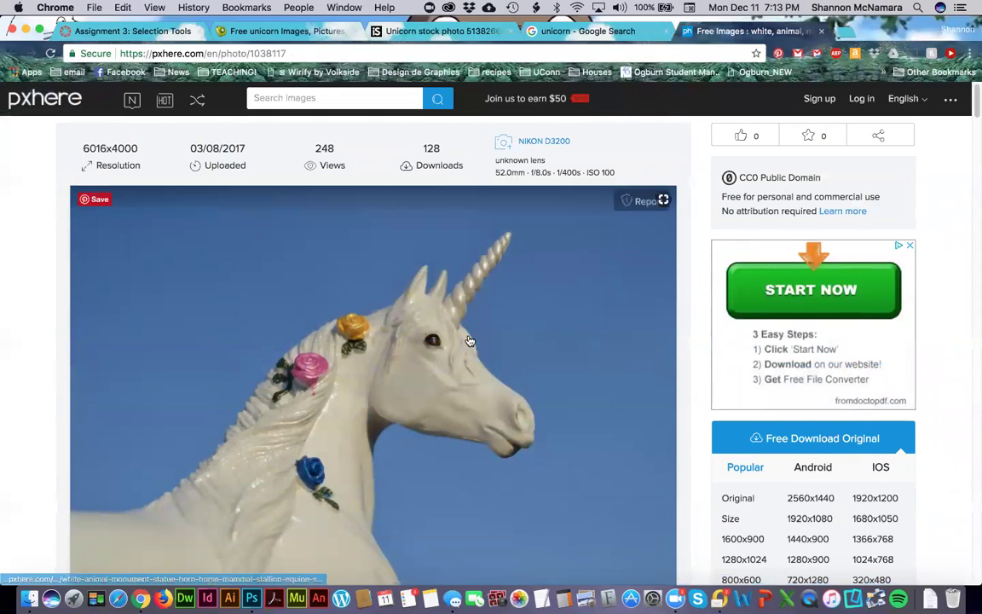
{"action": "scroll", "coordinate": [468, 341], "scroll_direction": "down", "scroll_amount": 2}
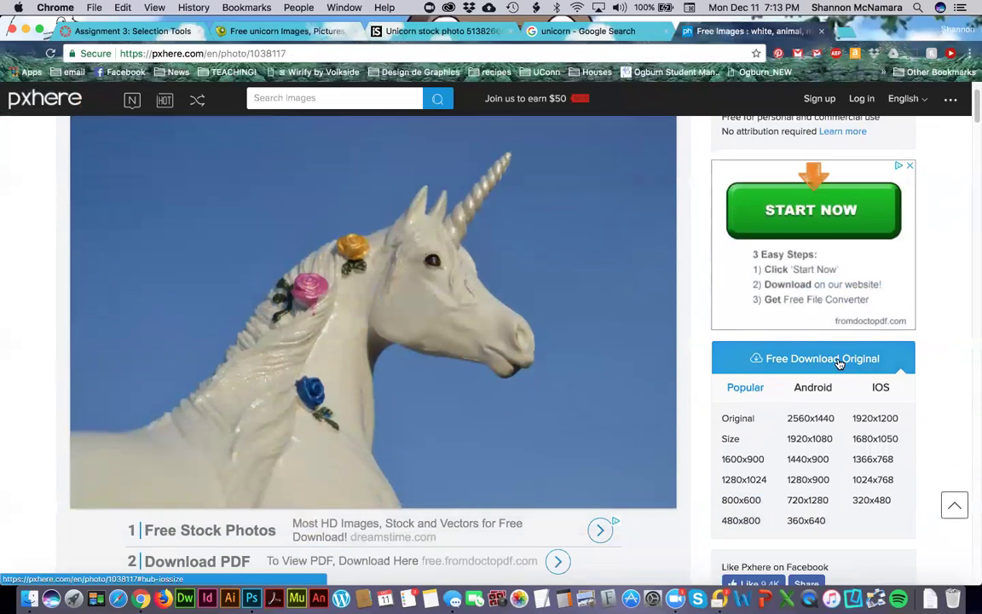
{"action": "scroll", "coordinate": [839, 364], "scroll_direction": "down", "scroll_amount": 4}
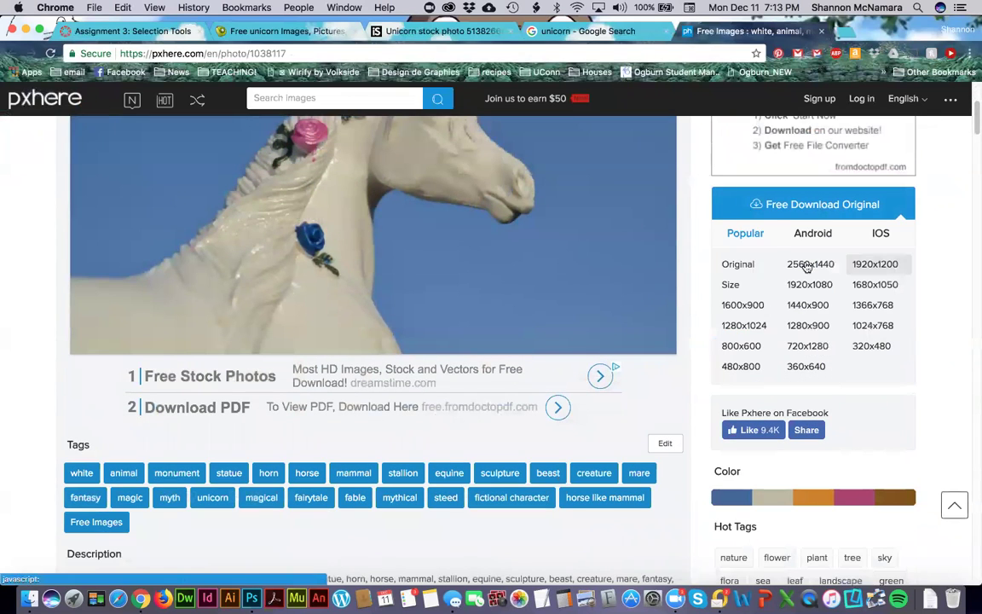
{"action": "left_click", "coordinate": [739, 267]}
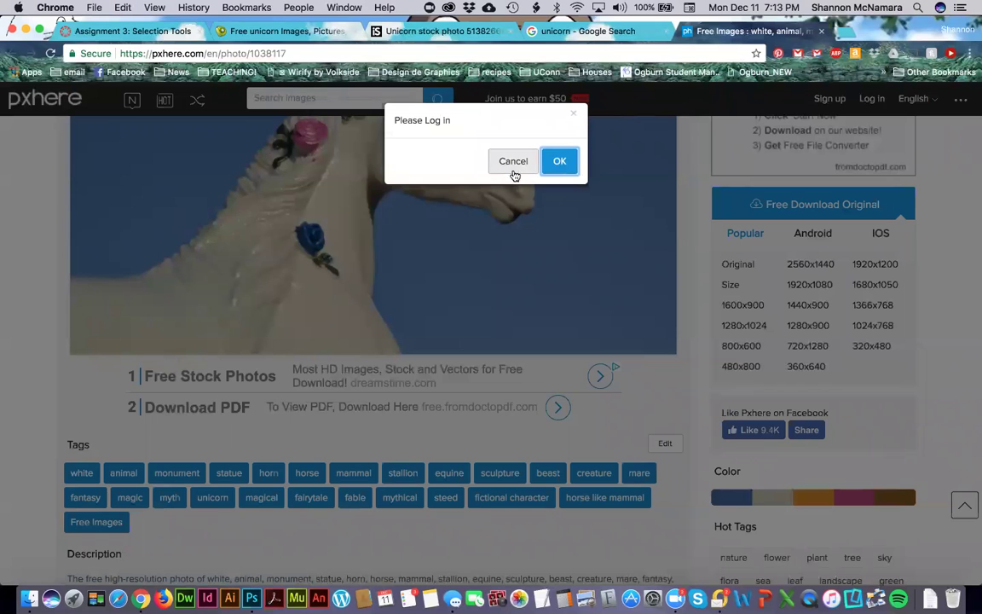
Accept the log-in prompt, back out of Facebook log-in, and open PxHere's Sign up form.
{"action": "left_click", "coordinate": [559, 163]}
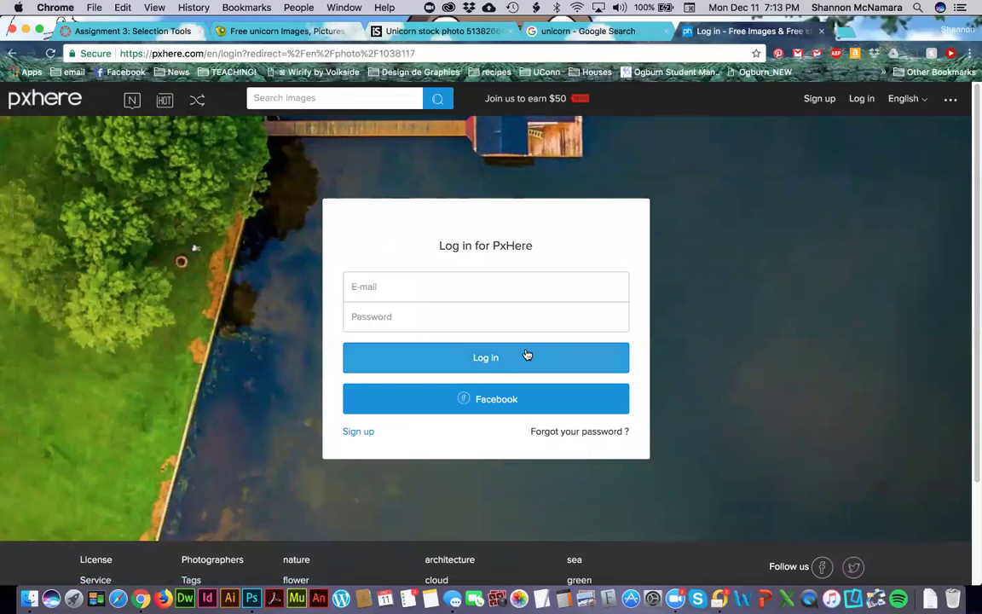
{"action": "left_click", "coordinate": [496, 401]}
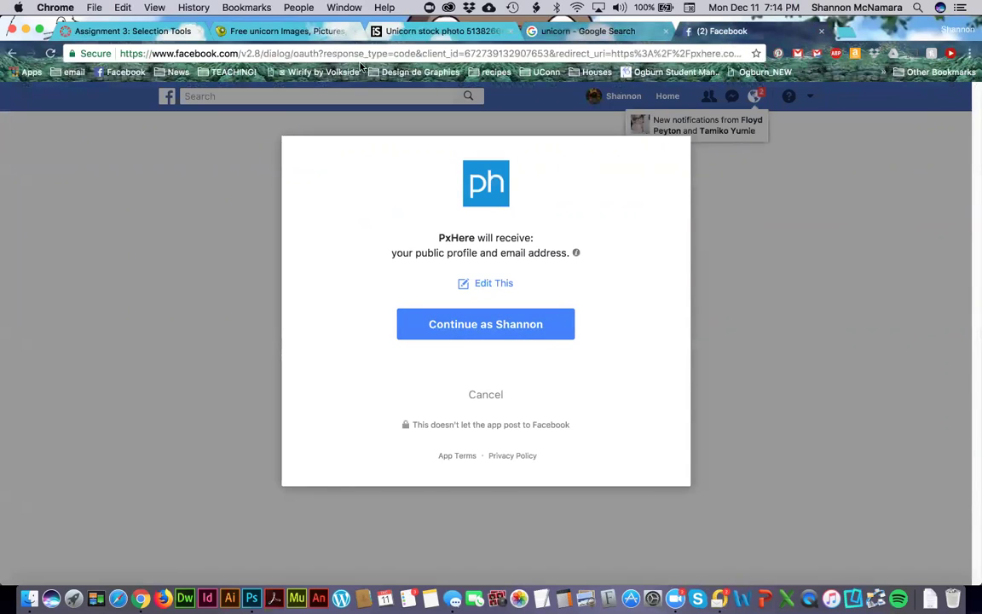
{"action": "right_click", "coordinate": [14, 56]}
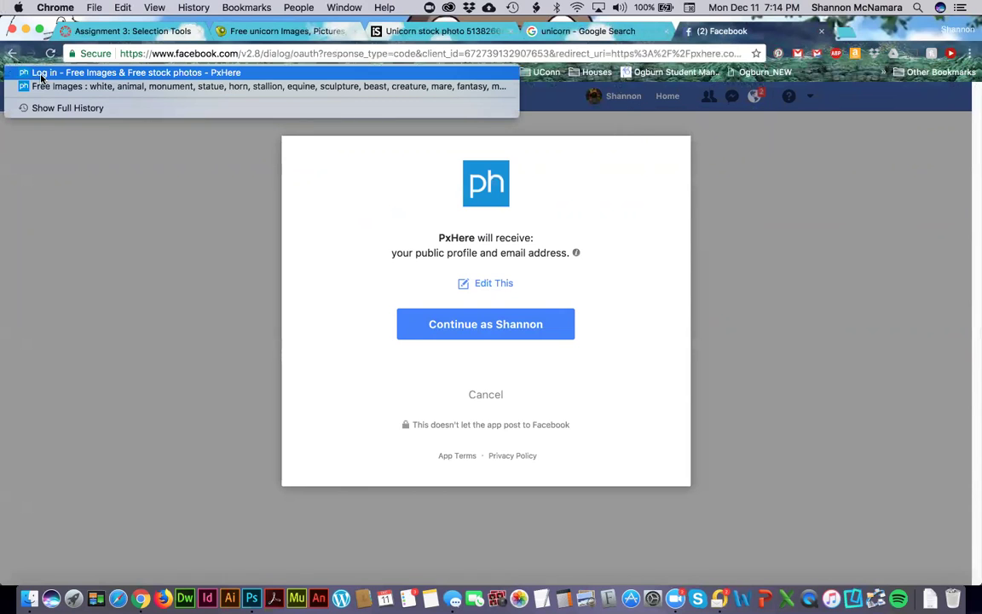
{"action": "left_click", "coordinate": [40, 76]}
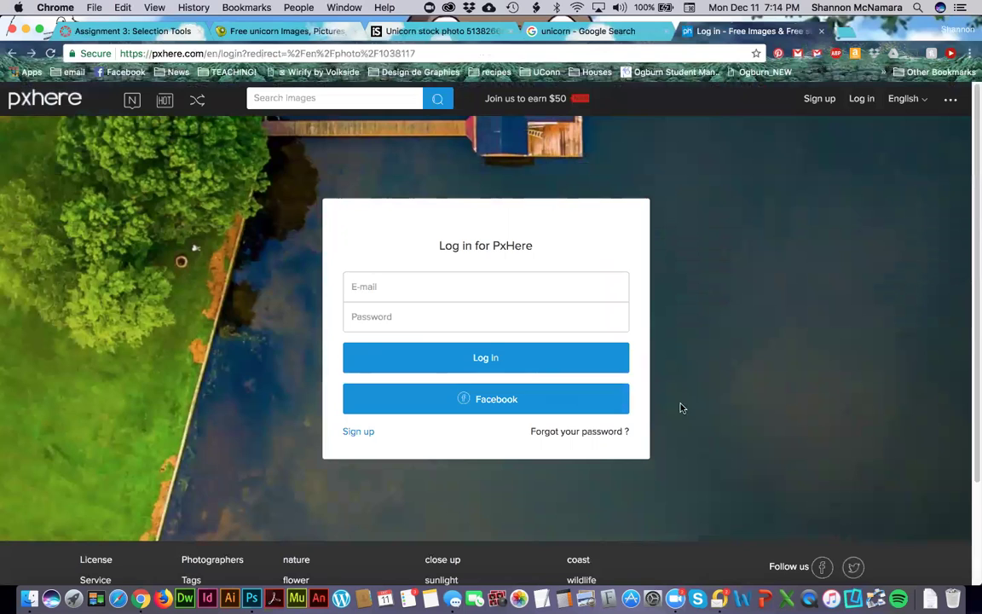
{"action": "left_click", "coordinate": [350, 433]}
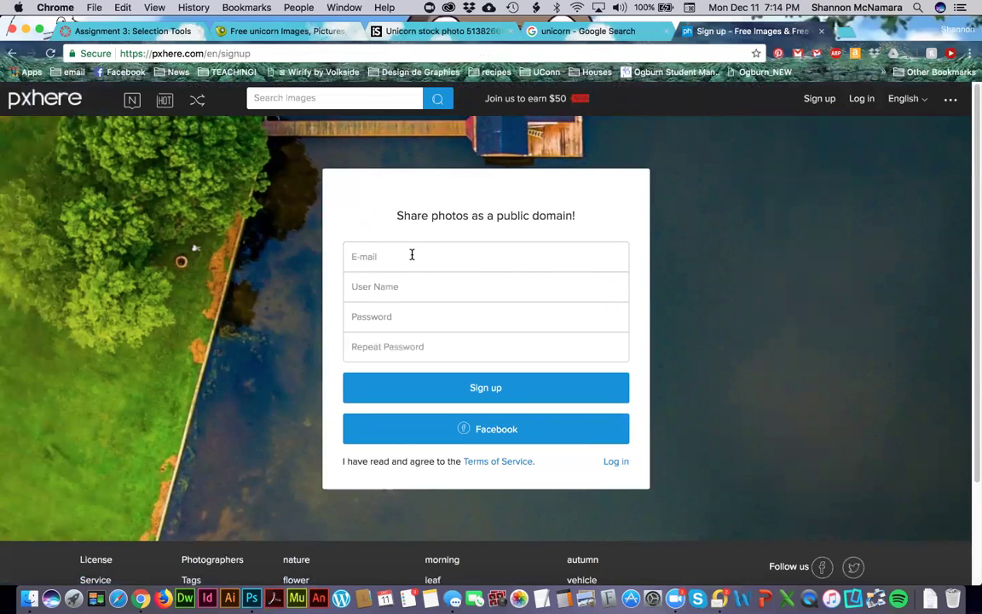
Enter an e-mail address, user name and password for a new PxHere account, then confirm verification.
{"action": "left_click", "coordinate": [412, 255]}
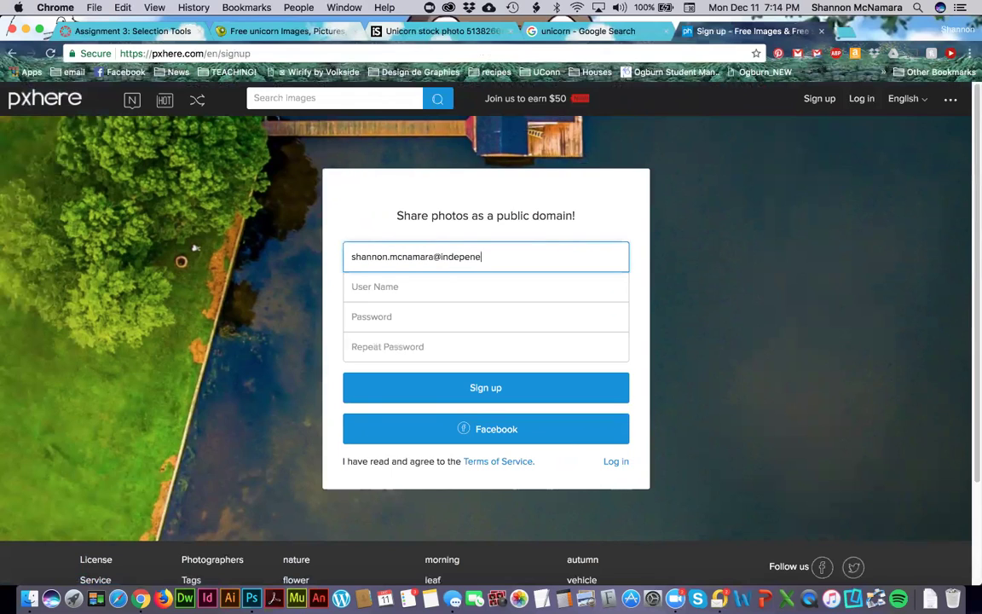
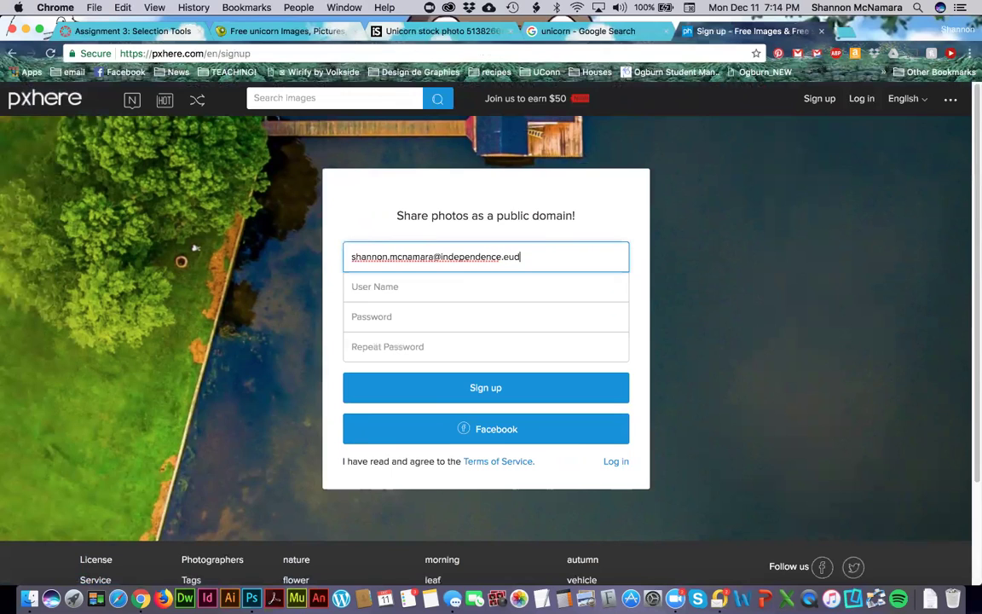
{"action": "key", "text": "Tab"}
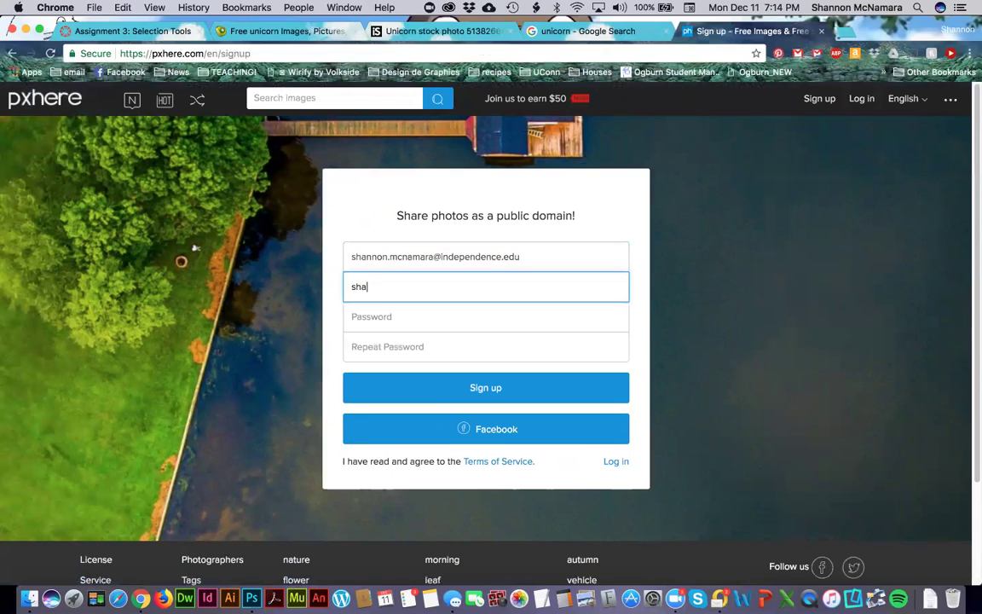
{"action": "key", "text": "Tab"}
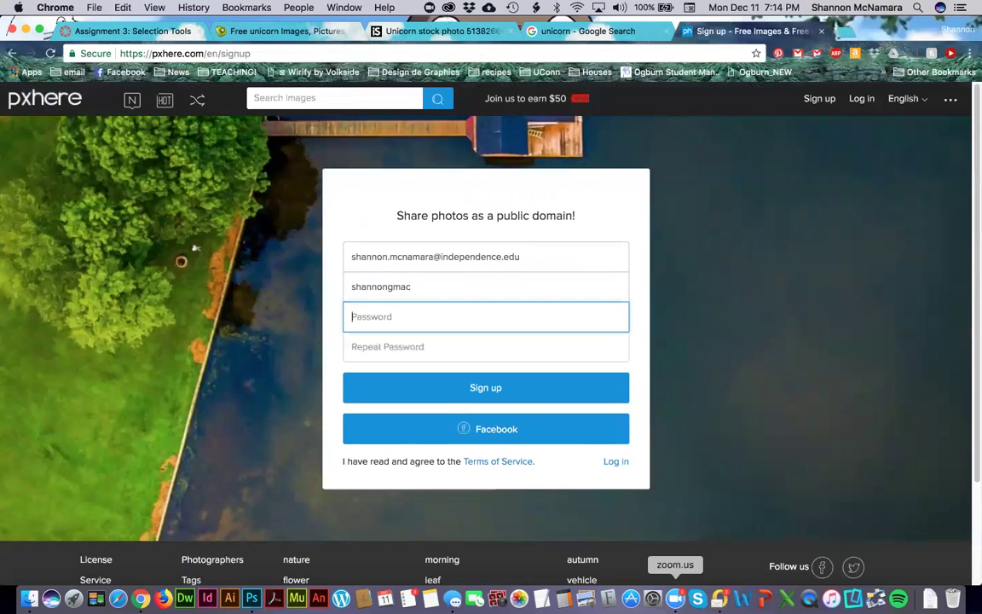
{"action": "left_click", "coordinate": [673, 601]}
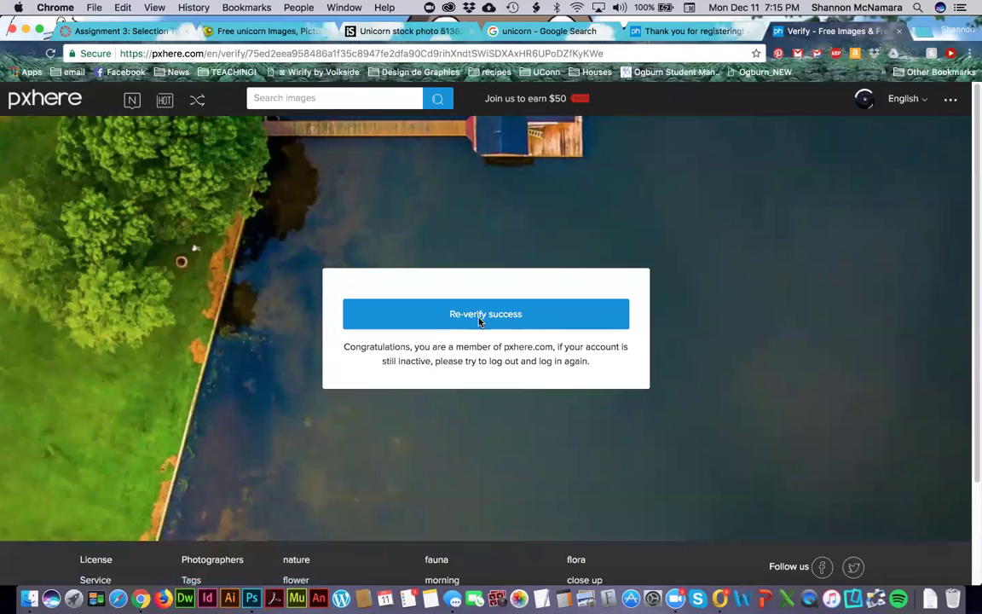
{"action": "left_click", "coordinate": [494, 317]}
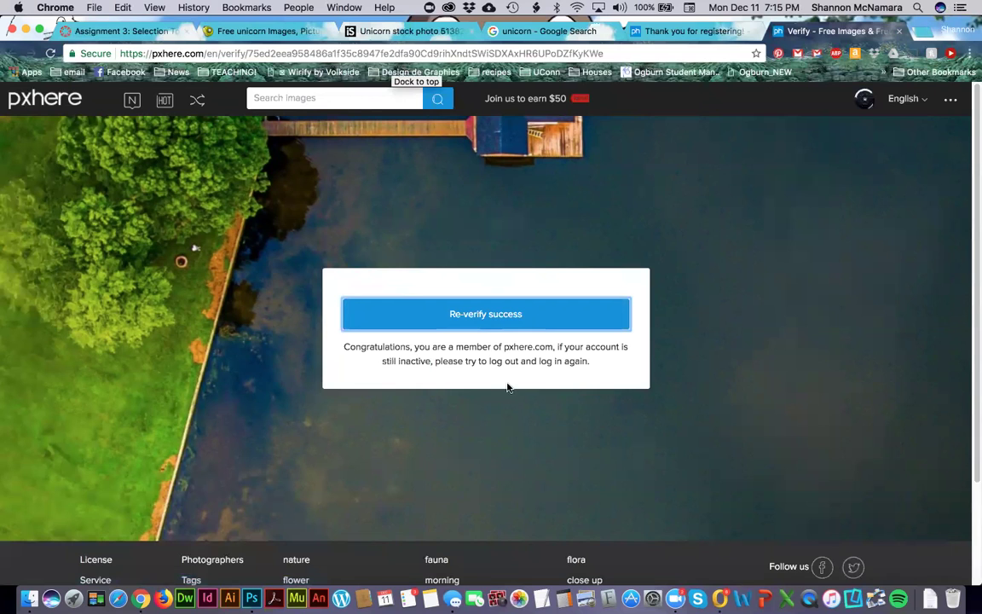
Return to the unicorn photo page and download the original-size 'white-animal-monume….jpg' file.
{"action": "left_click", "coordinate": [675, 598]}
{"action": "key", "text": "super+Tab"}
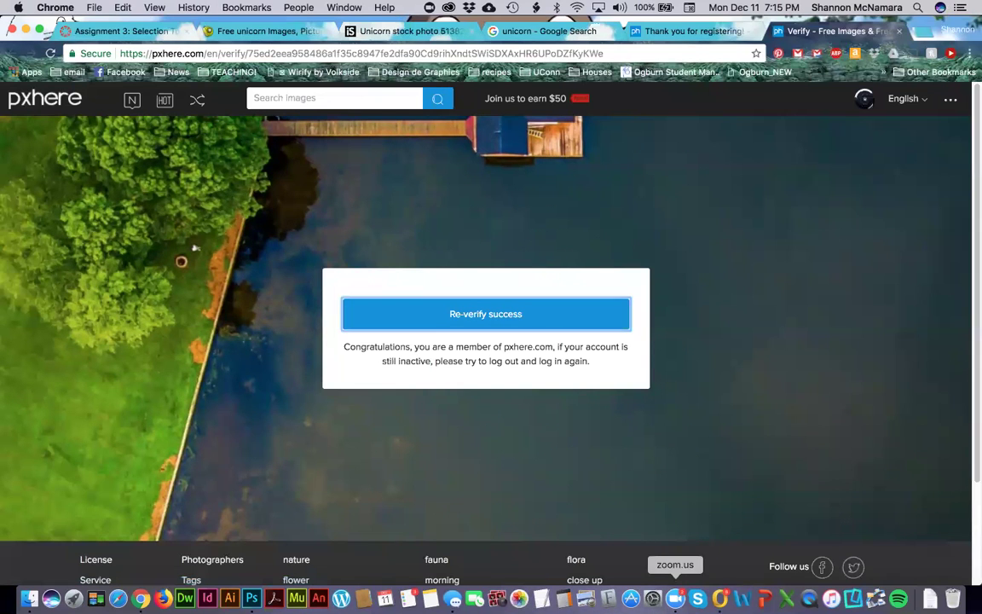
{"action": "left_click", "coordinate": [709, 32]}
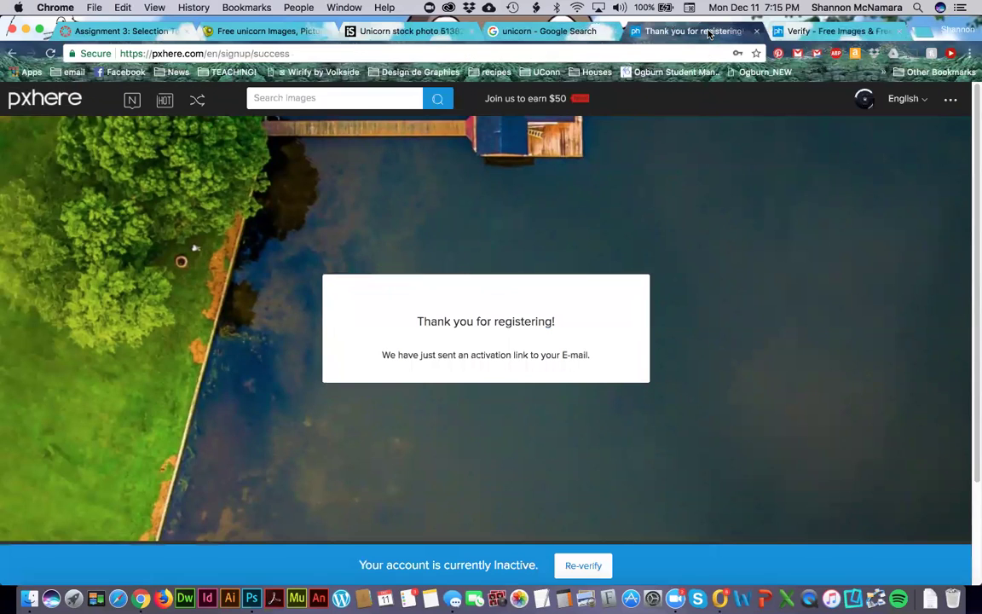
{"action": "right_click", "coordinate": [12, 53]}
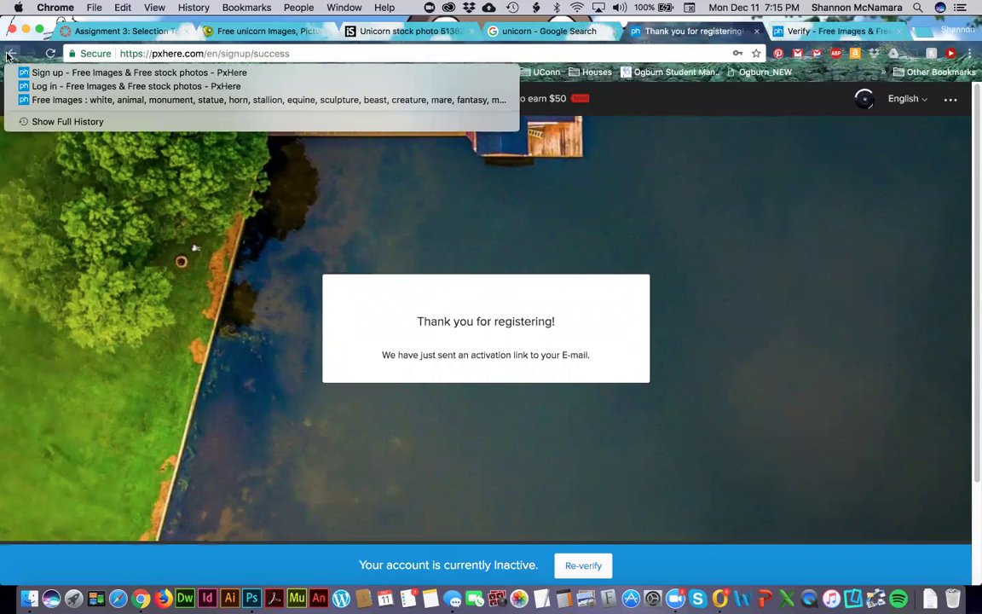
{"action": "left_click", "coordinate": [40, 99]}
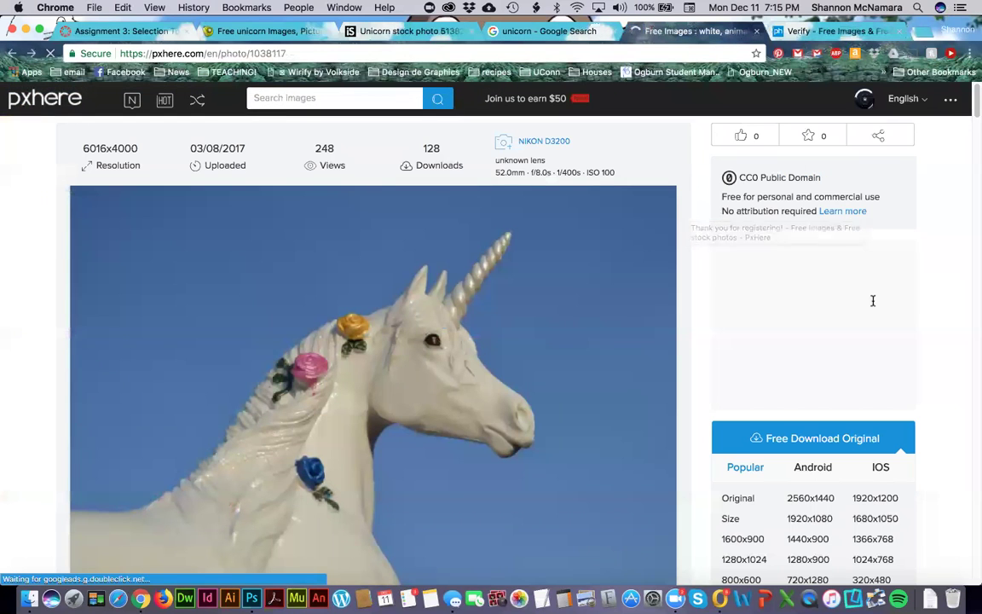
{"action": "scroll", "coordinate": [929, 313], "scroll_direction": "down", "scroll_amount": 2}
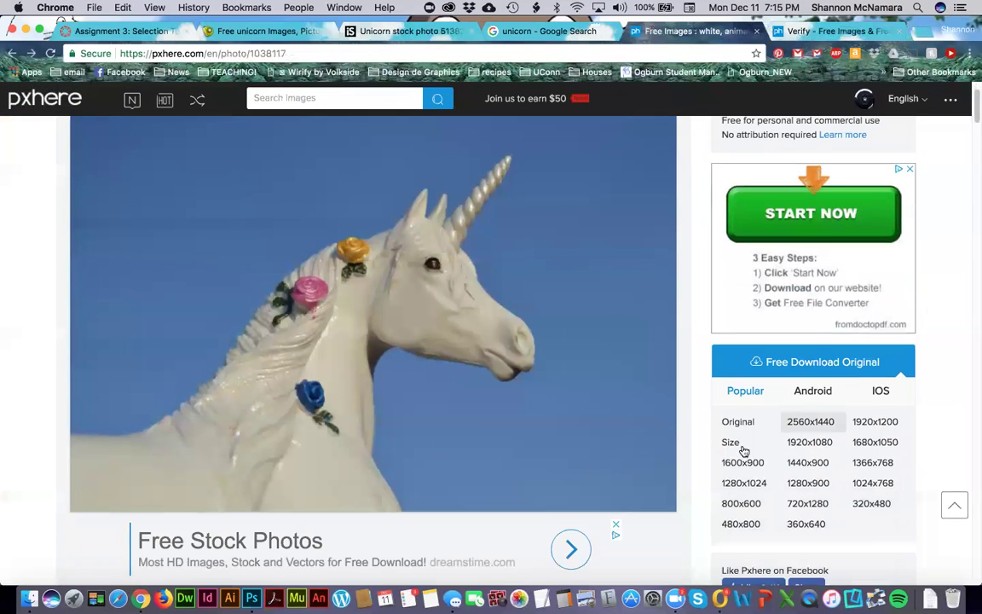
{"action": "left_click", "coordinate": [735, 421]}
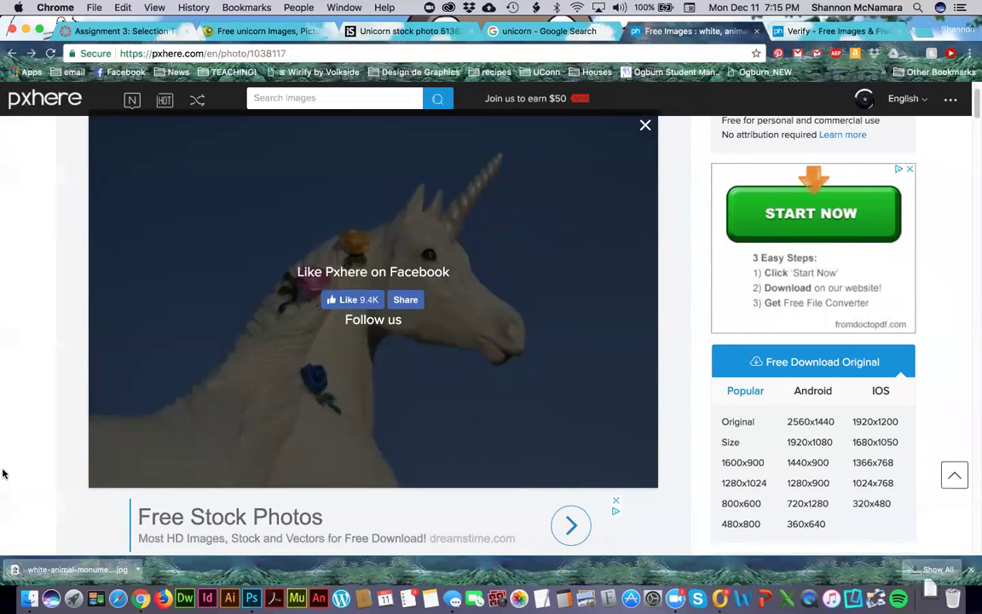
{"action": "left_click", "coordinate": [137, 567]}
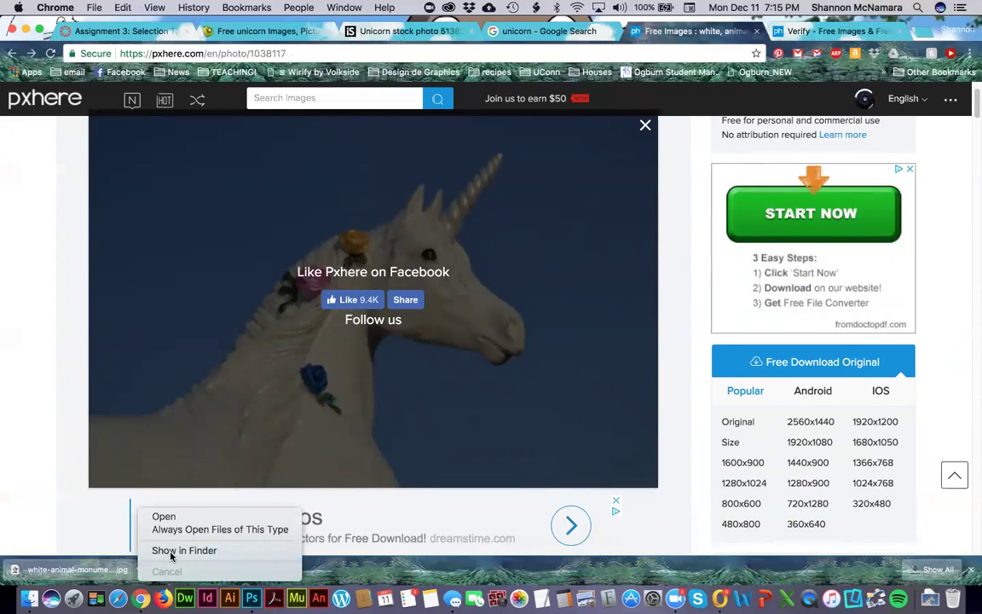
Reveal the downloaded photo in Finder, move it into the Assignment folder, and open it in Photoshop.
{"action": "left_click", "coordinate": [169, 550]}
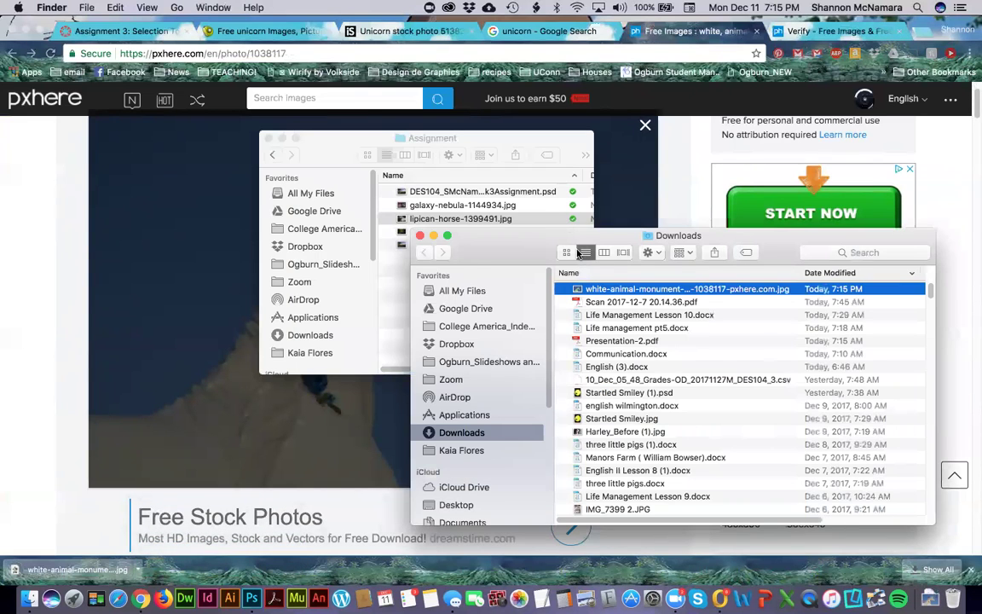
{"action": "left_click_drag", "start_coordinate": [588, 289], "coordinate": [409, 293]}
{"action": "left_click_drag", "start_coordinate": [392, 289], "coordinate": [394, 291]}
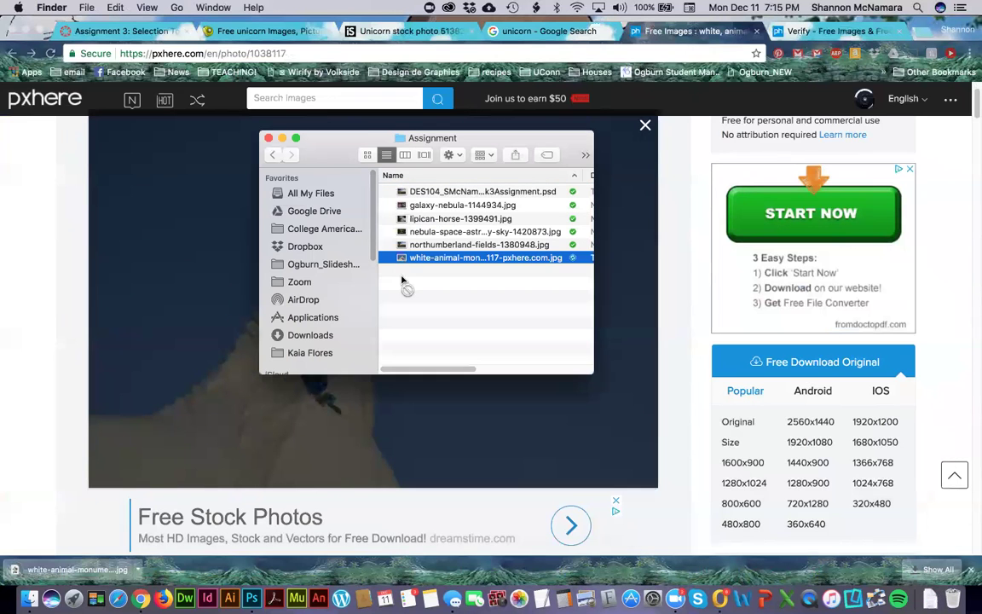
{"action": "left_click", "coordinate": [252, 599]}
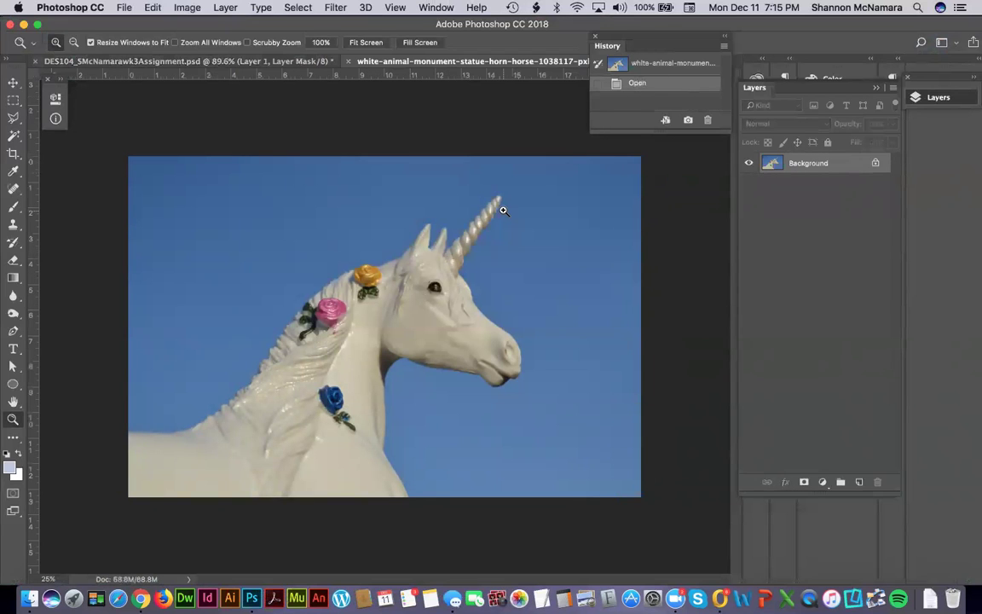
Zoom in on the horn, enter Quick Mask mode, and brush a first stroke near it.
{"action": "left_click_drag", "start_coordinate": [421, 157], "coordinate": [538, 298]}
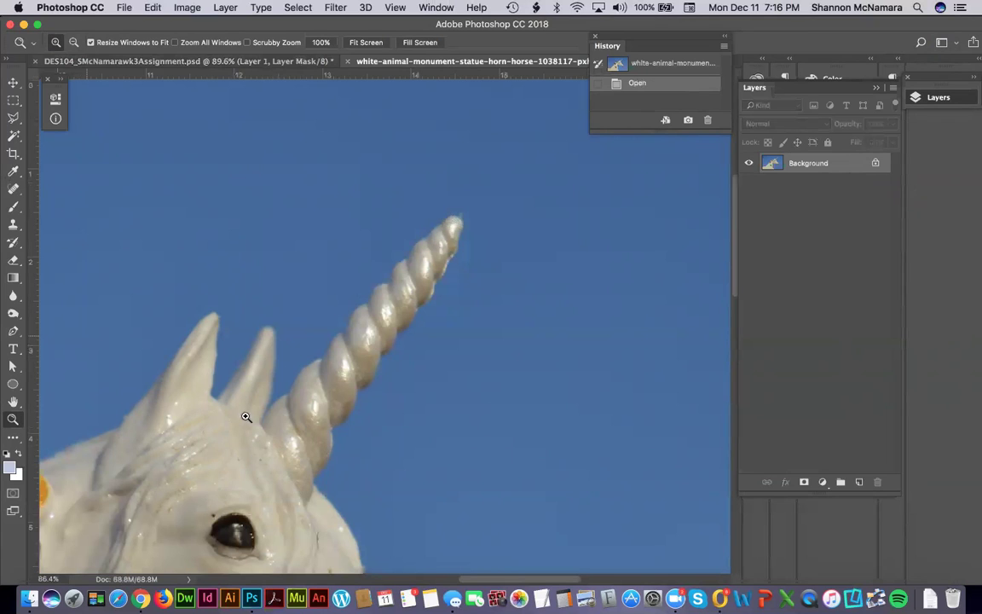
{"action": "left_click", "coordinate": [14, 495]}
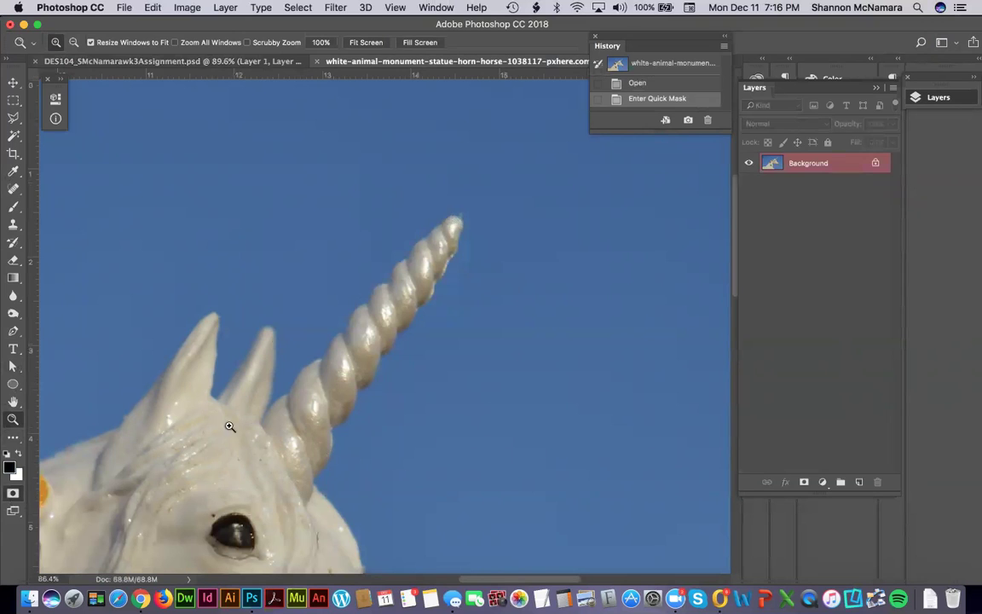
{"action": "key", "text": "b"}
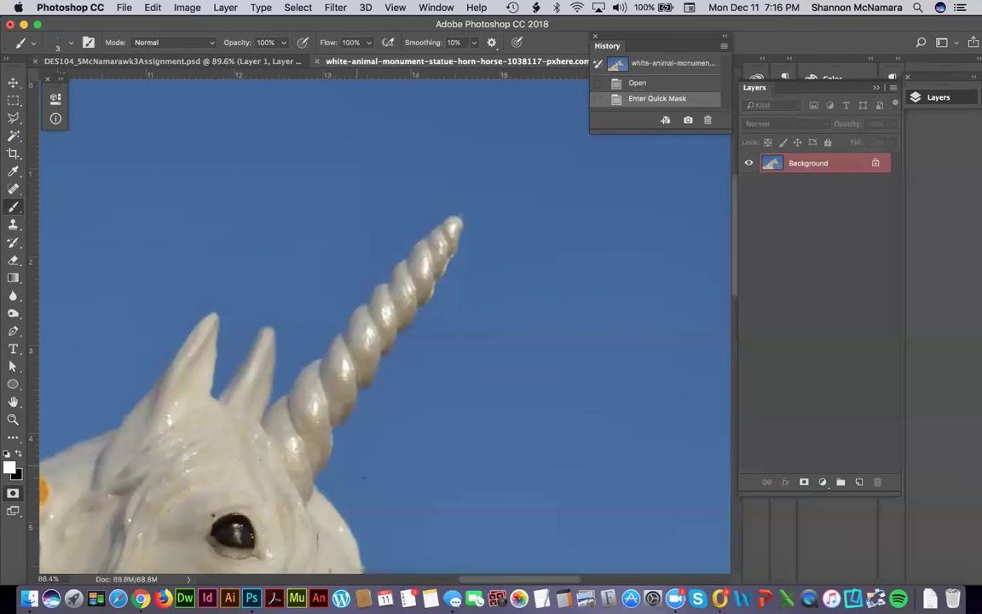
{"action": "left_click_drag", "start_coordinate": [363, 478], "coordinate": [191, 394]}
{"action": "key", "text": "z"}
{"action": "mouse_move", "coordinate": [232, 343]}
{"action": "left_mouse_down"}
{"action": "mouse_move", "coordinate": [361, 478]}
{"action": "mouse_move", "coordinate": [362, 508]}
{"action": "left_mouse_up"}
{"action": "key", "text": "b"}
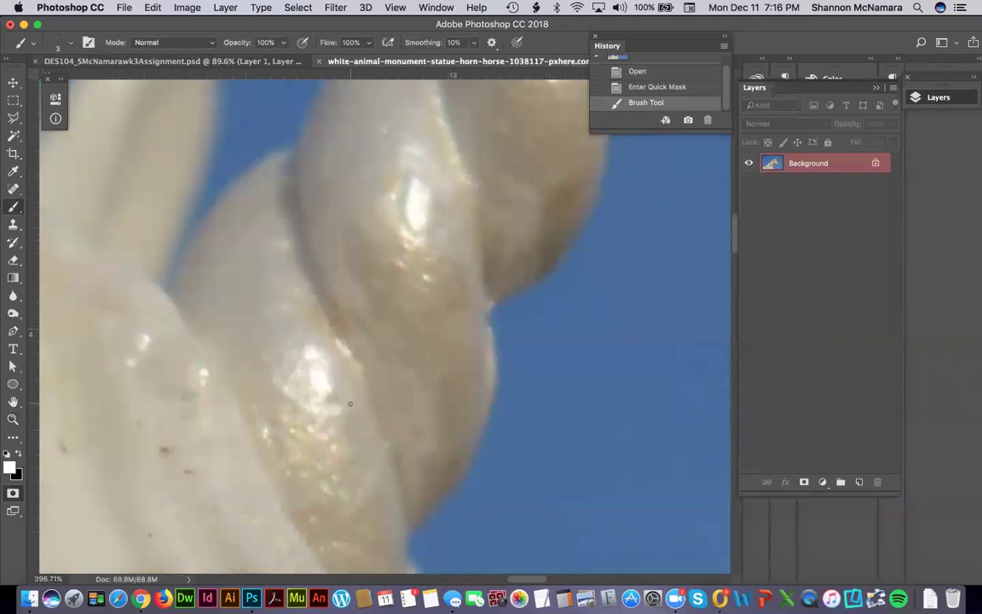
Brush the quick mask up along the horn's lower left edge.
{"action": "scroll", "coordinate": [213, 334], "scroll_direction": "up", "scroll_amount": 3}
{"action": "scroll", "coordinate": [213, 334], "scroll_direction": "left", "scroll_amount": 2}
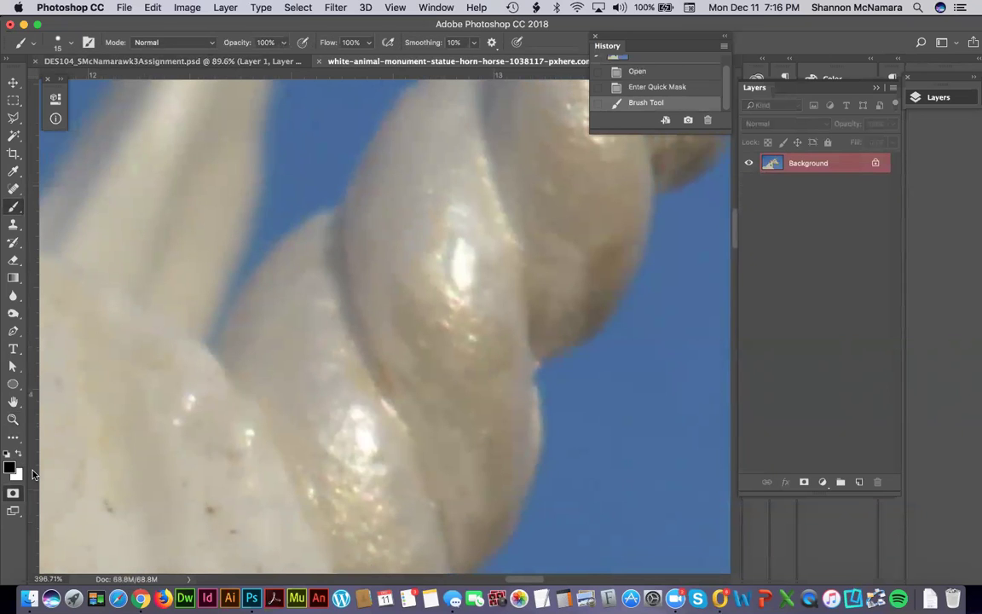
{"action": "mouse_move", "coordinate": [233, 358]}
{"action": "left_mouse_down"}
{"action": "mouse_move", "coordinate": [246, 300]}
{"action": "mouse_move", "coordinate": [314, 227]}
{"action": "mouse_move", "coordinate": [344, 214]}
{"action": "left_mouse_up"}
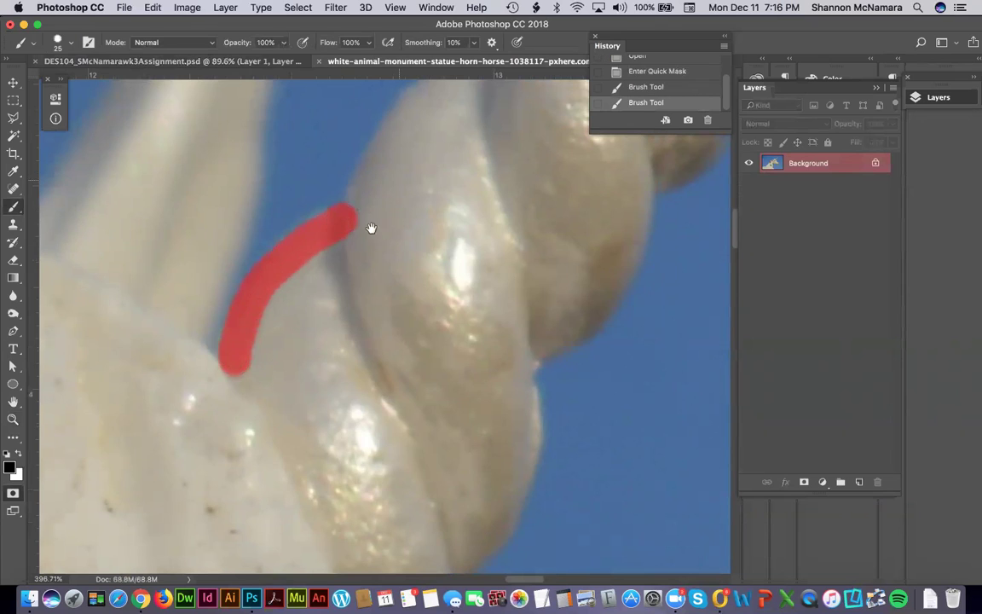
{"action": "scroll", "coordinate": [341, 324], "scroll_direction": "up", "scroll_amount": 10}
{"action": "scroll", "coordinate": [341, 324], "scroll_direction": "right", "scroll_amount": 4}
{"action": "mouse_move", "coordinate": [245, 484]}
{"action": "left_mouse_down"}
{"action": "mouse_move", "coordinate": [313, 368]}
{"action": "mouse_move", "coordinate": [391, 320]}
{"action": "mouse_move", "coordinate": [364, 322]}
{"action": "mouse_move", "coordinate": [325, 346]}
{"action": "mouse_move", "coordinate": [272, 422]}
{"action": "left_mouse_up"}
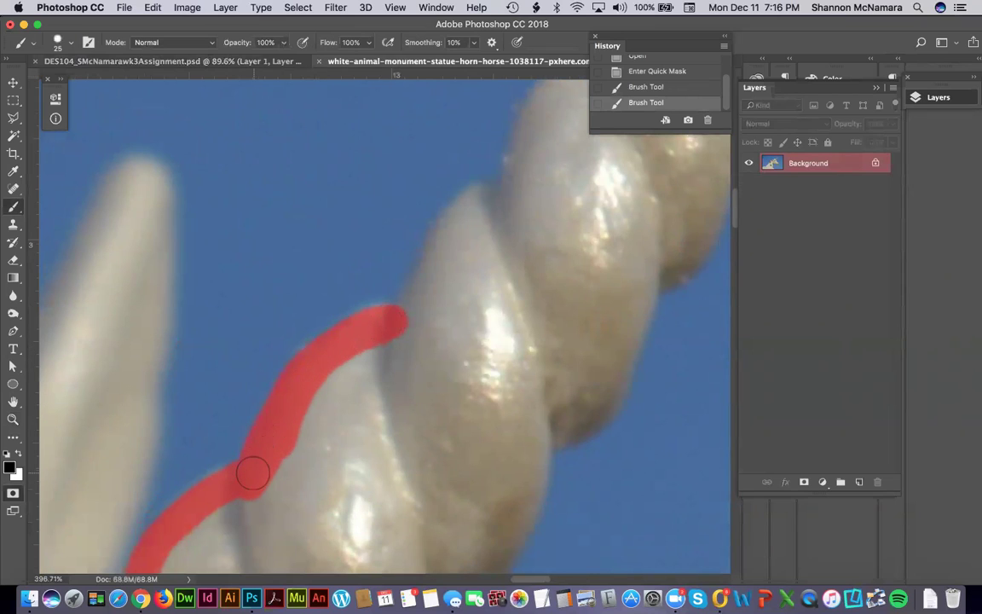
{"action": "left_click_drag", "start_coordinate": [401, 320], "coordinate": [471, 196]}
{"action": "mouse_move", "coordinate": [548, 188]}
{"action": "left_mouse_down"}
{"action": "mouse_move", "coordinate": [385, 364]}
{"action": "mouse_move", "coordinate": [342, 389]}
{"action": "mouse_move", "coordinate": [359, 328]}
{"action": "left_mouse_up"}
{"action": "mouse_move", "coordinate": [442, 243]}
{"action": "left_mouse_down"}
{"action": "mouse_move", "coordinate": [370, 286]}
{"action": "mouse_move", "coordinate": [356, 330]}
{"action": "left_mouse_up"}
{"action": "left_click_drag", "start_coordinate": [503, 280], "coordinate": [380, 398]}
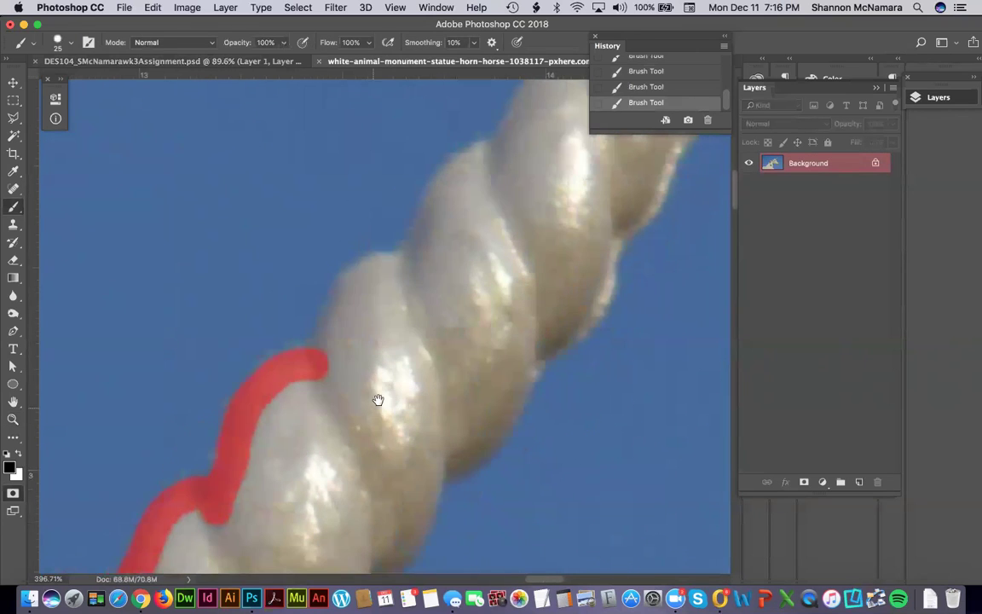
{"action": "mouse_move", "coordinate": [410, 271]}
{"action": "left_mouse_down"}
{"action": "mouse_move", "coordinate": [346, 292]}
{"action": "mouse_move", "coordinate": [322, 352]}
{"action": "left_mouse_up"}
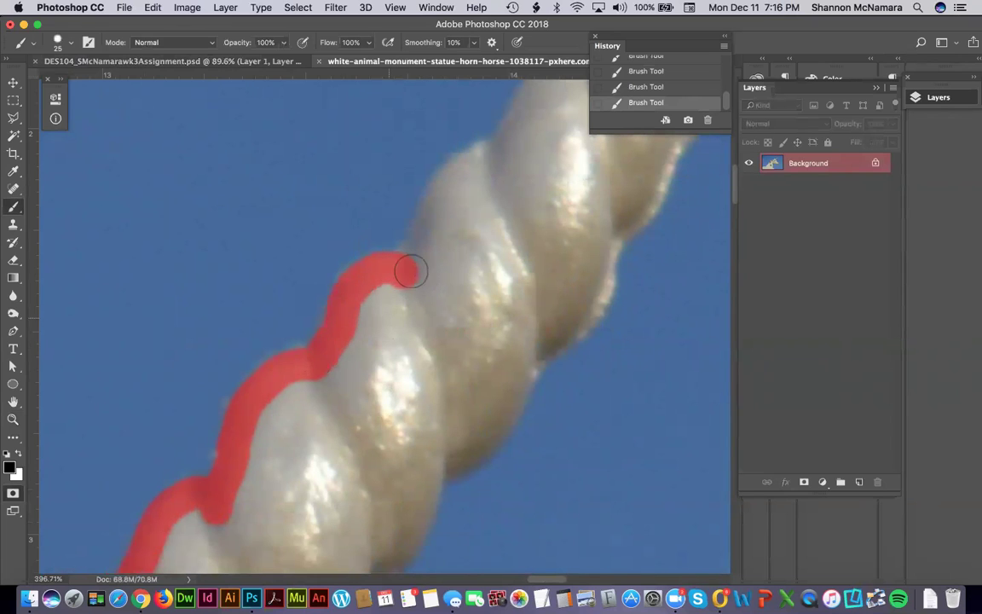
Carry the quick-mask outline around the horn tip and onto its right edge.
{"action": "scroll", "coordinate": [383, 324], "scroll_direction": "up", "scroll_amount": 5}
{"action": "scroll", "coordinate": [383, 323], "scroll_direction": "right", "scroll_amount": 3}
{"action": "mouse_move", "coordinate": [380, 389]}
{"action": "left_mouse_down"}
{"action": "mouse_move", "coordinate": [356, 388]}
{"action": "mouse_move", "coordinate": [329, 408]}
{"action": "mouse_move", "coordinate": [290, 482]}
{"action": "left_mouse_up"}
{"action": "mouse_move", "coordinate": [387, 374]}
{"action": "left_mouse_down"}
{"action": "mouse_move", "coordinate": [429, 303]}
{"action": "mouse_move", "coordinate": [542, 201]}
{"action": "mouse_move", "coordinate": [576, 177]}
{"action": "mouse_move", "coordinate": [613, 175]}
{"action": "mouse_move", "coordinate": [625, 192]}
{"action": "mouse_move", "coordinate": [607, 229]}
{"action": "mouse_move", "coordinate": [626, 204]}
{"action": "mouse_move", "coordinate": [577, 335]}
{"action": "mouse_move", "coordinate": [597, 307]}
{"action": "mouse_move", "coordinate": [526, 433]}
{"action": "left_mouse_up"}
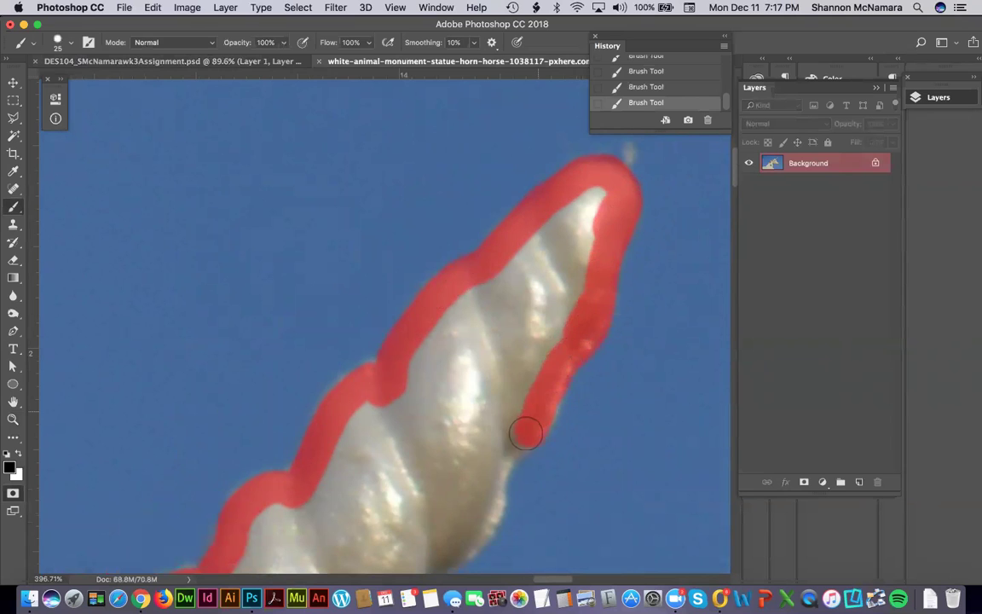
{"action": "scroll", "coordinate": [472, 184], "scroll_direction": "down", "scroll_amount": 6}
{"action": "mouse_move", "coordinate": [500, 137]}
{"action": "left_mouse_down"}
{"action": "mouse_move", "coordinate": [446, 244]}
{"action": "mouse_move", "coordinate": [375, 314]}
{"action": "left_mouse_up"}
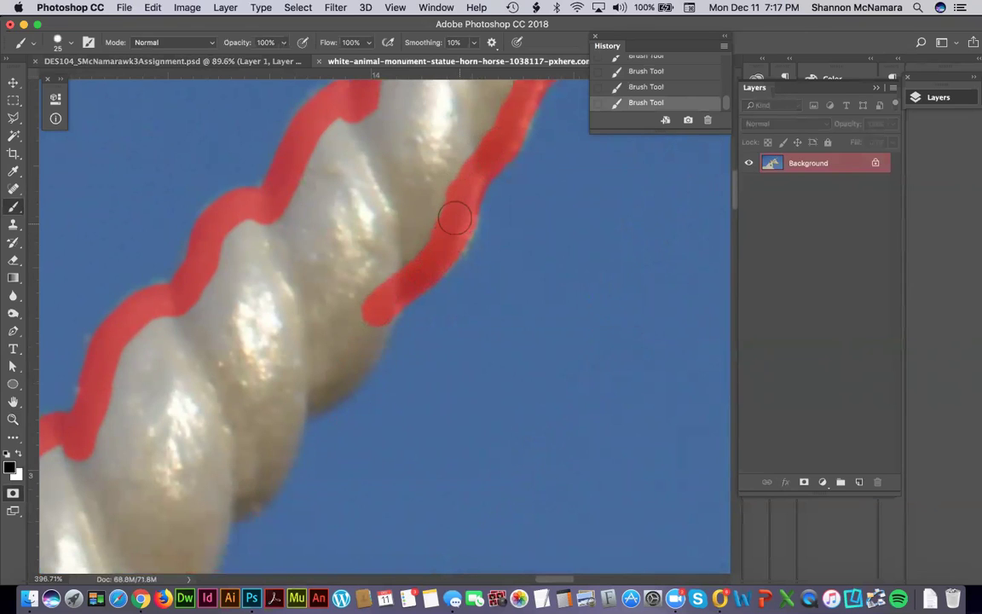
Trace the mask down the horn's right edge and close it across the base.
{"action": "left_click_drag", "start_coordinate": [362, 243], "coordinate": [372, 164]}
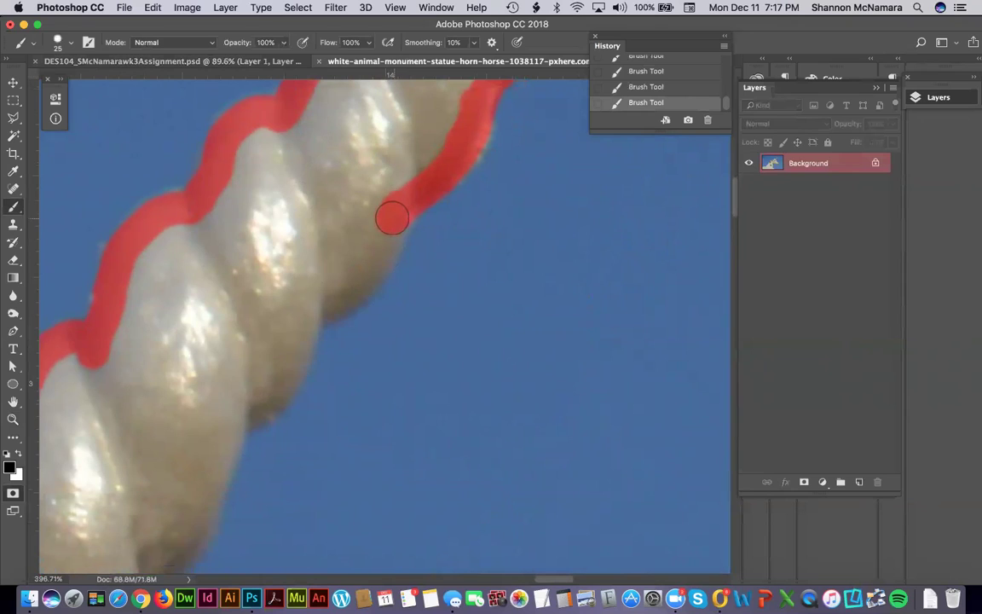
{"action": "mouse_move", "coordinate": [392, 220]}
{"action": "left_mouse_down"}
{"action": "mouse_move", "coordinate": [365, 277]}
{"action": "mouse_move", "coordinate": [313, 305]}
{"action": "left_mouse_up"}
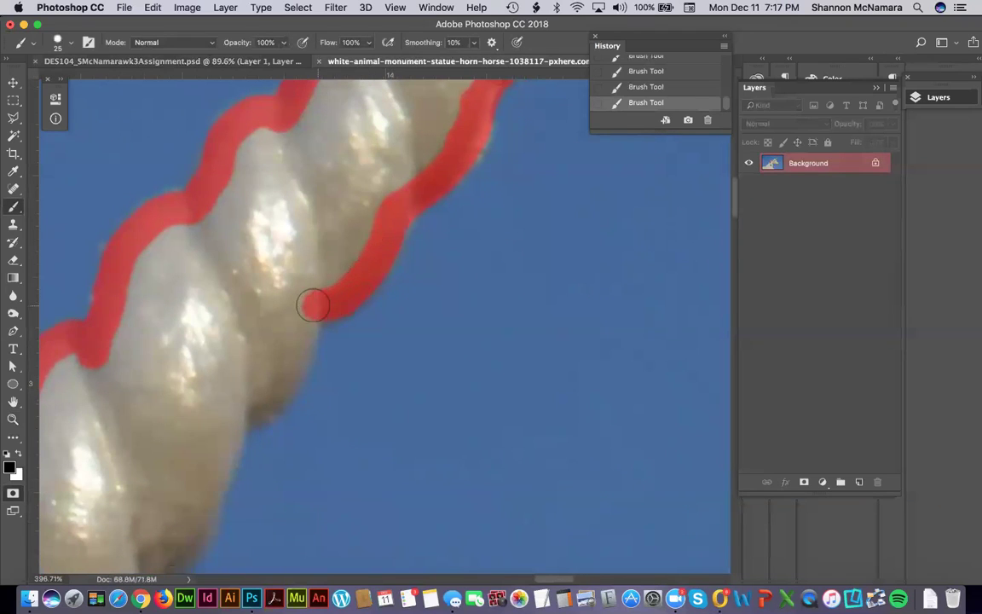
{"action": "mouse_move", "coordinate": [141, 375]}
{"action": "left_mouse_down"}
{"action": "mouse_move", "coordinate": [244, 336]}
{"action": "mouse_move", "coordinate": [297, 296]}
{"action": "left_mouse_up"}
{"action": "mouse_move", "coordinate": [454, 232]}
{"action": "left_mouse_down"}
{"action": "mouse_move", "coordinate": [436, 299]}
{"action": "mouse_move", "coordinate": [417, 327]}
{"action": "mouse_move", "coordinate": [377, 355]}
{"action": "mouse_move", "coordinate": [381, 272]}
{"action": "mouse_move", "coordinate": [422, 233]}
{"action": "mouse_move", "coordinate": [390, 318]}
{"action": "mouse_move", "coordinate": [359, 348]}
{"action": "mouse_move", "coordinate": [299, 377]}
{"action": "mouse_move", "coordinate": [396, 191]}
{"action": "mouse_move", "coordinate": [426, 162]}
{"action": "left_mouse_up"}
{"action": "mouse_move", "coordinate": [450, 115]}
{"action": "left_mouse_down"}
{"action": "mouse_move", "coordinate": [429, 205]}
{"action": "mouse_move", "coordinate": [370, 269]}
{"action": "mouse_move", "coordinate": [327, 291]}
{"action": "mouse_move", "coordinate": [318, 159]}
{"action": "left_mouse_up"}
{"action": "mouse_move", "coordinate": [78, 196]}
{"action": "left_mouse_down"}
{"action": "mouse_move", "coordinate": [224, 503]}
{"action": "mouse_move", "coordinate": [230, 341]}
{"action": "mouse_move", "coordinate": [256, 390]}
{"action": "mouse_move", "coordinate": [284, 310]}
{"action": "mouse_move", "coordinate": [282, 250]}
{"action": "left_mouse_up"}
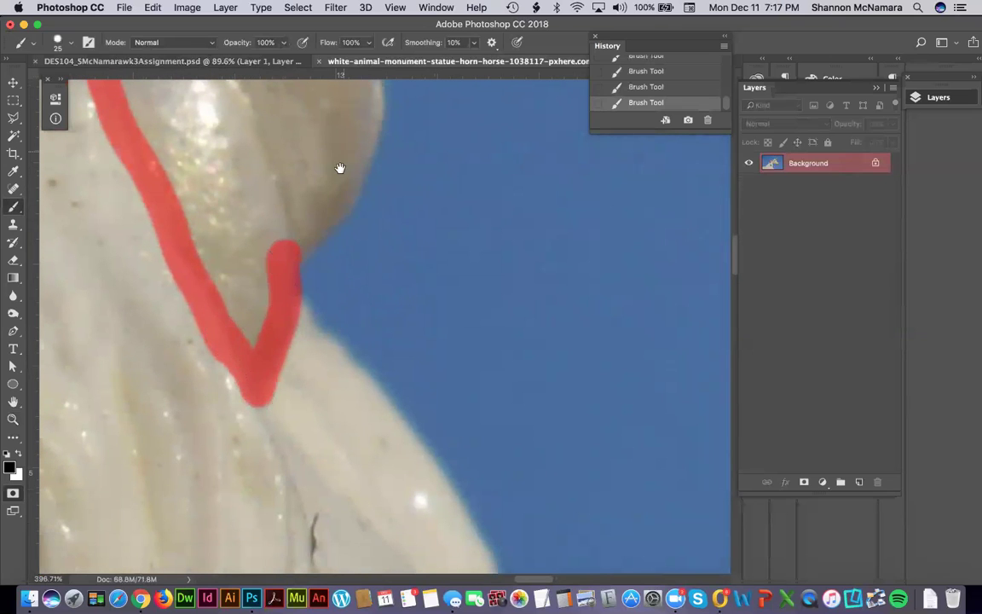
{"action": "left_click_drag", "start_coordinate": [339, 168], "coordinate": [322, 246]}
{"action": "mouse_move", "coordinate": [343, 156]}
{"action": "left_mouse_down"}
{"action": "mouse_move", "coordinate": [335, 150]}
{"action": "mouse_move", "coordinate": [340, 223]}
{"action": "mouse_move", "coordinate": [324, 285]}
{"action": "mouse_move", "coordinate": [312, 315]}
{"action": "mouse_move", "coordinate": [259, 365]}
{"action": "left_mouse_up"}
Magic Wand select inside the horn outline and expand the selection by 2 pixels.
{"action": "key", "text": "super+0"}
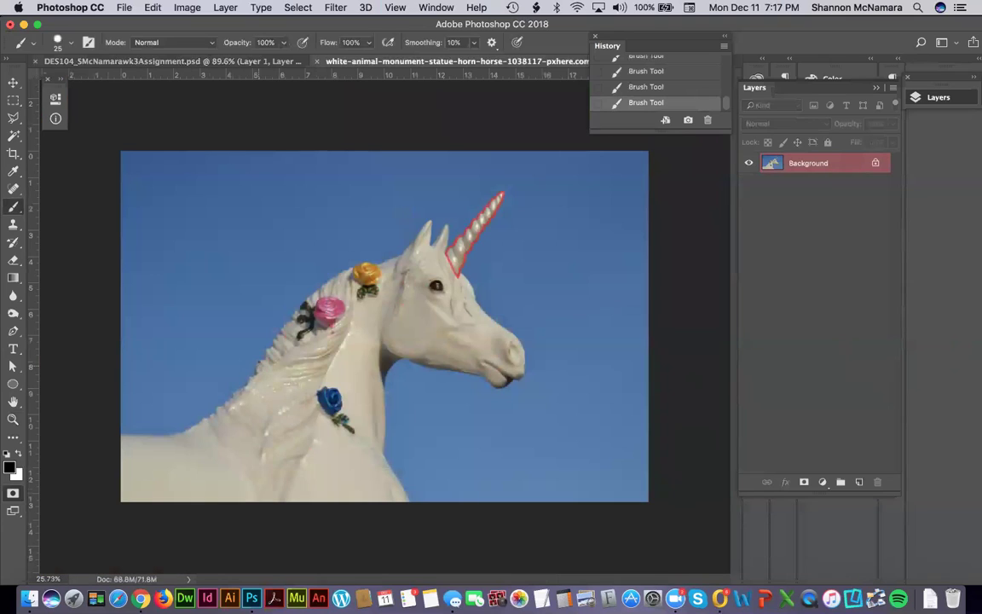
{"action": "key", "text": "w"}
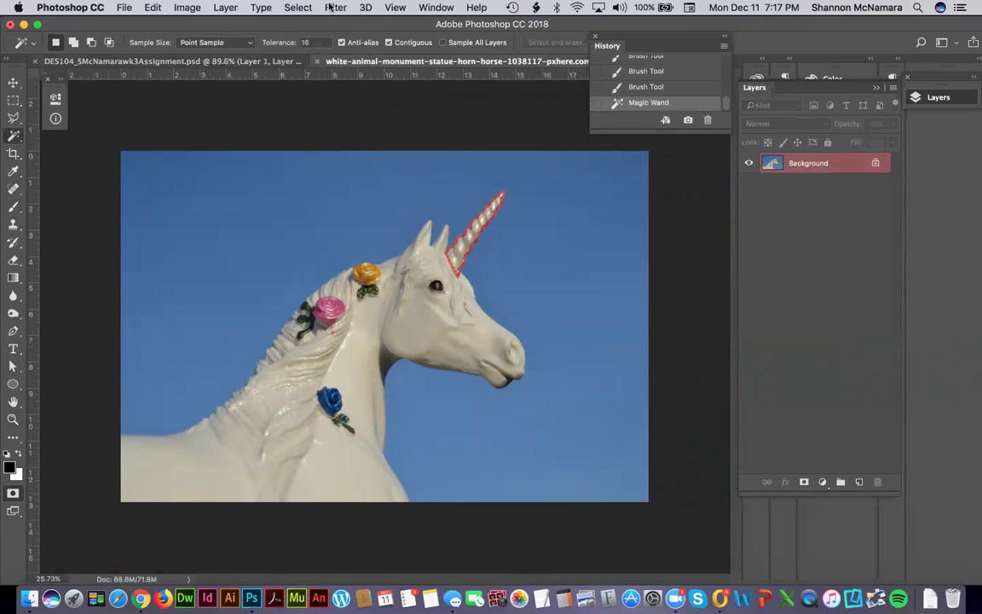
{"action": "left_click", "coordinate": [297, 6]}
{"action": "mouse_move", "coordinate": [283, 190]}
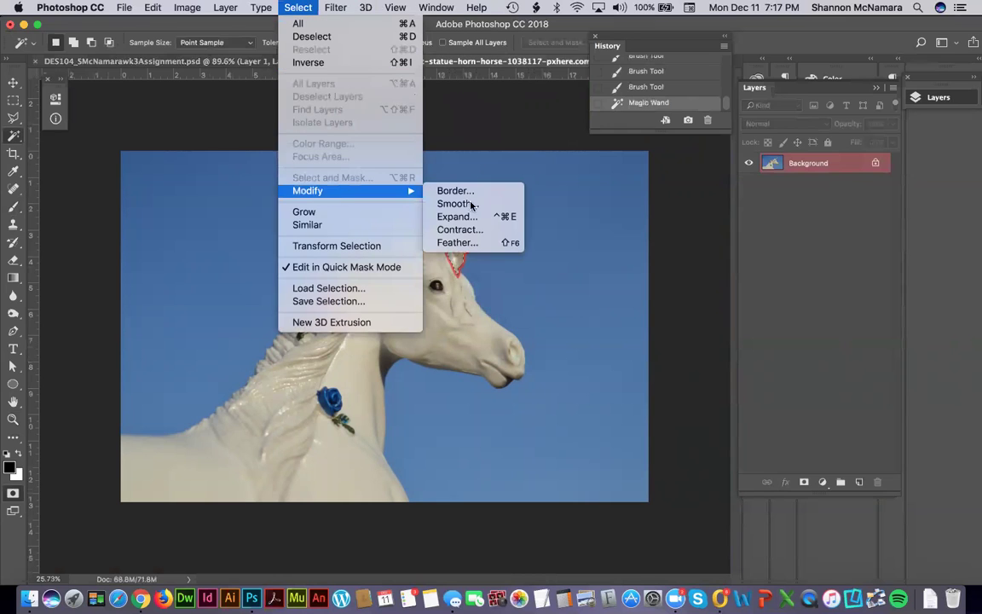
{"action": "left_click", "coordinate": [467, 217]}
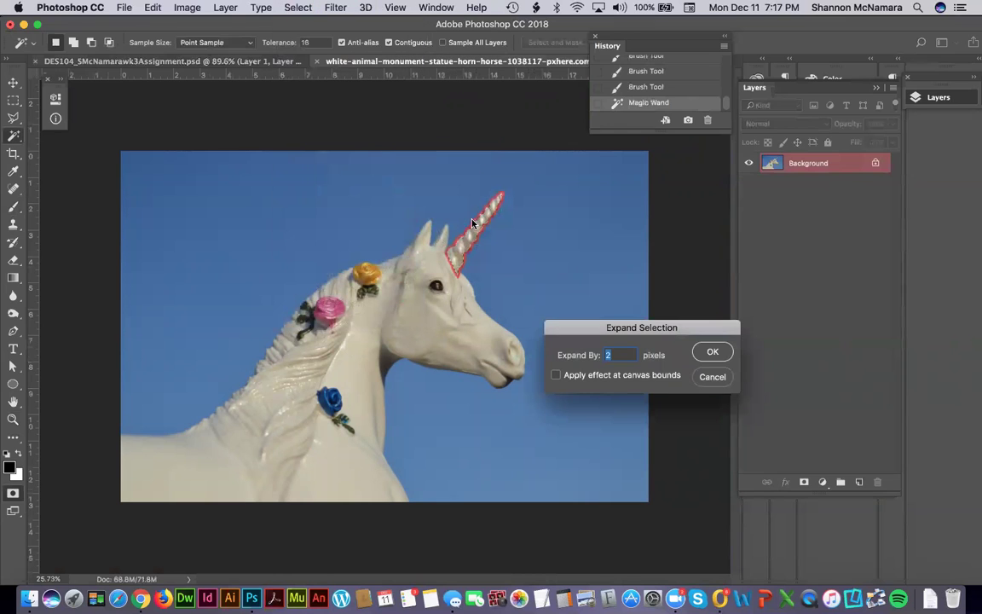
{"action": "key", "text": "Return"}
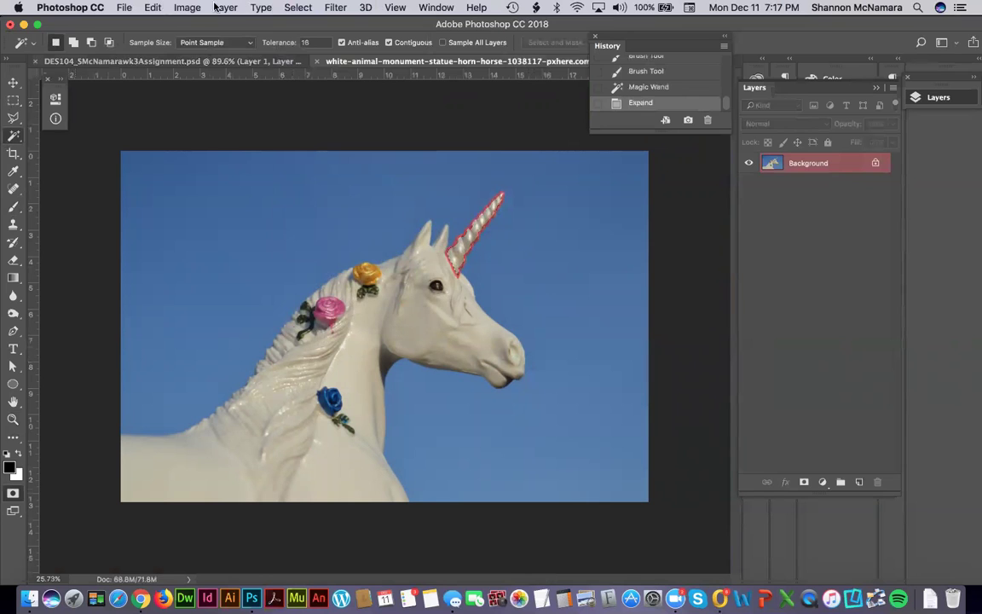
Fill the horn selection with the quick mask, deselect, and zoom in on the result.
{"action": "left_click", "coordinate": [158, 6]}
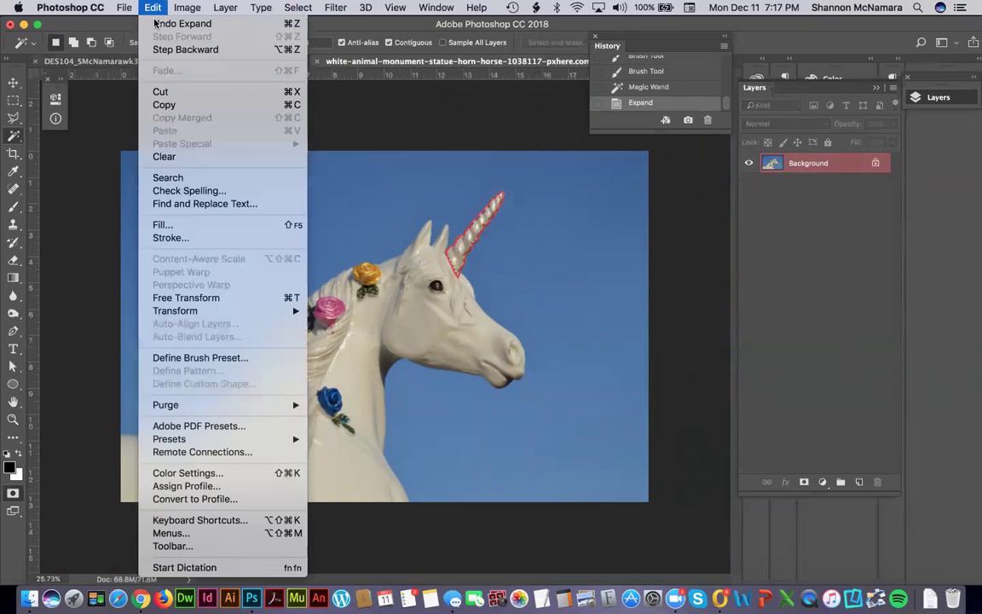
{"action": "left_click", "coordinate": [180, 226]}
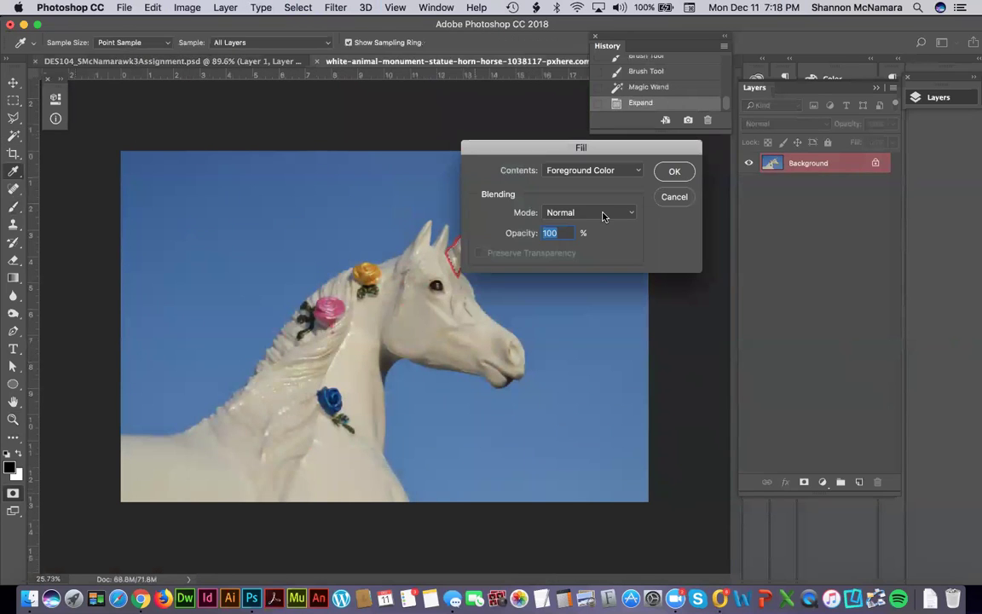
{"action": "left_click", "coordinate": [675, 169]}
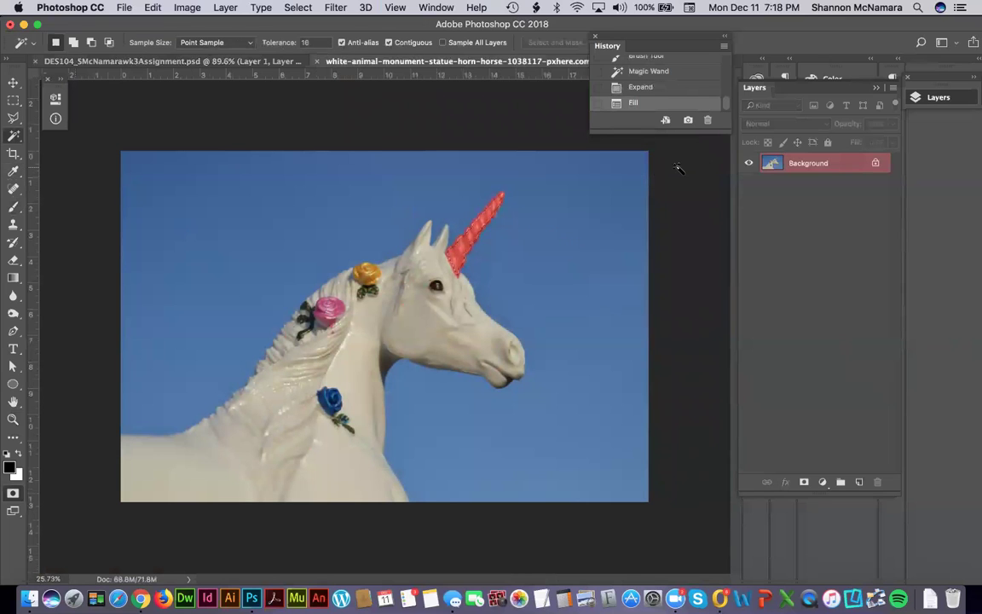
{"action": "left_click", "coordinate": [298, 7]}
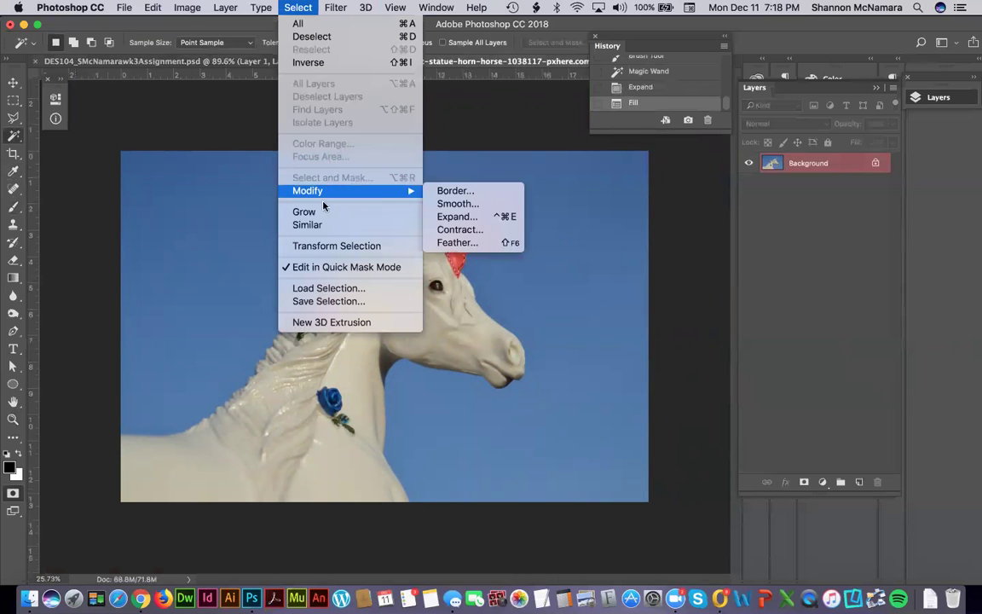
{"action": "left_click", "coordinate": [308, 37]}
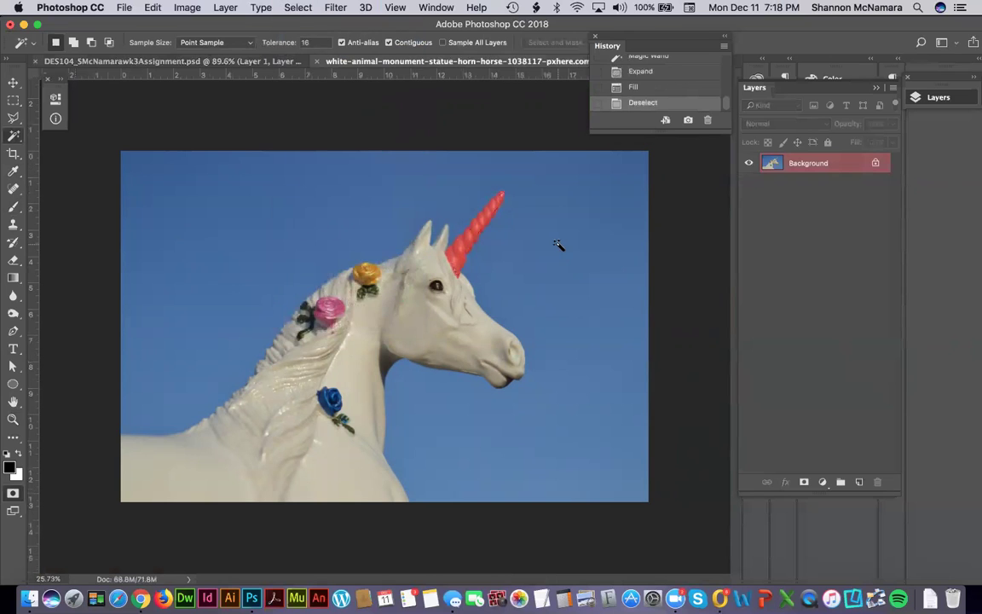
{"action": "key", "text": "z"}
{"action": "left_click_drag", "start_coordinate": [435, 176], "coordinate": [526, 295]}
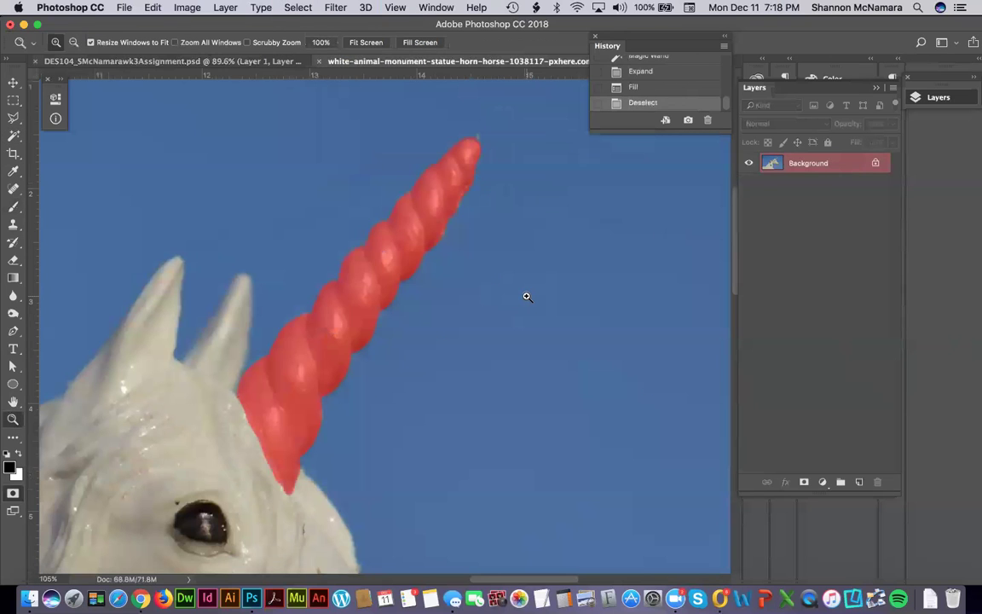
Turn the Quick Mask into a selection and invert it so only the horn is selected.
{"action": "key", "text": "q"}
{"action": "key", "text": "super+0"}
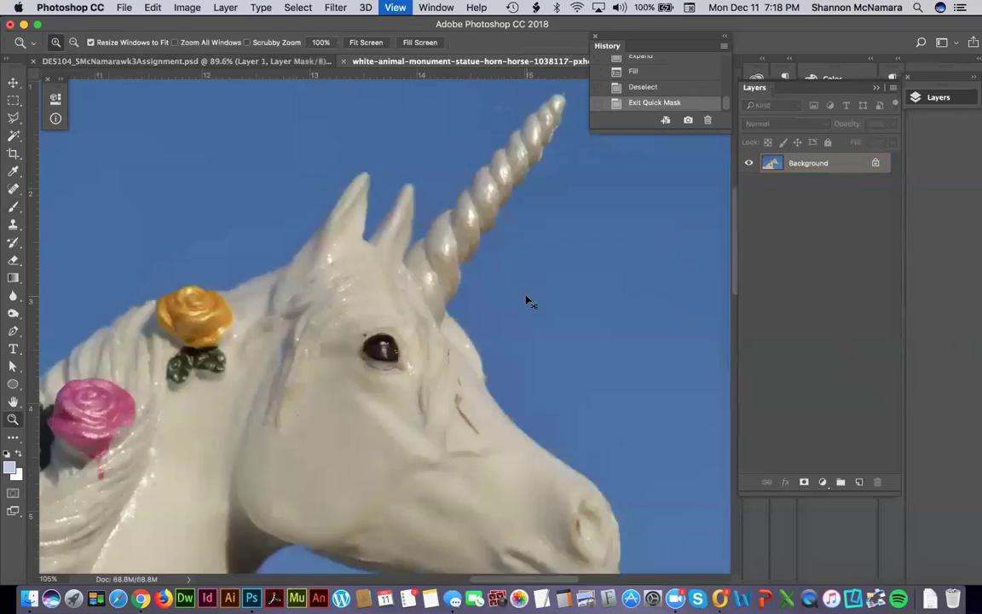
{"action": "key", "text": "shift+super+i"}
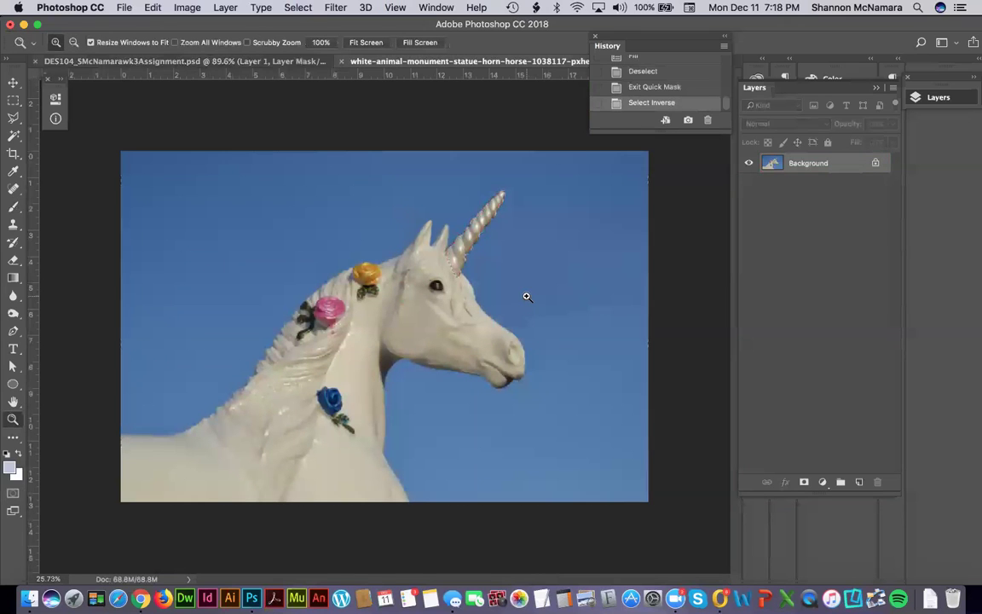
Tile both documents vertically and drag the horn into the horse composition.
{"action": "left_click", "coordinate": [435, 7]}
{"action": "mouse_move", "coordinate": [444, 23]}
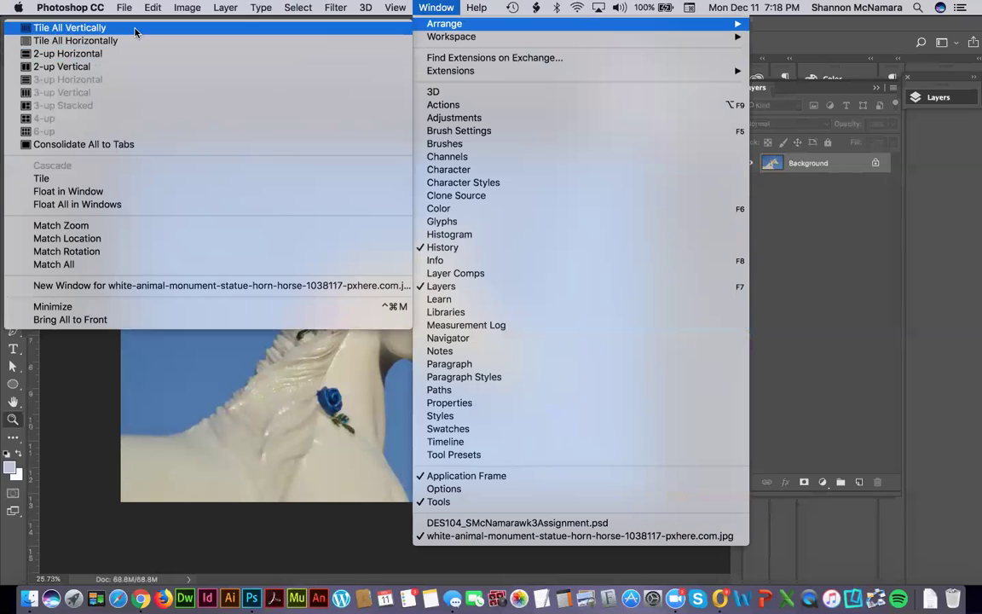
{"action": "left_click", "coordinate": [134, 31]}
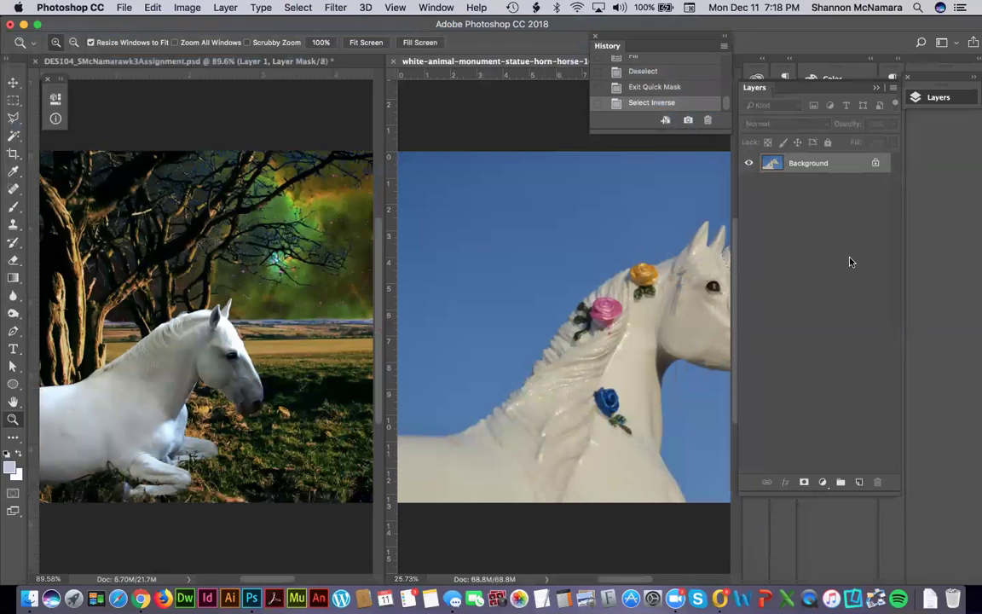
{"action": "key", "text": "v"}
{"action": "left_click_drag", "start_coordinate": [727, 260], "coordinate": [220, 330]}
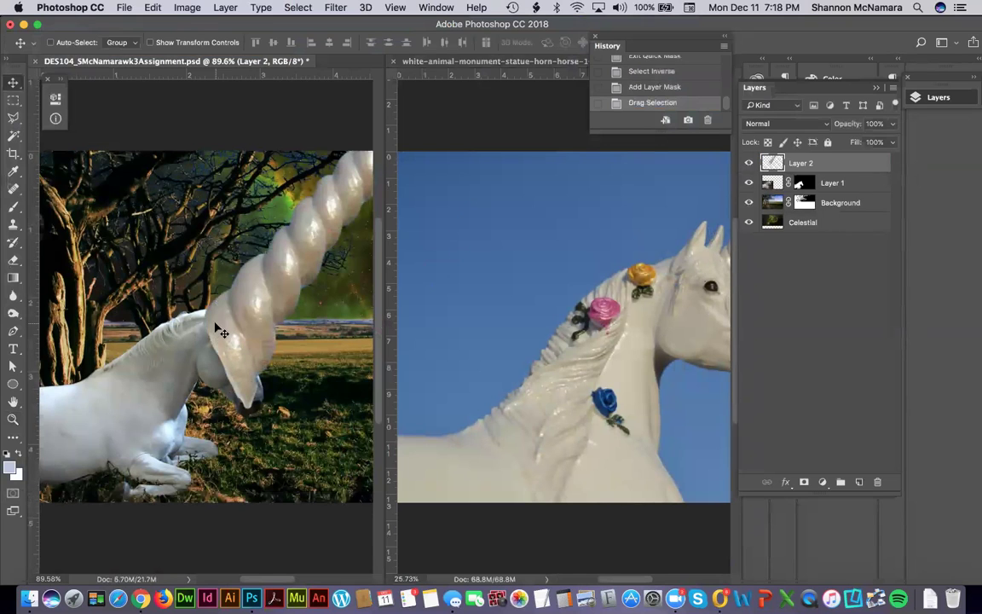
Close the statue photo without saving changes.
{"action": "left_click", "coordinate": [475, 129]}
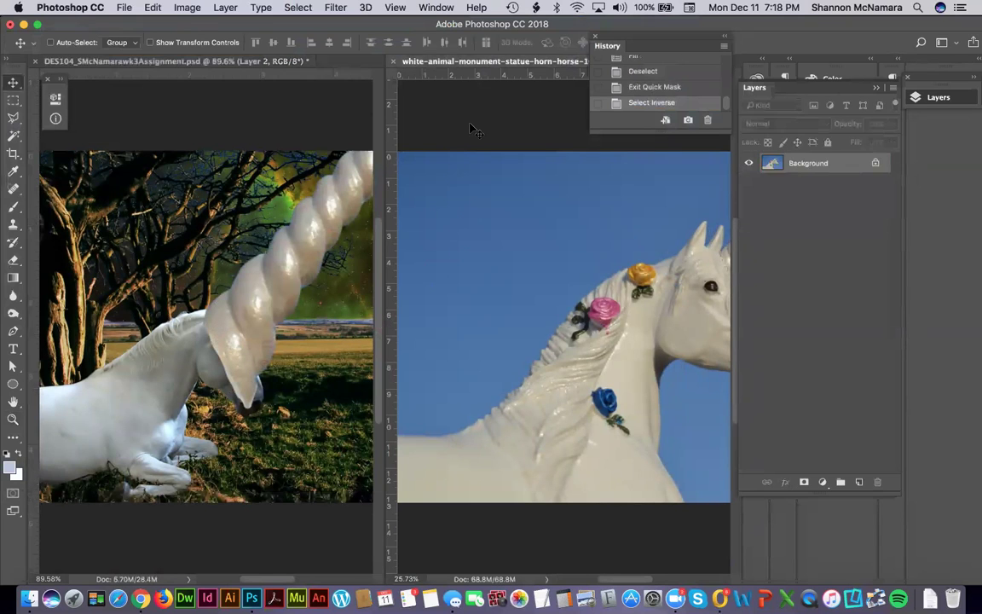
{"action": "left_click", "coordinate": [393, 61]}
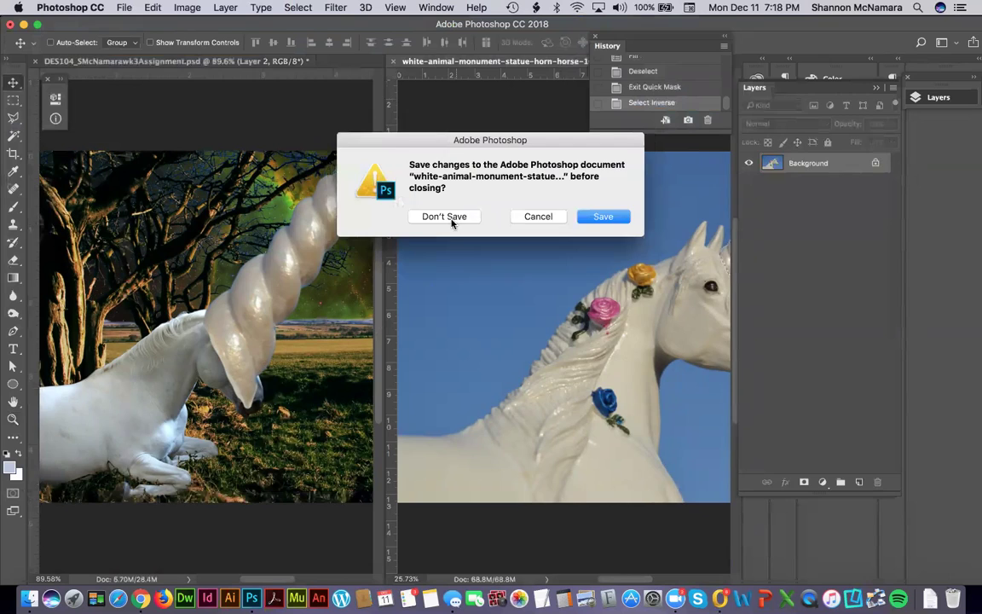
{"action": "left_click", "coordinate": [444, 217]}
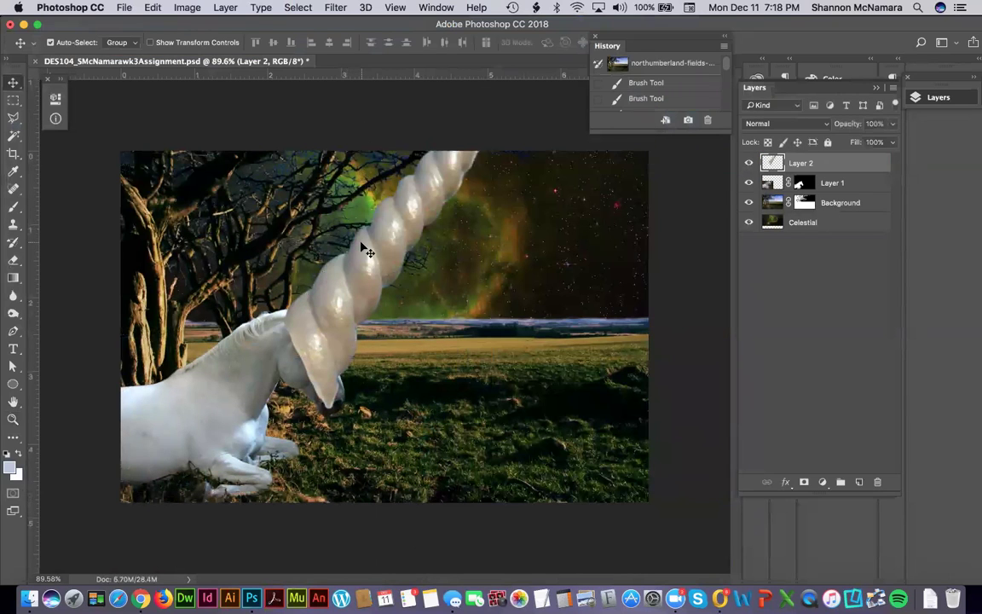
Free-transform the horn layer down to about 24.75% size.
{"action": "key", "text": "super+t"}
{"action": "key", "text": "super+minus"}
{"action": "key", "text": "super+minus"}
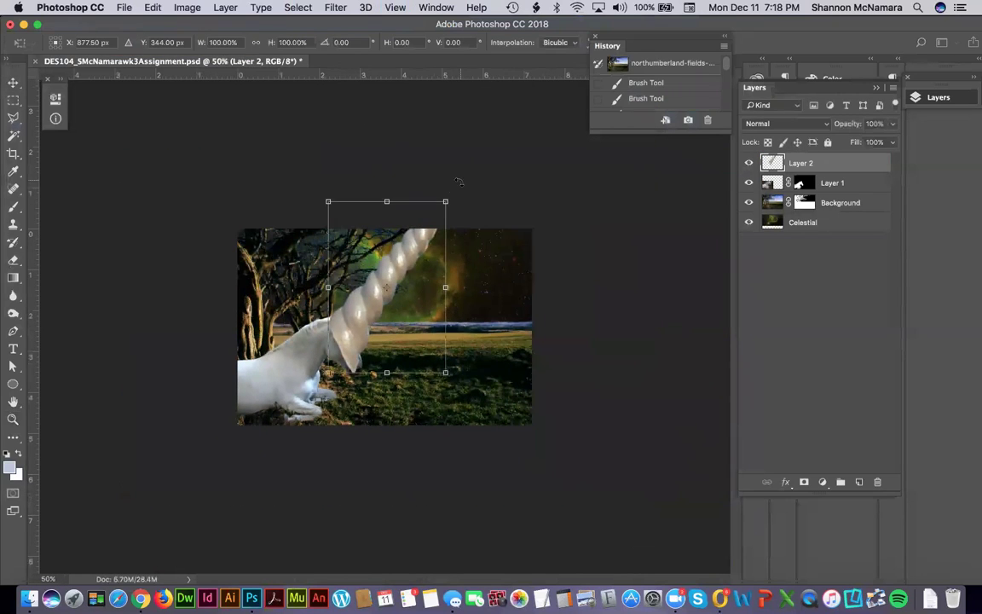
{"action": "left_click_drag", "start_coordinate": [445, 202], "coordinate": [357, 330]}
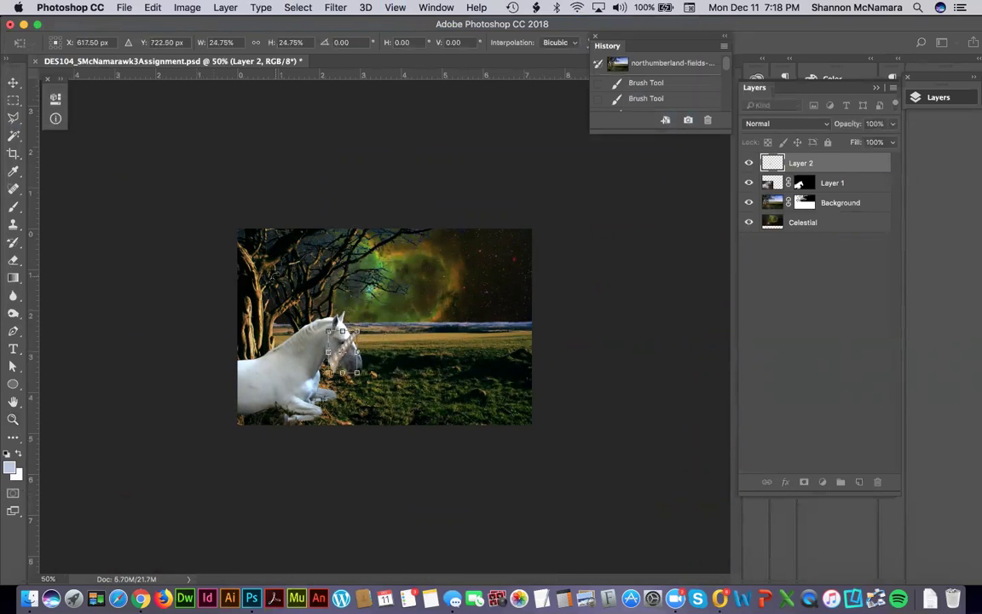
{"action": "key", "text": "super+plus"}
{"action": "key", "text": "super+plus"}
{"action": "key", "text": "super+plus"}
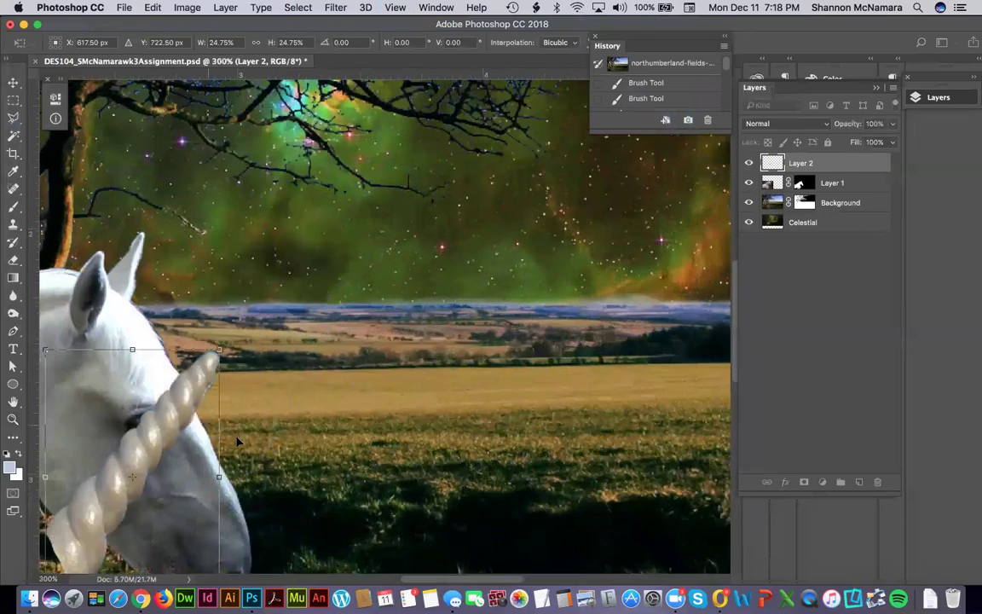
Move the horn up onto the unicorn's forehead and tilt it slightly clockwise.
{"action": "key", "text": "super+plus"}
{"action": "left_click_drag", "start_coordinate": [555, 285], "coordinate": [552, 291]}
{"action": "left_click_drag", "start_coordinate": [459, 329], "coordinate": [485, 122]}
{"action": "scroll", "coordinate": [562, 213], "scroll_direction": "up", "scroll_amount": 4}
{"action": "left_click_drag", "start_coordinate": [575, 232], "coordinate": [596, 228]}
{"action": "left_click_drag", "start_coordinate": [425, 284], "coordinate": [444, 260]}
{"action": "left_click_drag", "start_coordinate": [544, 141], "coordinate": [487, 180]}
Shrink and tilt the horn to -12.53° on the forehead, commit, and fit on screen.
{"action": "left_click_drag", "start_coordinate": [418, 313], "coordinate": [407, 294]}
{"action": "left_click_drag", "start_coordinate": [508, 170], "coordinate": [515, 194]}
{"action": "left_click_drag", "start_coordinate": [379, 272], "coordinate": [399, 283]}
{"action": "left_click_drag", "start_coordinate": [580, 324], "coordinate": [587, 259]}
{"action": "left_click_drag", "start_coordinate": [413, 342], "coordinate": [410, 332]}
{"action": "key", "text": "Return"}
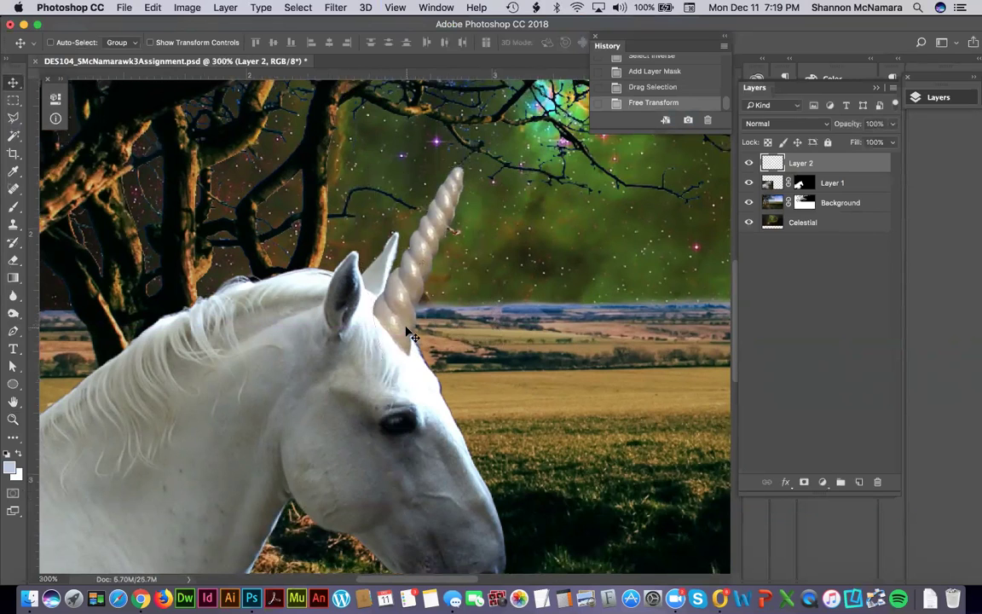
{"action": "key", "text": "super+0"}
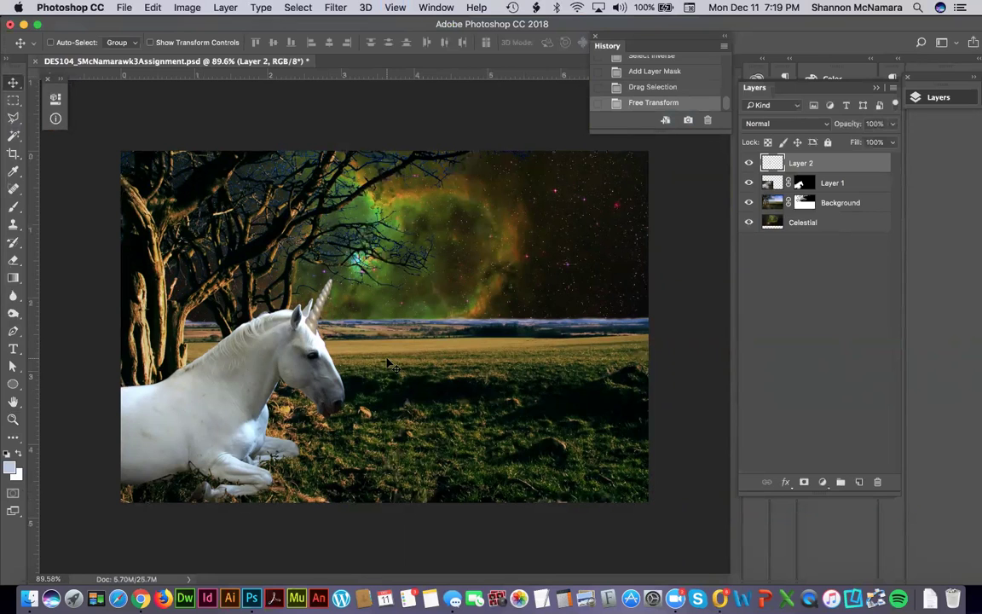
Rename Layer 2 to 'horn' and Layer 1 to 'horse'.
{"action": "double_click", "coordinate": [801, 162]}
{"action": "type", "text": "horn"}
{"action": "key", "text": "Return"}
{"action": "double_click", "coordinate": [832, 182]}
{"action": "type", "text": "horse"}
{"action": "key", "text": "Return"}
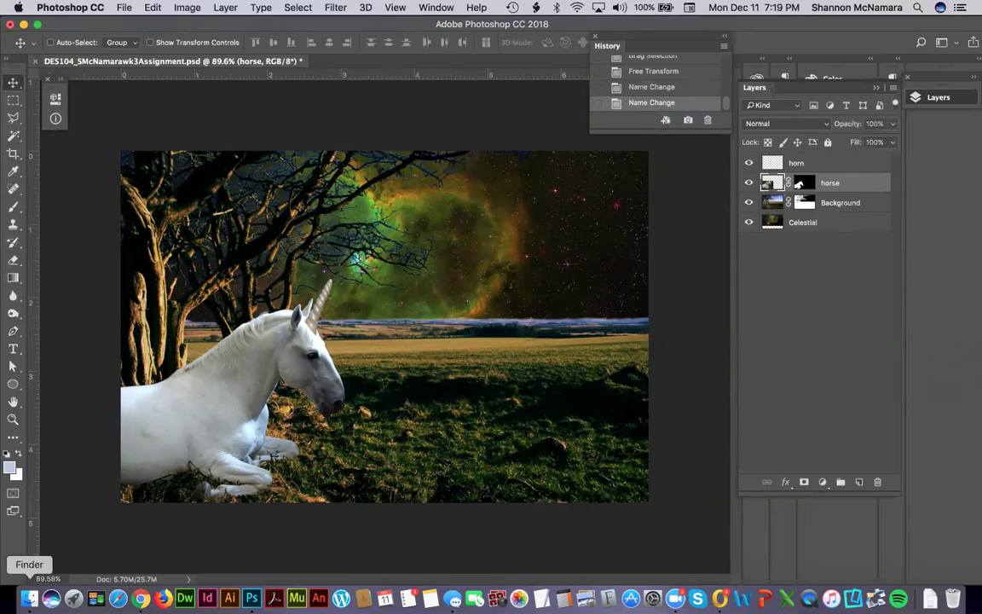
Open galaxy-nebula-1144934.jpg from the Assignment folder in Photoshop.
{"action": "left_click", "coordinate": [29, 599]}
{"action": "left_click", "coordinate": [427, 205]}
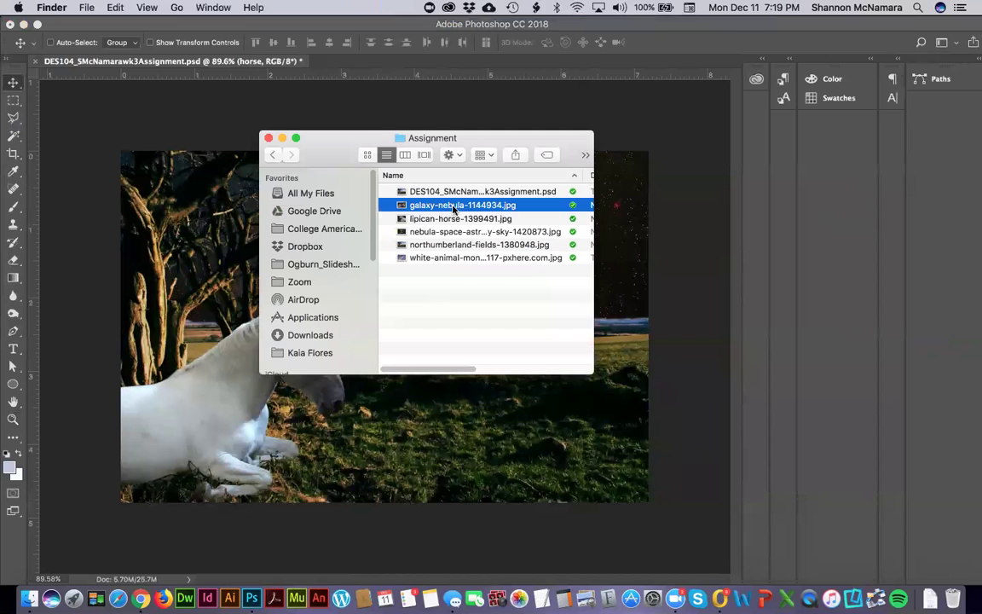
{"action": "double_click", "coordinate": [422, 208]}
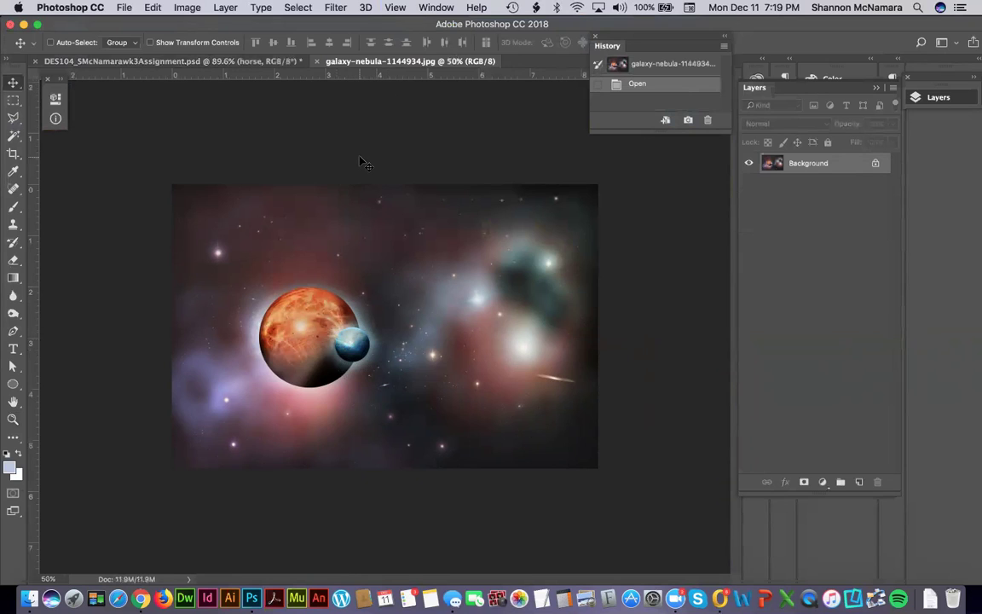
Tile the documents vertically and drag the nebula image into the unicorn composite.
{"action": "left_click", "coordinate": [252, 61]}
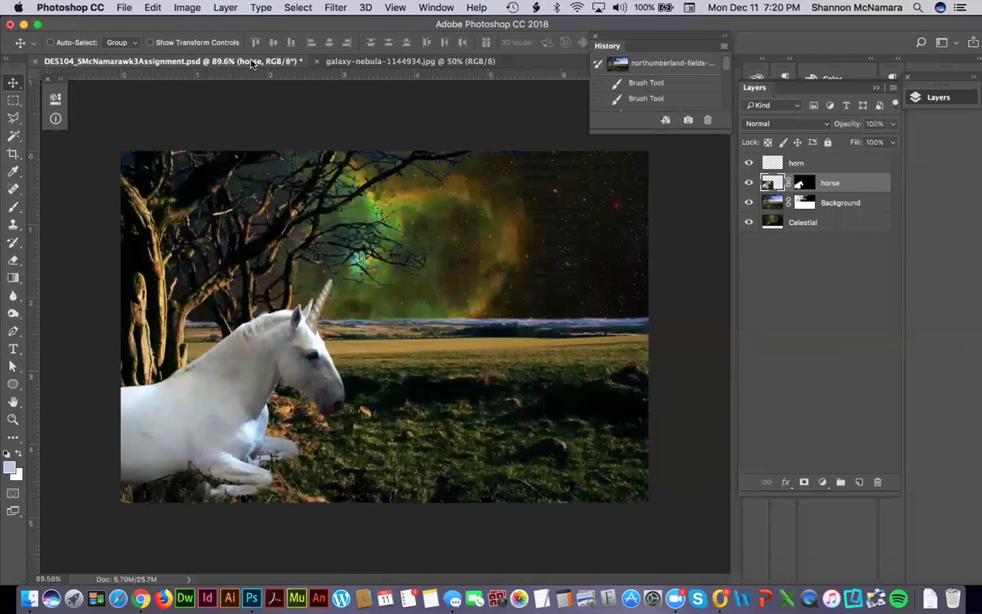
{"action": "left_click", "coordinate": [375, 60]}
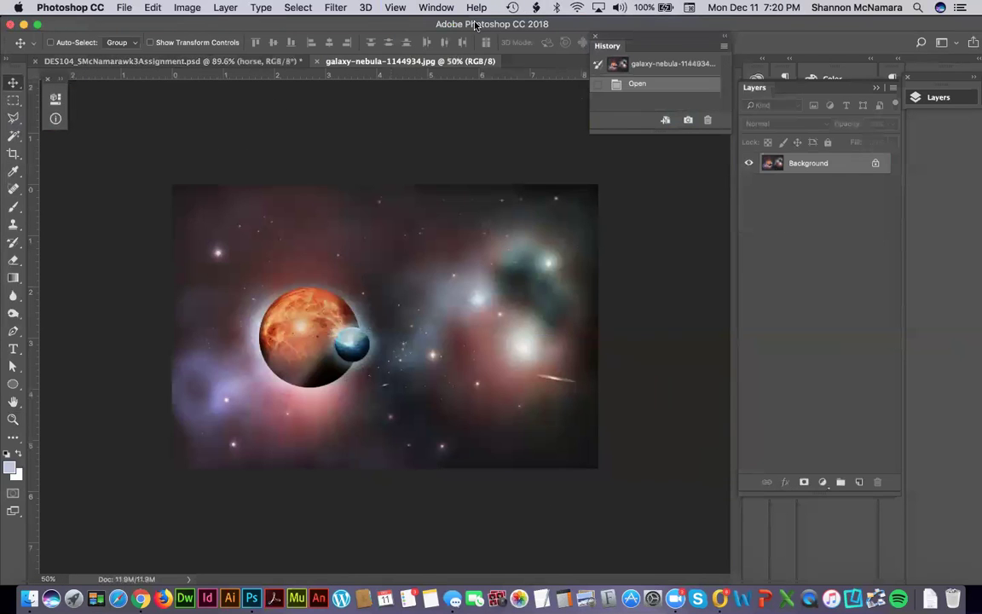
{"action": "left_click", "coordinate": [437, 7]}
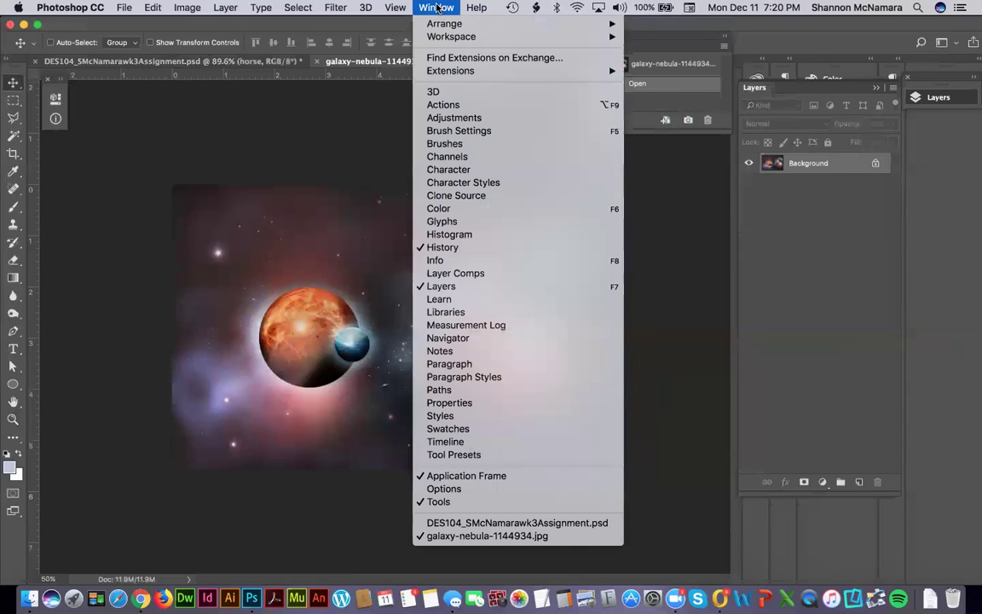
{"action": "mouse_move", "coordinate": [512, 24]}
{"action": "left_click", "coordinate": [666, 31]}
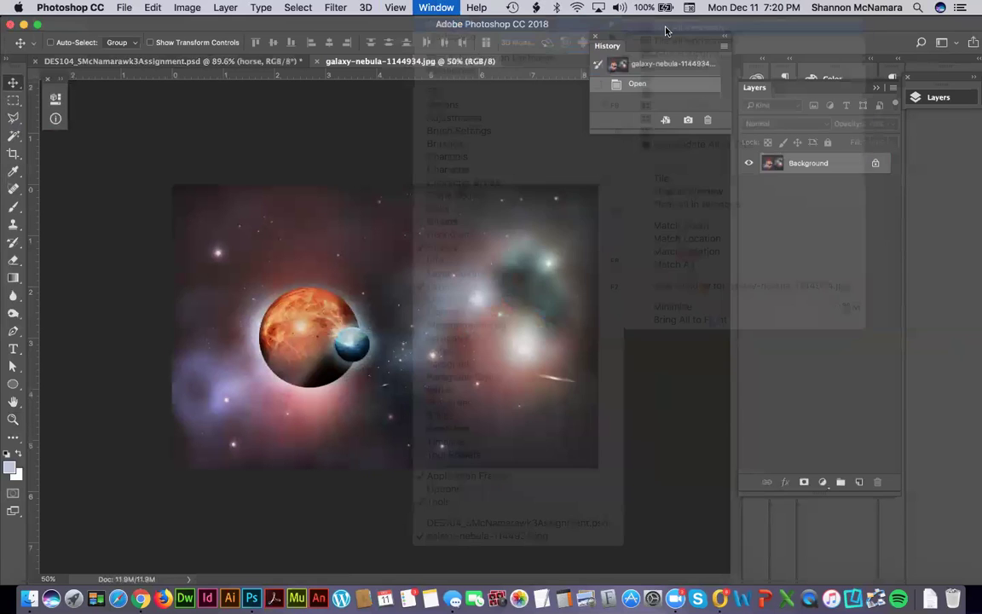
{"action": "left_click_drag", "start_coordinate": [298, 252], "coordinate": [271, 227]}
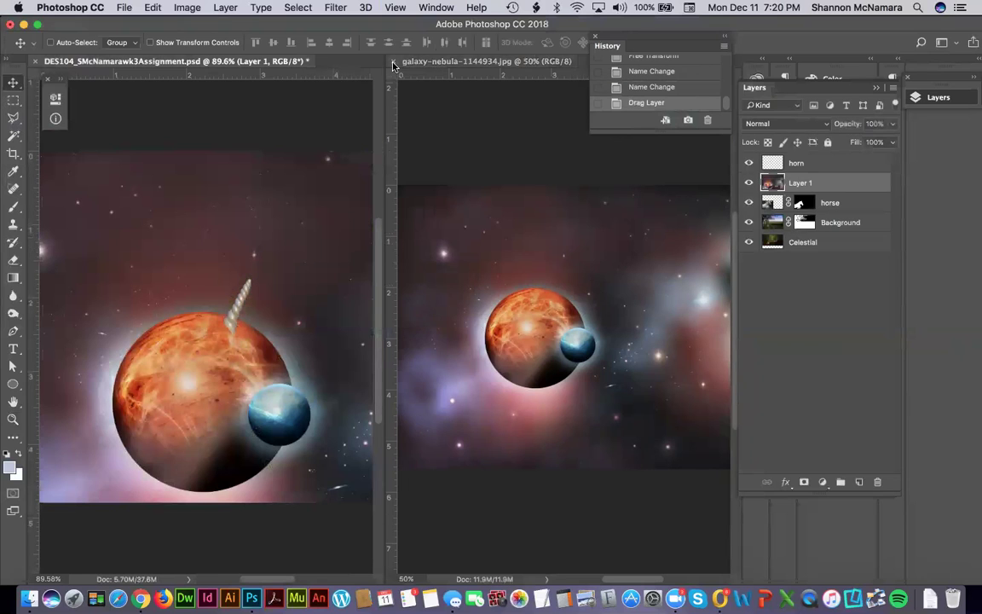
Close the nebula document, move its layer below the Background, and position the planets in the sky.
{"action": "left_click", "coordinate": [394, 61]}
{"action": "left_click_drag", "start_coordinate": [763, 182], "coordinate": [808, 232]}
{"action": "left_click_drag", "start_coordinate": [542, 230], "coordinate": [543, 225]}
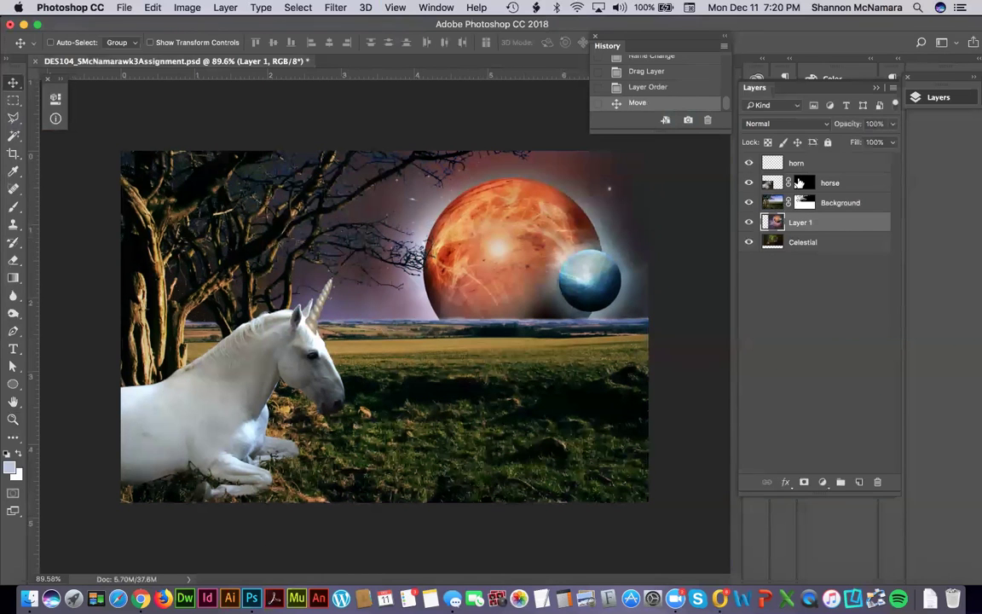
Hide the Background layer and add a blank white mask to the nebula Layer 1.
{"action": "left_click", "coordinate": [748, 202]}
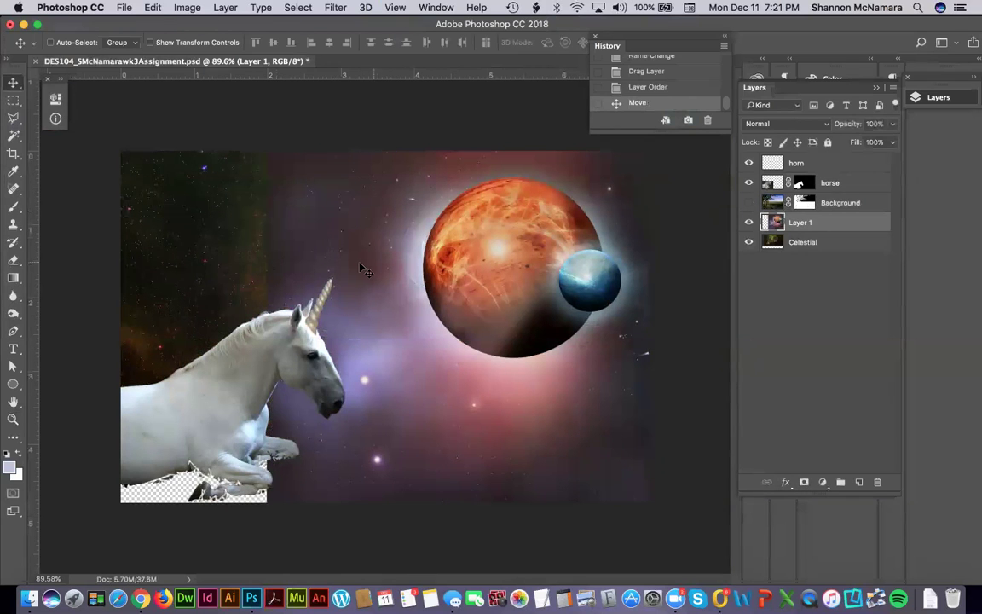
{"action": "left_click", "coordinate": [804, 483]}
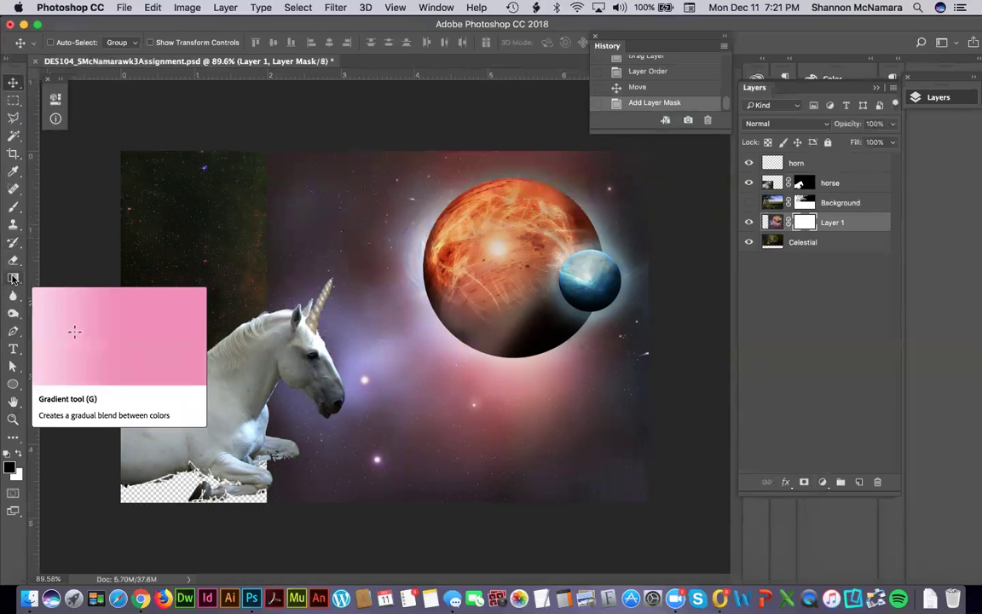
Set the Gradient tool to the Black, White preset.
{"action": "left_click", "coordinate": [9, 280]}
{"action": "left_click", "coordinate": [61, 40]}
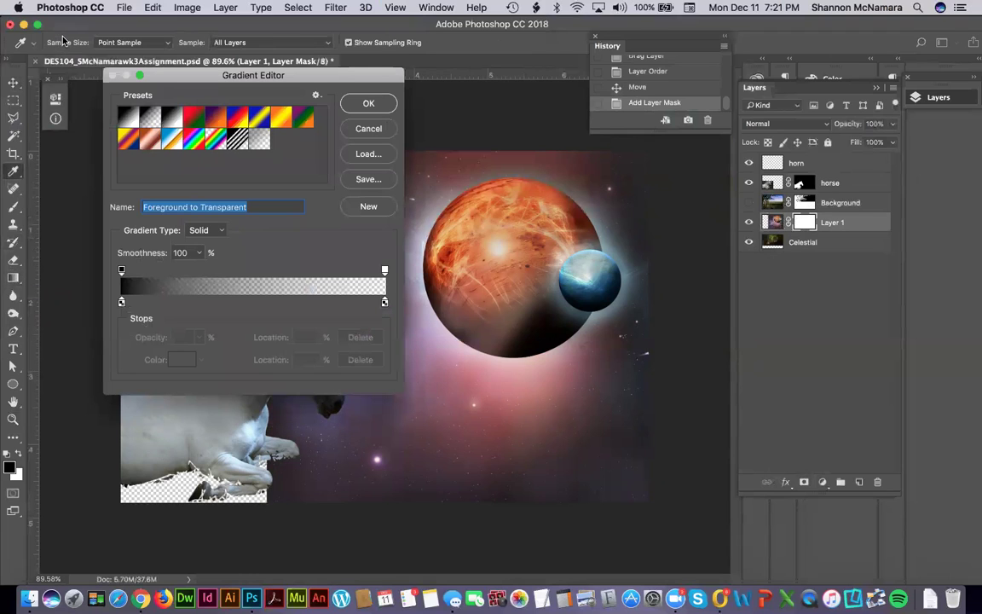
{"action": "left_click", "coordinate": [172, 119]}
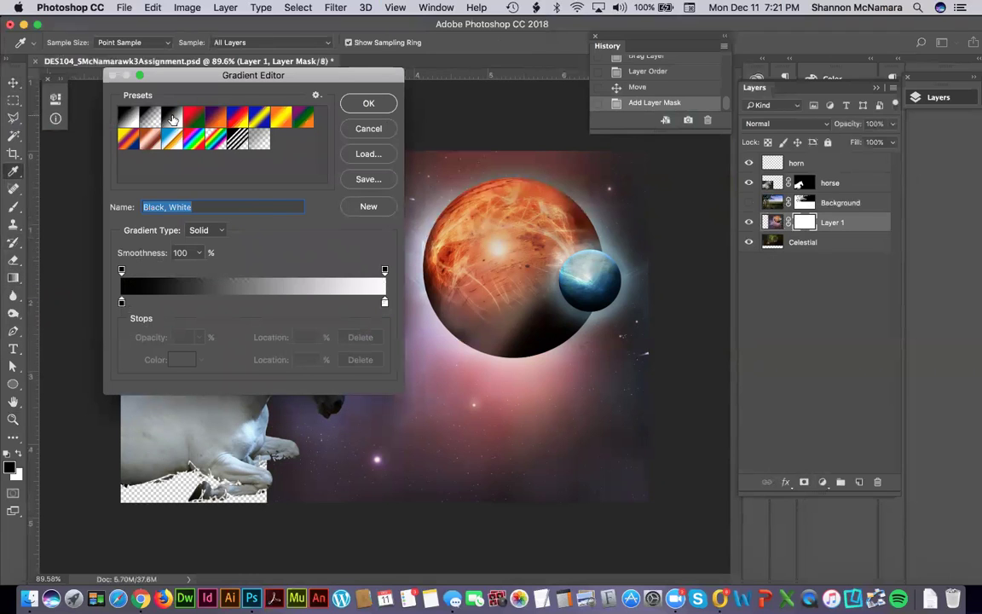
{"action": "left_click", "coordinate": [369, 104]}
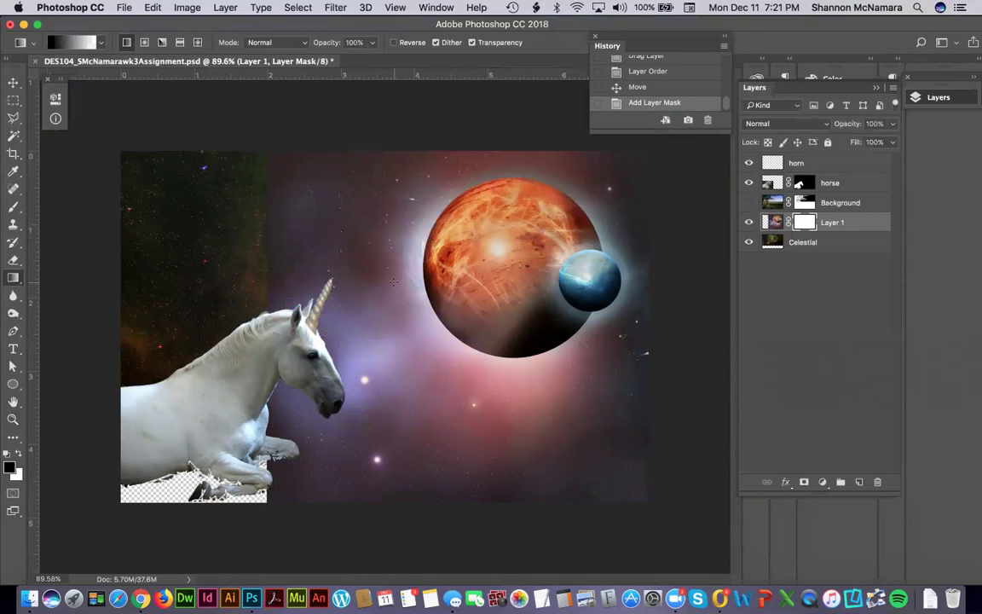
Draw a left-to-right gradient on Layer 1's mask, fading the planets out on the left.
{"action": "left_click_drag", "start_coordinate": [396, 281], "coordinate": [266, 296]}
{"action": "key", "text": "ctrl+z"}
{"action": "left_click_drag", "start_coordinate": [265, 279], "coordinate": [388, 293]}
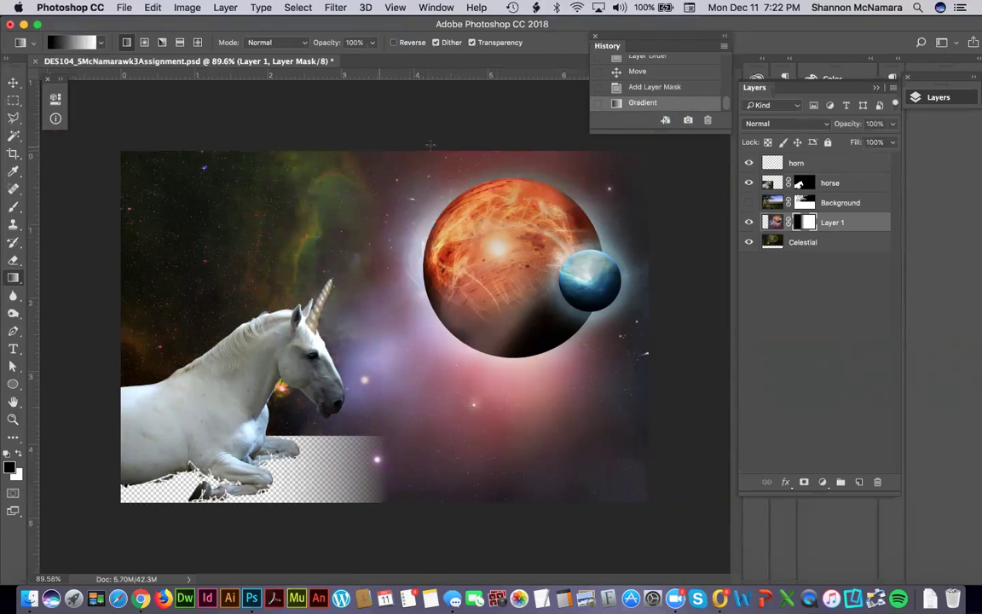
Redraw mask gradients so the nebula blends around the horse's head, then show the Background again.
{"action": "left_click", "coordinate": [748, 203]}
{"action": "left_click", "coordinate": [748, 203]}
{"action": "left_click_drag", "start_coordinate": [315, 248], "coordinate": [350, 248]}
{"action": "key", "text": "super+z"}
{"action": "left_click_drag", "start_coordinate": [166, 273], "coordinate": [413, 286]}
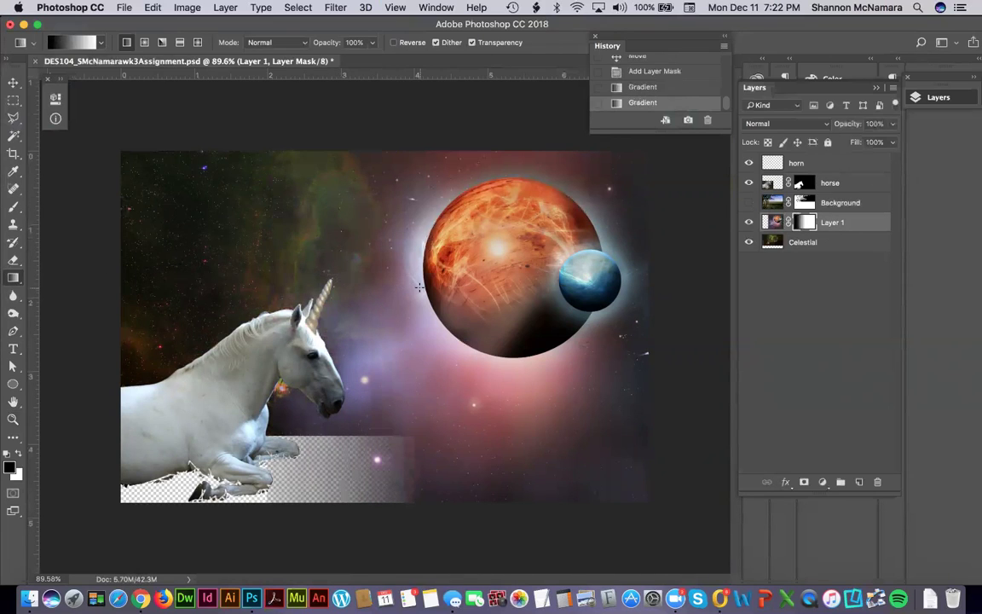
{"action": "left_click_drag", "start_coordinate": [193, 255], "coordinate": [372, 255]}
{"action": "left_click_drag", "start_coordinate": [247, 260], "coordinate": [379, 276]}
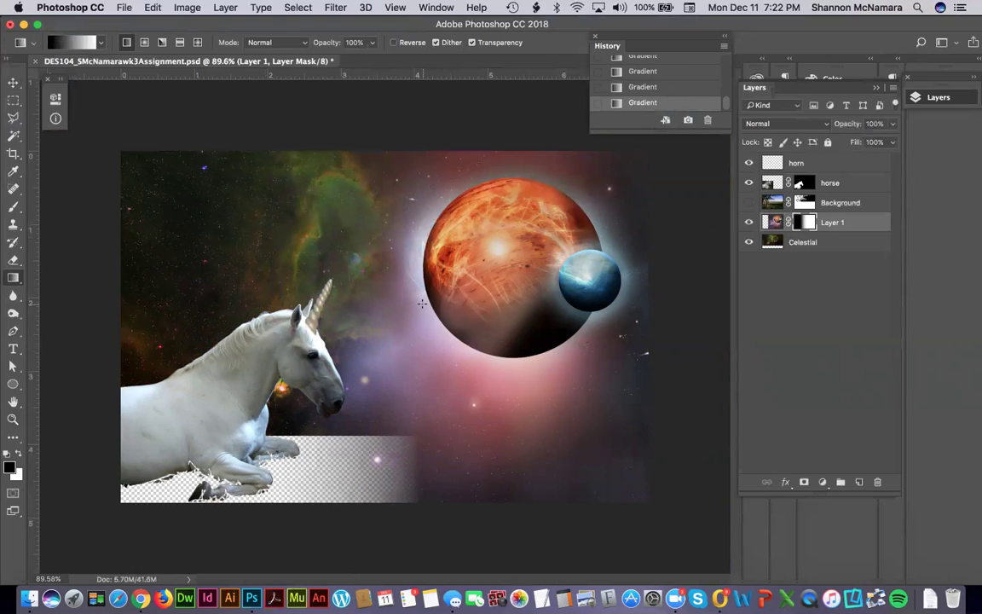
{"action": "left_click", "coordinate": [747, 203]}
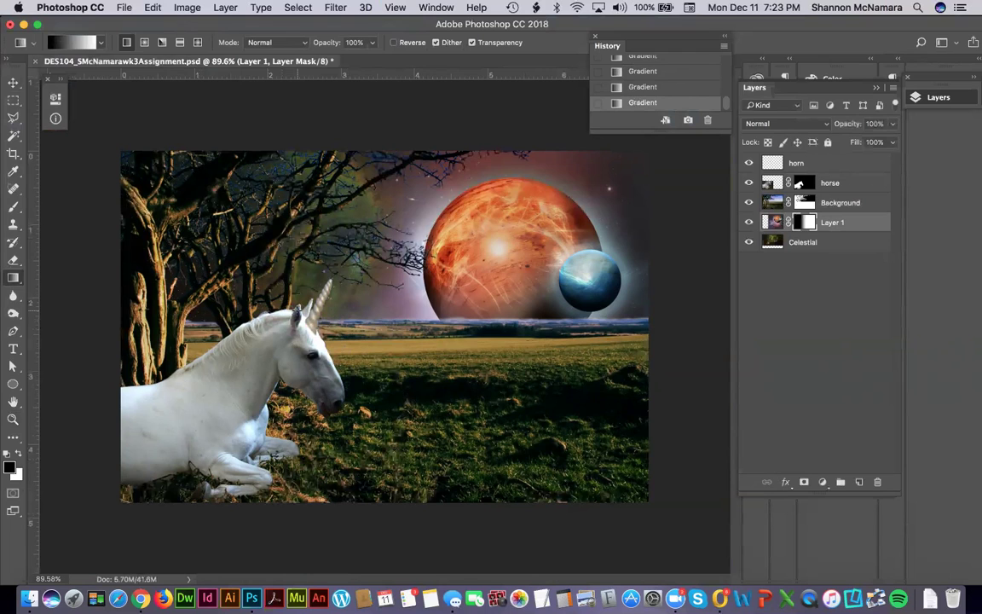
{"action": "key", "text": "z"}
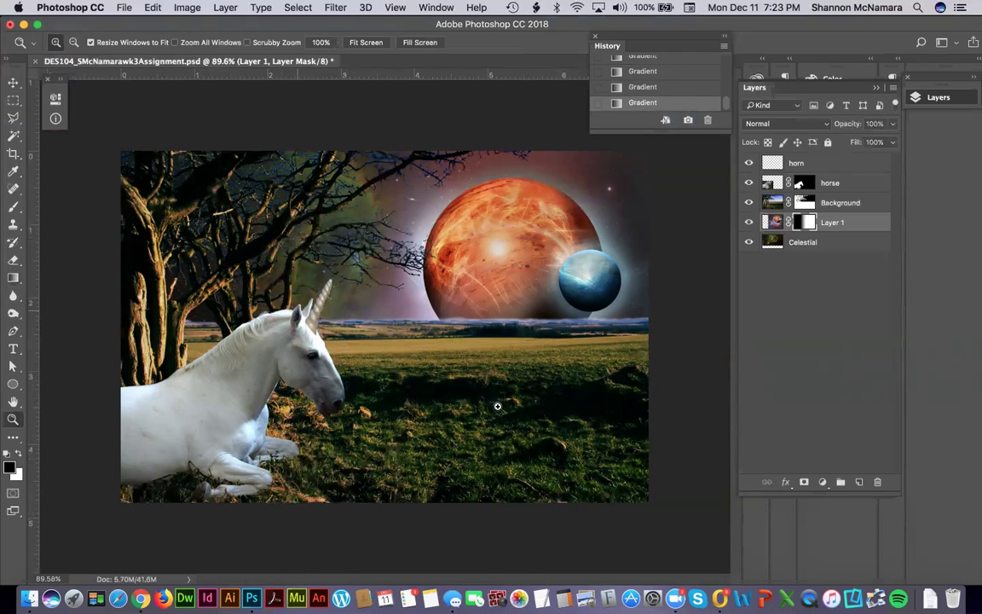
{"action": "left_click_drag", "start_coordinate": [230, 230], "coordinate": [332, 336]}
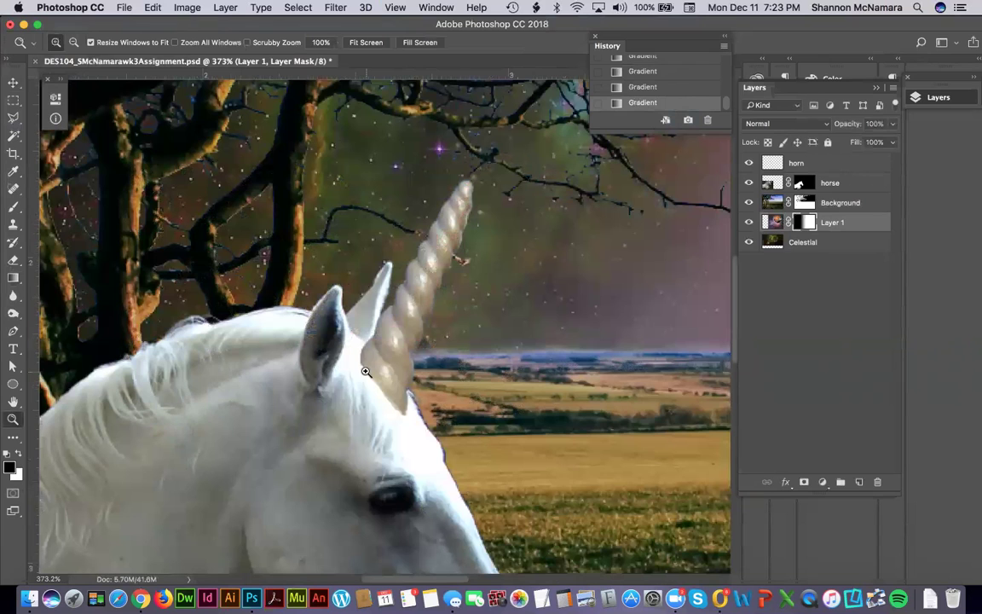
{"action": "left_click", "coordinate": [805, 163]}
{"action": "left_click_drag", "start_coordinate": [232, 261], "coordinate": [519, 495]}
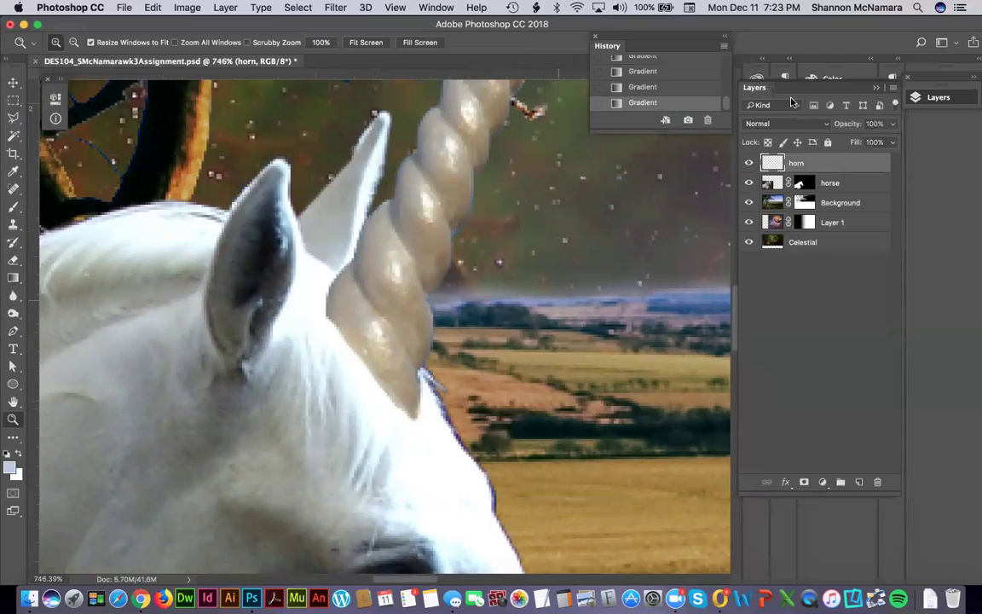
{"action": "left_click", "coordinate": [804, 482]}
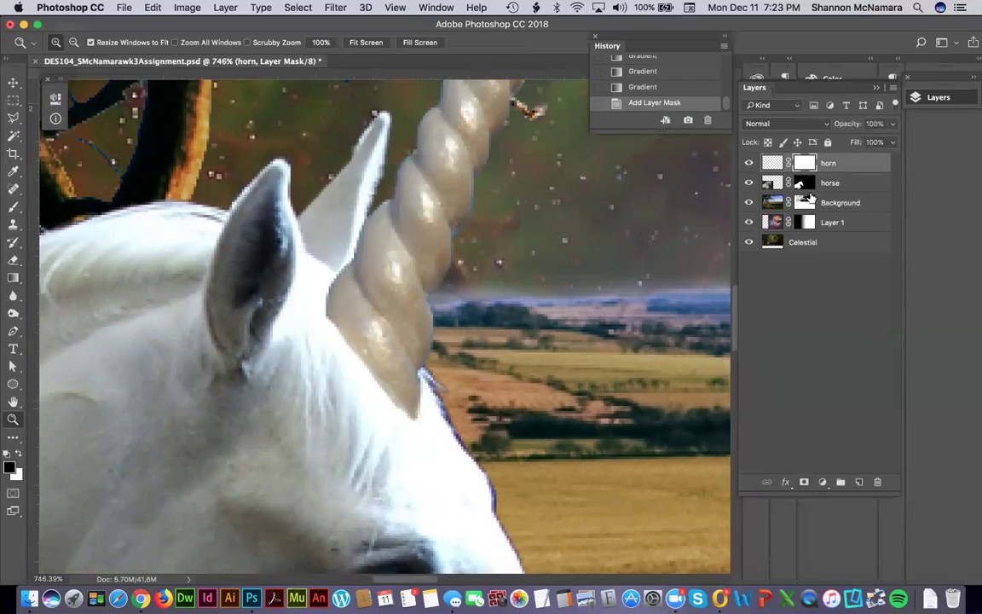
{"action": "key", "text": "b"}
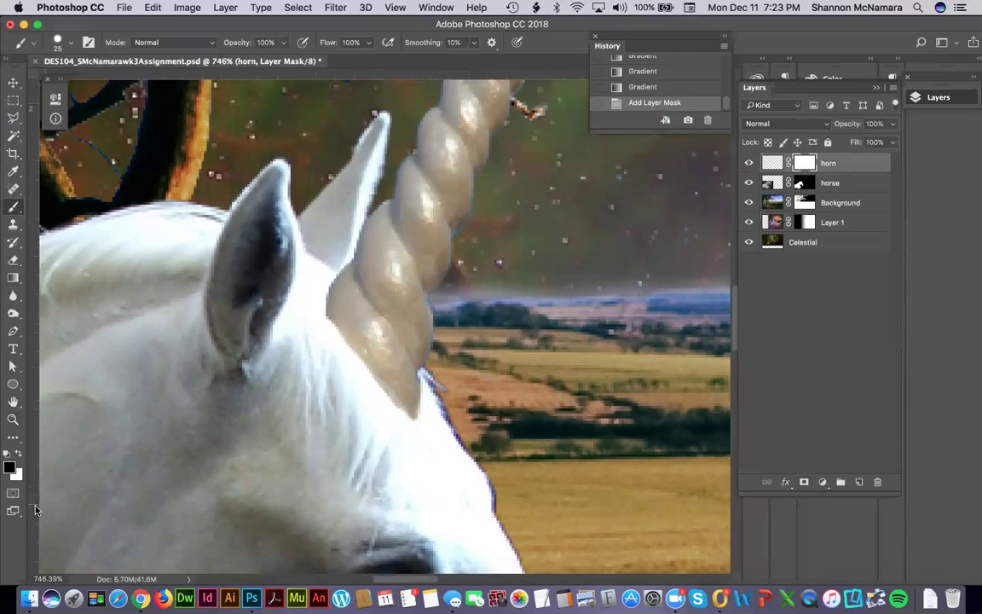
{"action": "left_click", "coordinate": [10, 467]}
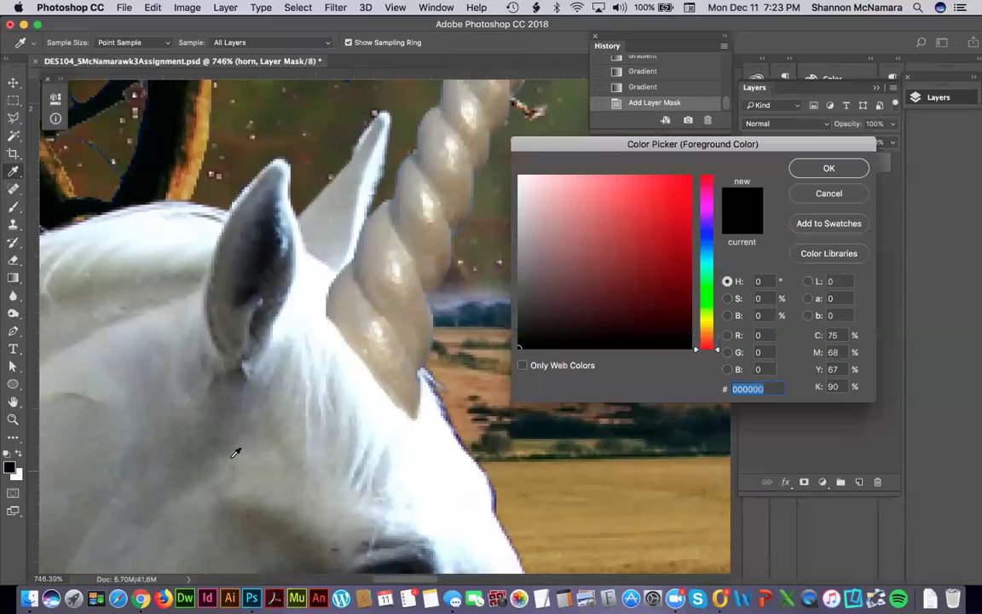
{"action": "left_click", "coordinate": [517, 273]}
{"action": "left_click", "coordinate": [828, 168]}
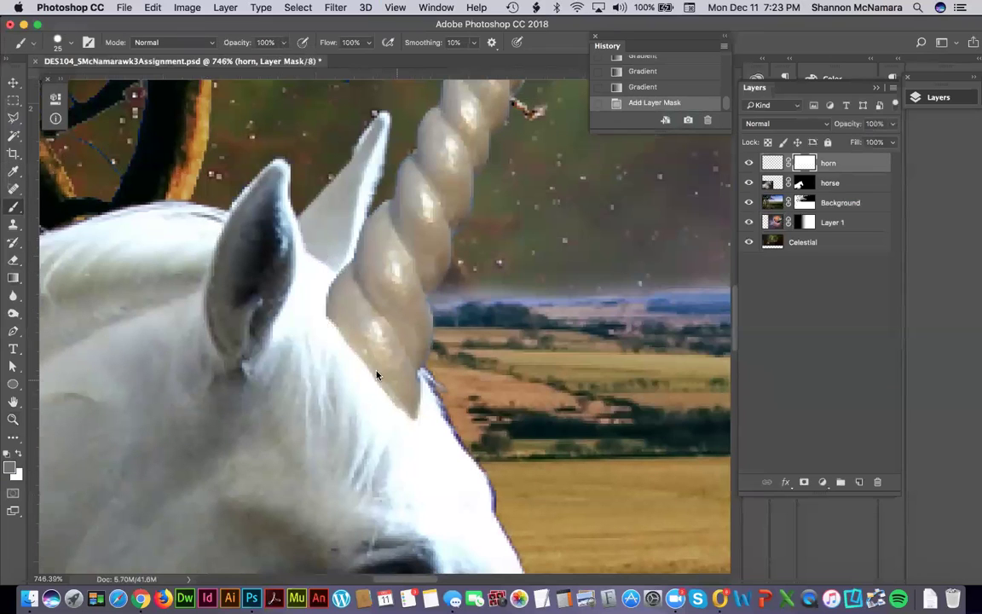
{"action": "left_click_drag", "start_coordinate": [329, 340], "coordinate": [329, 361]}
{"action": "left_click", "coordinate": [323, 372]}
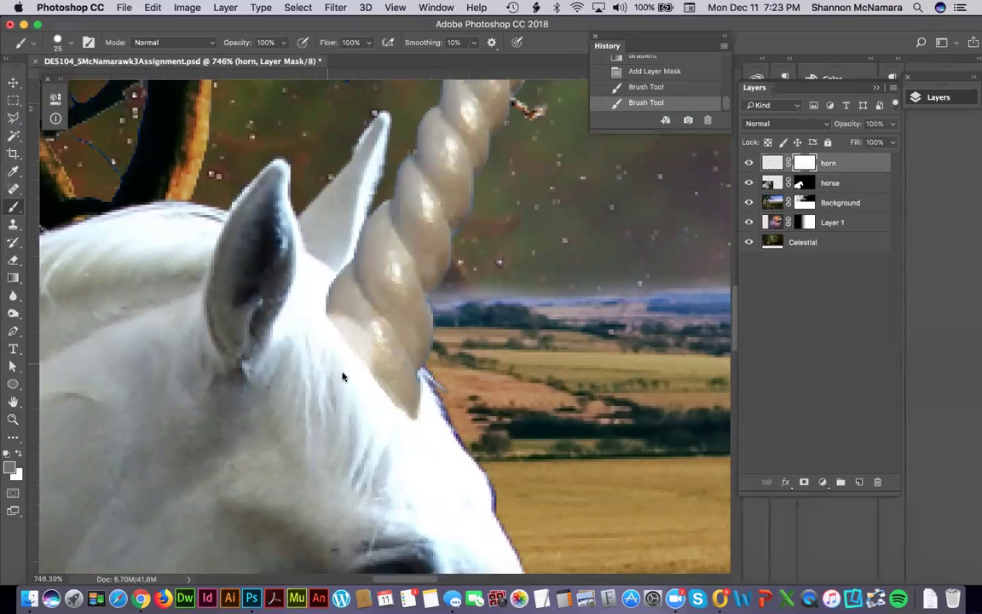
{"action": "mouse_move", "coordinate": [345, 399]}
{"action": "left_mouse_down"}
{"action": "mouse_move", "coordinate": [318, 346]}
{"action": "mouse_move", "coordinate": [315, 311]}
{"action": "mouse_move", "coordinate": [461, 530]}
{"action": "left_mouse_up"}
{"action": "key", "text": "super+z"}
{"action": "left_click", "coordinate": [652, 71]}
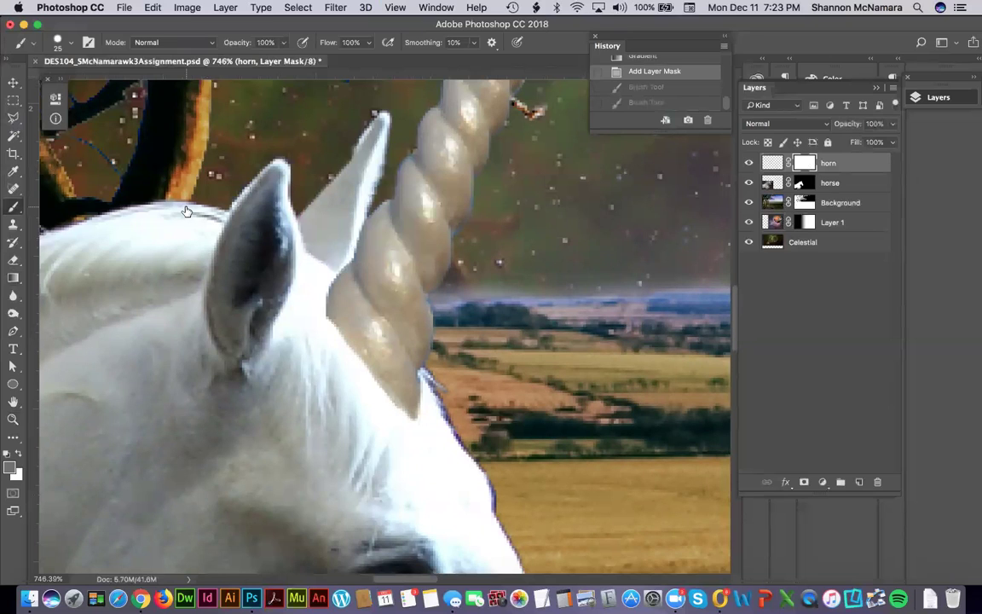
{"action": "key", "text": "super+Tab"}
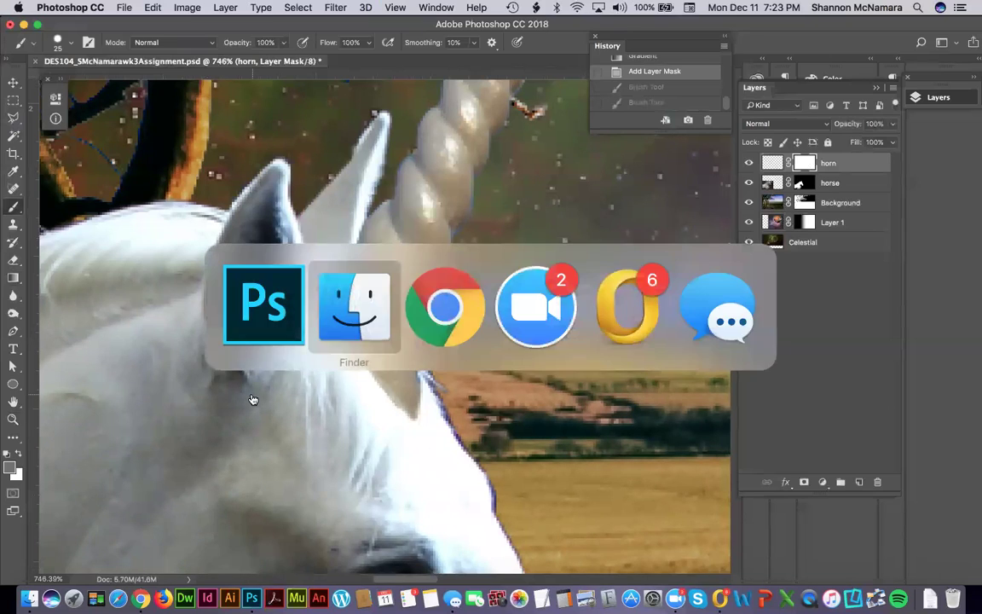
{"action": "key", "text": "super+Tab"}
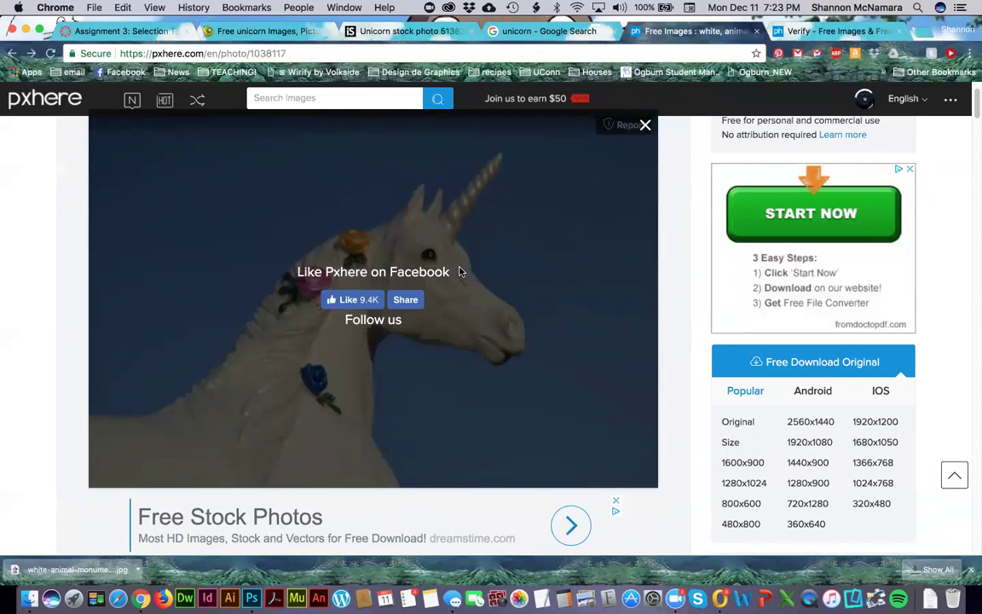
{"action": "key", "text": "super+Tab"}
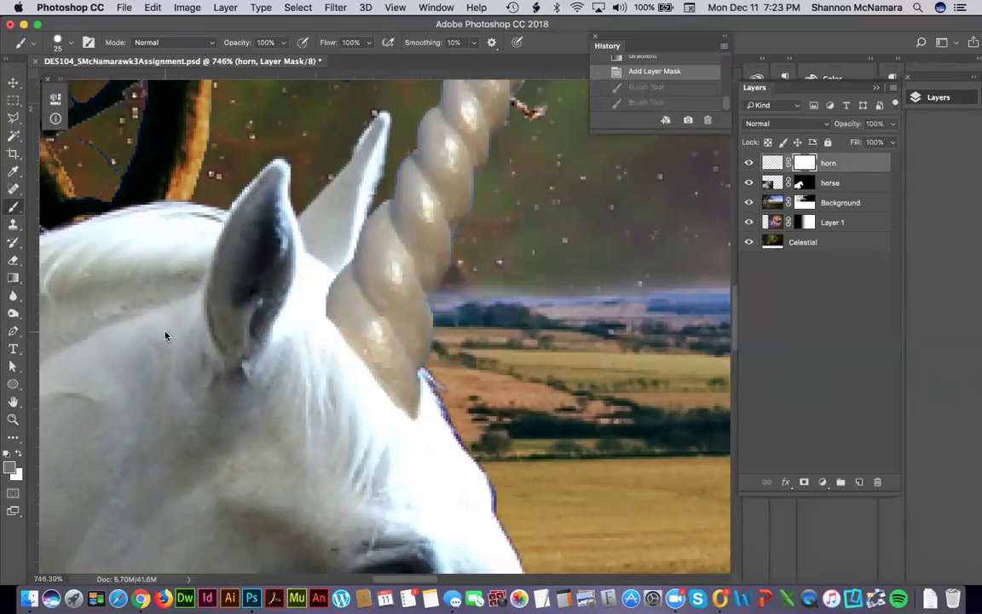
Set the foreground colour to black (000000).
{"action": "scroll", "coordinate": [438, 448], "scroll_direction": "down", "scroll_amount": 5}
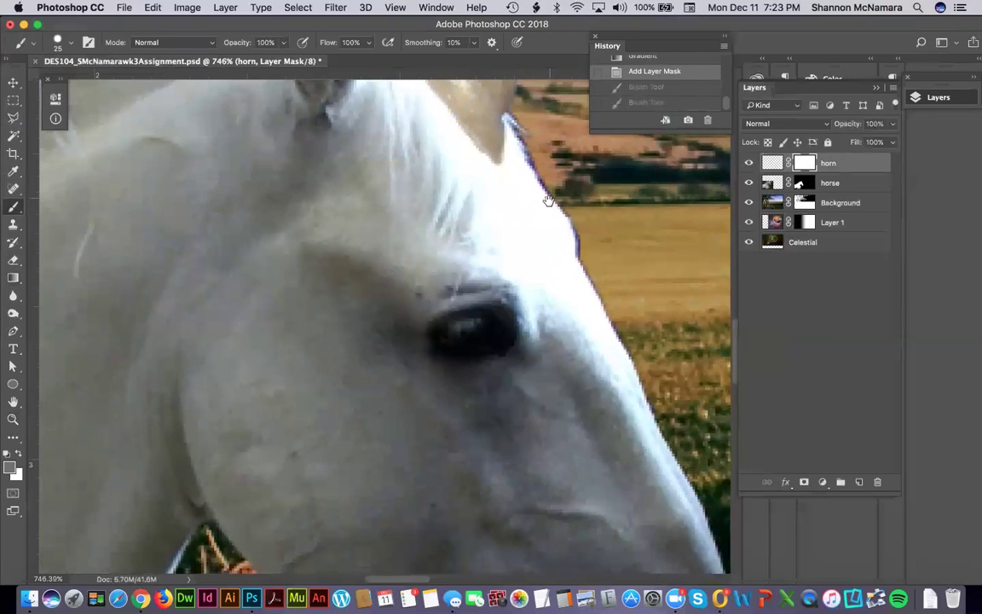
{"action": "left_click_drag", "start_coordinate": [539, 207], "coordinate": [371, 335]}
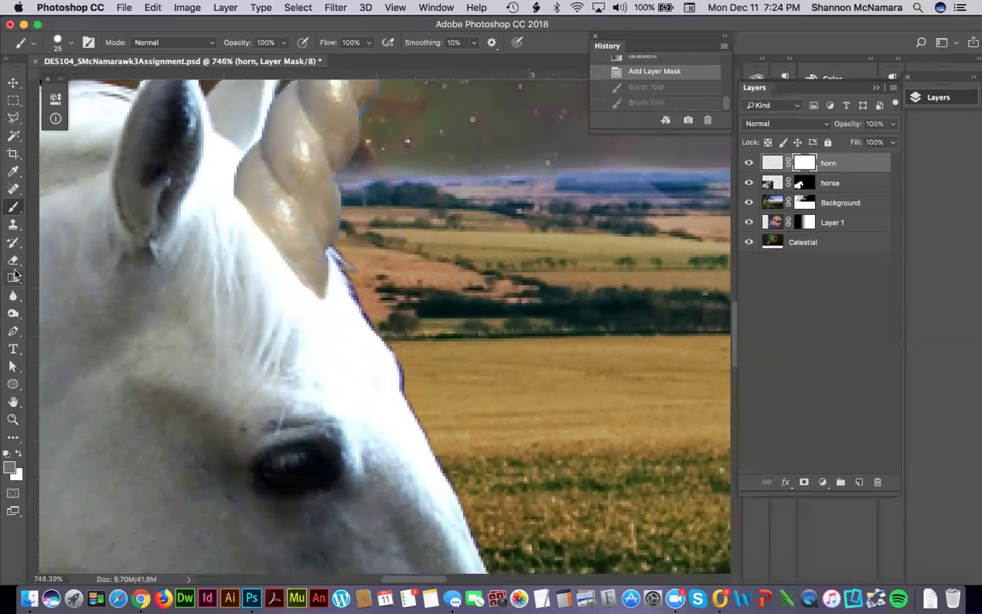
{"action": "left_click", "coordinate": [11, 468]}
{"action": "type", "text": "000000"}
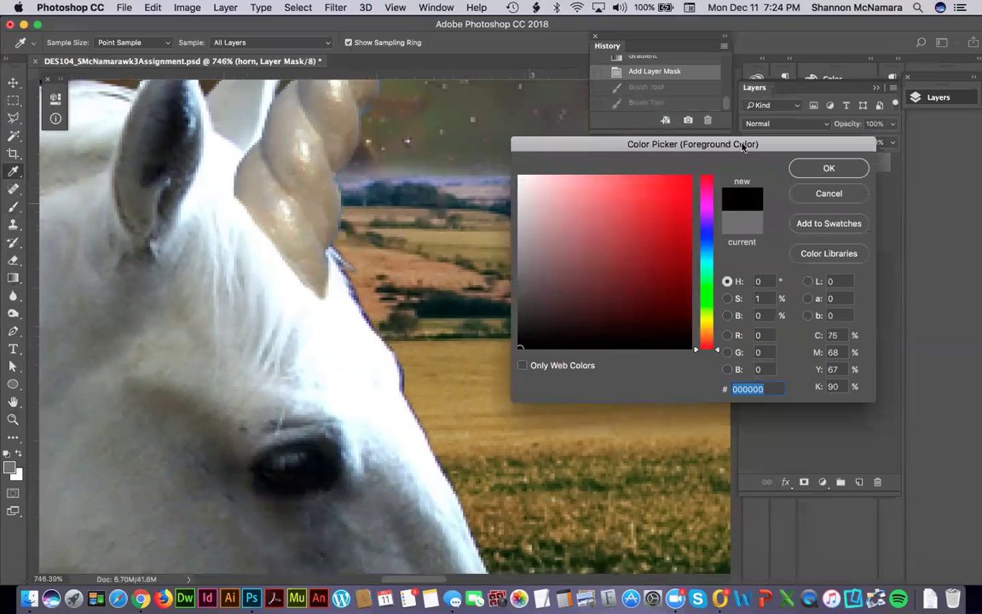
{"action": "left_click", "coordinate": [840, 169]}
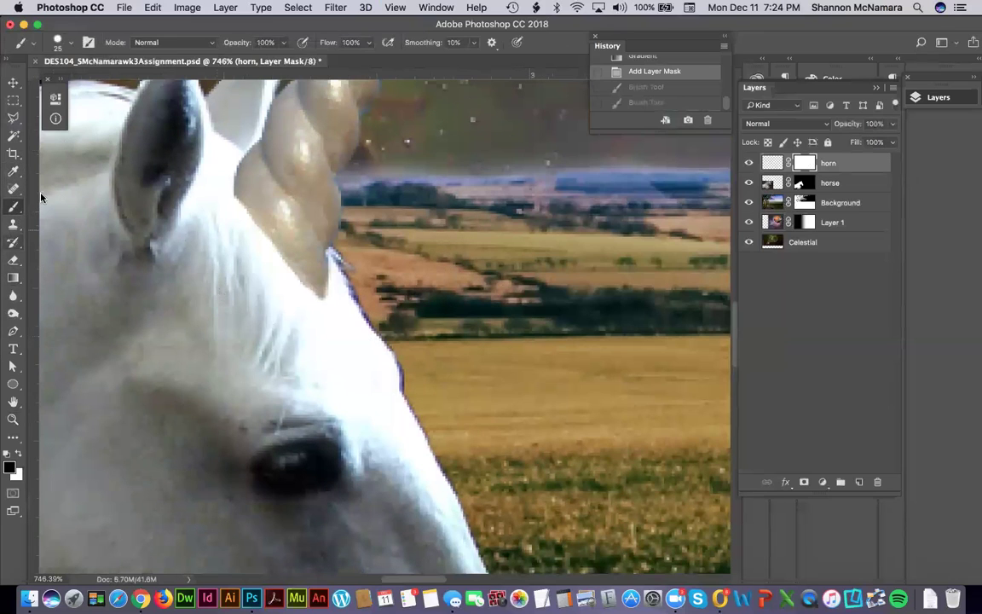
Choose the Dune Grass brush at 36 px and paint around the horn base on its mask.
{"action": "left_click", "coordinate": [68, 41]}
{"action": "scroll", "coordinate": [166, 180], "scroll_direction": "down", "scroll_amount": 2}
{"action": "scroll", "coordinate": [166, 181], "scroll_direction": "down", "scroll_amount": 5}
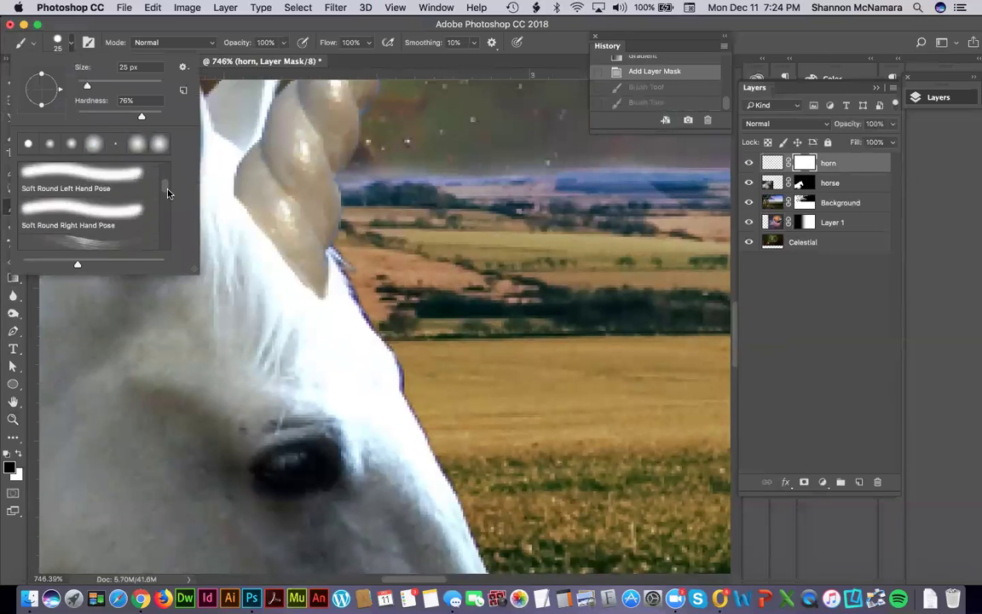
{"action": "left_click_drag", "start_coordinate": [170, 208], "coordinate": [175, 226]}
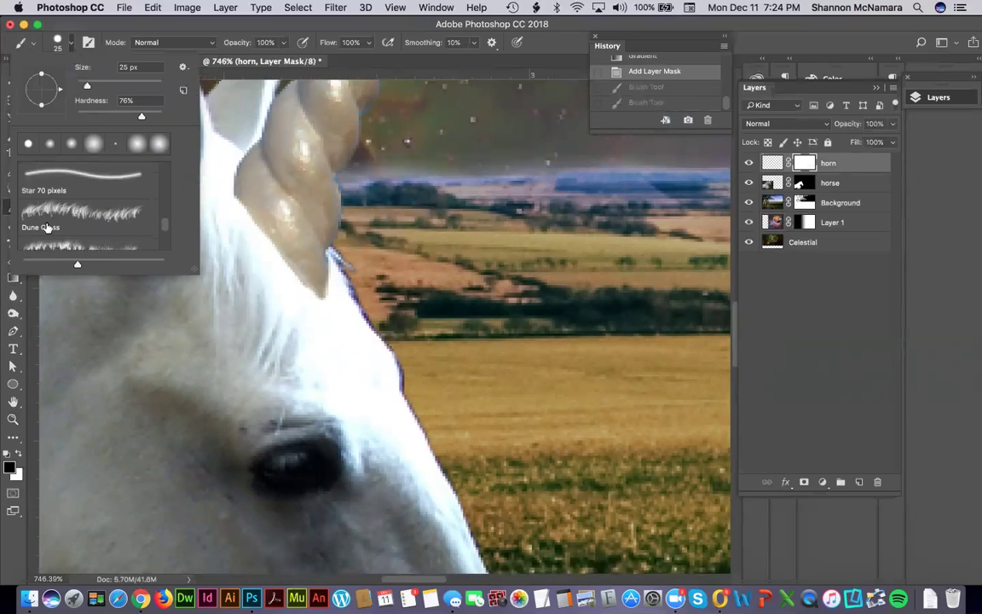
{"action": "left_click", "coordinate": [81, 213]}
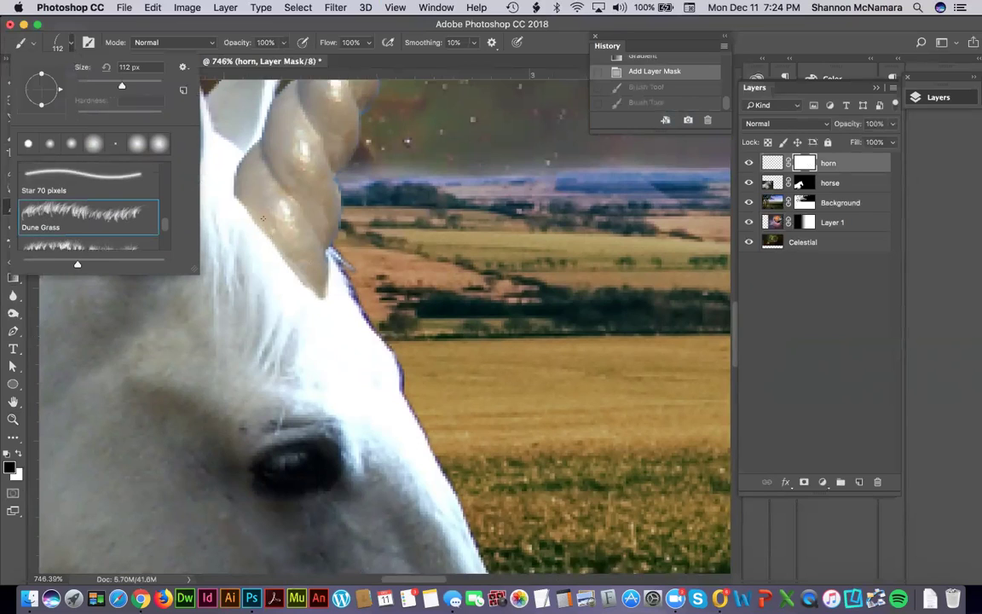
{"action": "left_click_drag", "start_coordinate": [110, 85], "coordinate": [99, 87]}
{"action": "type", "text": "36"}
{"action": "key", "text": "Return"}
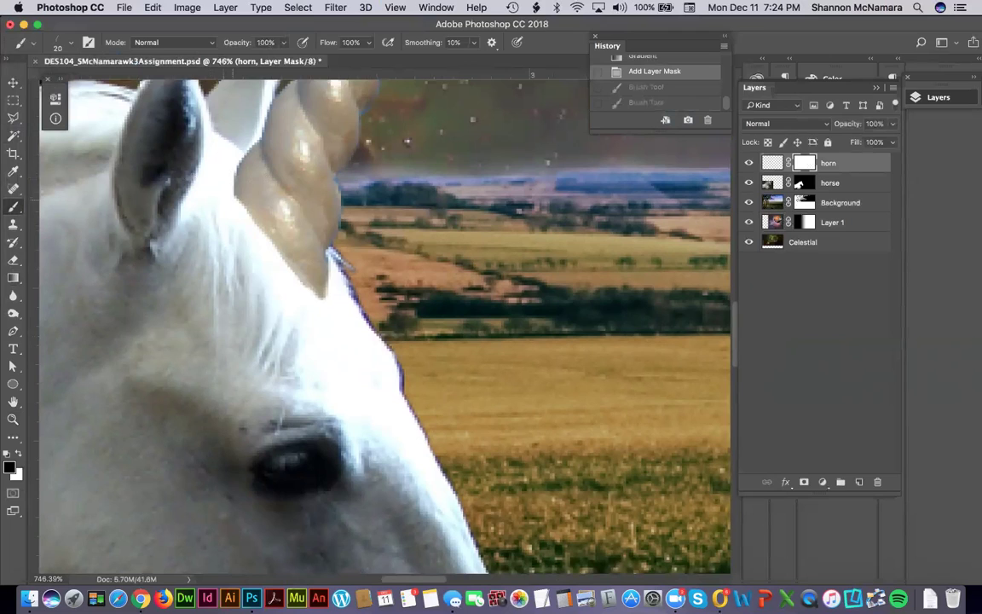
{"action": "mouse_move", "coordinate": [265, 279]}
{"action": "left_mouse_down"}
{"action": "mouse_move", "coordinate": [274, 257]}
{"action": "mouse_move", "coordinate": [232, 198]}
{"action": "left_mouse_up"}
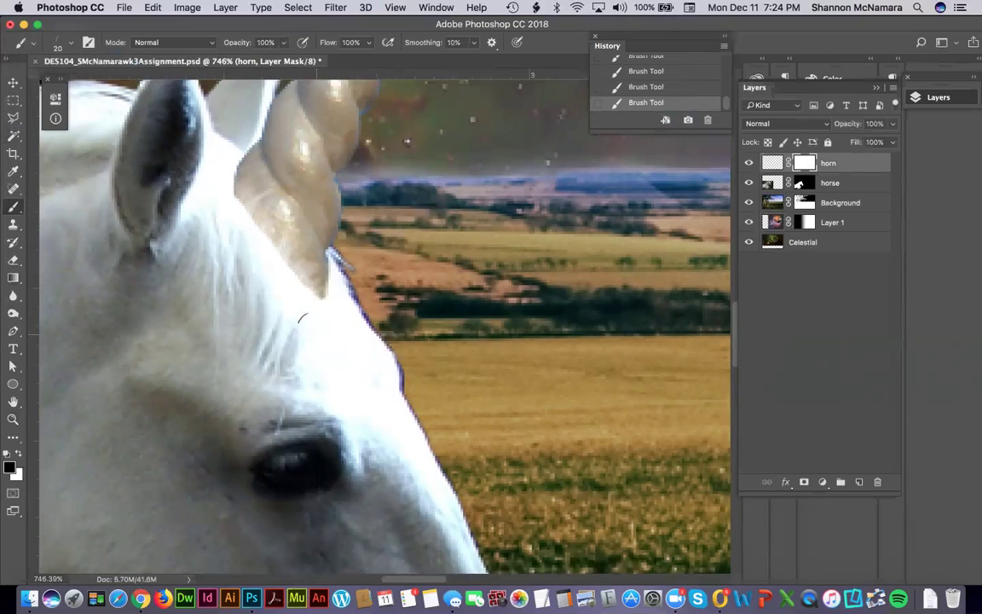
{"action": "left_click_drag", "start_coordinate": [264, 235], "coordinate": [260, 220]}
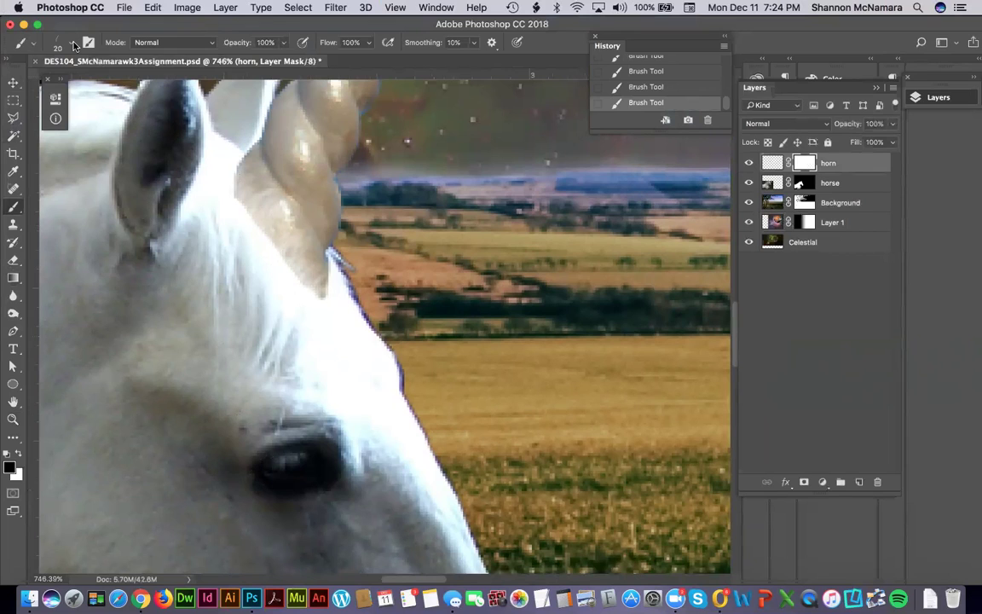
Switch to the 134 px Grass brush preset and fit the whole composite on screen.
{"action": "left_click", "coordinate": [68, 41]}
{"action": "scroll", "coordinate": [165, 224], "scroll_direction": "down", "scroll_amount": 3}
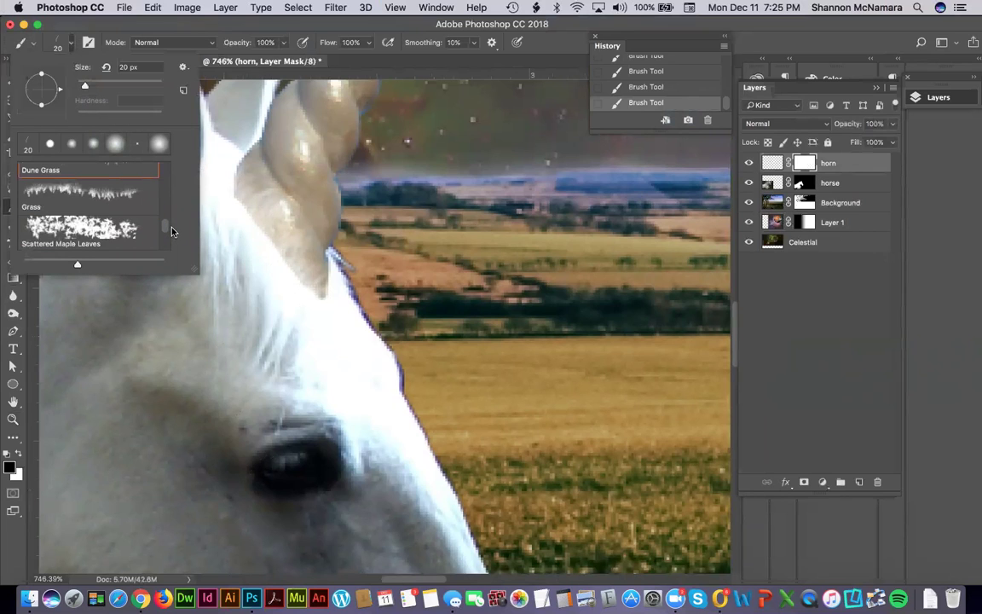
{"action": "left_click", "coordinate": [104, 189]}
{"action": "left_click", "coordinate": [258, 246]}
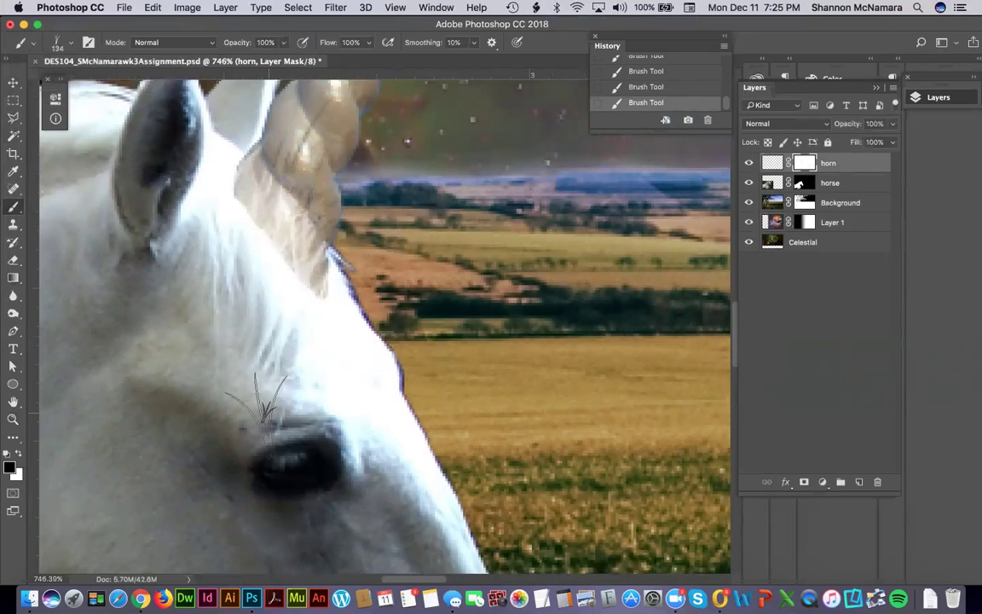
{"action": "key", "text": "super+0"}
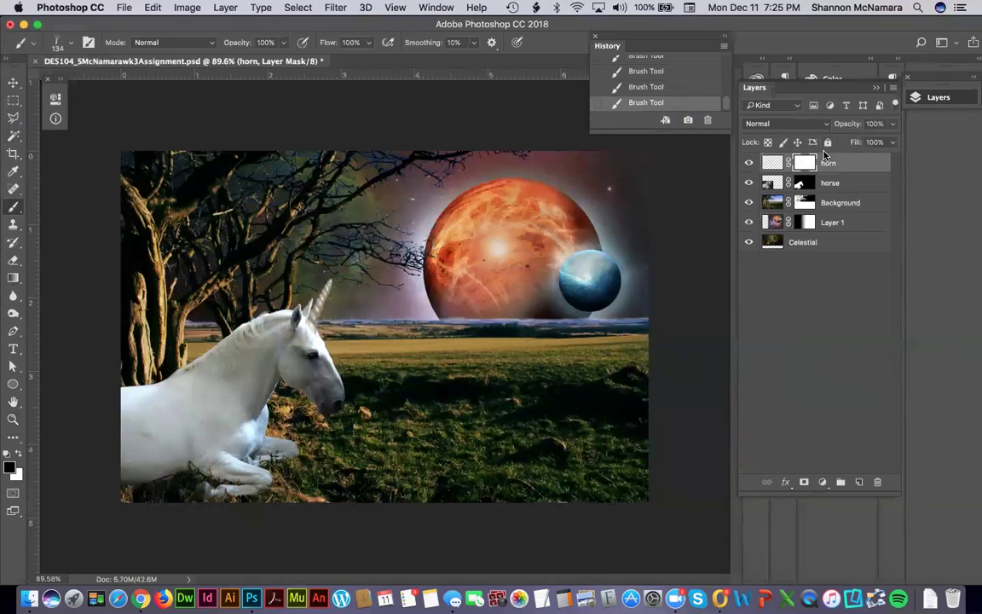
Zoom in on the horn and add a new empty layer beneath the horn layer.
{"action": "key", "text": "z"}
{"action": "left_click_drag", "start_coordinate": [300, 285], "coordinate": [331, 347]}
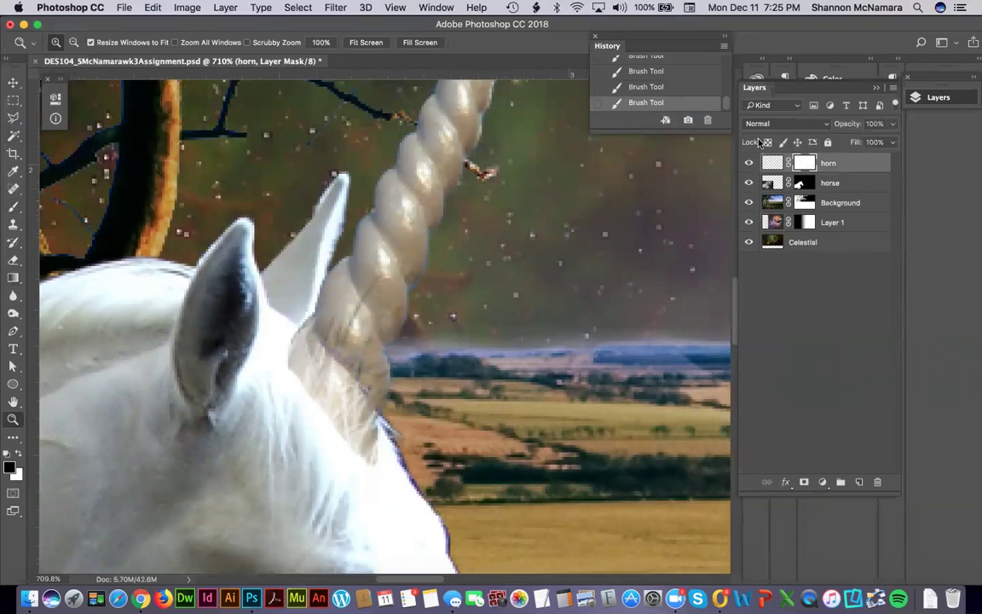
{"action": "left_click", "coordinate": [859, 482]}
{"action": "left_click_drag", "start_coordinate": [817, 183], "coordinate": [814, 162]}
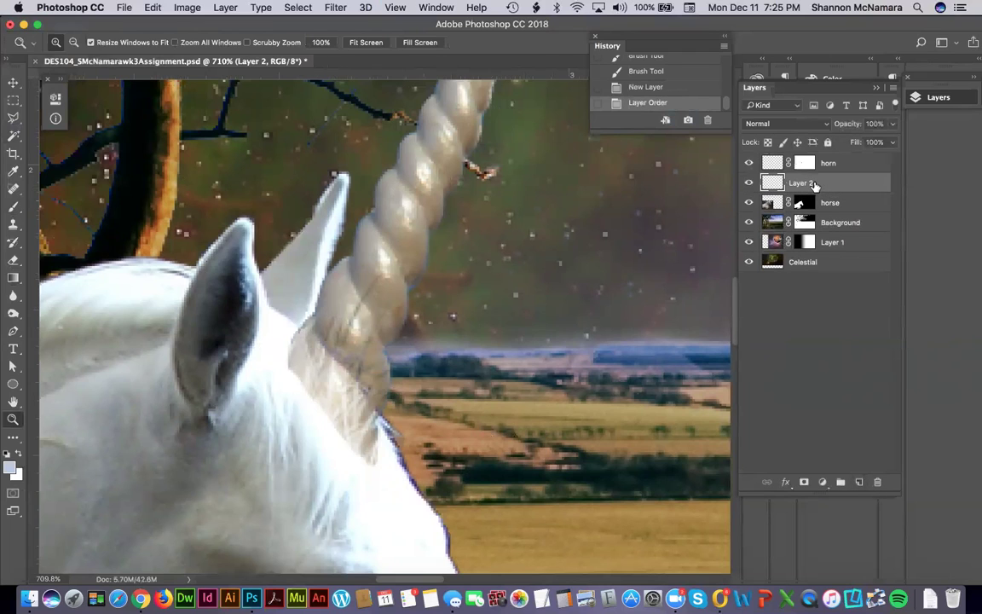
Sample the horn's colour and set up a 10 px hard round brush.
{"action": "key", "text": "i"}
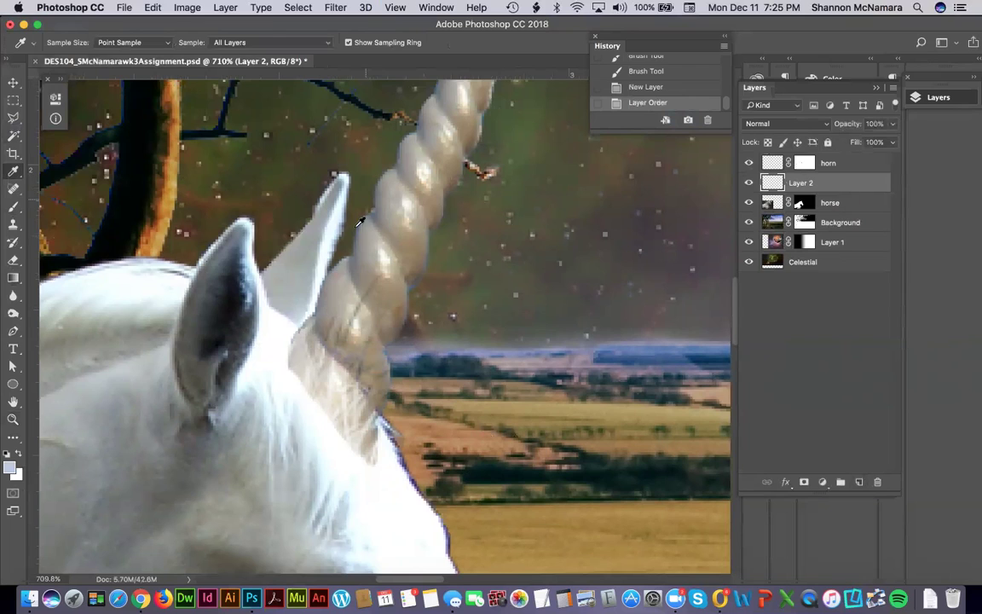
{"action": "left_click", "coordinate": [330, 213]}
{"action": "key", "text": "b"}
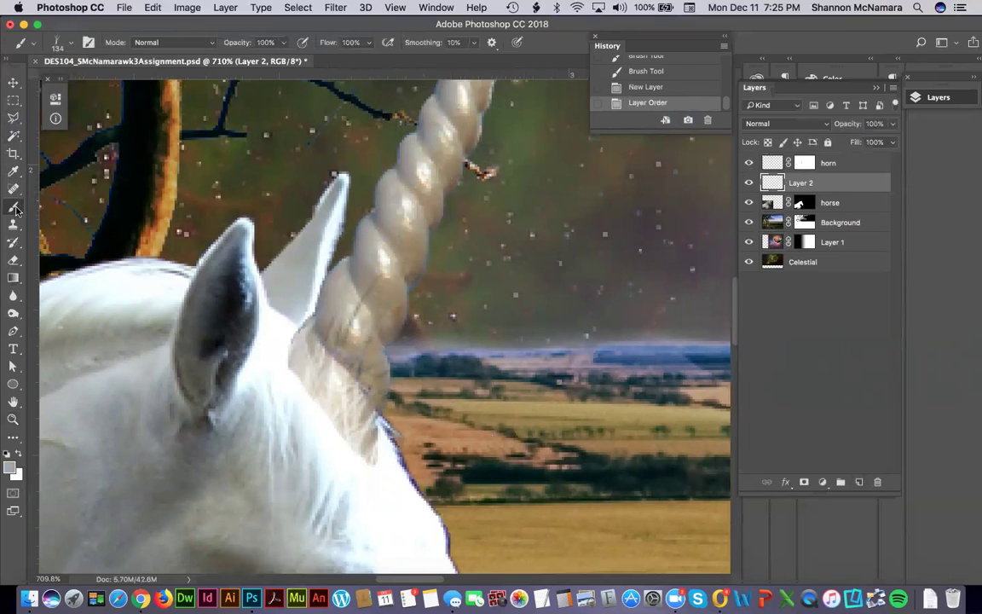
{"action": "left_click", "coordinate": [60, 43]}
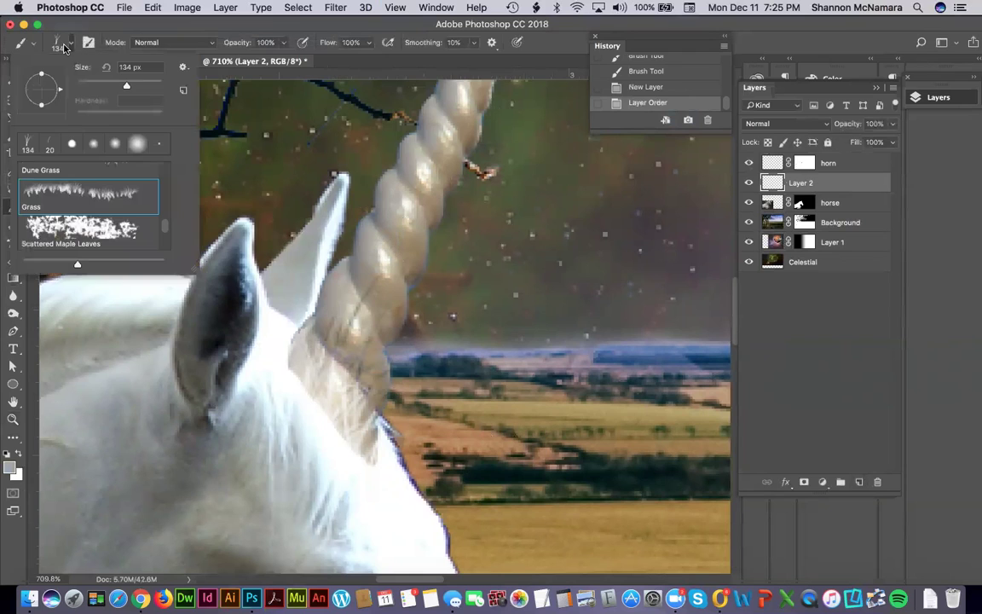
{"action": "left_click", "coordinate": [72, 143]}
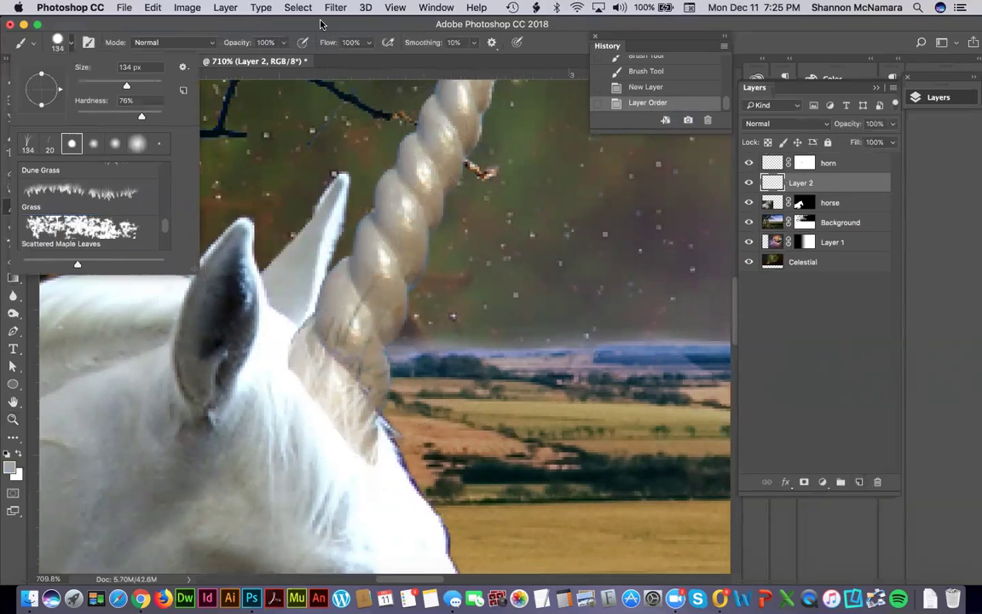
{"action": "left_click", "coordinate": [375, 267]}
{"action": "key", "text": "bracketleft"}
{"action": "key", "text": "bracketleft"}
{"action": "key", "text": "bracketleft"}
{"action": "key", "text": "bracketleft"}
{"action": "key", "text": "bracketleft"}
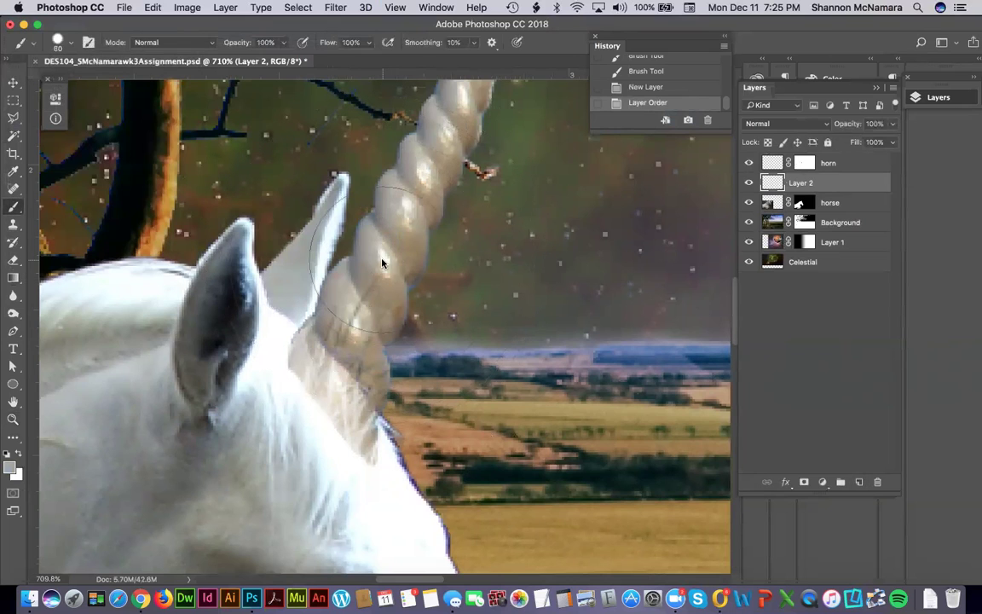
{"action": "key", "text": "bracketleft"}
{"action": "key", "text": "bracketleft"}
{"action": "key", "text": "bracketleft"}
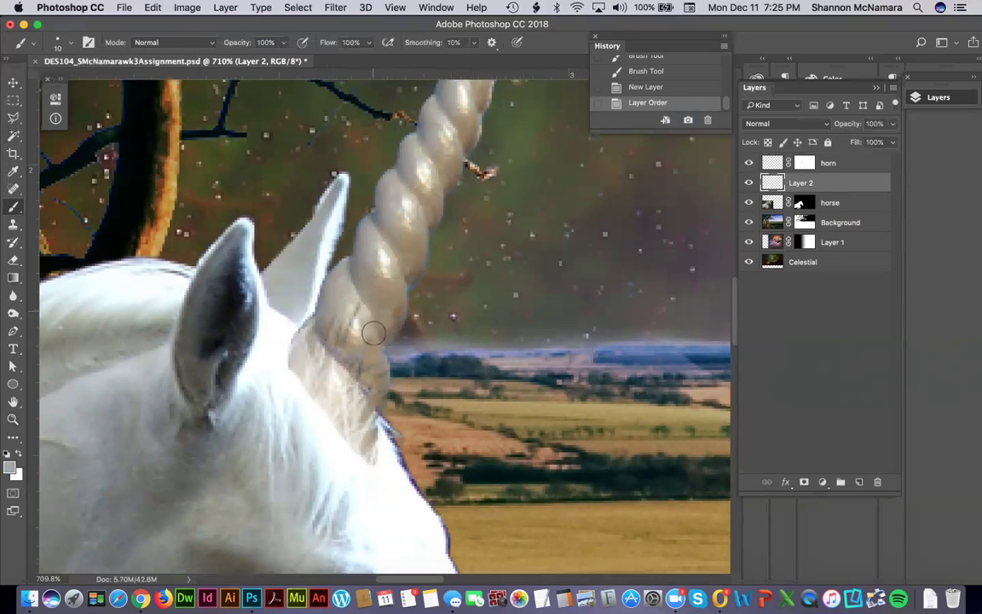
Paint horn-coloured strokes along the horn's base to fill the gaps.
{"action": "mouse_move", "coordinate": [363, 346]}
{"action": "left_mouse_down"}
{"action": "mouse_move", "coordinate": [335, 362]}
{"action": "mouse_move", "coordinate": [322, 334]}
{"action": "mouse_move", "coordinate": [370, 388]}
{"action": "mouse_move", "coordinate": [371, 354]}
{"action": "mouse_move", "coordinate": [375, 399]}
{"action": "mouse_move", "coordinate": [350, 345]}
{"action": "mouse_move", "coordinate": [326, 316]}
{"action": "left_mouse_up"}
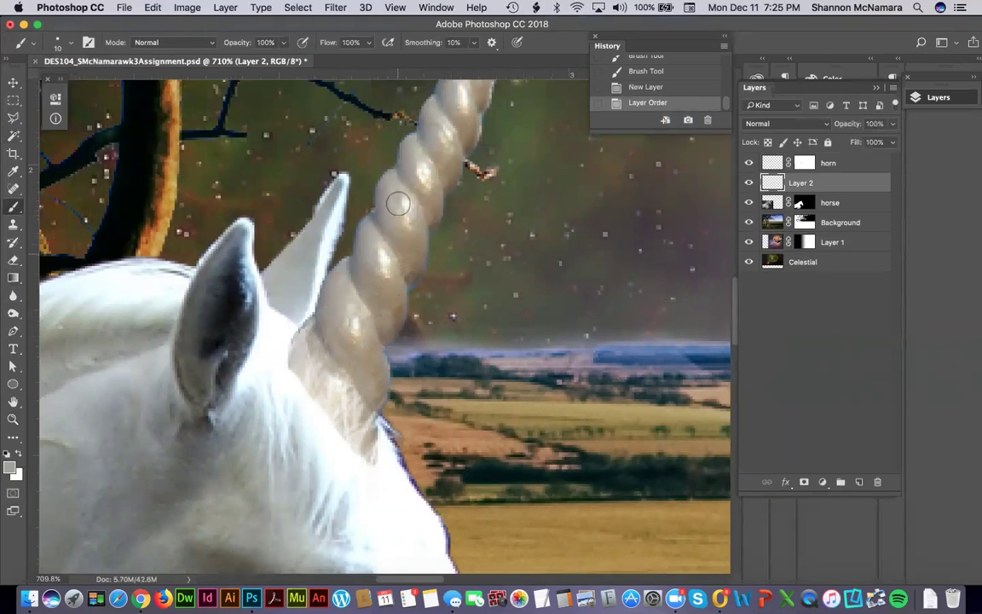
{"action": "left_click_drag", "start_coordinate": [330, 327], "coordinate": [339, 341]}
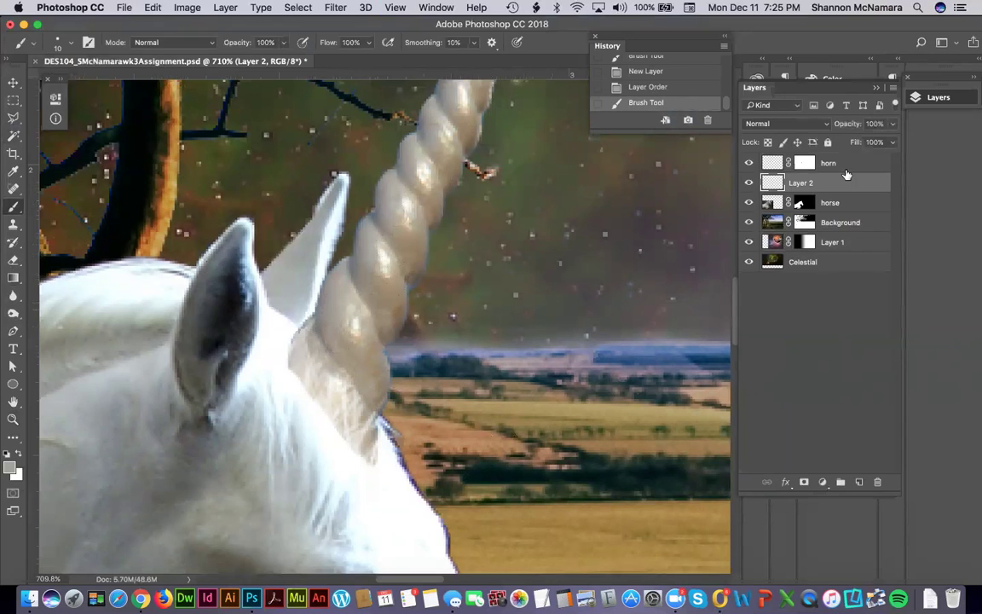
{"action": "double_click", "coordinate": [802, 182]}
Rename Layer 2 to 'behind horn', link it with the horn layer, then target the horn mask.
{"action": "type", "text": "behind horn"}
{"action": "key", "text": "Return"}
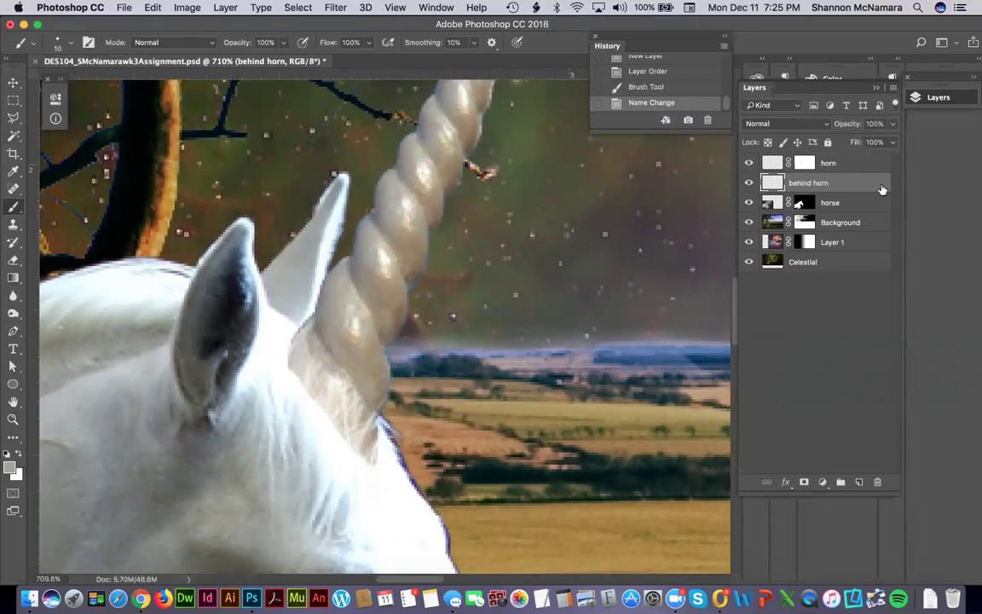
{"action": "left_click", "coordinate": [852, 163], "text": "shift"}
{"action": "left_click", "coordinate": [767, 482]}
{"action": "left_click", "coordinate": [854, 204]}
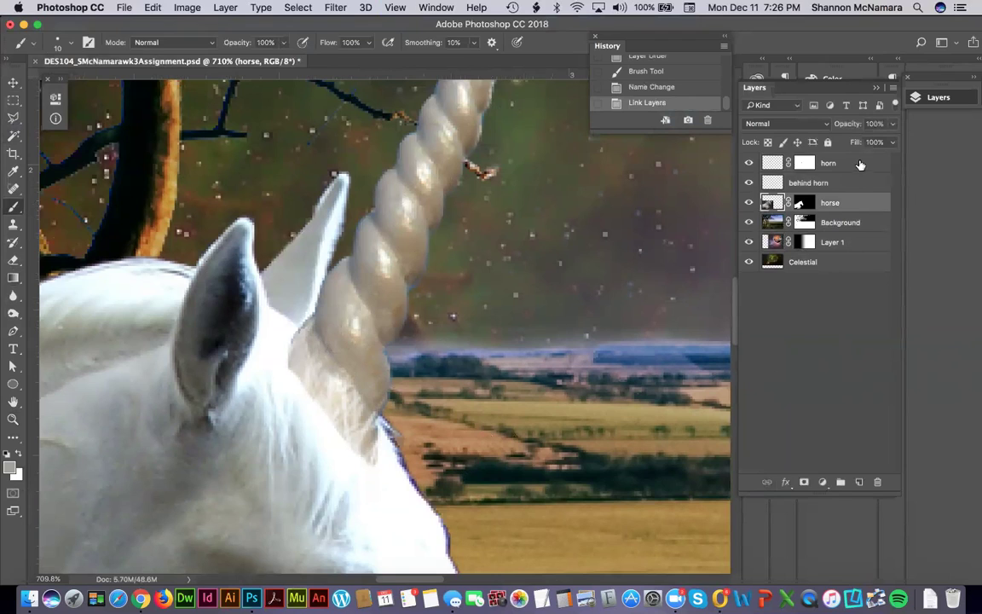
{"action": "left_click", "coordinate": [860, 163]}
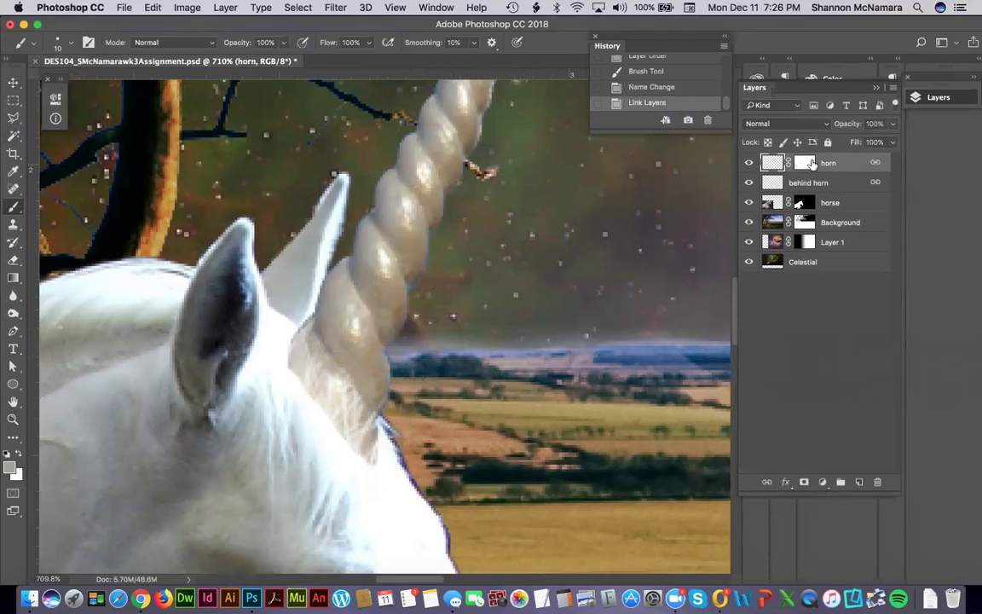
{"action": "left_click", "coordinate": [805, 165]}
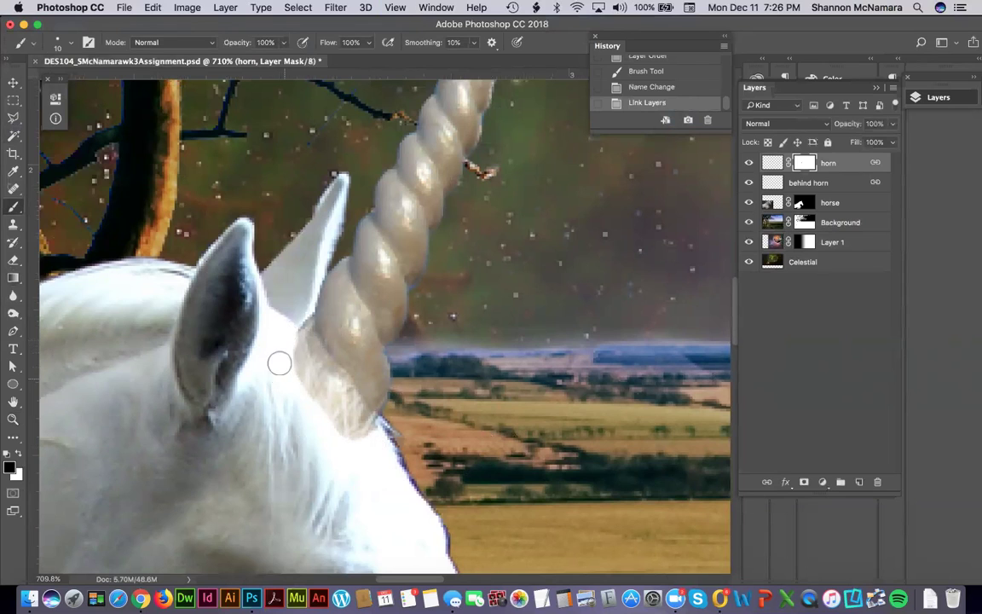
Paint short strokes on the horn mask near its base and beside the ear, then fit the view.
{"action": "left_click_drag", "start_coordinate": [284, 362], "coordinate": [335, 360]}
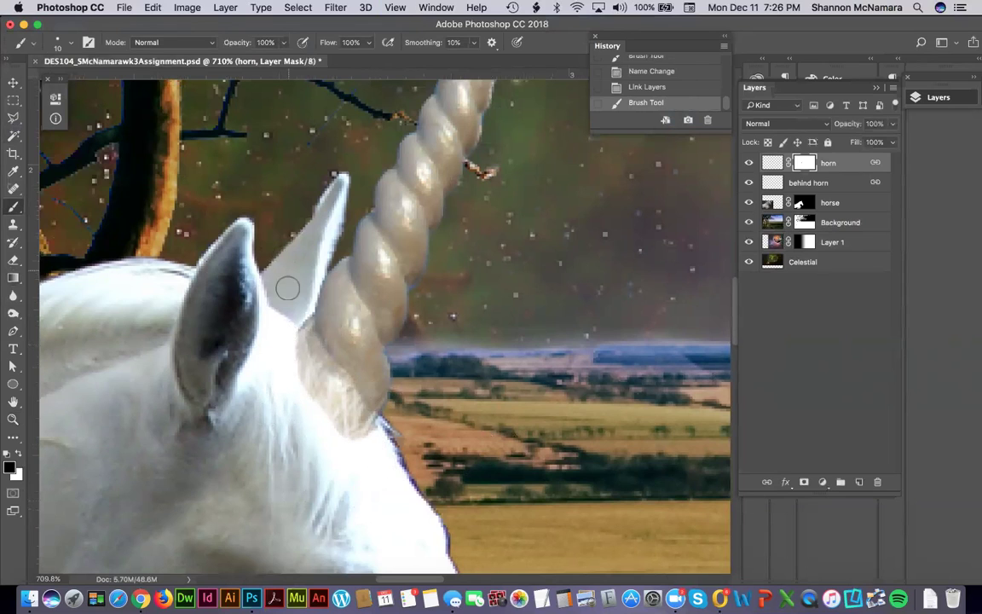
{"action": "left_click_drag", "start_coordinate": [270, 267], "coordinate": [265, 272]}
{"action": "left_click_drag", "start_coordinate": [289, 365], "coordinate": [288, 327]}
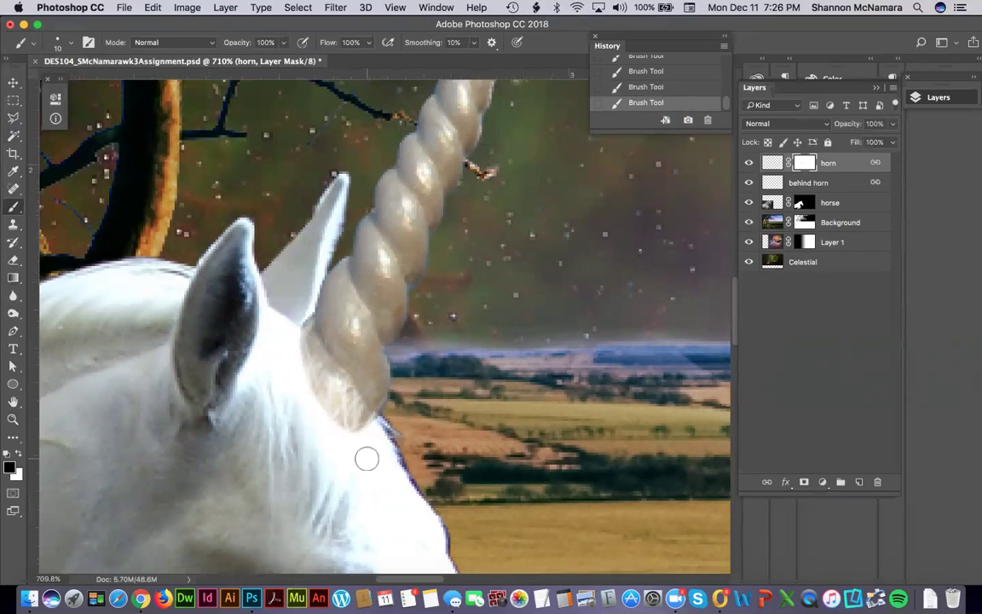
{"action": "key", "text": "super+0"}
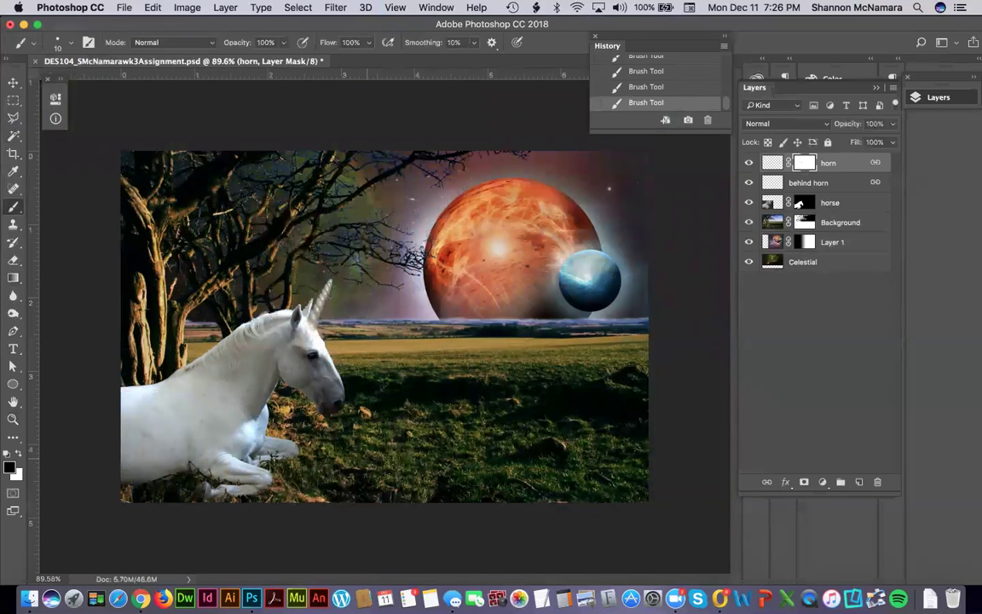
{"action": "key", "text": "z"}
{"action": "left_click_drag", "start_coordinate": [239, 243], "coordinate": [402, 429]}
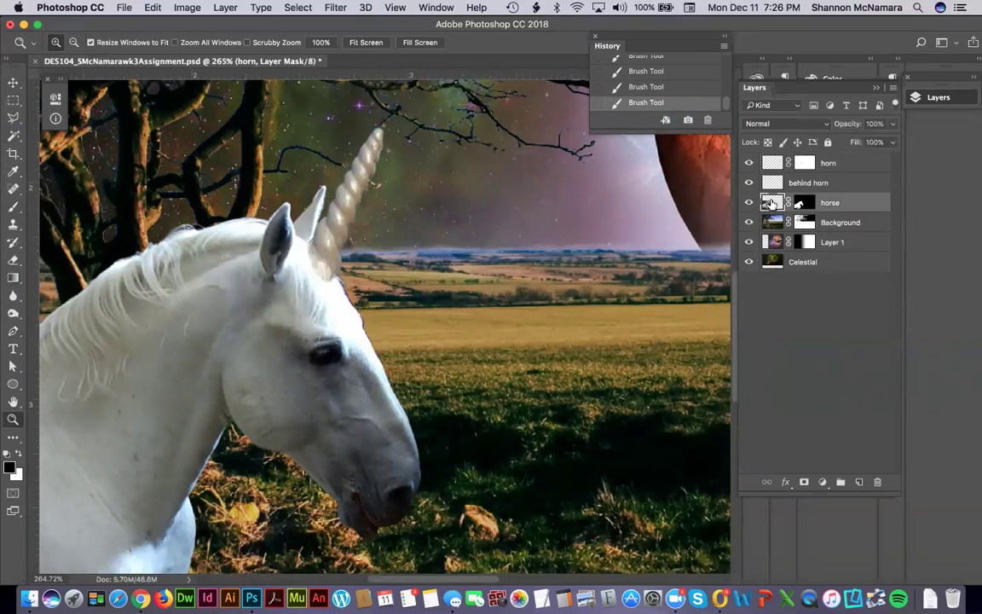
{"action": "left_click", "coordinate": [772, 202]}
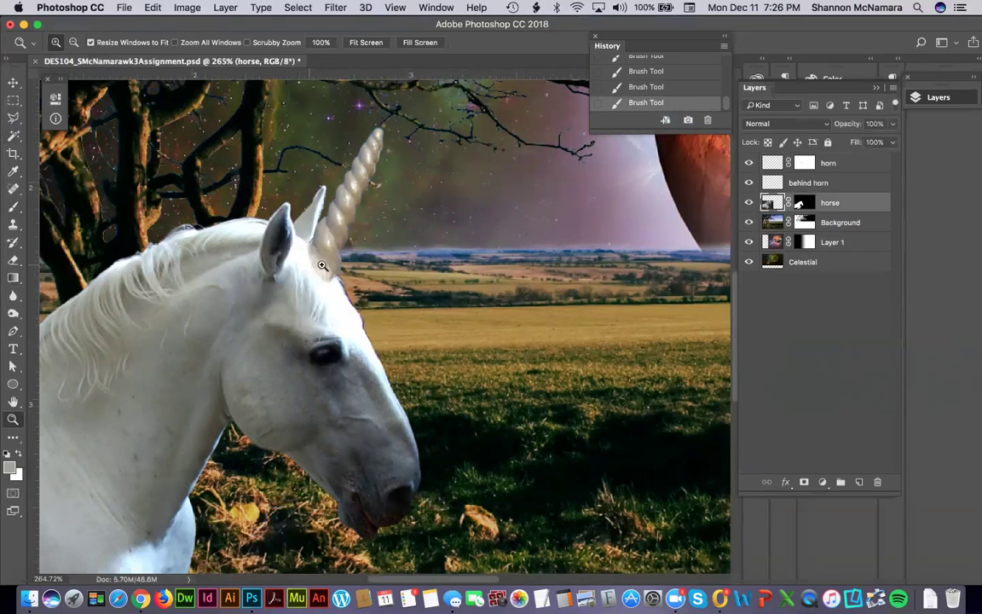
{"action": "key", "text": "s"}
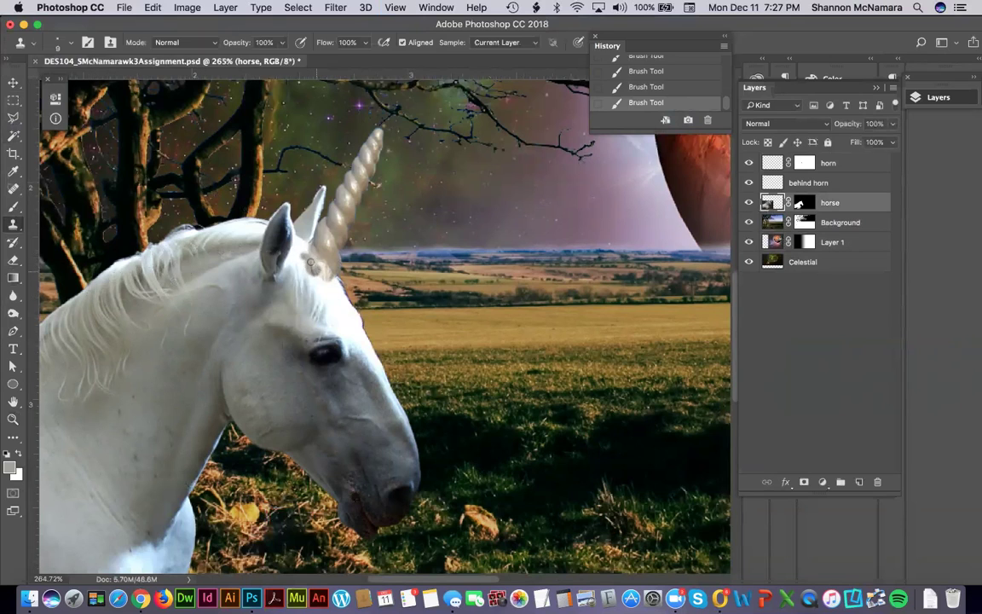
{"action": "left_click_drag", "start_coordinate": [322, 275], "coordinate": [320, 283]}
{"action": "key", "text": "super+z"}
{"action": "left_click_drag", "start_coordinate": [148, 314], "coordinate": [382, 243]}
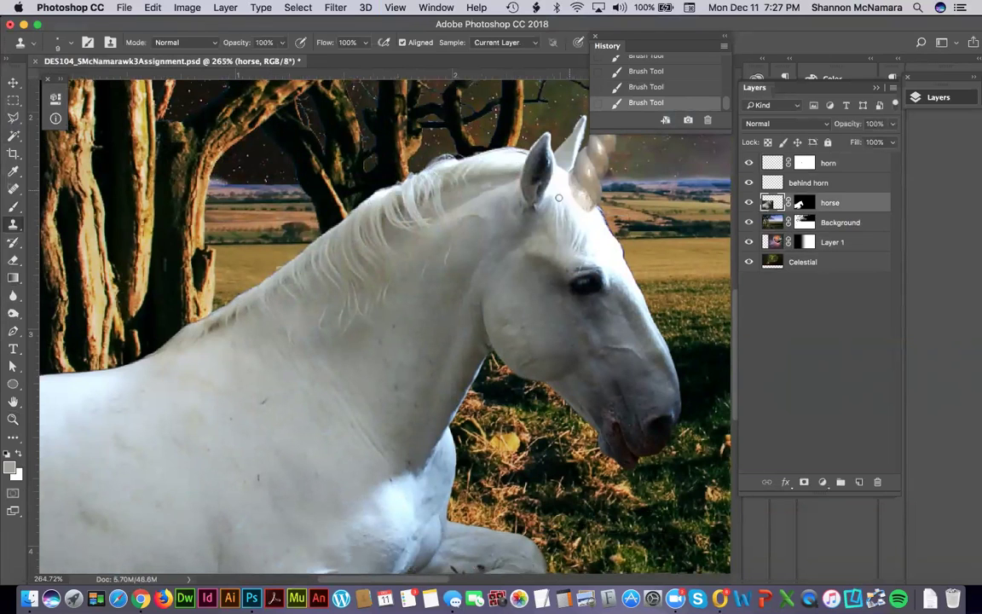
{"action": "left_click_drag", "start_coordinate": [185, 351], "coordinate": [372, 338]}
{"action": "scroll", "coordinate": [372, 338], "scroll_direction": "right", "scroll_amount": 5}
{"action": "scroll", "coordinate": [467, 350], "scroll_direction": "up", "scroll_amount": 2}
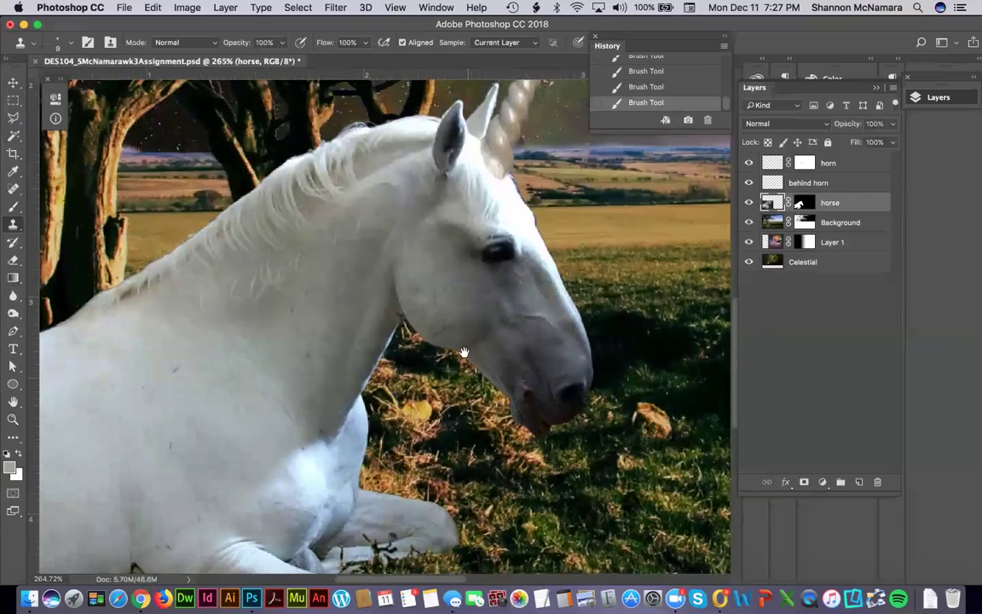
{"action": "scroll", "coordinate": [458, 260], "scroll_direction": "up", "scroll_amount": 3}
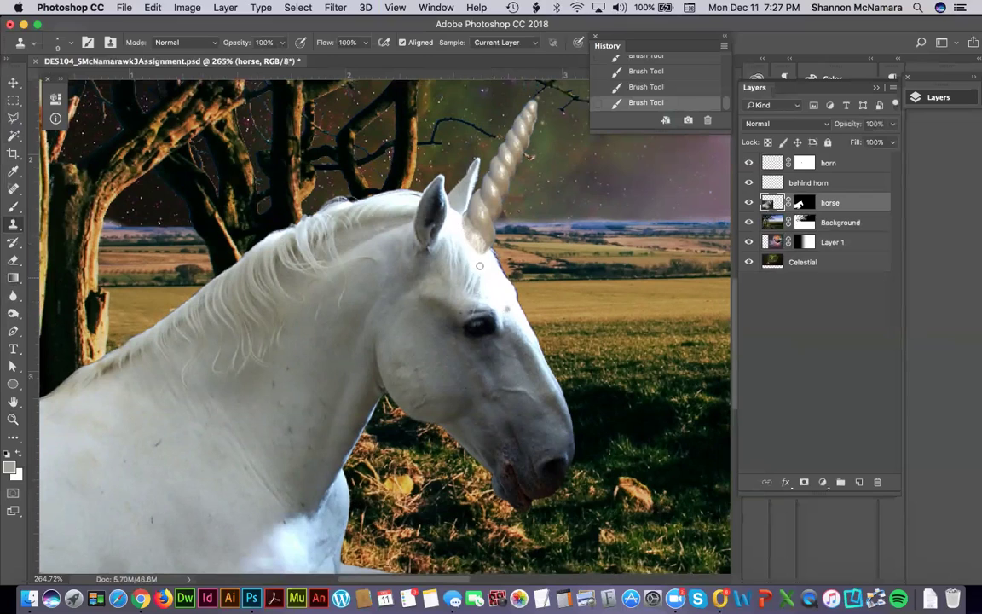
{"action": "left_click", "coordinate": [12, 83]}
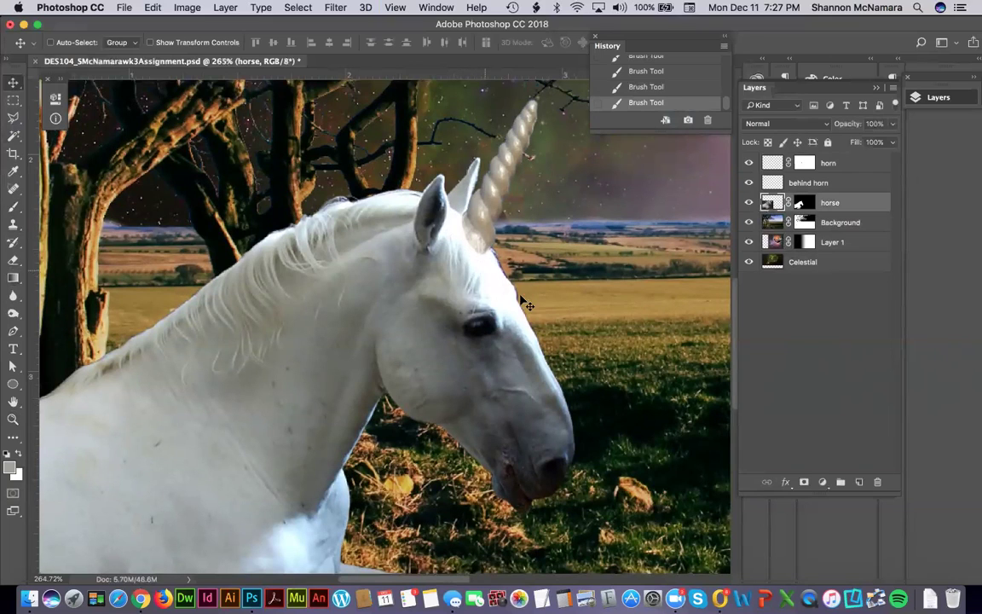
Create a 'horse copy' duplicate of the horse layer, with its mask, above the original.
{"action": "left_click_drag", "start_coordinate": [777, 202], "coordinate": [859, 482]}
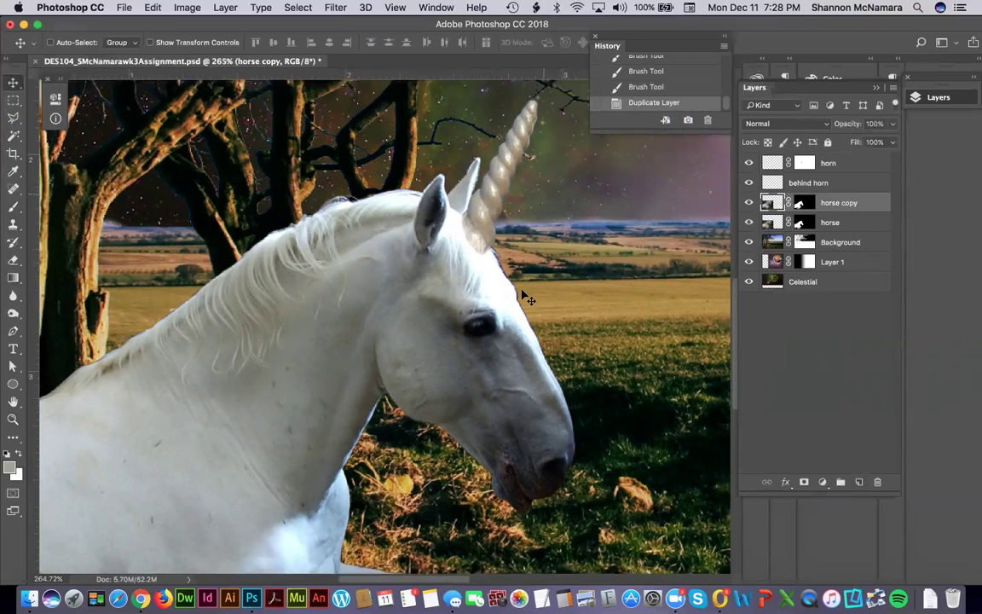
{"action": "left_click", "coordinate": [786, 483]}
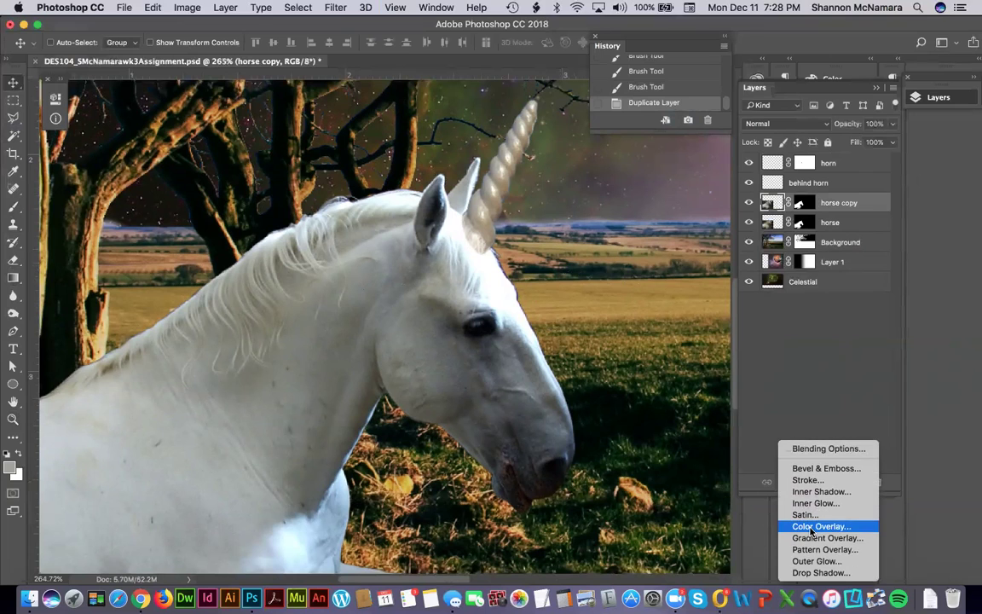
Add a tan Color Overlay to horse copy in Multiply mode at 63% opacity.
{"action": "left_click", "coordinate": [812, 526]}
{"action": "left_click_drag", "start_coordinate": [537, 95], "coordinate": [795, 137]}
{"action": "left_click", "coordinate": [811, 193]}
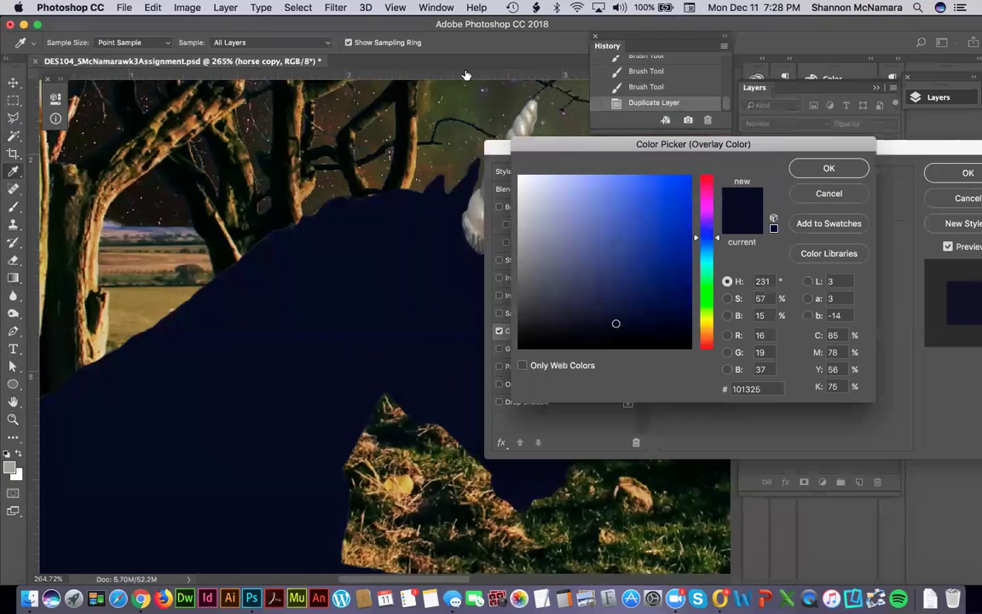
{"action": "left_click", "coordinate": [101, 181]}
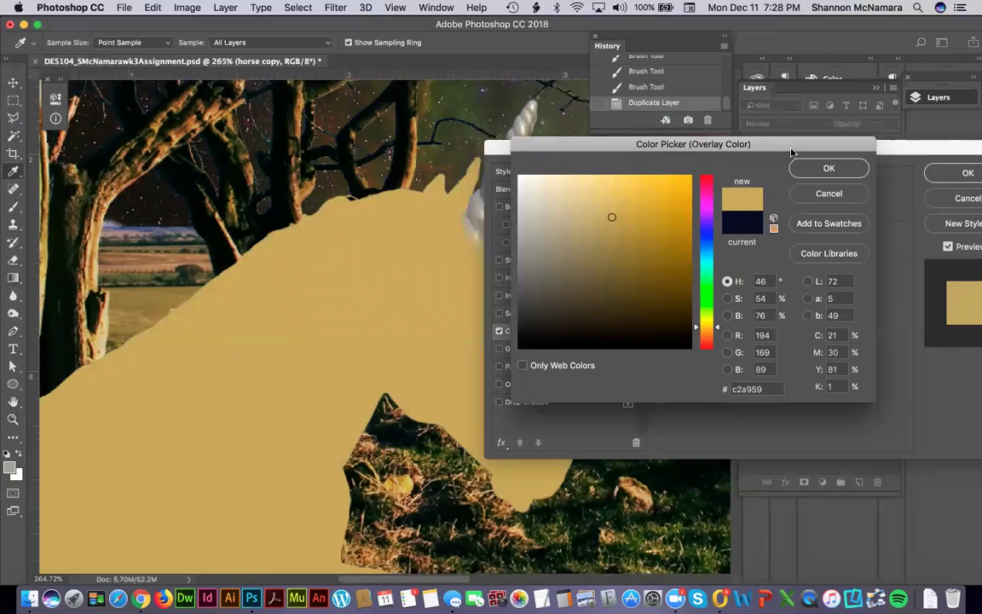
{"action": "left_click_drag", "start_coordinate": [801, 146], "coordinate": [713, 145]}
{"action": "left_click", "coordinate": [738, 168]}
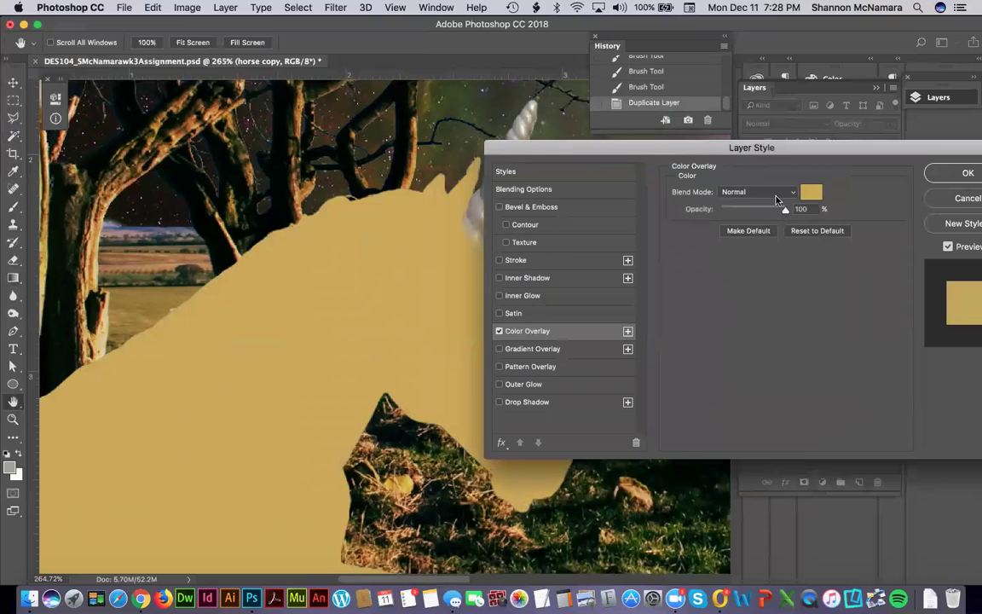
{"action": "left_click", "coordinate": [776, 198]}
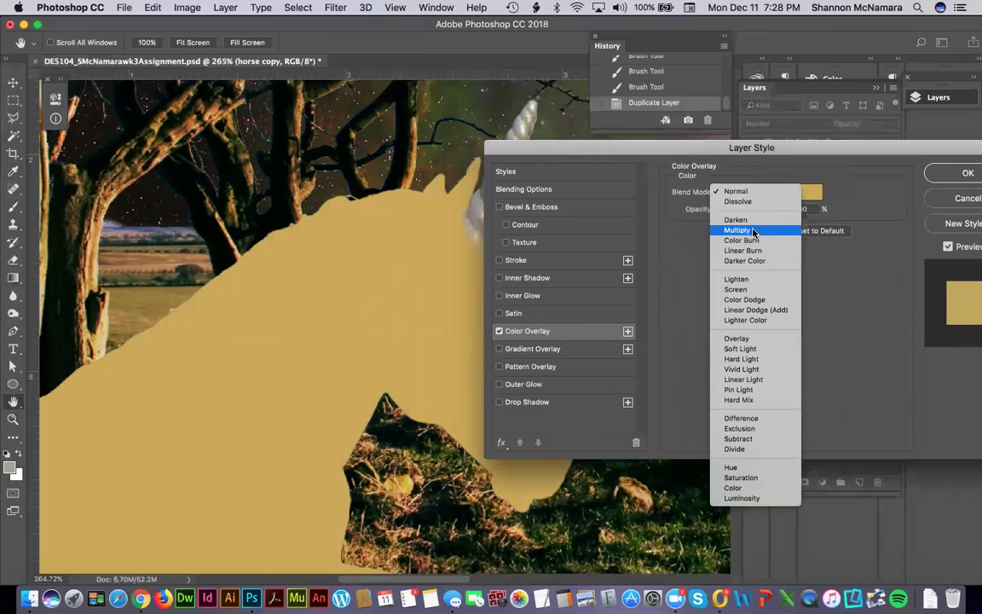
{"action": "left_click", "coordinate": [754, 231]}
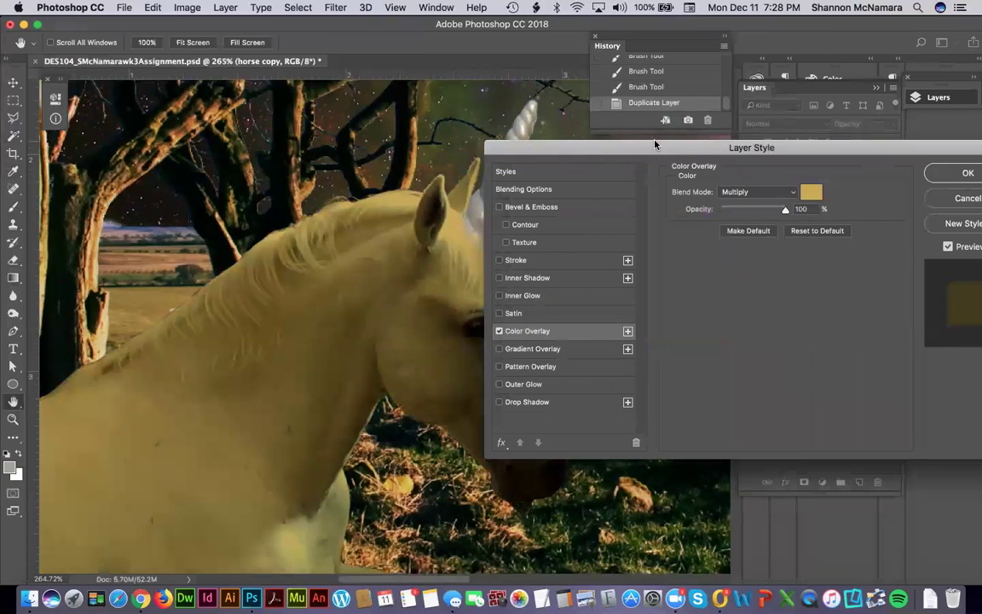
{"action": "left_click_drag", "start_coordinate": [784, 215], "coordinate": [762, 214]}
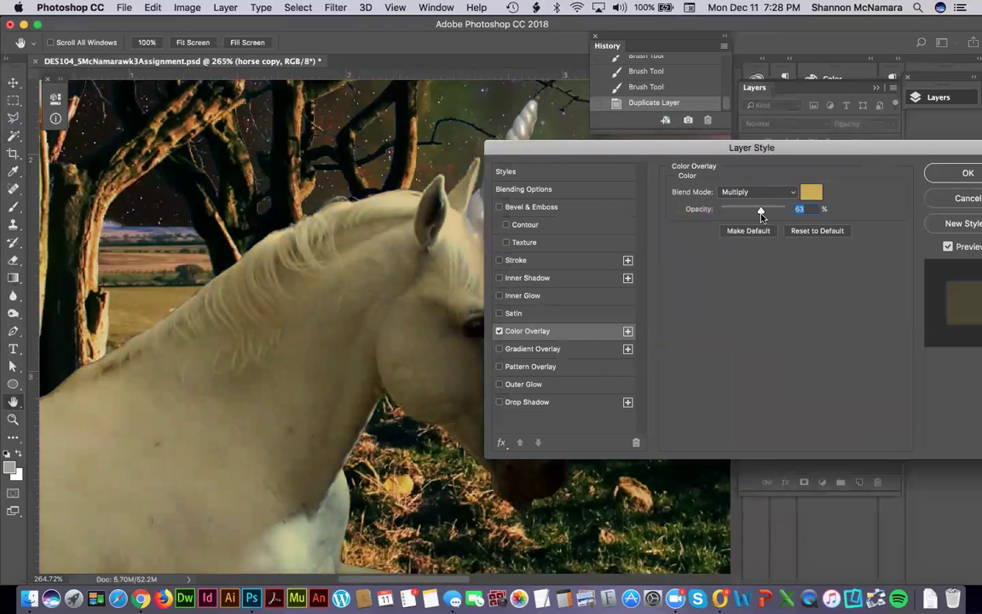
Change the overlay colour to beige b6ab8e, keeping Multiply after briefly trying Lighten.
{"action": "left_click", "coordinate": [810, 192]}
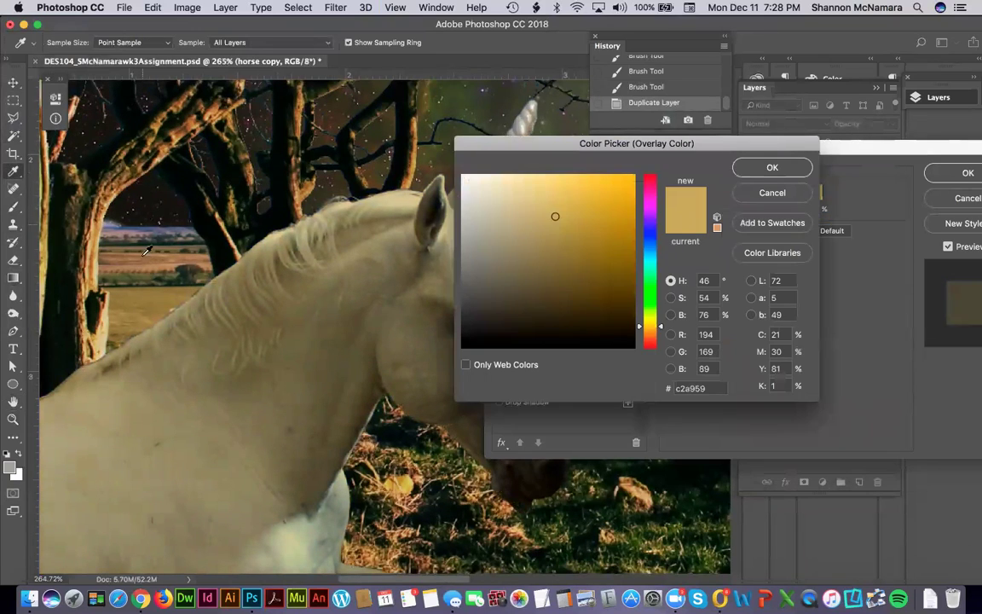
{"action": "left_click", "coordinate": [92, 255]}
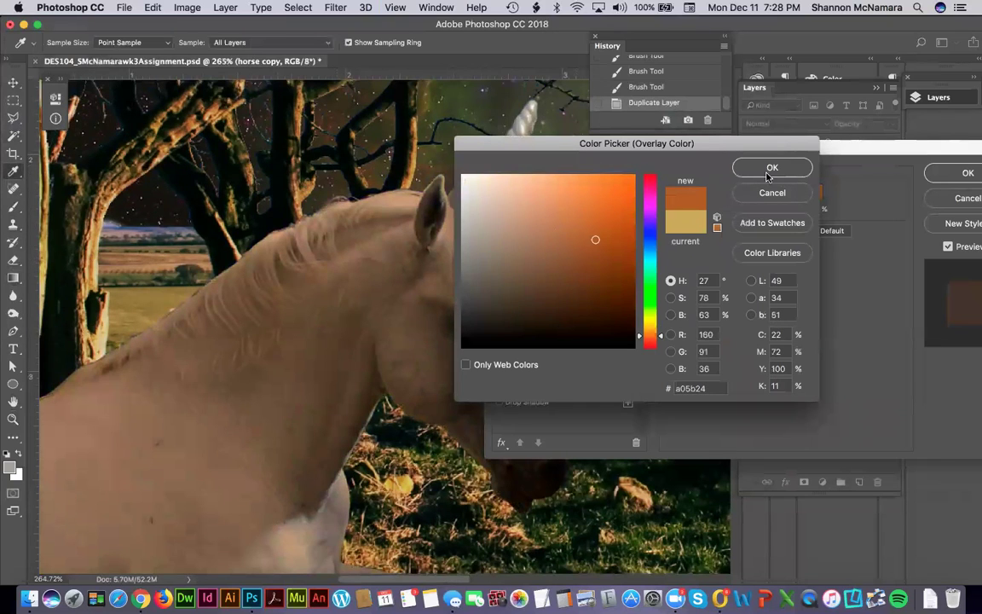
{"action": "left_click_drag", "start_coordinate": [721, 151], "coordinate": [820, 200]}
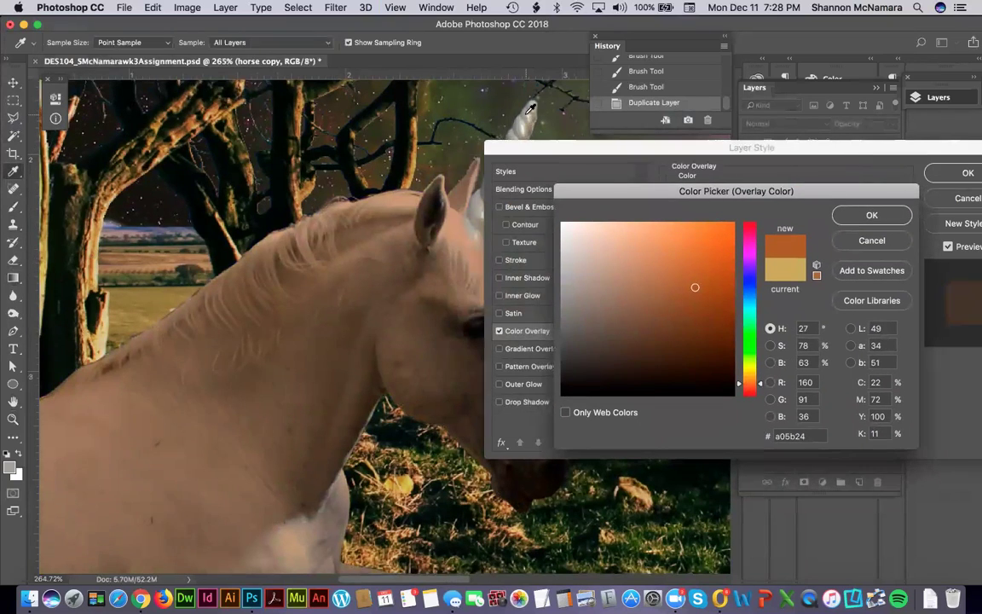
{"action": "left_click", "coordinate": [530, 108]}
{"action": "left_click_drag", "start_coordinate": [530, 108], "coordinate": [484, 215]}
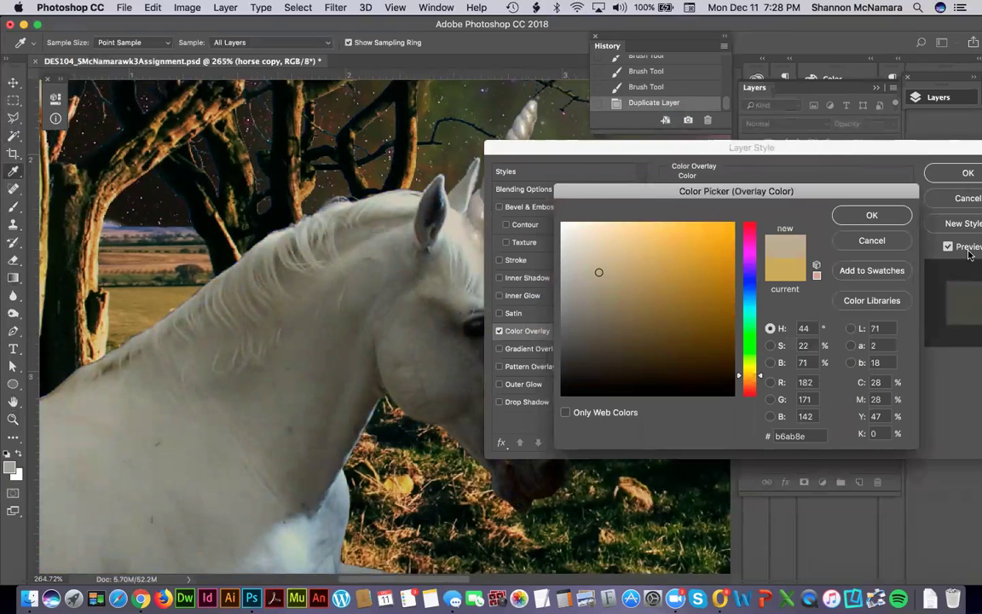
{"action": "left_click", "coordinate": [872, 214]}
{"action": "left_click", "coordinate": [746, 192]}
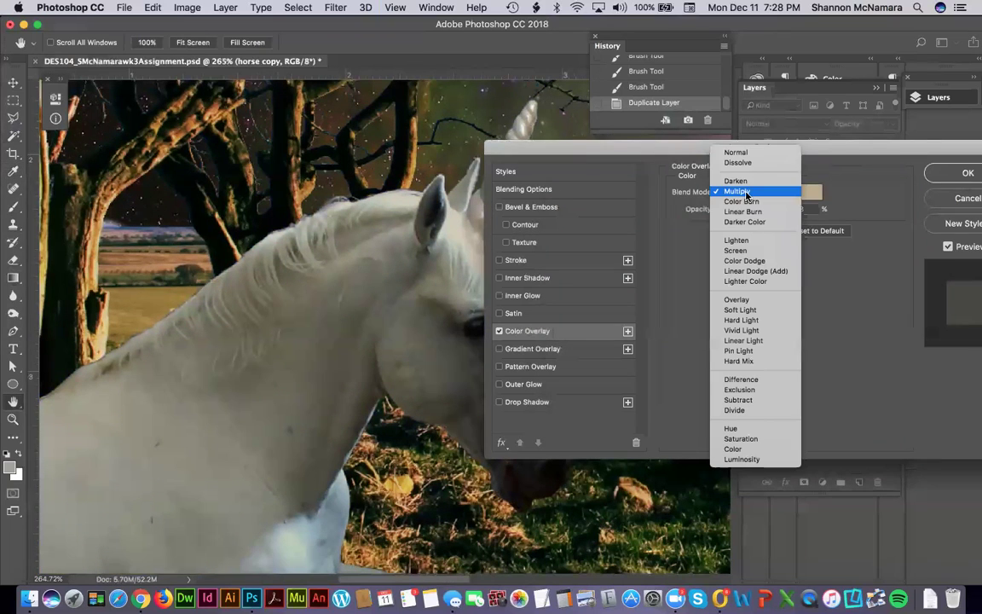
{"action": "left_click", "coordinate": [736, 241]}
{"action": "left_click", "coordinate": [723, 191]}
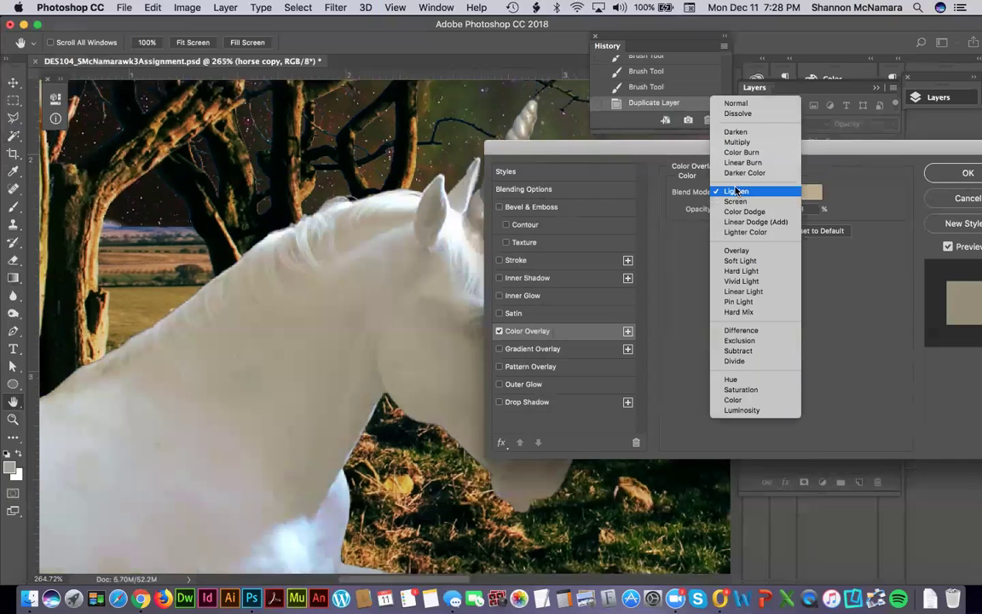
{"action": "left_click", "coordinate": [747, 142]}
{"action": "left_click_drag", "start_coordinate": [520, 146], "coordinate": [460, 162]}
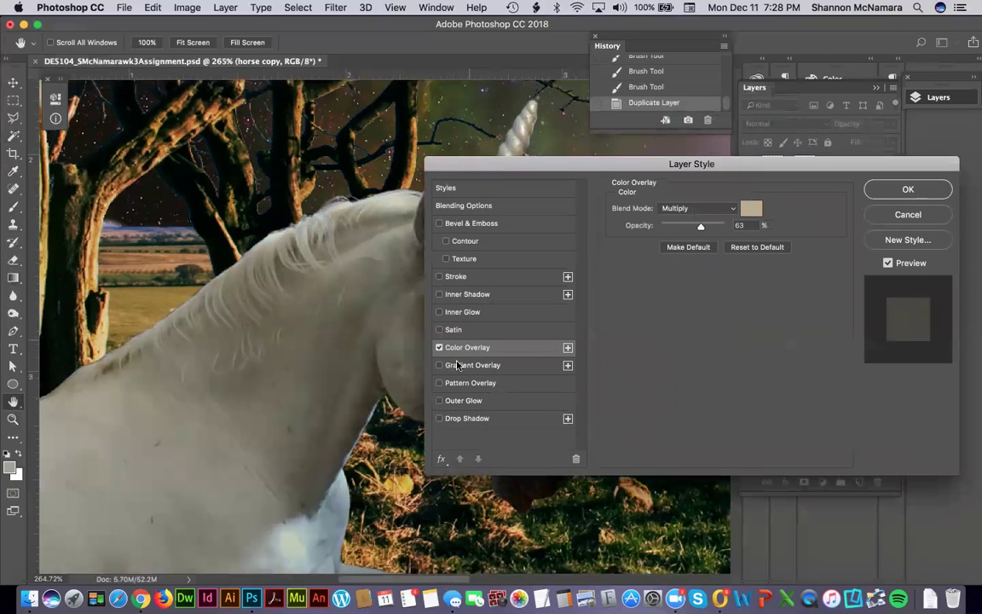
{"action": "left_click_drag", "start_coordinate": [502, 164], "coordinate": [606, 149]}
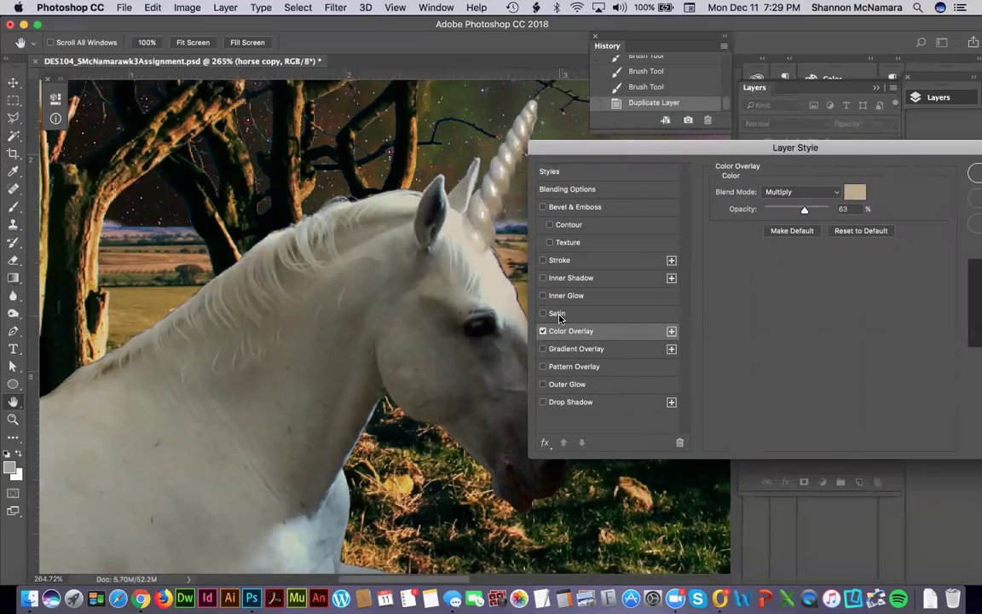
Add a Screen-mode Satin effect at 50% opacity and apply both layer effects.
{"action": "left_click", "coordinate": [557, 315]}
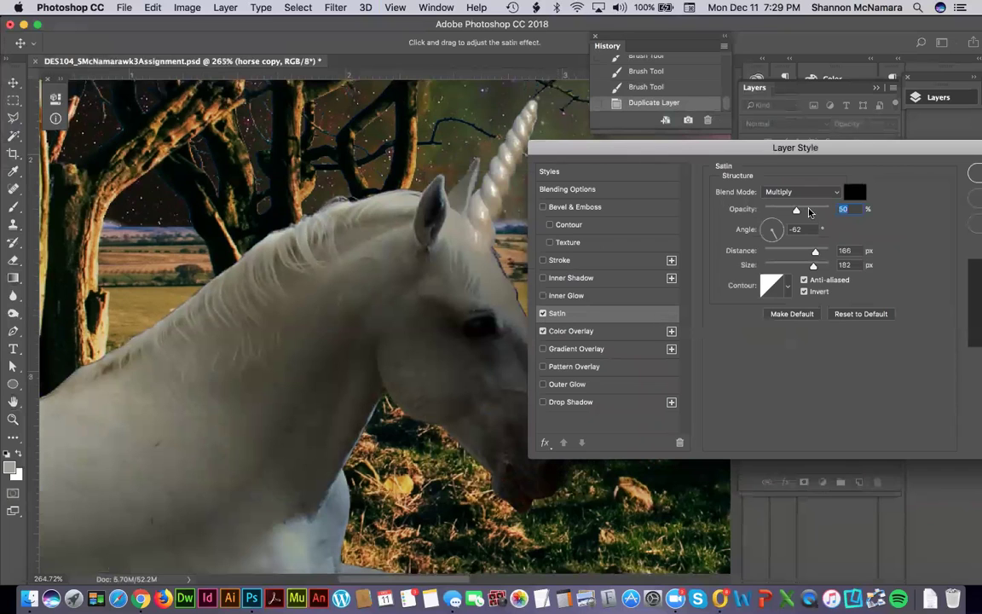
{"action": "left_click", "coordinate": [833, 193]}
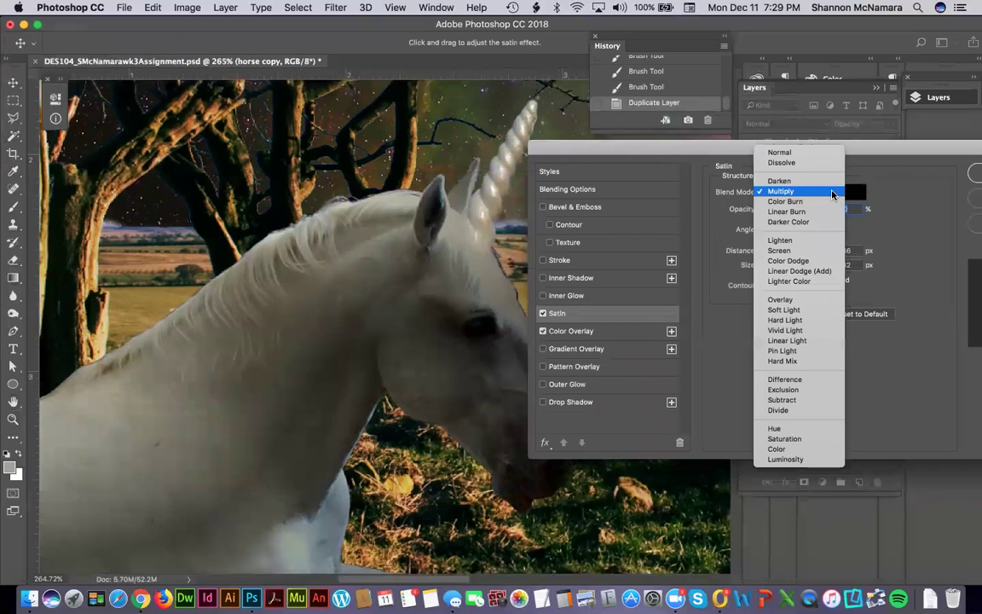
{"action": "left_click", "coordinate": [789, 251]}
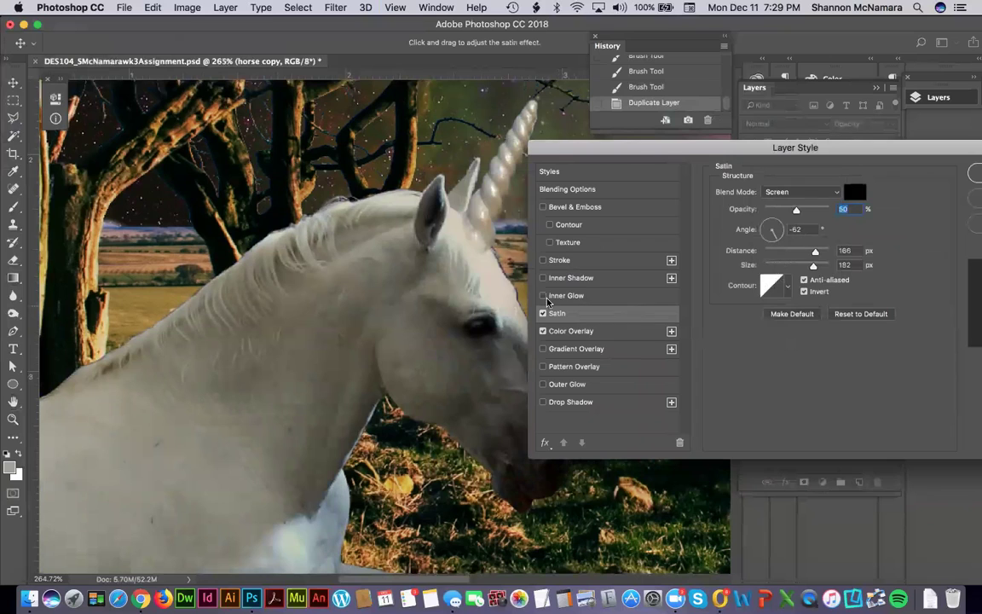
{"action": "left_click", "coordinate": [542, 313]}
{"action": "left_click", "coordinate": [542, 313]}
{"action": "left_click_drag", "start_coordinate": [946, 147], "coordinate": [763, 110]}
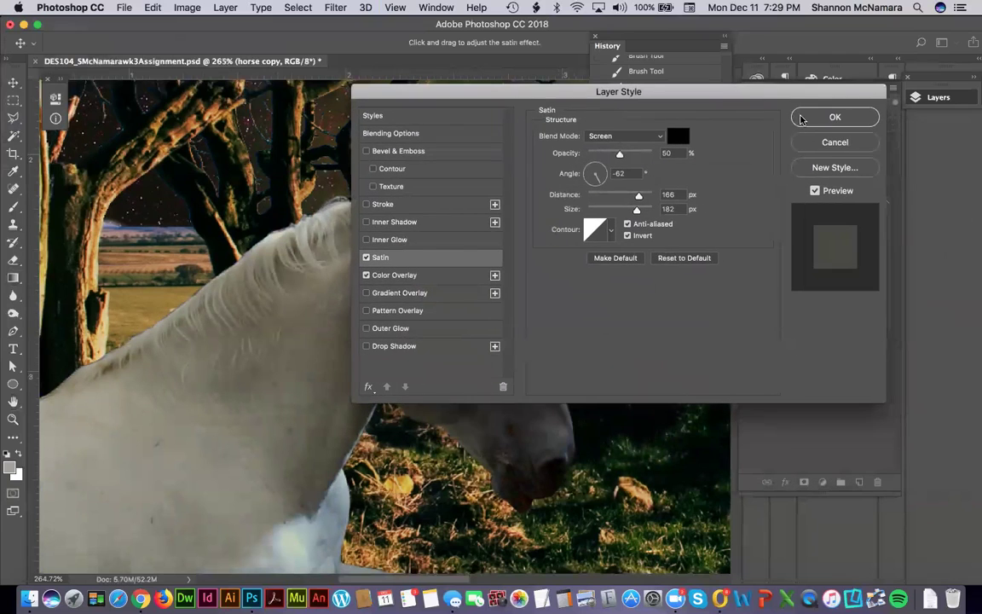
{"action": "left_click", "coordinate": [825, 135]}
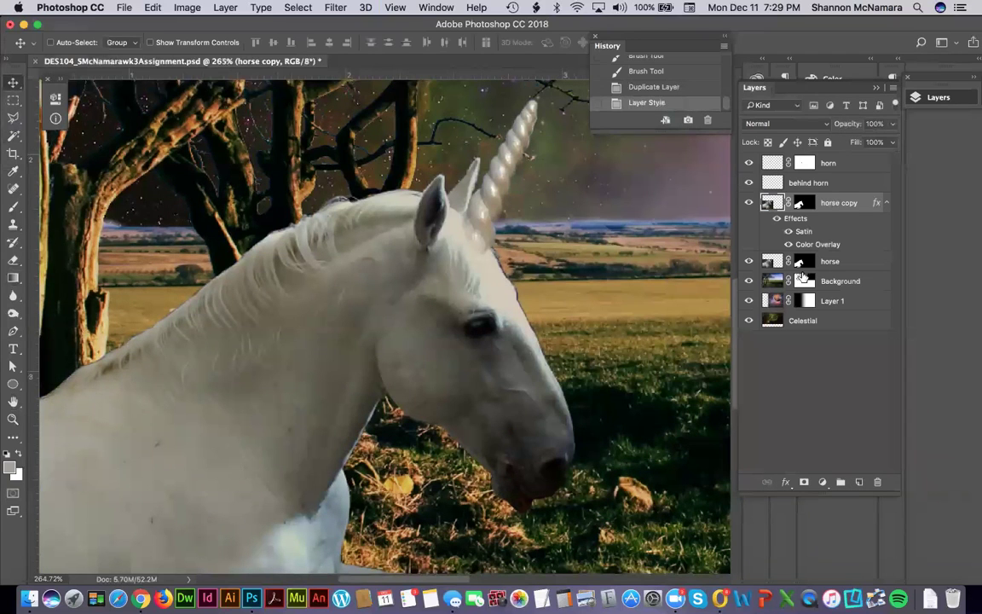
Paint the horse copy mask over the neck, chest and legs, then revert to the first stroke in History.
{"action": "left_click", "coordinate": [801, 204]}
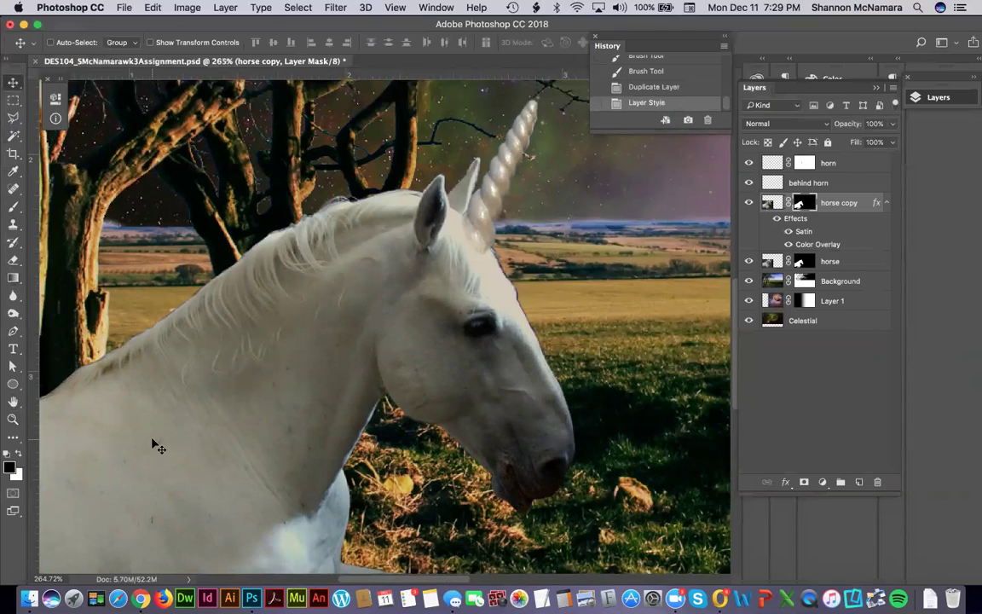
{"action": "key", "text": "b"}
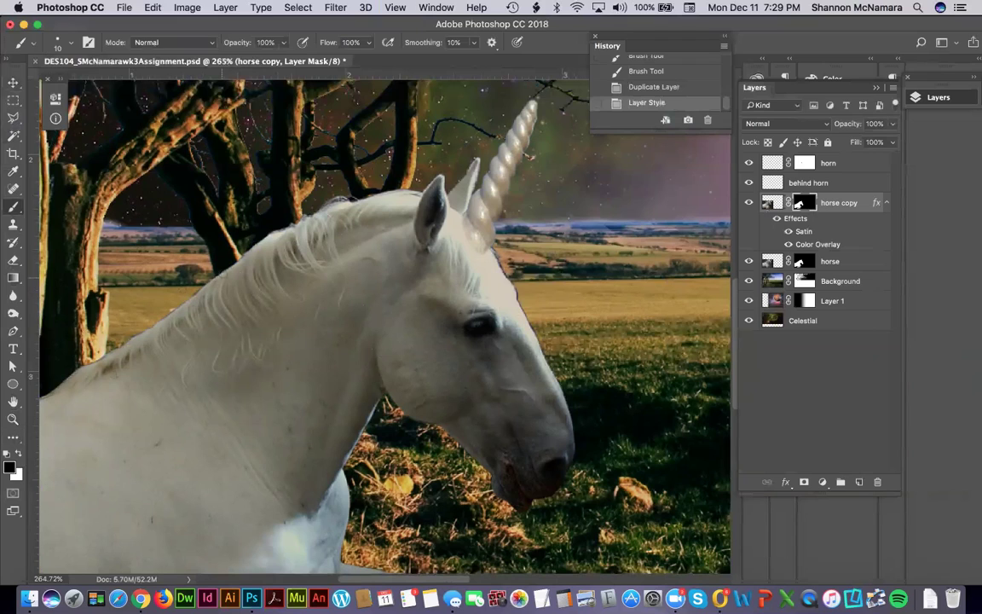
{"action": "left_click_drag", "start_coordinate": [203, 290], "coordinate": [203, 275]}
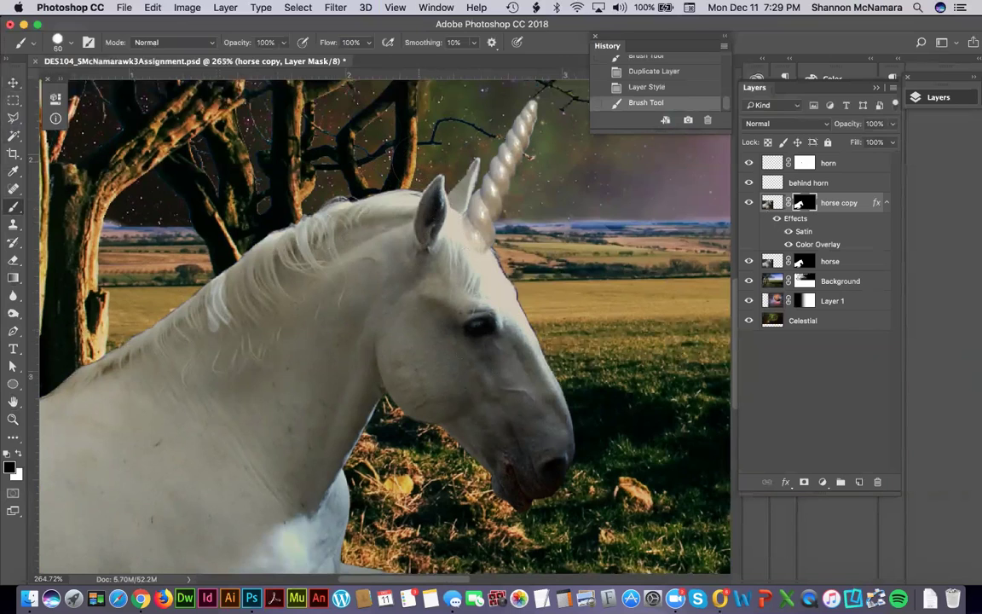
{"action": "mouse_move", "coordinate": [299, 209]}
{"action": "left_mouse_down"}
{"action": "mouse_move", "coordinate": [256, 316]}
{"action": "mouse_move", "coordinate": [290, 265]}
{"action": "mouse_move", "coordinate": [294, 200]}
{"action": "mouse_move", "coordinate": [316, 213]}
{"action": "left_mouse_up"}
{"action": "mouse_move", "coordinate": [324, 358]}
{"action": "left_mouse_down"}
{"action": "mouse_move", "coordinate": [255, 478]}
{"action": "mouse_move", "coordinate": [235, 341]}
{"action": "mouse_move", "coordinate": [171, 281]}
{"action": "mouse_move", "coordinate": [185, 417]}
{"action": "mouse_move", "coordinate": [128, 333]}
{"action": "mouse_move", "coordinate": [153, 395]}
{"action": "mouse_move", "coordinate": [154, 373]}
{"action": "mouse_move", "coordinate": [292, 250]}
{"action": "mouse_move", "coordinate": [305, 250]}
{"action": "left_mouse_up"}
{"action": "mouse_move", "coordinate": [213, 281]}
{"action": "left_mouse_down"}
{"action": "mouse_move", "coordinate": [237, 311]}
{"action": "mouse_move", "coordinate": [215, 323]}
{"action": "mouse_move", "coordinate": [190, 229]}
{"action": "mouse_move", "coordinate": [78, 303]}
{"action": "mouse_move", "coordinate": [59, 503]}
{"action": "mouse_move", "coordinate": [119, 318]}
{"action": "mouse_move", "coordinate": [164, 330]}
{"action": "mouse_move", "coordinate": [192, 478]}
{"action": "mouse_move", "coordinate": [213, 320]}
{"action": "mouse_move", "coordinate": [255, 473]}
{"action": "mouse_move", "coordinate": [328, 305]}
{"action": "mouse_move", "coordinate": [404, 389]}
{"action": "mouse_move", "coordinate": [422, 339]}
{"action": "mouse_move", "coordinate": [490, 449]}
{"action": "mouse_move", "coordinate": [473, 418]}
{"action": "mouse_move", "coordinate": [502, 443]}
{"action": "mouse_move", "coordinate": [477, 496]}
{"action": "left_mouse_up"}
{"action": "left_click_drag", "start_coordinate": [536, 431], "coordinate": [507, 316]}
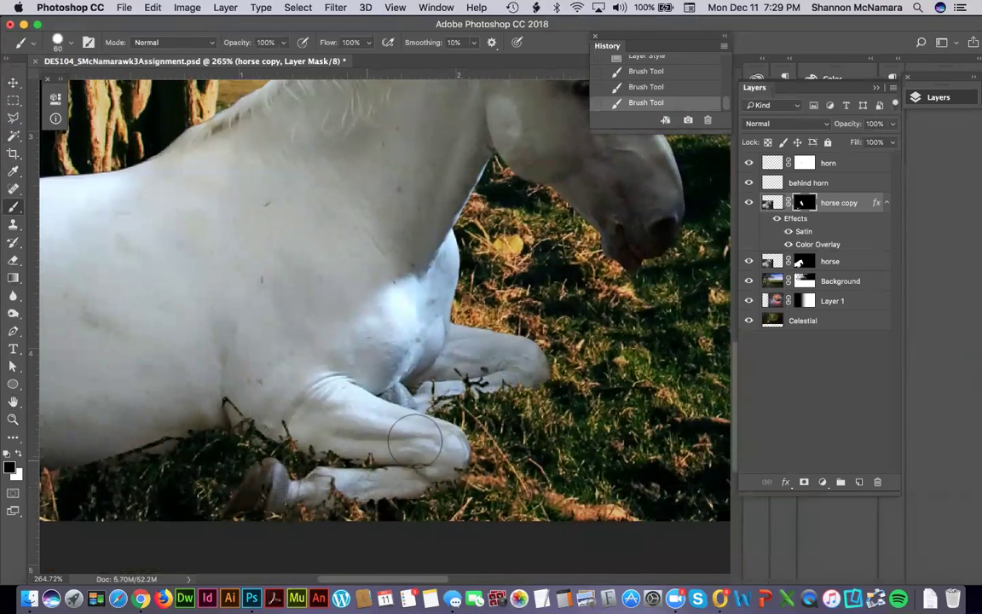
{"action": "left_click_drag", "start_coordinate": [467, 344], "coordinate": [339, 530]}
{"action": "left_click_drag", "start_coordinate": [391, 373], "coordinate": [441, 274]}
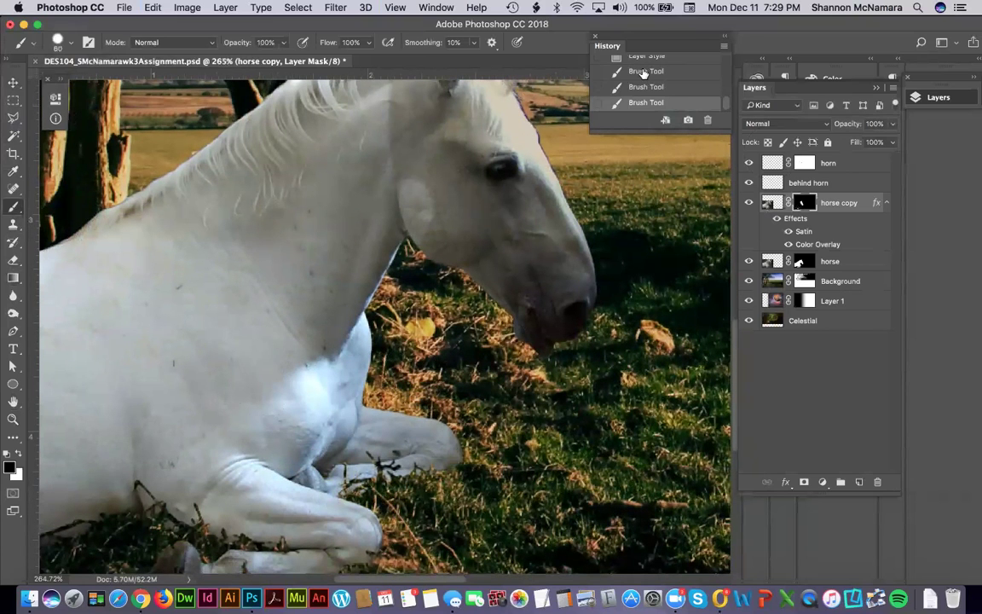
{"action": "left_click", "coordinate": [642, 72]}
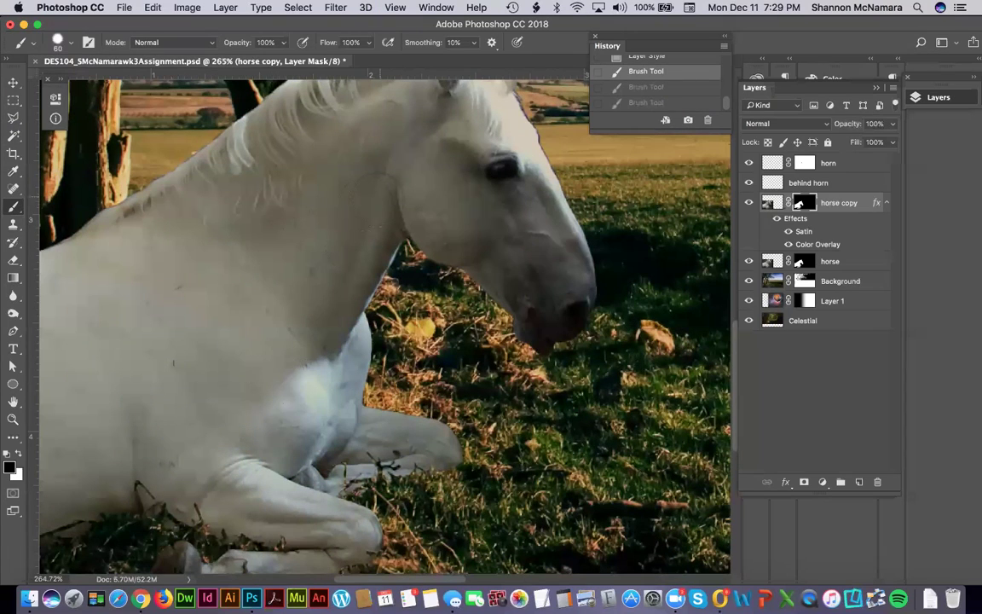
Paint the horse copy mask over the upper neck, jaw, cheek and mane, undoing one mane stroke.
{"action": "mouse_move", "coordinate": [397, 119]}
{"action": "left_mouse_down"}
{"action": "mouse_move", "coordinate": [371, 234]}
{"action": "mouse_move", "coordinate": [329, 223]}
{"action": "mouse_move", "coordinate": [322, 235]}
{"action": "mouse_move", "coordinate": [375, 167]}
{"action": "mouse_move", "coordinate": [429, 221]}
{"action": "mouse_move", "coordinate": [414, 204]}
{"action": "mouse_move", "coordinate": [405, 119]}
{"action": "mouse_move", "coordinate": [424, 171]}
{"action": "mouse_move", "coordinate": [443, 170]}
{"action": "mouse_move", "coordinate": [439, 189]}
{"action": "mouse_move", "coordinate": [475, 183]}
{"action": "mouse_move", "coordinate": [490, 162]}
{"action": "mouse_move", "coordinate": [516, 252]}
{"action": "mouse_move", "coordinate": [561, 317]}
{"action": "mouse_move", "coordinate": [527, 317]}
{"action": "left_mouse_up"}
{"action": "left_click_drag", "start_coordinate": [503, 273], "coordinate": [443, 237]}
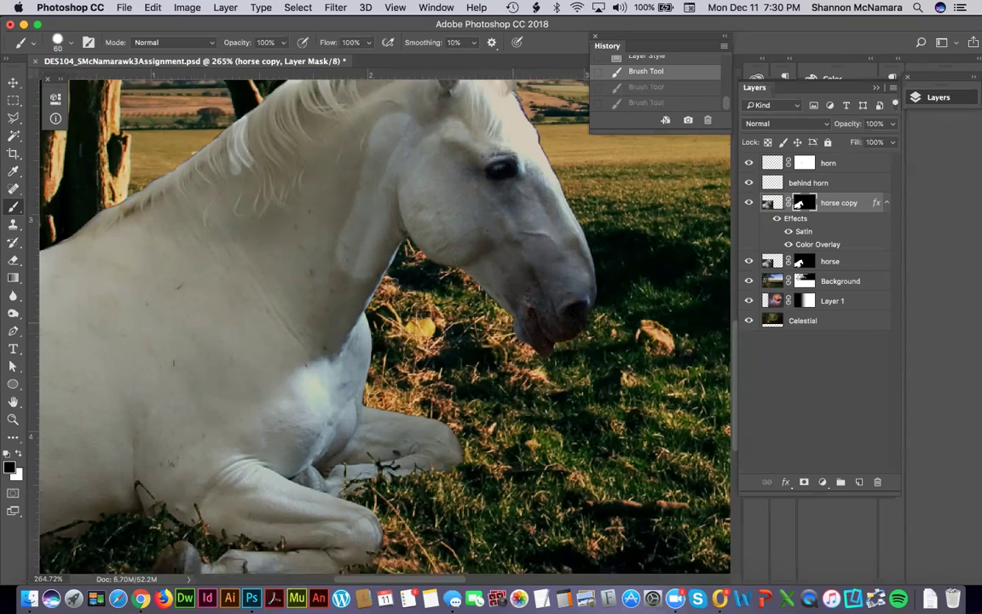
{"action": "mouse_move", "coordinate": [426, 136]}
{"action": "left_mouse_down"}
{"action": "mouse_move", "coordinate": [396, 146]}
{"action": "mouse_move", "coordinate": [398, 130]}
{"action": "mouse_move", "coordinate": [376, 127]}
{"action": "mouse_move", "coordinate": [311, 256]}
{"action": "mouse_move", "coordinate": [326, 151]}
{"action": "mouse_move", "coordinate": [320, 132]}
{"action": "mouse_move", "coordinate": [298, 187]}
{"action": "mouse_move", "coordinate": [281, 128]}
{"action": "mouse_move", "coordinate": [260, 118]}
{"action": "mouse_move", "coordinate": [234, 179]}
{"action": "mouse_move", "coordinate": [175, 188]}
{"action": "left_mouse_up"}
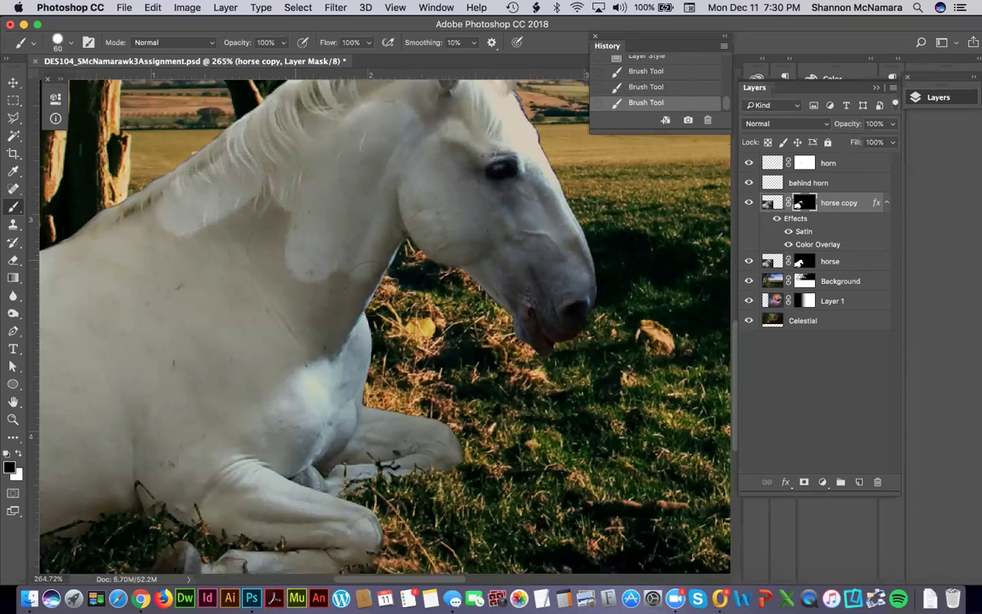
{"action": "left_click_drag", "start_coordinate": [280, 191], "coordinate": [293, 329]}
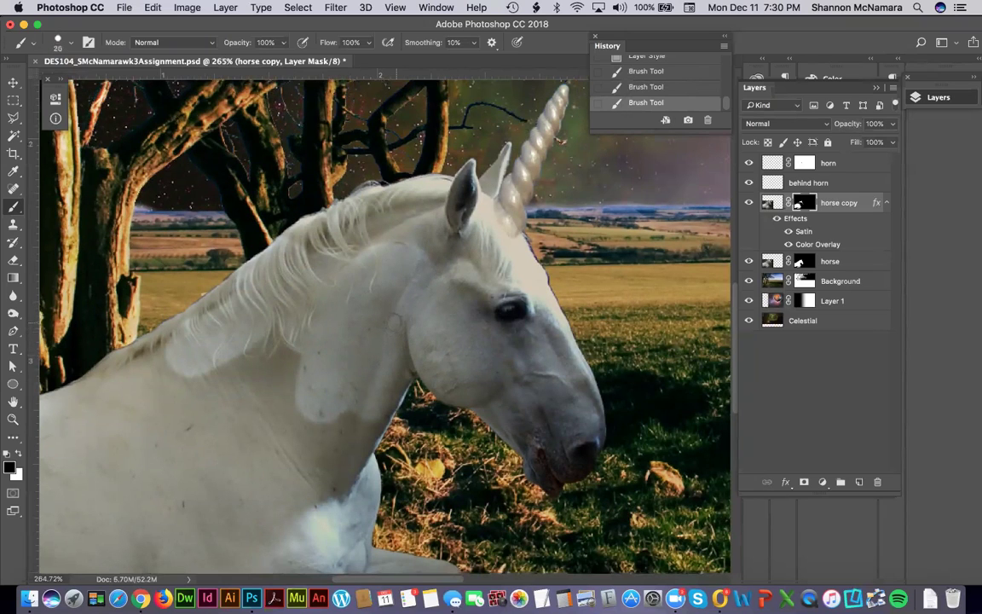
{"action": "mouse_move", "coordinate": [328, 254]}
{"action": "left_mouse_down"}
{"action": "mouse_move", "coordinate": [307, 219]}
{"action": "mouse_move", "coordinate": [283, 242]}
{"action": "mouse_move", "coordinate": [339, 206]}
{"action": "mouse_move", "coordinate": [304, 246]}
{"action": "mouse_move", "coordinate": [342, 202]}
{"action": "mouse_move", "coordinate": [318, 239]}
{"action": "mouse_move", "coordinate": [351, 205]}
{"action": "mouse_move", "coordinate": [325, 246]}
{"action": "mouse_move", "coordinate": [320, 220]}
{"action": "mouse_move", "coordinate": [389, 195]}
{"action": "mouse_move", "coordinate": [348, 205]}
{"action": "mouse_move", "coordinate": [376, 187]}
{"action": "mouse_move", "coordinate": [443, 179]}
{"action": "left_mouse_up"}
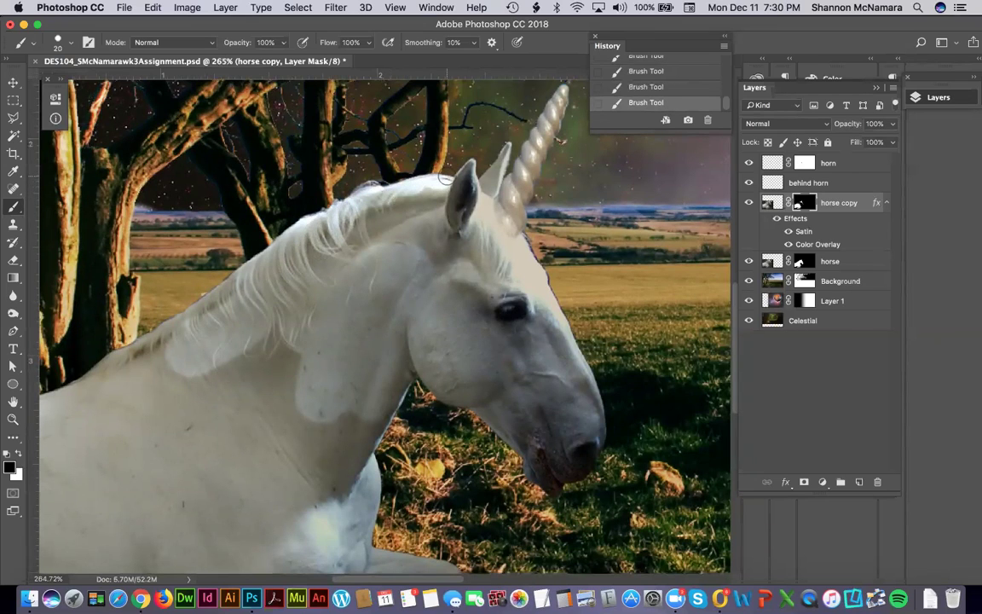
{"action": "key", "text": "ctrl+z"}
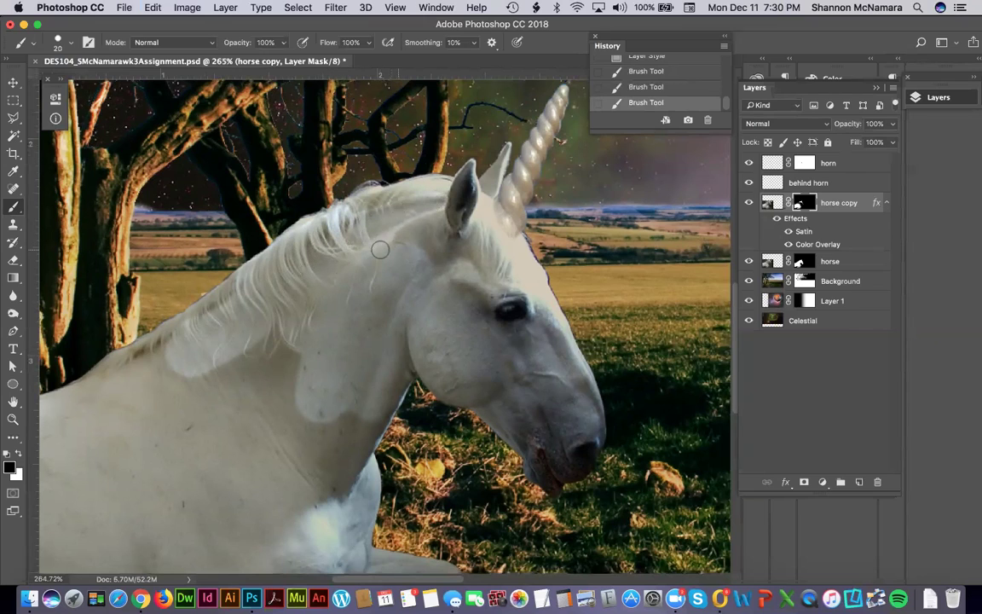
{"action": "mouse_move", "coordinate": [448, 229]}
{"action": "left_mouse_down"}
{"action": "mouse_move", "coordinate": [406, 217]}
{"action": "mouse_move", "coordinate": [439, 244]}
{"action": "left_mouse_up"}
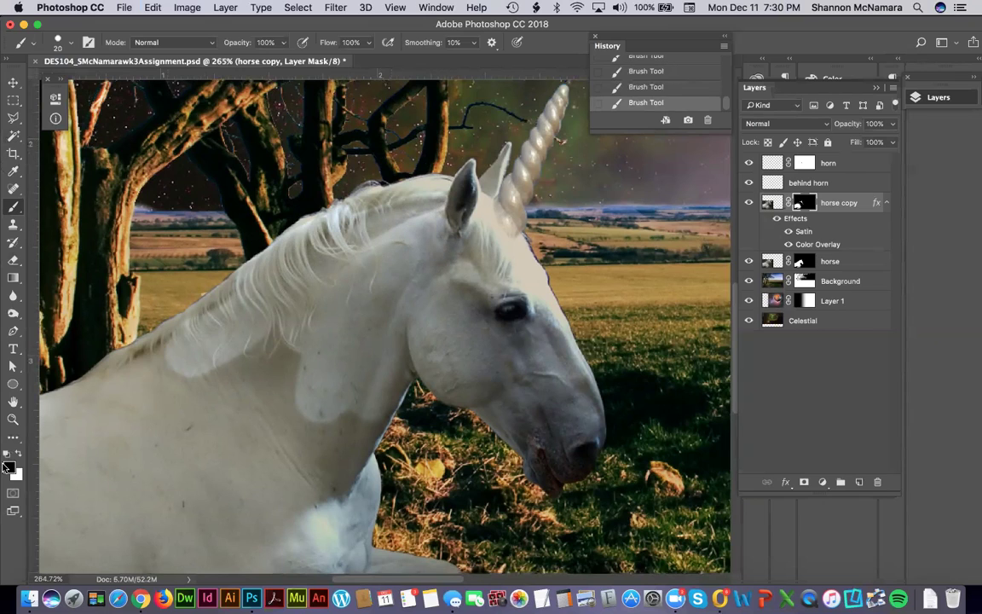
Paint the mane's top edge and neck edge on the mask with 222222 grey.
{"action": "left_click", "coordinate": [8, 466]}
{"action": "type", "text": "222222"}
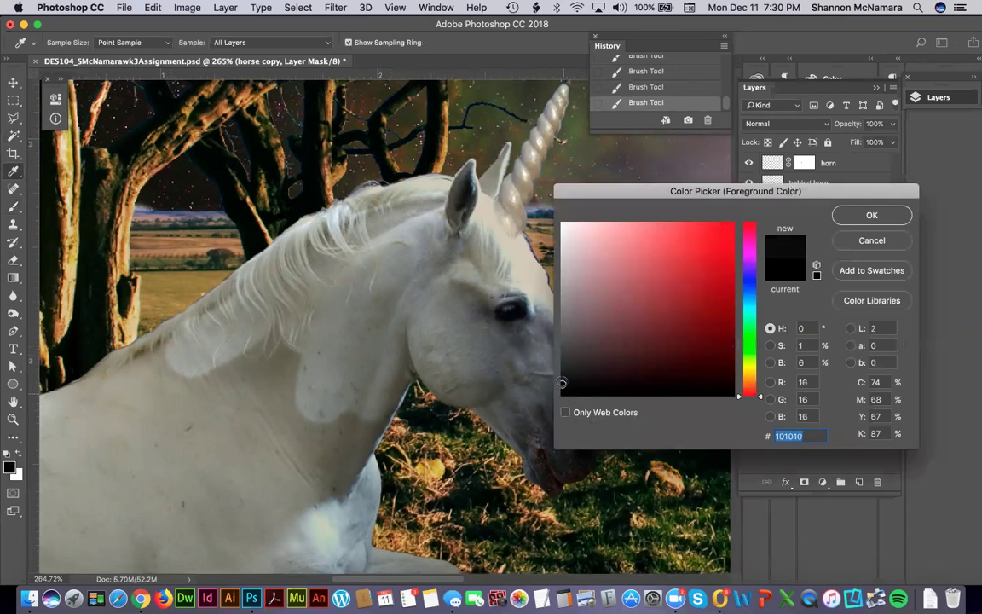
{"action": "left_click", "coordinate": [872, 213]}
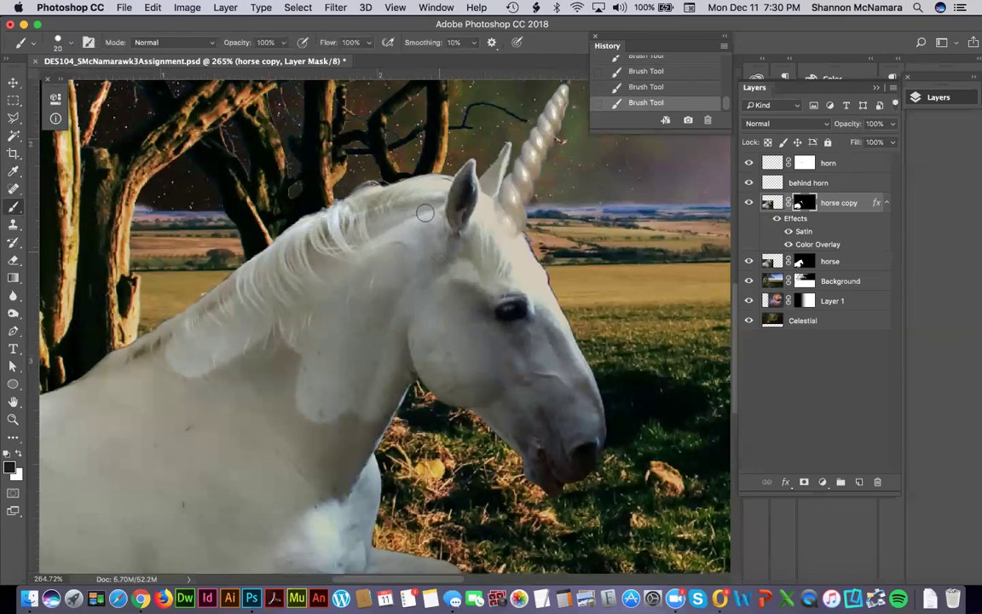
{"action": "mouse_move", "coordinate": [381, 190]}
{"action": "left_mouse_down"}
{"action": "mouse_move", "coordinate": [316, 181]}
{"action": "mouse_move", "coordinate": [389, 164]}
{"action": "mouse_move", "coordinate": [444, 181]}
{"action": "left_mouse_up"}
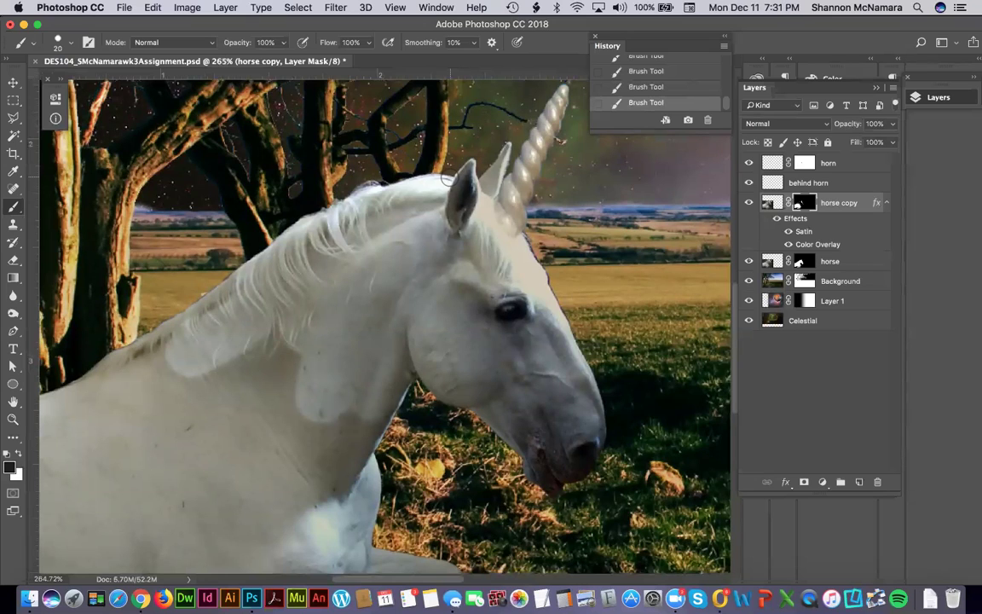
{"action": "left_click_drag", "start_coordinate": [452, 182], "coordinate": [474, 176]}
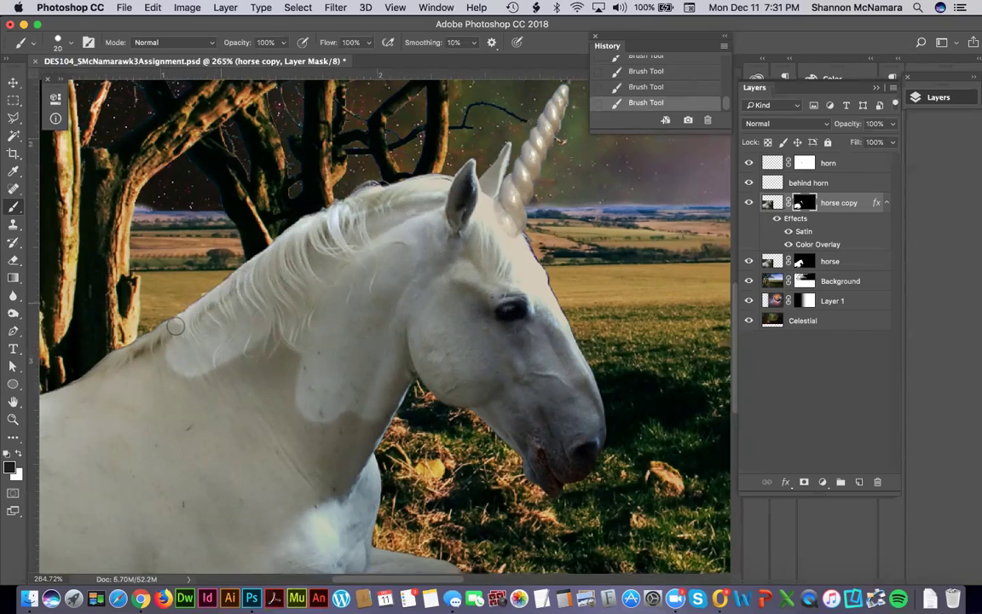
{"action": "left_click_drag", "start_coordinate": [111, 345], "coordinate": [165, 347]}
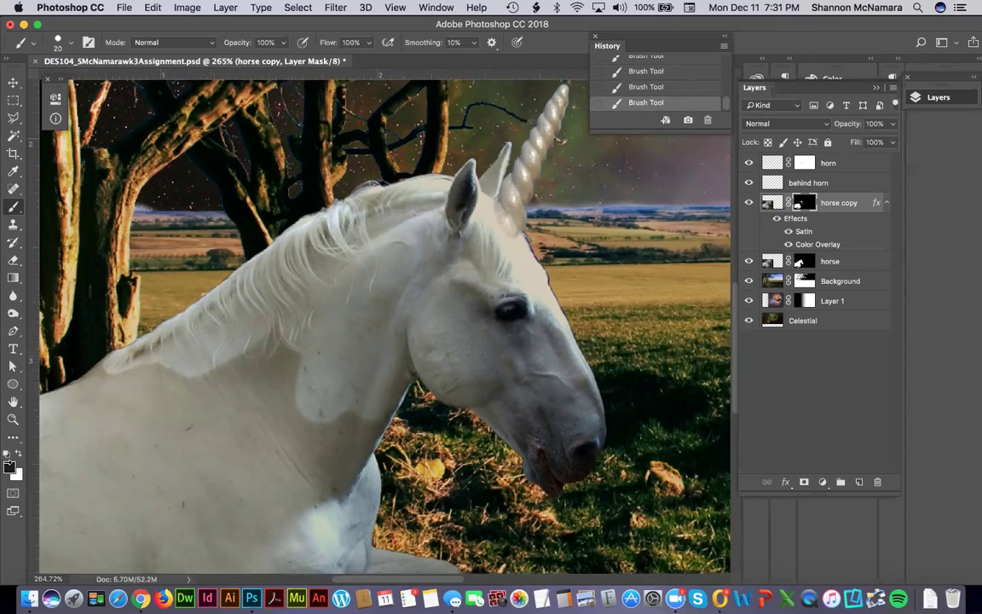
Change the foreground colour to a slightly lighter 333333 grey.
{"action": "left_click", "coordinate": [8, 468]}
{"action": "left_click", "coordinate": [506, 332]}
{"action": "left_click", "coordinate": [863, 218]}
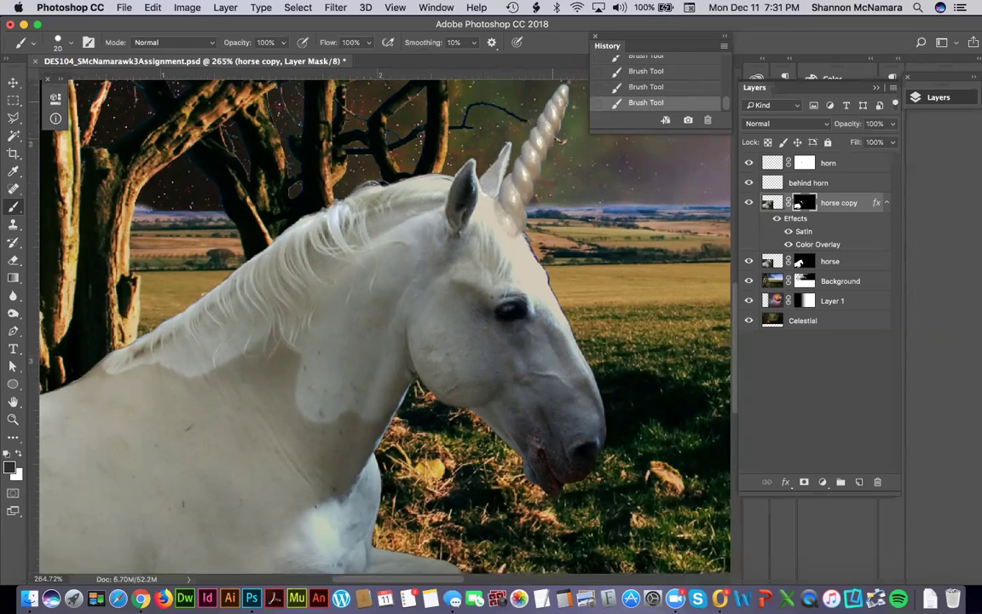
Zoom on the ear and, with an 8 px brush, fill the notch between ear and horn base.
{"action": "key", "text": "z"}
{"action": "left_click_drag", "start_coordinate": [545, 263], "coordinate": [549, 230]}
{"action": "key", "text": "b"}
{"action": "key", "text": "bracketleft"}
{"action": "key", "text": "bracketleft"}
{"action": "key", "text": "bracketleft"}
{"action": "mouse_move", "coordinate": [314, 271]}
{"action": "left_mouse_down"}
{"action": "mouse_move", "coordinate": [344, 323]}
{"action": "mouse_move", "coordinate": [307, 219]}
{"action": "mouse_move", "coordinate": [315, 205]}
{"action": "left_mouse_up"}
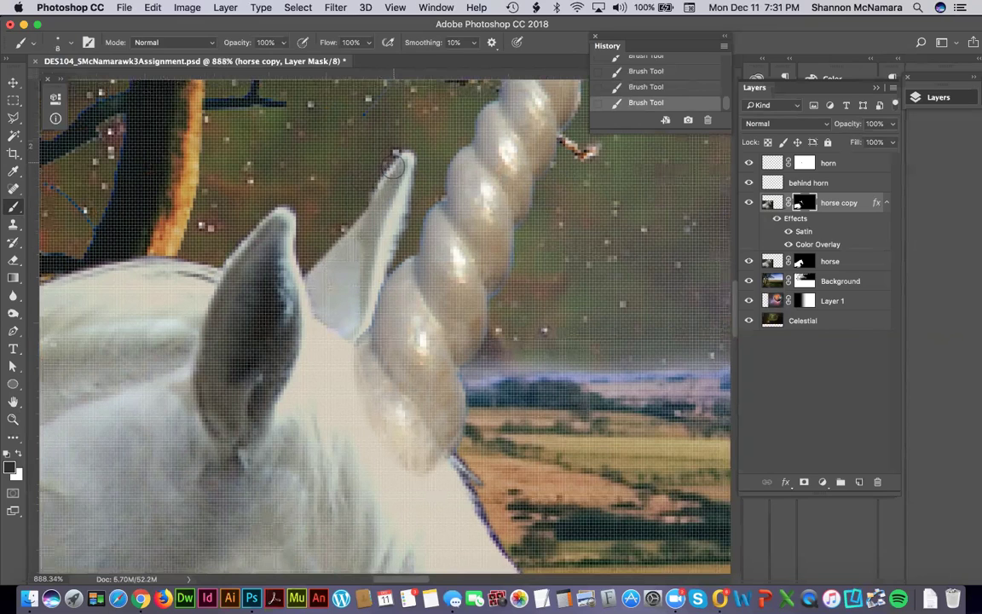
{"action": "mouse_move", "coordinate": [391, 173]}
{"action": "left_mouse_down"}
{"action": "mouse_move", "coordinate": [361, 235]}
{"action": "mouse_move", "coordinate": [341, 325]}
{"action": "left_mouse_up"}
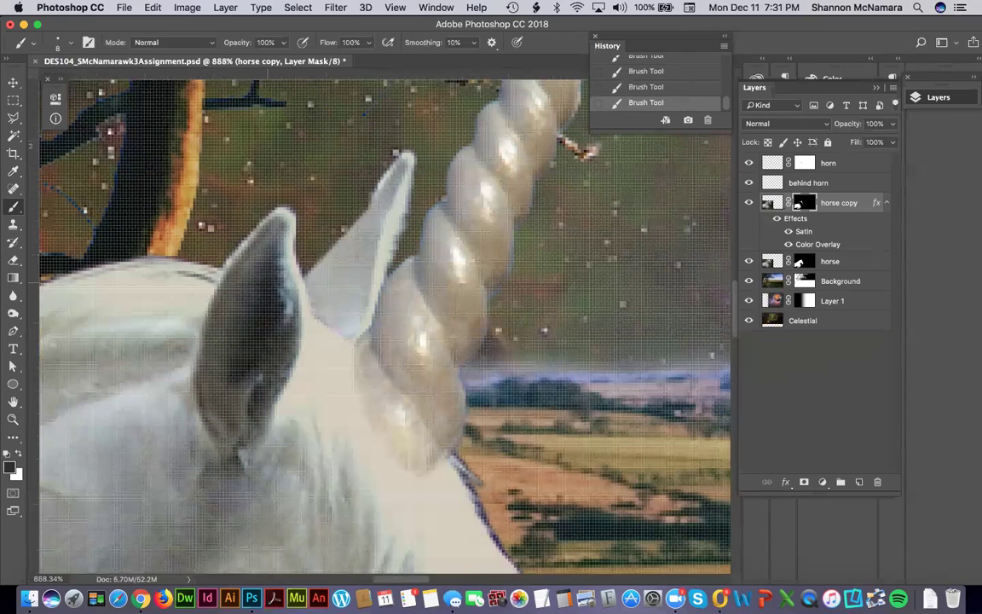
{"action": "mouse_move", "coordinate": [207, 292]}
{"action": "left_mouse_down"}
{"action": "mouse_move", "coordinate": [220, 220]}
{"action": "mouse_move", "coordinate": [226, 237]}
{"action": "mouse_move", "coordinate": [196, 367]}
{"action": "mouse_move", "coordinate": [241, 425]}
{"action": "left_mouse_up"}
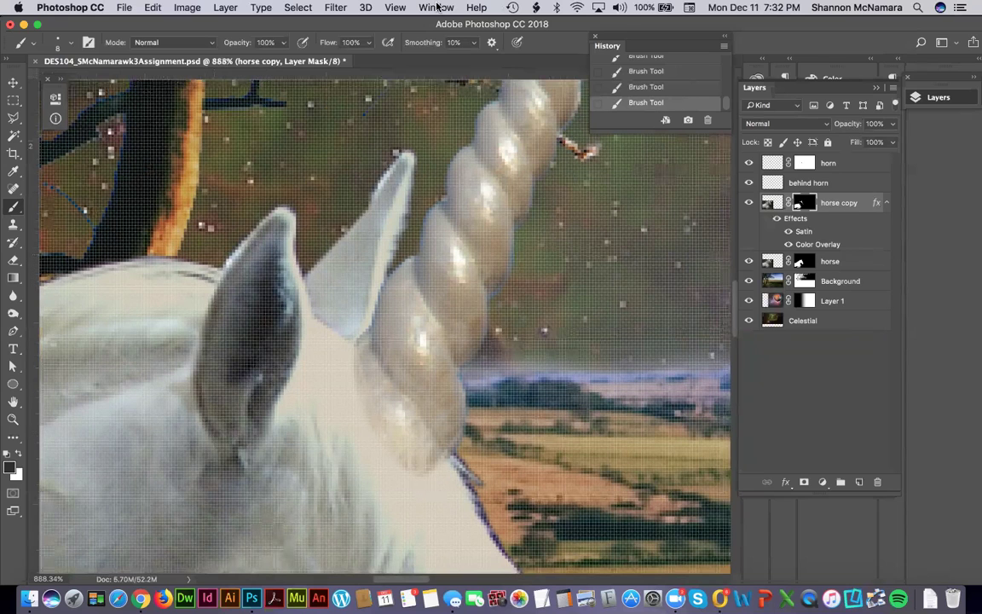
{"action": "left_click", "coordinate": [436, 8]}
Hide the pixel grid and paint lighter fur into the horse copy mask along the chest and neck.
{"action": "mouse_move", "coordinate": [394, 8]}
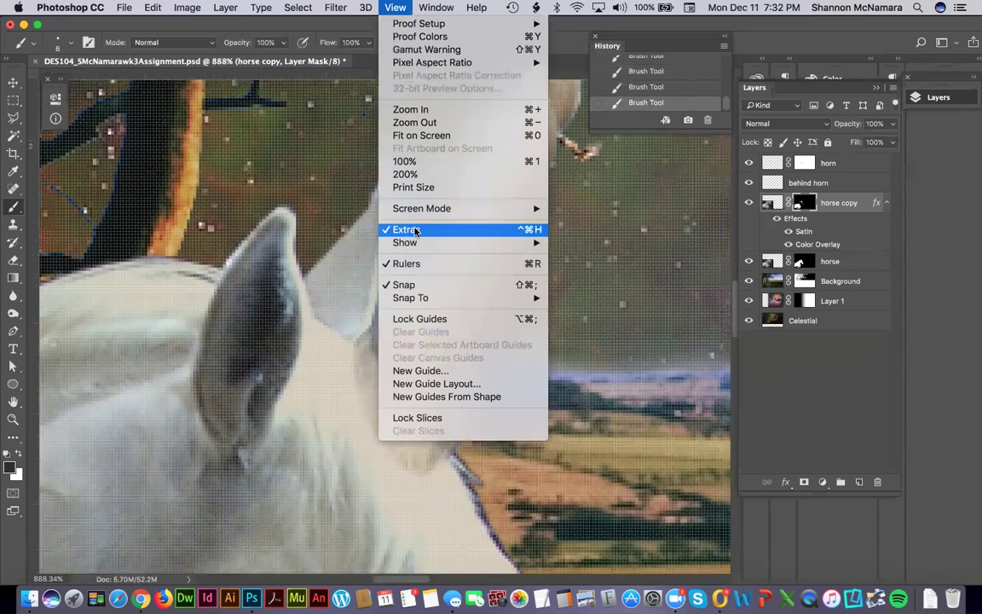
{"action": "left_click", "coordinate": [415, 230]}
{"action": "scroll", "coordinate": [383, 324], "scroll_direction": "left", "scroll_amount": 5}
{"action": "scroll", "coordinate": [384, 324], "scroll_direction": "down", "scroll_amount": 4}
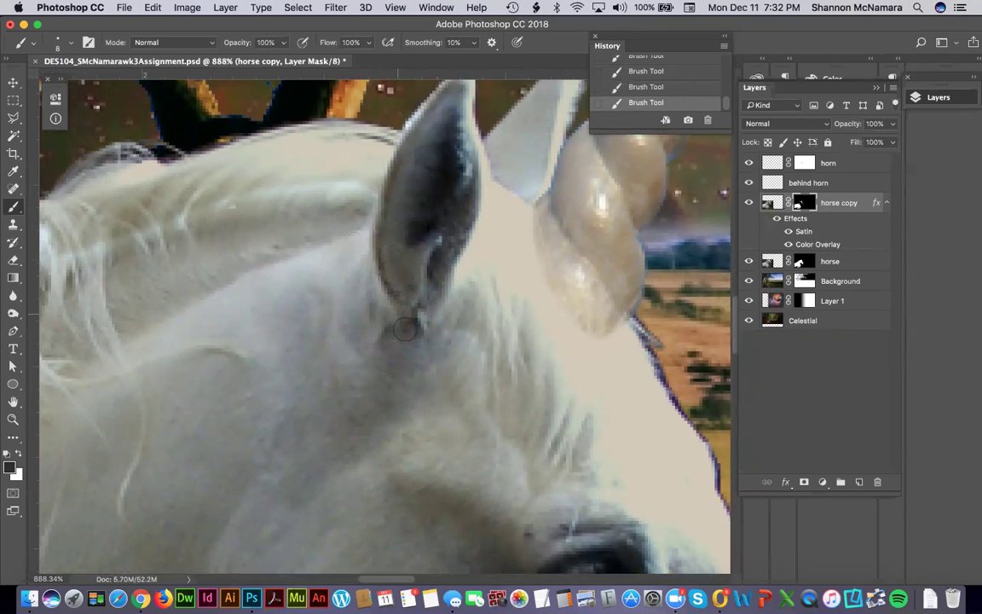
{"action": "scroll", "coordinate": [395, 120], "scroll_direction": "down", "scroll_amount": 15}
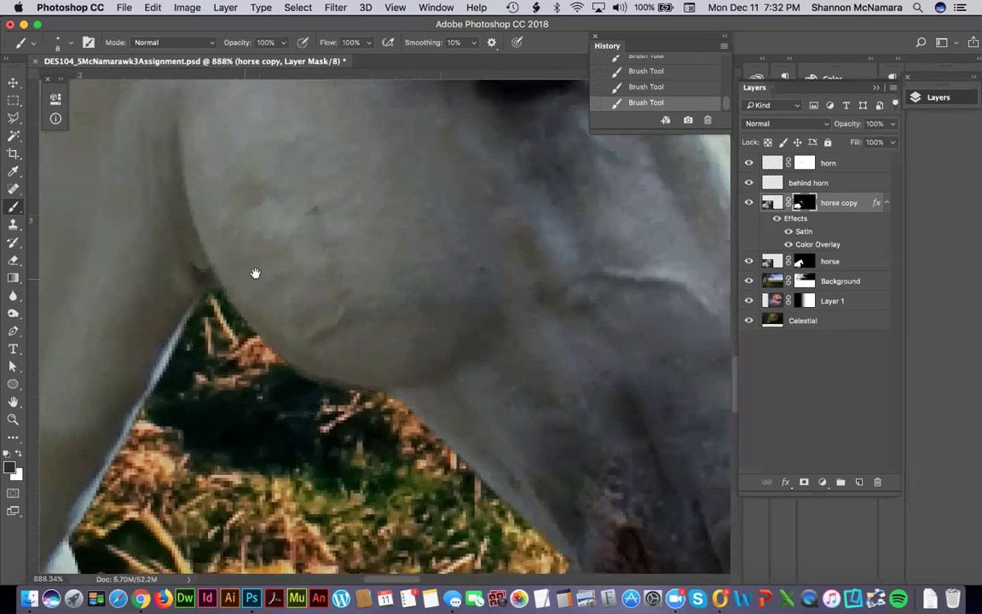
{"action": "left_click_drag", "start_coordinate": [257, 273], "coordinate": [454, 230]}
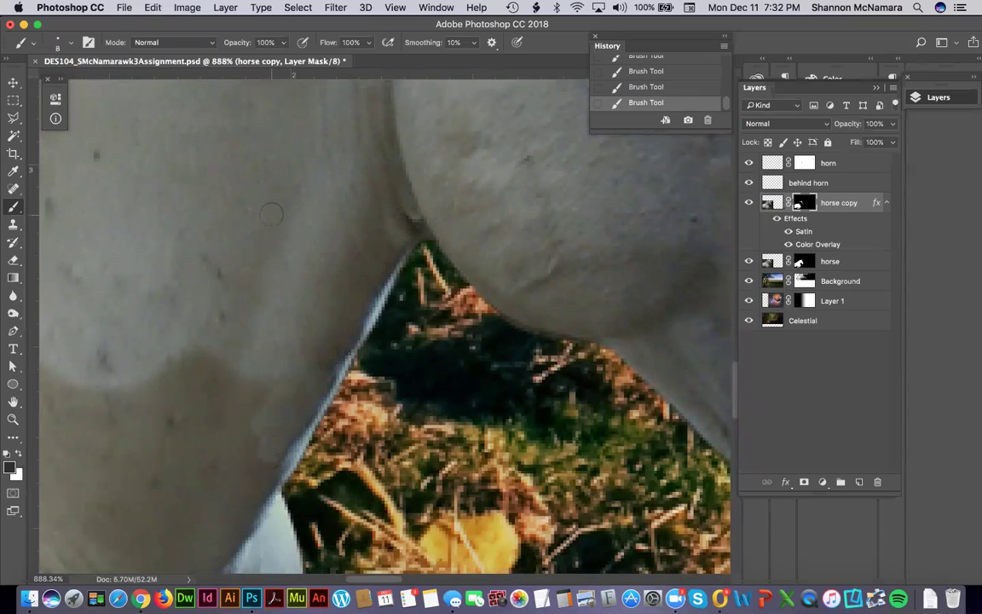
{"action": "key", "text": "bracketright"}
{"action": "key", "text": "space"}
{"action": "left_click_drag", "start_coordinate": [180, 375], "coordinate": [393, 276]}
{"action": "mouse_move", "coordinate": [409, 209]}
{"action": "left_mouse_down"}
{"action": "mouse_move", "coordinate": [352, 382]}
{"action": "mouse_move", "coordinate": [448, 227]}
{"action": "mouse_move", "coordinate": [418, 344]}
{"action": "mouse_move", "coordinate": [431, 337]}
{"action": "mouse_move", "coordinate": [422, 370]}
{"action": "mouse_move", "coordinate": [458, 302]}
{"action": "mouse_move", "coordinate": [462, 333]}
{"action": "mouse_move", "coordinate": [373, 496]}
{"action": "left_mouse_up"}
{"action": "mouse_move", "coordinate": [274, 498]}
{"action": "left_mouse_down"}
{"action": "mouse_move", "coordinate": [318, 502]}
{"action": "mouse_move", "coordinate": [304, 505]}
{"action": "mouse_move", "coordinate": [293, 468]}
{"action": "mouse_move", "coordinate": [307, 287]}
{"action": "mouse_move", "coordinate": [220, 324]}
{"action": "mouse_move", "coordinate": [263, 237]}
{"action": "left_mouse_up"}
{"action": "left_click_drag", "start_coordinate": [314, 316], "coordinate": [373, 175]}
{"action": "mouse_move", "coordinate": [371, 229]}
{"action": "left_mouse_down"}
{"action": "mouse_move", "coordinate": [331, 247]}
{"action": "mouse_move", "coordinate": [370, 244]}
{"action": "mouse_move", "coordinate": [402, 218]}
{"action": "mouse_move", "coordinate": [316, 254]}
{"action": "mouse_move", "coordinate": [306, 272]}
{"action": "mouse_move", "coordinate": [323, 268]}
{"action": "mouse_move", "coordinate": [283, 295]}
{"action": "mouse_move", "coordinate": [288, 333]}
{"action": "mouse_move", "coordinate": [287, 291]}
{"action": "mouse_move", "coordinate": [252, 306]}
{"action": "mouse_move", "coordinate": [332, 119]}
{"action": "mouse_move", "coordinate": [212, 222]}
{"action": "left_mouse_up"}
Refine the belly/grass mask edge with 8-pixel then 30-pixel brush strokes, then zoom out to 300%.
{"action": "key", "text": "bracketleft"}
{"action": "key", "text": "bracketleft"}
{"action": "key", "text": "bracketleft"}
{"action": "key", "text": "bracketleft"}
{"action": "key", "text": "bracketleft"}
{"action": "key", "text": "bracketleft"}
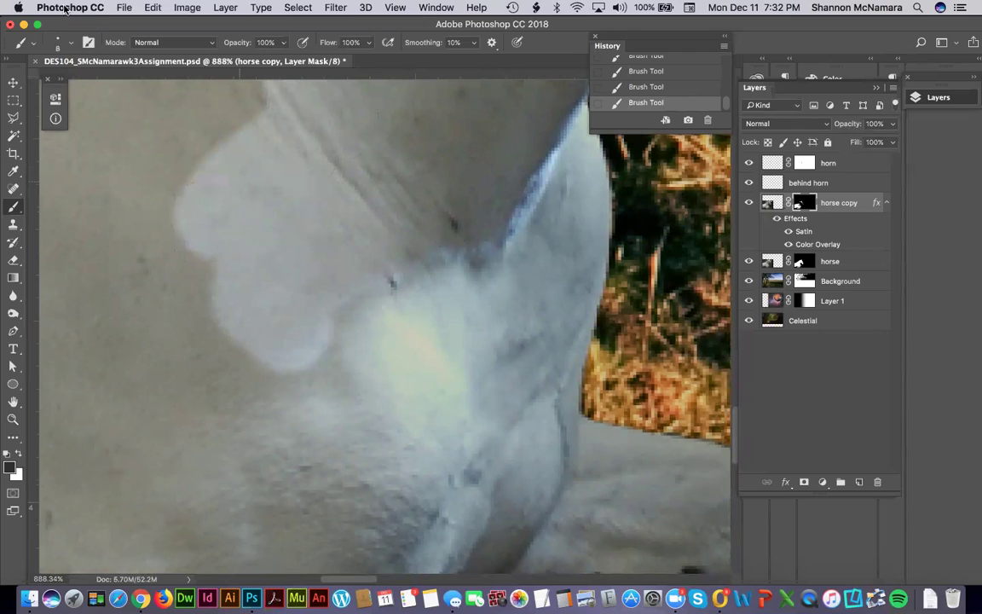
{"action": "left_click", "coordinate": [71, 43]}
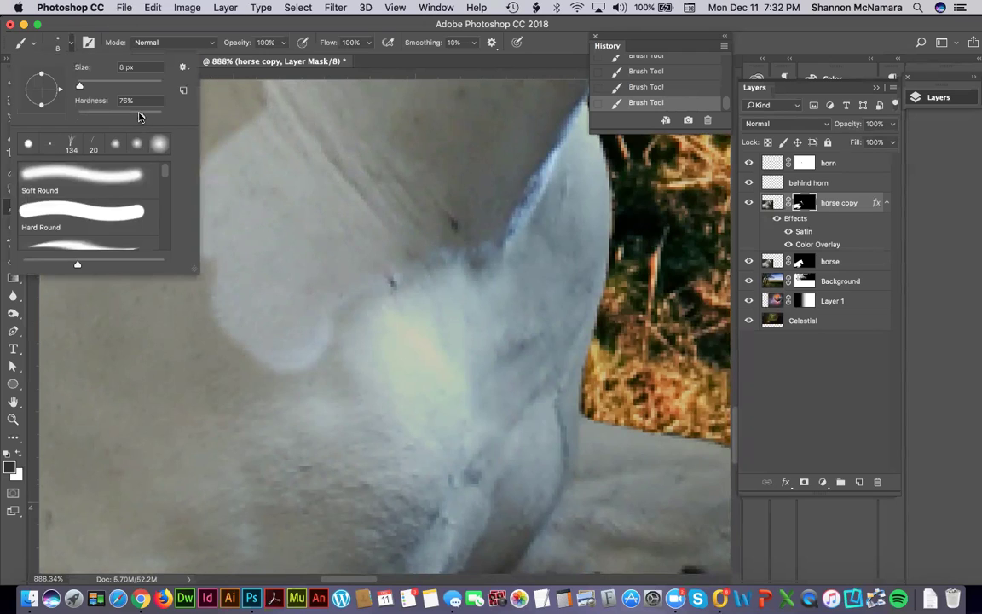
{"action": "left_click", "coordinate": [342, 283]}
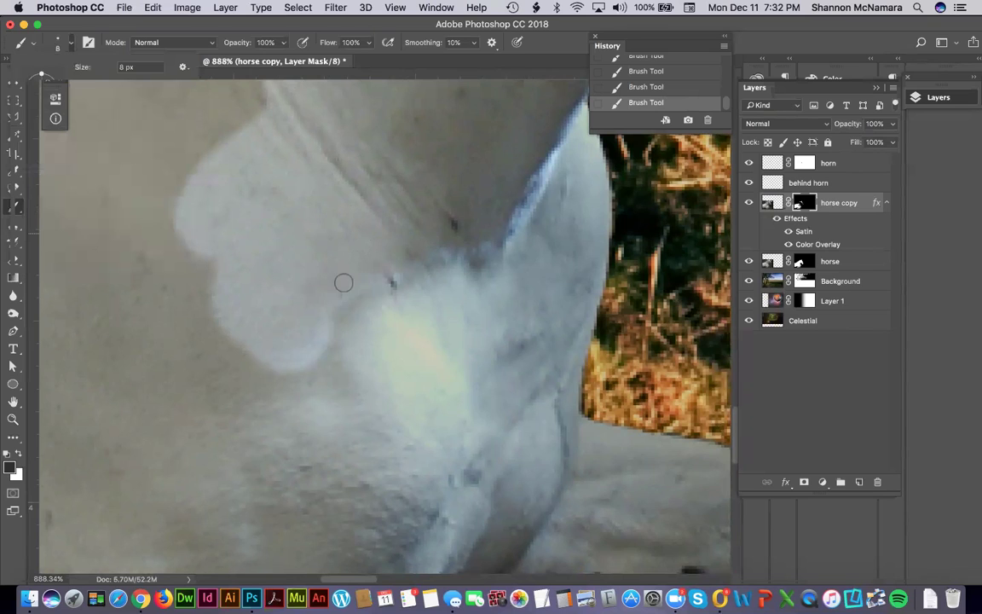
{"action": "mouse_move", "coordinate": [349, 297]}
{"action": "left_mouse_down"}
{"action": "mouse_move", "coordinate": [331, 334]}
{"action": "mouse_move", "coordinate": [333, 387]}
{"action": "mouse_move", "coordinate": [275, 396]}
{"action": "mouse_move", "coordinate": [315, 375]}
{"action": "mouse_move", "coordinate": [331, 380]}
{"action": "mouse_move", "coordinate": [245, 403]}
{"action": "mouse_move", "coordinate": [242, 390]}
{"action": "left_mouse_up"}
{"action": "scroll", "coordinate": [340, 200], "scroll_direction": "down", "scroll_amount": 5}
{"action": "scroll", "coordinate": [340, 200], "scroll_direction": "left", "scroll_amount": 3}
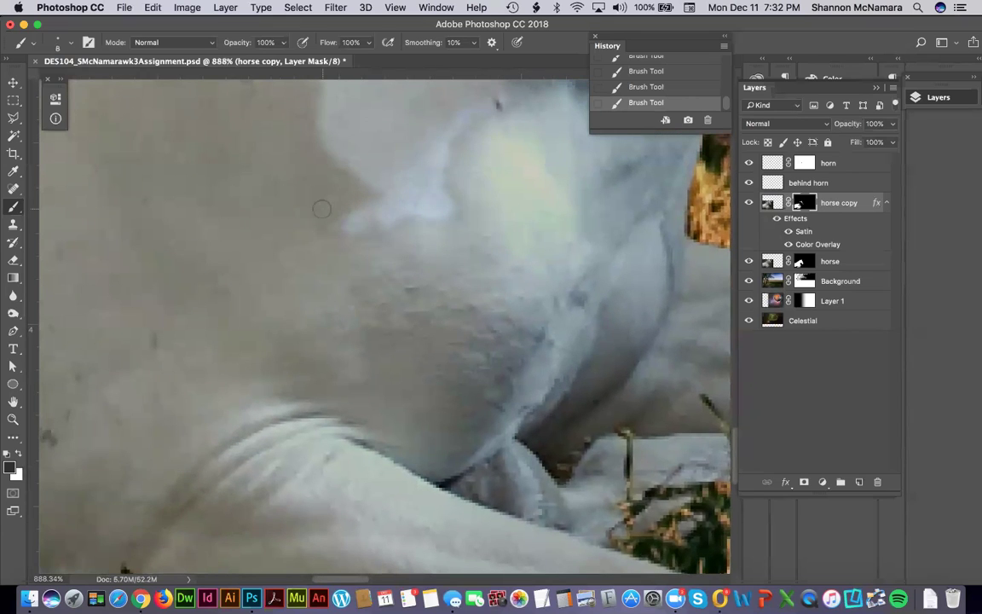
{"action": "key", "text": "bracketright"}
{"action": "key", "text": "bracketright"}
{"action": "key", "text": "bracketright"}
{"action": "key", "text": "bracketright"}
{"action": "key", "text": "bracketright"}
{"action": "mouse_move", "coordinate": [322, 204]}
{"action": "left_mouse_down"}
{"action": "mouse_move", "coordinate": [375, 176]}
{"action": "mouse_move", "coordinate": [337, 175]}
{"action": "mouse_move", "coordinate": [276, 210]}
{"action": "mouse_move", "coordinate": [340, 185]}
{"action": "mouse_move", "coordinate": [298, 120]}
{"action": "mouse_move", "coordinate": [300, 103]}
{"action": "mouse_move", "coordinate": [201, 171]}
{"action": "mouse_move", "coordinate": [348, 160]}
{"action": "mouse_move", "coordinate": [317, 168]}
{"action": "mouse_move", "coordinate": [251, 240]}
{"action": "mouse_move", "coordinate": [298, 216]}
{"action": "mouse_move", "coordinate": [201, 260]}
{"action": "mouse_move", "coordinate": [274, 249]}
{"action": "mouse_move", "coordinate": [169, 318]}
{"action": "mouse_move", "coordinate": [283, 242]}
{"action": "mouse_move", "coordinate": [344, 219]}
{"action": "mouse_move", "coordinate": [418, 226]}
{"action": "mouse_move", "coordinate": [478, 263]}
{"action": "mouse_move", "coordinate": [474, 289]}
{"action": "mouse_move", "coordinate": [451, 315]}
{"action": "mouse_move", "coordinate": [477, 340]}
{"action": "mouse_move", "coordinate": [431, 398]}
{"action": "mouse_move", "coordinate": [358, 377]}
{"action": "mouse_move", "coordinate": [398, 309]}
{"action": "mouse_move", "coordinate": [285, 346]}
{"action": "mouse_move", "coordinate": [423, 296]}
{"action": "mouse_move", "coordinate": [410, 348]}
{"action": "mouse_move", "coordinate": [231, 319]}
{"action": "mouse_move", "coordinate": [359, 296]}
{"action": "mouse_move", "coordinate": [284, 337]}
{"action": "mouse_move", "coordinate": [352, 384]}
{"action": "mouse_move", "coordinate": [215, 379]}
{"action": "mouse_move", "coordinate": [197, 191]}
{"action": "left_mouse_up"}
{"action": "mouse_move", "coordinate": [235, 289]}
{"action": "left_mouse_down"}
{"action": "mouse_move", "coordinate": [165, 274]}
{"action": "mouse_move", "coordinate": [55, 388]}
{"action": "mouse_move", "coordinate": [114, 248]}
{"action": "mouse_move", "coordinate": [280, 418]}
{"action": "mouse_move", "coordinate": [384, 344]}
{"action": "left_mouse_up"}
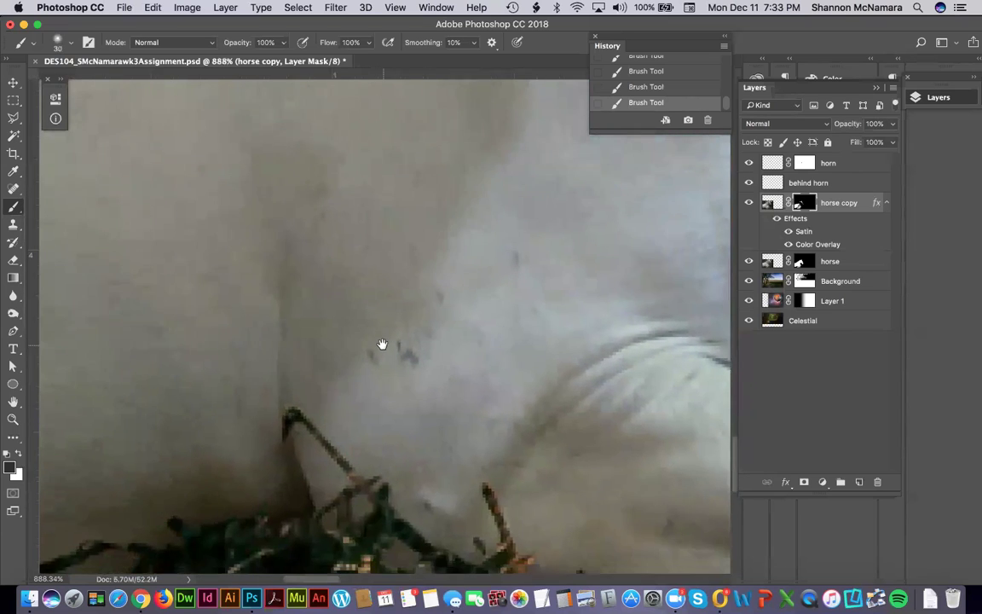
{"action": "key", "text": "super+minus"}
{"action": "key", "text": "super+minus"}
{"action": "key", "text": "super+minus"}
{"action": "key", "text": "super+minus"}
{"action": "key", "text": "super+minus"}
{"action": "key", "text": "super+minus"}
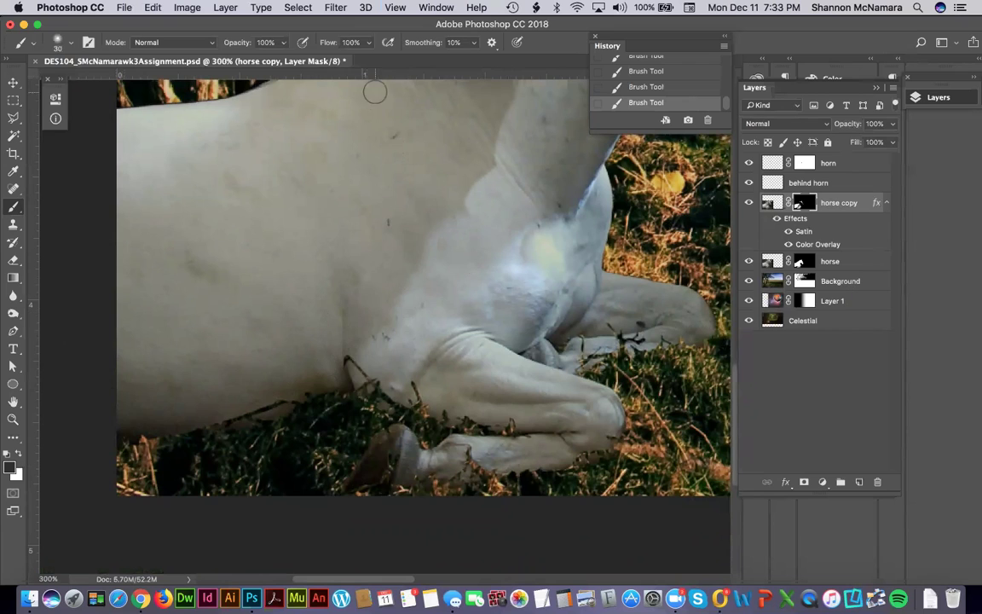
Paint the mask to brighten the upper back edge and lighten the lower side's grey shadow.
{"action": "scroll", "coordinate": [199, 293], "scroll_direction": "up", "scroll_amount": 3}
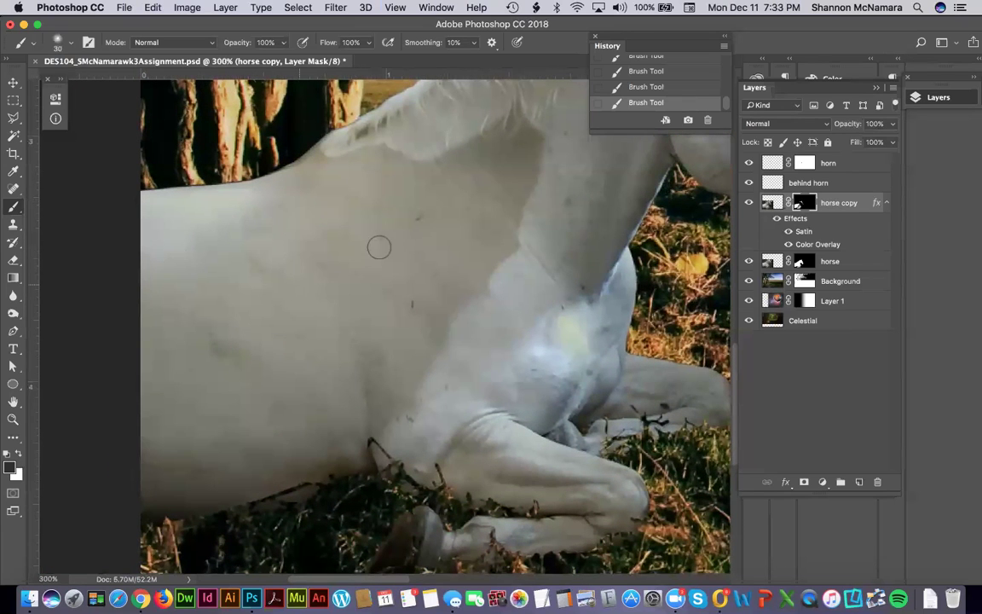
{"action": "mouse_move", "coordinate": [185, 192]}
{"action": "left_mouse_down"}
{"action": "mouse_move", "coordinate": [139, 198]}
{"action": "mouse_move", "coordinate": [310, 165]}
{"action": "mouse_move", "coordinate": [356, 143]}
{"action": "mouse_move", "coordinate": [157, 210]}
{"action": "mouse_move", "coordinate": [93, 219]}
{"action": "mouse_move", "coordinate": [319, 171]}
{"action": "mouse_move", "coordinate": [355, 191]}
{"action": "mouse_move", "coordinate": [116, 245]}
{"action": "mouse_move", "coordinate": [124, 287]}
{"action": "mouse_move", "coordinate": [237, 273]}
{"action": "mouse_move", "coordinate": [221, 224]}
{"action": "mouse_move", "coordinate": [239, 255]}
{"action": "mouse_move", "coordinate": [271, 233]}
{"action": "mouse_move", "coordinate": [152, 317]}
{"action": "mouse_move", "coordinate": [229, 312]}
{"action": "mouse_move", "coordinate": [273, 298]}
{"action": "mouse_move", "coordinate": [213, 331]}
{"action": "mouse_move", "coordinate": [211, 361]}
{"action": "mouse_move", "coordinate": [175, 408]}
{"action": "mouse_move", "coordinate": [309, 284]}
{"action": "mouse_move", "coordinate": [217, 323]}
{"action": "mouse_move", "coordinate": [315, 266]}
{"action": "mouse_move", "coordinate": [325, 291]}
{"action": "mouse_move", "coordinate": [242, 257]}
{"action": "mouse_move", "coordinate": [403, 158]}
{"action": "mouse_move", "coordinate": [322, 190]}
{"action": "mouse_move", "coordinate": [377, 144]}
{"action": "mouse_move", "coordinate": [400, 148]}
{"action": "mouse_move", "coordinate": [369, 169]}
{"action": "mouse_move", "coordinate": [491, 132]}
{"action": "mouse_move", "coordinate": [510, 114]}
{"action": "mouse_move", "coordinate": [550, 153]}
{"action": "mouse_move", "coordinate": [530, 131]}
{"action": "mouse_move", "coordinate": [500, 157]}
{"action": "mouse_move", "coordinate": [541, 171]}
{"action": "mouse_move", "coordinate": [526, 166]}
{"action": "mouse_move", "coordinate": [512, 238]}
{"action": "mouse_move", "coordinate": [480, 295]}
{"action": "mouse_move", "coordinate": [524, 165]}
{"action": "mouse_move", "coordinate": [475, 311]}
{"action": "mouse_move", "coordinate": [503, 189]}
{"action": "mouse_move", "coordinate": [459, 291]}
{"action": "mouse_move", "coordinate": [491, 137]}
{"action": "mouse_move", "coordinate": [464, 268]}
{"action": "mouse_move", "coordinate": [468, 173]}
{"action": "mouse_move", "coordinate": [395, 179]}
{"action": "mouse_move", "coordinate": [475, 154]}
{"action": "mouse_move", "coordinate": [251, 275]}
{"action": "mouse_move", "coordinate": [358, 243]}
{"action": "mouse_move", "coordinate": [501, 180]}
{"action": "mouse_move", "coordinate": [460, 226]}
{"action": "mouse_move", "coordinate": [339, 290]}
{"action": "mouse_move", "coordinate": [448, 257]}
{"action": "mouse_move", "coordinate": [398, 266]}
{"action": "mouse_move", "coordinate": [448, 302]}
{"action": "mouse_move", "coordinate": [448, 341]}
{"action": "mouse_move", "coordinate": [428, 341]}
{"action": "mouse_move", "coordinate": [408, 277]}
{"action": "mouse_move", "coordinate": [315, 322]}
{"action": "mouse_move", "coordinate": [345, 305]}
{"action": "mouse_move", "coordinate": [423, 335]}
{"action": "mouse_move", "coordinate": [316, 318]}
{"action": "mouse_move", "coordinate": [231, 341]}
{"action": "mouse_move", "coordinate": [333, 346]}
{"action": "mouse_move", "coordinate": [164, 417]}
{"action": "mouse_move", "coordinate": [241, 357]}
{"action": "mouse_move", "coordinate": [396, 341]}
{"action": "mouse_move", "coordinate": [401, 404]}
{"action": "mouse_move", "coordinate": [345, 379]}
{"action": "mouse_move", "coordinate": [377, 357]}
{"action": "mouse_move", "coordinate": [355, 353]}
{"action": "mouse_move", "coordinate": [313, 388]}
{"action": "mouse_move", "coordinate": [327, 405]}
{"action": "mouse_move", "coordinate": [327, 461]}
{"action": "left_mouse_up"}
{"action": "left_click_drag", "start_coordinate": [171, 489], "coordinate": [120, 509]}
{"action": "mouse_move", "coordinate": [140, 431]}
{"action": "left_mouse_down"}
{"action": "mouse_move", "coordinate": [235, 427]}
{"action": "mouse_move", "coordinate": [221, 384]}
{"action": "mouse_move", "coordinate": [390, 379]}
{"action": "mouse_move", "coordinate": [288, 387]}
{"action": "mouse_move", "coordinate": [229, 429]}
{"action": "mouse_move", "coordinate": [233, 440]}
{"action": "mouse_move", "coordinate": [135, 383]}
{"action": "mouse_move", "coordinate": [306, 429]}
{"action": "left_mouse_up"}
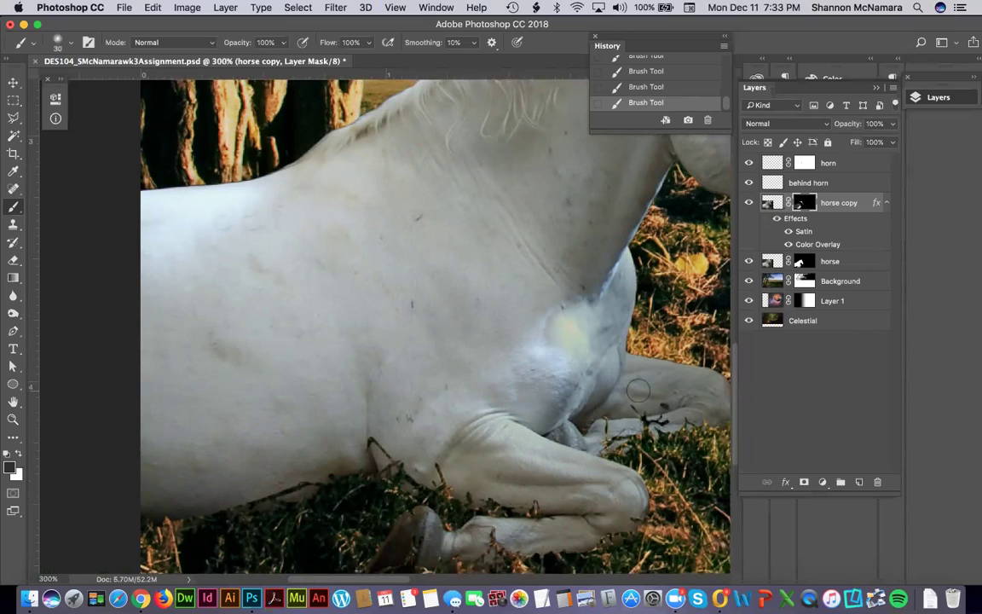
Fit the composition on screen, then zoom in on the horse's legs.
{"action": "left_click_drag", "start_coordinate": [697, 283], "coordinate": [483, 422]}
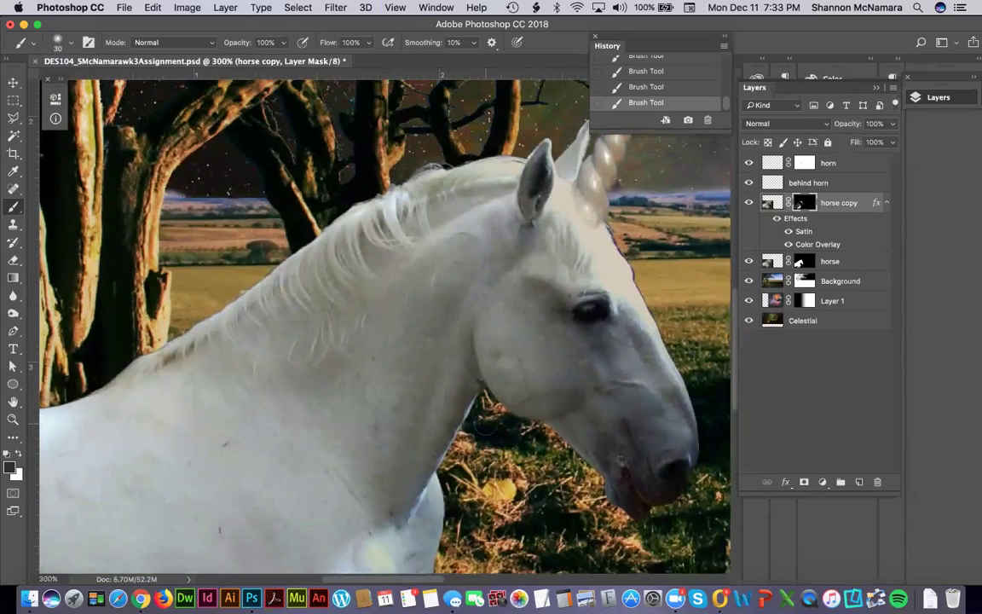
{"action": "key", "text": "super+0"}
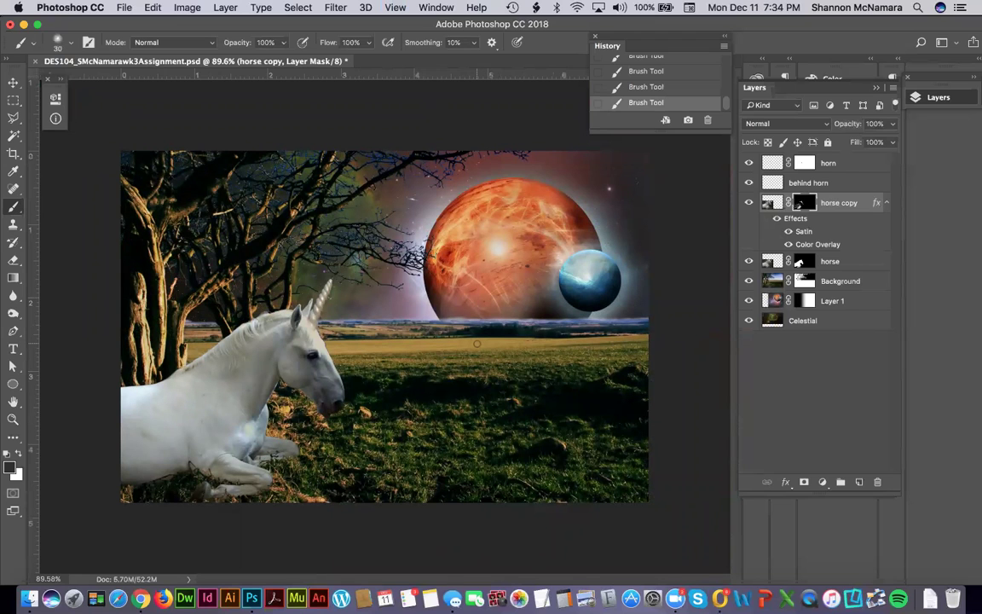
{"action": "key", "text": "z"}
{"action": "left_click_drag", "start_coordinate": [119, 403], "coordinate": [298, 510]}
{"action": "scroll", "coordinate": [298, 423], "scroll_direction": "left", "scroll_amount": 5}
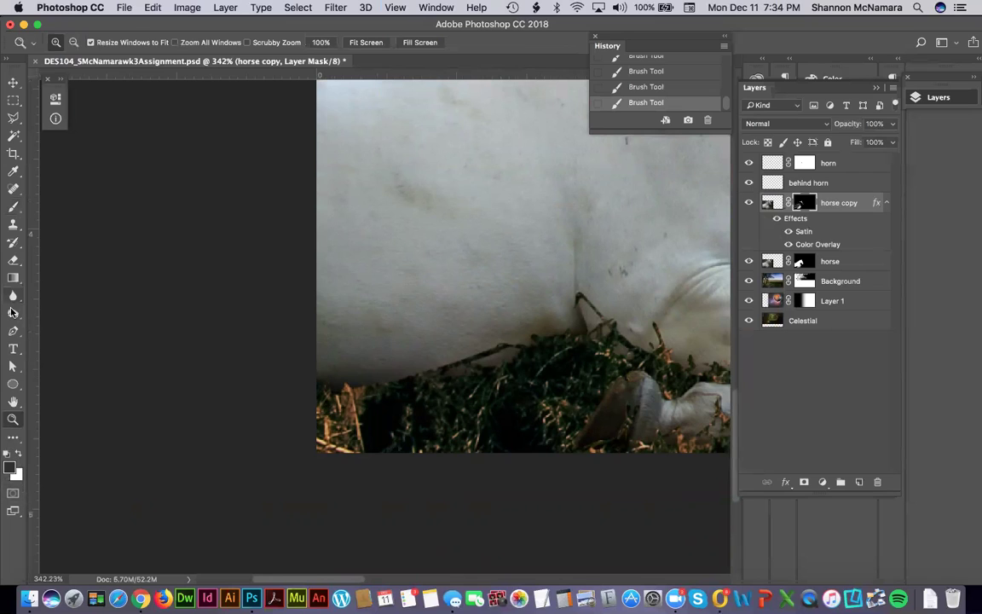
Use the Burn Tool on Shadows range to darken the shadows along the grass edge.
{"action": "left_click", "coordinate": [13, 318]}
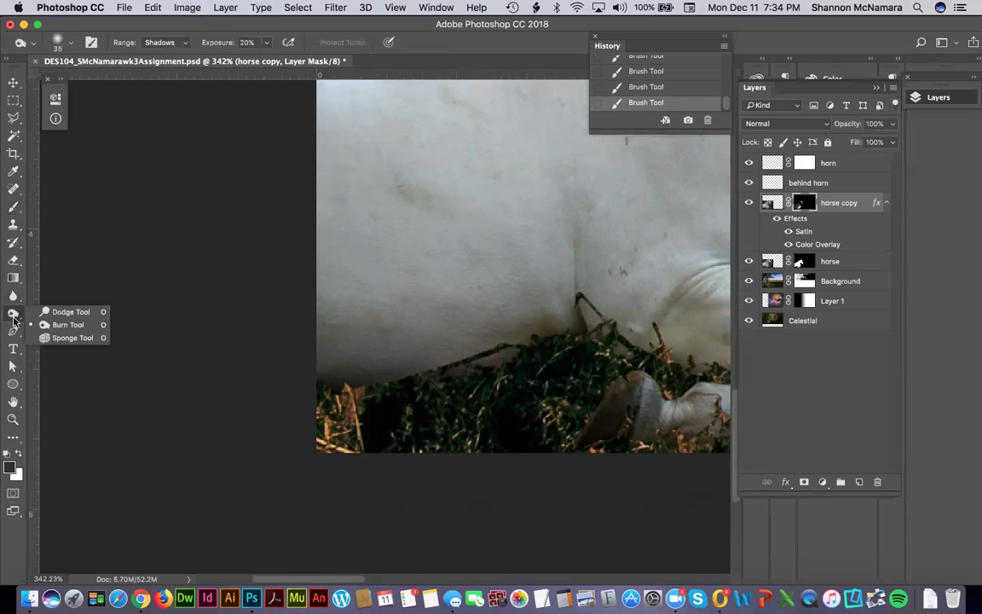
{"action": "left_click", "coordinate": [53, 331]}
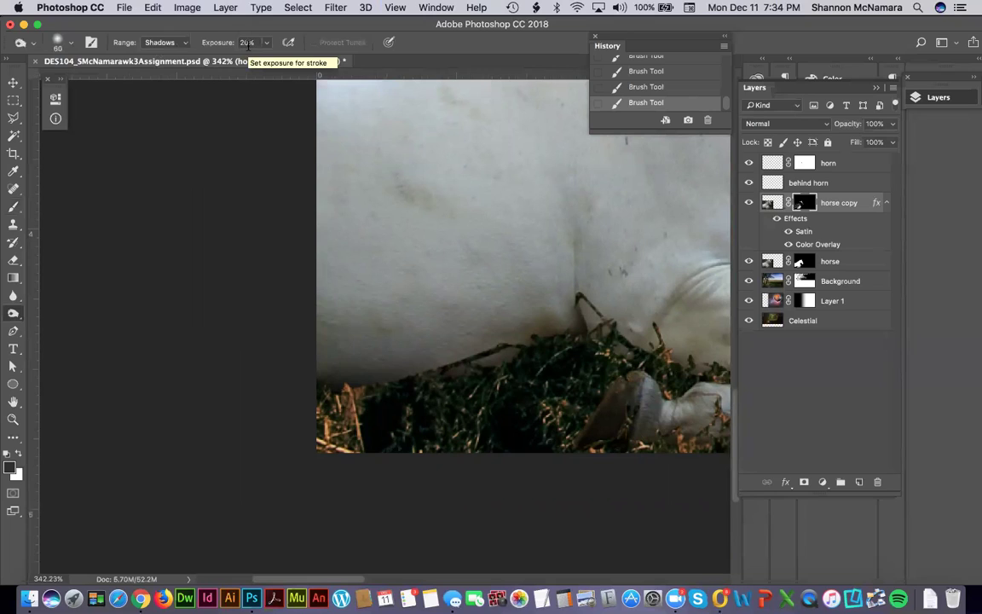
{"action": "left_click", "coordinate": [152, 42]}
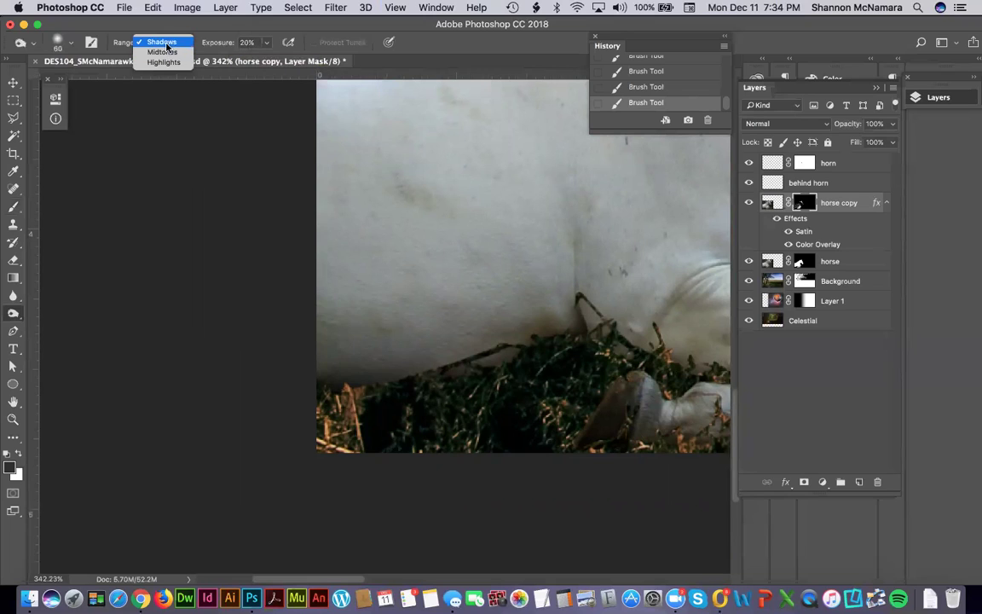
{"action": "left_click", "coordinate": [164, 42]}
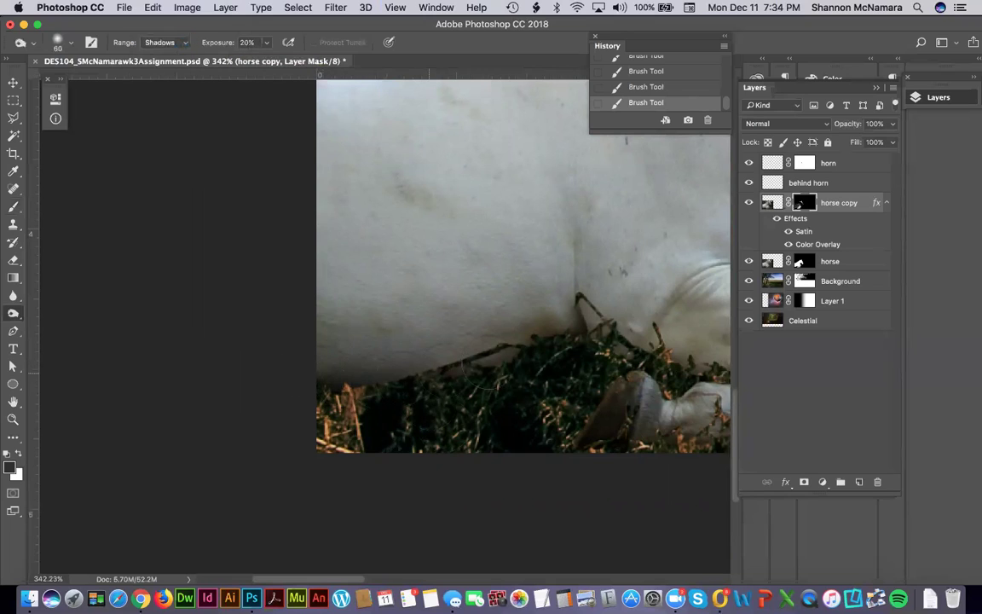
{"action": "mouse_move", "coordinate": [379, 381]}
{"action": "left_mouse_down"}
{"action": "mouse_move", "coordinate": [565, 348]}
{"action": "mouse_move", "coordinate": [282, 375]}
{"action": "mouse_move", "coordinate": [580, 343]}
{"action": "mouse_move", "coordinate": [345, 386]}
{"action": "left_mouse_up"}
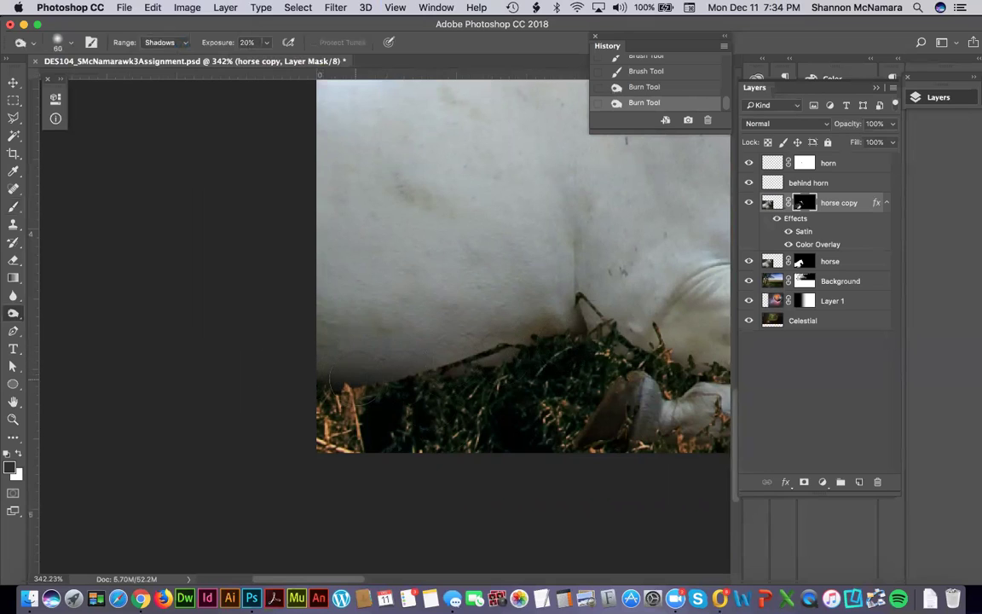
Burn the belly edge's midtones, then target the horse copy pixels with Shadows range.
{"action": "left_click", "coordinate": [173, 47]}
{"action": "left_click", "coordinate": [166, 51]}
{"action": "mouse_move", "coordinate": [586, 343]}
{"action": "left_mouse_down"}
{"action": "mouse_move", "coordinate": [422, 350]}
{"action": "mouse_move", "coordinate": [326, 339]}
{"action": "mouse_move", "coordinate": [472, 316]}
{"action": "left_mouse_up"}
{"action": "left_click", "coordinate": [166, 42]}
{"action": "left_click", "coordinate": [162, 51]}
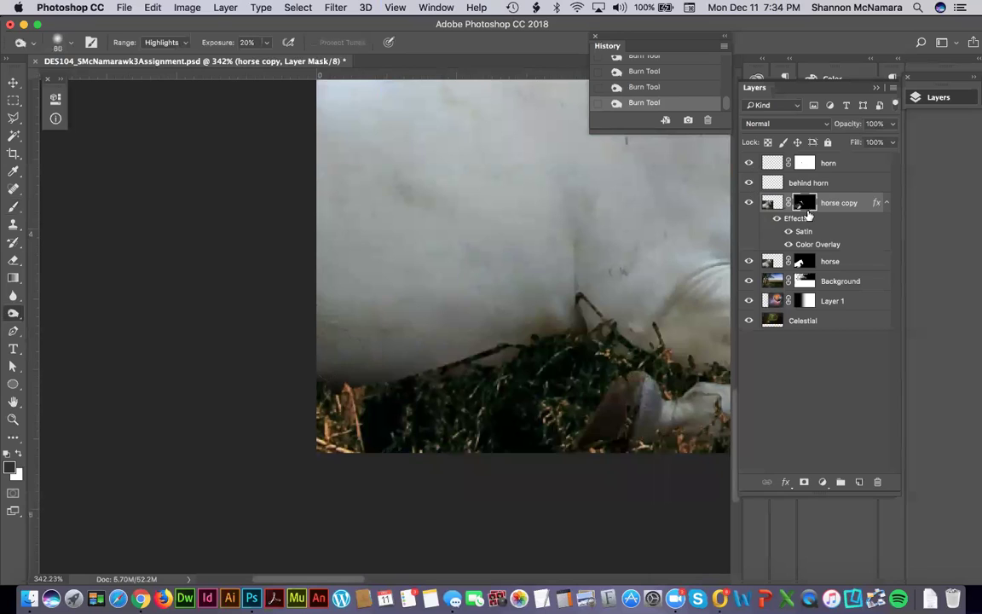
{"action": "left_click", "coordinate": [772, 203]}
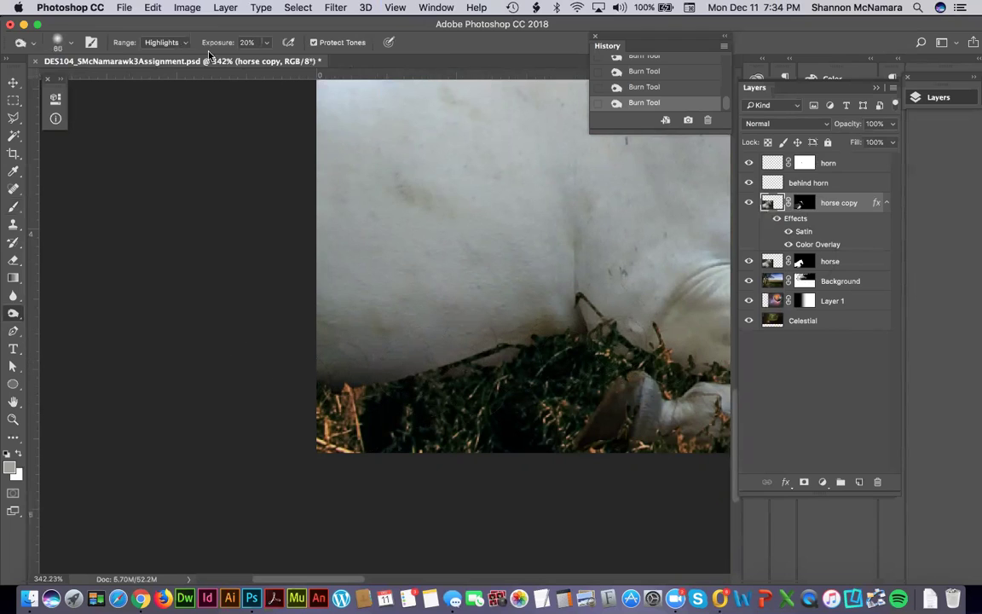
{"action": "left_click", "coordinate": [167, 43]}
{"action": "left_click", "coordinate": [158, 20]}
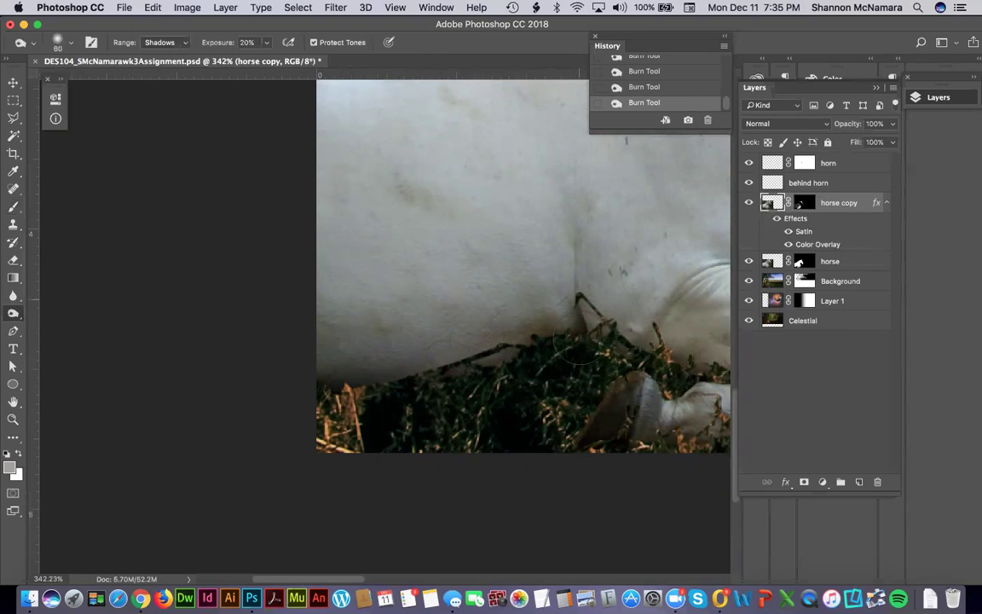
Burn the shadows on the leg and around the hoof, then set the range to Highlights.
{"action": "scroll", "coordinate": [609, 409], "scroll_direction": "right", "scroll_amount": 5}
{"action": "scroll", "coordinate": [609, 409], "scroll_direction": "down", "scroll_amount": 2}
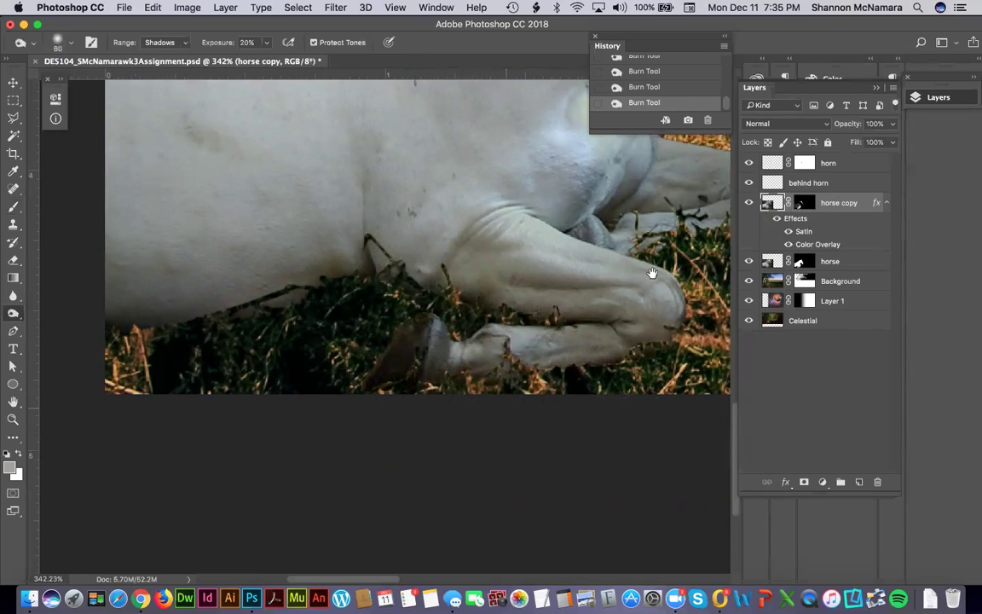
{"action": "scroll", "coordinate": [511, 282], "scroll_direction": "right", "scroll_amount": 5}
{"action": "scroll", "coordinate": [511, 281], "scroll_direction": "up", "scroll_amount": 2}
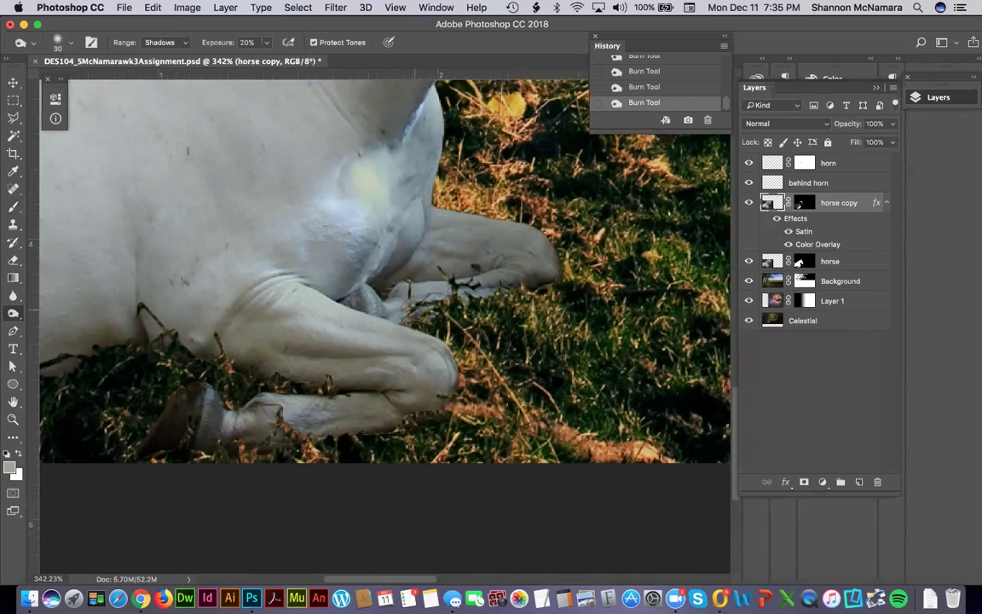
{"action": "mouse_move", "coordinate": [490, 304]}
{"action": "left_mouse_down"}
{"action": "mouse_move", "coordinate": [442, 273]}
{"action": "mouse_move", "coordinate": [460, 259]}
{"action": "left_mouse_up"}
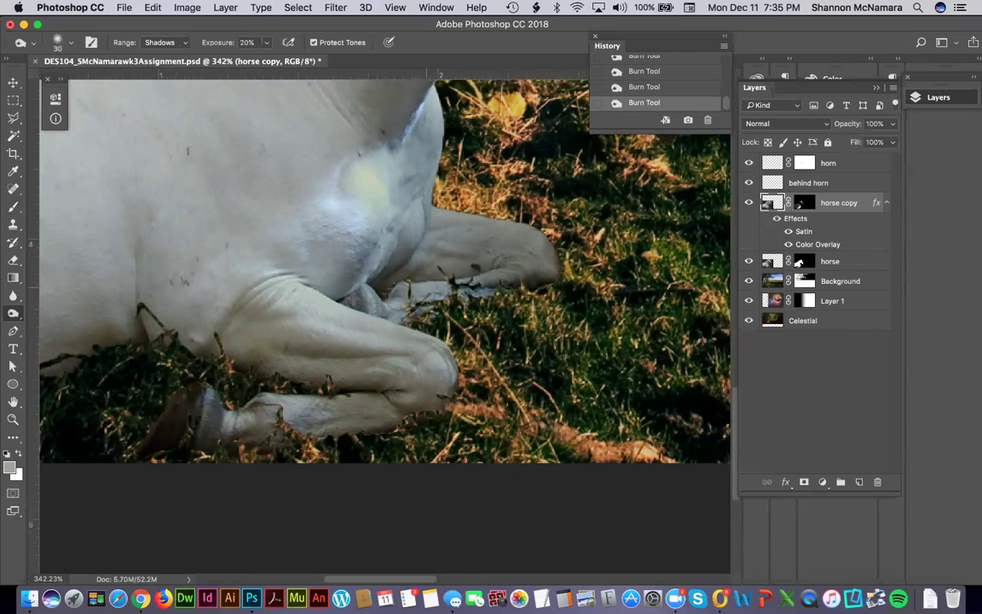
{"action": "left_click_drag", "start_coordinate": [390, 275], "coordinate": [345, 255]}
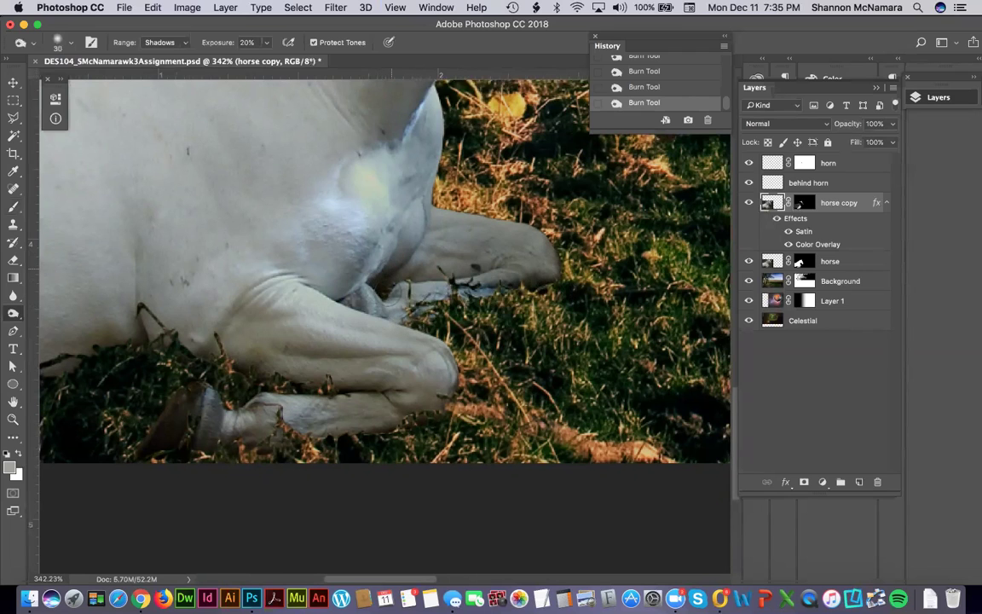
{"action": "left_click_drag", "start_coordinate": [296, 352], "coordinate": [554, 308]}
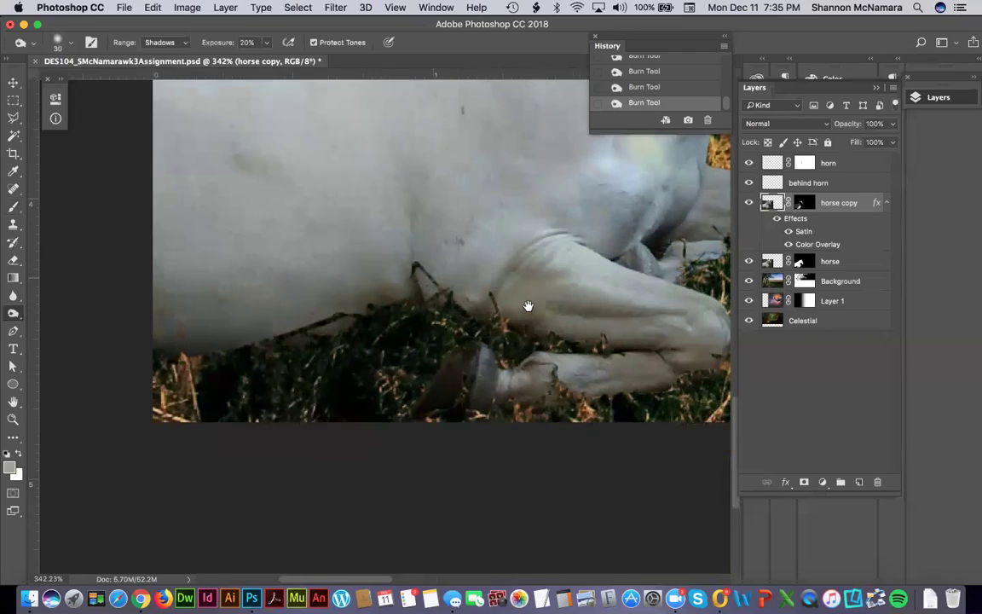
{"action": "left_click_drag", "start_coordinate": [617, 387], "coordinate": [429, 359]}
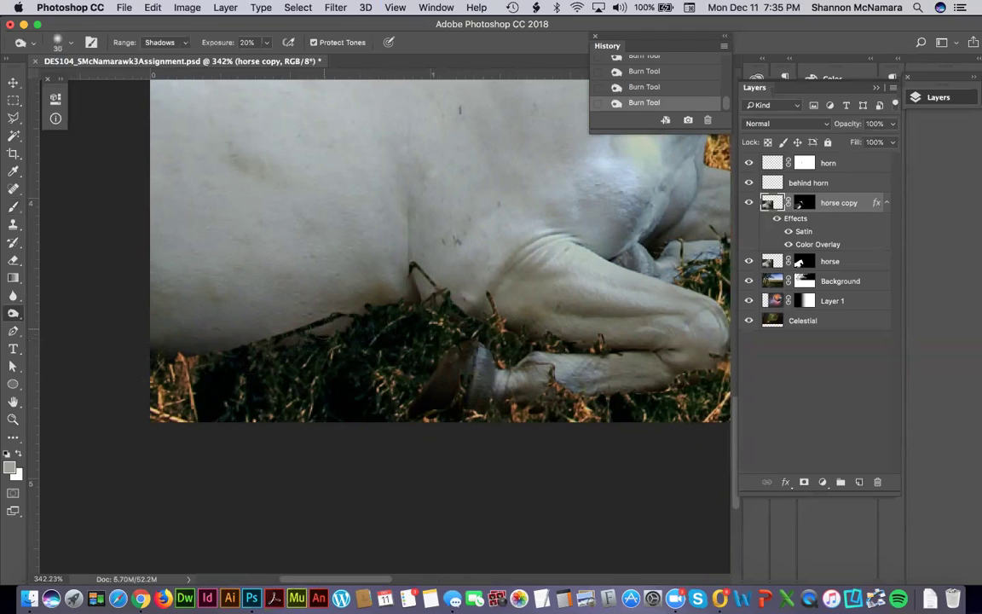
{"action": "left_click", "coordinate": [164, 41]}
{"action": "left_click", "coordinate": [162, 53]}
{"action": "left_click", "coordinate": [163, 42]}
{"action": "left_click", "coordinate": [162, 52]}
Burn the highlights across the front leg and hoof, then fit the composition on screen.
{"action": "mouse_move", "coordinate": [389, 248]}
{"action": "left_mouse_down"}
{"action": "mouse_move", "coordinate": [507, 223]}
{"action": "mouse_move", "coordinate": [700, 306]}
{"action": "left_mouse_up"}
{"action": "scroll", "coordinate": [511, 358], "scroll_direction": "right", "scroll_amount": 5}
{"action": "scroll", "coordinate": [361, 410], "scroll_direction": "up", "scroll_amount": 5}
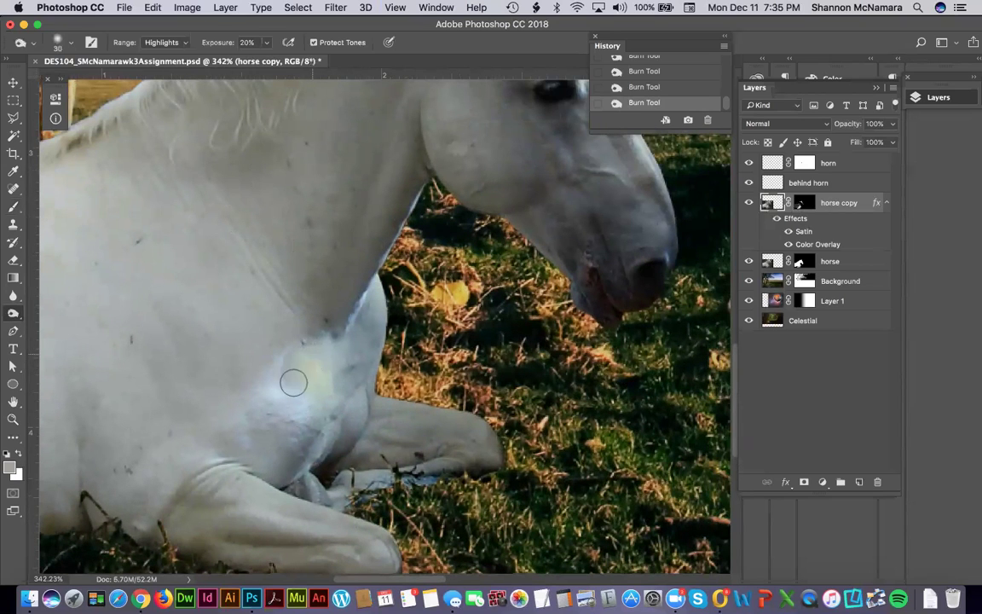
{"action": "scroll", "coordinate": [469, 309], "scroll_direction": "up", "scroll_amount": 10}
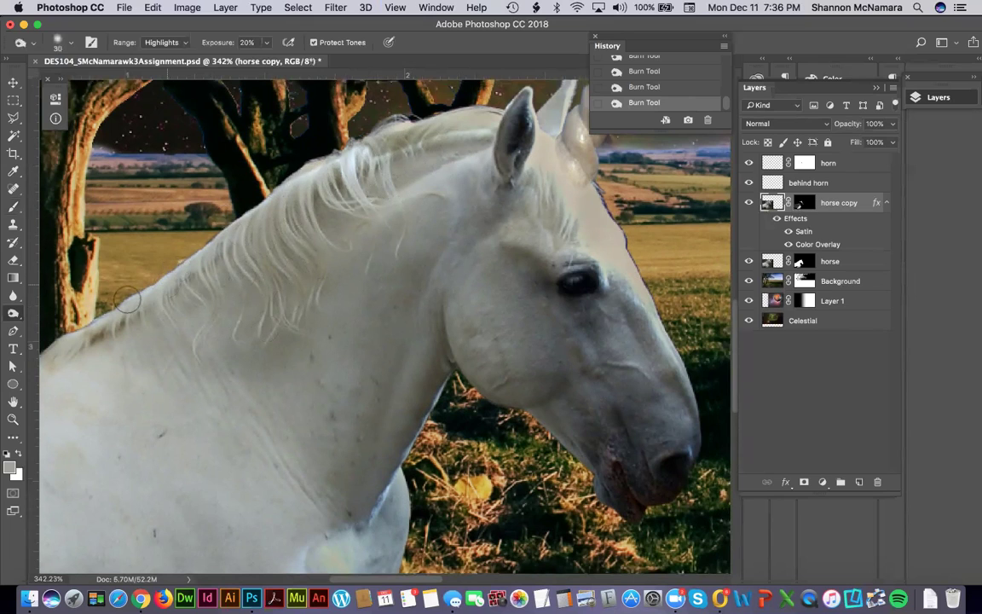
{"action": "left_click_drag", "start_coordinate": [207, 265], "coordinate": [461, 212]}
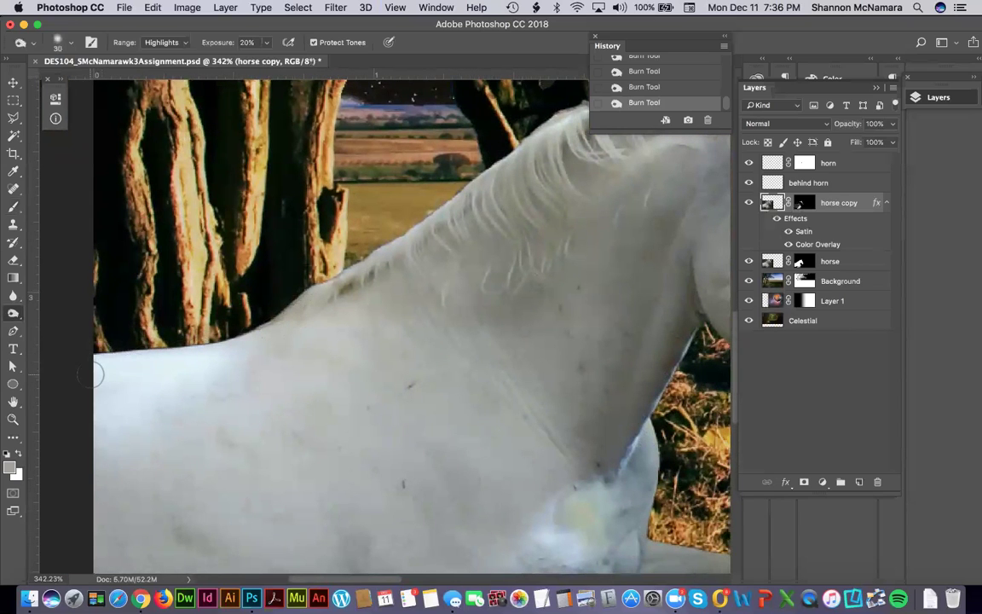
{"action": "key", "text": "super+0"}
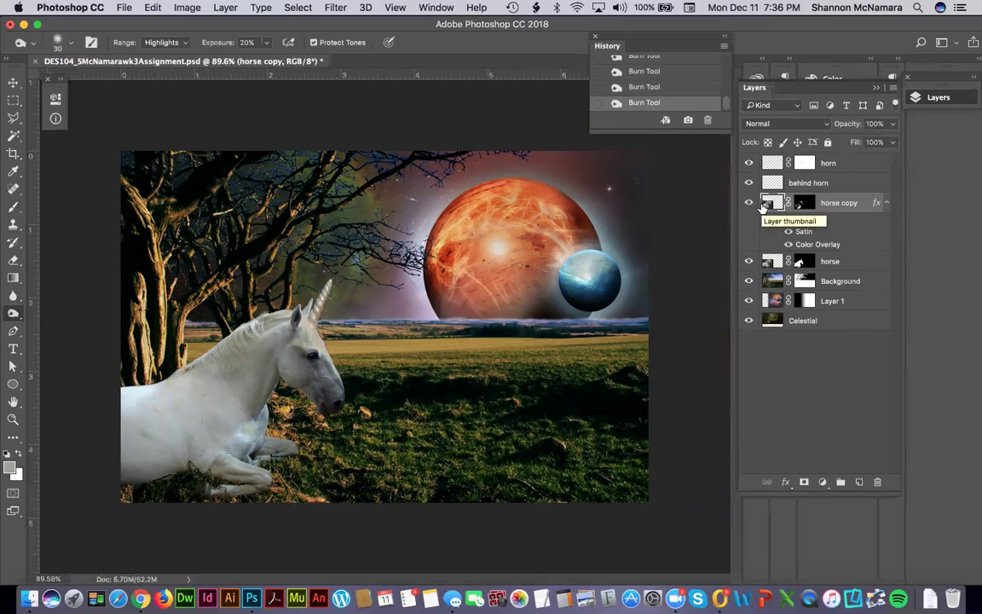
Apply a Color Balance to horse copy with the midtone Yellow/Blue slider at -31.
{"action": "left_click", "coordinate": [184, 8]}
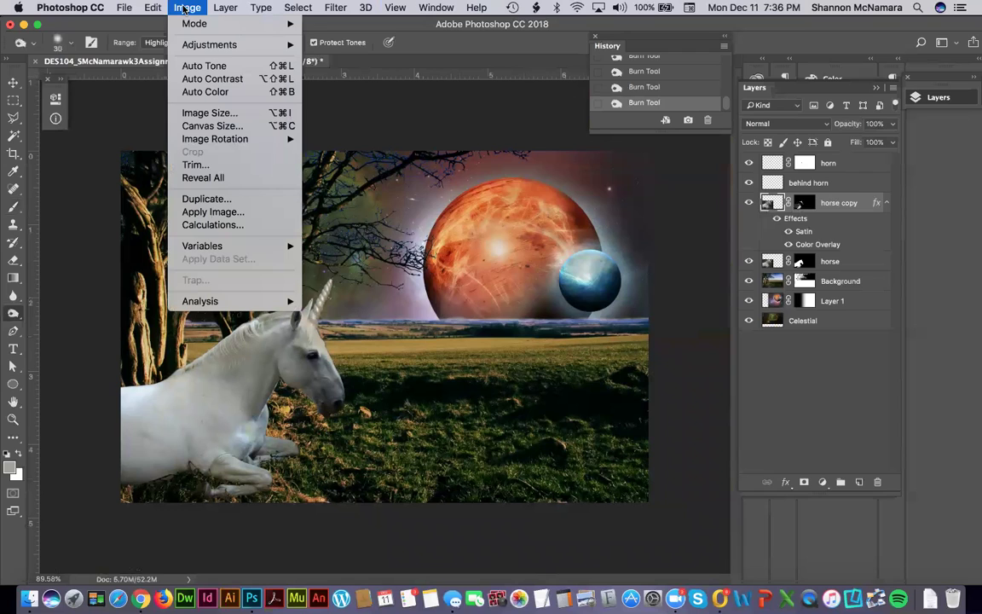
{"action": "mouse_move", "coordinate": [196, 45]}
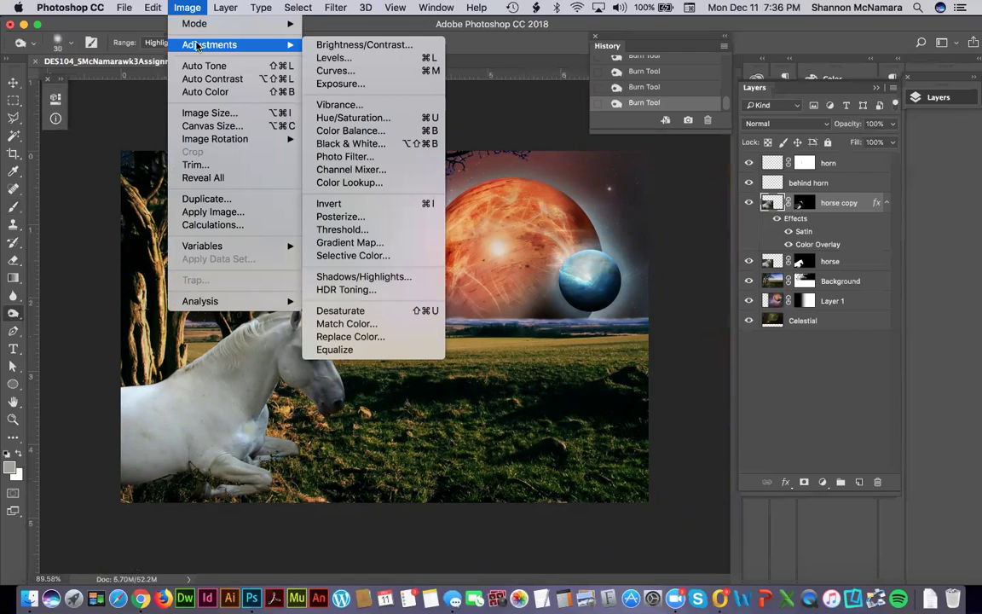
{"action": "left_click", "coordinate": [349, 133]}
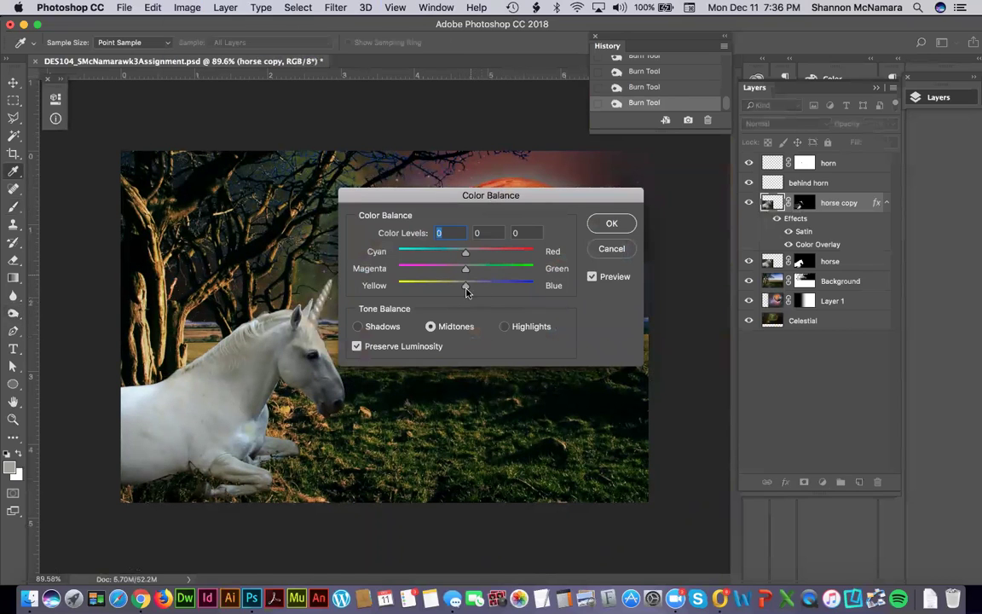
{"action": "left_click_drag", "start_coordinate": [458, 290], "coordinate": [438, 293]}
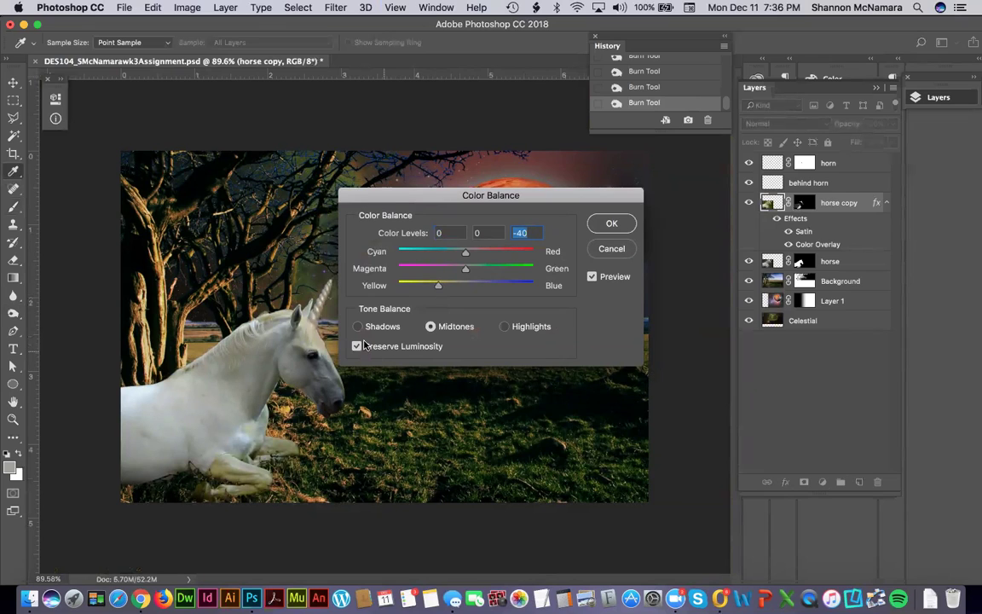
{"action": "left_click", "coordinate": [503, 326]}
{"action": "left_click_drag", "start_coordinate": [462, 287], "coordinate": [453, 288]}
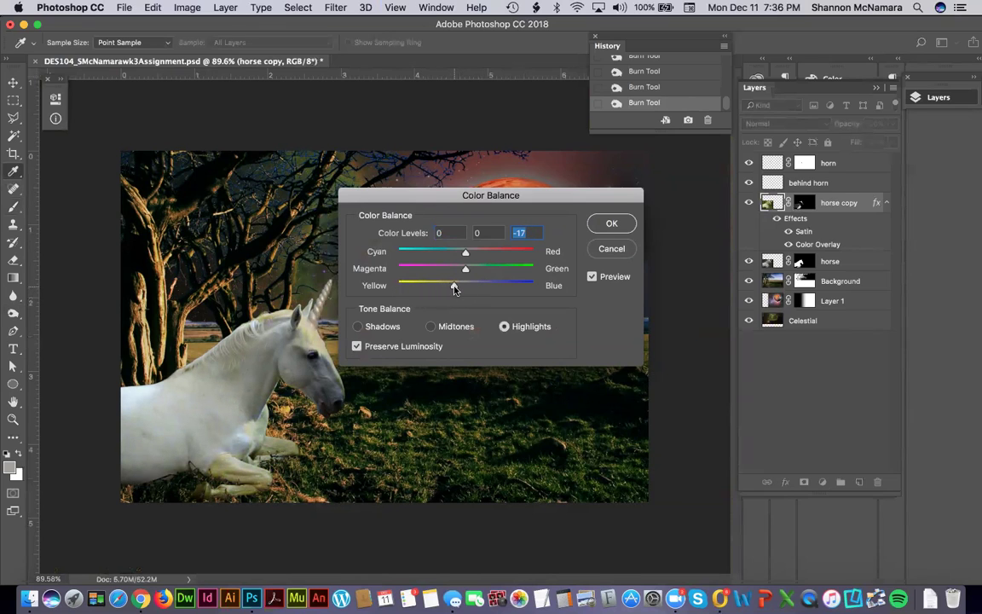
{"action": "left_click", "coordinate": [377, 326]}
{"action": "left_click", "coordinate": [454, 327]}
{"action": "left_click_drag", "start_coordinate": [438, 290], "coordinate": [442, 291]}
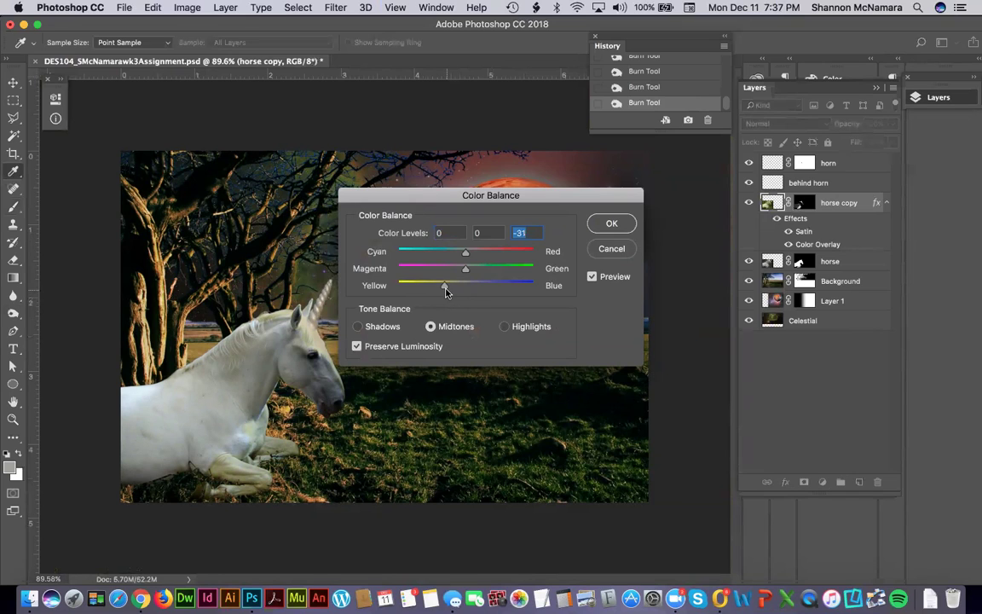
{"action": "left_click", "coordinate": [611, 223]}
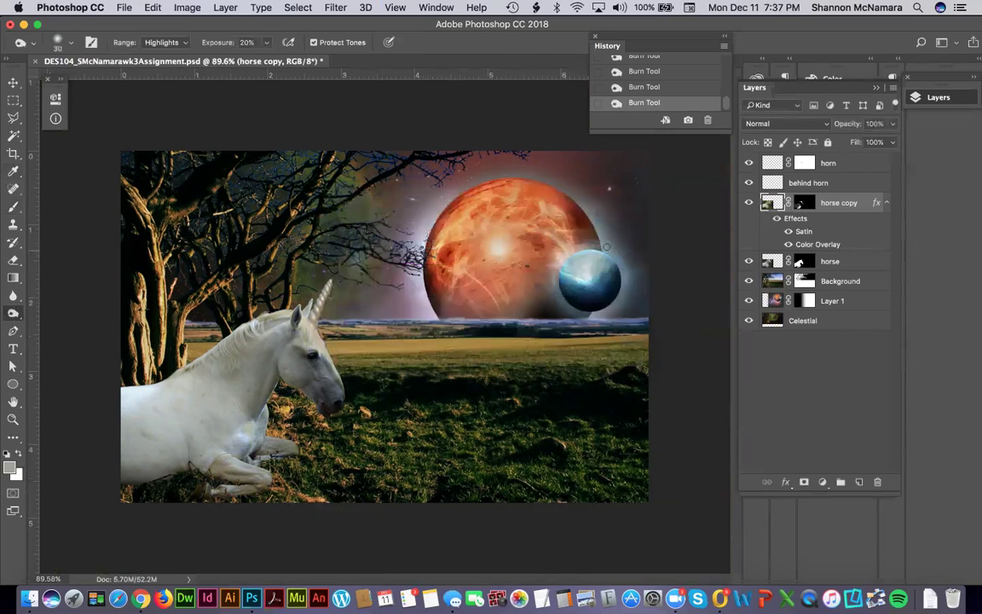
Select the horse layer and toggle its visibility to compare.
{"action": "left_click", "coordinate": [774, 263]}
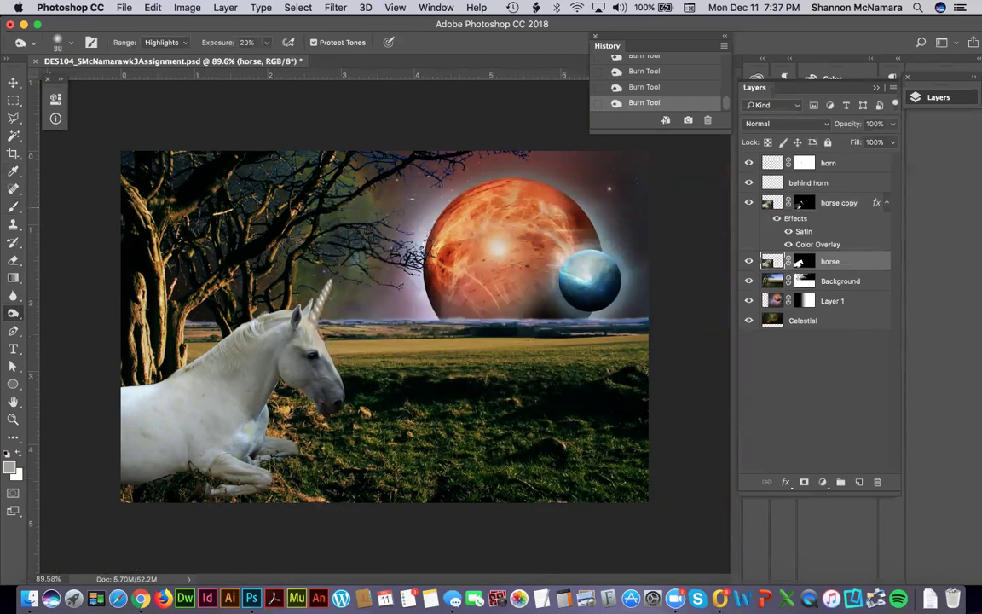
{"action": "left_click", "coordinate": [749, 261]}
{"action": "left_click", "coordinate": [748, 262]}
{"action": "left_click", "coordinate": [749, 262]}
{"action": "left_click", "coordinate": [748, 262]}
Apply a Color Balance to the horse layer's midtones: Magenta -22, Yellow -33.
{"action": "left_click", "coordinate": [153, 8]}
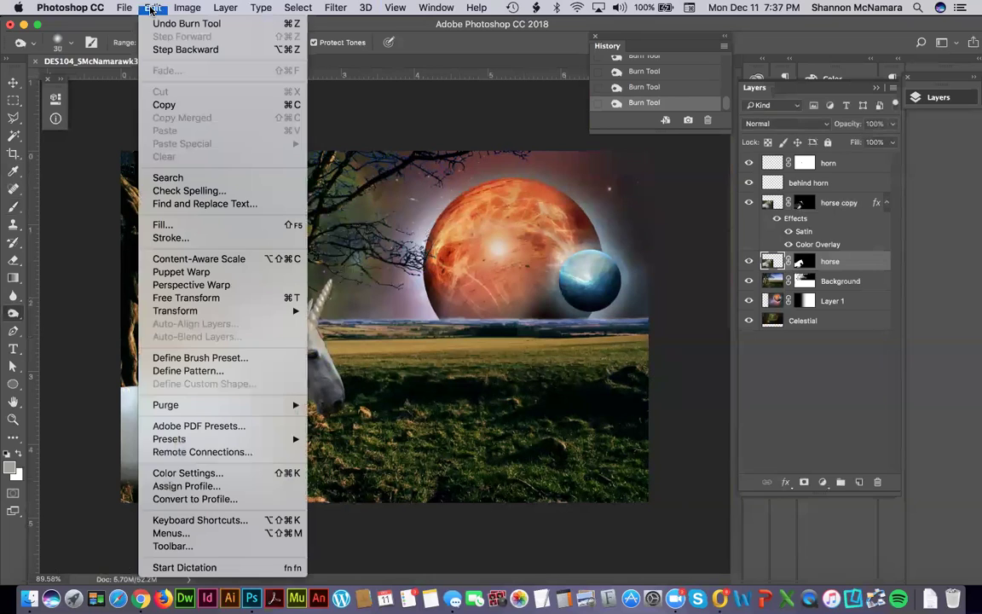
{"action": "mouse_move", "coordinate": [186, 8]}
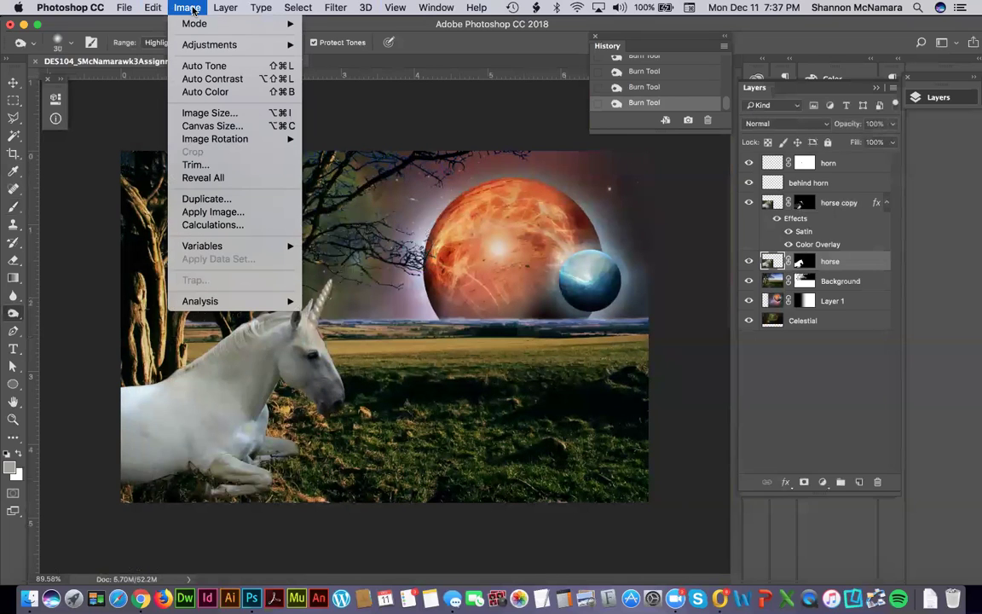
{"action": "mouse_move", "coordinate": [204, 43]}
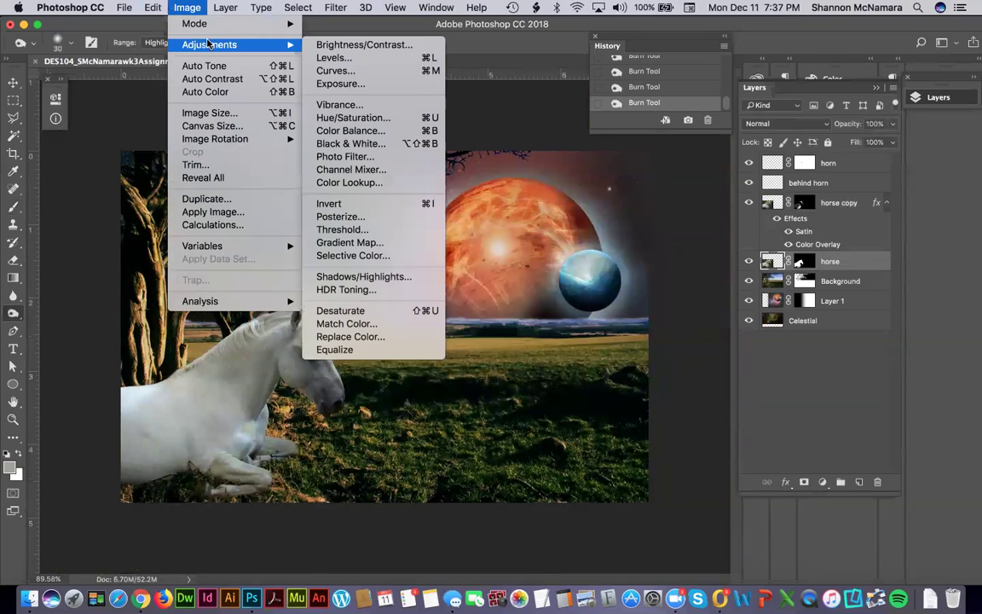
{"action": "left_click", "coordinate": [347, 132]}
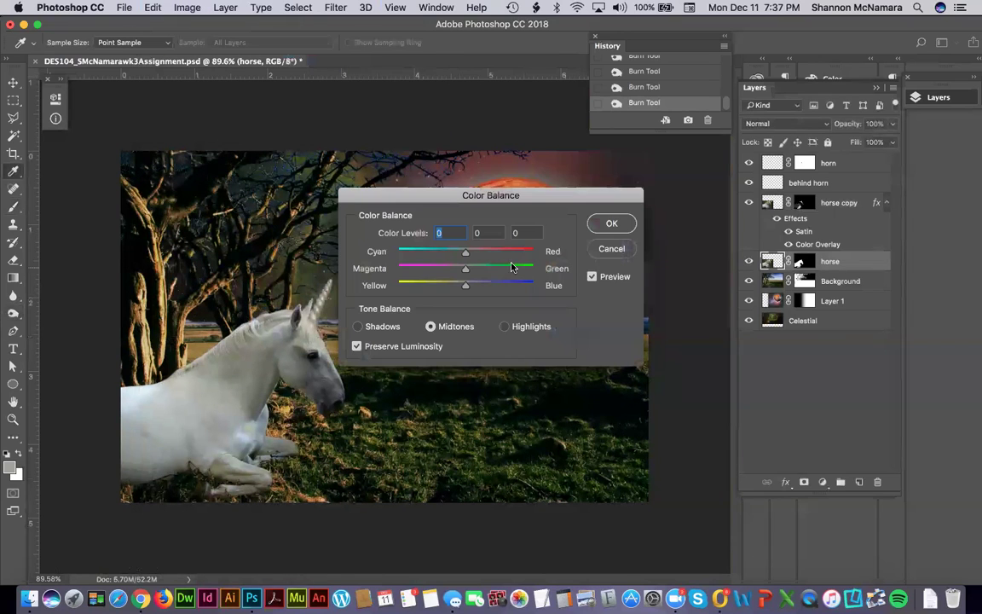
{"action": "left_click_drag", "start_coordinate": [462, 294], "coordinate": [447, 291]}
{"action": "left_click_drag", "start_coordinate": [403, 194], "coordinate": [609, 197]}
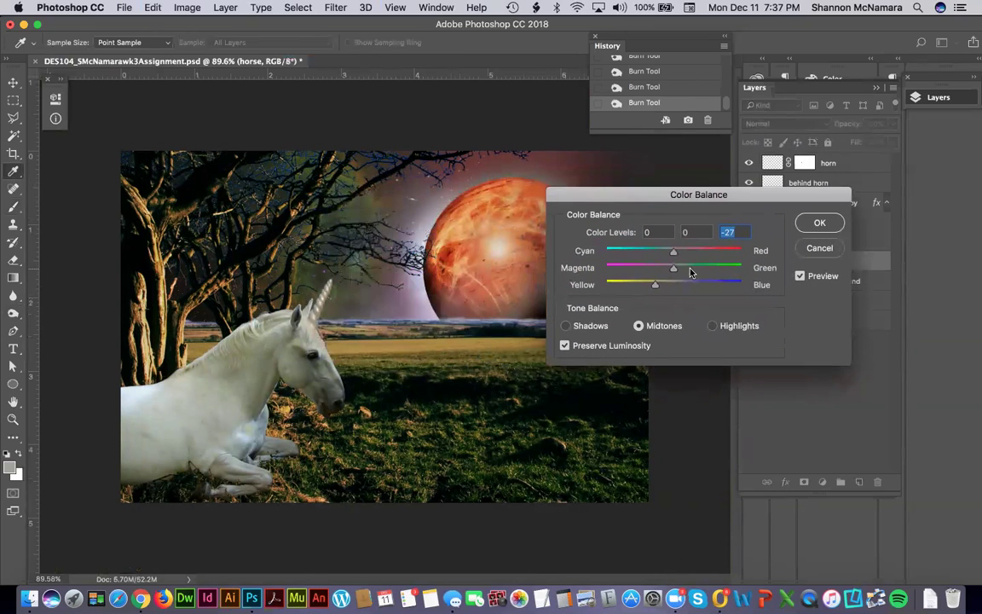
{"action": "left_click_drag", "start_coordinate": [675, 272], "coordinate": [652, 285]}
{"action": "left_click", "coordinate": [667, 272]}
{"action": "left_click", "coordinate": [659, 272]}
{"action": "left_click_drag", "start_coordinate": [652, 285], "coordinate": [650, 288]}
{"action": "left_click", "coordinate": [818, 224]}
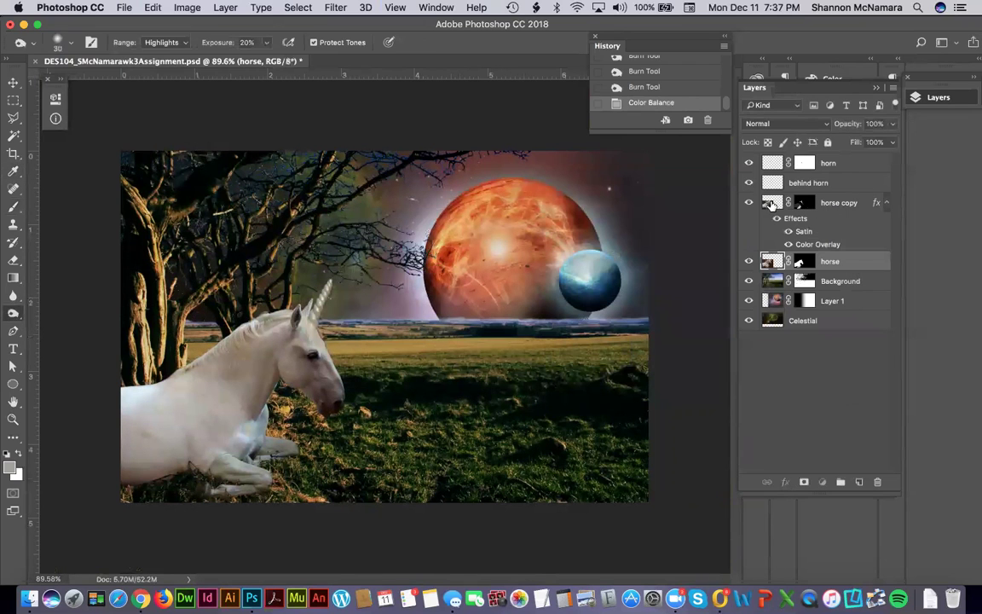
Apply a Color Balance of Magenta -22 and Yellow -33 to the horse copy layer.
{"action": "left_click", "coordinate": [153, 7]}
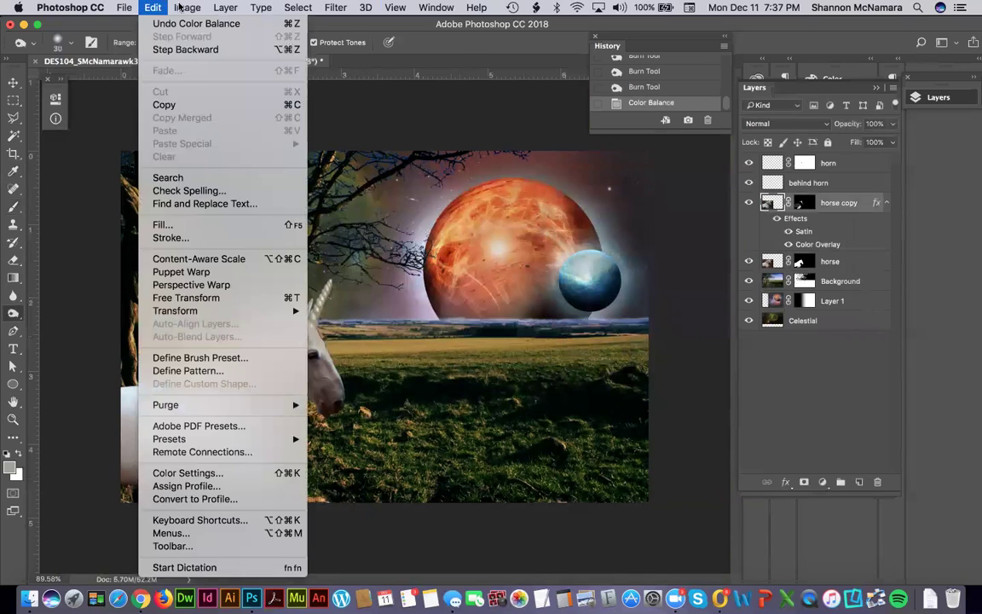
{"action": "mouse_move", "coordinate": [175, 9]}
{"action": "mouse_move", "coordinate": [185, 46]}
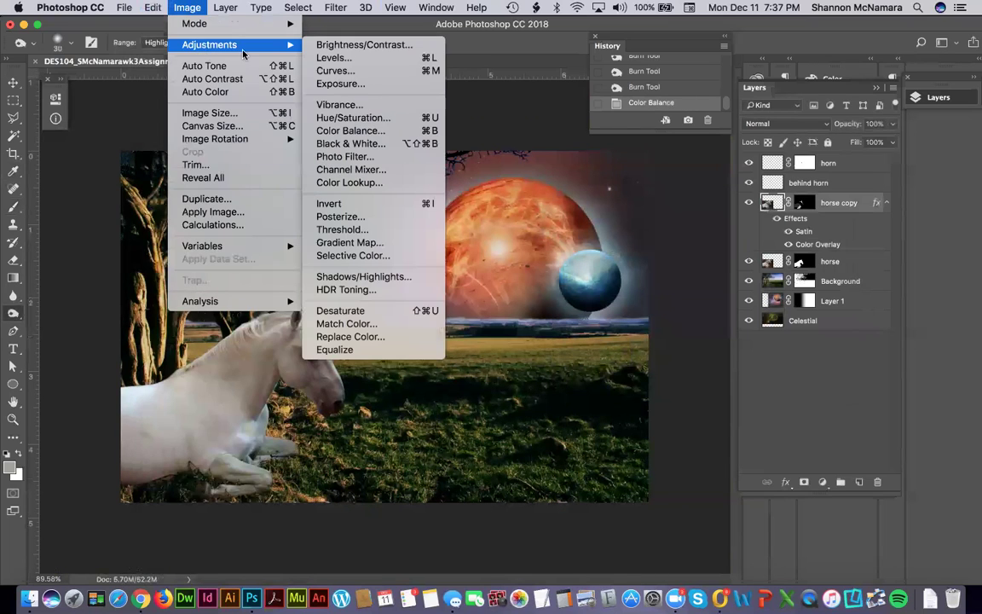
{"action": "left_click", "coordinate": [357, 130]}
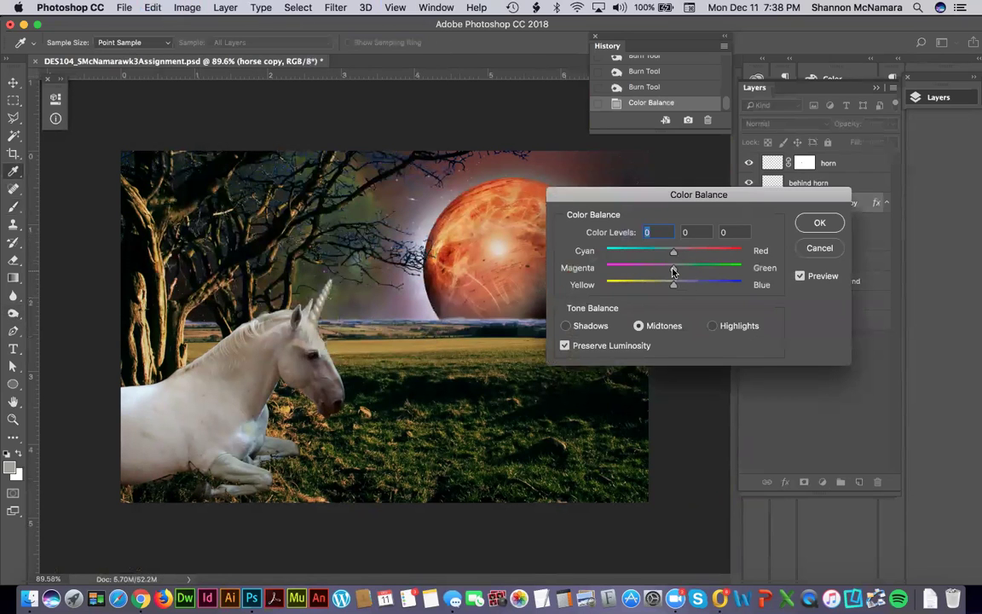
{"action": "left_click_drag", "start_coordinate": [674, 271], "coordinate": [669, 271]}
{"action": "type", "text": "-22"}
{"action": "key", "text": "Tab"}
{"action": "type", "text": "-33"}
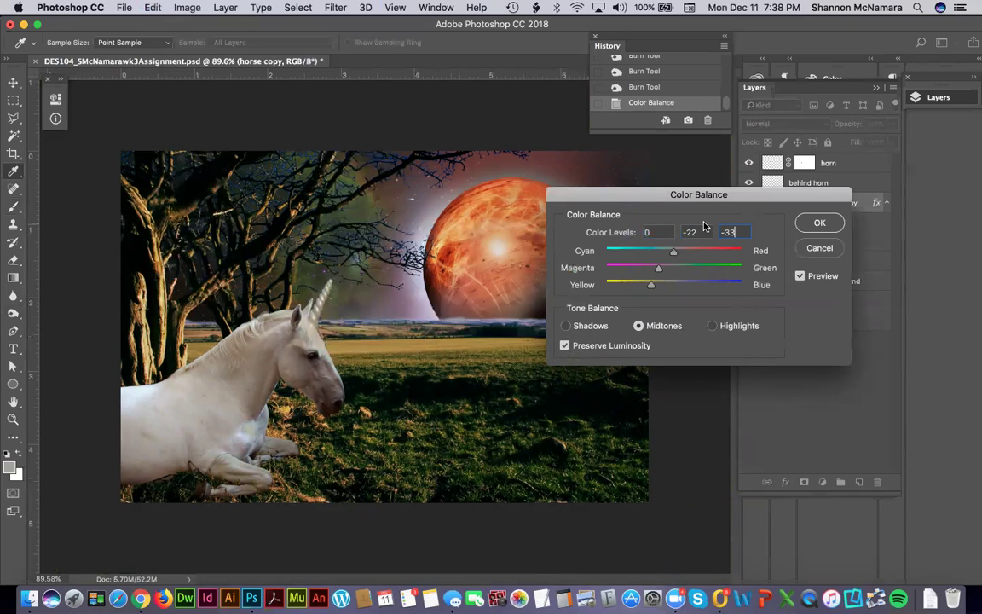
{"action": "left_click", "coordinate": [819, 224]}
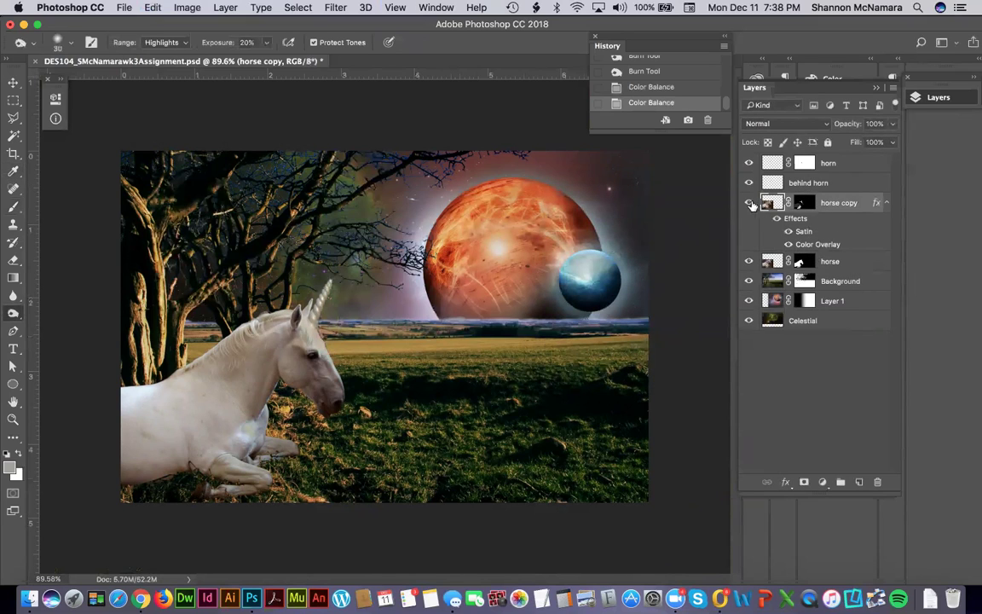
Compare the layers by toggling visibility and rename horse copy to 'horse highlights'.
{"action": "left_click", "coordinate": [748, 261]}
{"action": "left_click", "coordinate": [747, 263]}
{"action": "left_click", "coordinate": [750, 203]}
{"action": "left_click", "coordinate": [750, 203]}
{"action": "double_click", "coordinate": [835, 202]}
{"action": "type", "text": "horse highlights"}
{"action": "key", "text": "Return"}
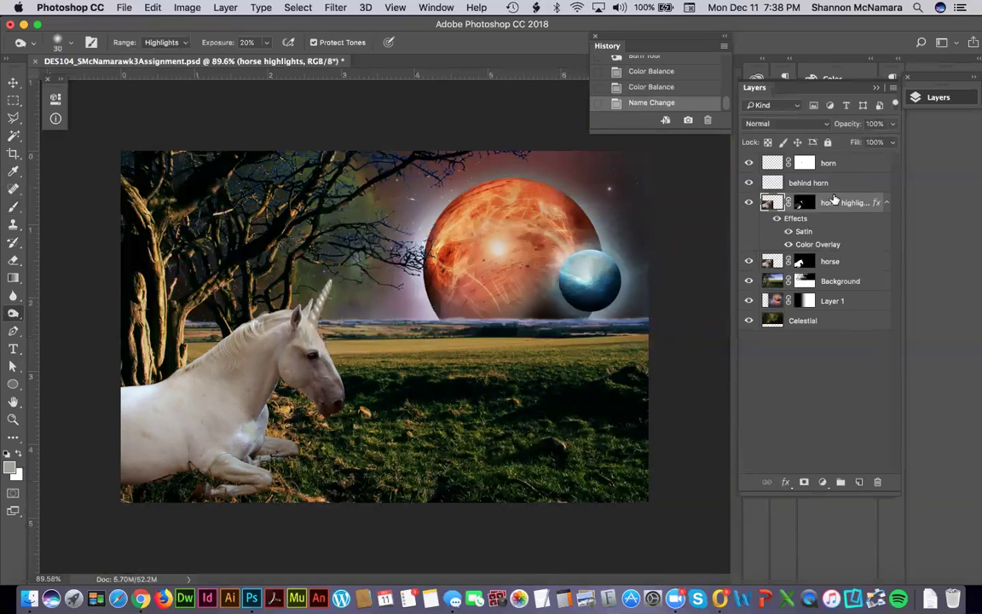
{"action": "left_click", "coordinate": [751, 203]}
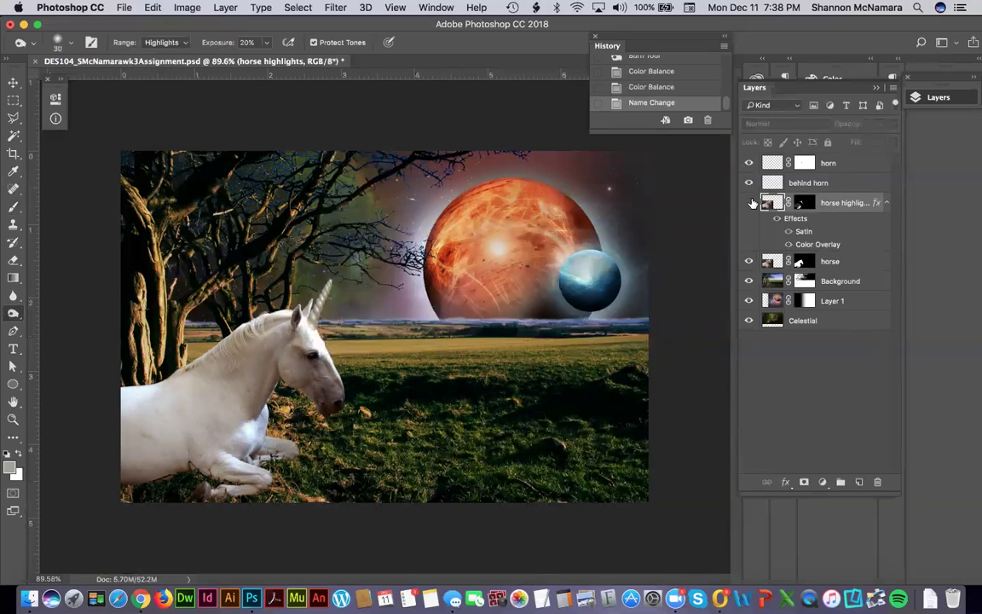
{"action": "left_click", "coordinate": [751, 203]}
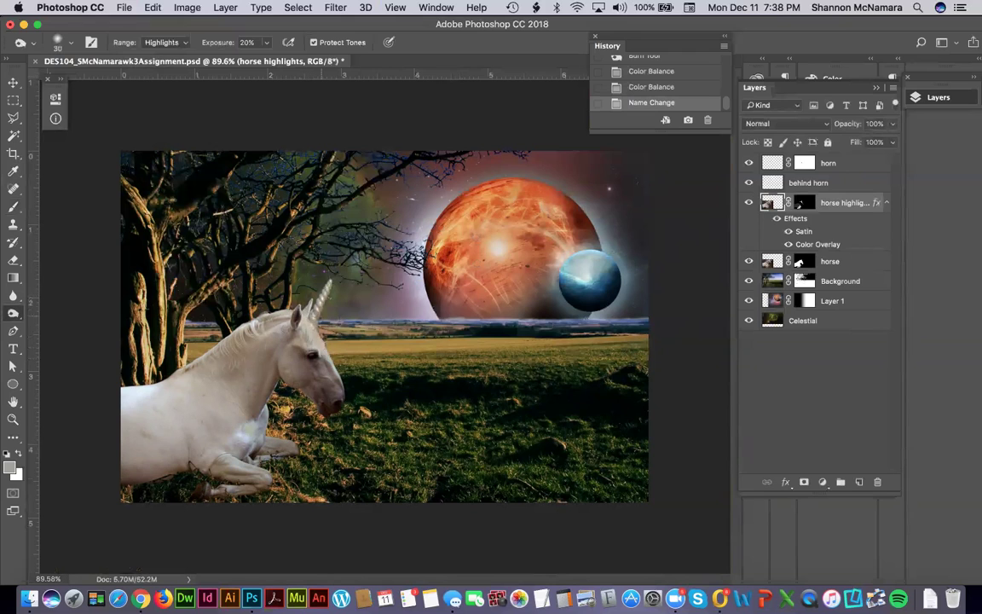
Zoom in on the horn, then frame the unicorn's head, toggling the horse layer to check highlights.
{"action": "key", "text": "z"}
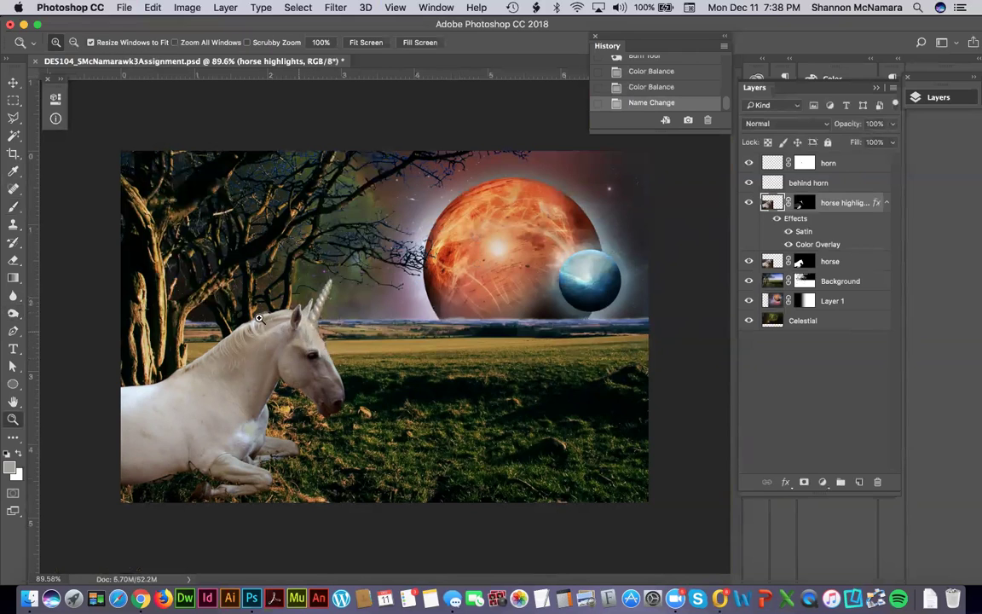
{"action": "left_click_drag", "start_coordinate": [287, 267], "coordinate": [369, 353]}
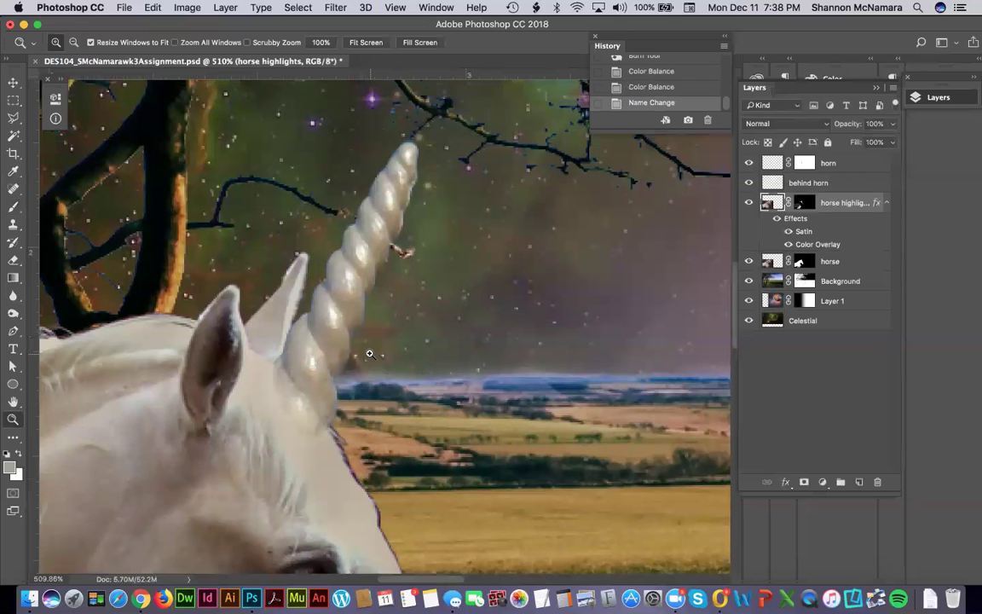
{"action": "key", "text": "super+minus"}
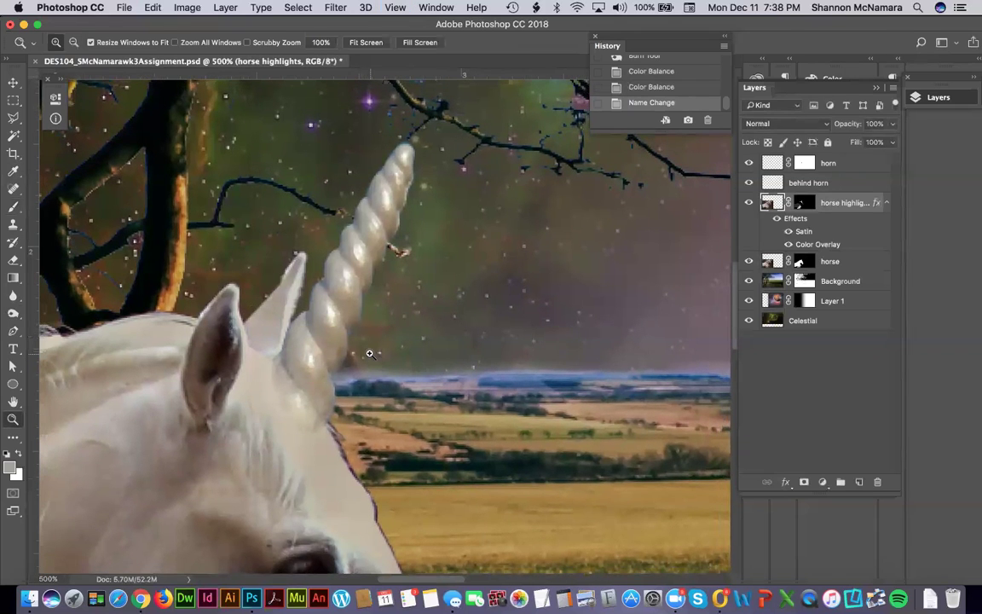
{"action": "key", "text": "super+0"}
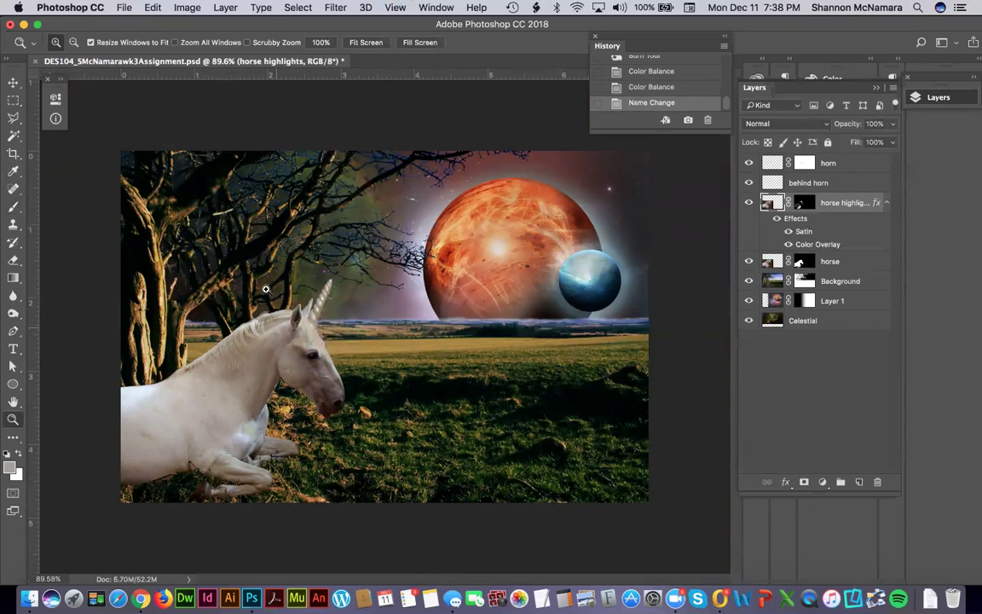
{"action": "left_click_drag", "start_coordinate": [247, 281], "coordinate": [366, 405]}
{"action": "left_click_drag", "start_coordinate": [210, 391], "coordinate": [438, 300]}
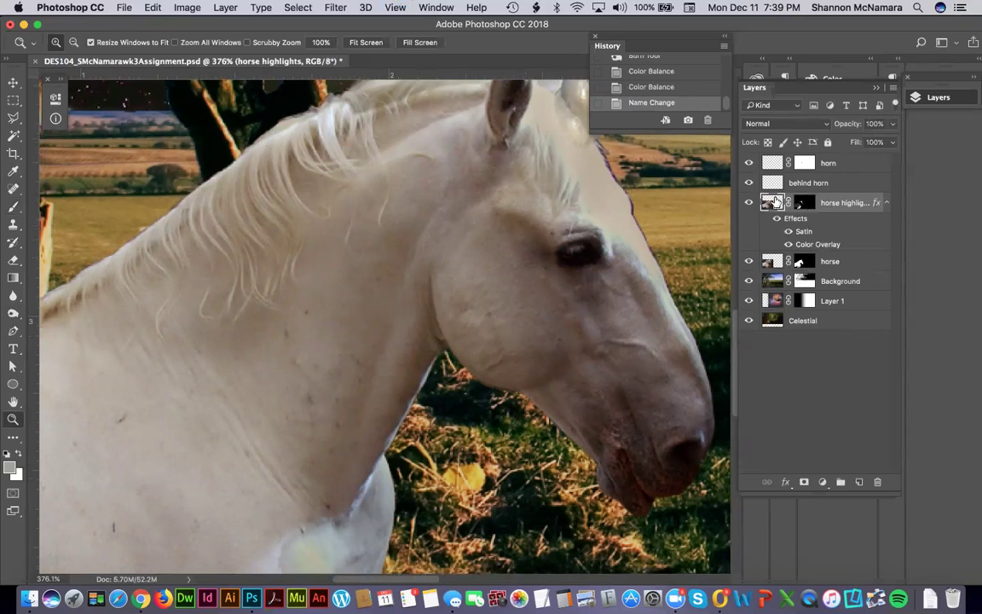
{"action": "scroll", "coordinate": [563, 157], "scroll_direction": "up", "scroll_amount": 2}
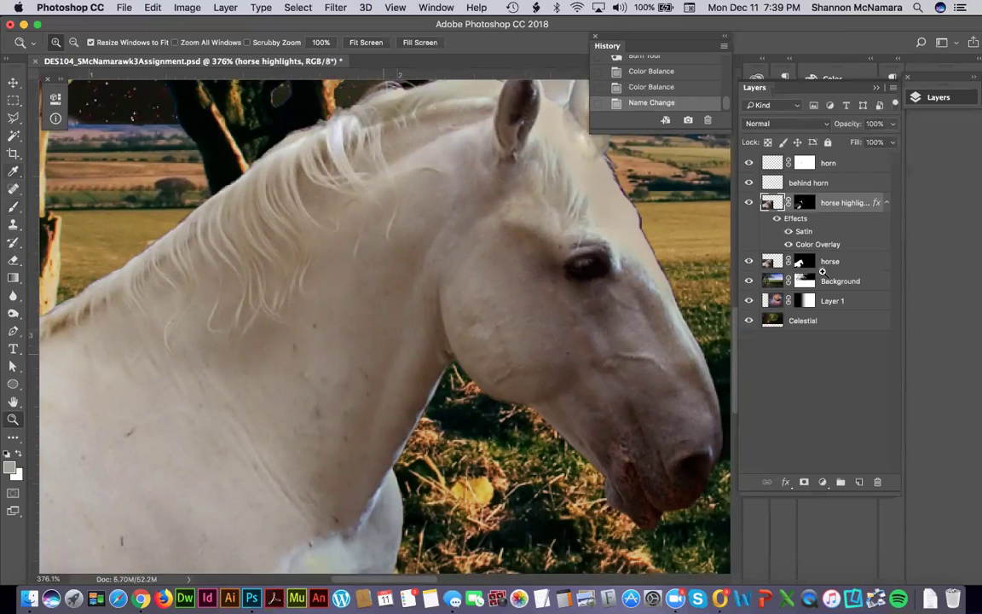
{"action": "left_click", "coordinate": [748, 262]}
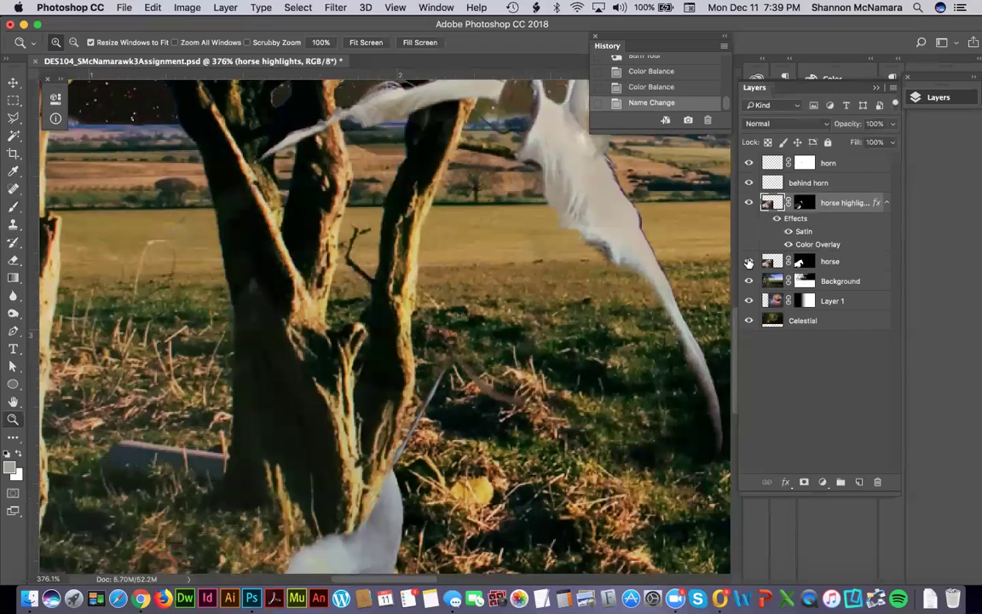
{"action": "left_click", "coordinate": [749, 262]}
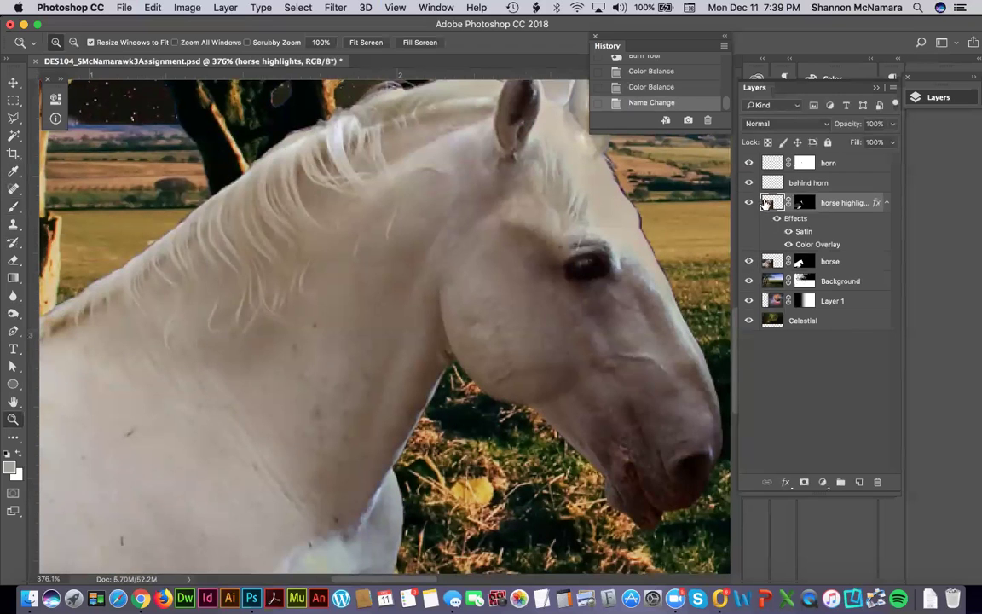
Clone Stamp at 50% opacity over the forehead blemishes around the horse's eye.
{"action": "key", "text": "s"}
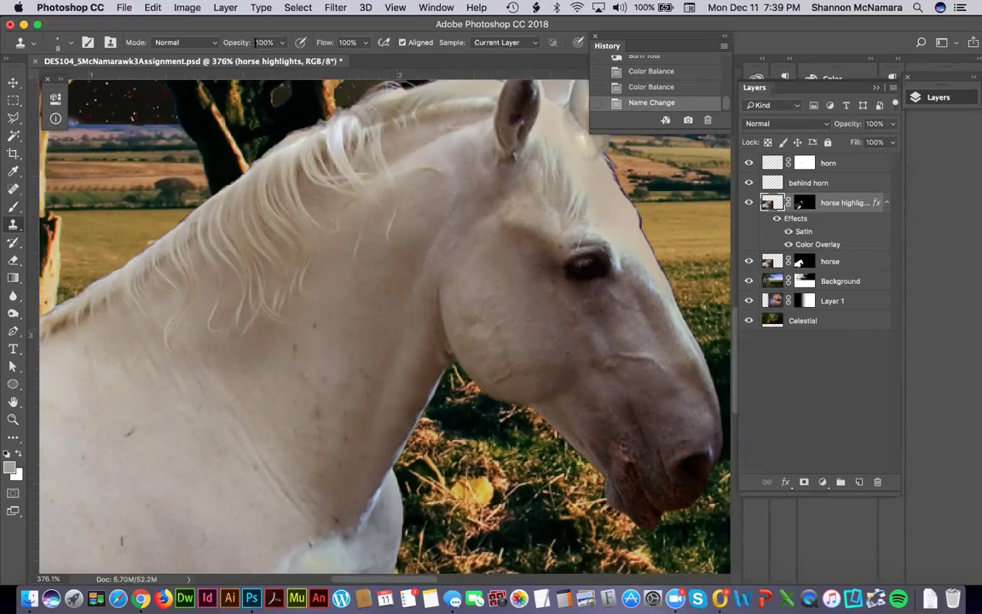
{"action": "left_click", "coordinate": [224, 42]}
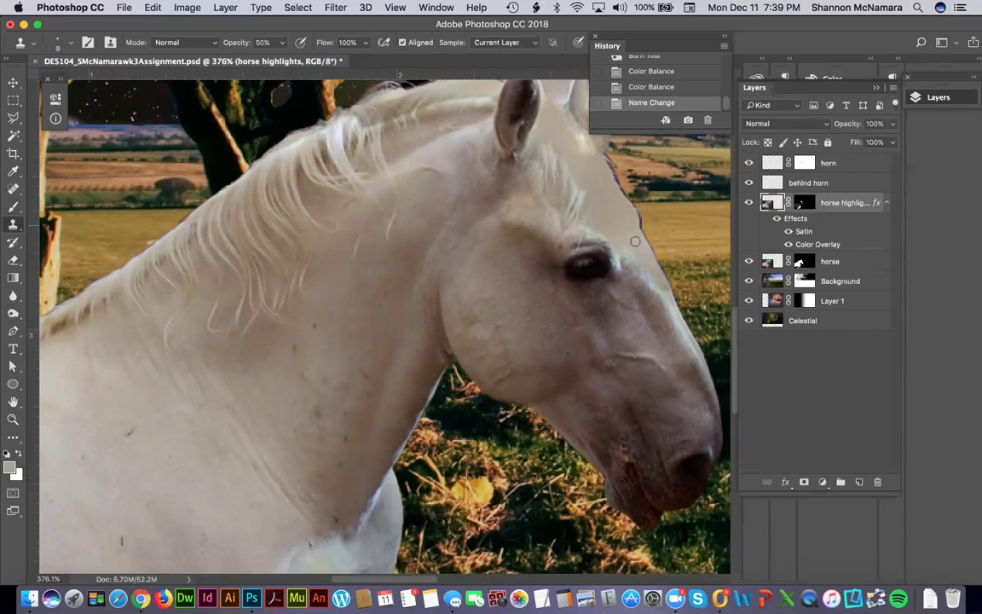
{"action": "left_click", "coordinate": [634, 249]}
{"action": "left_click", "coordinate": [627, 256]}
{"action": "left_click", "coordinate": [557, 223]}
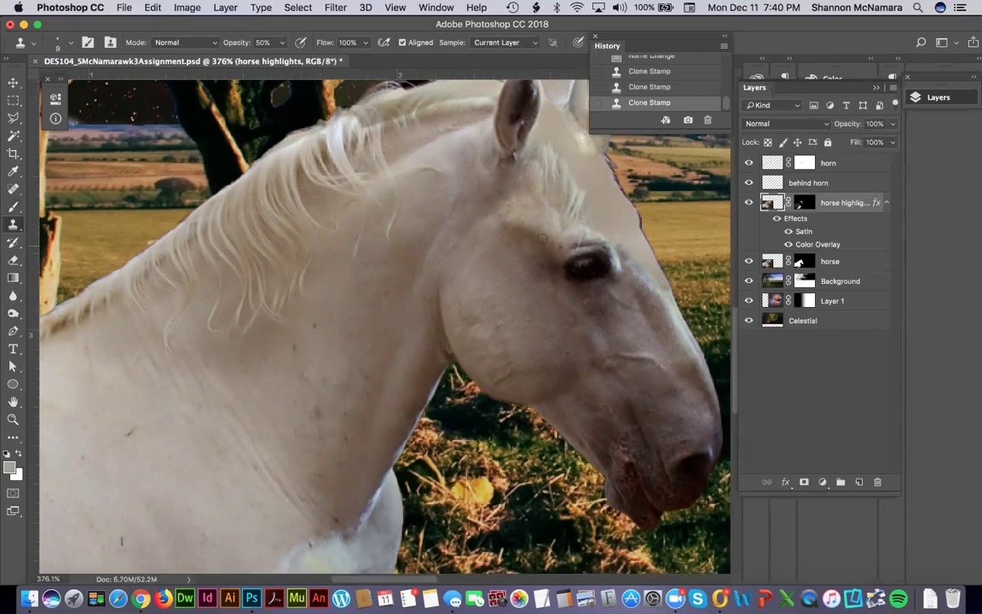
{"action": "left_click", "coordinate": [590, 234]}
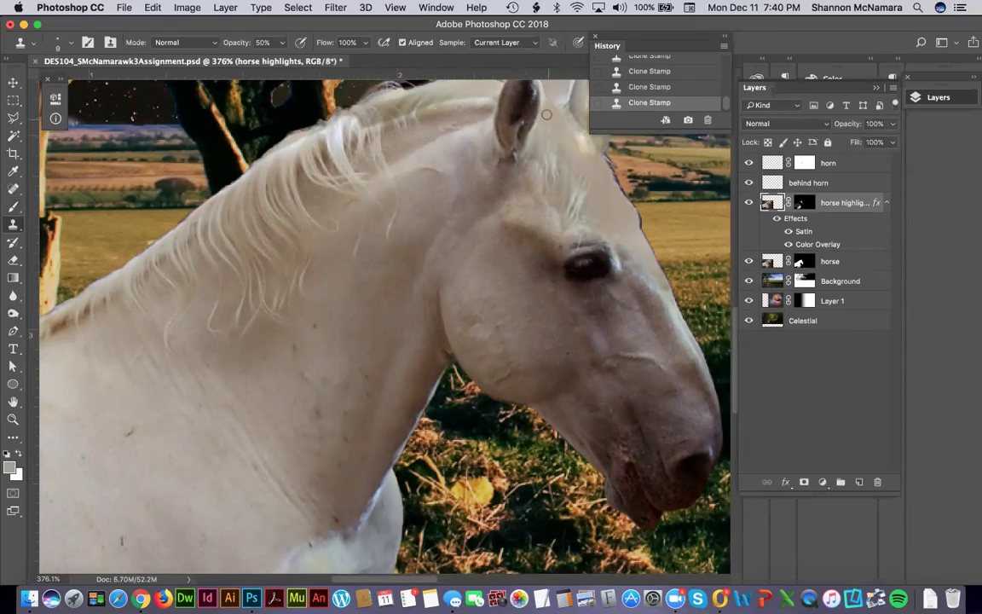
{"action": "left_click", "coordinate": [572, 204], "text": "alt"}
{"action": "scroll", "coordinate": [571, 196], "scroll_direction": "up", "scroll_amount": 5}
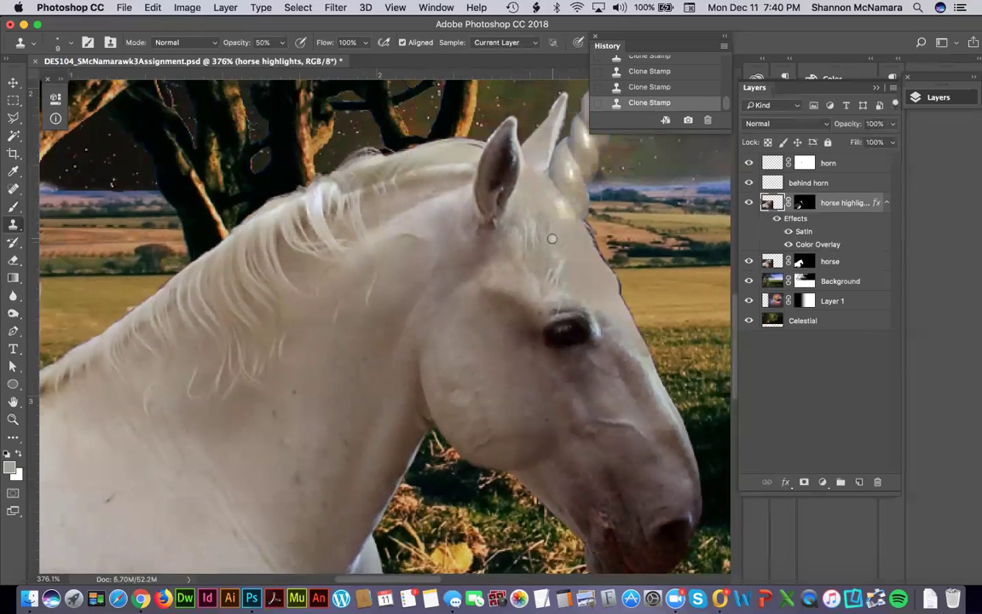
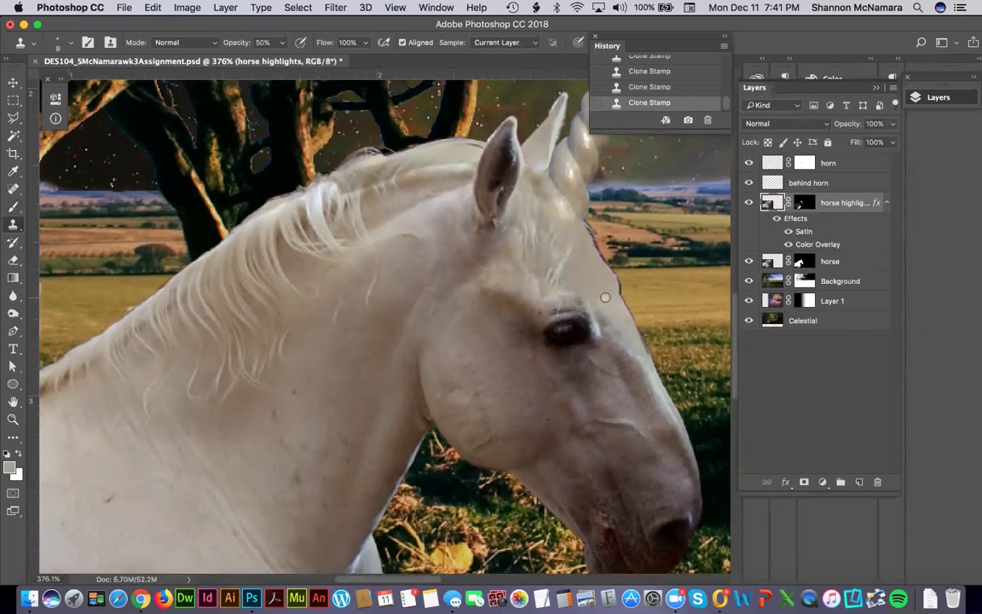
Fit the whole unicorn composition with the glowing orange planet on screen.
{"action": "key", "text": "super+0"}
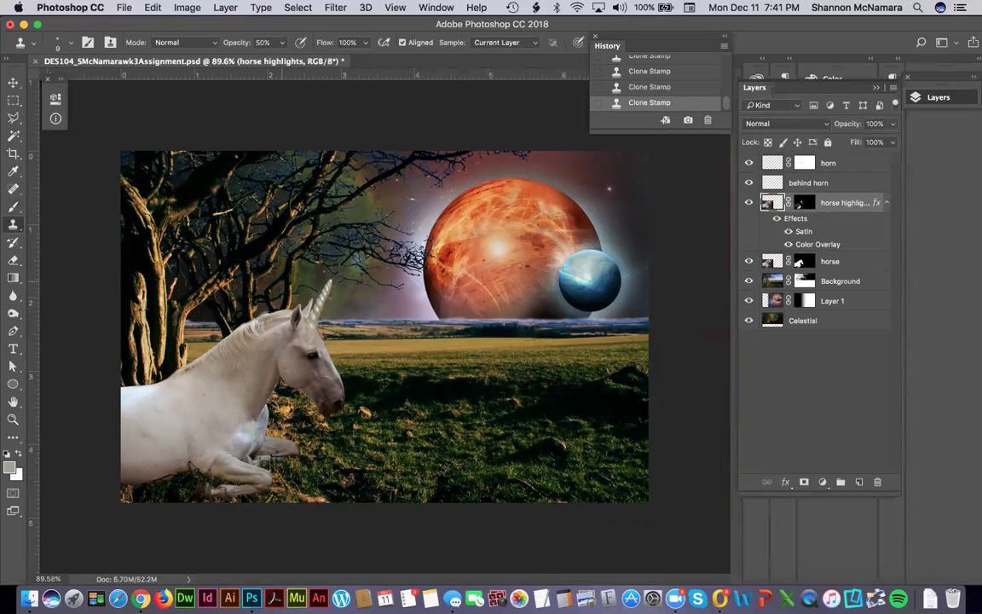
Zoom in on the unicorn's head, then pan down to its chest and folded front legs.
{"action": "key", "text": "z"}
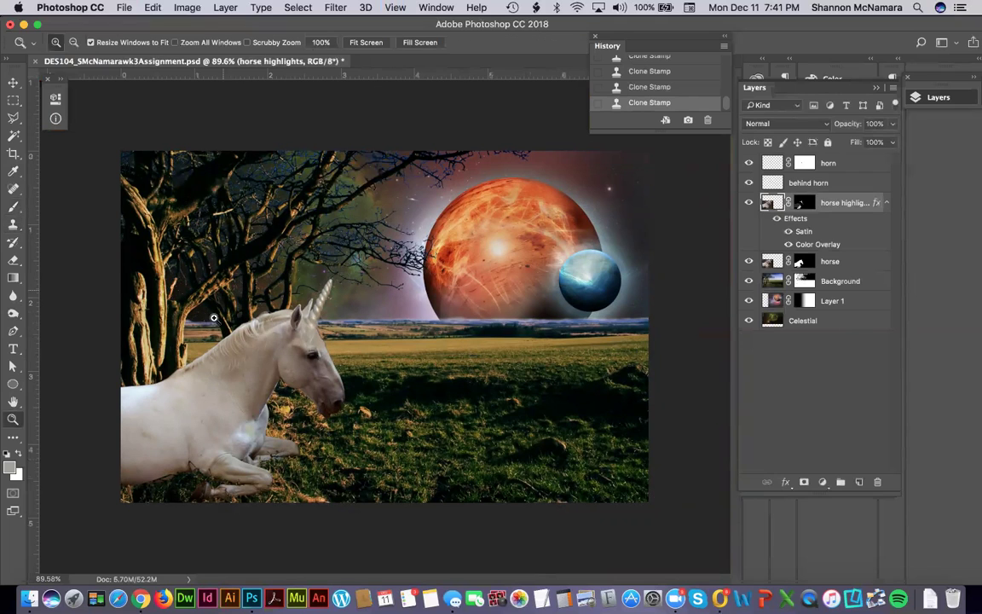
{"action": "left_click_drag", "start_coordinate": [191, 284], "coordinate": [385, 423]}
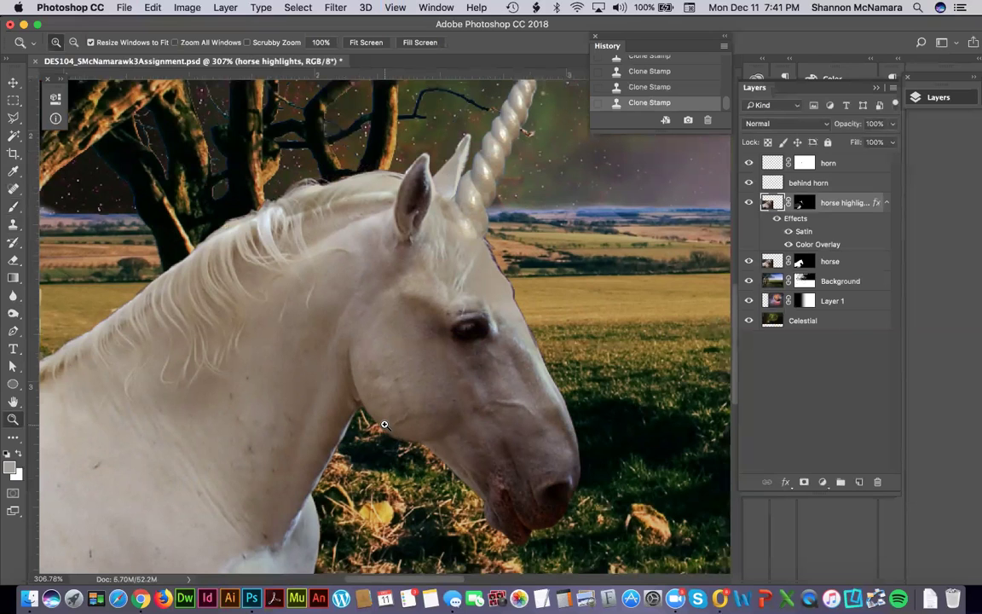
{"action": "left_click_drag", "start_coordinate": [184, 395], "coordinate": [323, 314]}
{"action": "scroll", "coordinate": [349, 331], "scroll_direction": "down", "scroll_amount": 5}
{"action": "scroll", "coordinate": [367, 350], "scroll_direction": "up", "scroll_amount": 2}
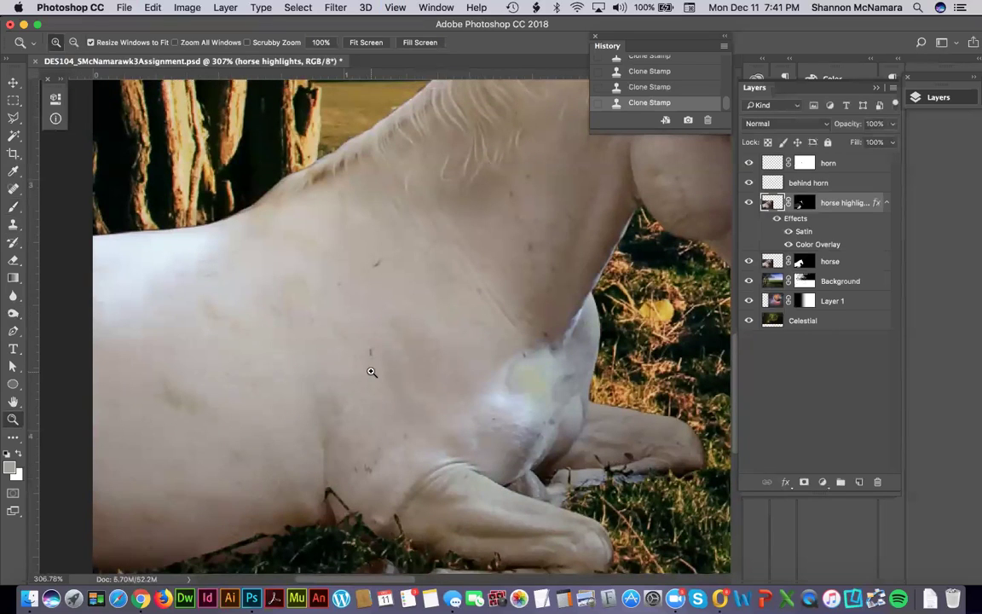
Spot-heal the blemishes on the horse's shoulder on the horse layer.
{"action": "left_click", "coordinate": [14, 188]}
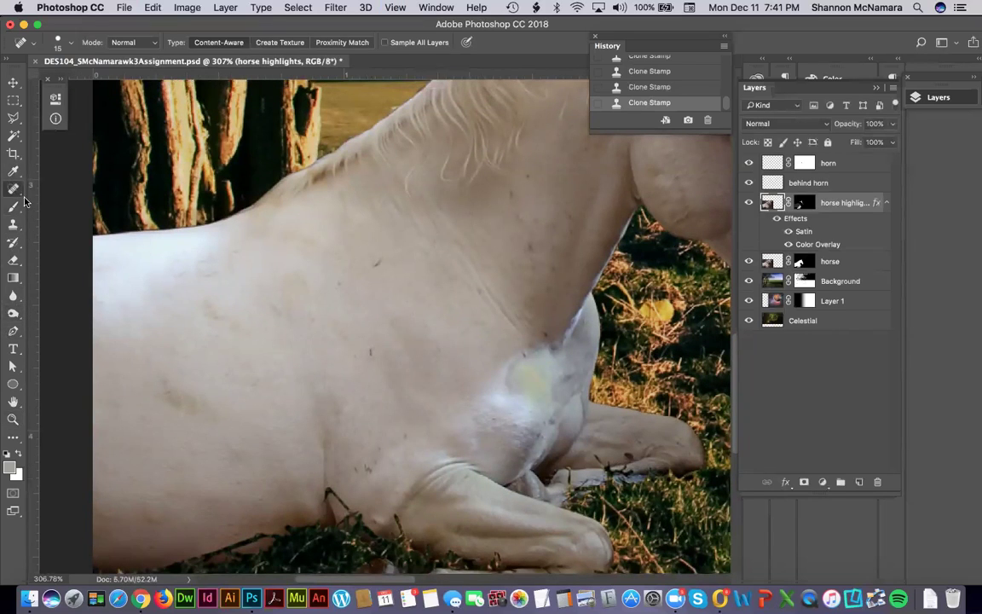
{"action": "left_click", "coordinate": [184, 273]}
{"action": "left_click", "coordinate": [166, 261]}
{"action": "left_click", "coordinate": [171, 272]}
{"action": "left_click", "coordinate": [189, 268]}
{"action": "key", "text": "alt+bracketleft"}
{"action": "left_click", "coordinate": [214, 273]}
{"action": "left_click", "coordinate": [202, 267]}
{"action": "left_click", "coordinate": [208, 253]}
{"action": "left_click", "coordinate": [162, 249]}
{"action": "left_click", "coordinate": [158, 236]}
{"action": "left_click", "coordinate": [231, 266]}
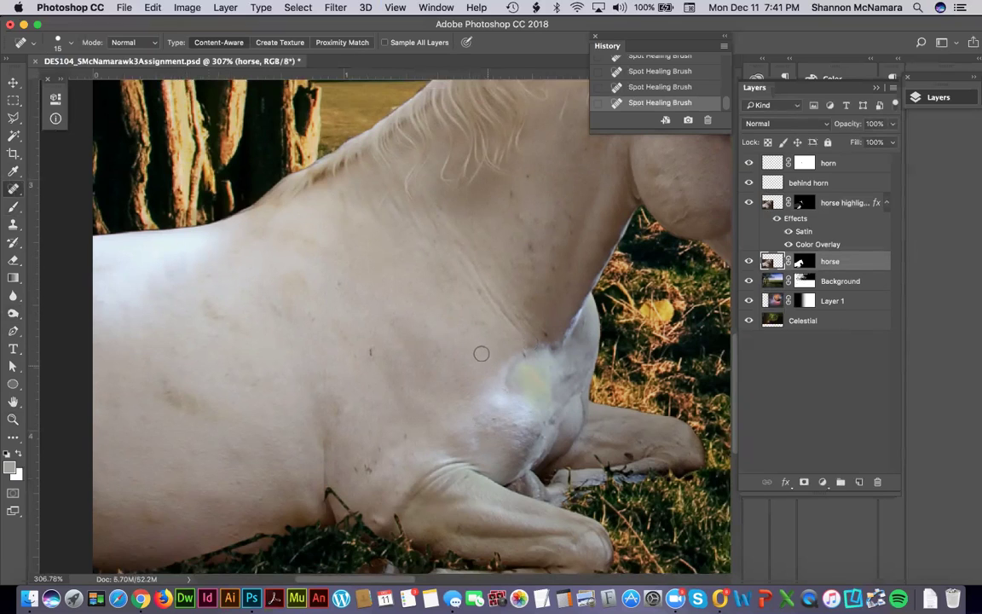
Heal the remaining marks on the horse's lower chest, back and neck.
{"action": "left_click", "coordinate": [355, 468]}
{"action": "left_click", "coordinate": [545, 331]}
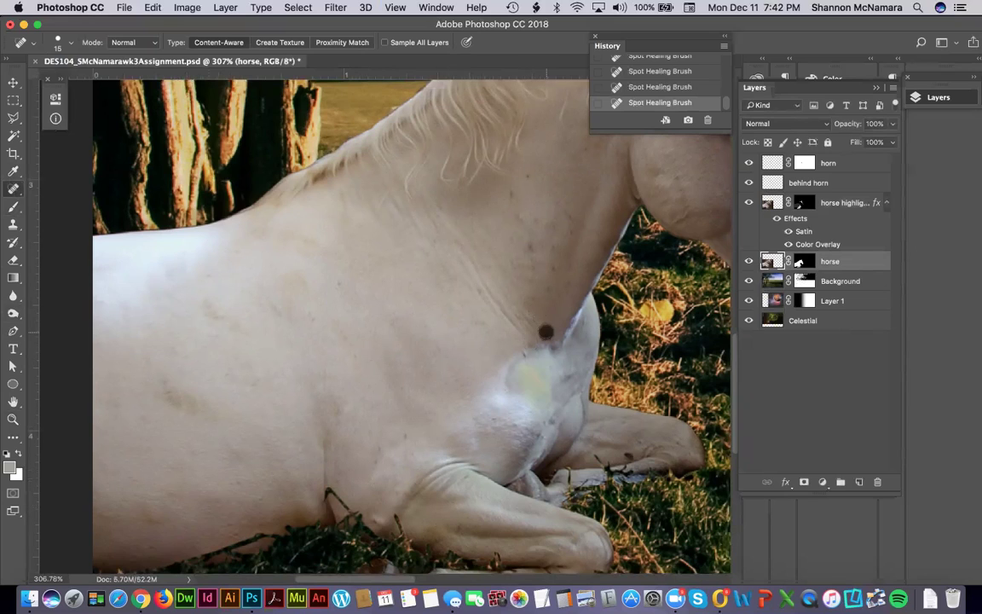
{"action": "left_click", "coordinate": [163, 260]}
{"action": "left_click", "coordinate": [153, 247]}
{"action": "scroll", "coordinate": [406, 423], "scroll_direction": "right", "scroll_amount": 5}
{"action": "scroll", "coordinate": [406, 423], "scroll_direction": "up", "scroll_amount": 3}
{"action": "left_click", "coordinate": [362, 288]}
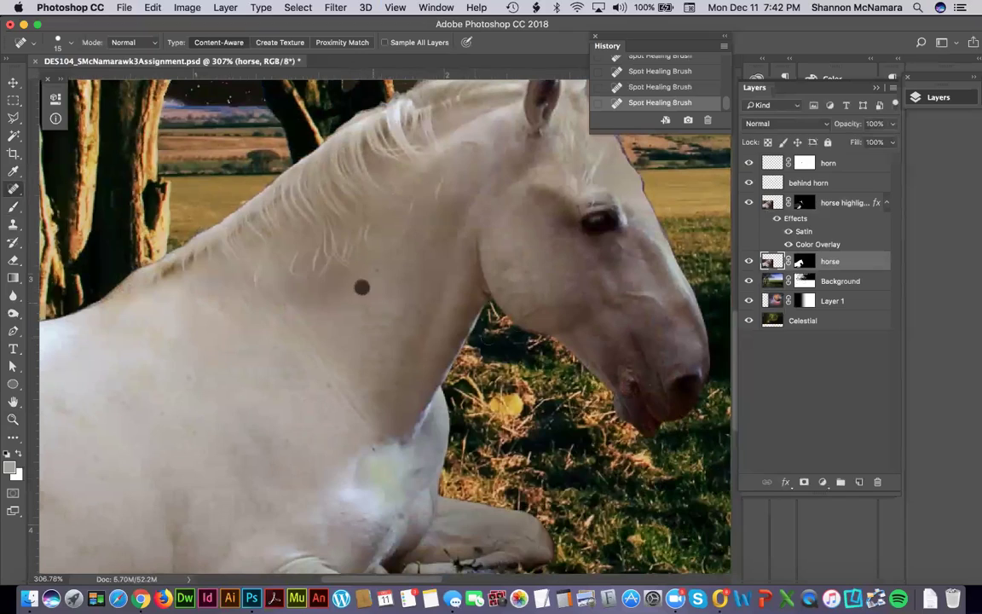
{"action": "left_click_drag", "start_coordinate": [477, 285], "coordinate": [361, 389]}
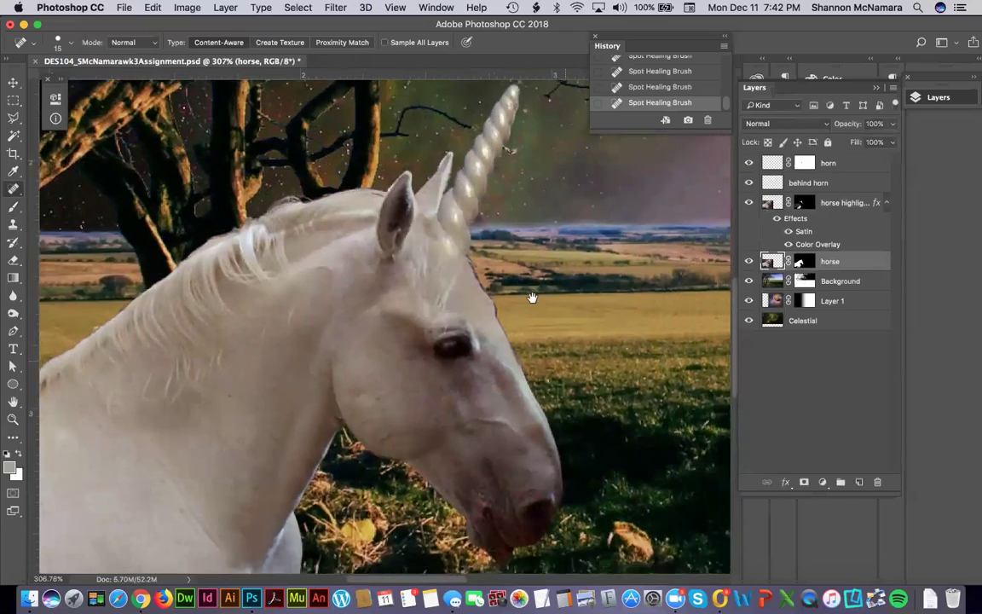
Heal small spots on the unicorn's body and a blemish on its flank.
{"action": "scroll", "coordinate": [530, 294], "scroll_direction": "down", "scroll_amount": 3}
{"action": "scroll", "coordinate": [530, 294], "scroll_direction": "right", "scroll_amount": 2}
{"action": "scroll", "coordinate": [486, 247], "scroll_direction": "down", "scroll_amount": 3}
{"action": "scroll", "coordinate": [486, 247], "scroll_direction": "right", "scroll_amount": 2}
{"action": "scroll", "coordinate": [489, 294], "scroll_direction": "down", "scroll_amount": 6}
{"action": "scroll", "coordinate": [211, 432], "scroll_direction": "left", "scroll_amount": 3}
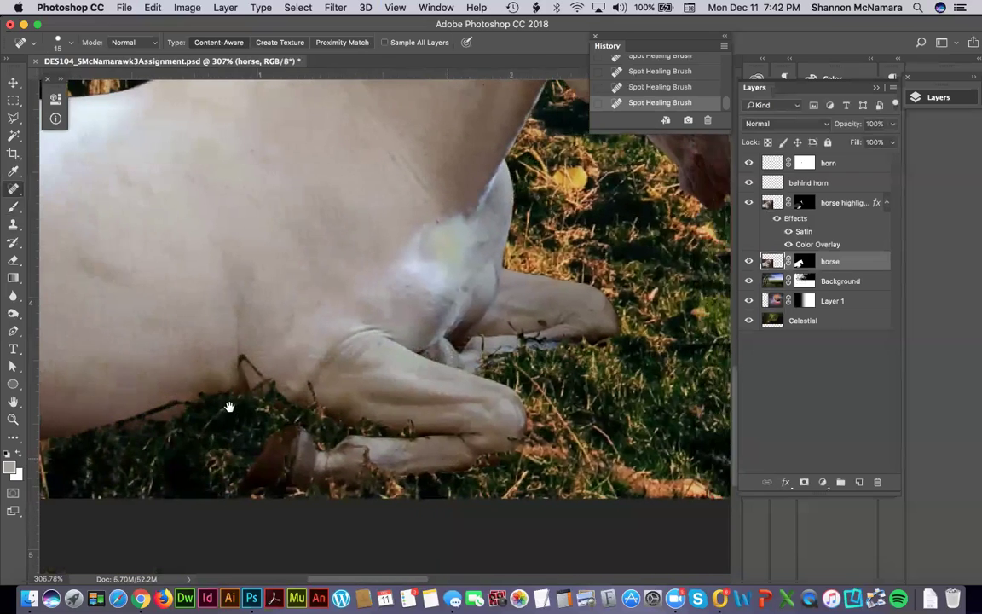
{"action": "scroll", "coordinate": [223, 409], "scroll_direction": "left", "scroll_amount": 5}
{"action": "left_click", "coordinate": [381, 357]}
{"action": "left_click", "coordinate": [397, 365]}
{"action": "left_click_drag", "start_coordinate": [436, 344], "coordinate": [433, 429]}
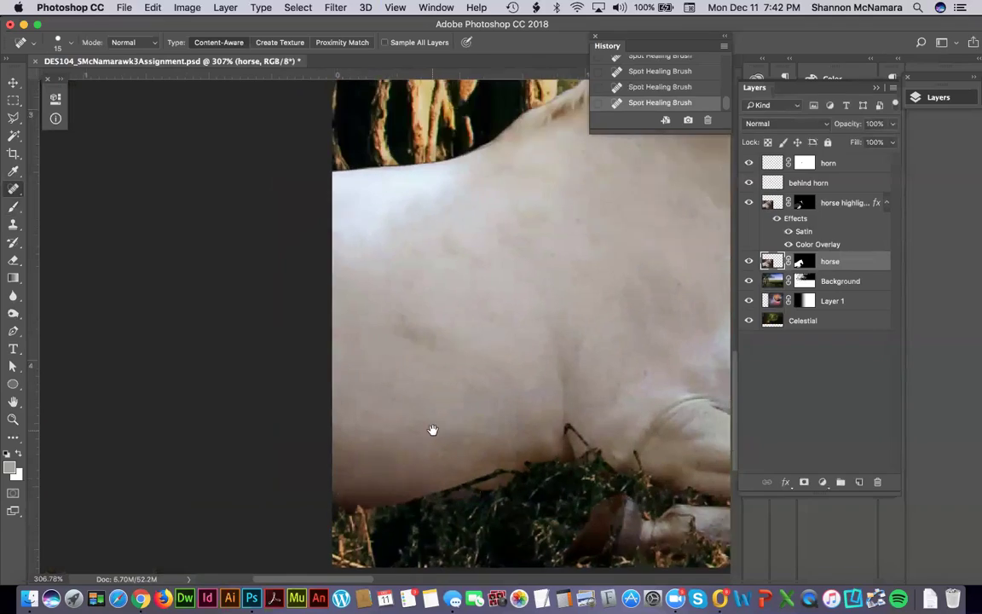
Fit the whole composite on screen and save the document as a PSD.
{"action": "scroll", "coordinate": [410, 397], "scroll_direction": "up", "scroll_amount": 6}
{"action": "scroll", "coordinate": [410, 396], "scroll_direction": "right", "scroll_amount": 6}
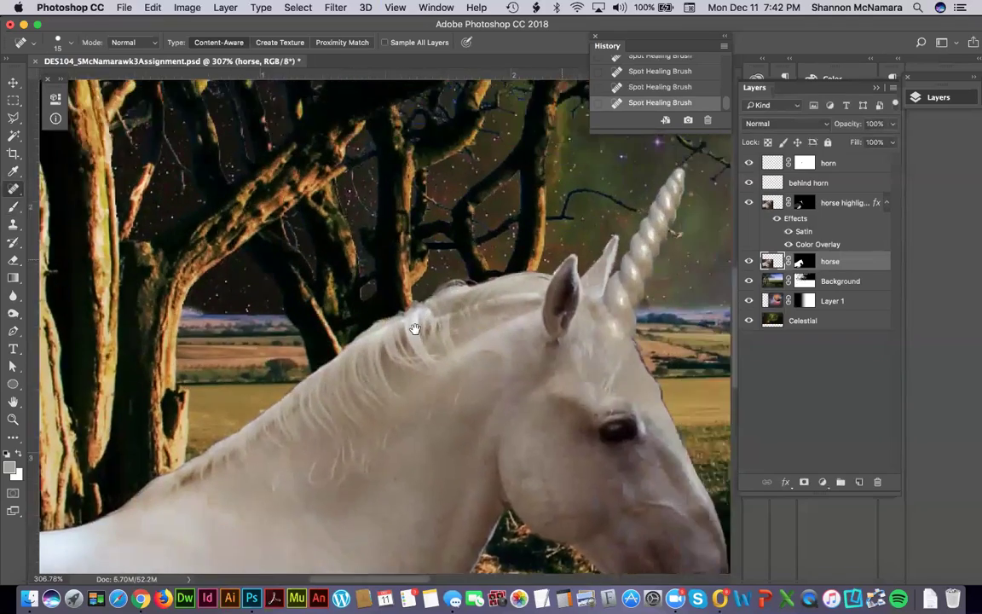
{"action": "scroll", "coordinate": [414, 329], "scroll_direction": "up", "scroll_amount": 2}
{"action": "scroll", "coordinate": [415, 329], "scroll_direction": "right", "scroll_amount": 3}
{"action": "scroll", "coordinate": [540, 381], "scroll_direction": "up", "scroll_amount": 5}
{"action": "scroll", "coordinate": [540, 381], "scroll_direction": "right", "scroll_amount": 3}
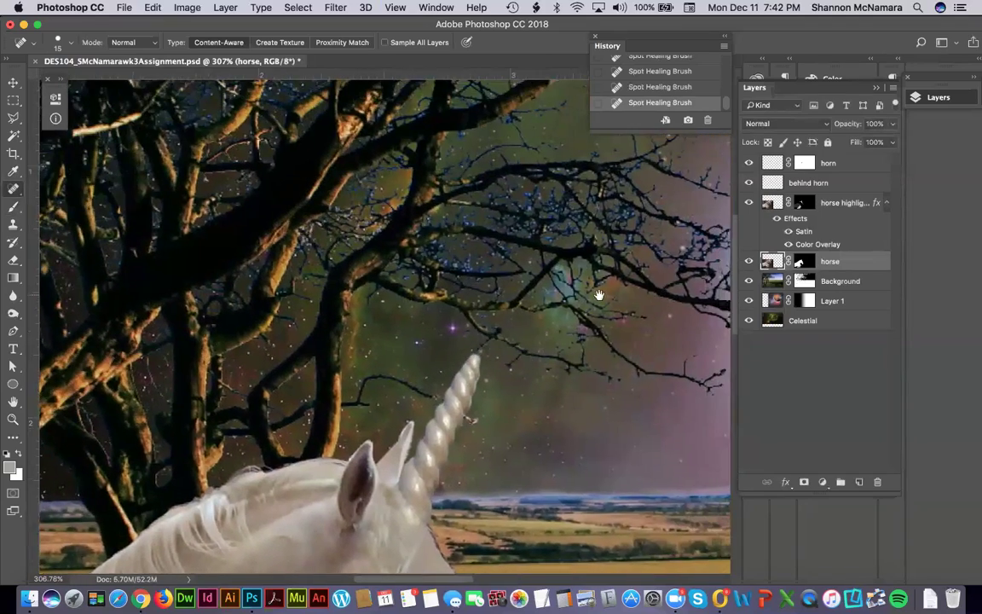
{"action": "scroll", "coordinate": [653, 292], "scroll_direction": "right", "scroll_amount": 4}
{"action": "scroll", "coordinate": [652, 292], "scroll_direction": "up", "scroll_amount": 6}
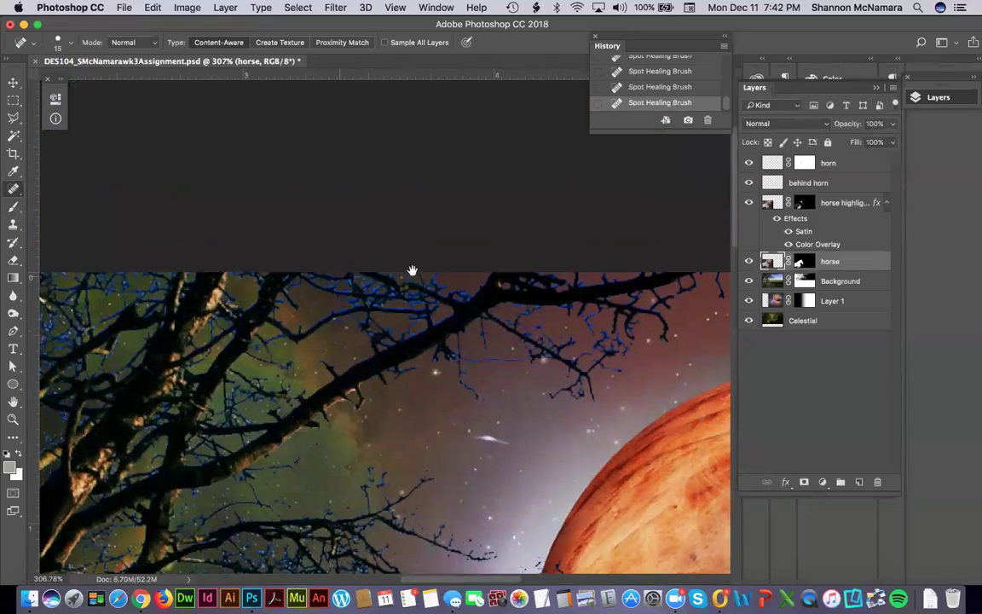
{"action": "left_click_drag", "start_coordinate": [319, 275], "coordinate": [506, 263]}
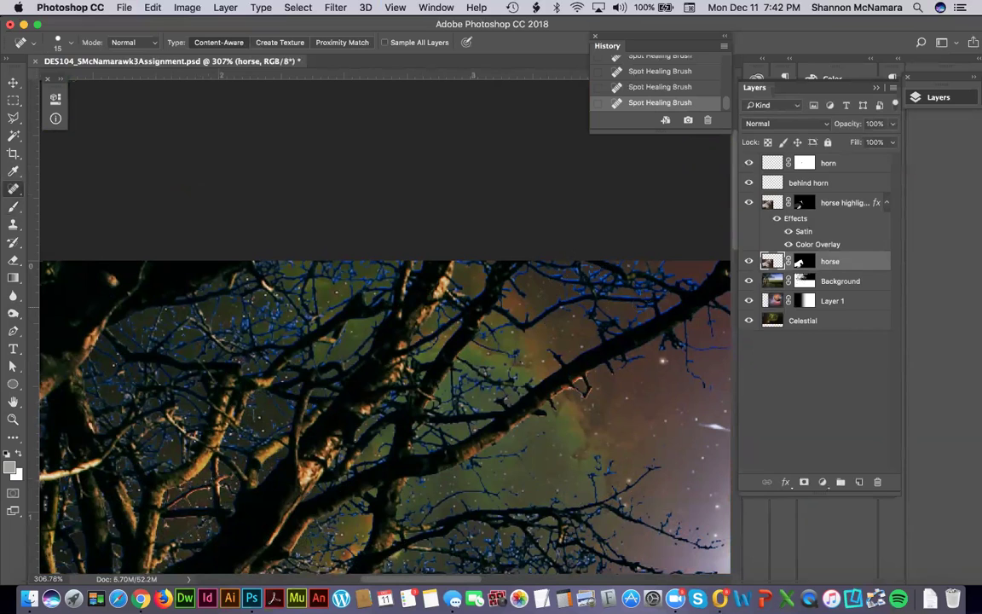
{"action": "key", "text": "super+0"}
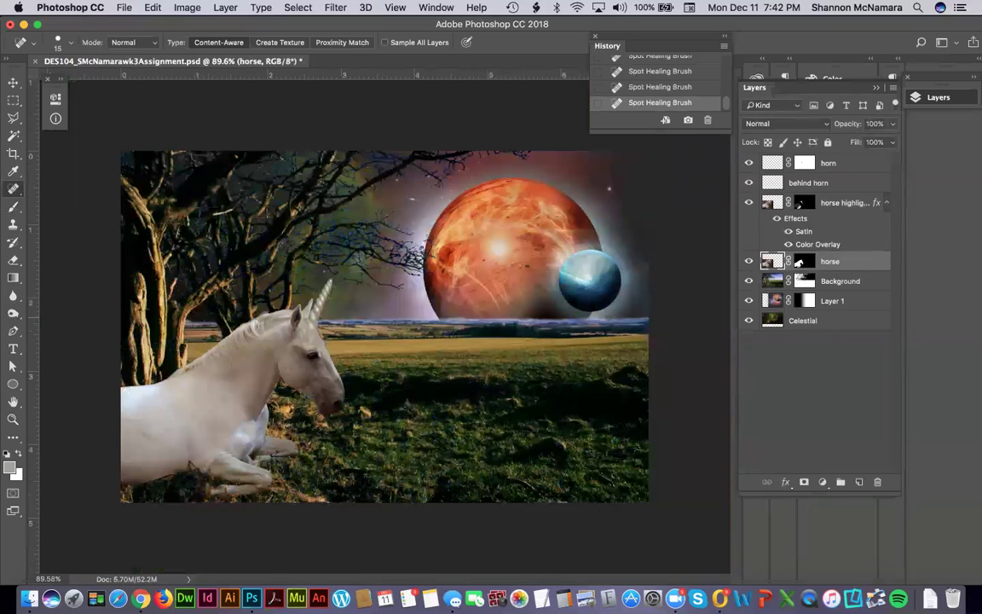
{"action": "key", "text": "super+s"}
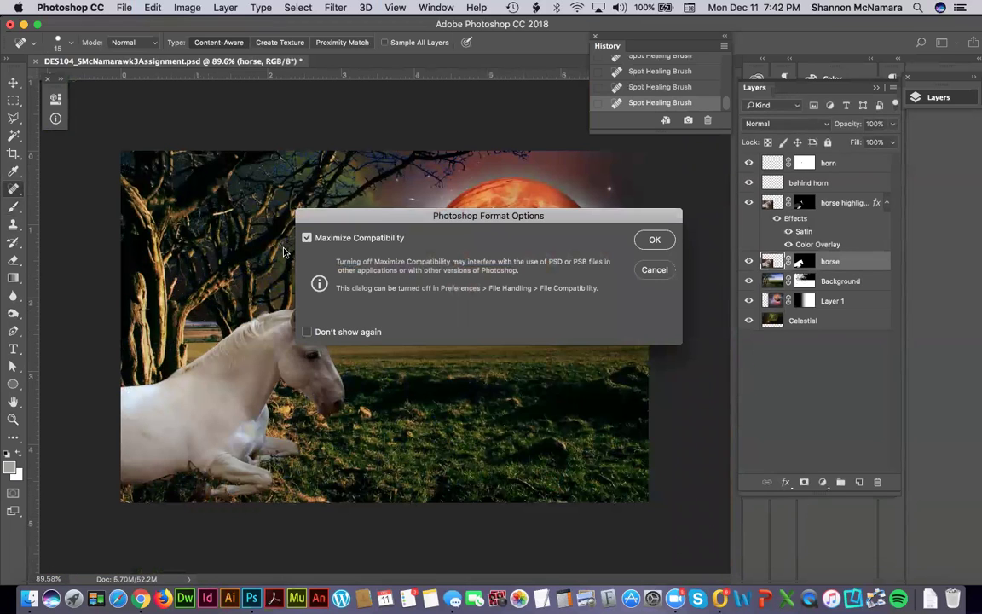
Confirm the PSD save with Maximize Compatibility on, then switch to Google Chrome.
{"action": "left_click", "coordinate": [660, 240]}
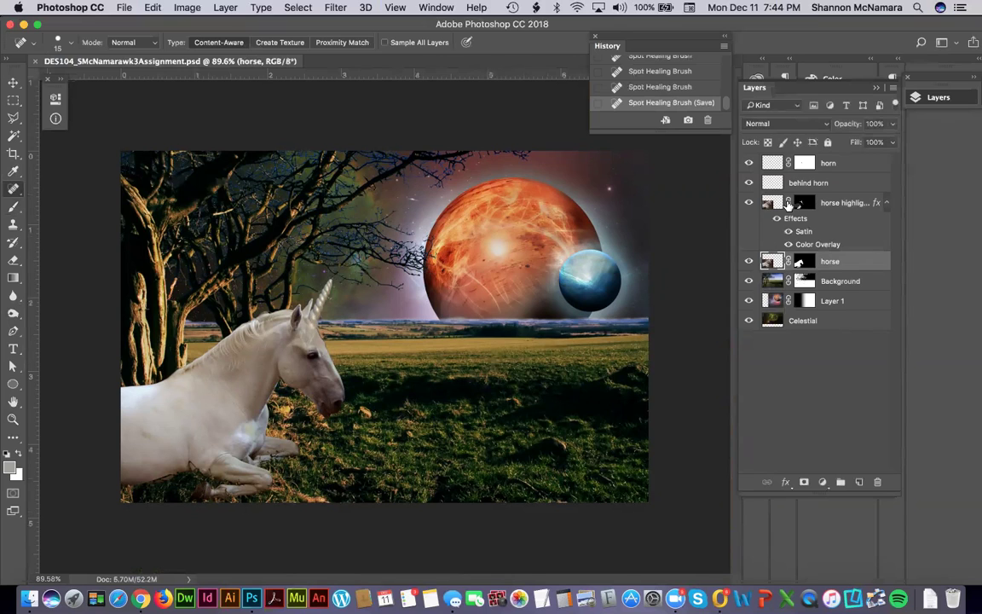
{"action": "key", "text": "super+Tab"}
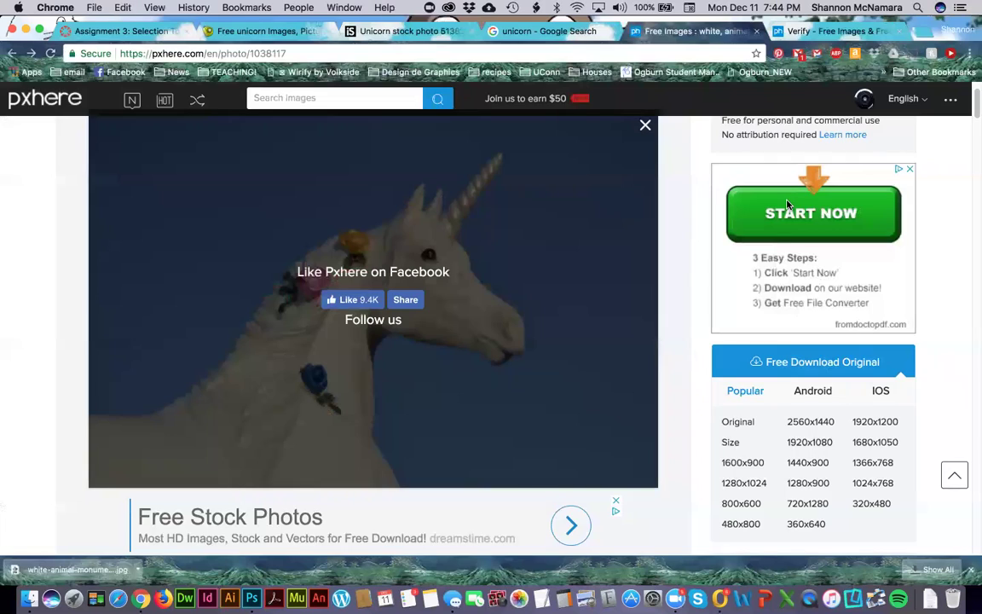
Go to the Canvas Assignment 3 tab and look over the four required stock photos.
{"action": "left_click", "coordinate": [119, 31]}
{"action": "scroll", "coordinate": [580, 333], "scroll_direction": "up", "scroll_amount": 3}
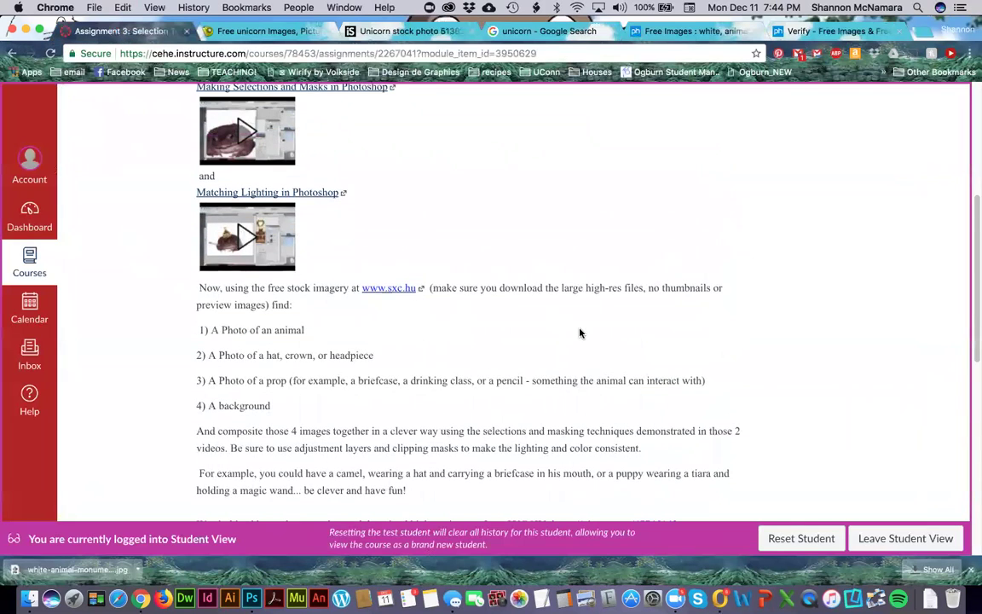
{"action": "scroll", "coordinate": [512, 336], "scroll_direction": "down", "scroll_amount": 1}
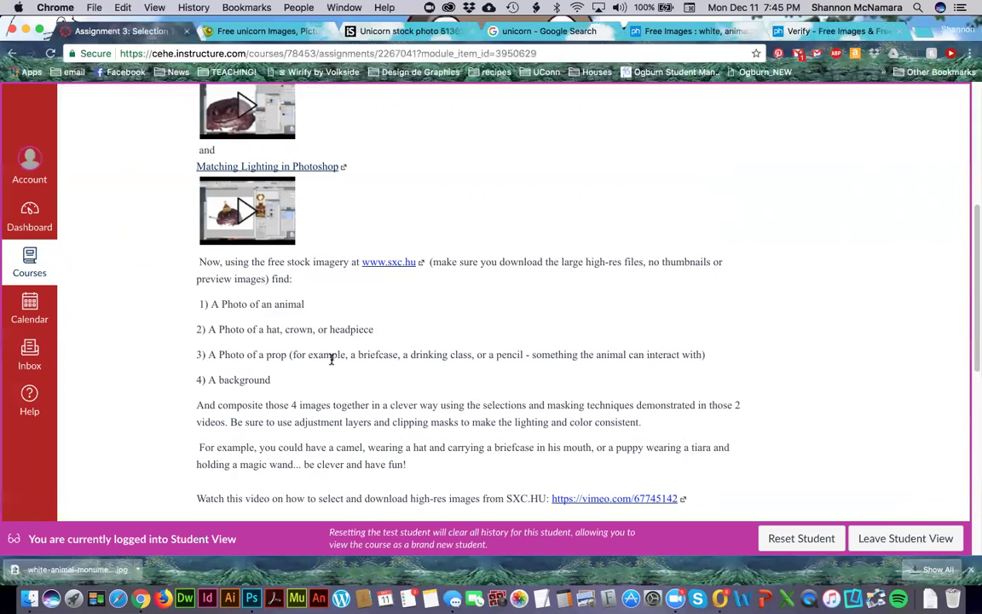
Scroll down to the DES 104 - Week 3 Assignment rubric table.
{"action": "scroll", "coordinate": [461, 353], "scroll_direction": "down", "scroll_amount": 3}
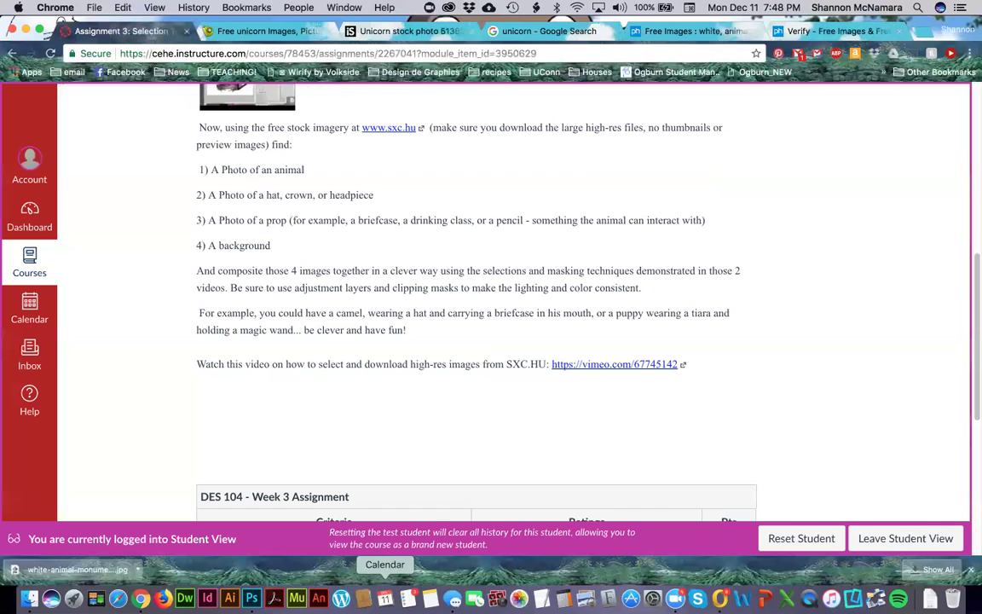
Return to the unicorn composite in Photoshop, then bring the Zoom home window forward.
{"action": "left_click", "coordinate": [251, 598]}
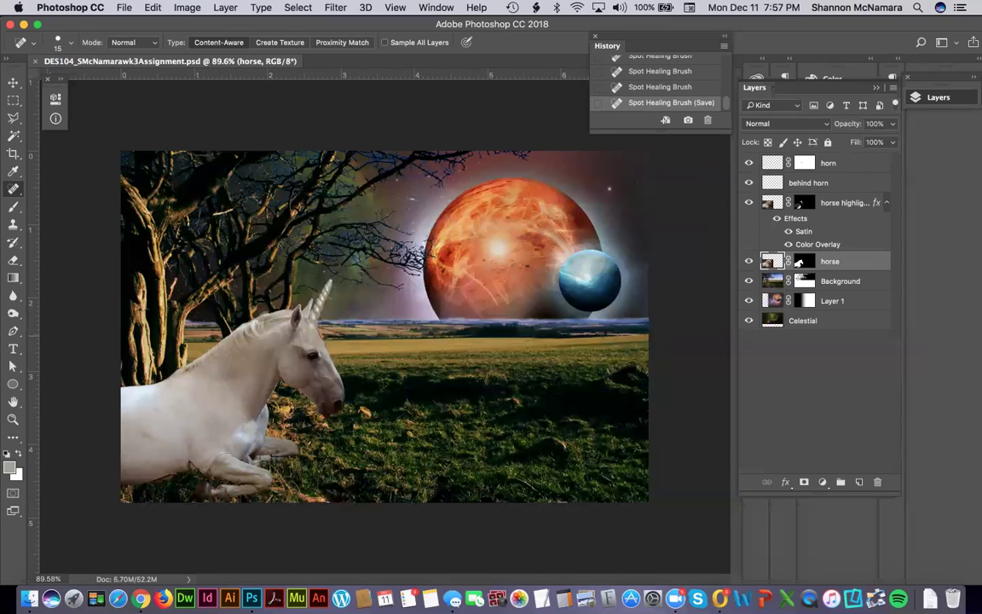
{"action": "left_click", "coordinate": [675, 600]}
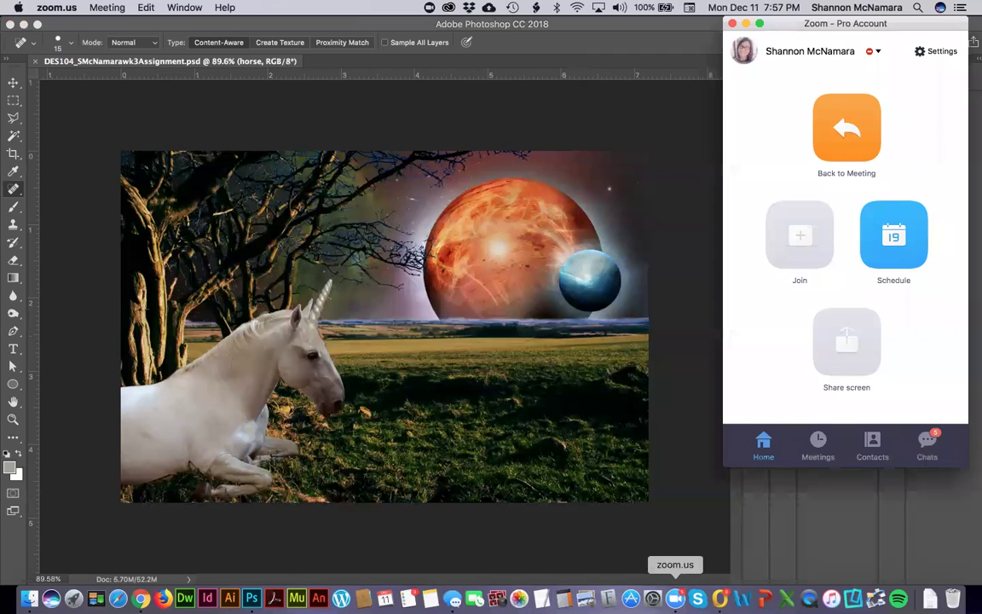